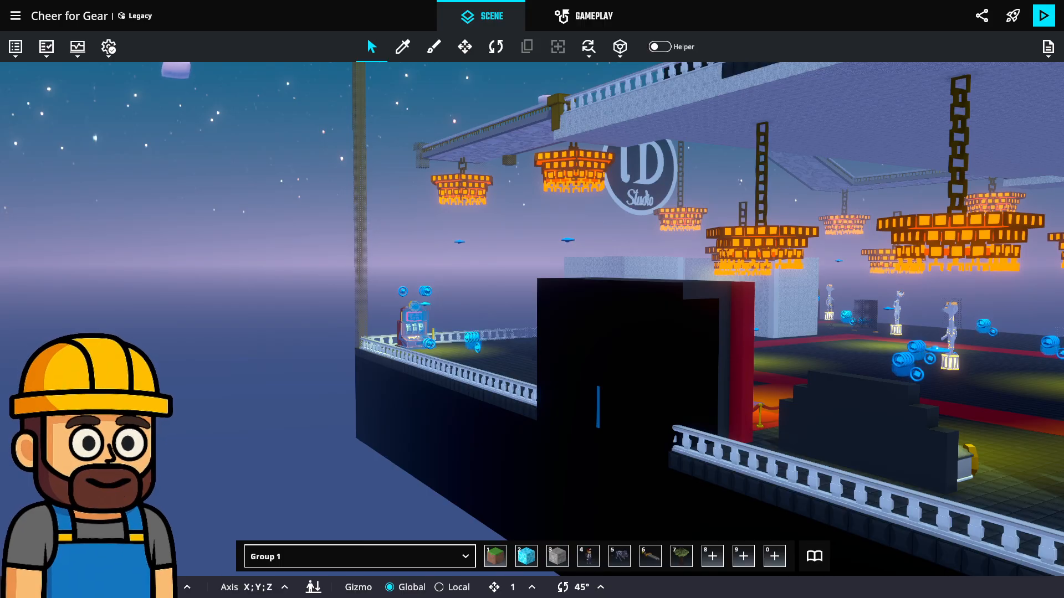
# Examine the show hall in the scene from outside and above, including the chandeliers, statues, curtain entrance and perimeter railing
pyautogui.moveTo(759, 274); pyautogui.dragTo(490, 343, button='middle')
pyautogui.moveTo(1045, 276); pyautogui.dragTo(862, 294, button='middle')
pyautogui.scroll(-5, 868, 294)
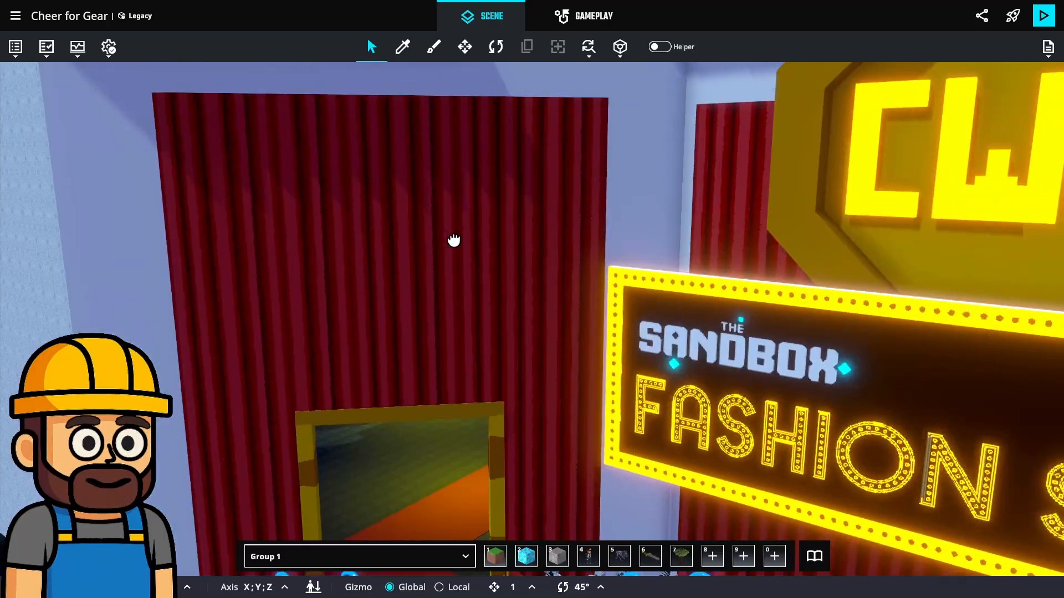
pyautogui.scroll(-5, 451, 171)
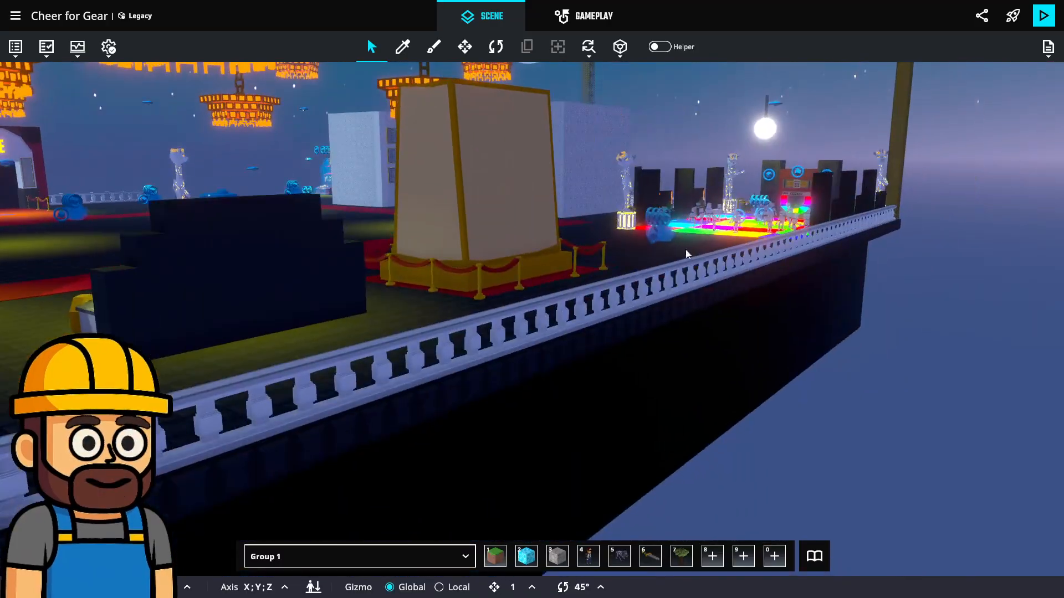
pyautogui.moveTo(686, 250); pyautogui.dragTo(649, 237, button='middle')
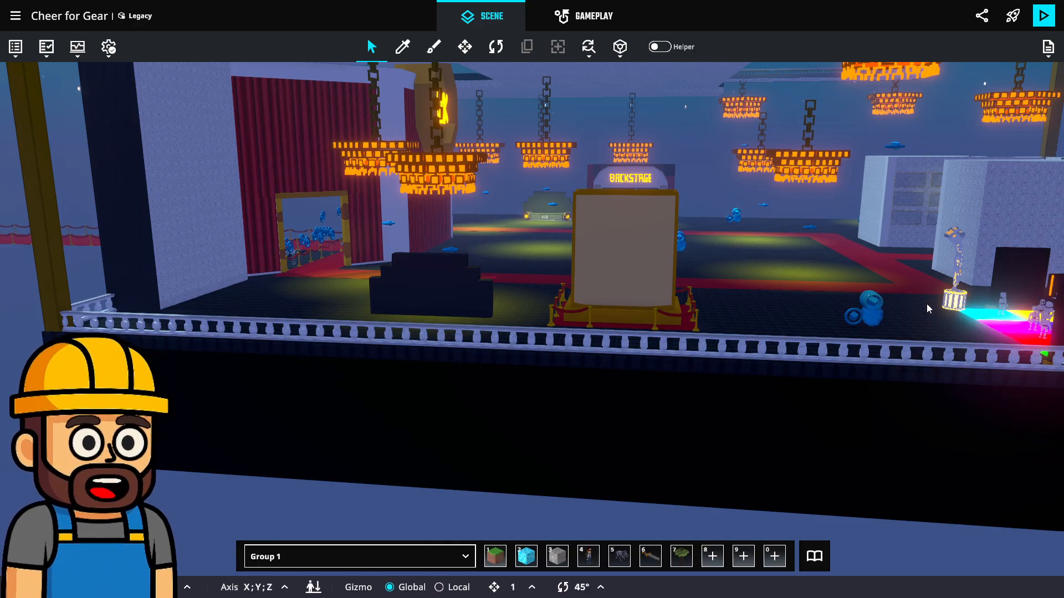
pyautogui.moveTo(470, 225); pyautogui.dragTo(656, 299, button='right')
pyautogui.scroll(12, 674, 283)
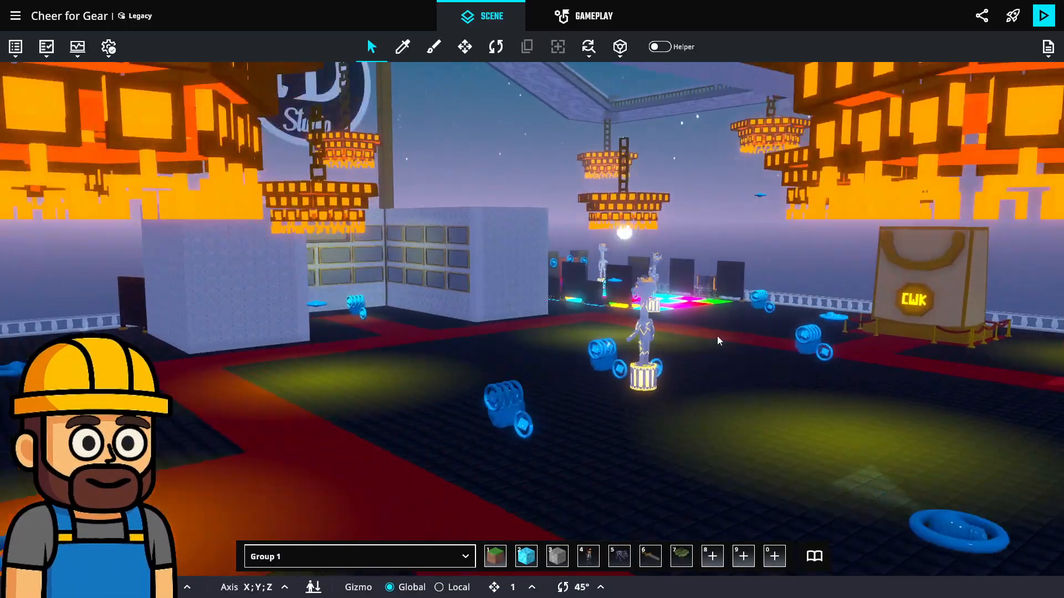
pyautogui.scroll(-10, 717, 335)
pyautogui.moveTo(717, 335); pyautogui.dragTo(896, 295, button='right')
pyautogui.scroll(10, 709, 213)
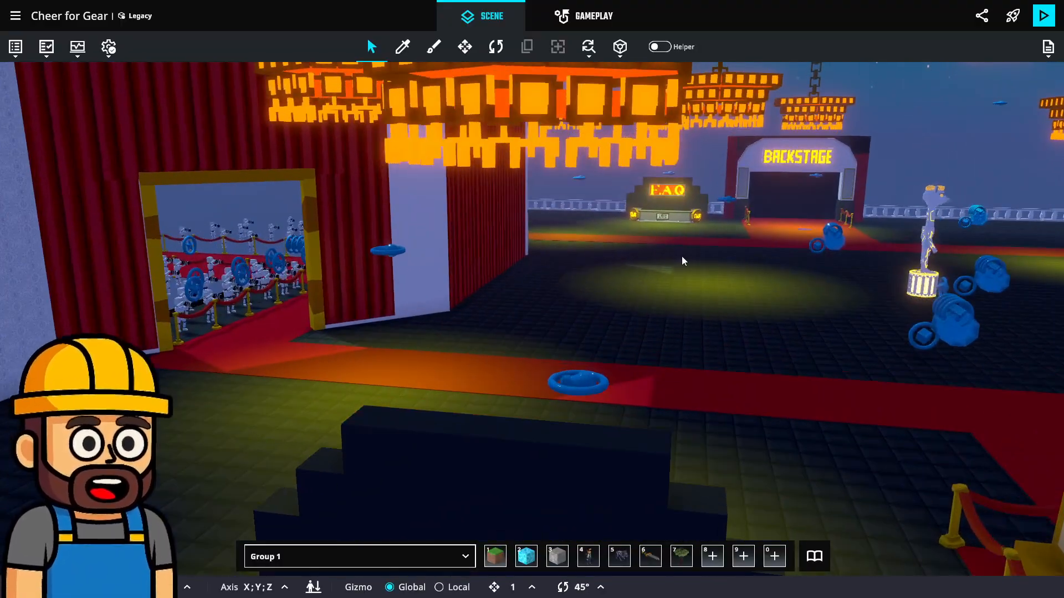
# Examine the hall's F.A.Q booth and Backstage entrance, the info counter beside the red carpet, and the hall floor's statues and gift bag
pyautogui.scroll(10, 692, 258)
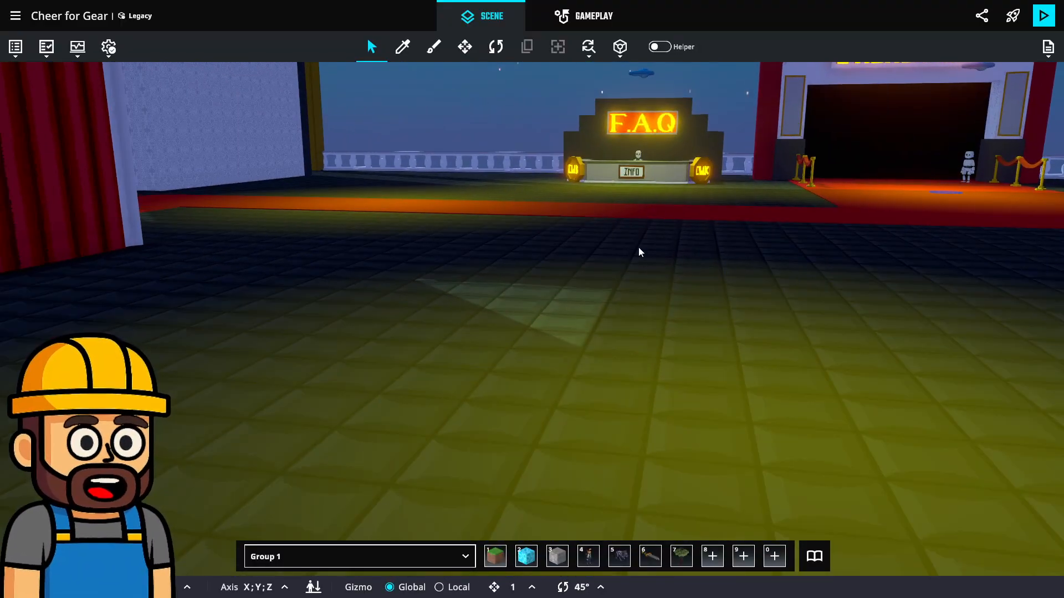
pyautogui.moveTo(639, 252); pyautogui.dragTo(659, 262, button='right')
pyautogui.scroll(-8, 665, 261)
pyautogui.scroll(3, 666, 304)
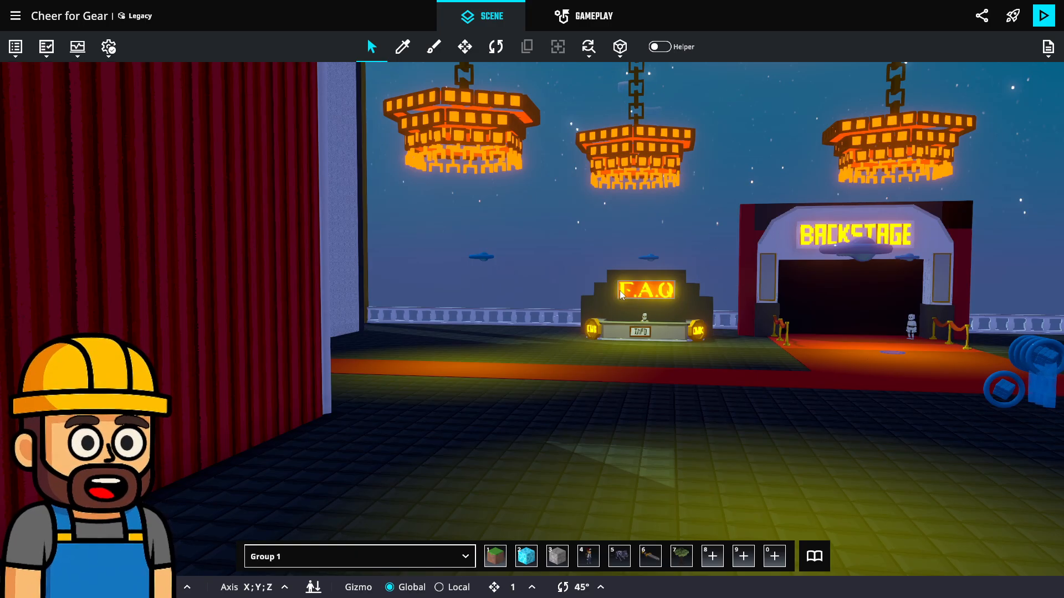
pyautogui.scroll(-2, 620, 300)
pyautogui.moveTo(661, 218); pyautogui.dragTo(589, 366, button='middle')
pyautogui.scroll(-3, 589, 365)
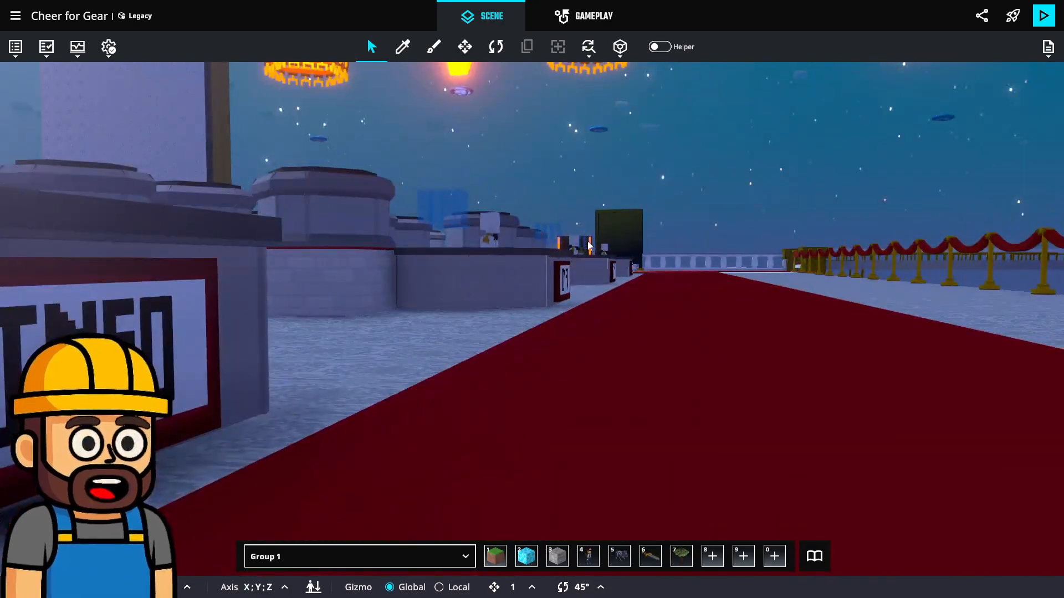
pyautogui.moveTo(491, 237); pyautogui.dragTo(570, 299, button='middle')
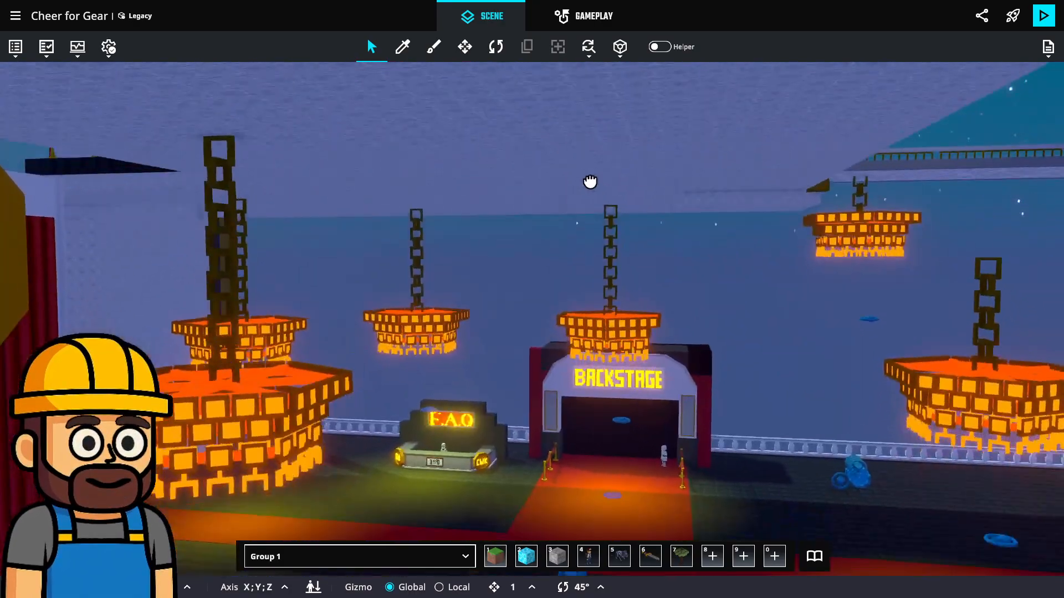
pyautogui.moveTo(588, 178); pyautogui.dragTo(597, 135, button='middle')
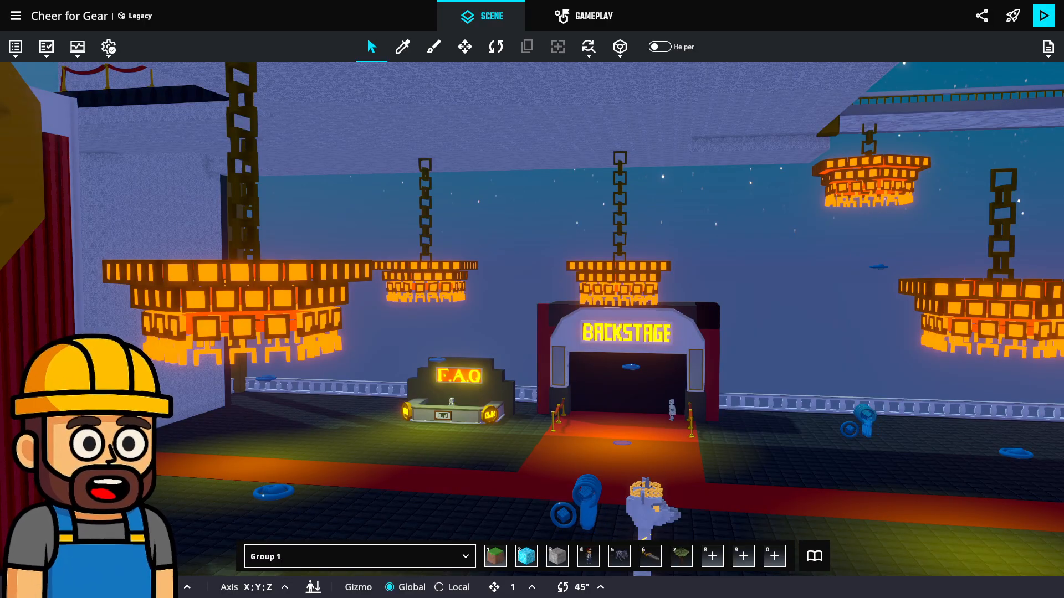
pyautogui.moveTo(863, 306); pyautogui.dragTo(759, 186, button='middle')
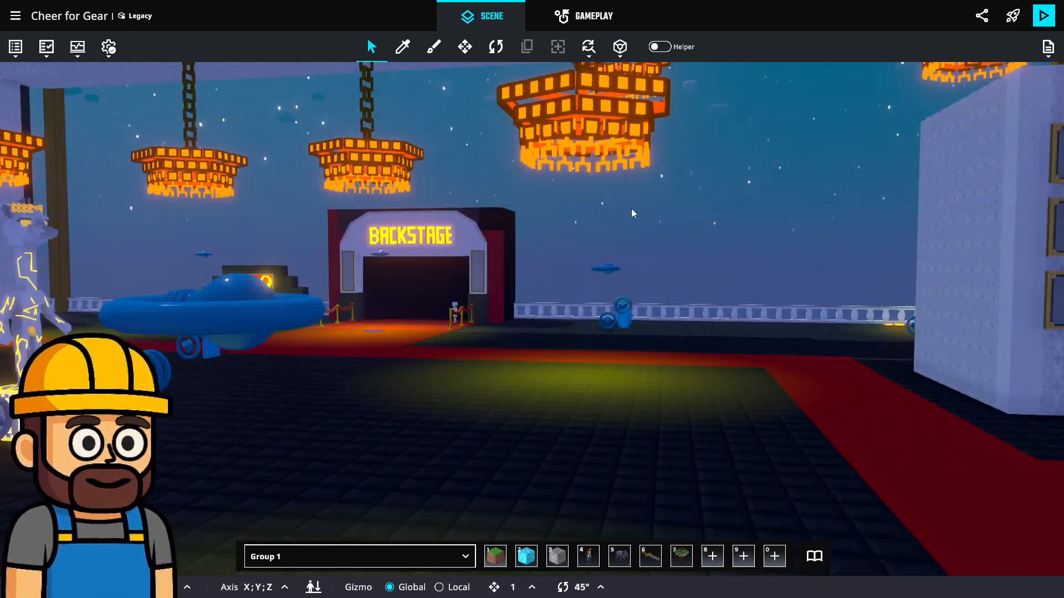
pyautogui.moveTo(634, 209); pyautogui.dragTo(1056, 248, button='middle')
pyautogui.scroll(5, 570, 232)
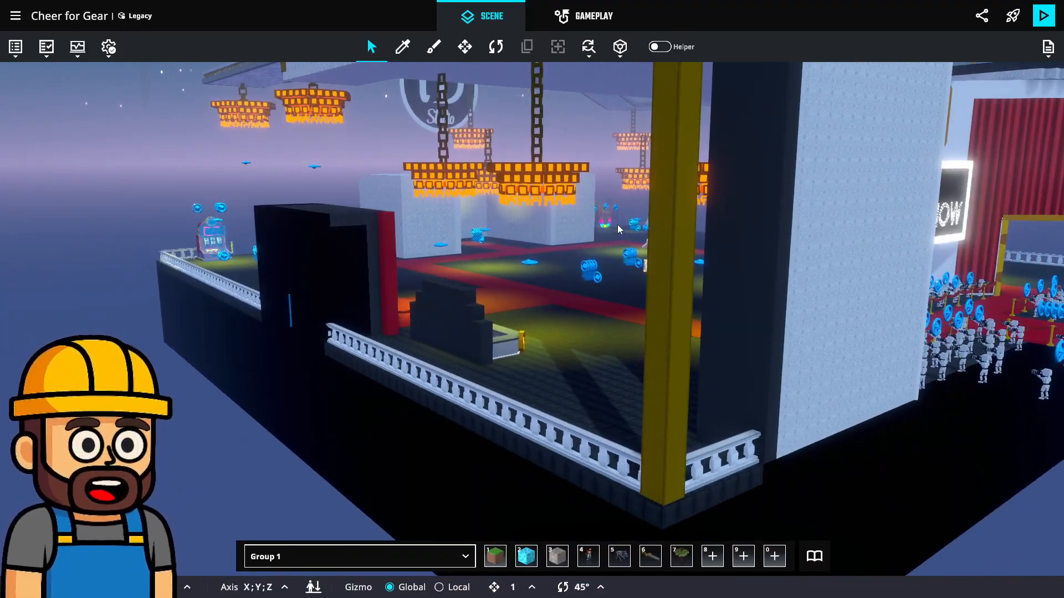
pyautogui.scroll(5, 686, 300)
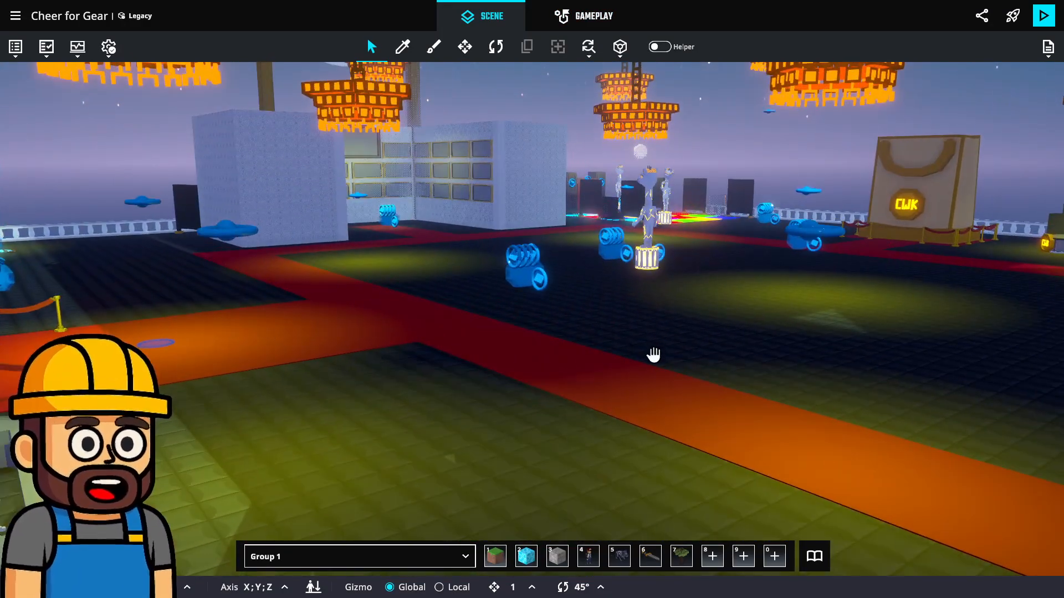
pyautogui.moveTo(654, 354); pyautogui.dragTo(758, 345, button='right')
pyautogui.scroll(3, 758, 291)
pyautogui.scroll(2, 757, 290)
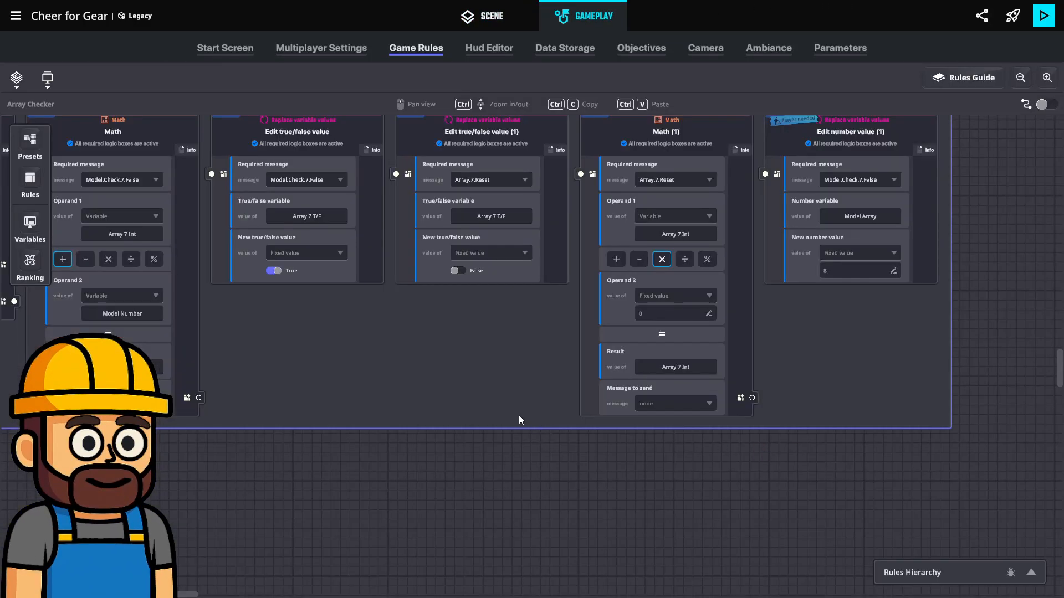
# Examine the Array Checker game rules from the Model.Check.7 ruleset back to Model.Check and the OnPlayerExit comparisons
pyautogui.moveTo(403, 367); pyautogui.dragTo(580, 458)
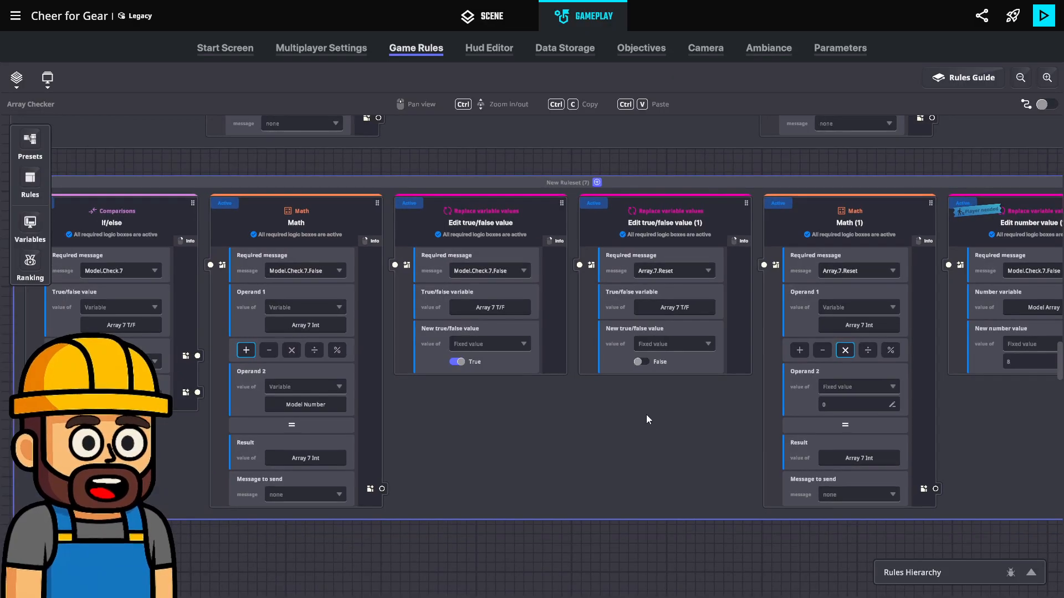
pyautogui.moveTo(400, 331); pyautogui.dragTo(542, 526)
pyautogui.moveTo(492, 141); pyautogui.dragTo(488, 346)
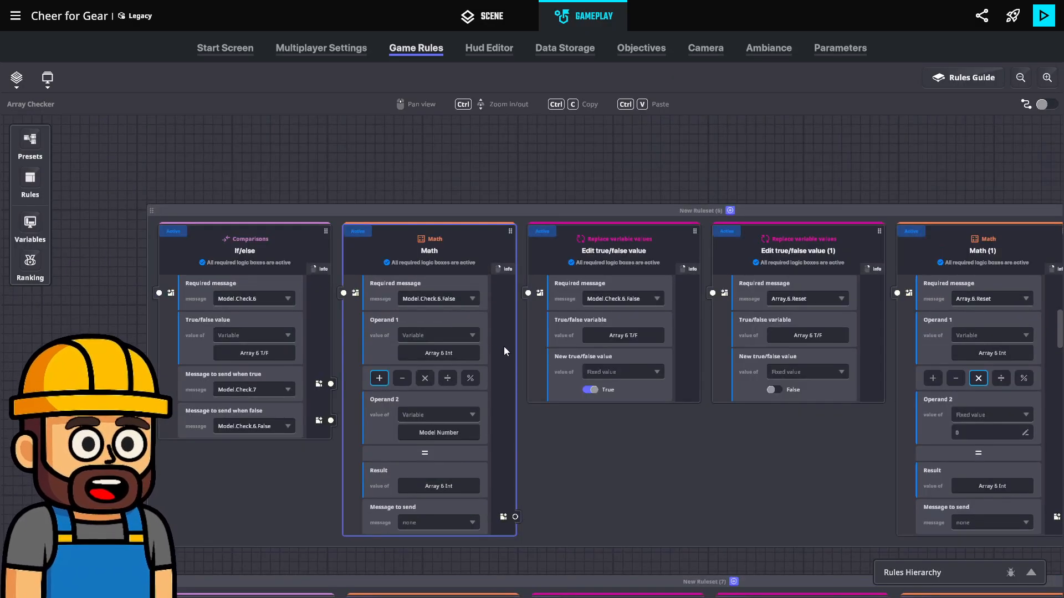
pyautogui.scroll(10, 505, 348)
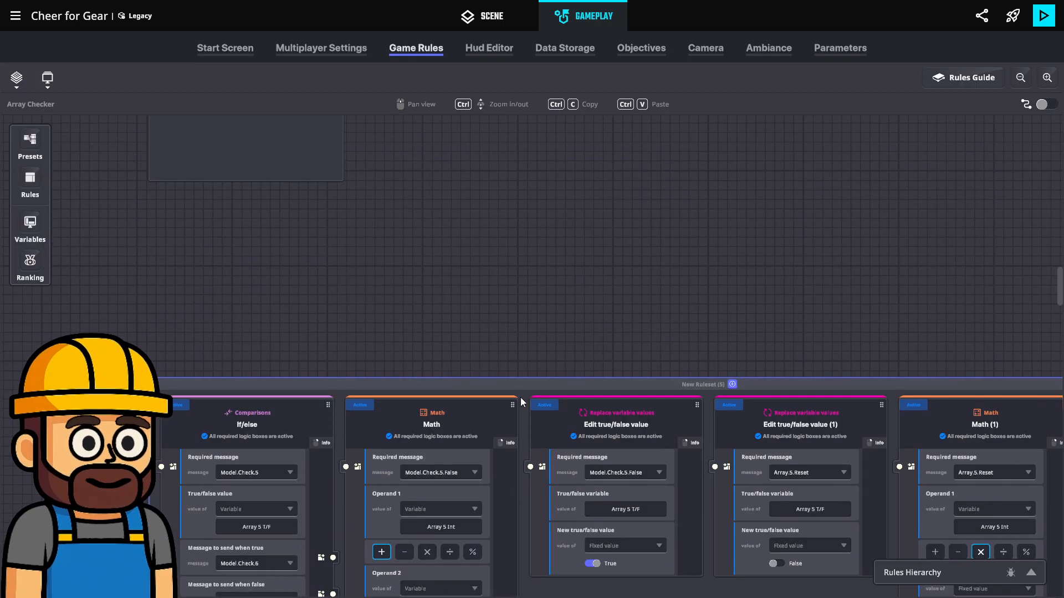
pyautogui.scroll(6, 520, 397)
pyautogui.scroll(8, 520, 397)
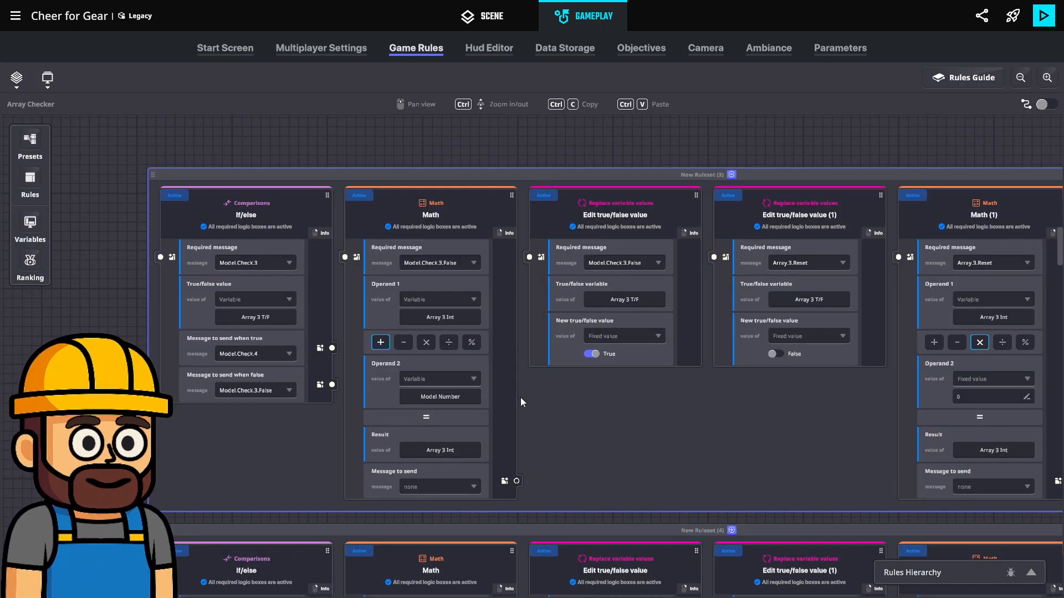
pyautogui.scroll(5, 525, 396)
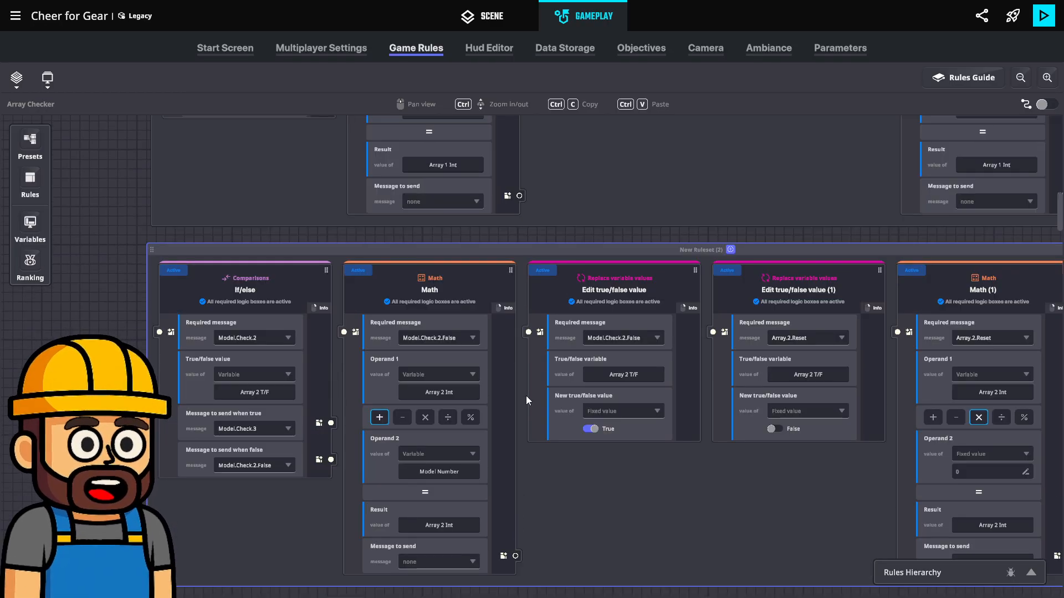
pyautogui.scroll(4, 540, 396)
pyautogui.scroll(1, 540, 397)
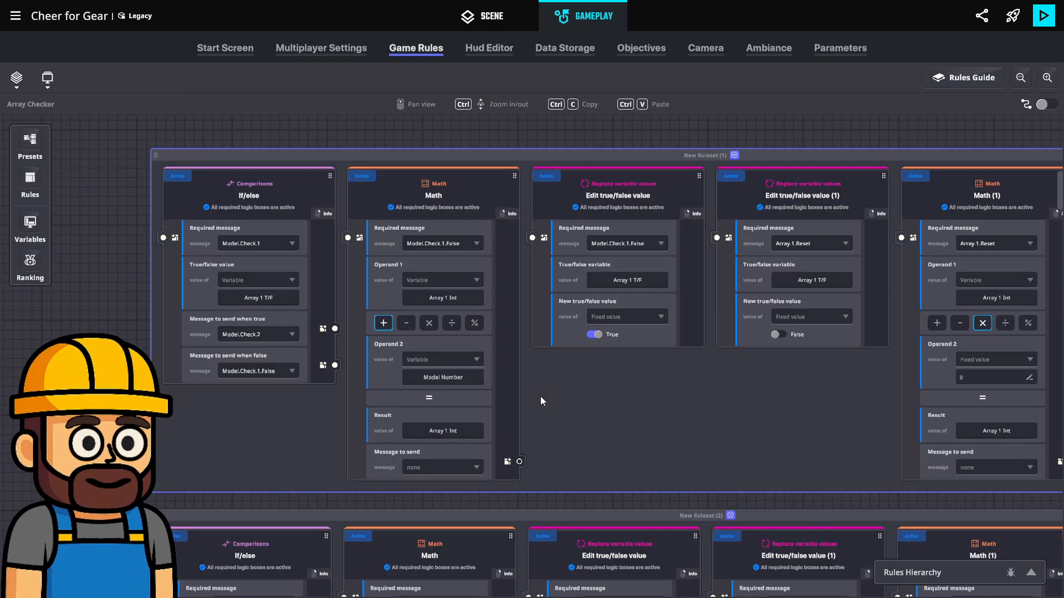
pyautogui.scroll(6, 540, 397)
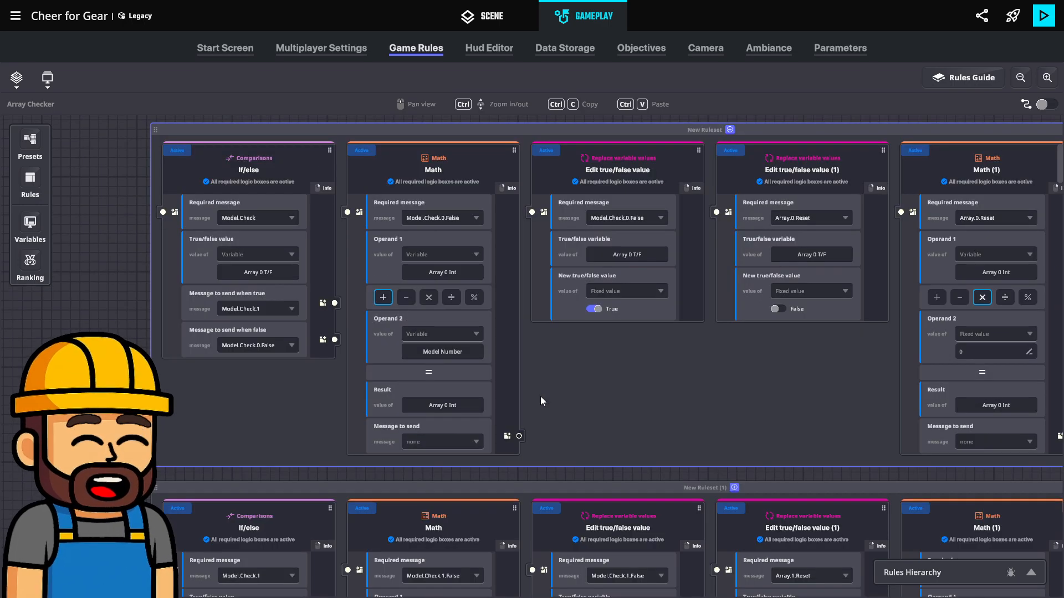
pyautogui.scroll(1, 540, 397)
pyautogui.scroll(9, 540, 397)
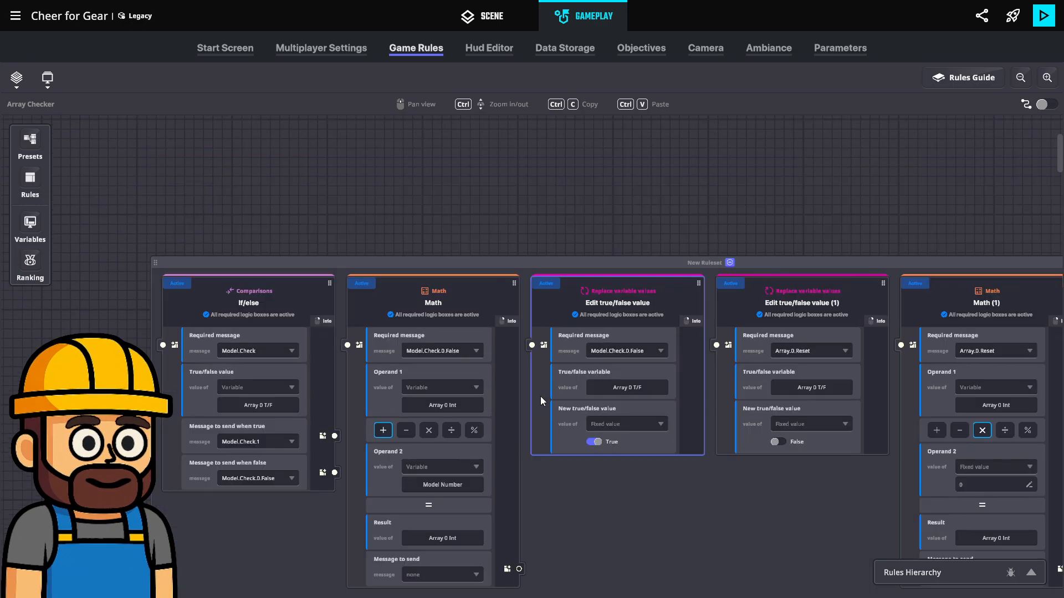
pyautogui.scroll(1, 540, 400)
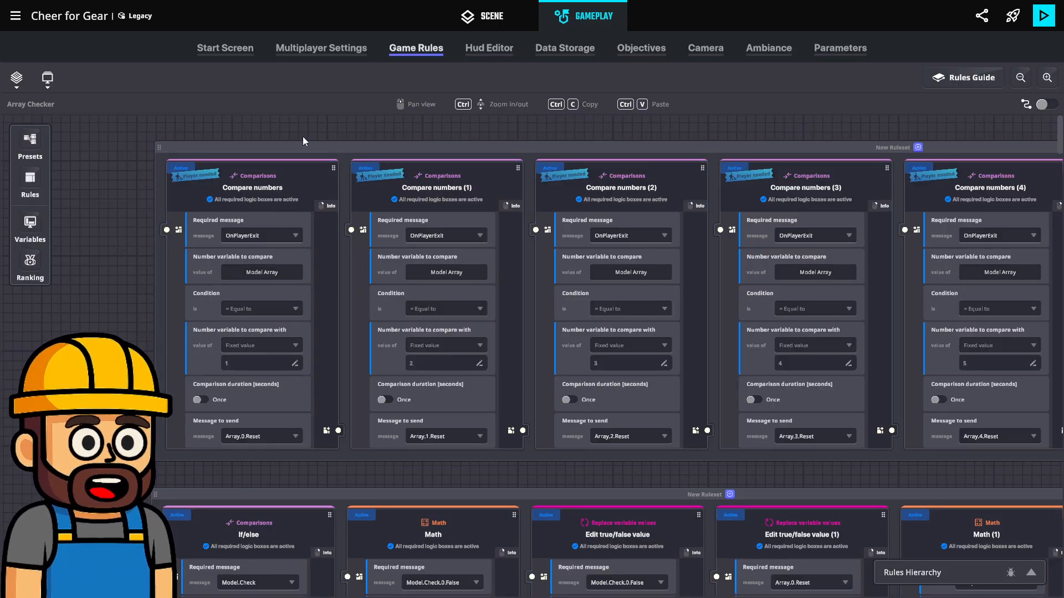
# Open the OnPlayerJoin/ Admin HUD board and move the On player exit ruleset closer to the On player join ruleset
pyautogui.click(16, 78)
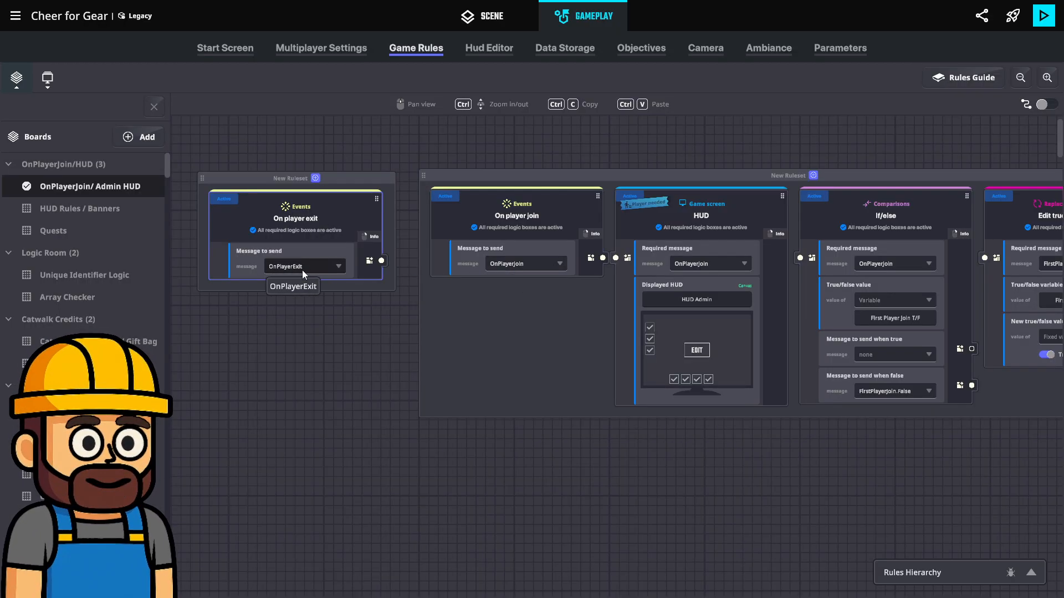
pyautogui.moveTo(357, 177); pyautogui.dragTo(371, 175)
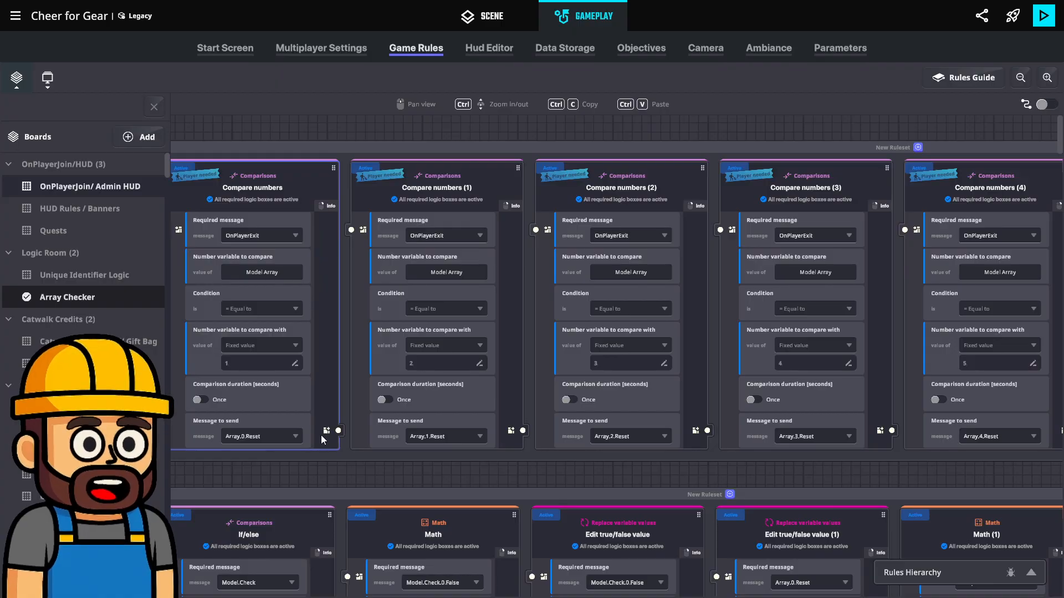
# Return to the Array Checker board and examine the Model.Check ruleset for array 0
pyautogui.moveTo(321, 435); pyautogui.dragTo(442, 378)
pyautogui.scroll(-4, 450, 371)
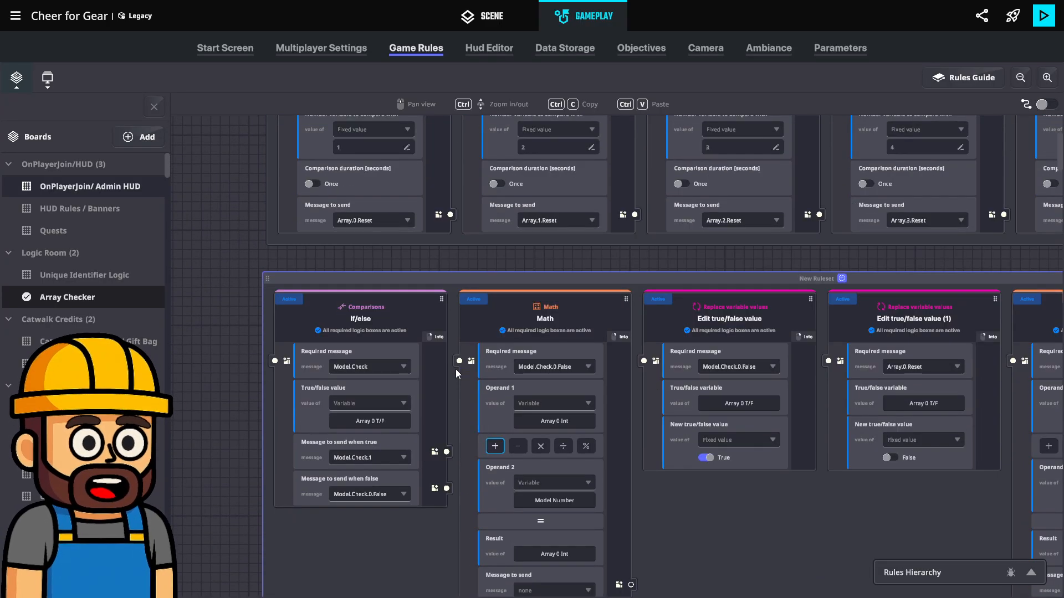
pyautogui.scroll(-2, 456, 367)
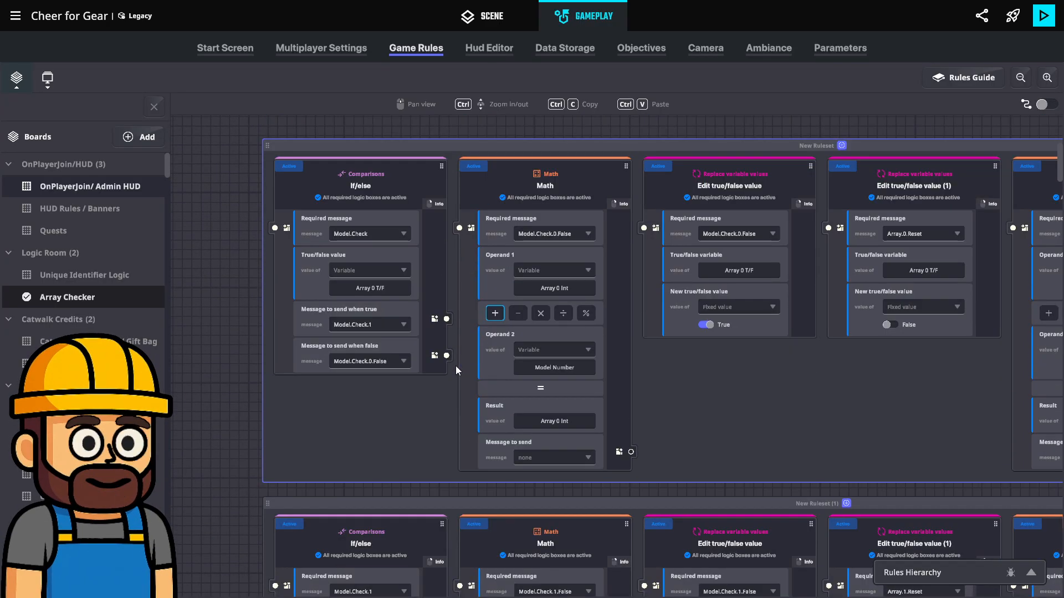
pyautogui.scroll(1, 327, 326)
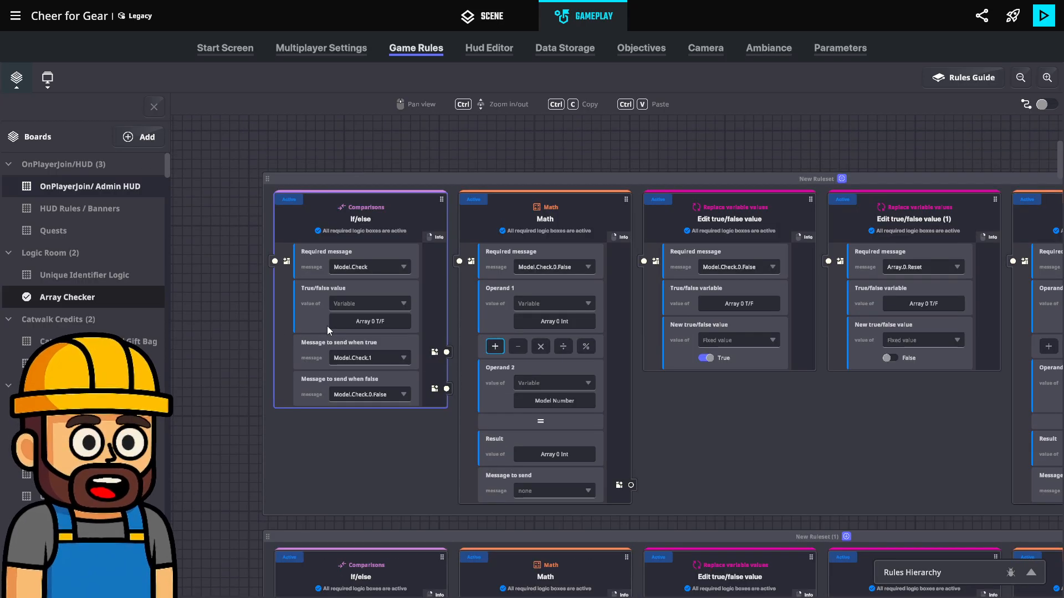
pyautogui.scroll(5, 331, 329)
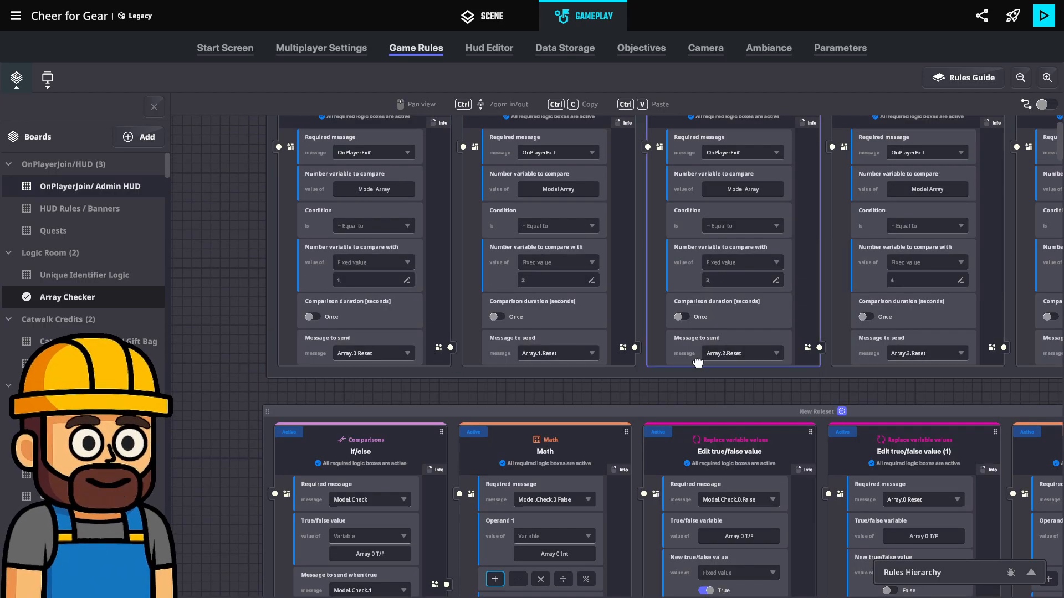
# Review the Compare numbers rules triggered by OnPlayerExit and shift their ruleset slightly down towards the Model.Check ruleset
pyautogui.hscroll(1, 653, 383)
pyautogui.moveTo(653, 382); pyautogui.dragTo(592, 488, button='middle')
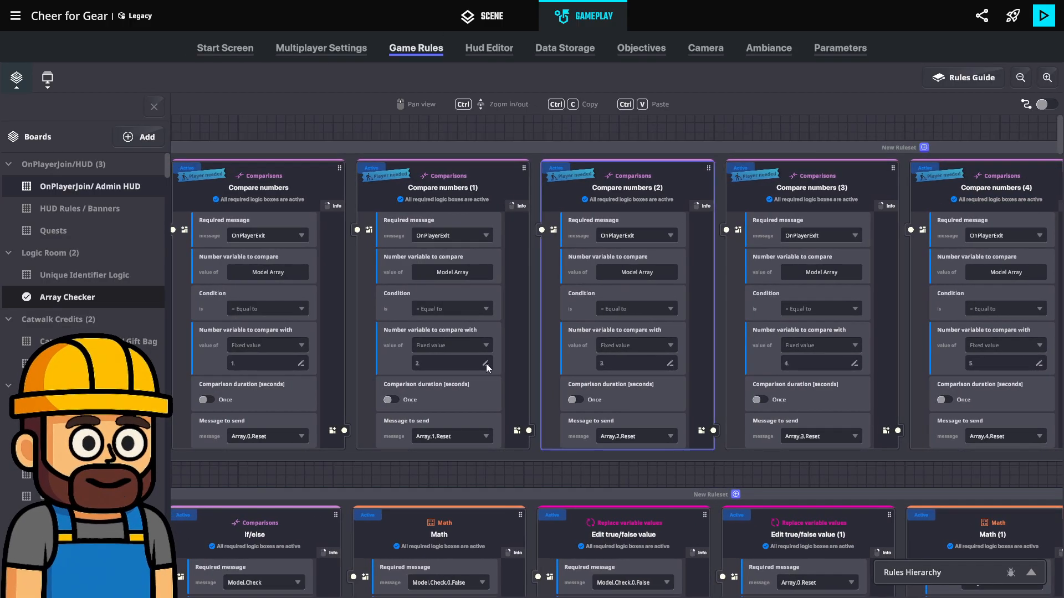
pyautogui.moveTo(423, 389); pyautogui.dragTo(462, 407, button='middle')
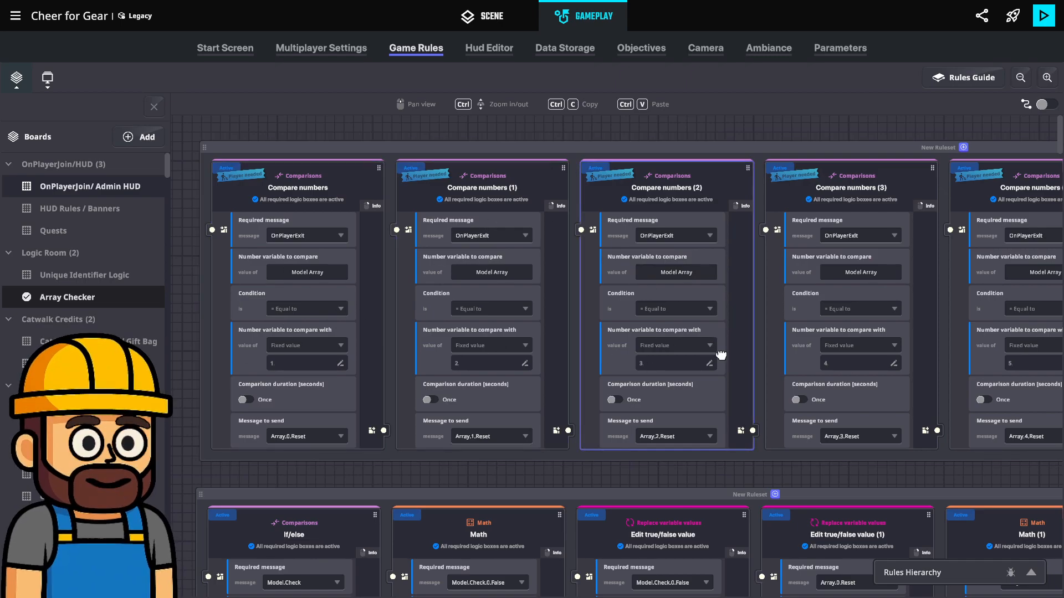
pyautogui.moveTo(721, 355); pyautogui.dragTo(374, 412, button='middle')
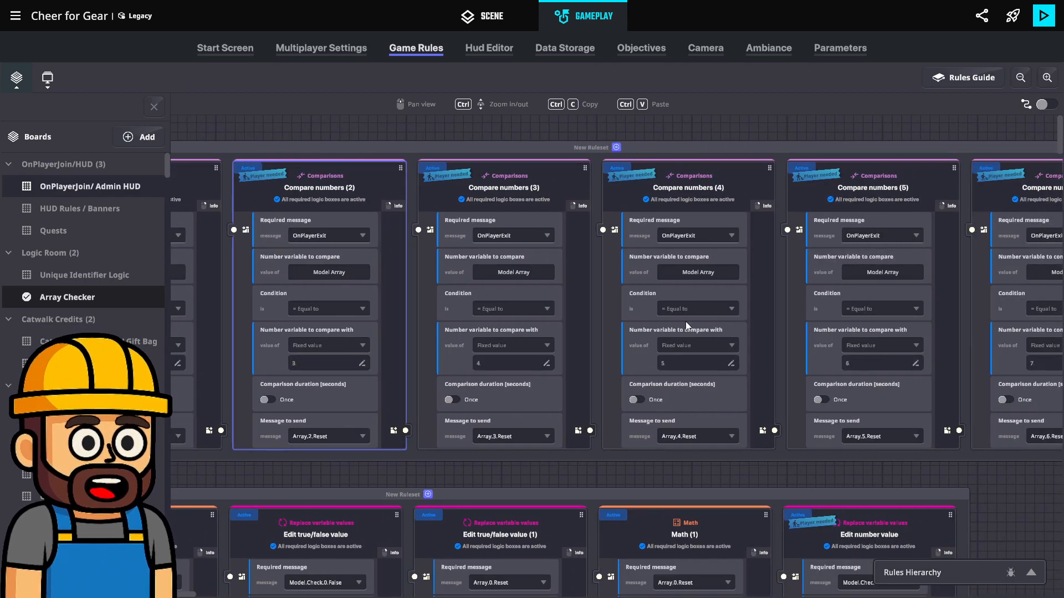
pyautogui.moveTo(828, 145); pyautogui.dragTo(826, 166, button='middle')
pyautogui.moveTo(829, 268); pyautogui.dragTo(543, 310, button='middle')
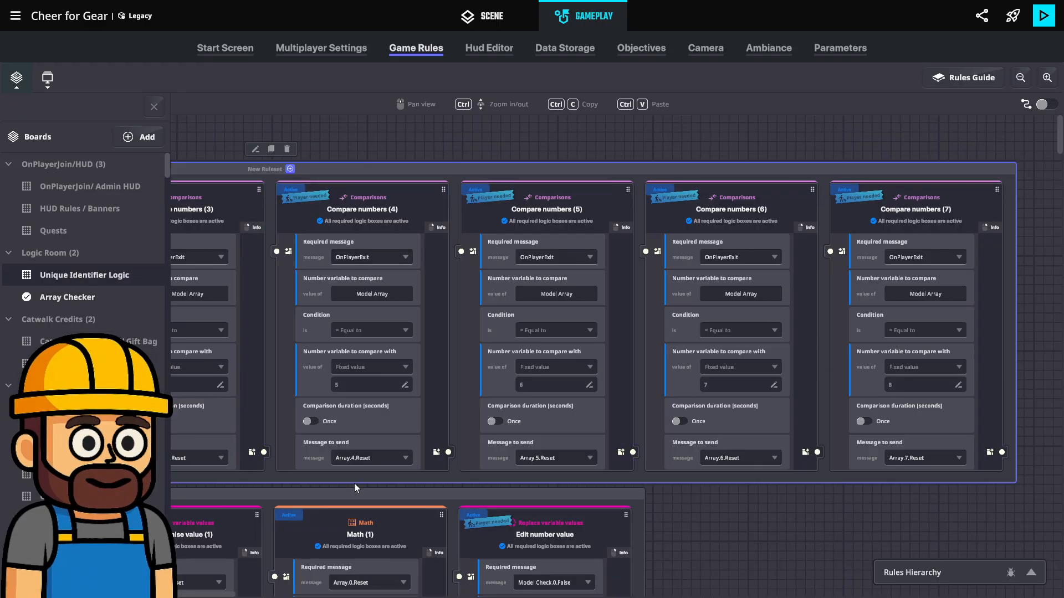
# Switch to the Unique Identifier Logic board, hide the boards list, and move the Math ruleset rightward across the board
pyautogui.click(66, 277)
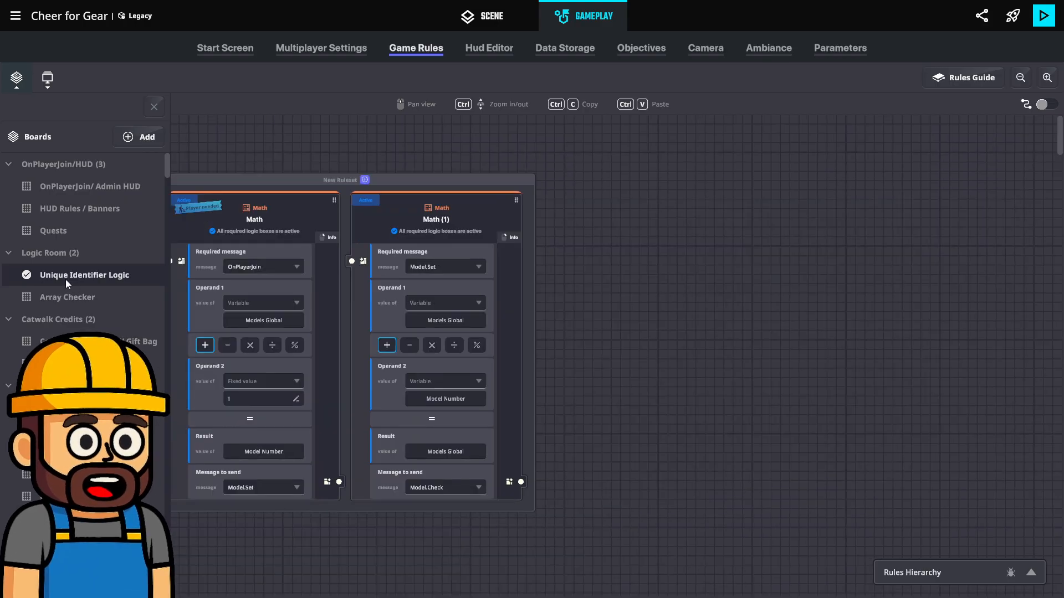
pyautogui.click(154, 107)
pyautogui.scroll(-1, 245, 304)
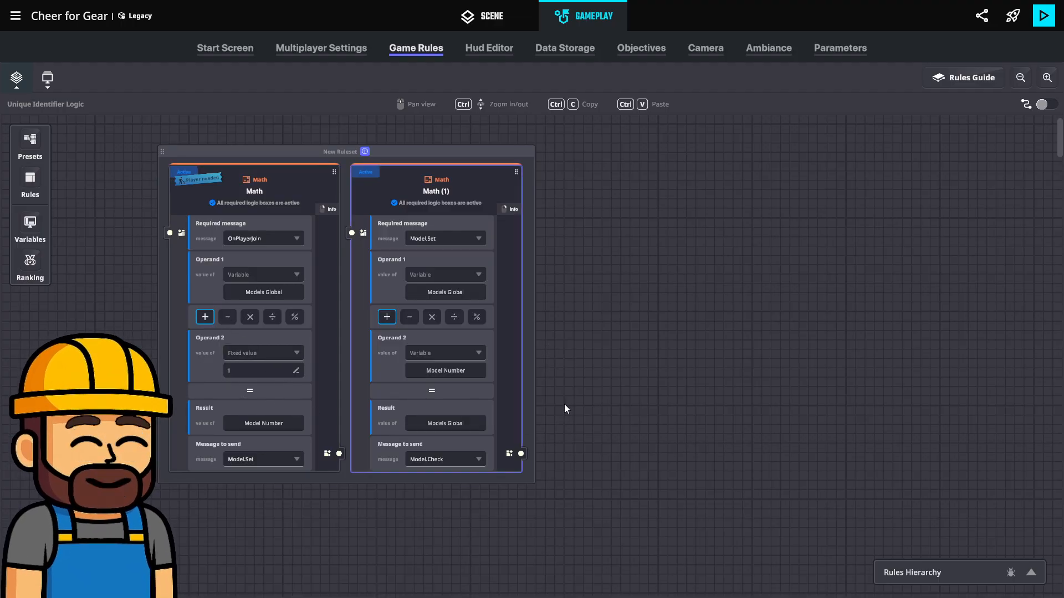
pyautogui.moveTo(476, 151); pyautogui.dragTo(931, 150)
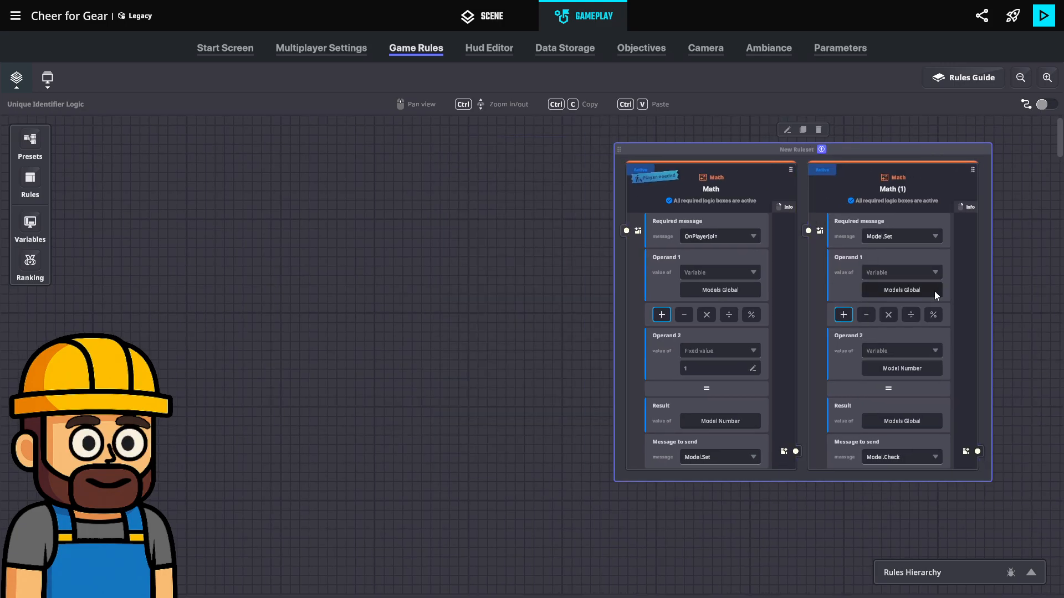
# Change the result variable of the Math (1) rule to Model Number
pyautogui.click(899, 421)
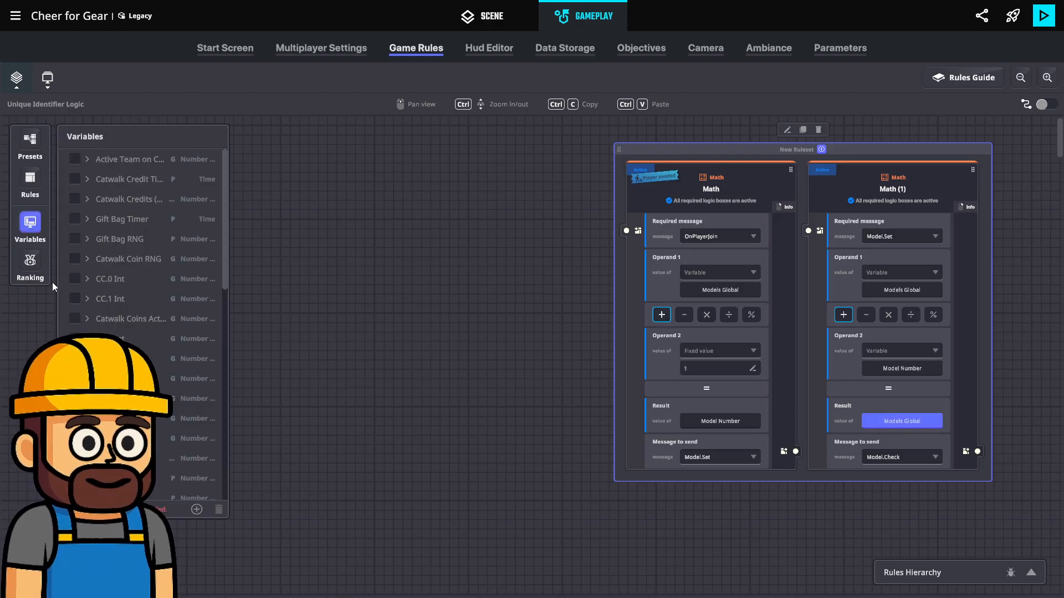
pyautogui.scroll(-5, 87, 291)
pyautogui.click(74, 311)
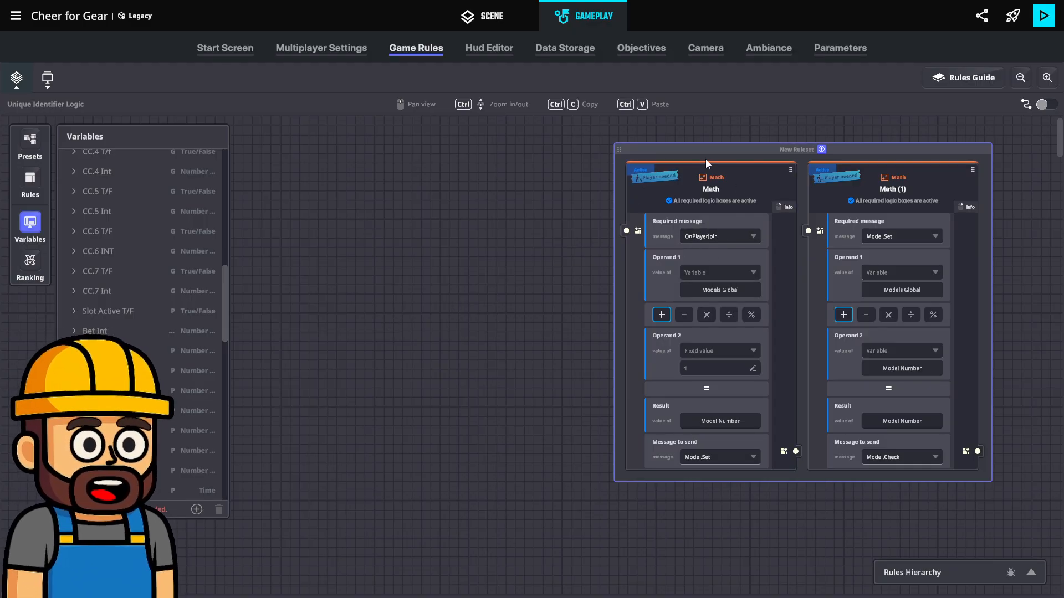
# Change the result variable of the first Math rule, triggered by OnPlayerJoin, to Models Global
pyautogui.moveTo(659, 175)
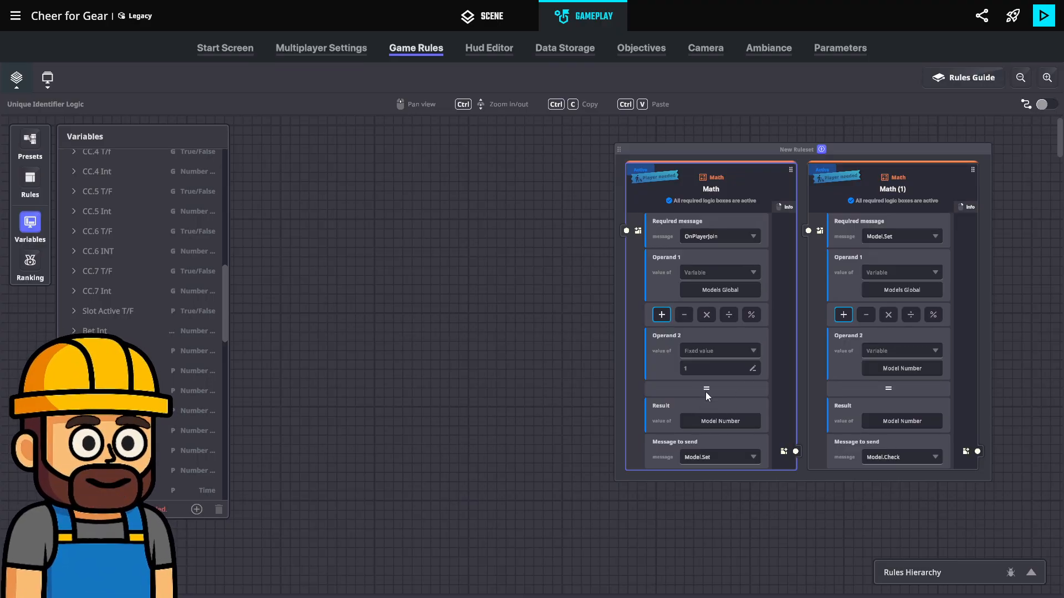
pyautogui.click(708, 424)
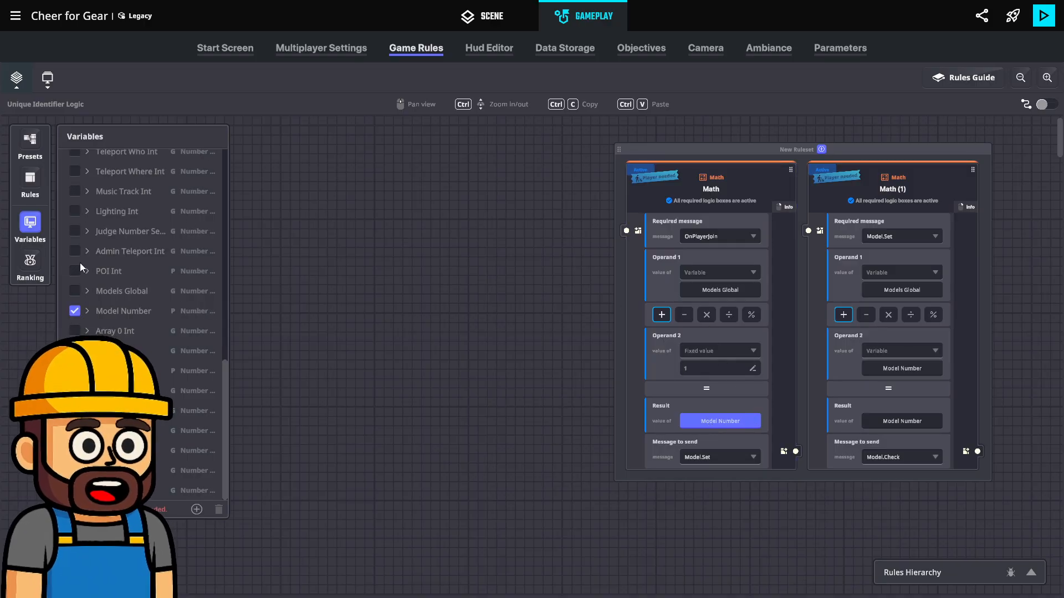
pyautogui.click(75, 291)
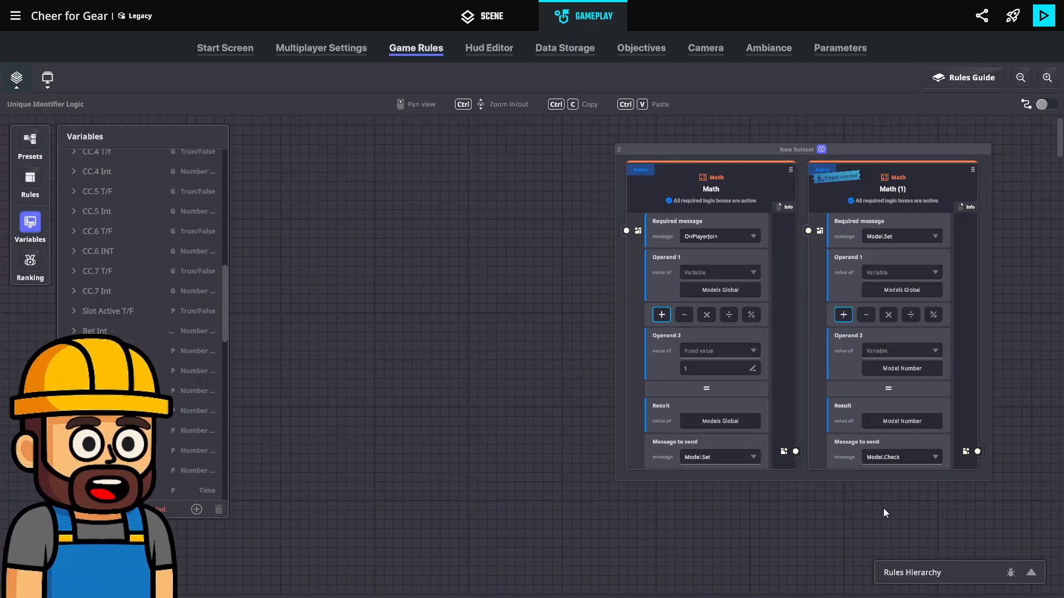
# Move the Math ruleset slightly leftward on the board, closer to the variables list
pyautogui.moveTo(861, 502); pyautogui.dragTo(675, 493)
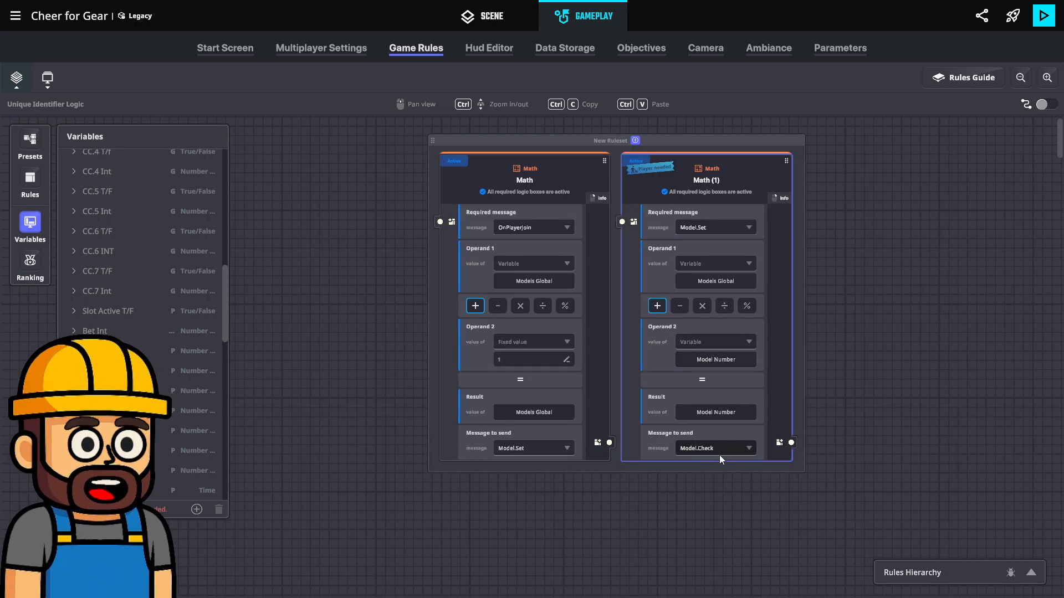
pyautogui.moveTo(831, 448); pyautogui.dragTo(792, 492)
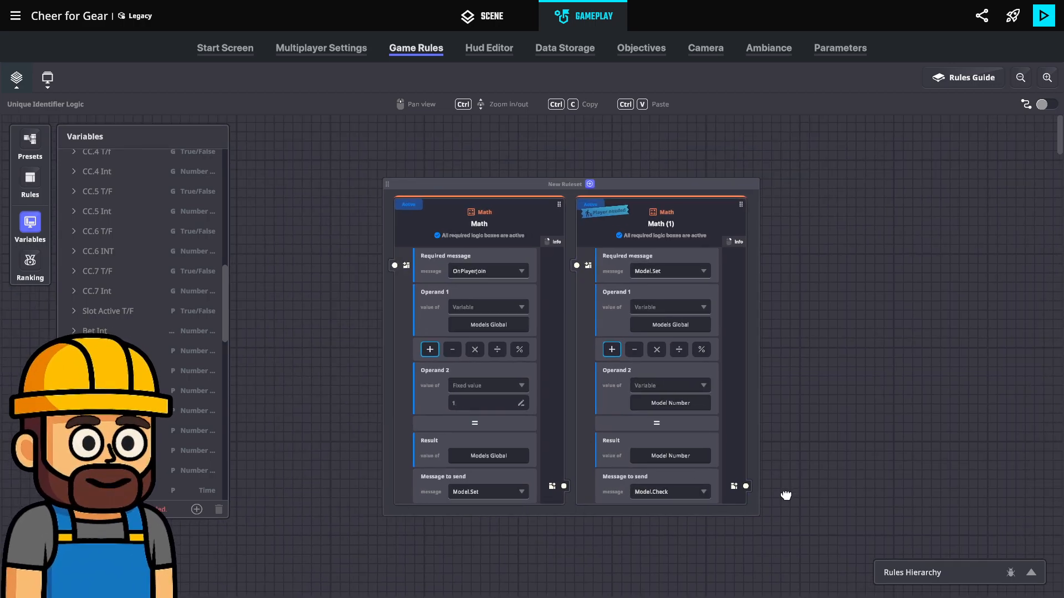
pyautogui.moveTo(675, 185); pyautogui.dragTo(612, 177)
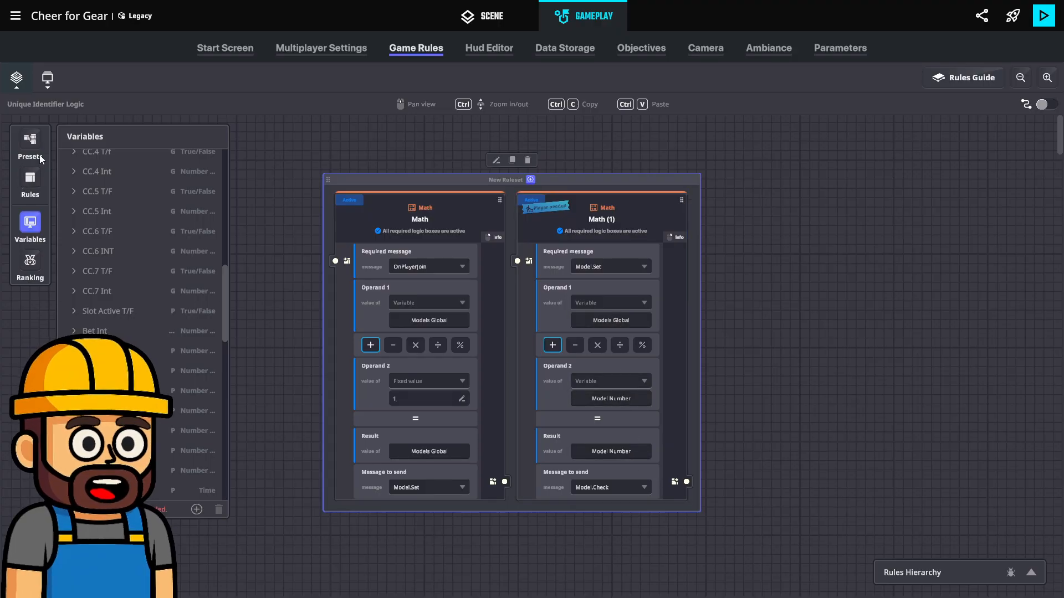
# Expand the Model Number variable to examine its settings and close the variables list
pyautogui.scroll(-5, 174, 413)
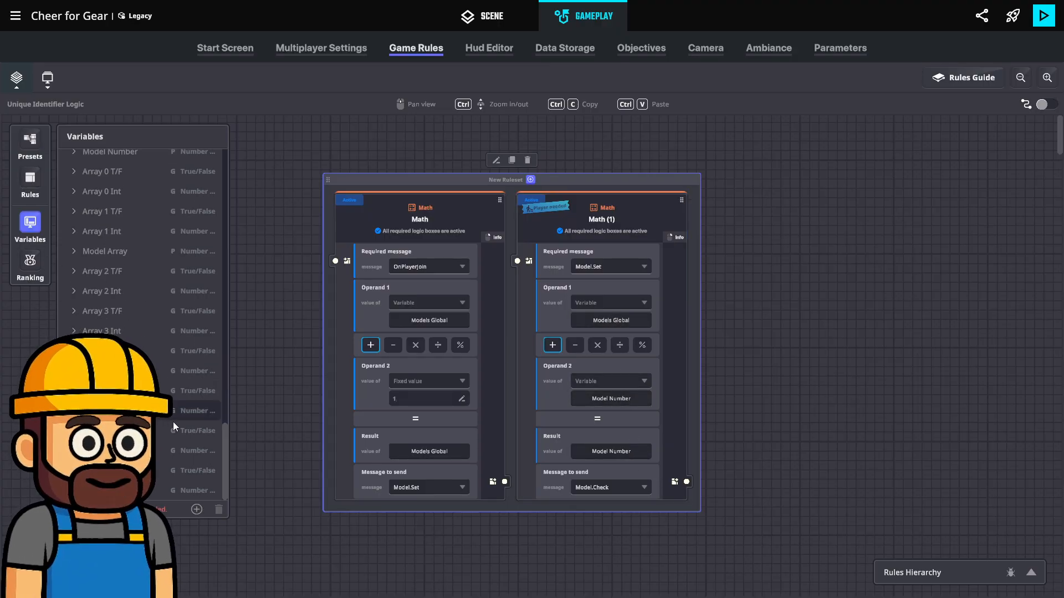
pyautogui.scroll(3, 77, 292)
pyautogui.click(71, 286)
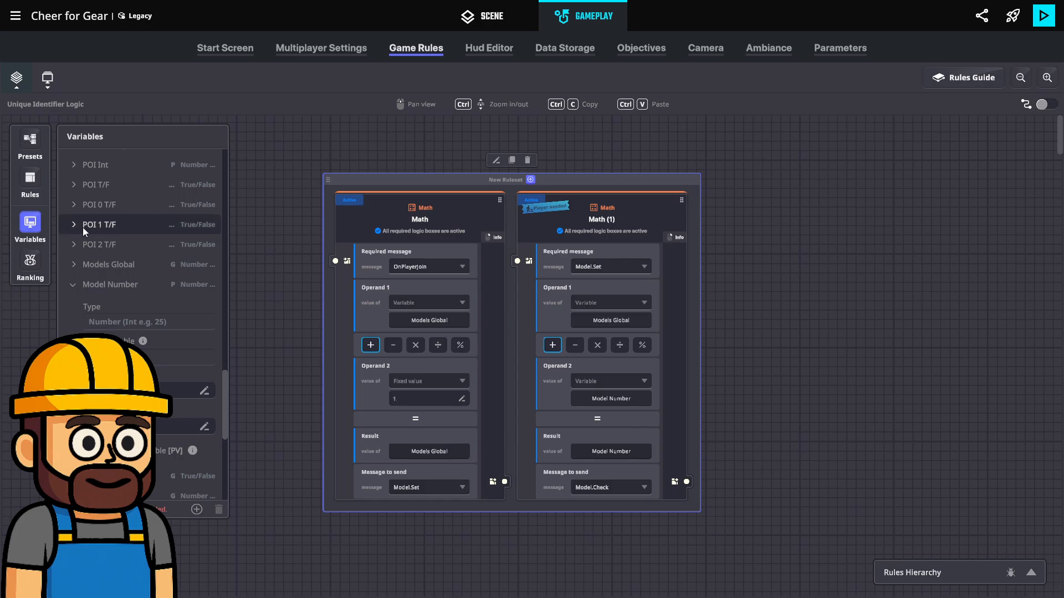
pyautogui.click(28, 224)
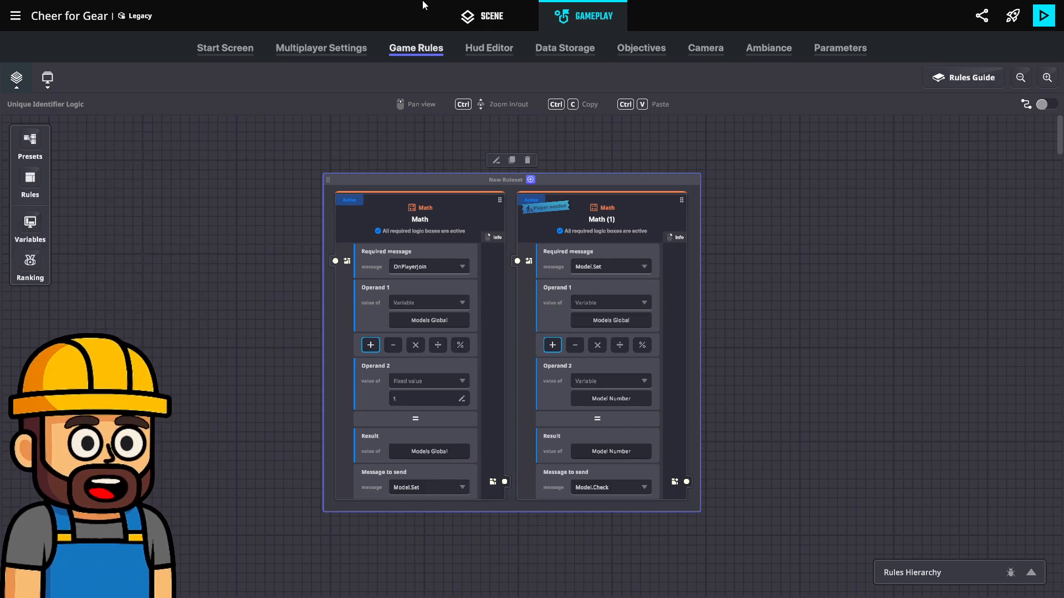
# Nudge the Math ruleset slightly rightward and switch from the game rules to the scene view
pyautogui.moveTo(646, 179); pyautogui.dragTo(656, 175)
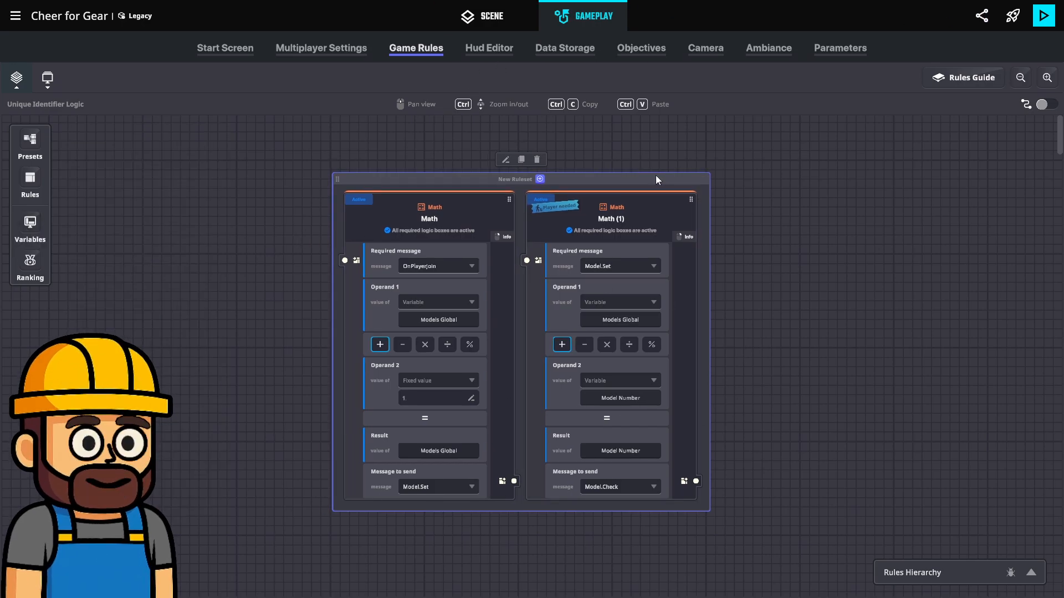
pyautogui.click(489, 24)
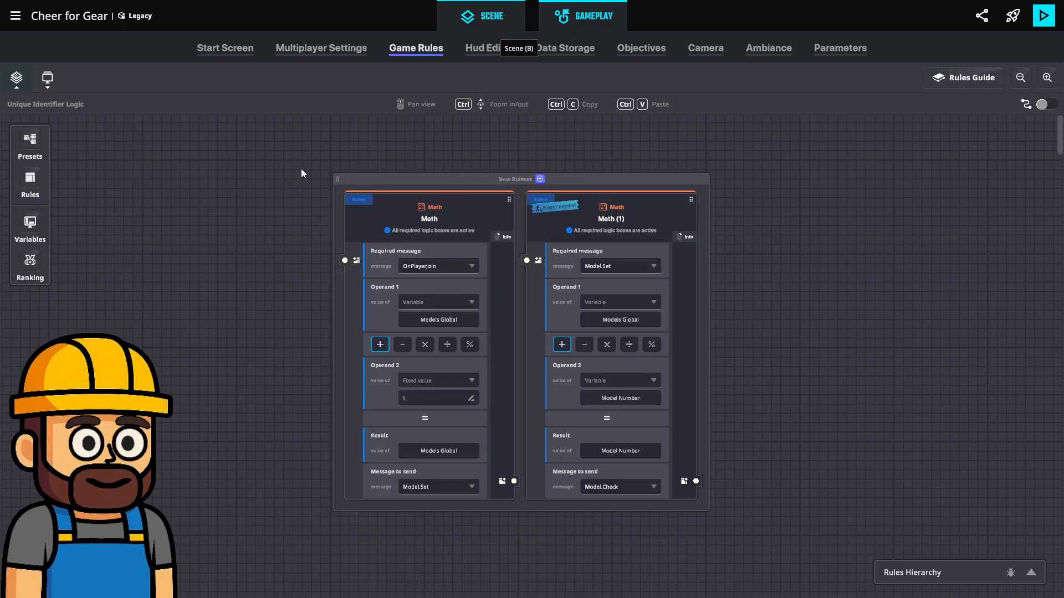
pyautogui.press('b')
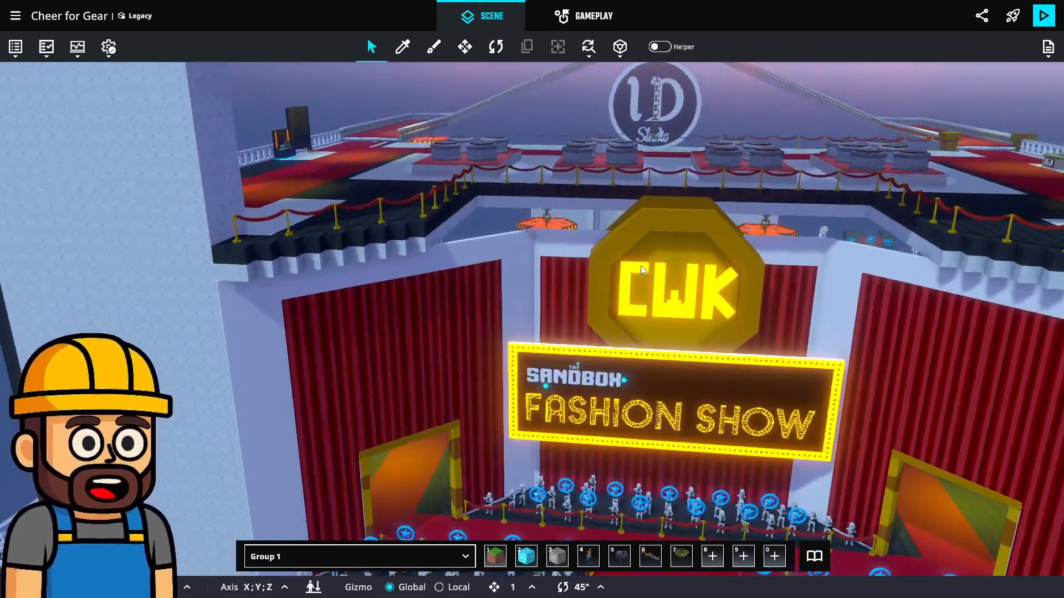
# Look over the scene from the Fashion Show sign to the framed display wall and the Backstage entrance
pyautogui.scroll(1, 643, 260)
pyautogui.moveTo(656, 212); pyautogui.dragTo(573, 342, button='middle')
pyautogui.scroll(6, 590, 350)
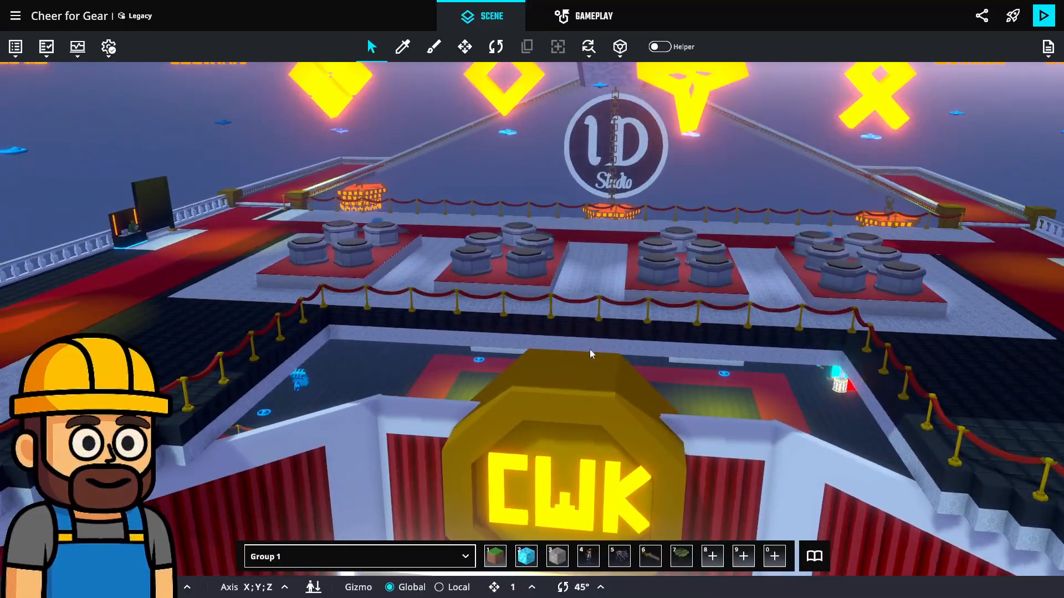
pyautogui.scroll(10, 614, 354)
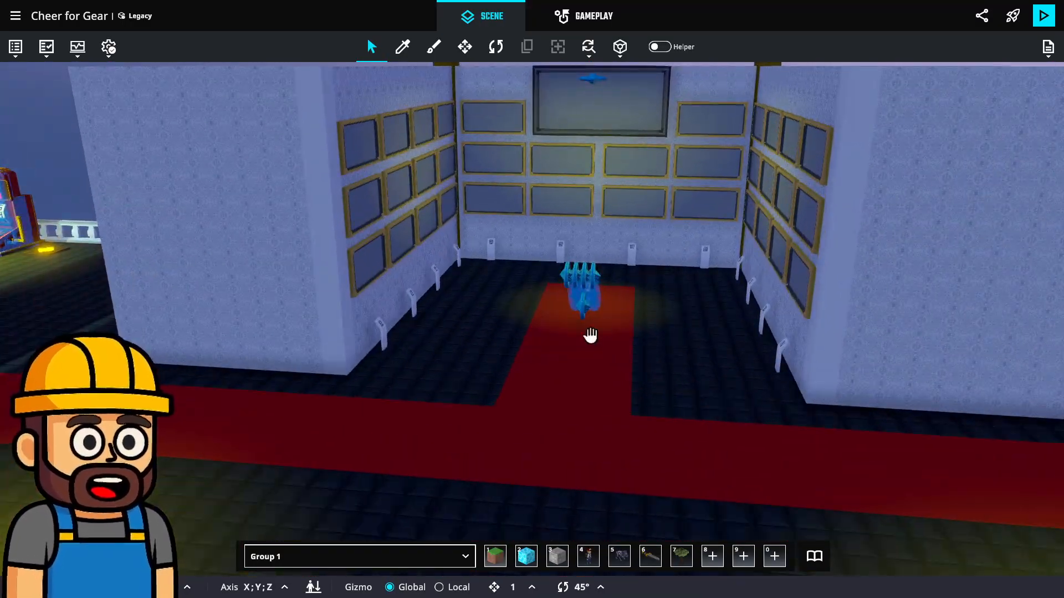
pyautogui.moveTo(590, 336); pyautogui.dragTo(598, 311, button='right')
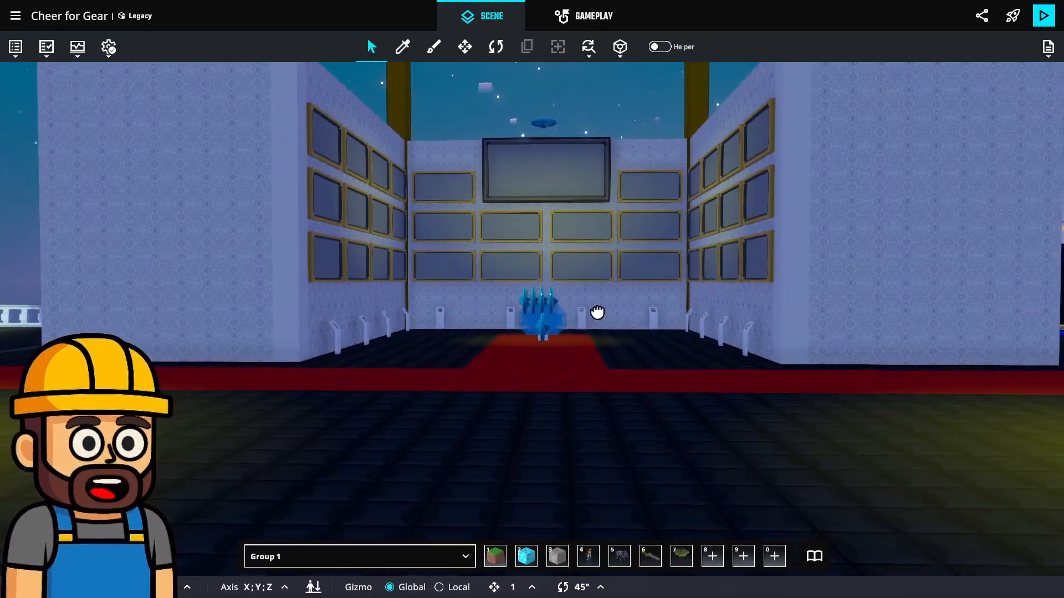
pyautogui.scroll(-5, 530, 285)
pyautogui.moveTo(530, 285); pyautogui.dragTo(48, 299, button='right')
pyautogui.moveTo(455, 302); pyautogui.dragTo(403, 263, button='right')
pyautogui.scroll(2, 403, 263)
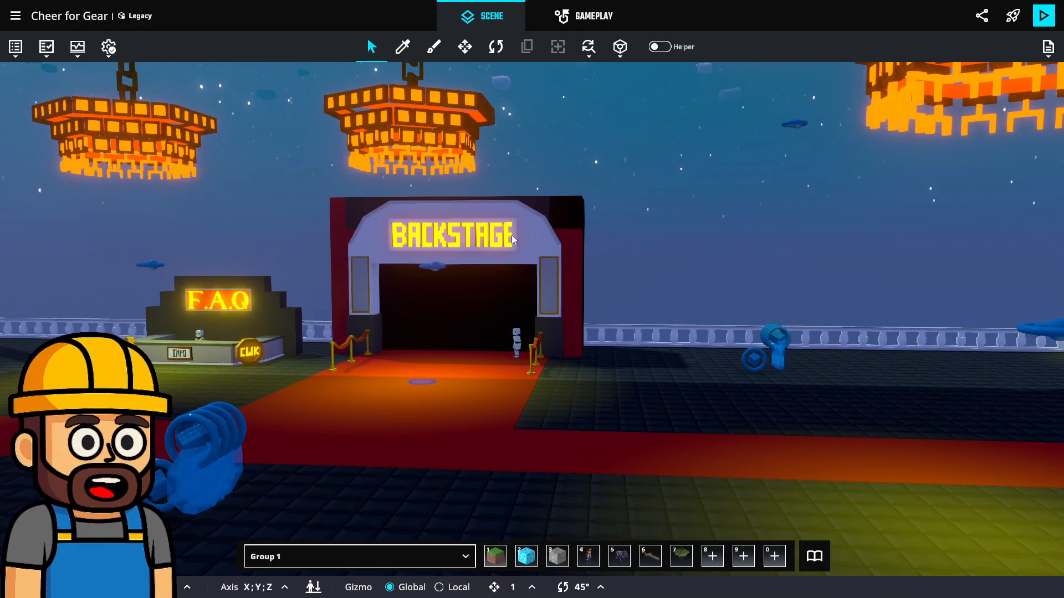
# Tour the hall with the statue and the crowd outside, and return to the framed display wall
pyautogui.scroll(-2, 460, 360)
pyautogui.moveTo(452, 369); pyautogui.dragTo(753, 333, button='right')
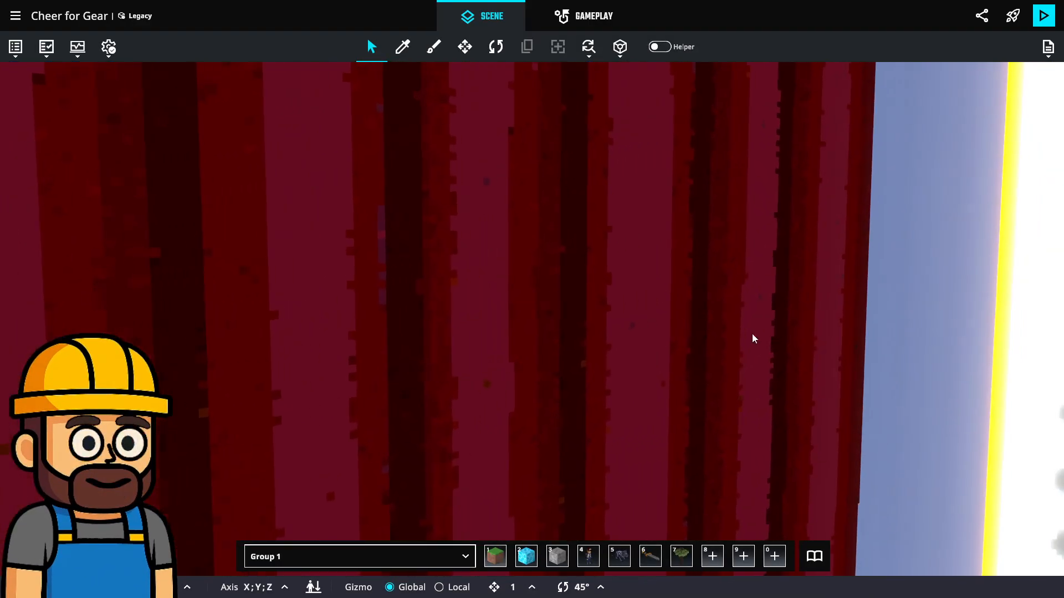
pyautogui.scroll(4, 752, 334)
pyautogui.moveTo(752, 334); pyautogui.dragTo(609, 313, button='middle')
pyautogui.scroll(-1, 577, 324)
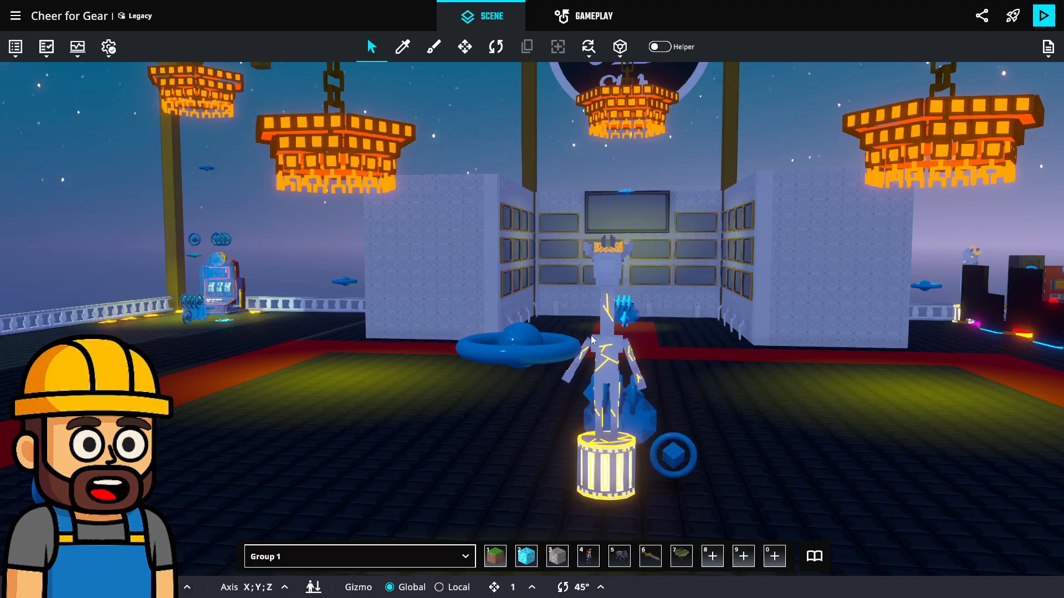
pyautogui.moveTo(626, 293); pyautogui.dragTo(520, 349, button='middle')
pyautogui.moveTo(520, 349); pyautogui.dragTo(732, 358, button='right')
pyautogui.moveTo(381, 363); pyautogui.dragTo(729, 418, button='right')
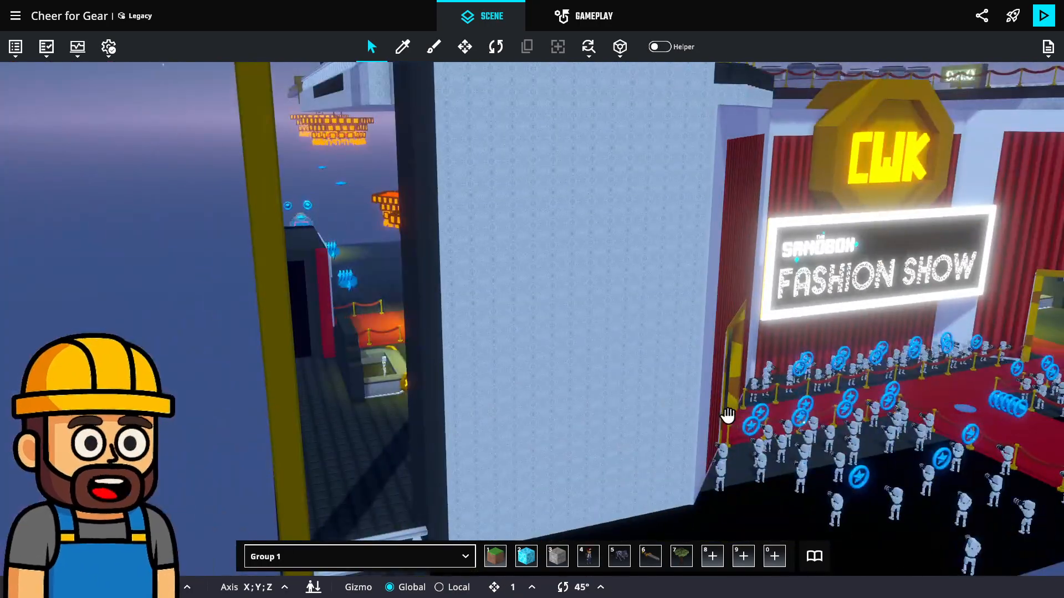
pyautogui.scroll(3, 576, 299)
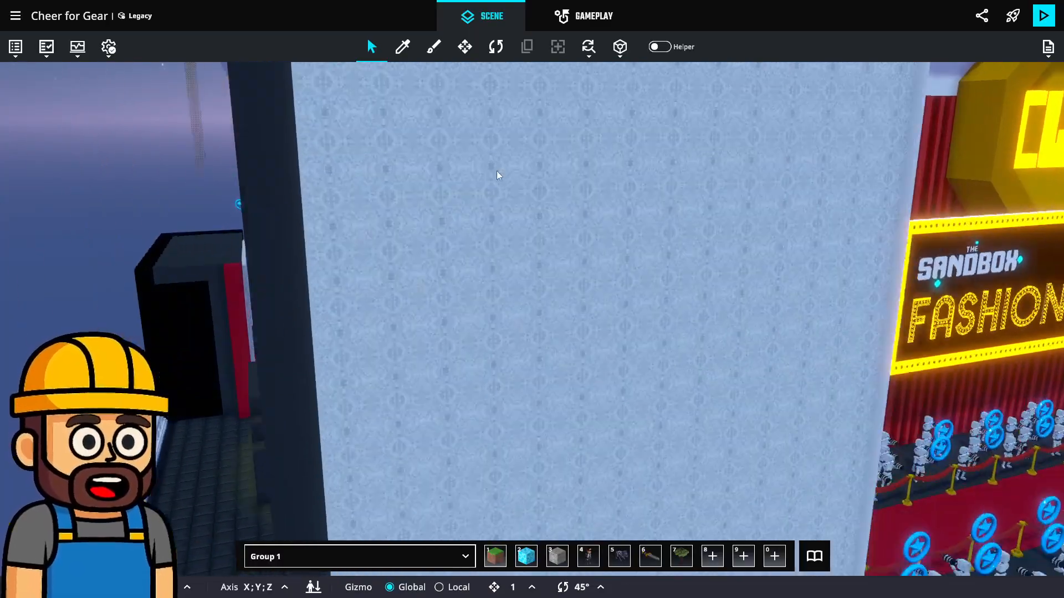
pyautogui.scroll(10, 529, 185)
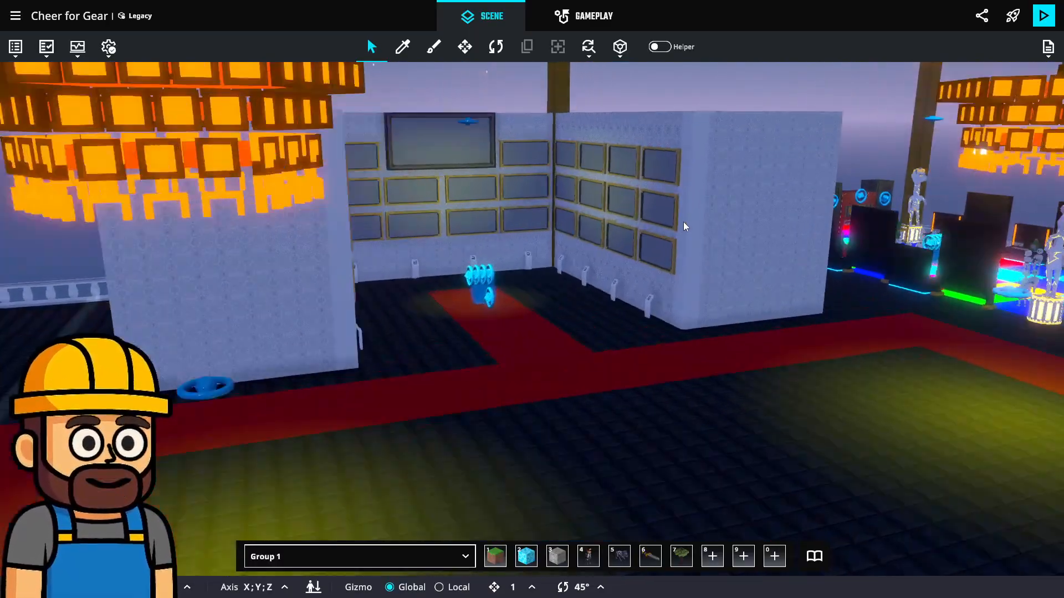
pyautogui.scroll(2, 683, 221)
pyautogui.moveTo(682, 271); pyautogui.dragTo(598, 313, button='right')
# Open the asset library and search it for "lock"
pyautogui.click(814, 557)
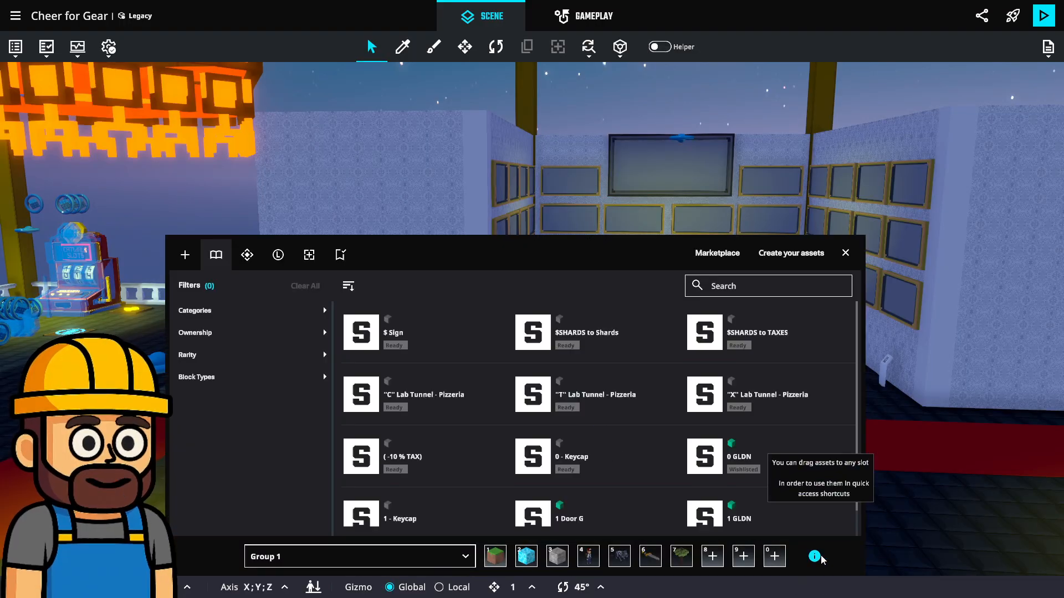
pyautogui.click(743, 290)
pyautogui.write('lo')
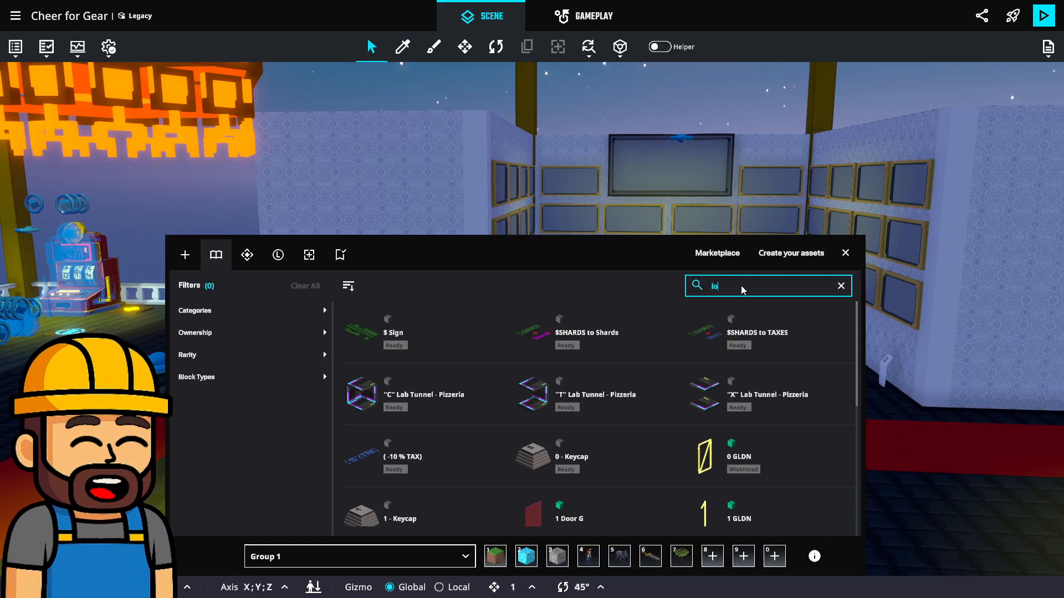
pyautogui.write('ck')
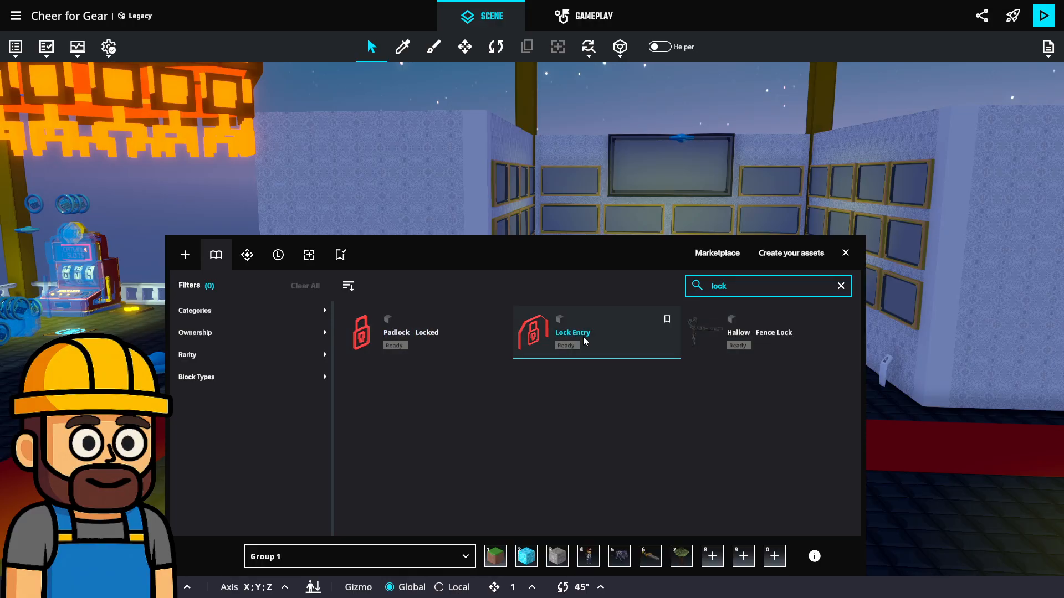
# Search the asset library for "door", browse the door assets, and close and reopen the library
pyautogui.doubleClick(702, 285)
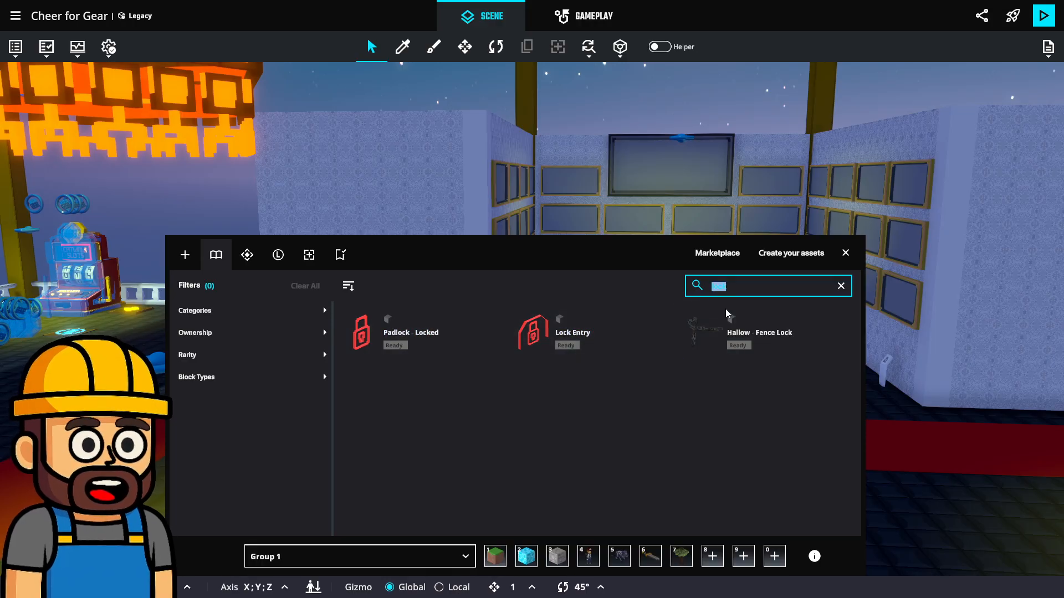
pyautogui.write('doo')
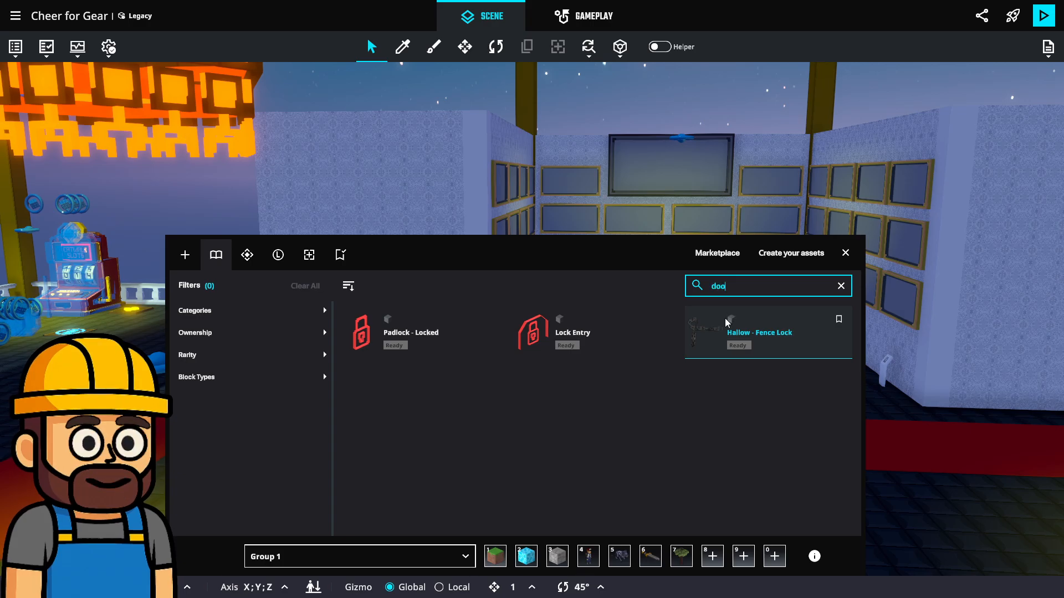
pyautogui.write('r')
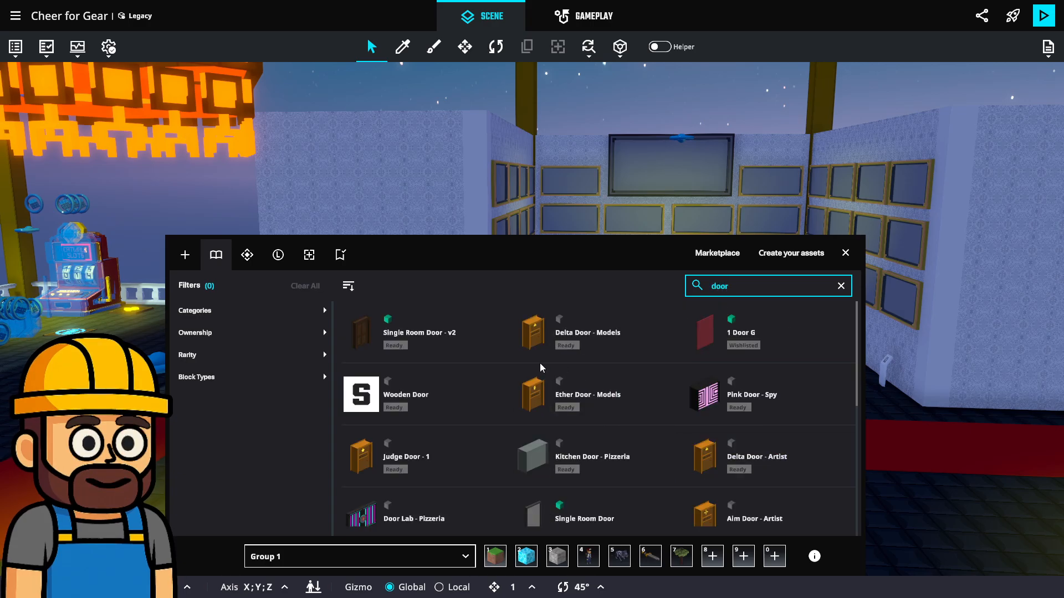
pyautogui.scroll(-3, 451, 361)
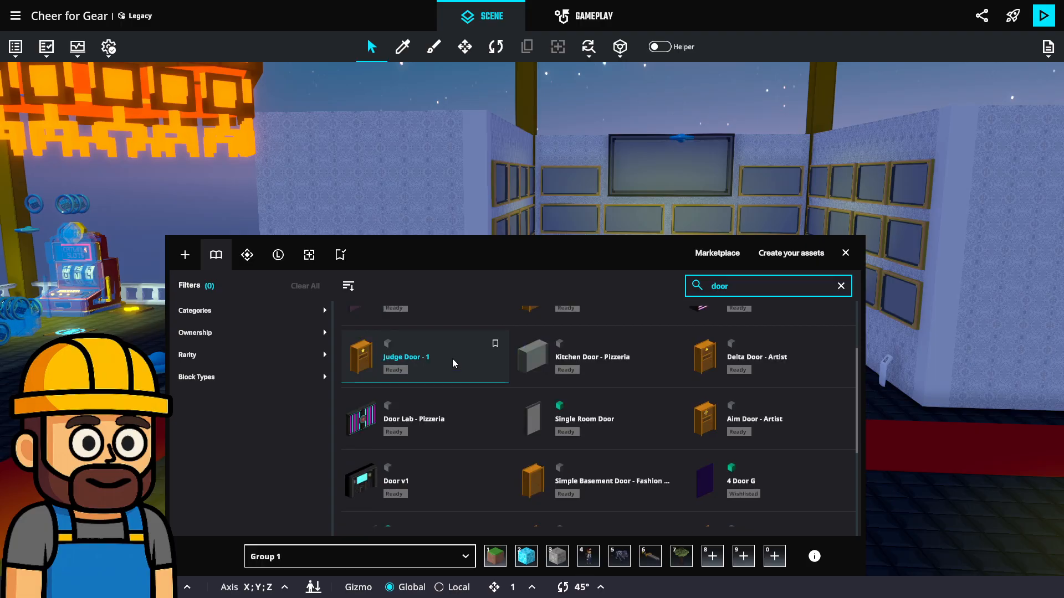
pyautogui.scroll(-3, 452, 358)
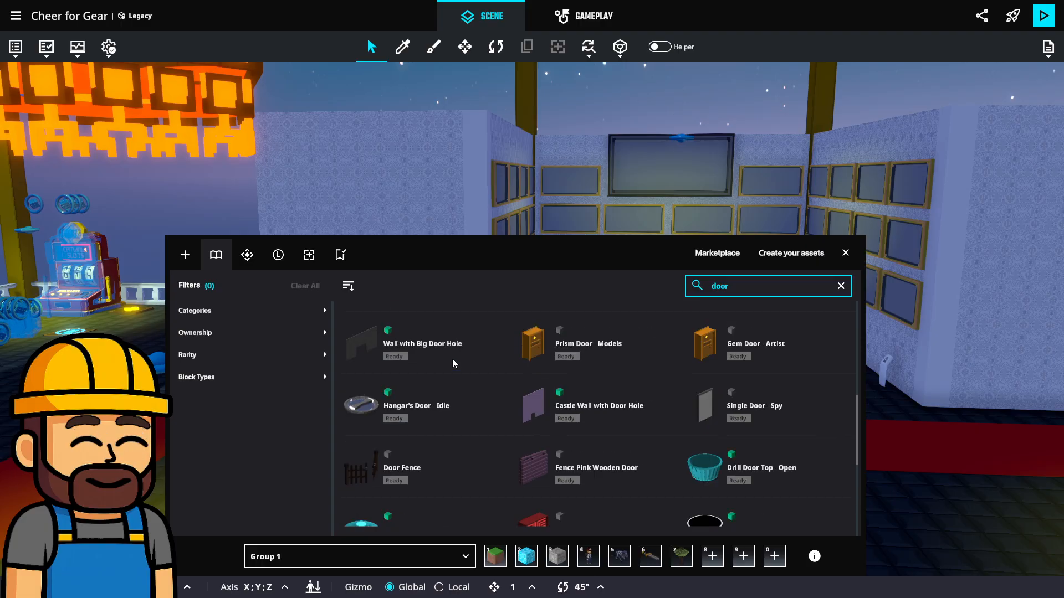
pyautogui.scroll(-5, 453, 360)
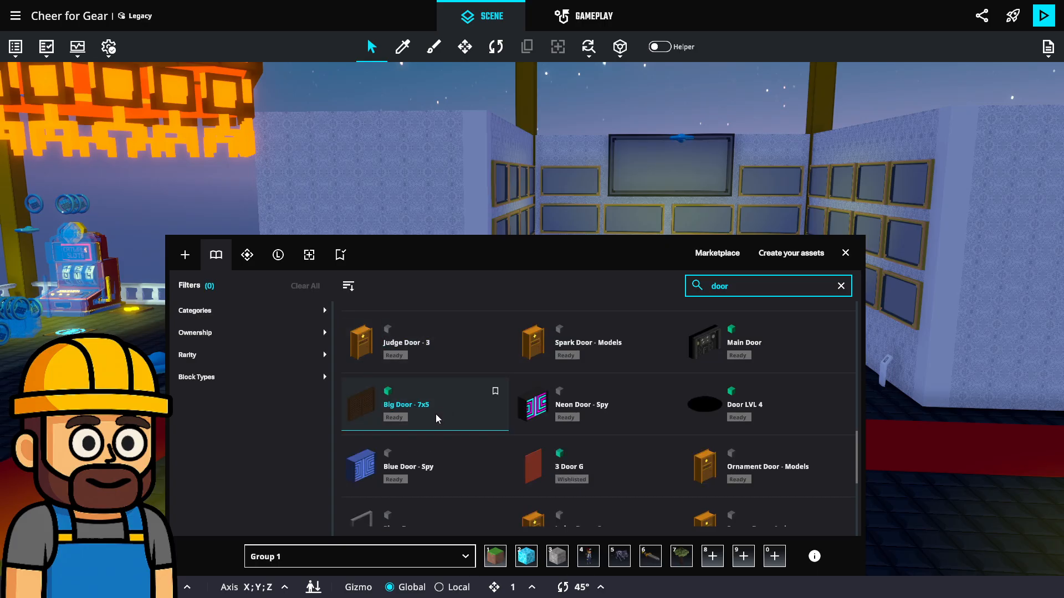
pyautogui.scroll(-10, 437, 418)
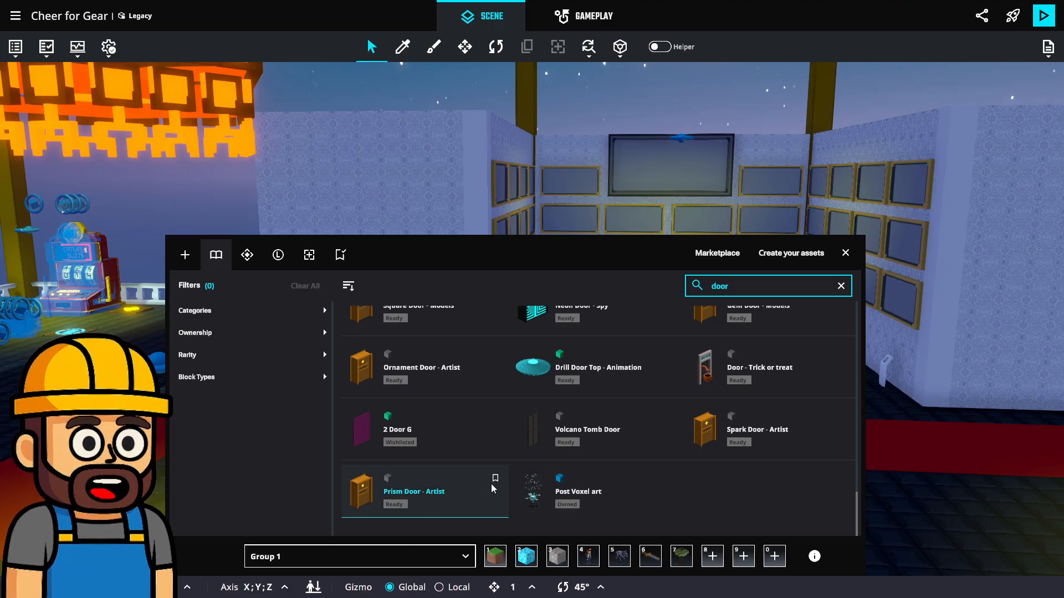
pyautogui.scroll(10, 493, 482)
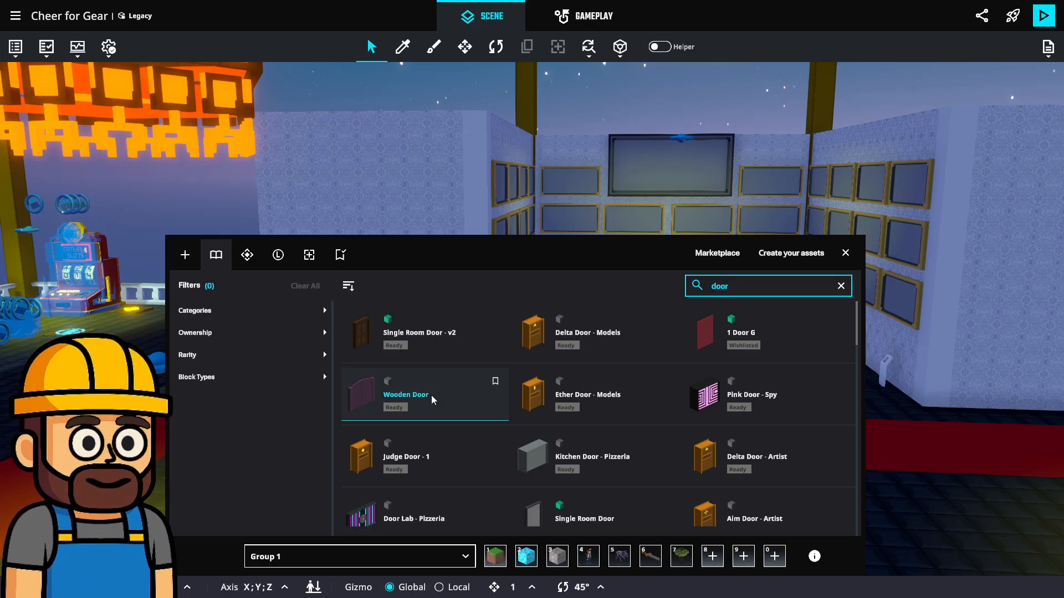
pyautogui.click(845, 254)
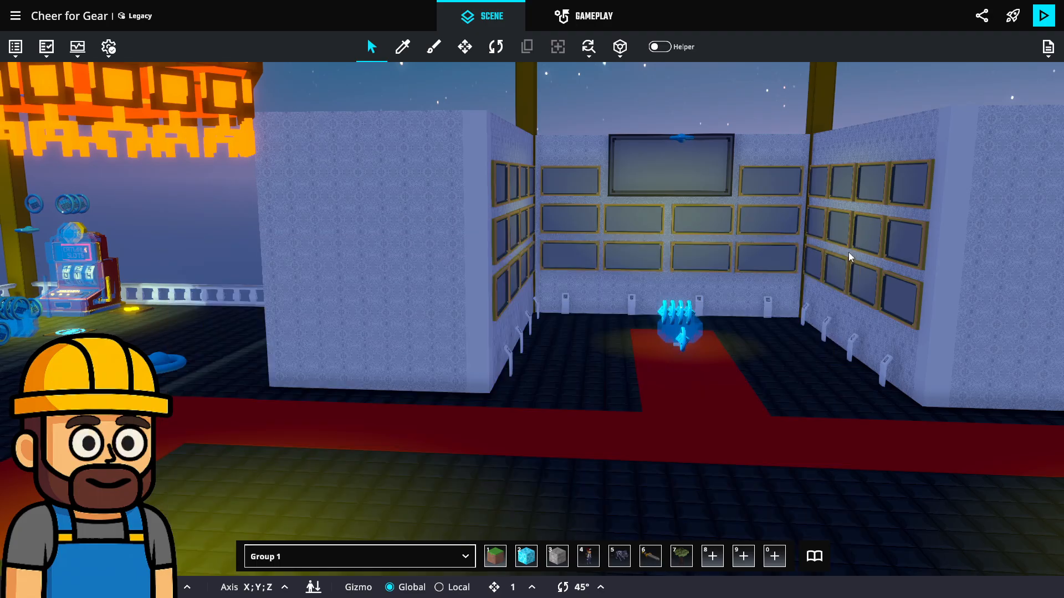
pyautogui.click(815, 555)
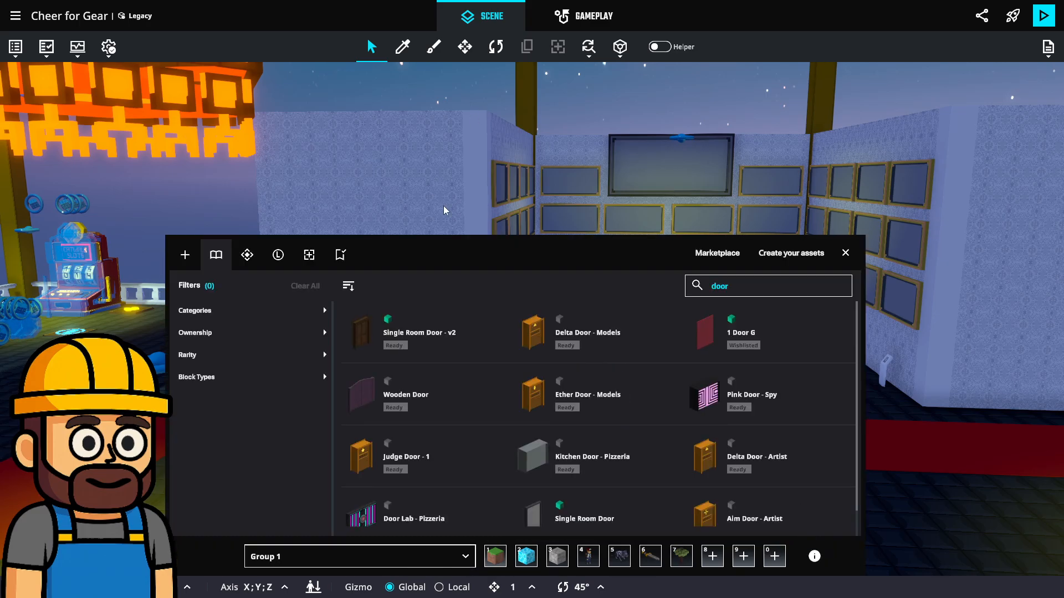
# Browse further through the door assets in the library and search it for "lock"
pyautogui.doubleClick(723, 287)
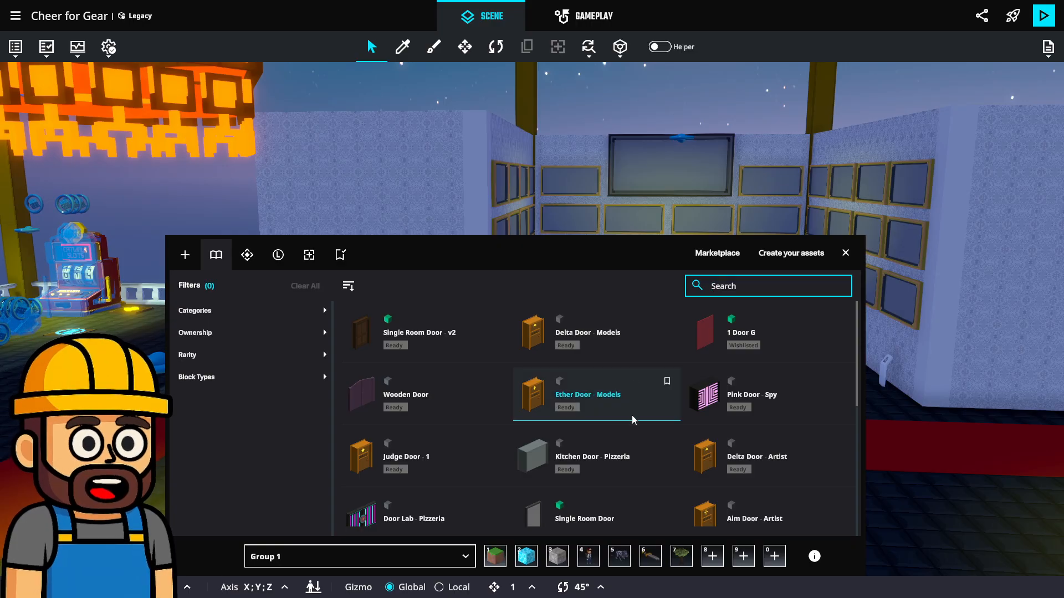
pyautogui.scroll(-3, 627, 418)
pyautogui.scroll(-4, 628, 418)
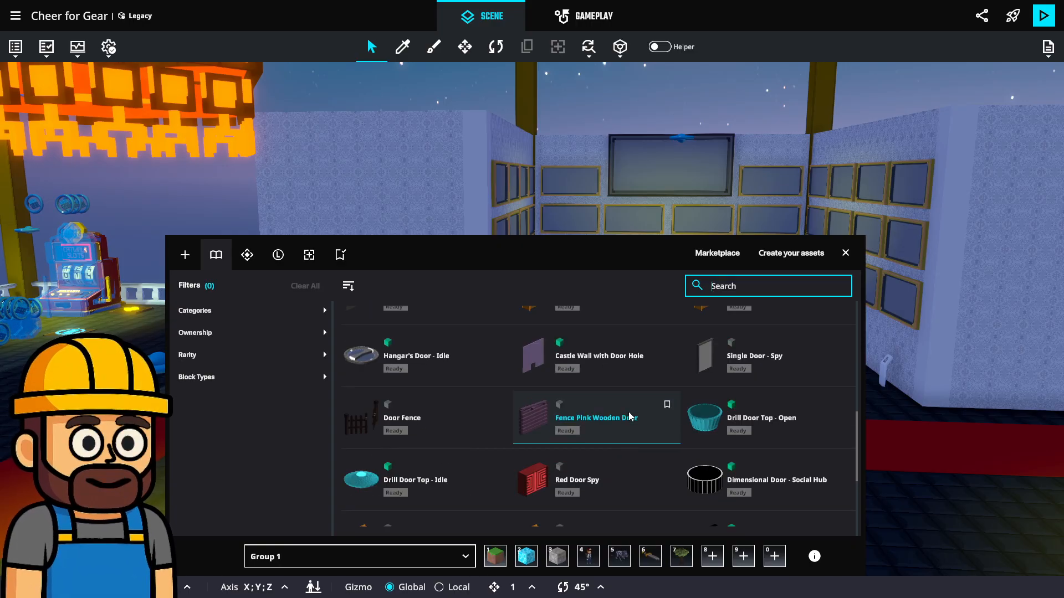
pyautogui.scroll(-4, 632, 416)
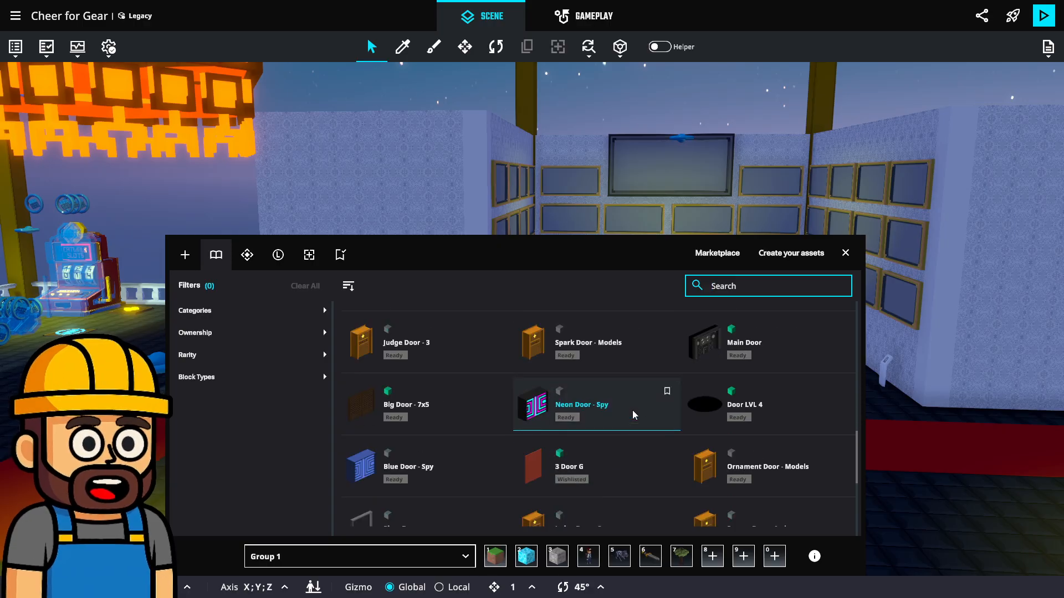
pyautogui.scroll(-4, 635, 416)
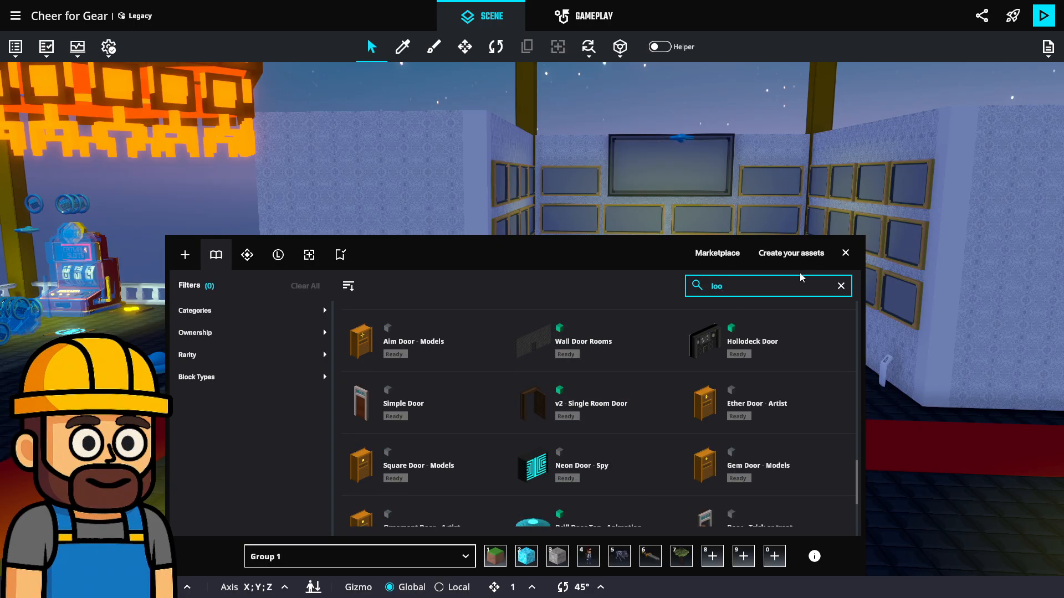
pyautogui.press('BackSpace')
pyautogui.write('v')
pyautogui.press('BackSpace')
pyautogui.write('ck')
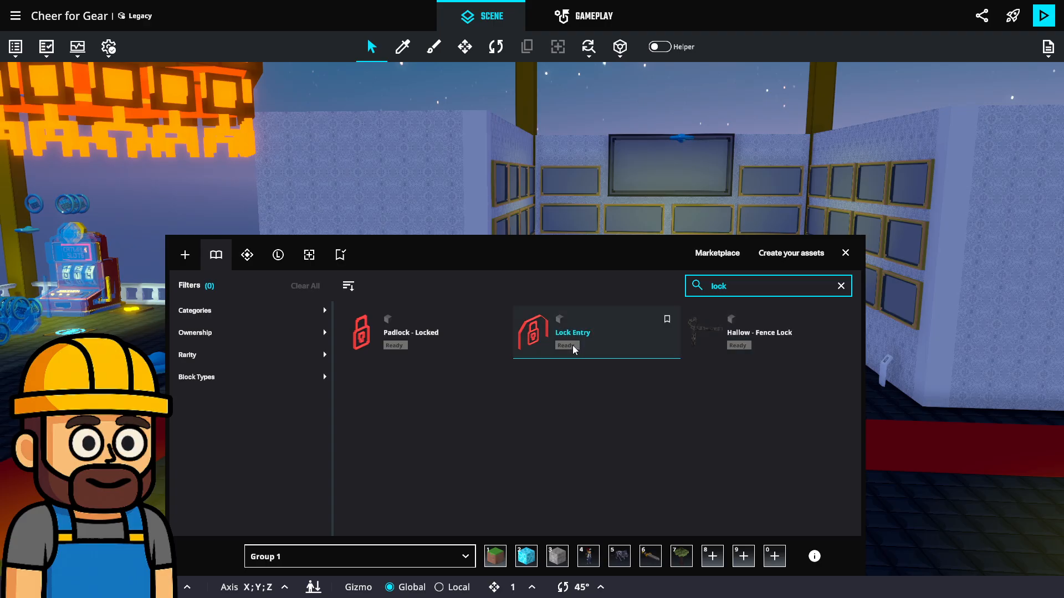
# Place the Lock Entry asset on the red carpet at the opening of the framed display room
pyautogui.click(593, 335)
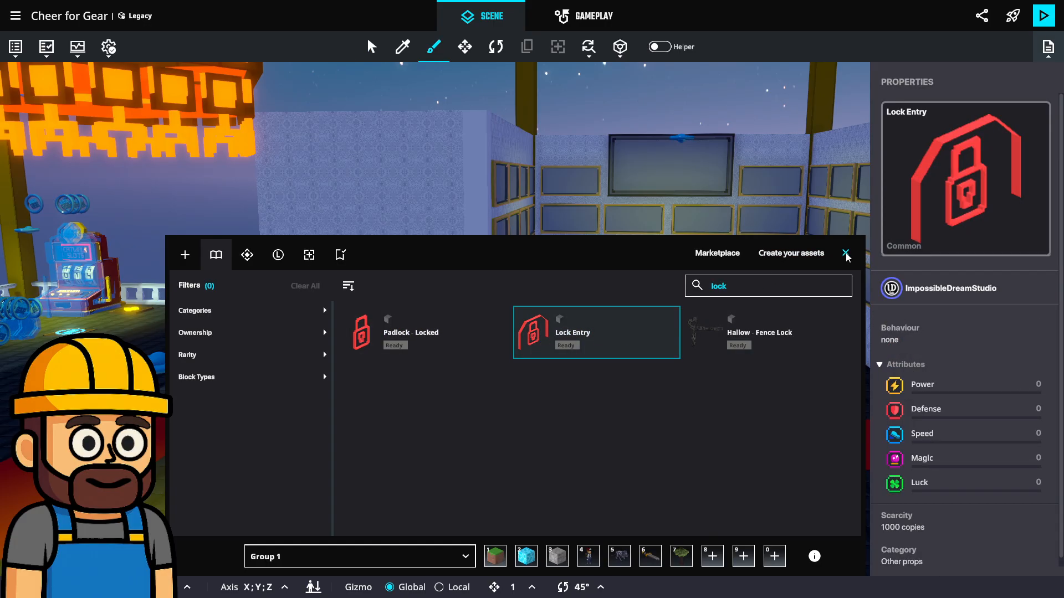
pyautogui.click(845, 254)
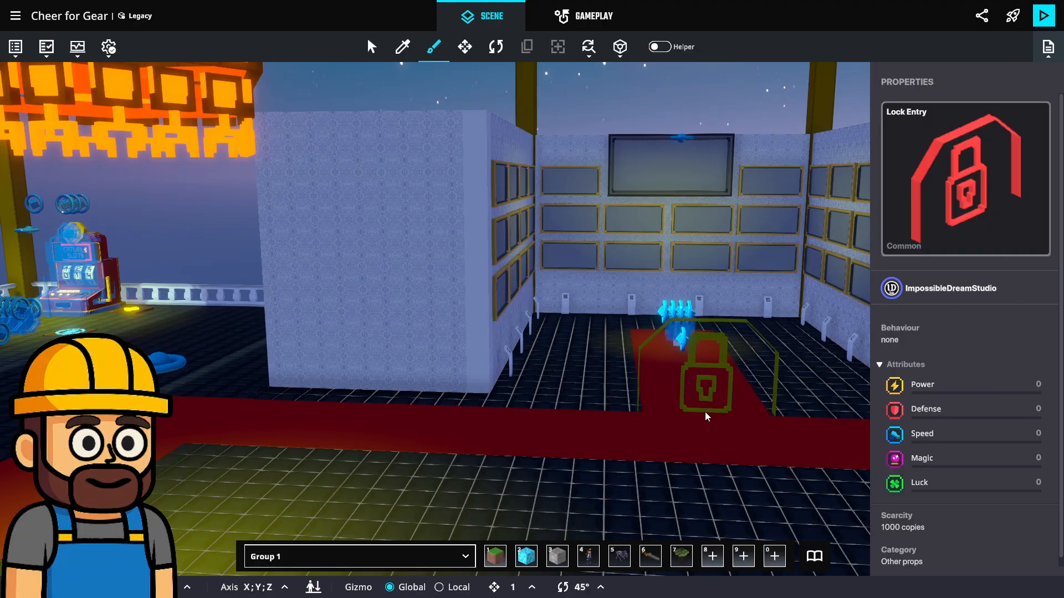
pyautogui.click(705, 411)
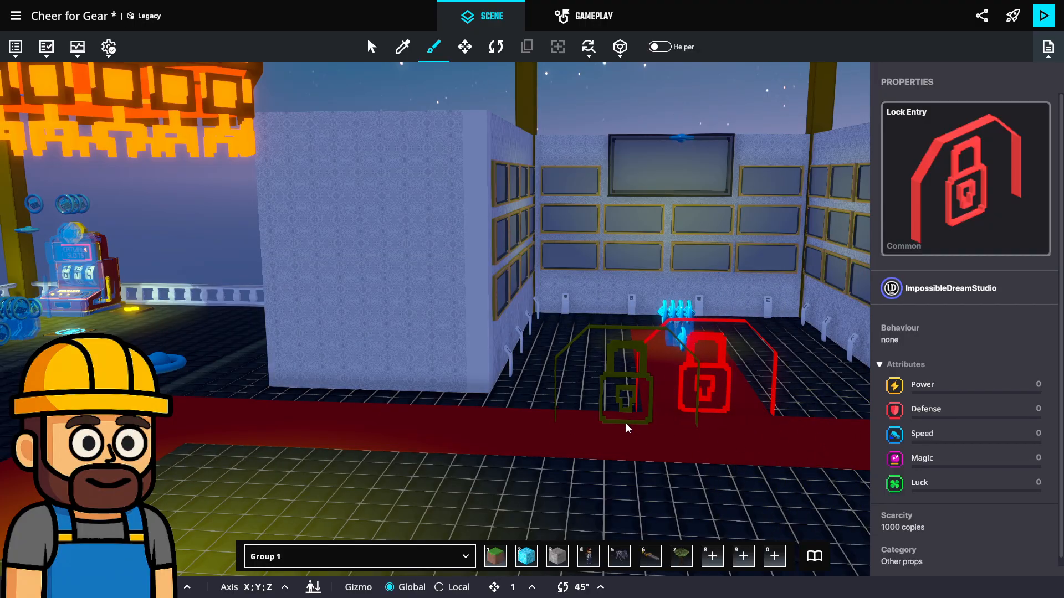
pyautogui.press('Escape')
pyautogui.scroll(3, 706, 380)
# Sample the Block Acoustic Hemisphere Grid block from the display room's dark floor
pyautogui.moveTo(707, 380)
pyautogui.mouseDown(button='right')
pyautogui.moveTo(550, 428)
pyautogui.moveTo(589, 456)
pyautogui.moveTo(710, 400)
pyautogui.mouseUp(button='right')
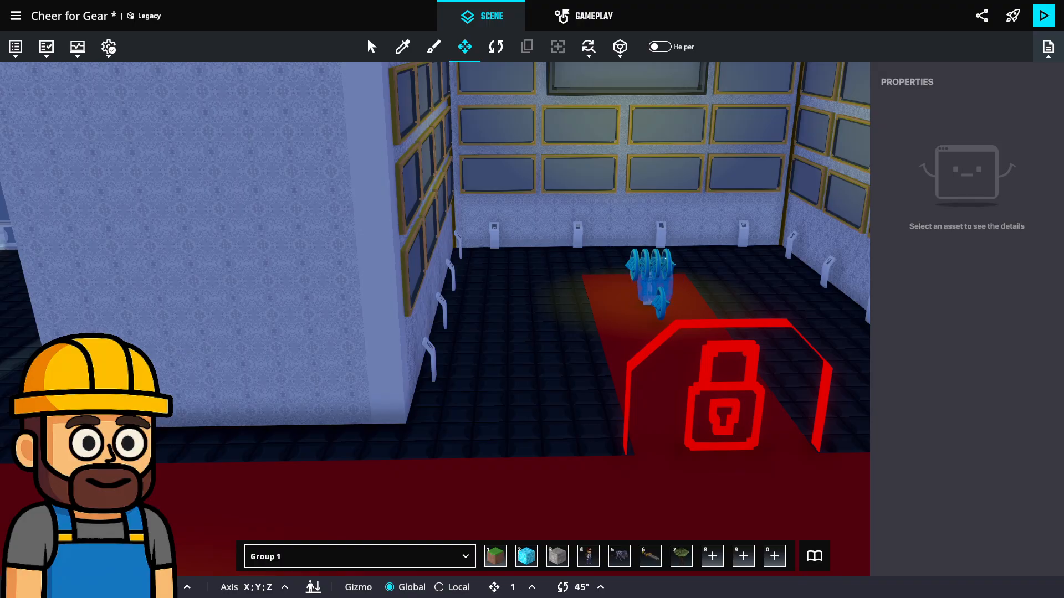
pyautogui.moveTo(560, 364); pyautogui.dragTo(565, 404, button='right')
pyautogui.press('w')
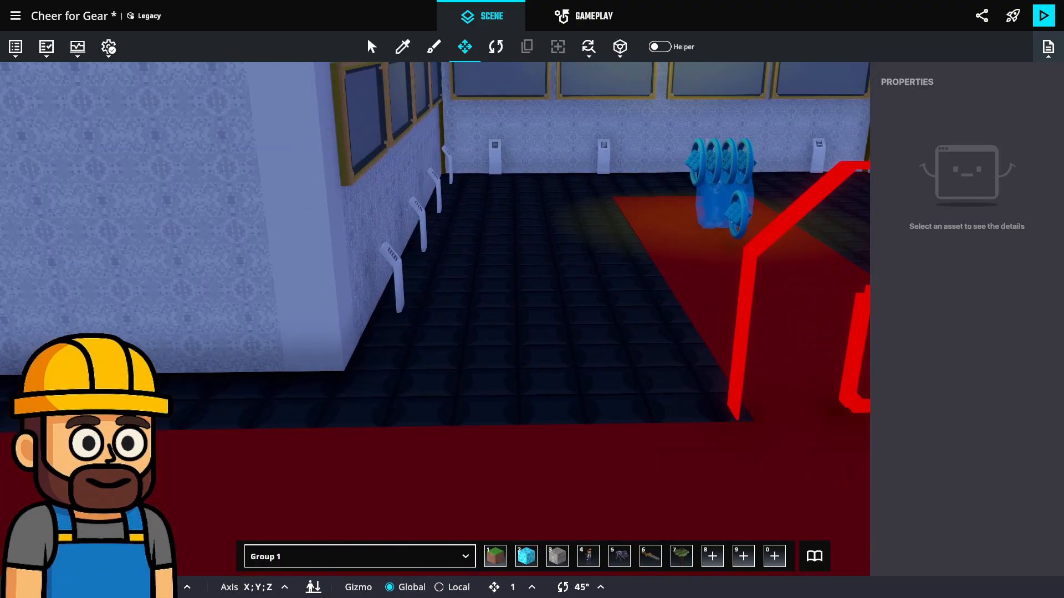
pyautogui.press('i')
pyautogui.click(561, 363)
pyautogui.press('s')
pyautogui.scroll(-2, 559, 365)
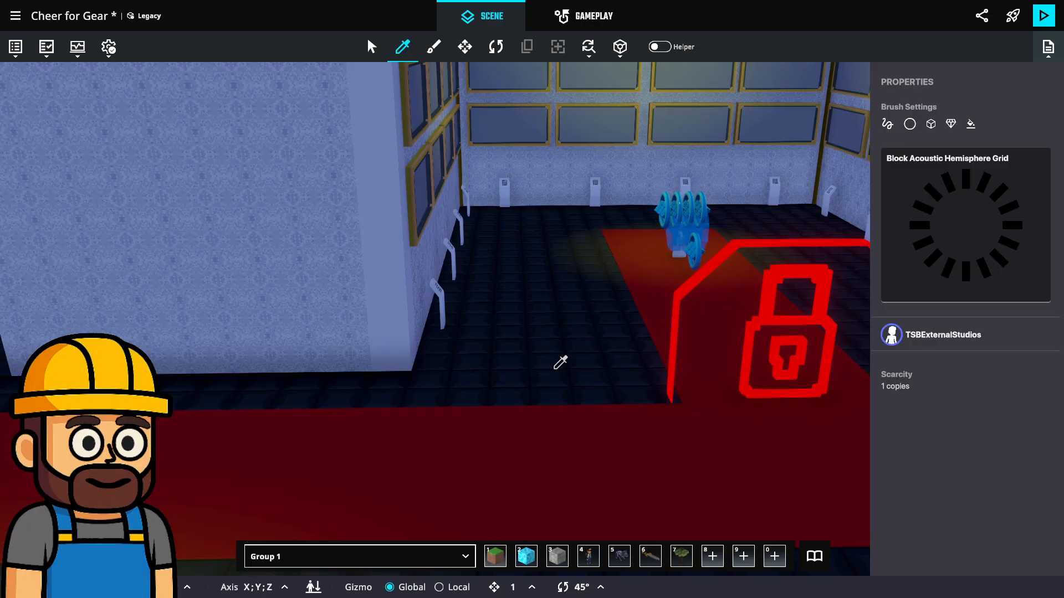
pyautogui.scroll(3, 561, 362)
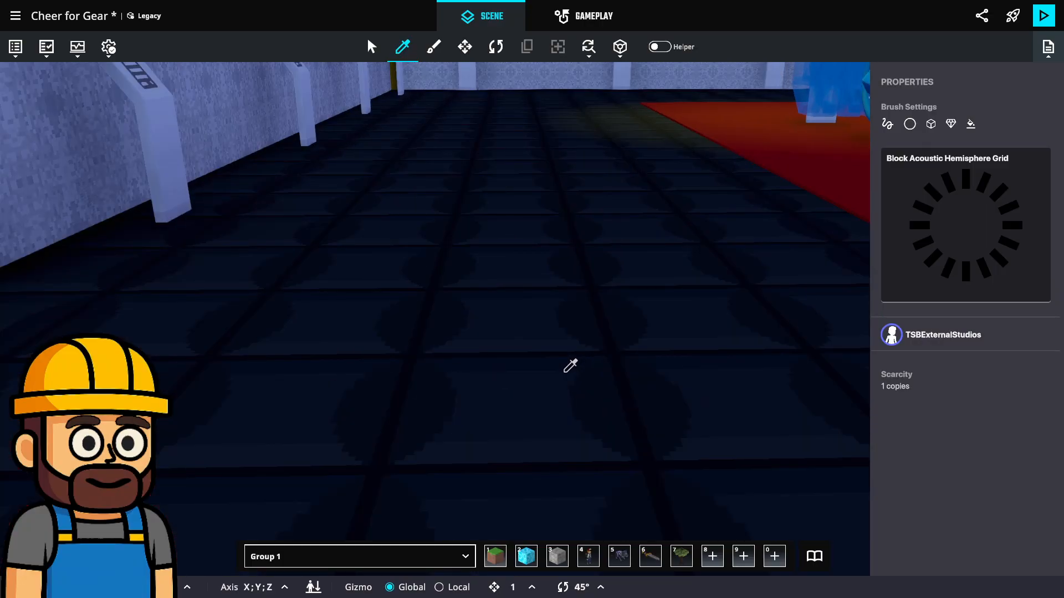
pyautogui.scroll(-3, 565, 371)
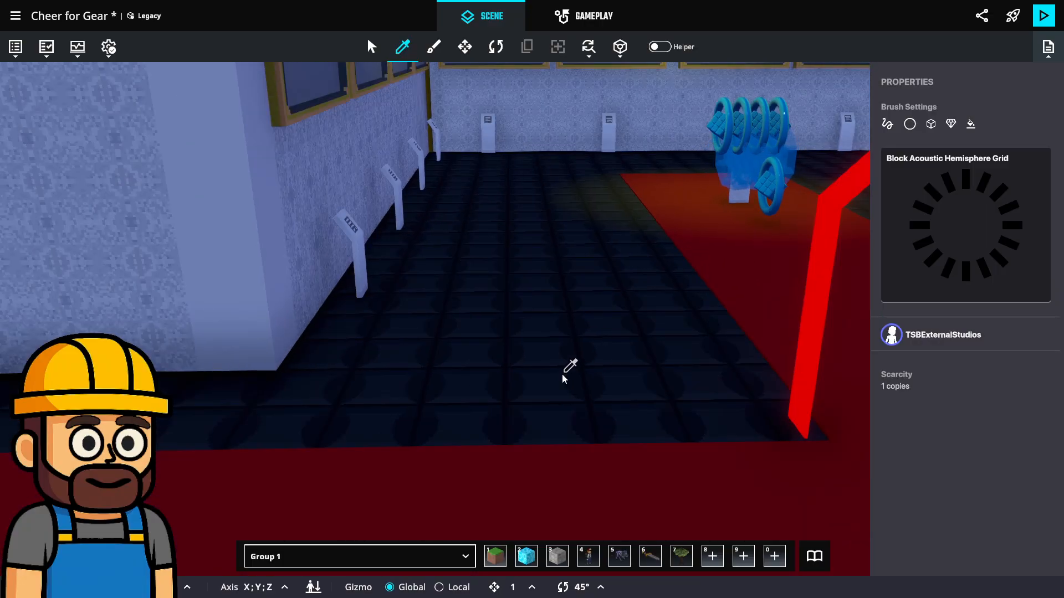
# Paint a wall of Block Acoustic Hemisphere Grid blocks that closes the display room's opening between the two pale walls
pyautogui.press('b')
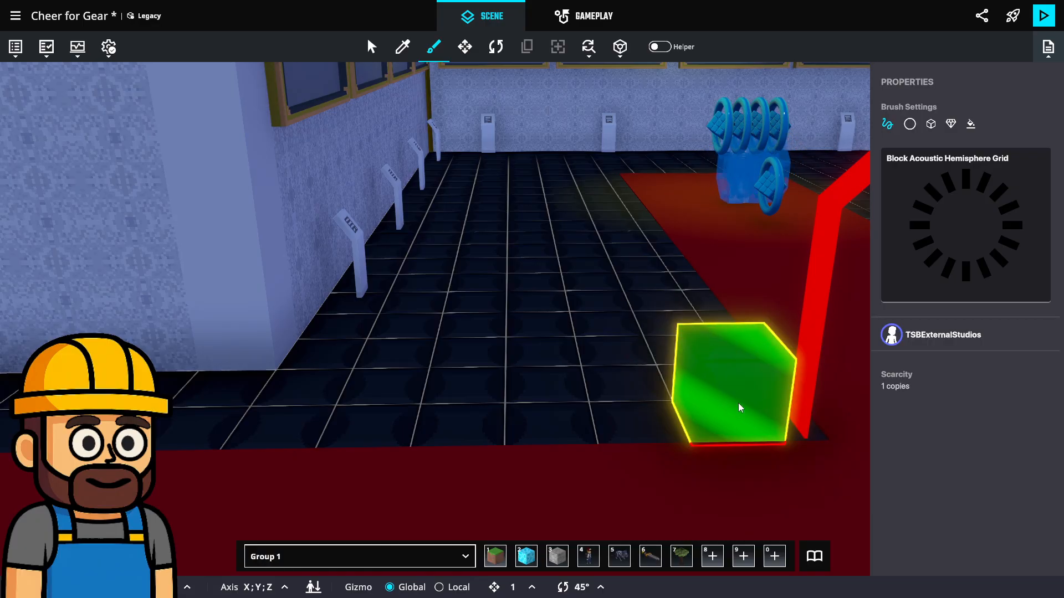
pyautogui.scroll(-2, 733, 408)
pyautogui.moveTo(733, 408); pyautogui.dragTo(663, 420, button='middle')
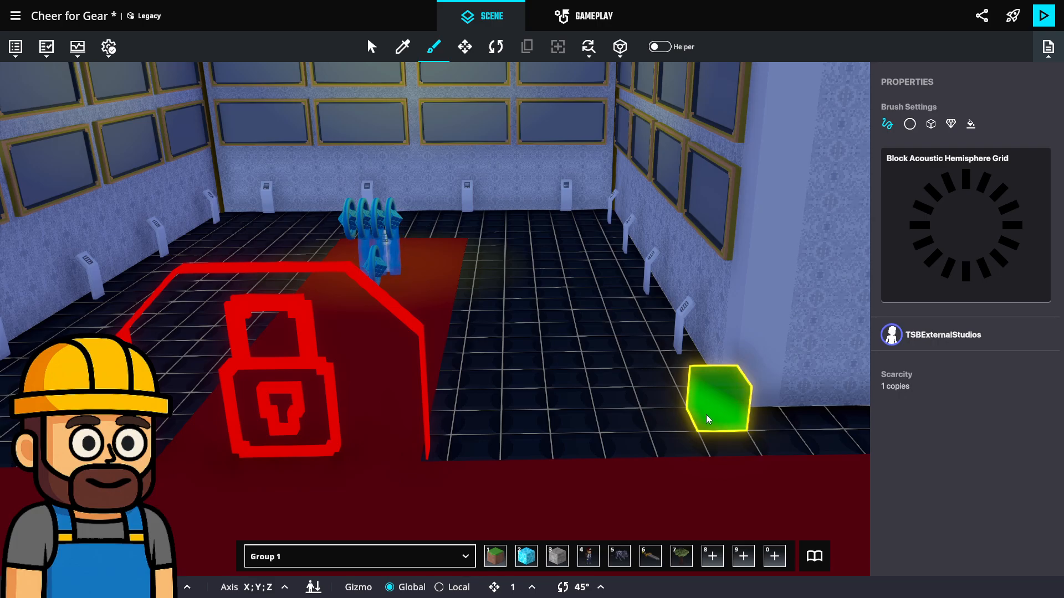
pyautogui.moveTo(706, 415); pyautogui.dragTo(582, 424)
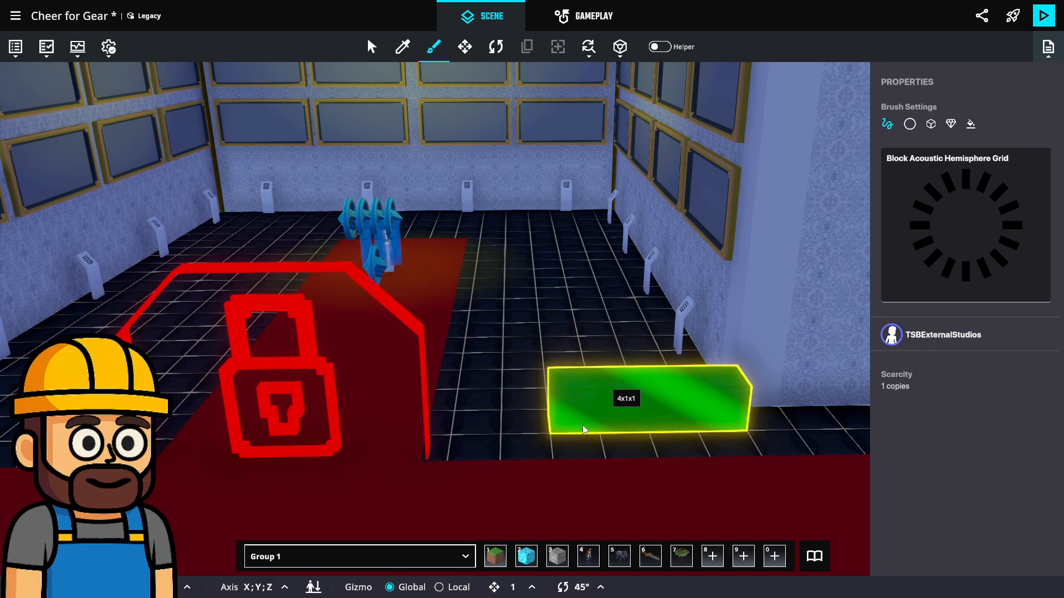
pyautogui.moveTo(583, 424); pyautogui.dragTo(745, 421, button='middle')
pyautogui.moveTo(746, 421); pyautogui.dragTo(613, 235)
pyautogui.scroll(-2, 629, 265)
pyautogui.moveTo(613, 235); pyautogui.dragTo(582, 330, button='middle')
pyautogui.moveTo(582, 331); pyautogui.dragTo(534, 266)
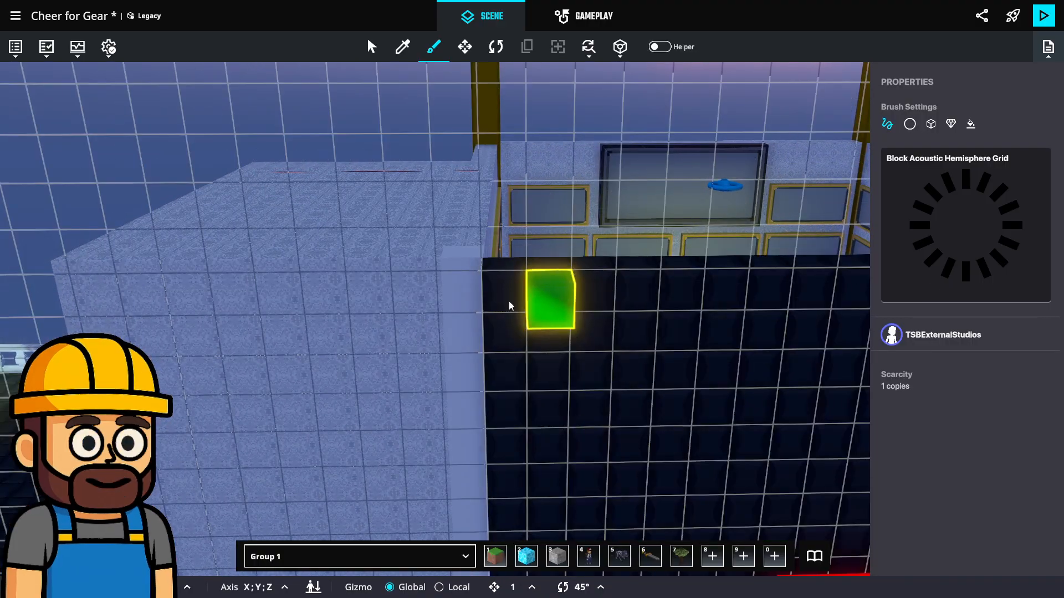
pyautogui.scroll(-2, 508, 302)
pyautogui.moveTo(510, 358); pyautogui.dragTo(470, 198, button='middle')
# Move the Lock Entry in front of the new dark wall, to about X 47.4, Z 74.4
pyautogui.press('m')
pyautogui.scroll(2, 630, 283)
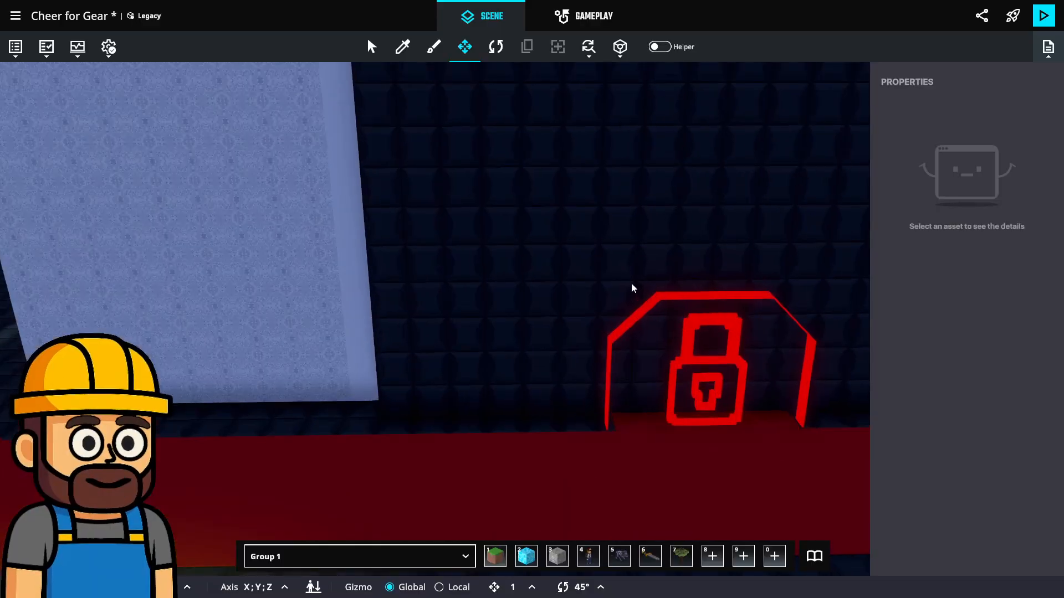
pyautogui.scroll(3, 631, 284)
pyautogui.click(631, 331)
pyautogui.moveTo(484, 392); pyautogui.dragTo(809, 390, button='middle')
pyautogui.moveTo(767, 400); pyautogui.dragTo(740, 398)
pyautogui.moveTo(740, 398); pyautogui.dragTo(625, 374, button='middle')
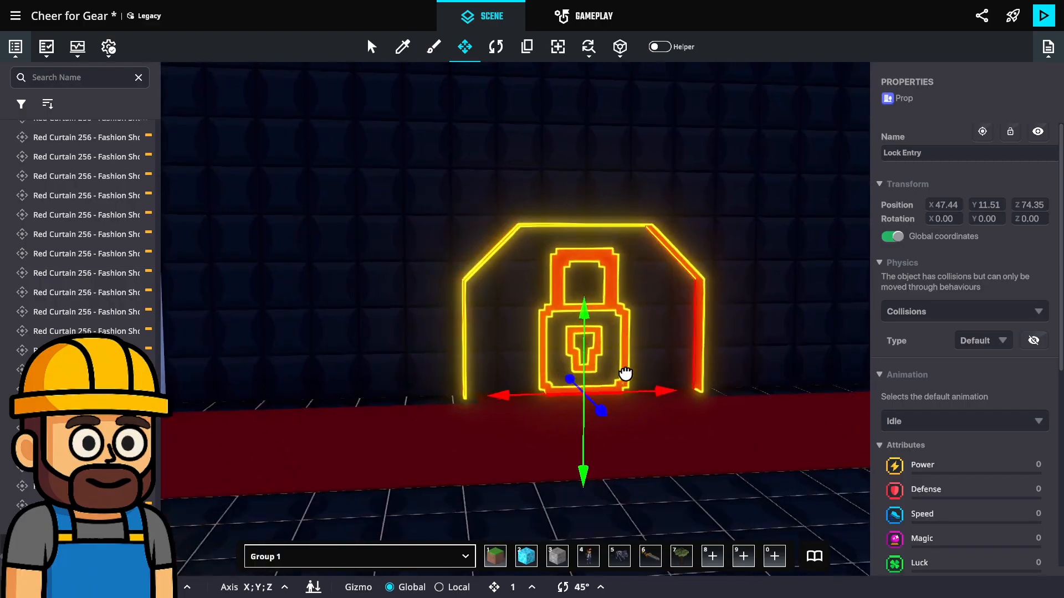
# Search the asset library for "volcano" and place the Volcano Tomb Door in front of the Lock Entry
pyautogui.click(815, 556)
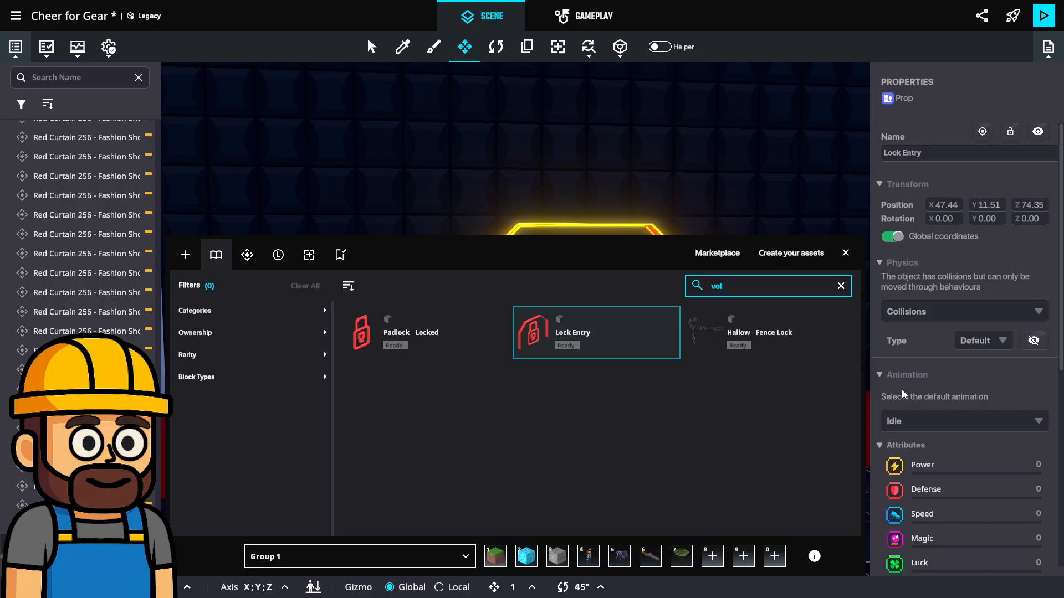
pyautogui.press('Return')
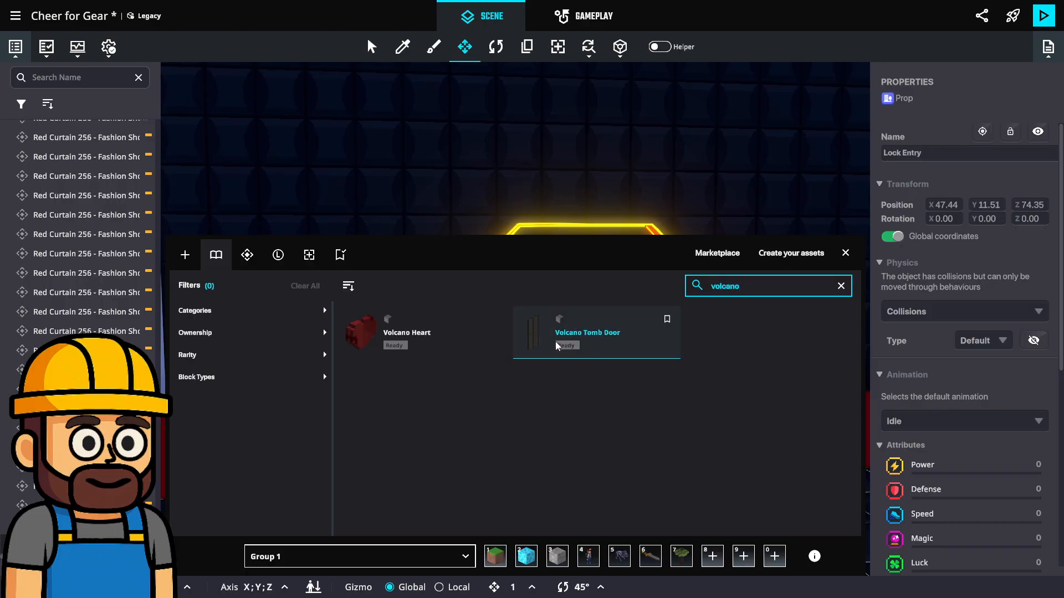
pyautogui.click(557, 346)
pyautogui.click(846, 255)
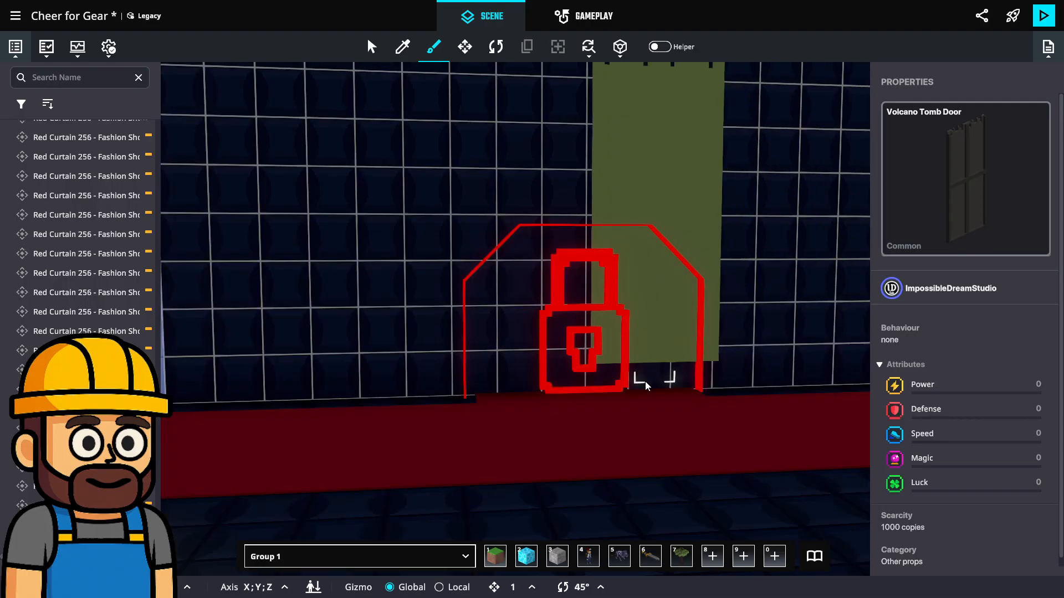
pyautogui.click(622, 438)
pyautogui.press('Escape')
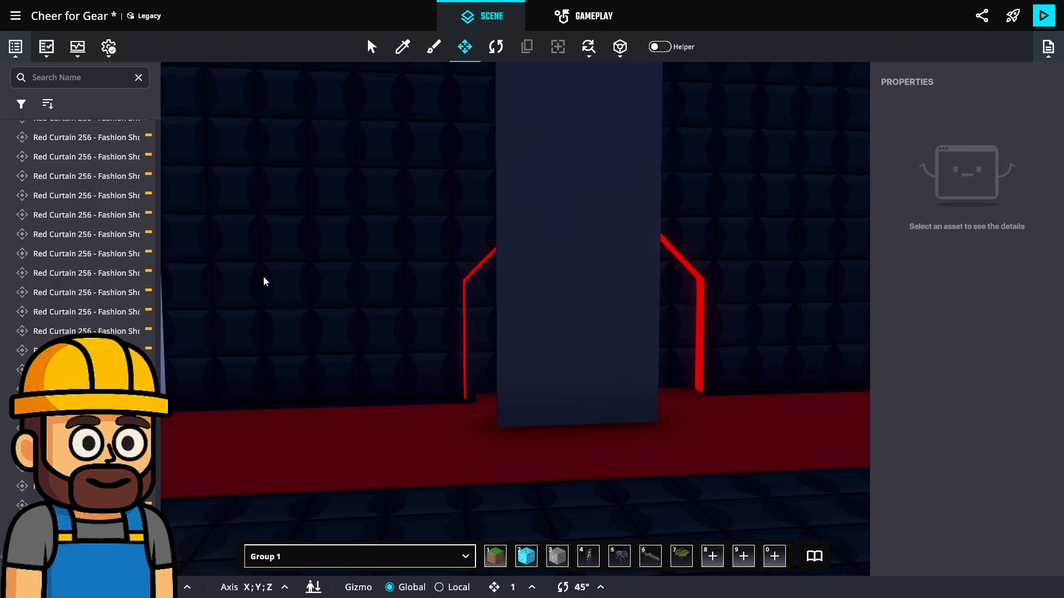
# Rotate the Volcano Tomb Door to 180° about Y and move it back against the dark wall, to about Z 74.5
pyautogui.click(593, 291)
pyautogui.press('r')
pyautogui.moveTo(557, 448); pyautogui.dragTo(998, 420)
pyautogui.moveTo(792, 227); pyautogui.dragTo(759, 309, button='middle')
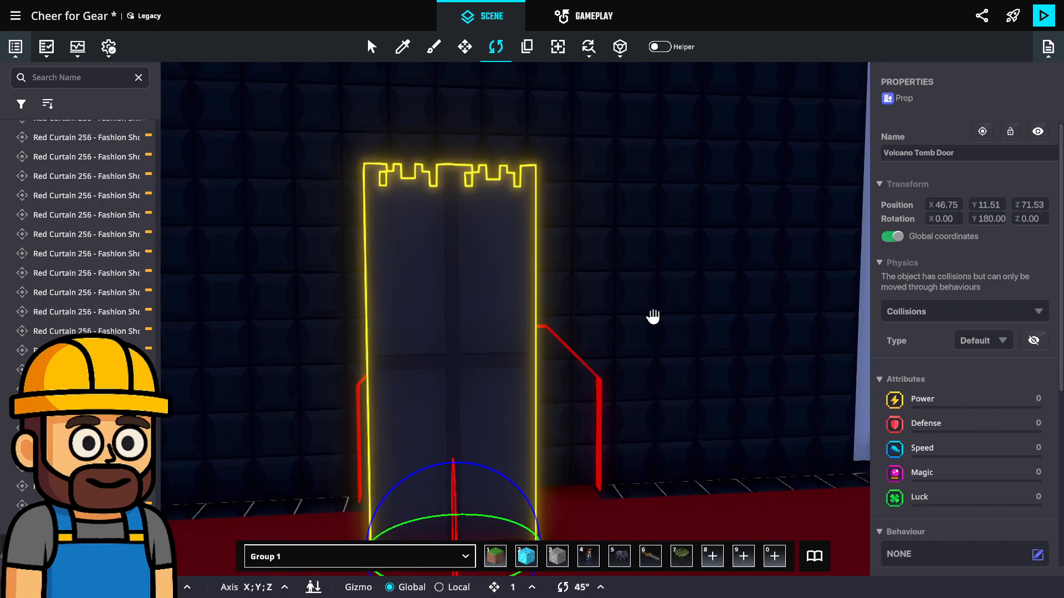
pyautogui.moveTo(651, 314); pyautogui.dragTo(734, 326, button='middle')
pyautogui.scroll(-2, 734, 325)
pyautogui.press('t')
pyautogui.moveTo(683, 495); pyautogui.dragTo(569, 489)
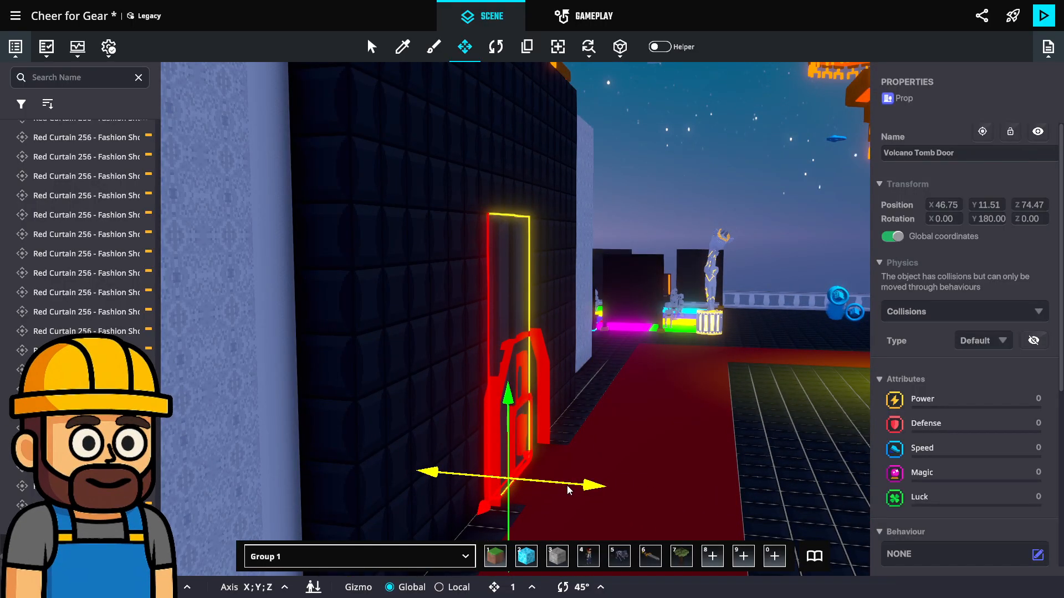
# Delete the Volcano Tomb Door from the dark wall
pyautogui.moveTo(643, 471); pyautogui.dragTo(488, 446, button='middle')
pyautogui.press('Delete')
pyautogui.scroll(-2, 579, 397)
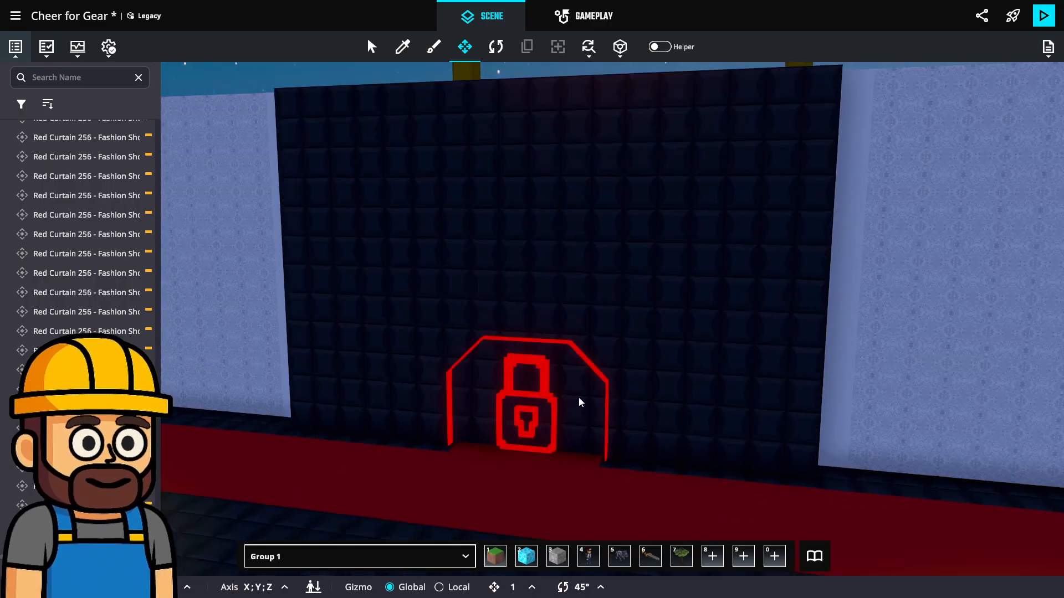
# Select the Lock Entry and examine its physics, attributes, behaviour and component properties
pyautogui.scroll(3, 579, 397)
pyautogui.scroll(-4, 580, 398)
pyautogui.click(546, 401)
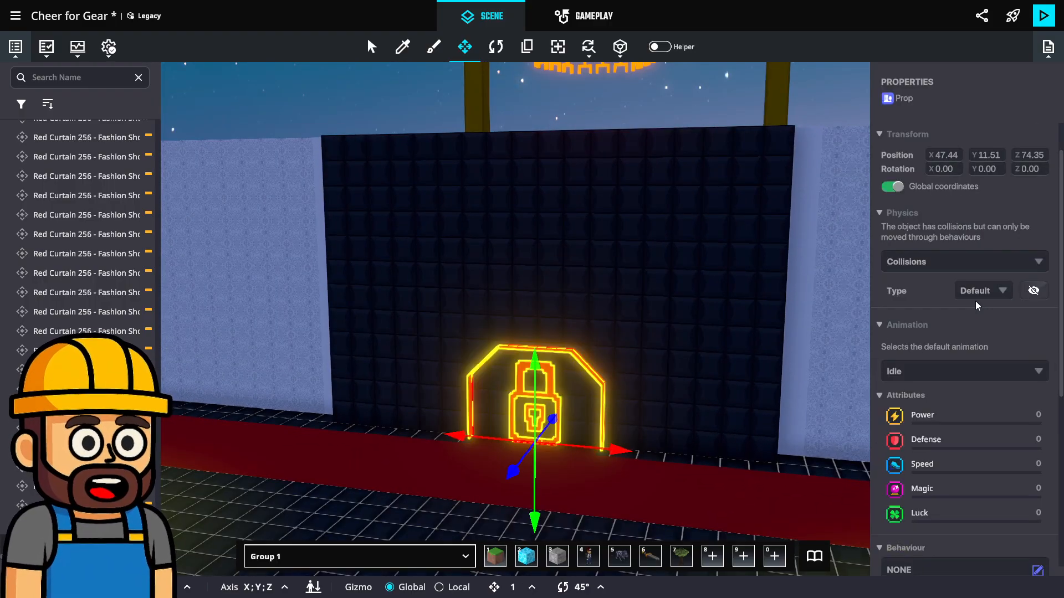
pyautogui.scroll(-1, 703, 368)
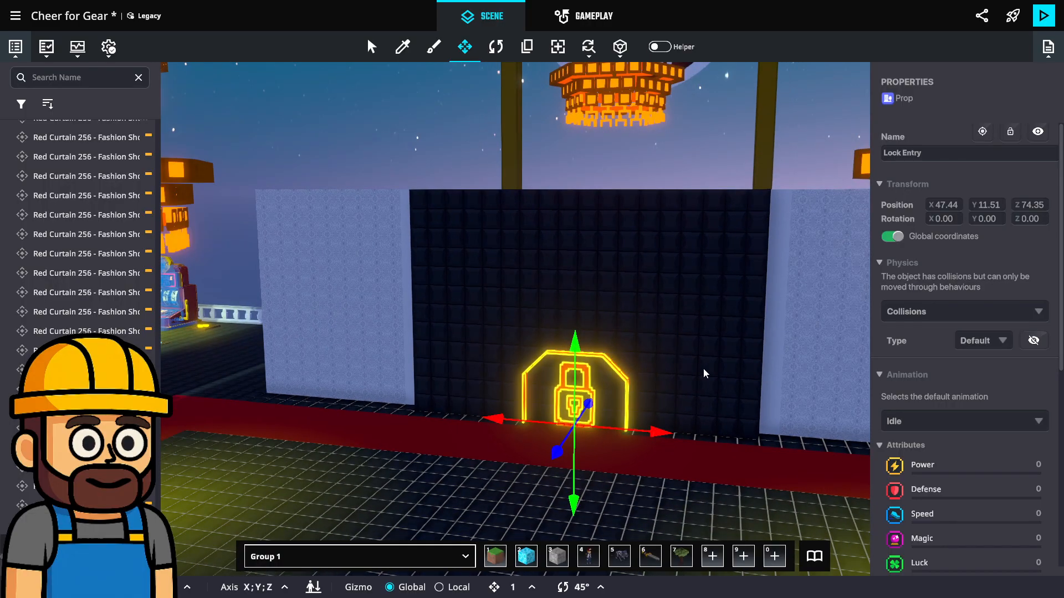
pyautogui.scroll(3, 513, 407)
pyautogui.scroll(-3, 946, 368)
pyautogui.scroll(-1, 946, 368)
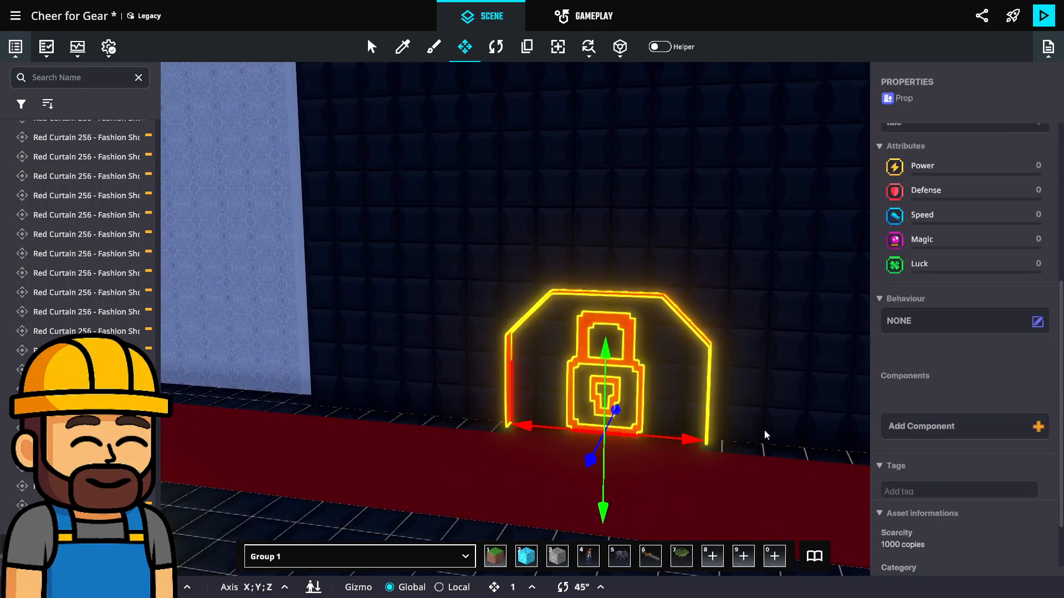
# Search the asset library for "padlock" and bring the Lock Entry into view
pyautogui.click(813, 556)
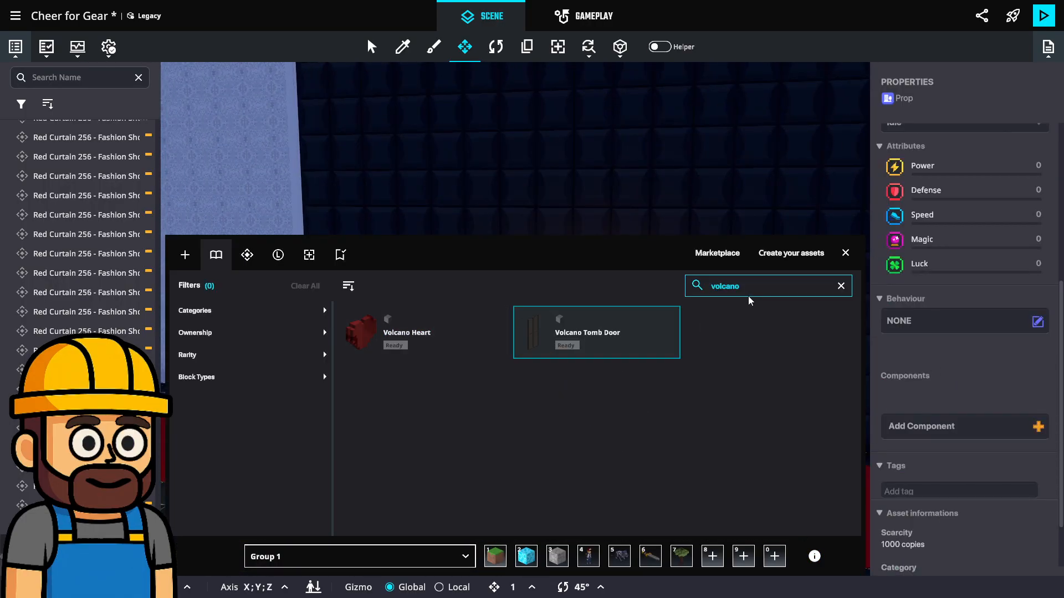
pyautogui.write('un')
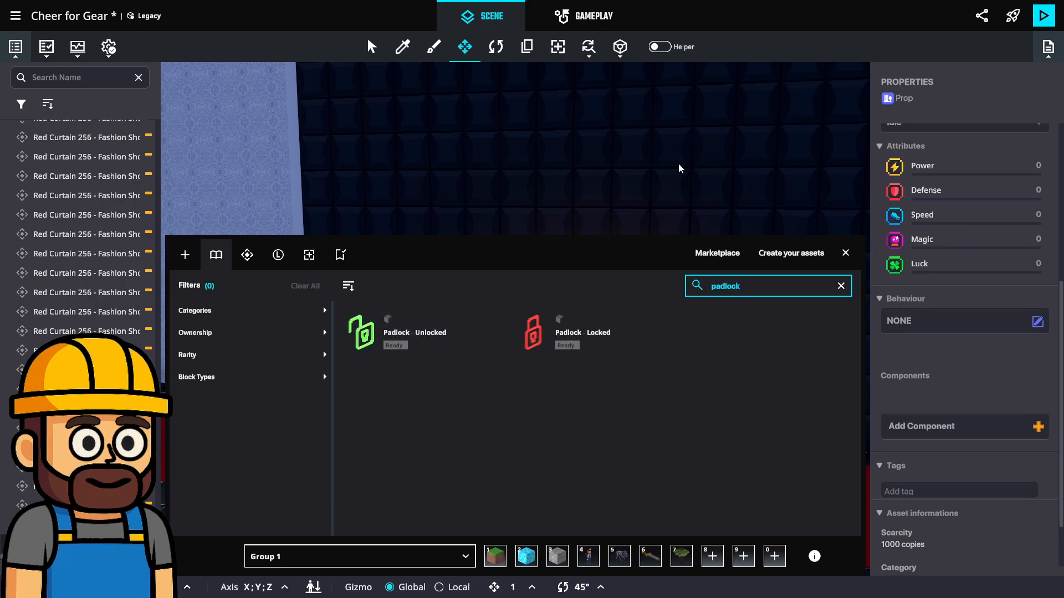
pyautogui.moveTo(686, 200); pyautogui.dragTo(672, 137, button='middle')
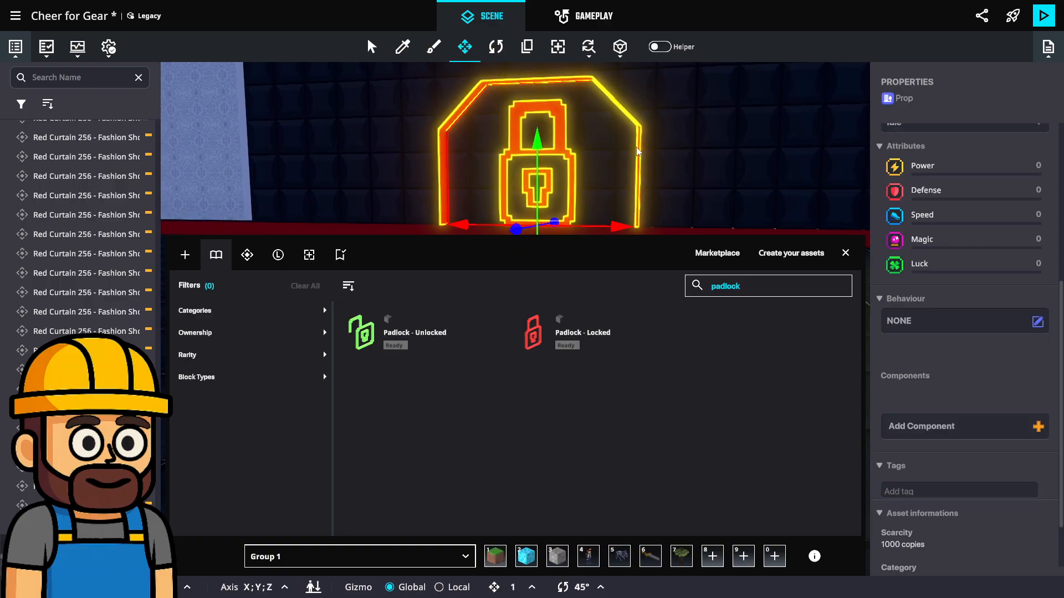
# Delete the Lock Entry from in front of the dark wall
pyautogui.click(641, 153)
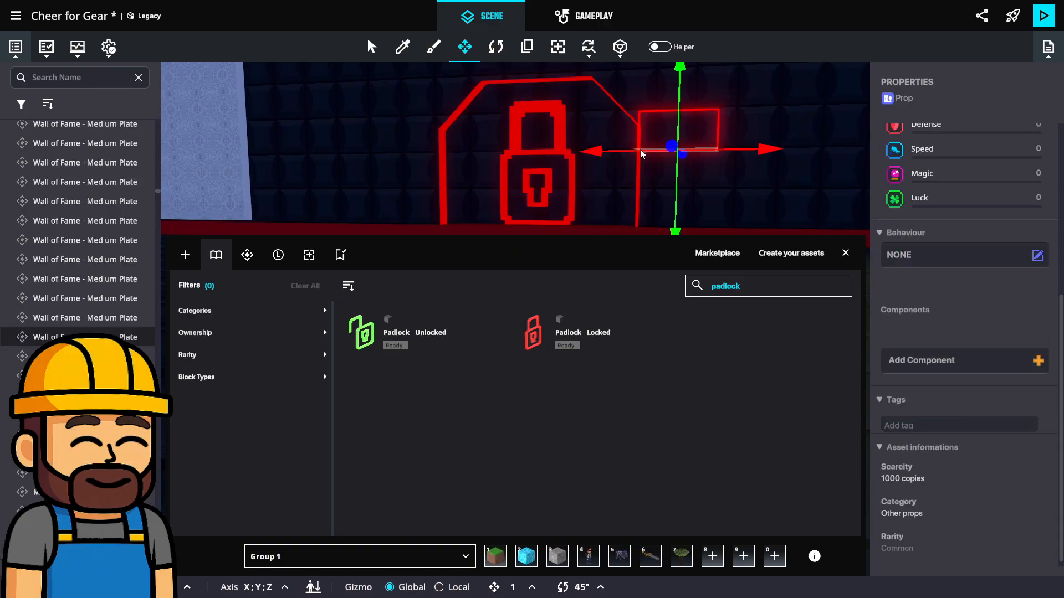
pyautogui.click(637, 201)
pyautogui.press('Delete')
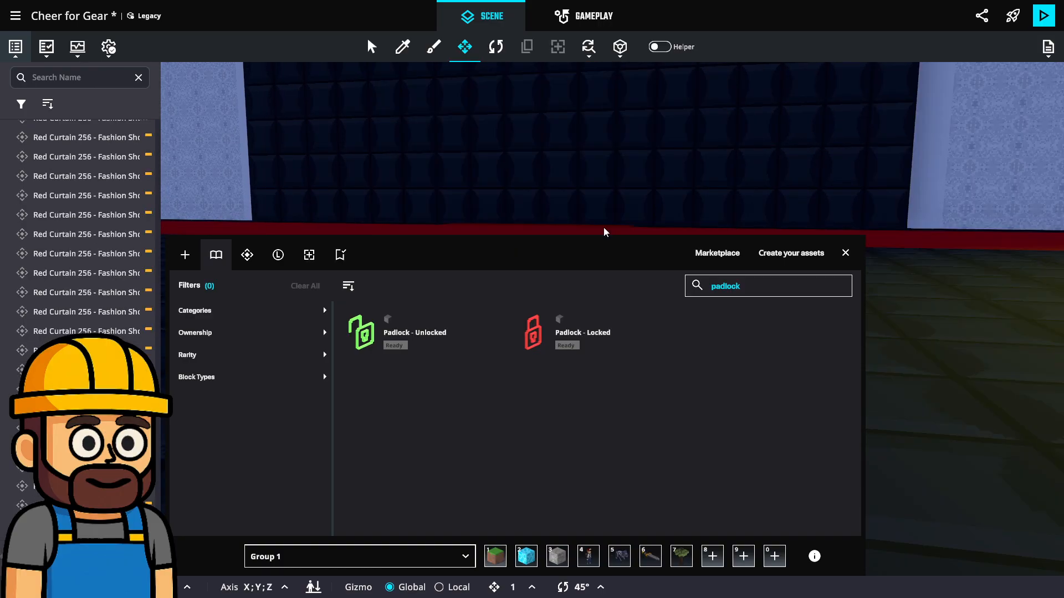
# Place a Padlock - Locked in front of the dark wall and a Padlock - Unlocked beside it, and close the asset library
pyautogui.click(547, 338)
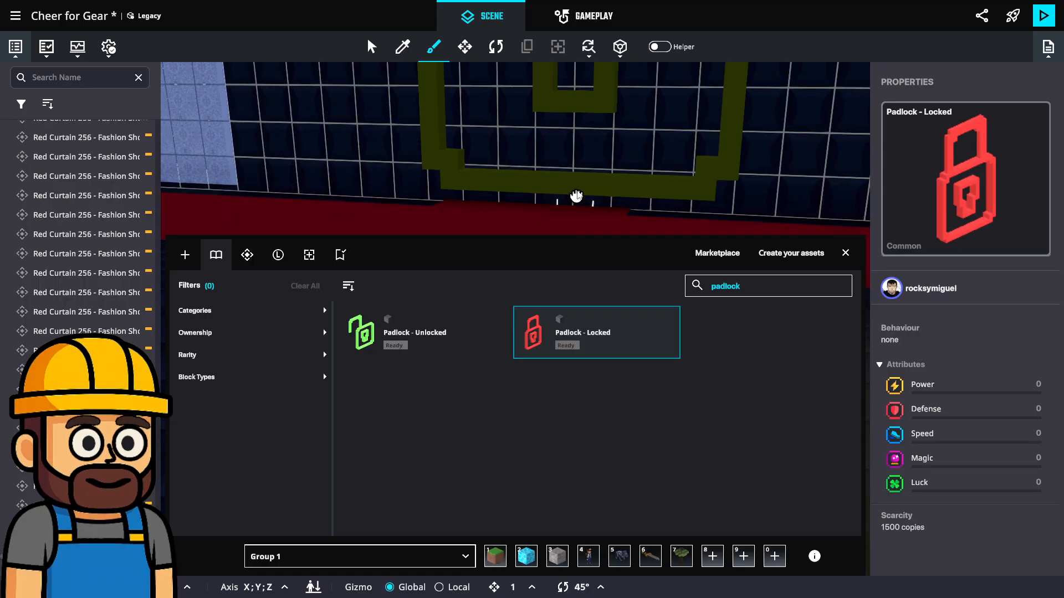
pyautogui.click(506, 223)
pyautogui.click(421, 332)
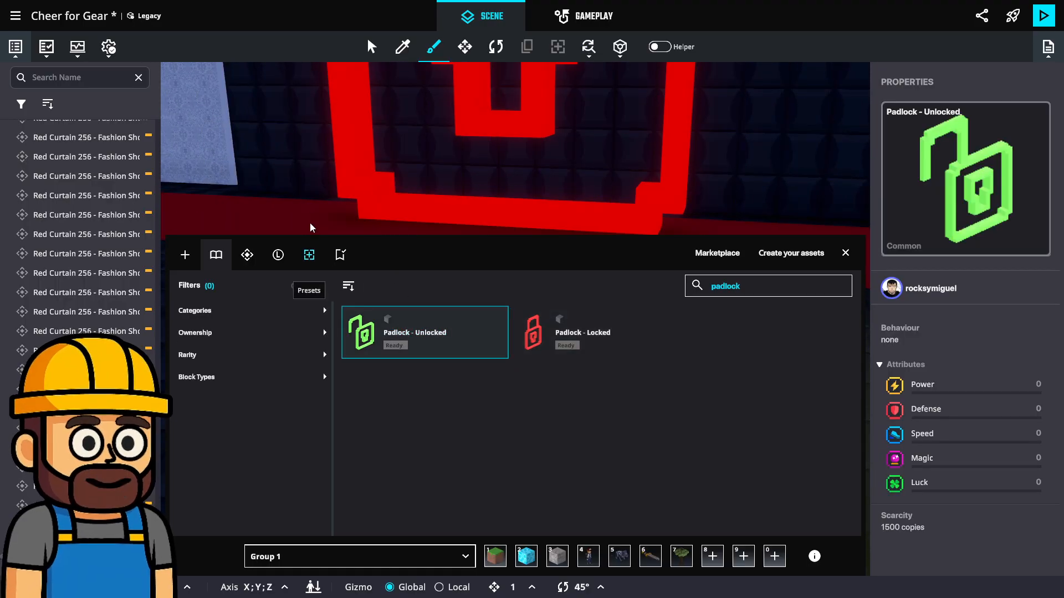
pyautogui.scroll(-1, 332, 213)
pyautogui.moveTo(347, 203); pyautogui.dragTo(398, 218, button='middle')
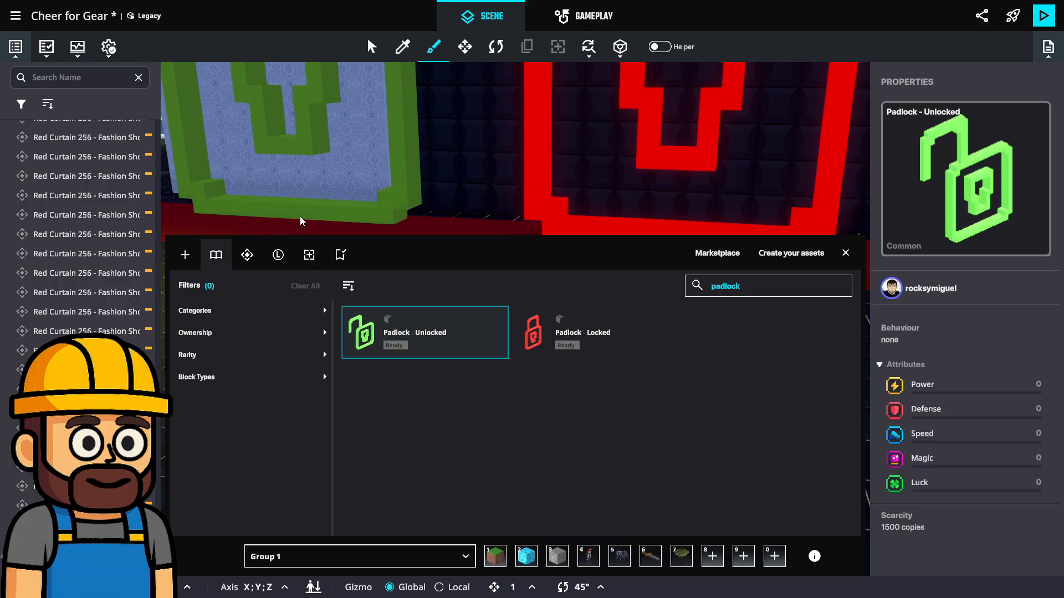
pyautogui.click(300, 221)
pyautogui.press('Escape')
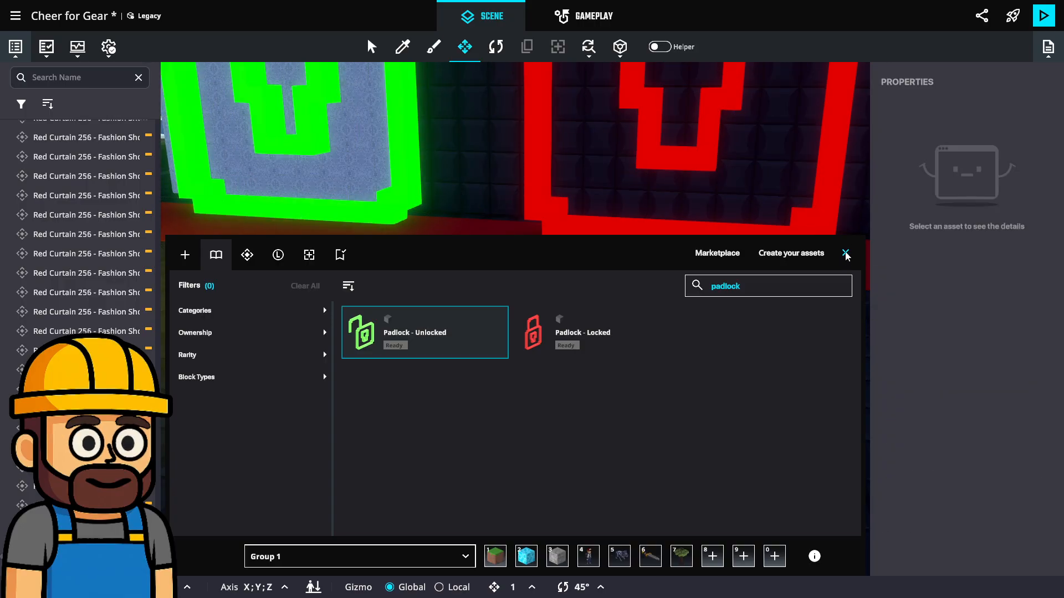
pyautogui.click(845, 254)
# Centre the locked padlock on the dark wall at about X 47.6 and shift the unlocked padlock to about X 33.1
pyautogui.scroll(-3, 630, 228)
pyautogui.moveTo(626, 228); pyautogui.dragTo(583, 365, button='middle')
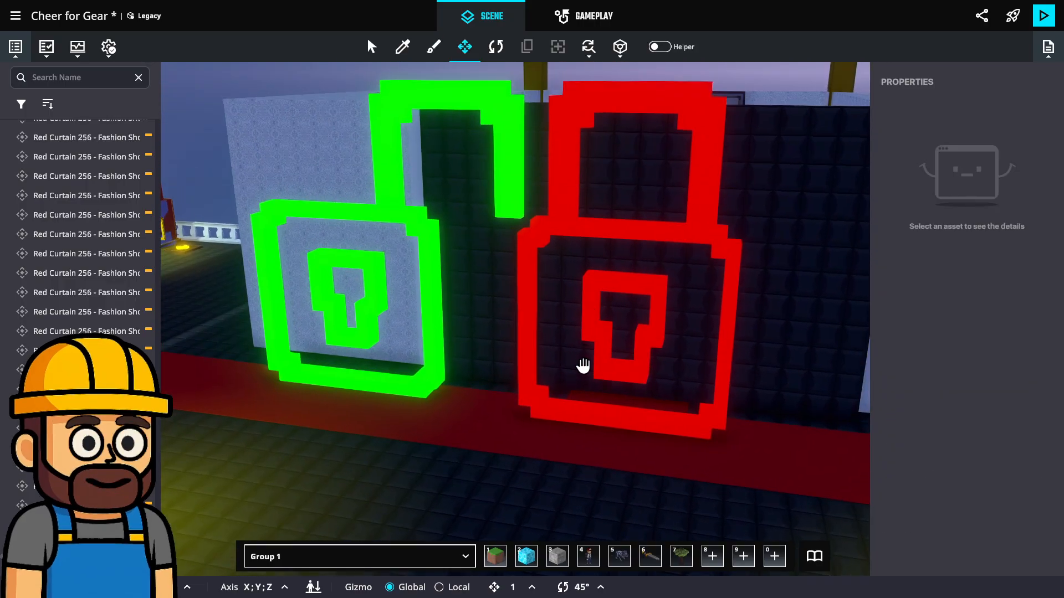
pyautogui.moveTo(583, 365); pyautogui.dragTo(648, 333, button='right')
pyautogui.moveTo(559, 368); pyautogui.dragTo(647, 310, button='middle')
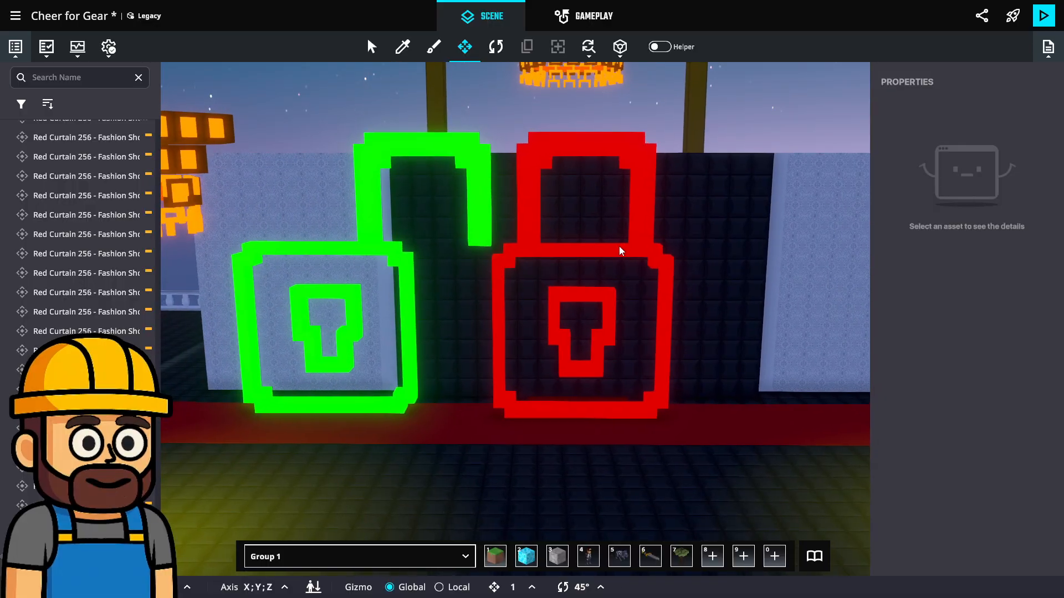
pyautogui.click(621, 251)
pyautogui.moveTo(657, 415)
pyautogui.mouseDown()
pyautogui.moveTo(719, 414)
pyautogui.moveTo(646, 434)
pyautogui.moveTo(659, 434)
pyautogui.mouseUp()
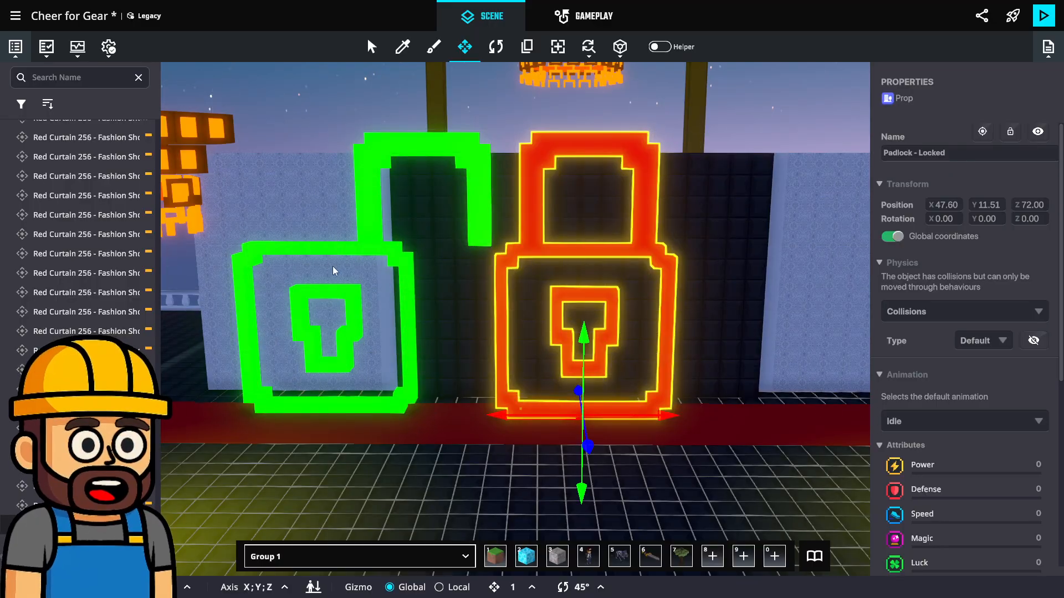
pyautogui.click(405, 270)
pyautogui.moveTo(409, 428); pyautogui.dragTo(350, 428)
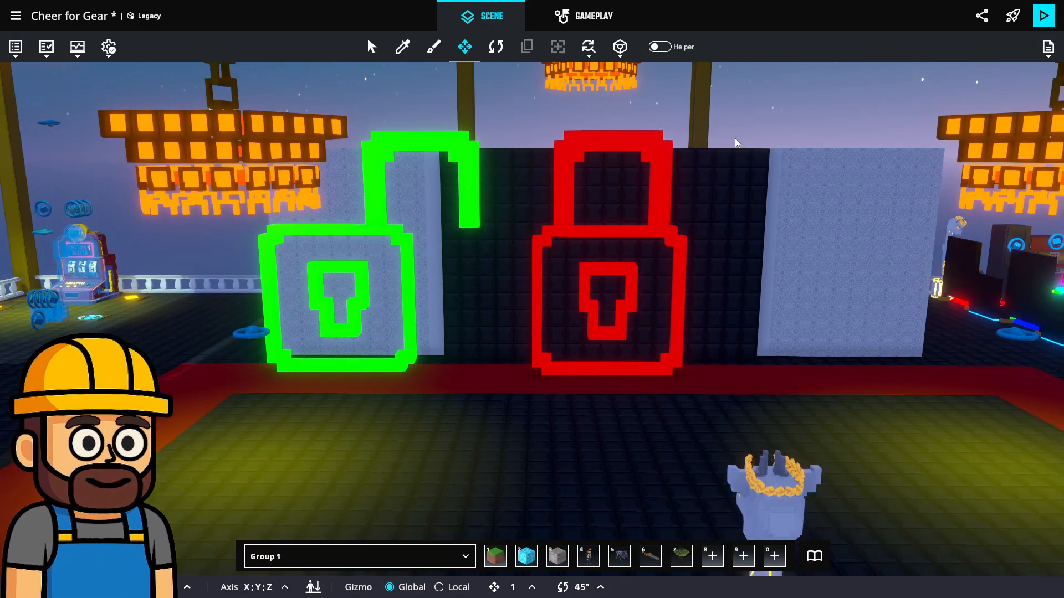
# Move the locked padlock toward the dark wall to about Z 72.4 and check its gap from the side
pyautogui.moveTo(616, 232); pyautogui.dragTo(476, 268, button='right')
pyautogui.scroll(3, 476, 268)
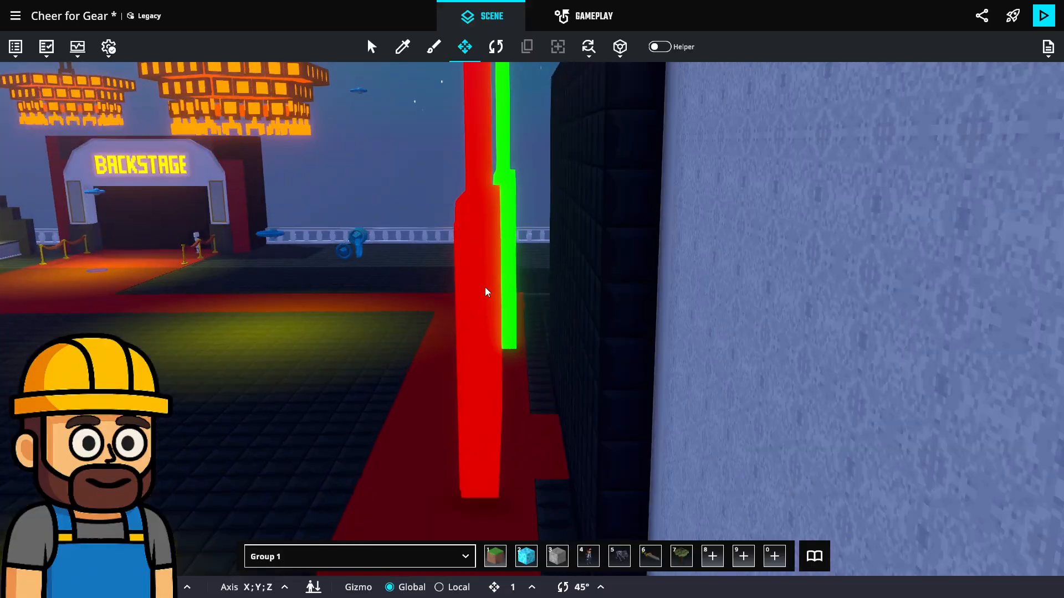
pyautogui.click(471, 290)
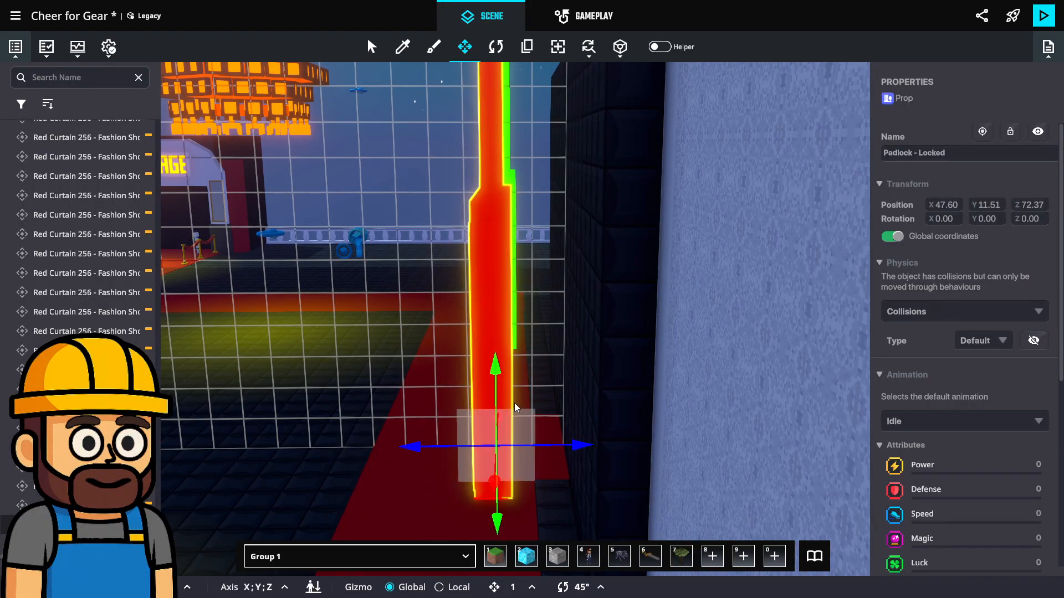
pyautogui.moveTo(514, 407); pyautogui.dragTo(617, 250, button='right')
pyautogui.moveTo(660, 173); pyautogui.dragTo(460, 230, button='right')
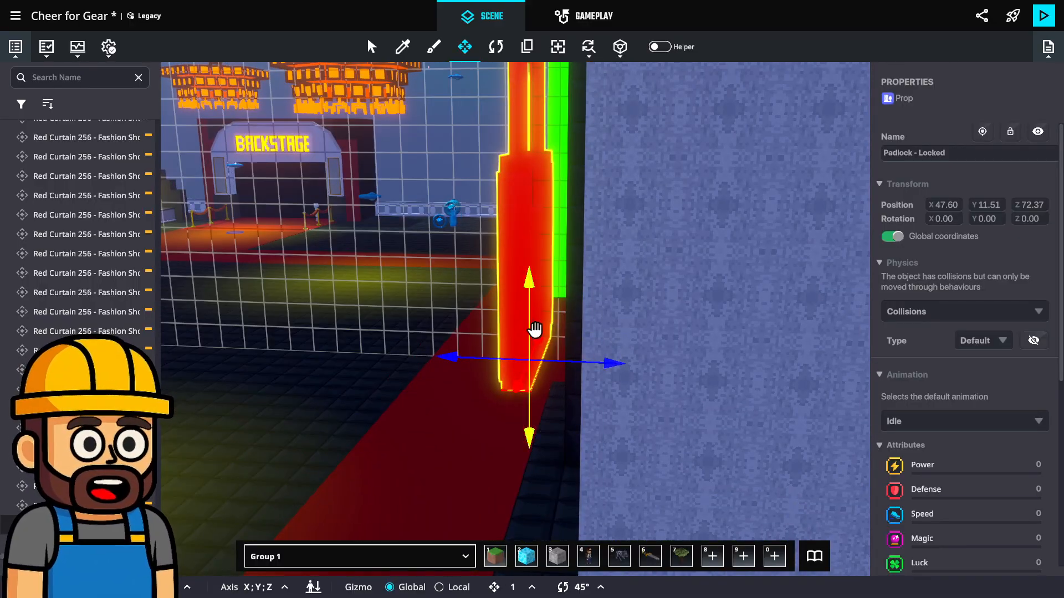
pyautogui.moveTo(535, 330); pyautogui.dragTo(578, 244, button='right')
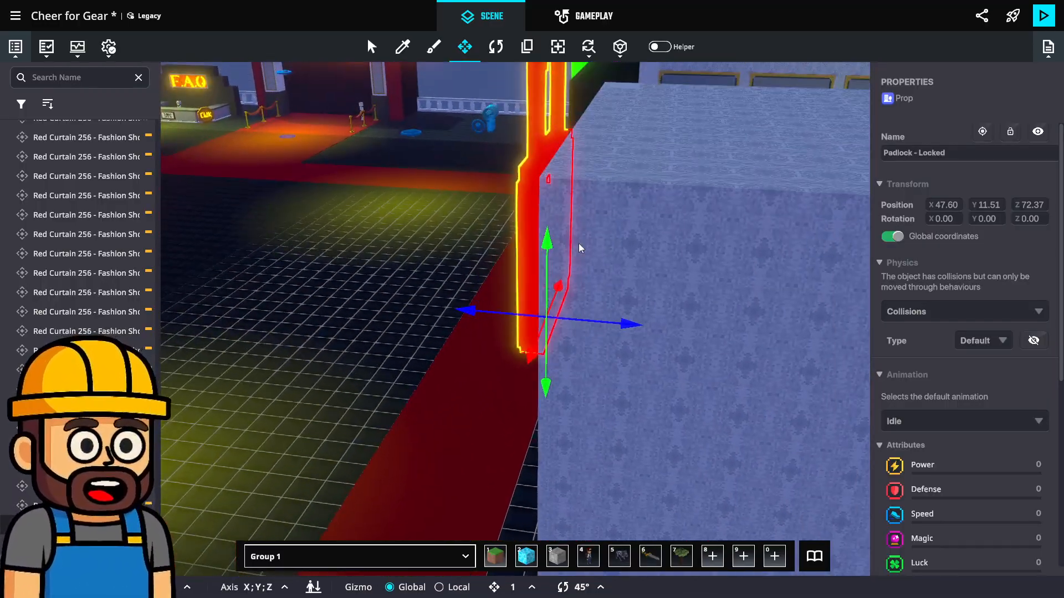
# Sample the dark wall's Block Acoustic Hemisphere Grid and paint a layer of it across the top of the display room
pyautogui.press('i')
pyautogui.scroll(2, 581, 111)
pyautogui.click(593, 100)
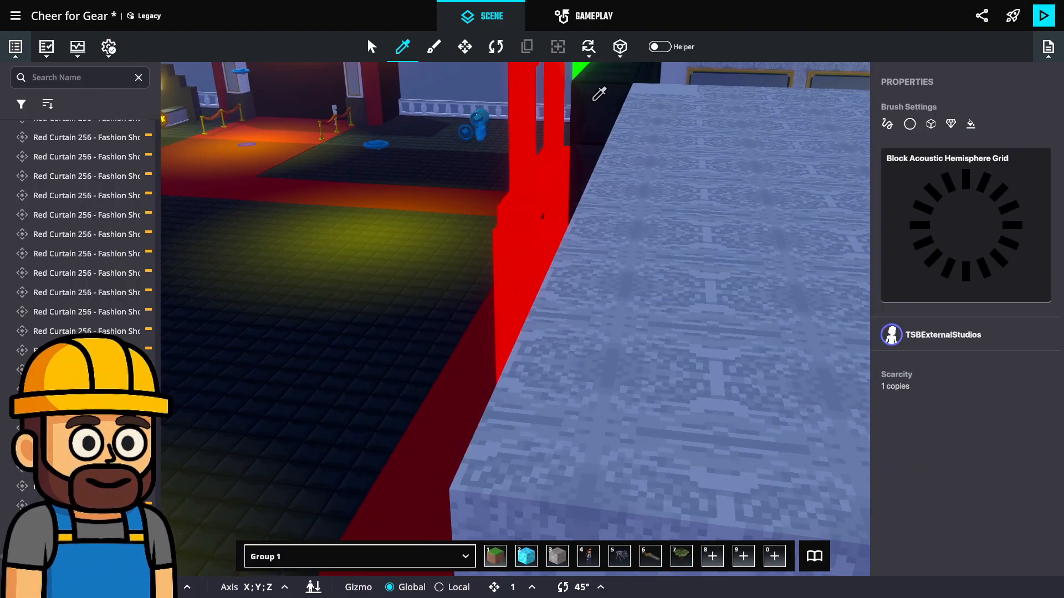
pyautogui.press('b')
pyautogui.scroll(-3, 577, 213)
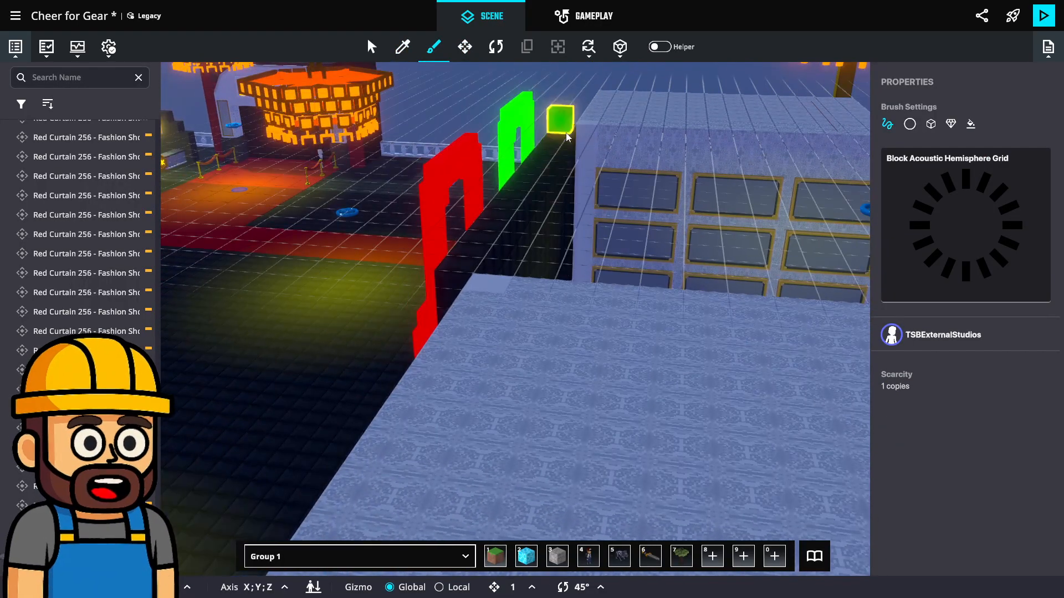
pyautogui.moveTo(567, 126); pyautogui.dragTo(765, 214)
pyautogui.moveTo(764, 214); pyautogui.dragTo(621, 214, button='right')
pyautogui.moveTo(621, 214); pyautogui.dragTo(627, 202)
pyautogui.moveTo(627, 202); pyautogui.dragTo(490, 260, button='right')
pyautogui.moveTo(490, 260)
pyautogui.mouseDown()
pyautogui.moveTo(441, 217)
pyautogui.moveTo(431, 282)
pyautogui.moveTo(329, 292)
pyautogui.mouseUp()
pyautogui.moveTo(719, 308); pyautogui.dragTo(418, 281, button='right')
pyautogui.scroll(-5, 418, 281)
pyautogui.moveTo(411, 328); pyautogui.dragTo(461, 304, button='middle')
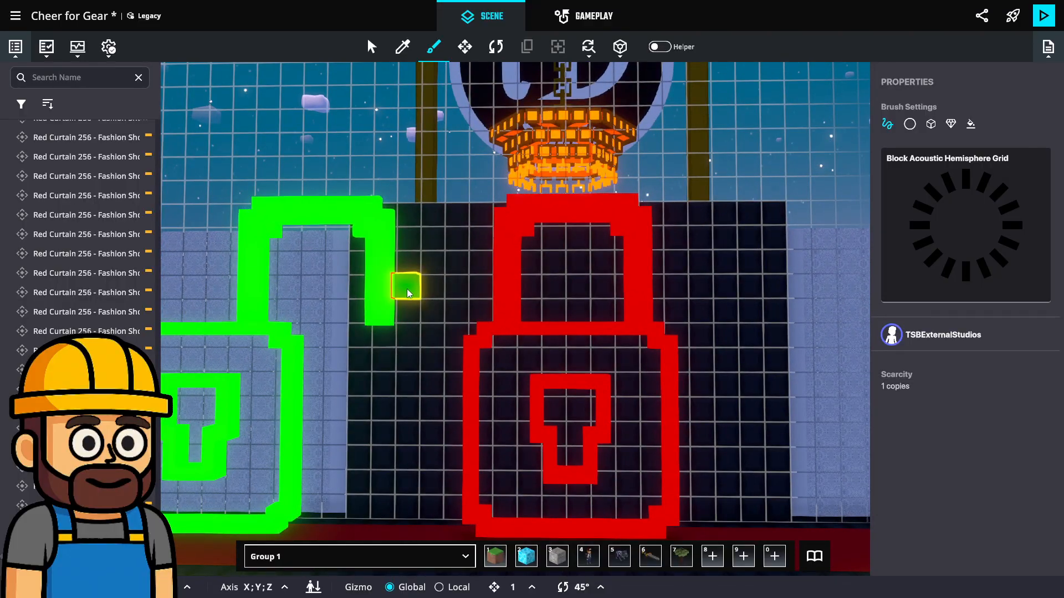
# Move the locked padlock back against the dark wall, to about Z 74.6
pyautogui.press('Escape')
pyautogui.scroll(-1, 562, 355)
pyautogui.scroll(3, 543, 388)
pyautogui.moveTo(536, 394)
pyautogui.mouseDown(button='right')
pyautogui.moveTo(562, 432)
pyautogui.moveTo(632, 440)
pyautogui.moveTo(603, 479)
pyautogui.mouseUp(button='right')
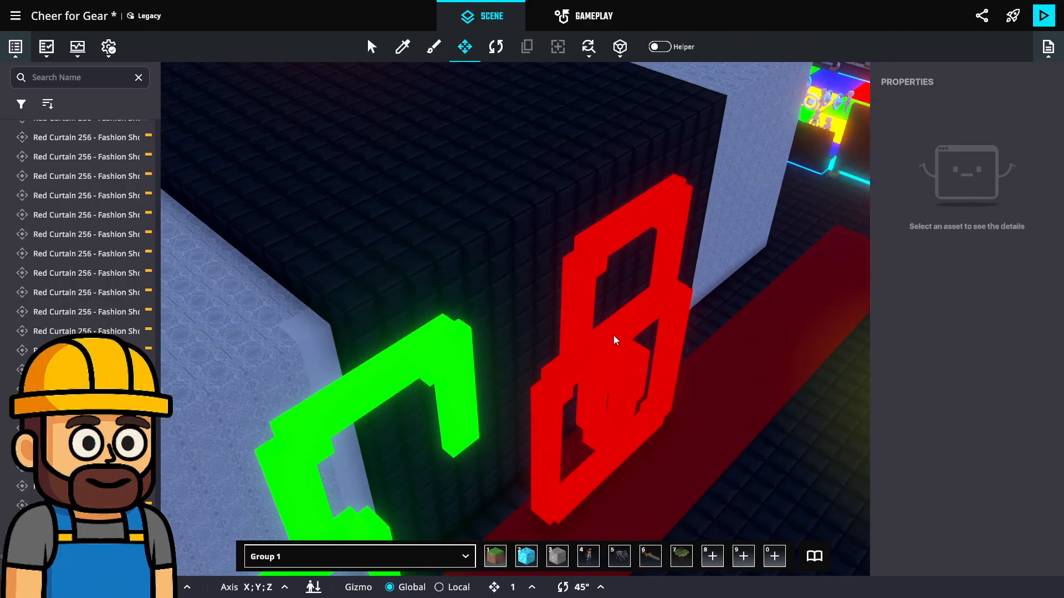
pyautogui.click(614, 336)
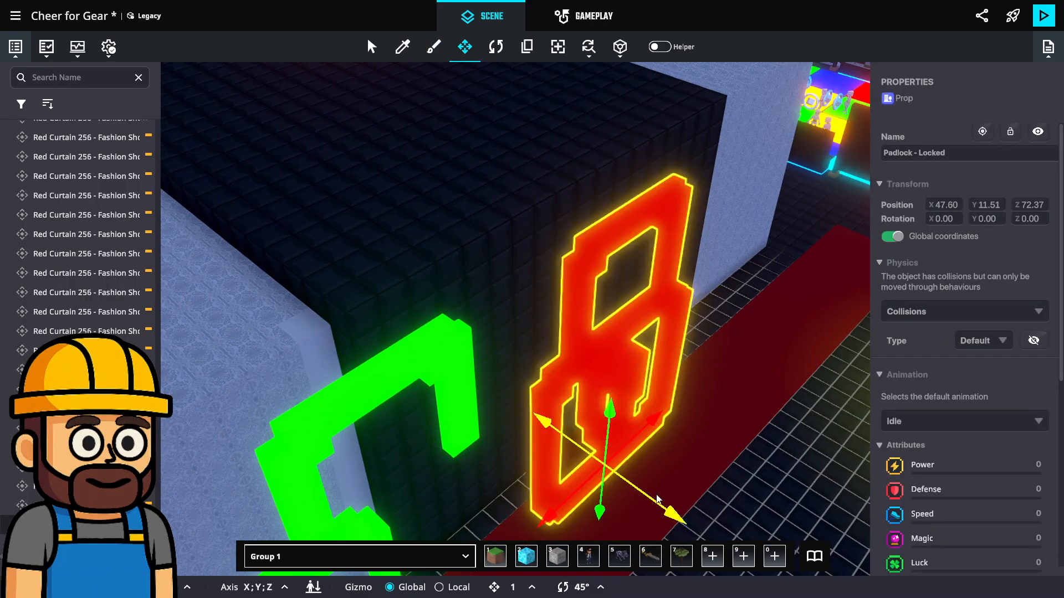
pyautogui.moveTo(657, 500); pyautogui.dragTo(611, 484)
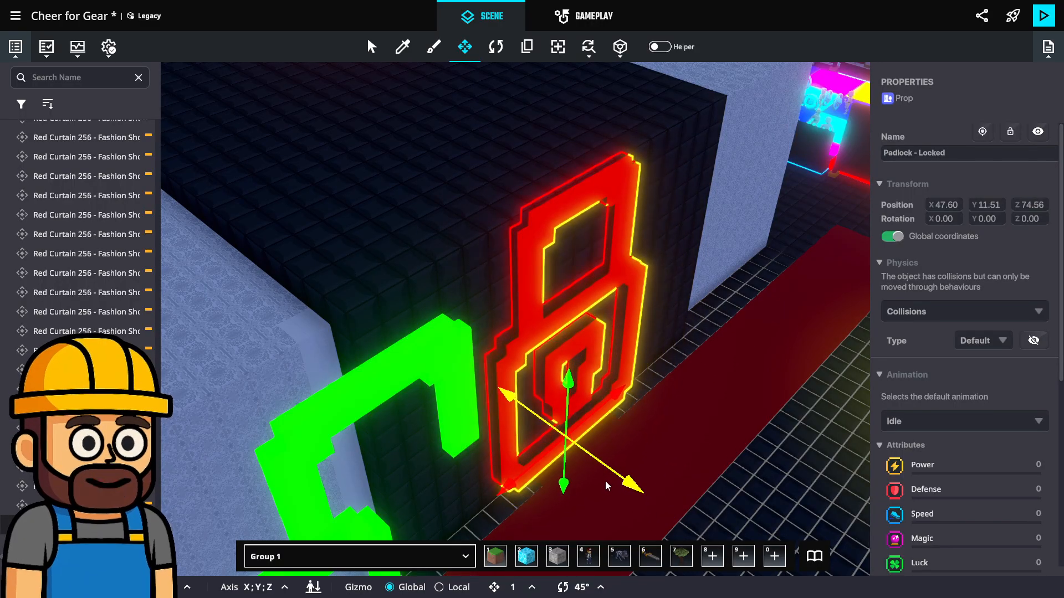
pyautogui.click(605, 480)
# Move the unlocked padlock onto the locked one against the dark wall, to about X 47.6 and Z 74.6, and deselect it
pyautogui.moveTo(619, 417); pyautogui.dragTo(363, 287, button='right')
pyautogui.click(251, 321)
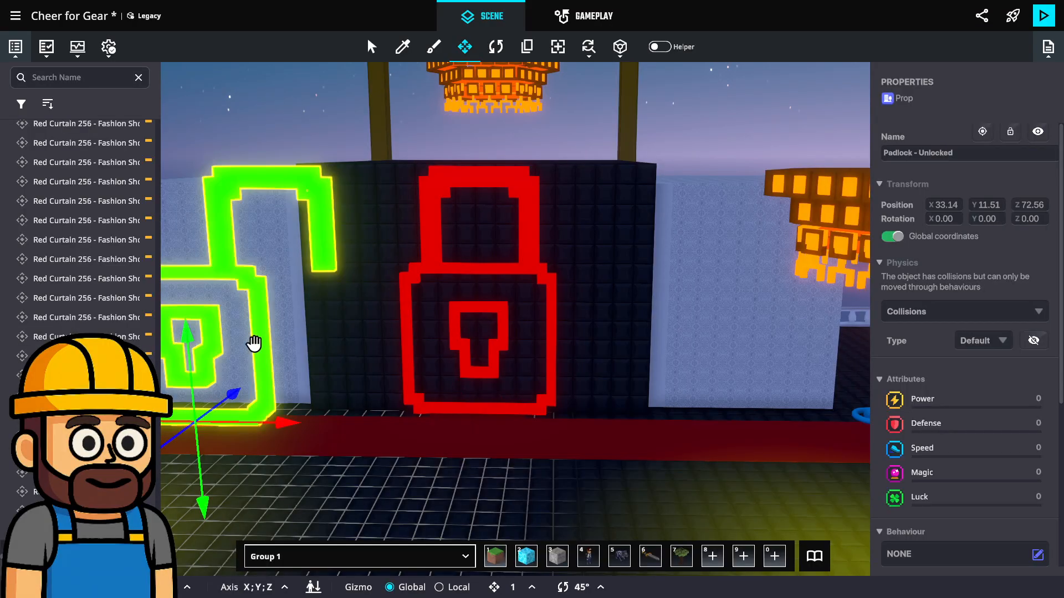
pyautogui.moveTo(249, 344); pyautogui.dragTo(460, 358, button='right')
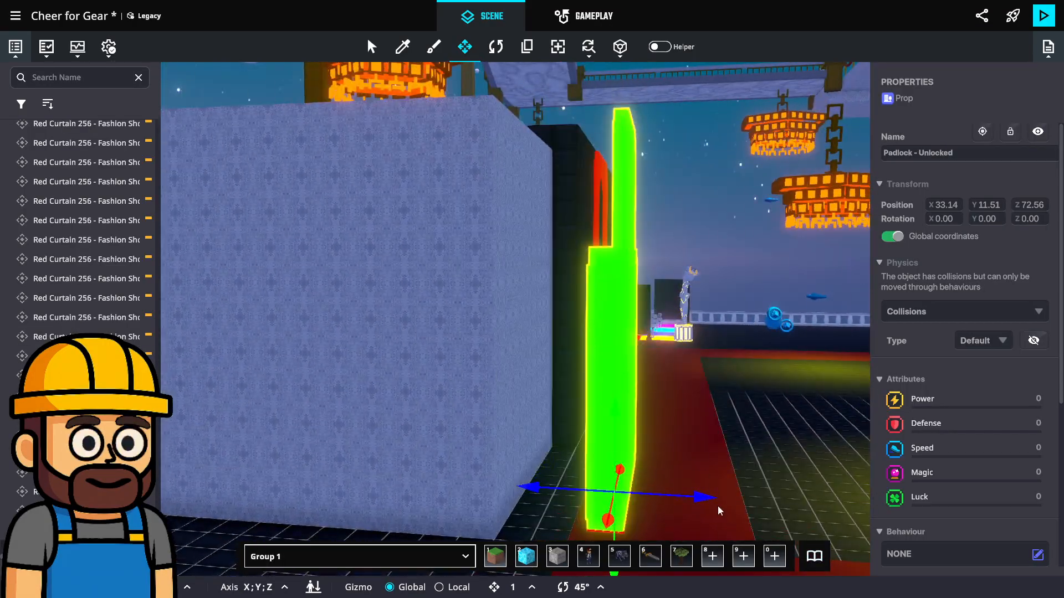
pyautogui.moveTo(717, 505); pyautogui.dragTo(613, 493)
pyautogui.moveTo(681, 432); pyautogui.dragTo(549, 383, button='right')
pyautogui.scroll(-2, 550, 383)
pyautogui.scroll(-3, 788, 334)
pyautogui.moveTo(789, 334); pyautogui.dragTo(695, 332, button='middle')
pyautogui.moveTo(697, 219); pyautogui.dragTo(691, 258, button='middle')
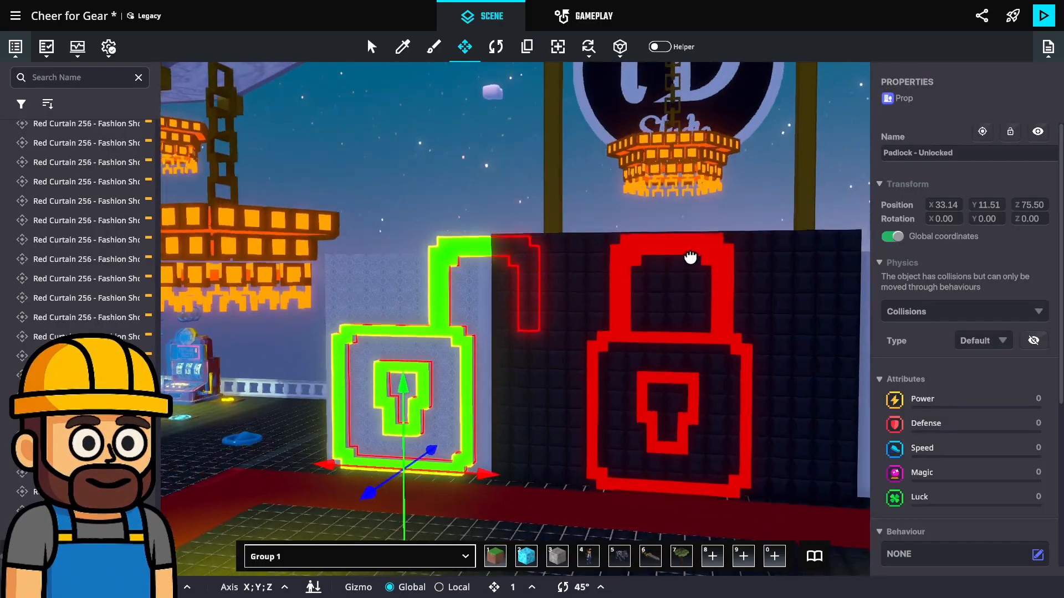
pyautogui.moveTo(490, 475); pyautogui.dragTo(753, 495)
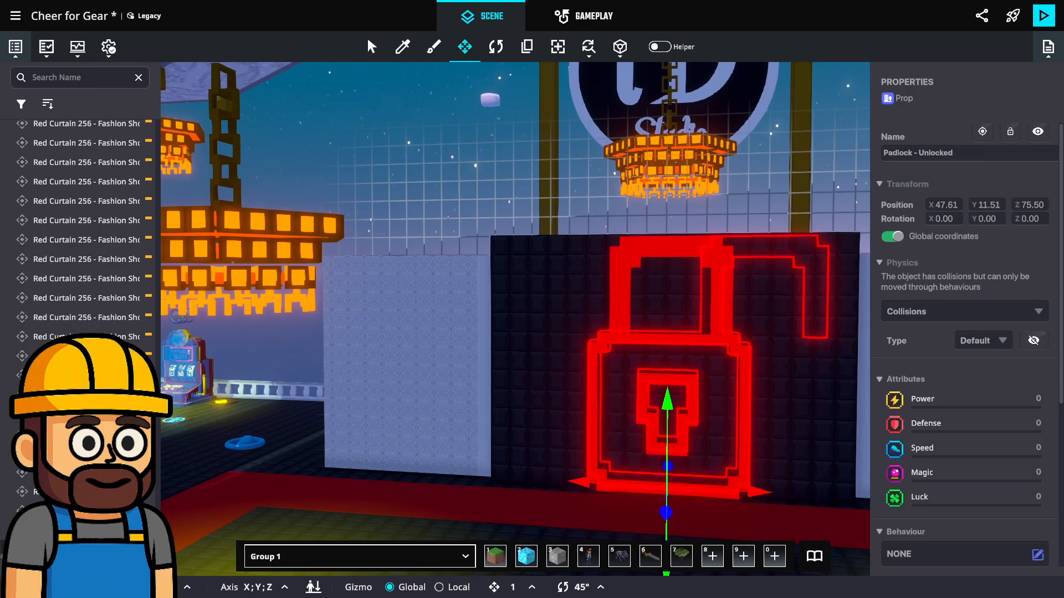
pyautogui.moveTo(753, 495); pyautogui.dragTo(616, 447, button='right')
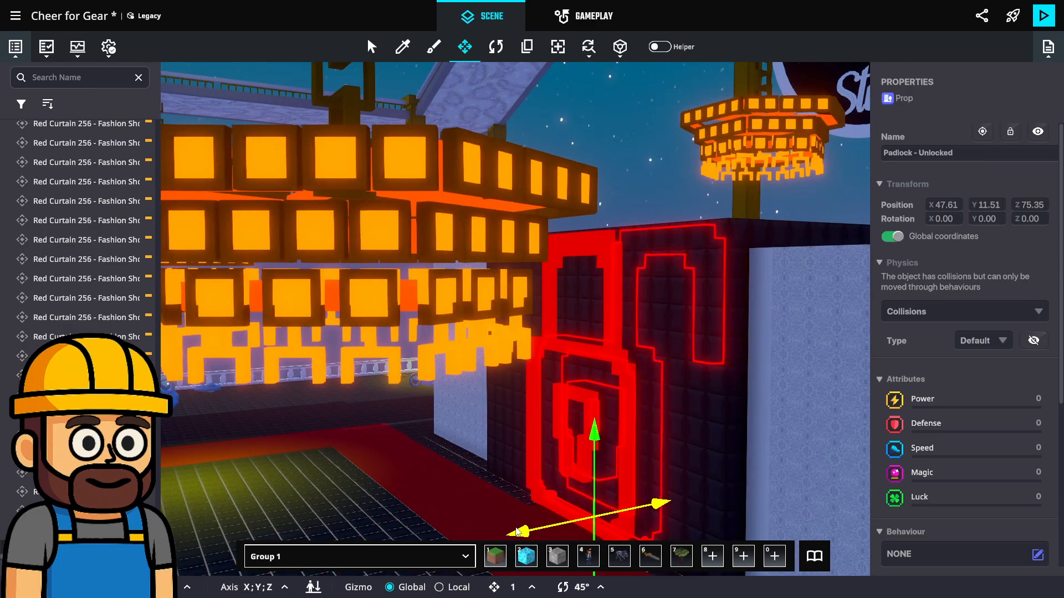
pyautogui.moveTo(517, 531); pyautogui.dragTo(505, 535)
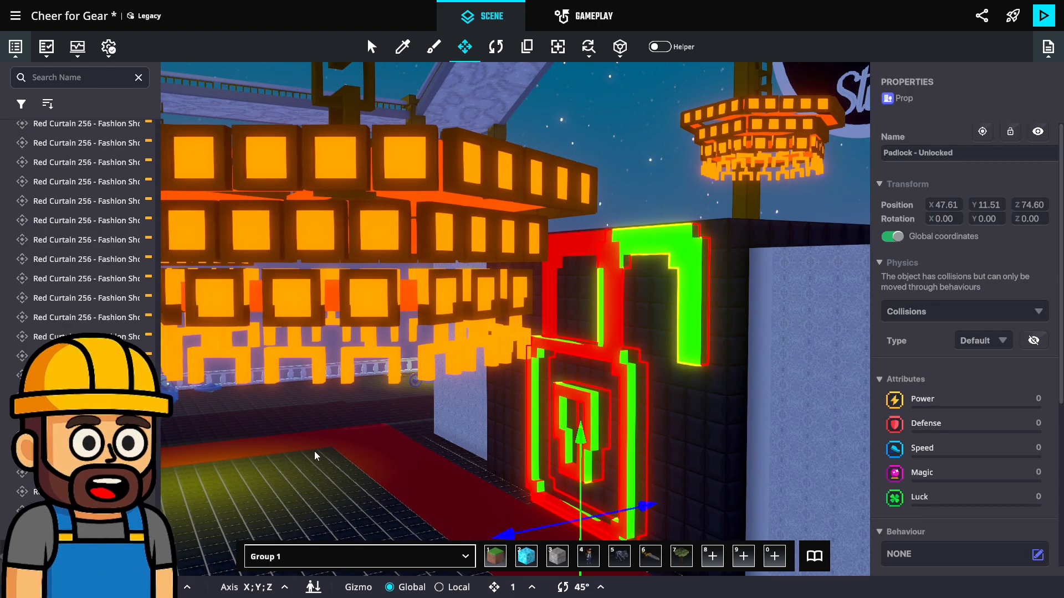
pyautogui.press('Escape')
# Examine the throne platform with its three chairs at the end of the red carpet
pyautogui.press('s')
pyautogui.moveTo(330, 445); pyautogui.dragTo(461, 447, button='right')
pyautogui.moveTo(820, 238); pyautogui.dragTo(764, 320, button='right')
pyautogui.press('s')
pyautogui.press('s')
pyautogui.moveTo(726, 160); pyautogui.dragTo(694, 498, button='right')
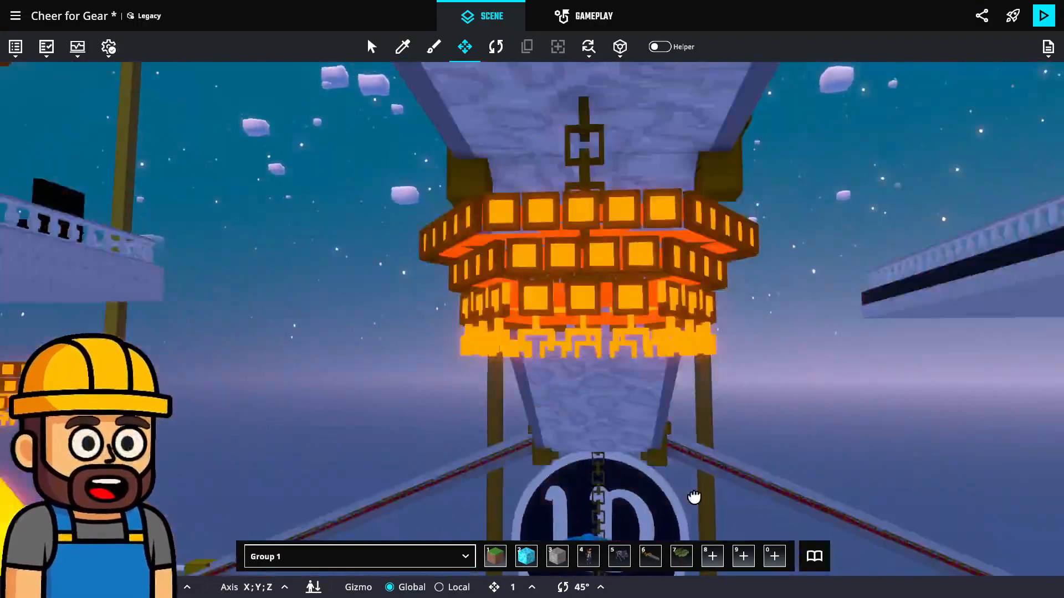
pyautogui.moveTo(694, 497); pyautogui.dragTo(687, 546, button='middle')
pyautogui.moveTo(600, 181); pyautogui.dragTo(587, 459, button='middle')
pyautogui.moveTo(549, 214); pyautogui.dragTo(548, 287, button='middle')
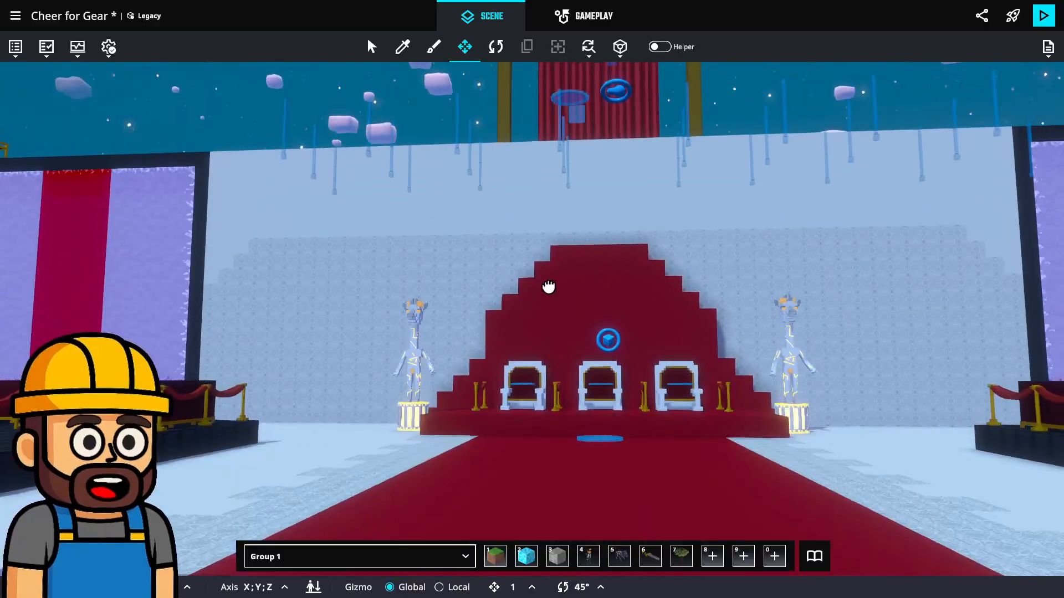
pyautogui.moveTo(550, 269); pyautogui.dragTo(879, 445, button='right')
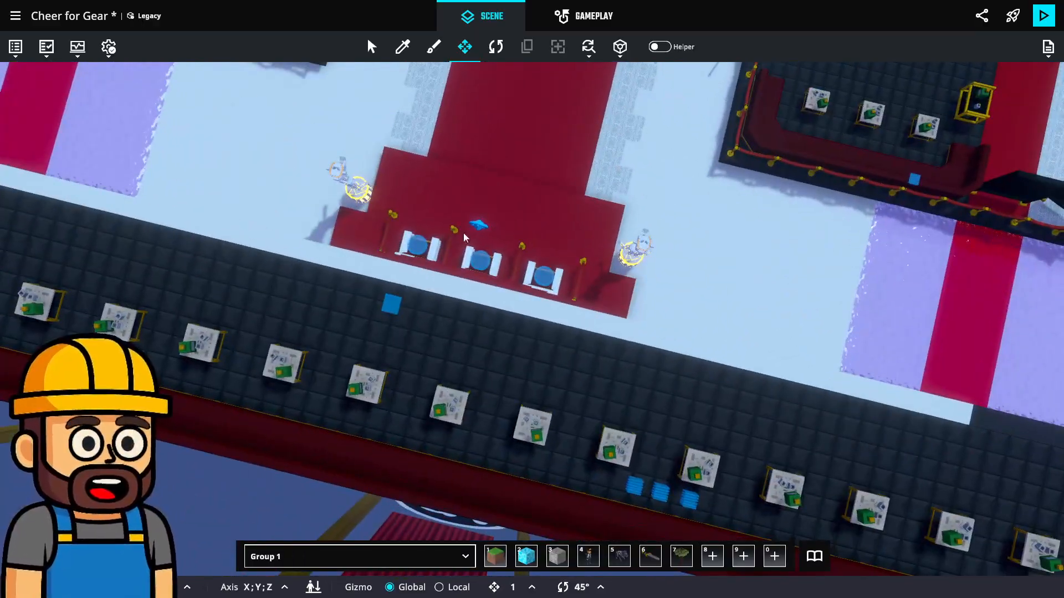
pyautogui.scroll(3, 465, 235)
pyautogui.scroll(3, 391, 220)
pyautogui.scroll(4, 580, 311)
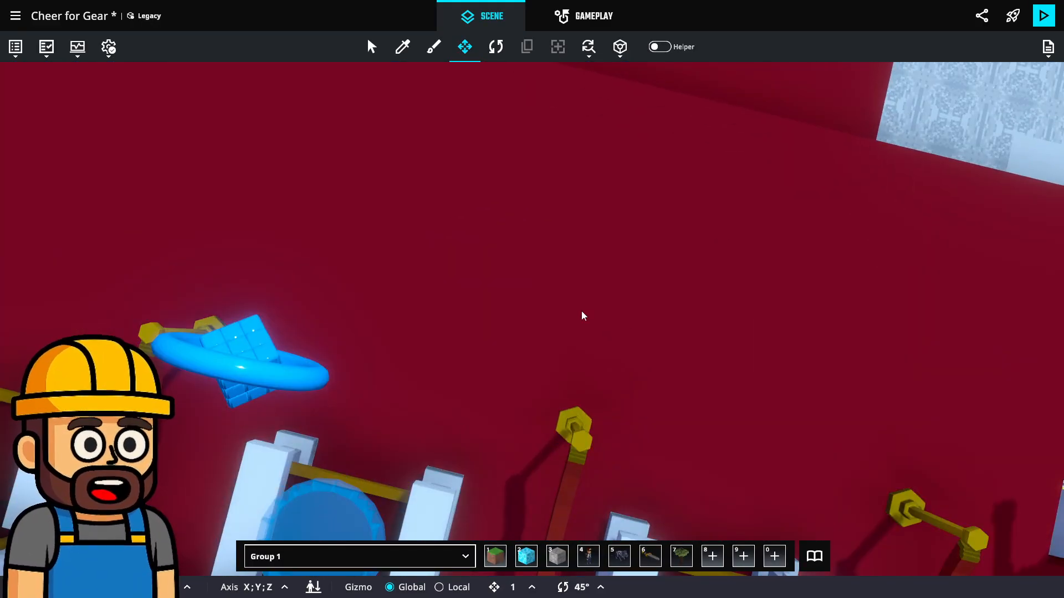
# Examine the red carpet and the dark wall with two large panels at its far end
pyautogui.moveTo(586, 311); pyautogui.dragTo(751, 477, button='right')
pyautogui.moveTo(660, 344); pyautogui.dragTo(667, 227, button='middle')
pyautogui.scroll(-3, 676, 230)
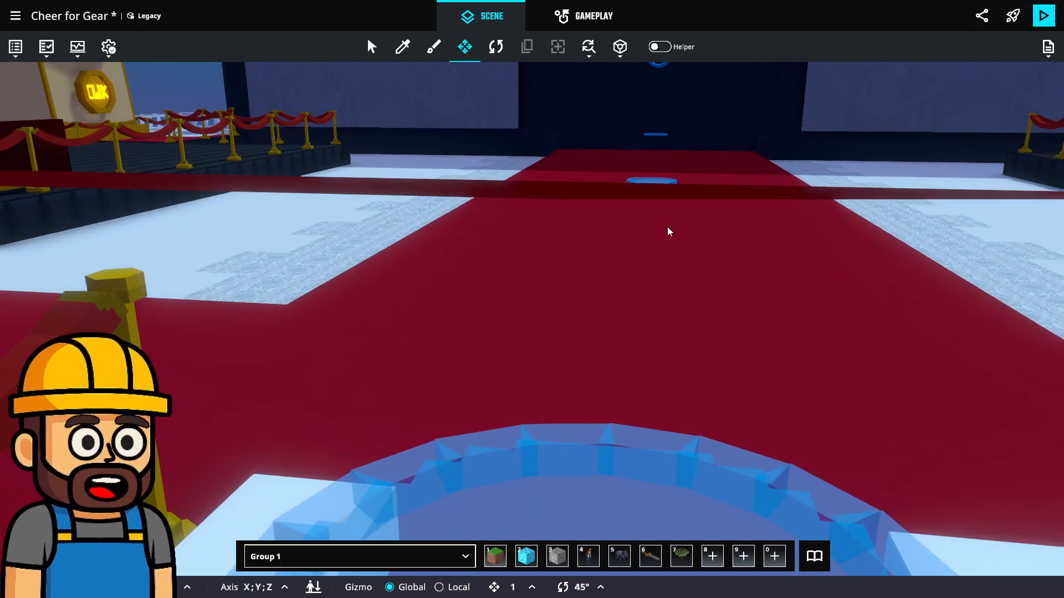
pyautogui.moveTo(667, 227); pyautogui.dragTo(672, 176, button='right')
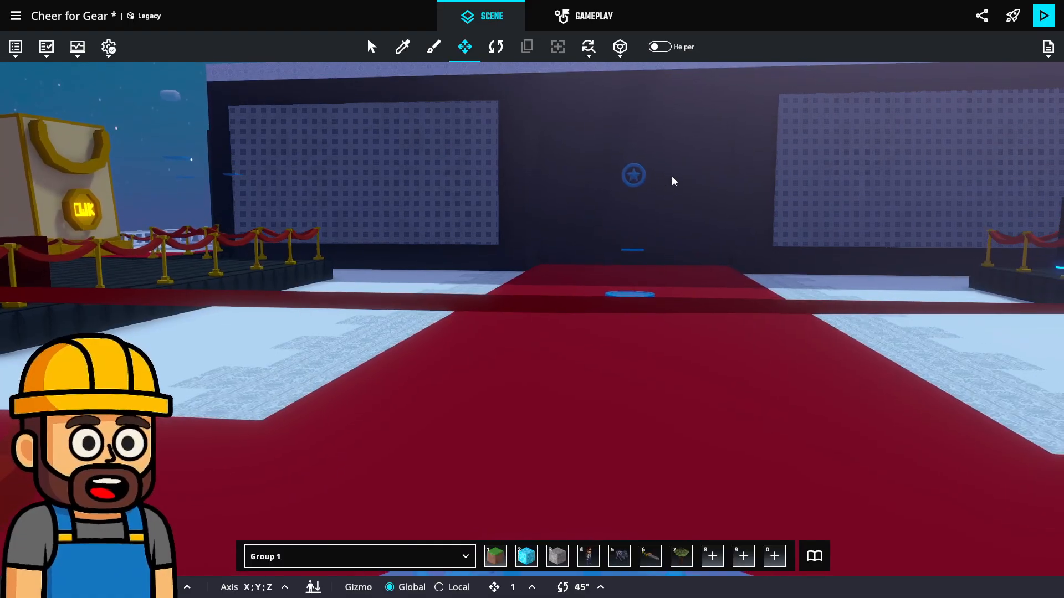
pyautogui.scroll(3, 664, 201)
pyautogui.moveTo(665, 201); pyautogui.dragTo(669, 261, button='middle')
pyautogui.moveTo(670, 261); pyautogui.dragTo(673, 255, button='right')
pyautogui.moveTo(673, 260); pyautogui.dragTo(680, 253, button='middle')
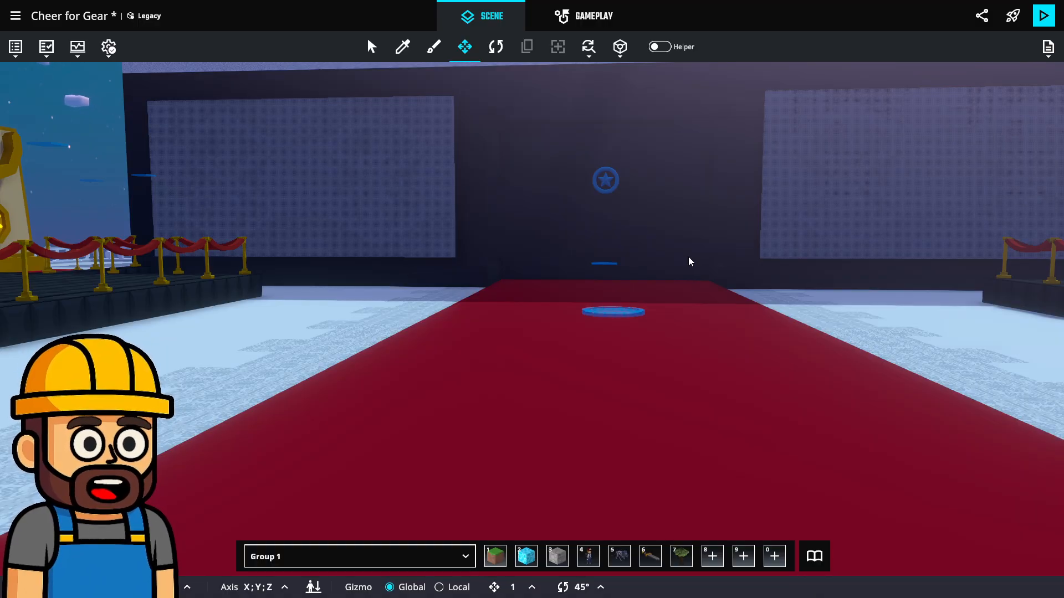
pyautogui.press('w')
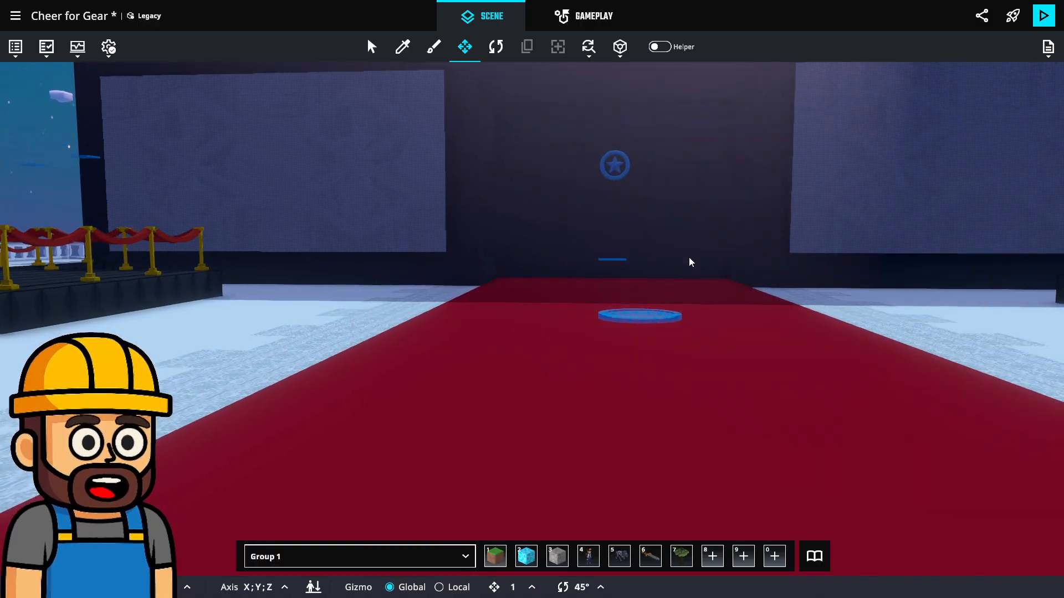
pyautogui.moveTo(690, 261); pyautogui.dragTo(628, 298, button='right')
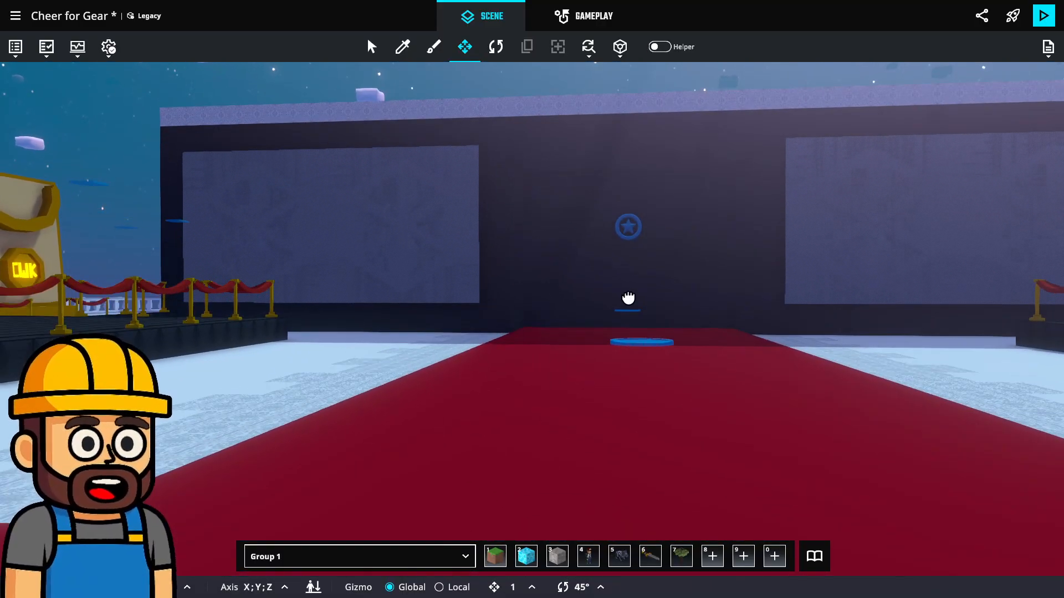
pyautogui.scroll(-3, 626, 288)
pyautogui.scroll(2, 621, 284)
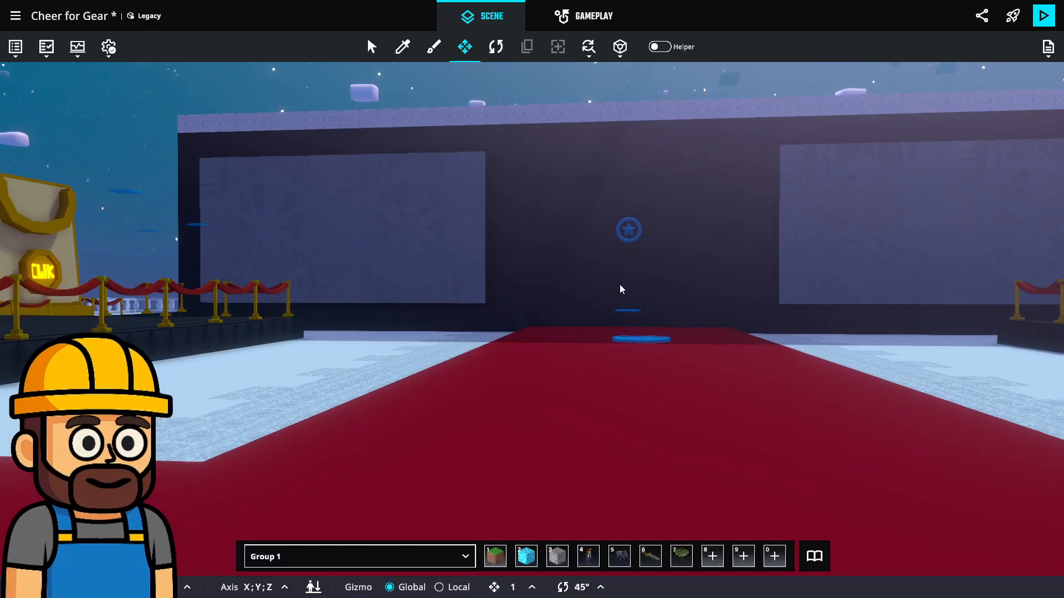
pyautogui.moveTo(620, 285)
pyautogui.mouseDown(button='middle')
pyautogui.moveTo(626, 317)
pyautogui.moveTo(624, 290)
pyautogui.mouseUp(button='middle')
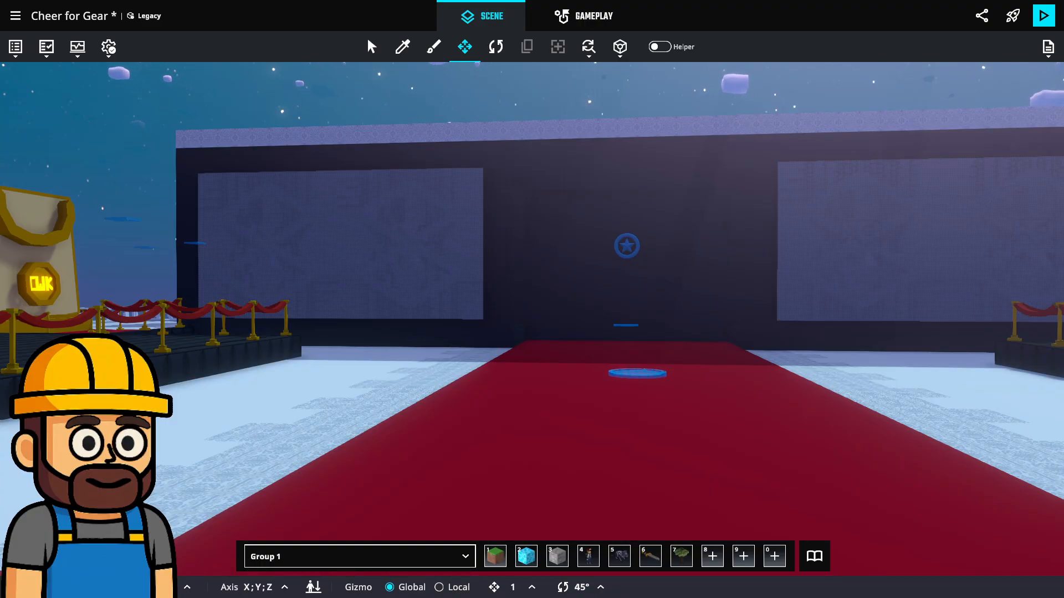
# Examine the red-carpet hall, the central staircase and the curtained lobby with its glowing statue
pyautogui.moveTo(769, 320); pyautogui.dragTo(904, 380, button='right')
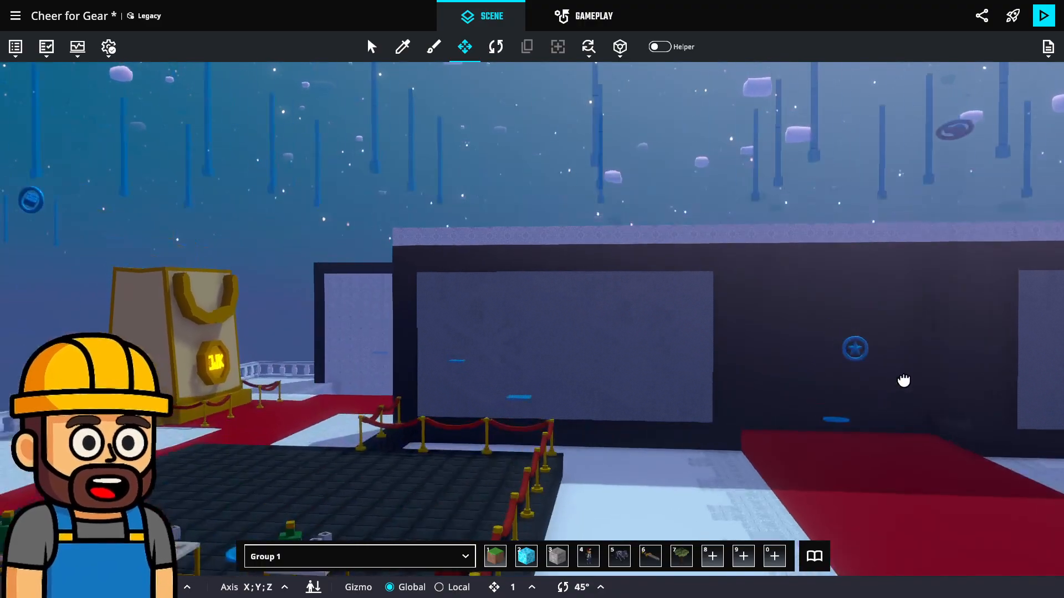
pyautogui.moveTo(712, 295); pyautogui.dragTo(732, 437, button='right')
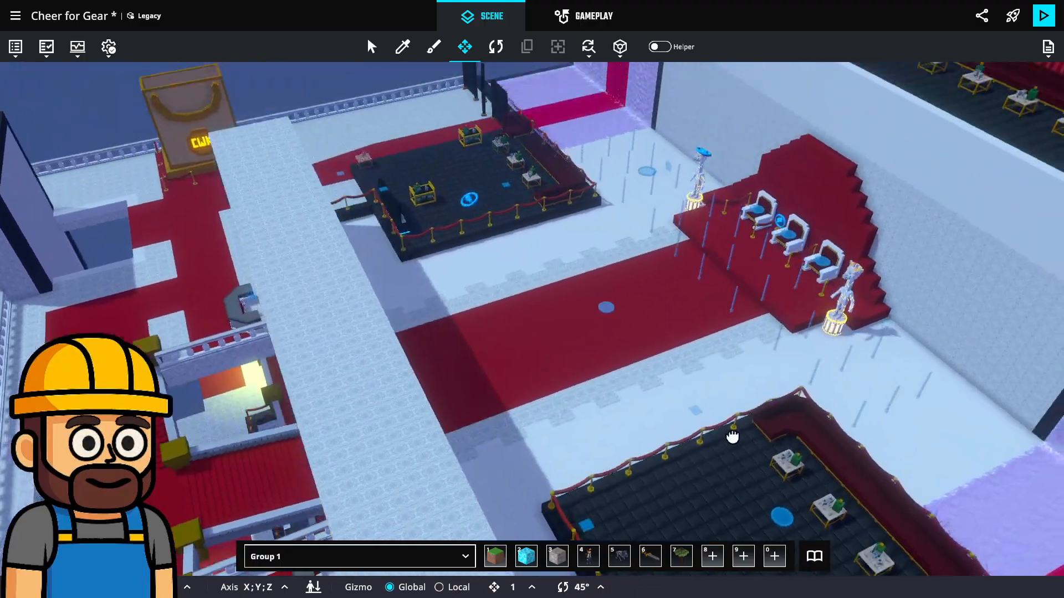
pyautogui.scroll(5, 722, 246)
pyautogui.moveTo(807, 218); pyautogui.dragTo(629, 257, button='right')
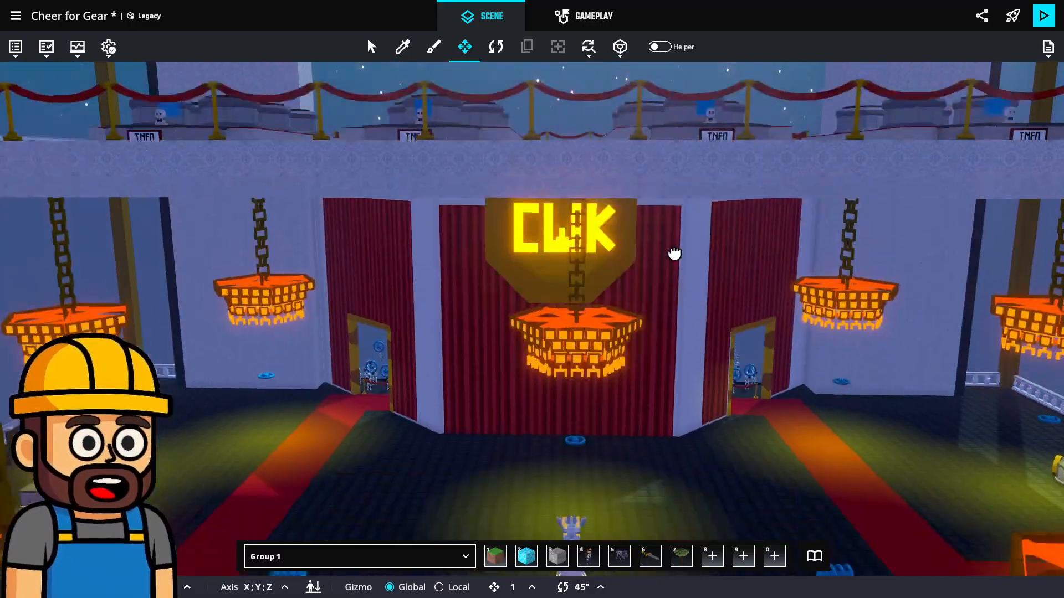
pyautogui.moveTo(675, 254); pyautogui.dragTo(715, 206, button='right')
pyautogui.moveTo(687, 150); pyautogui.dragTo(691, 245, button='right')
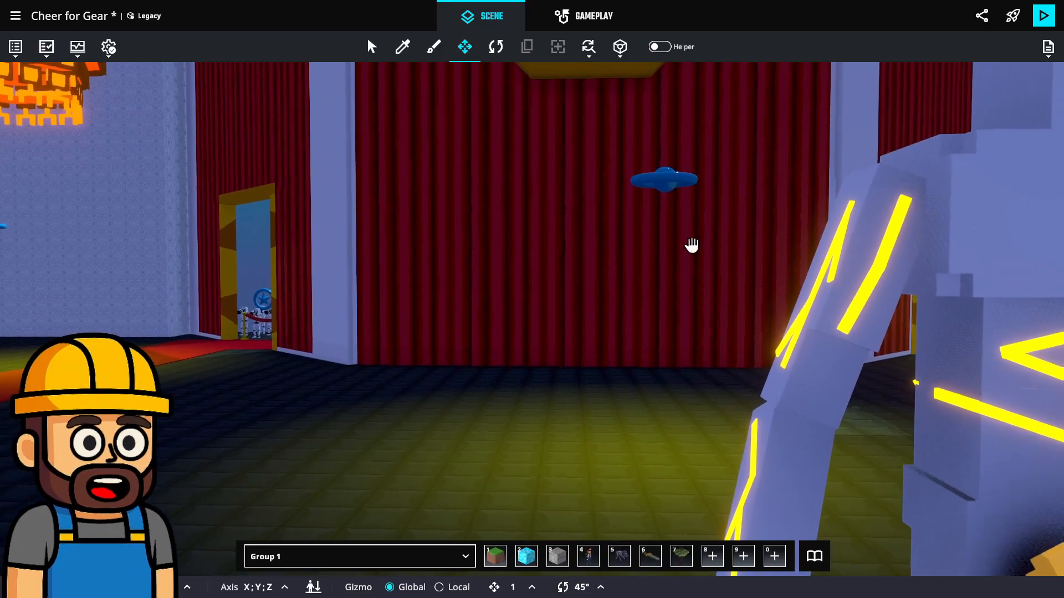
pyautogui.scroll(-4, 616, 318)
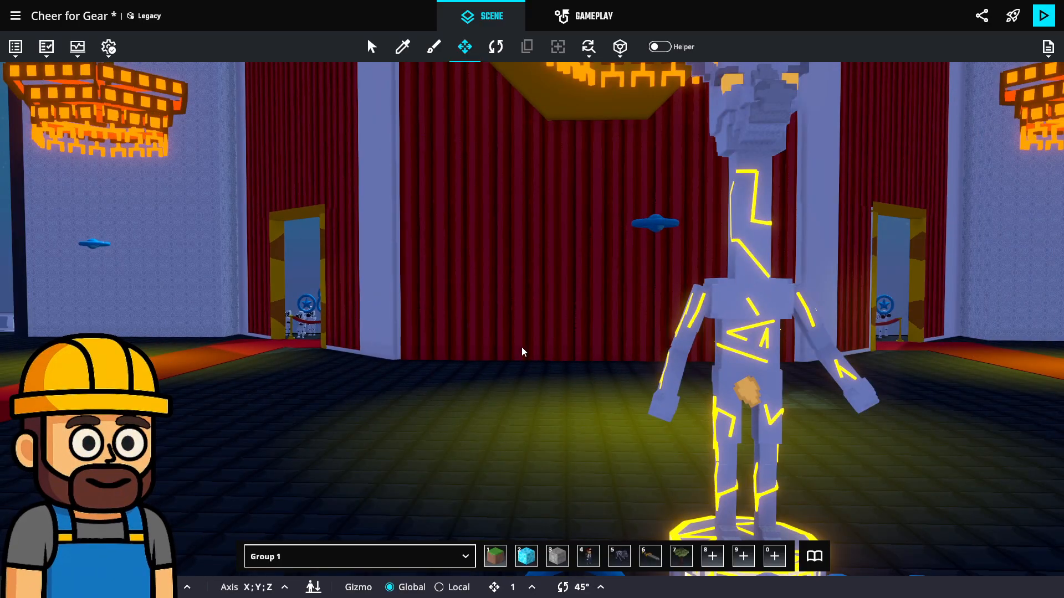
pyautogui.moveTo(723, 364); pyautogui.dragTo(795, 310, button='right')
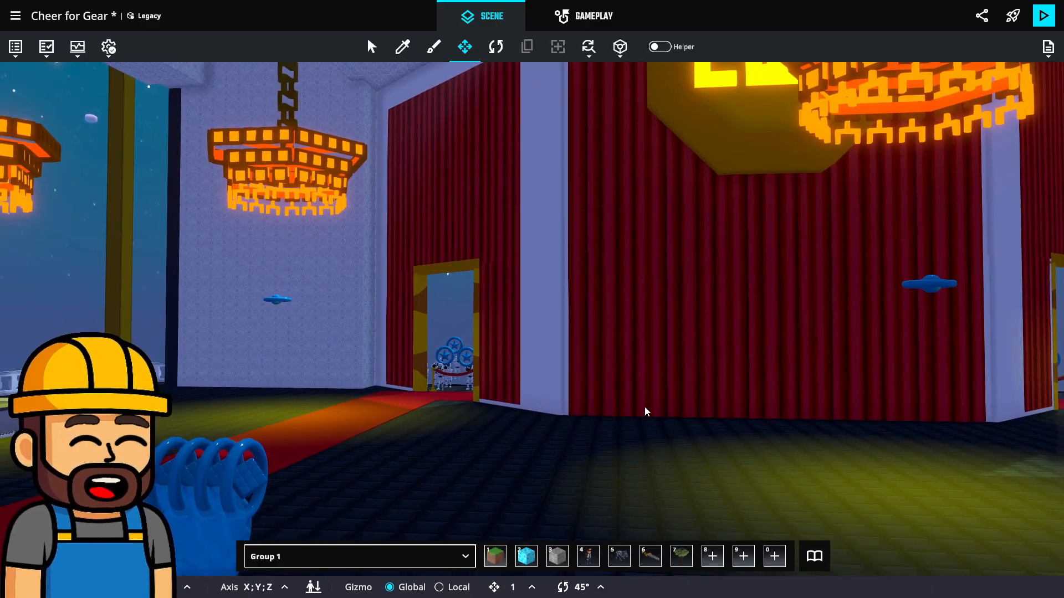
# Examine the overlapping red and green padlocks on the dark block wall from the front, close up and from the side
pyautogui.moveTo(651, 363); pyautogui.dragTo(854, 416, button='right')
pyautogui.moveTo(807, 390); pyautogui.dragTo(706, 349, button='right')
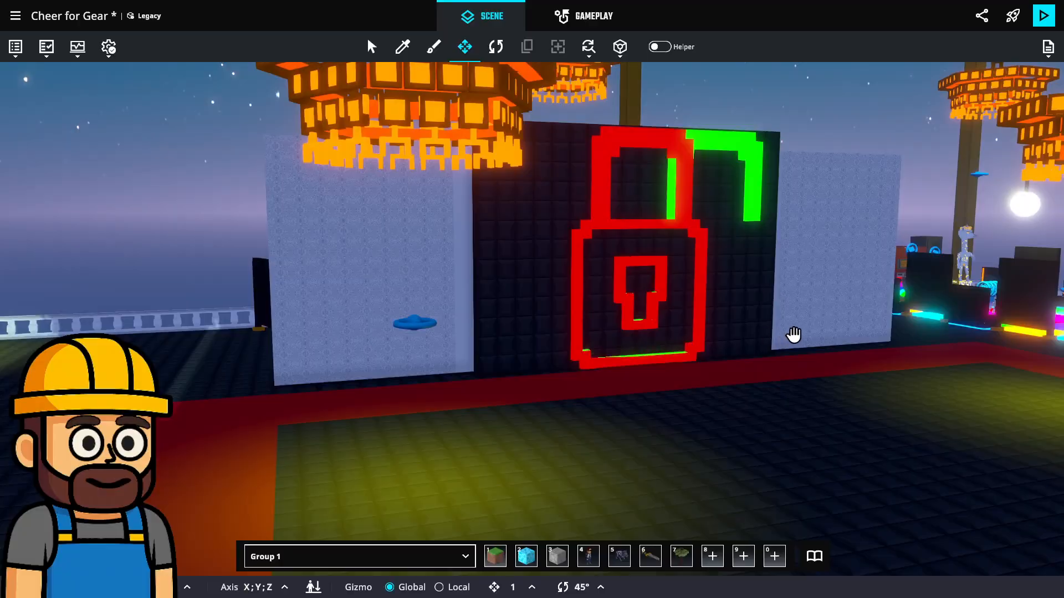
pyautogui.moveTo(794, 335); pyautogui.dragTo(675, 411, button='right')
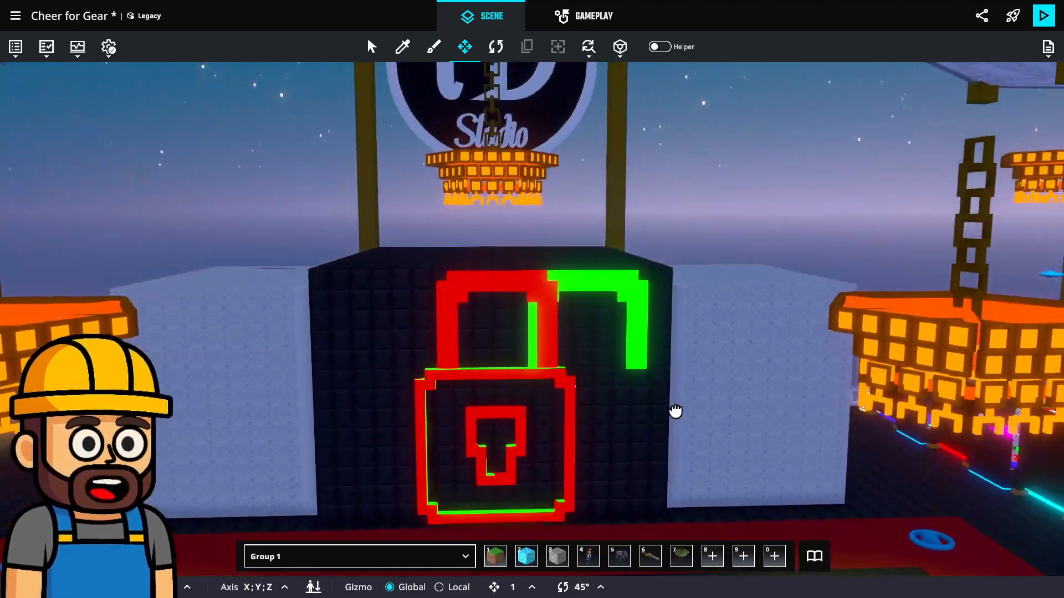
pyautogui.moveTo(799, 351); pyautogui.dragTo(794, 374, button='right')
pyautogui.scroll(2, 795, 374)
pyautogui.moveTo(777, 287); pyautogui.dragTo(721, 249, button='right')
pyautogui.scroll(2, 721, 250)
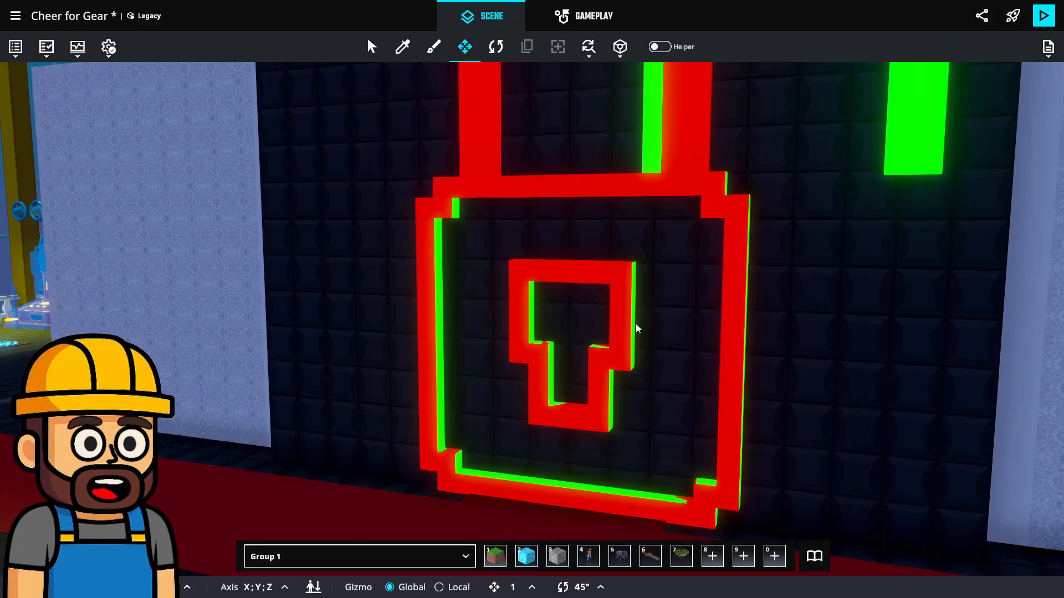
pyautogui.scroll(-3, 691, 316)
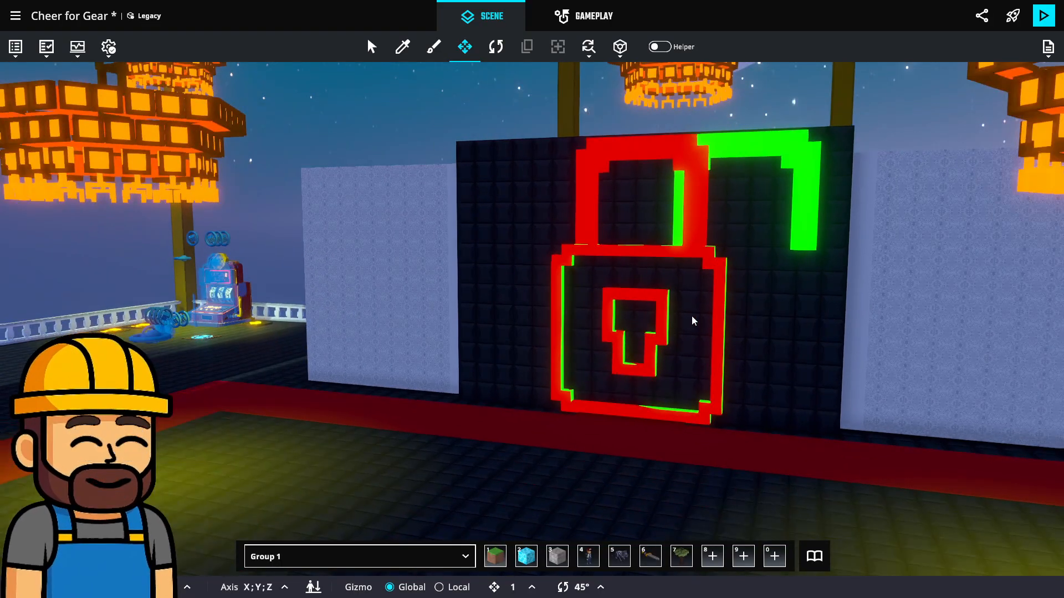
pyautogui.press('s')
pyautogui.moveTo(450, 259); pyautogui.dragTo(869, 266, button='right')
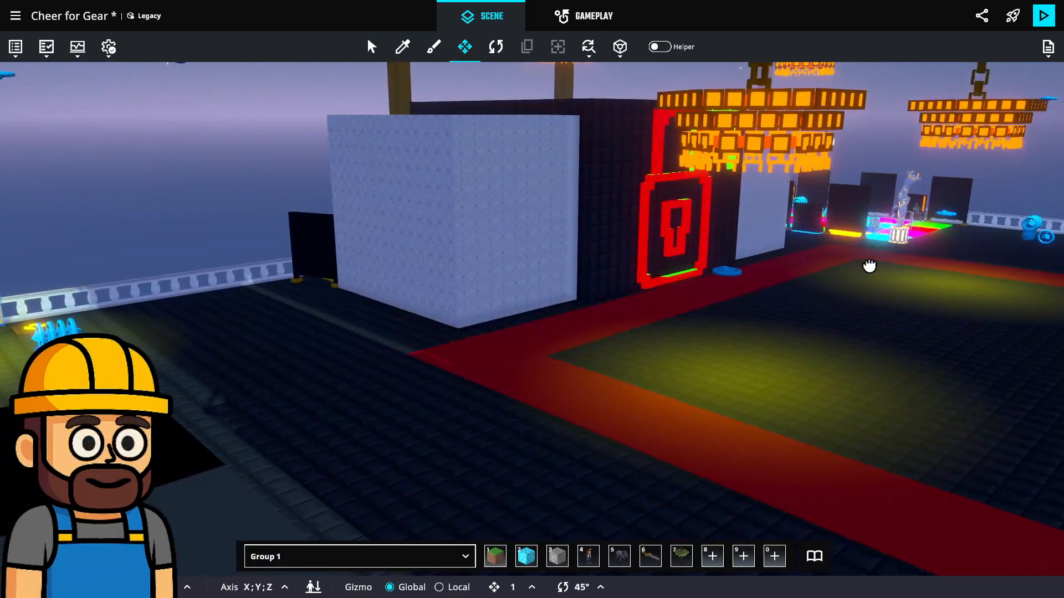
# Examine the gold-framed doorway in the red curtain that opens onto the photographers along the red carpet
pyautogui.moveTo(493, 326); pyautogui.dragTo(674, 254, button='right')
pyautogui.scroll(7, 679, 256)
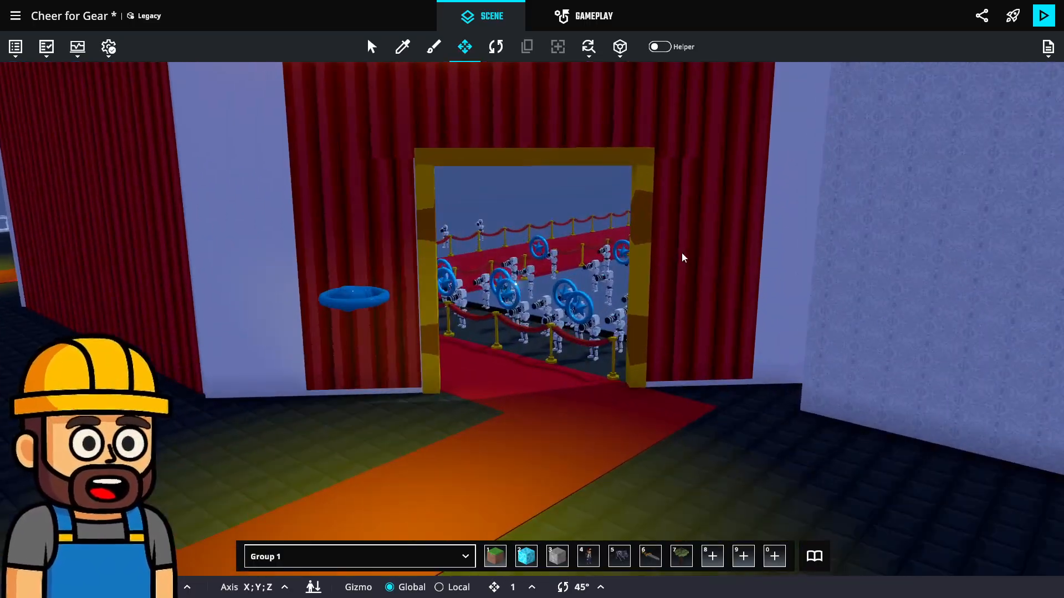
pyautogui.moveTo(825, 256); pyautogui.dragTo(498, 303, button='right')
pyautogui.moveTo(909, 297); pyautogui.dragTo(667, 251, button='right')
pyautogui.press('w')
pyautogui.press('d')
pyautogui.scroll(-5, 676, 237)
pyautogui.moveTo(668, 251); pyautogui.dragTo(991, 238, button='middle')
# Examine the lobby floor with its statues, gift bag and red carpets around the padlocked display room
pyautogui.scroll(-3, 831, 238)
pyautogui.moveTo(617, 295); pyautogui.dragTo(712, 297, button='right')
pyautogui.moveTo(713, 297); pyautogui.dragTo(964, 313, button='middle')
pyautogui.scroll(8, 556, 250)
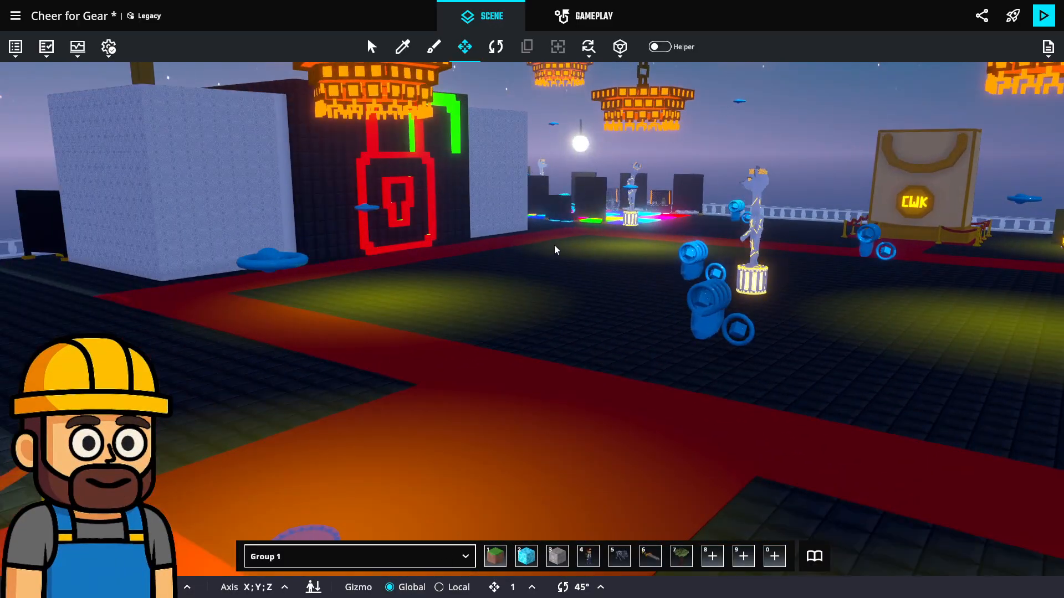
pyautogui.moveTo(564, 252); pyautogui.dragTo(615, 321, button='middle')
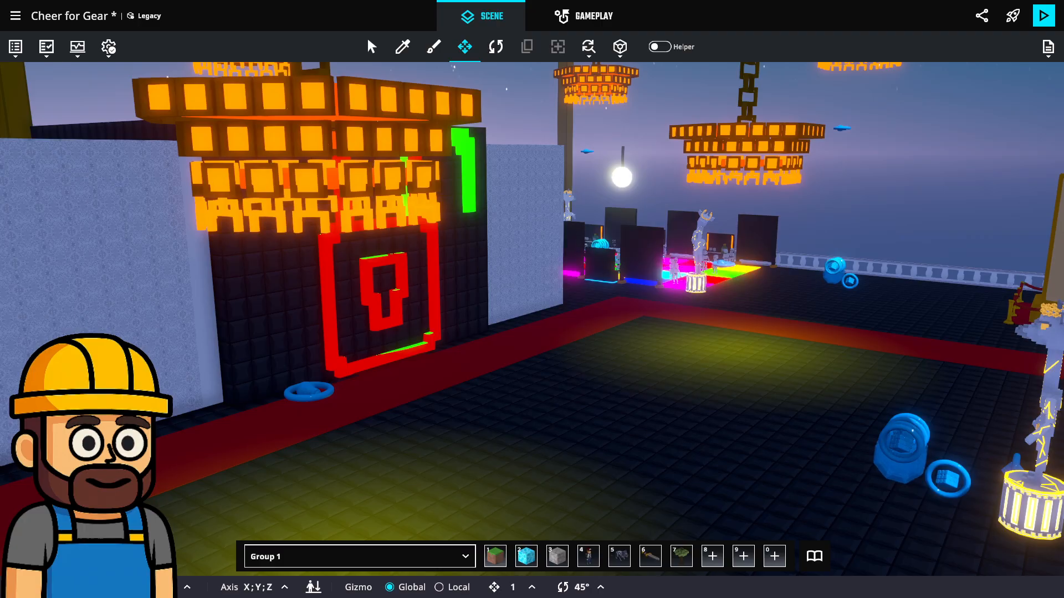
pyautogui.moveTo(702, 328); pyautogui.dragTo(674, 305, button='middle')
pyautogui.scroll(-3, 674, 299)
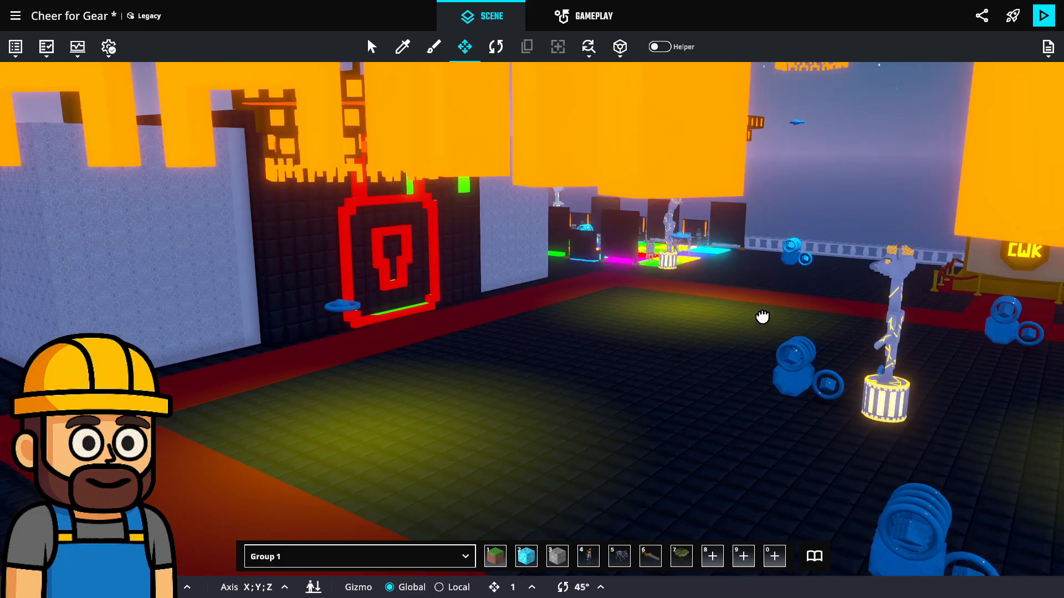
pyautogui.moveTo(763, 316); pyautogui.dragTo(815, 309, button='right')
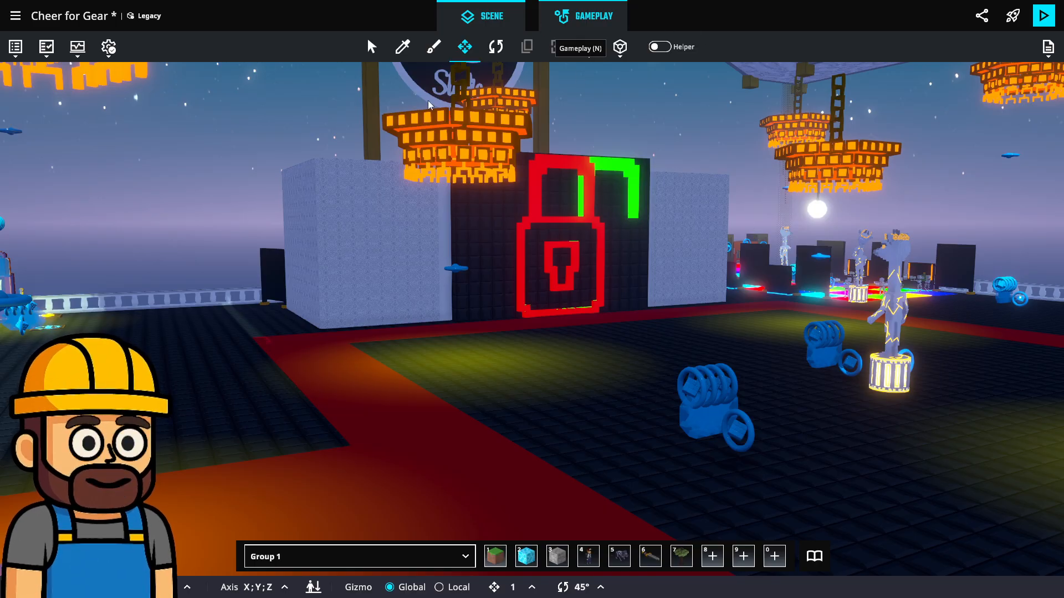
# Try 2 required players in the gameplay's multiplayer settings and set the number back to 1
pyautogui.press('n')
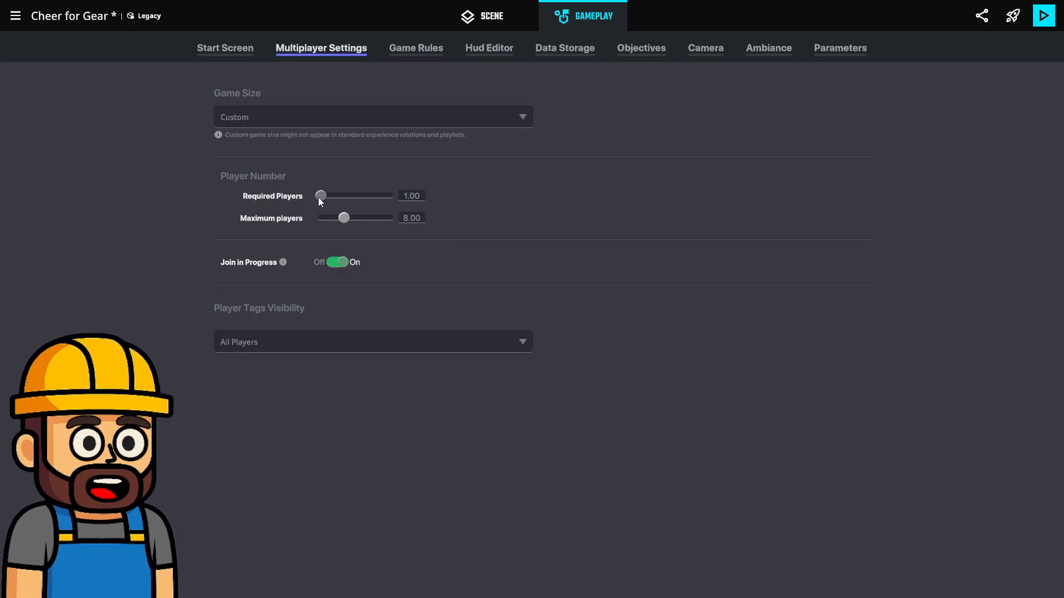
pyautogui.moveTo(319, 197); pyautogui.dragTo(321, 197)
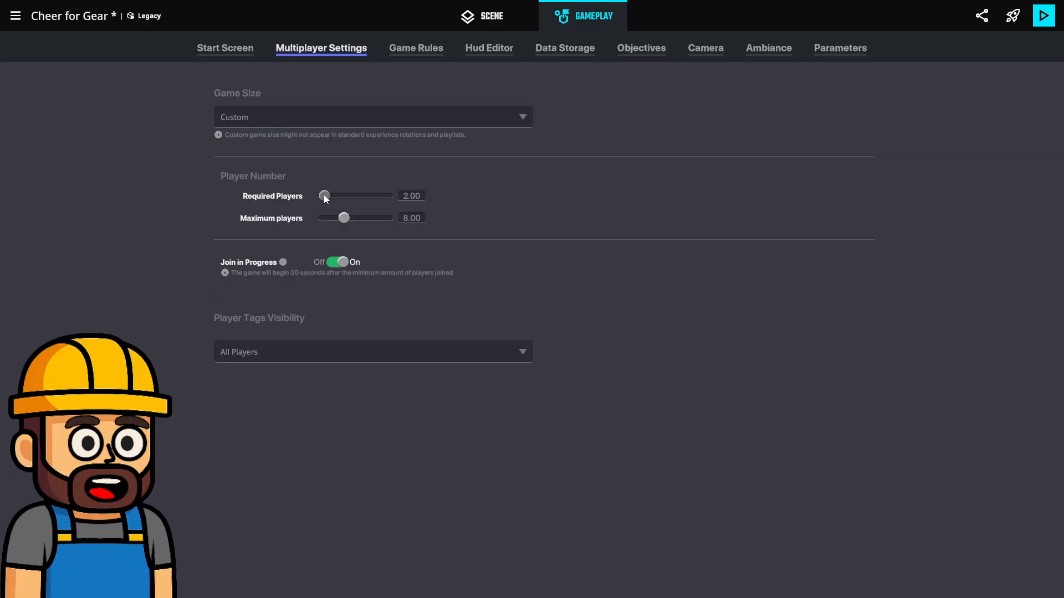
pyautogui.moveTo(324, 196); pyautogui.dragTo(318, 197)
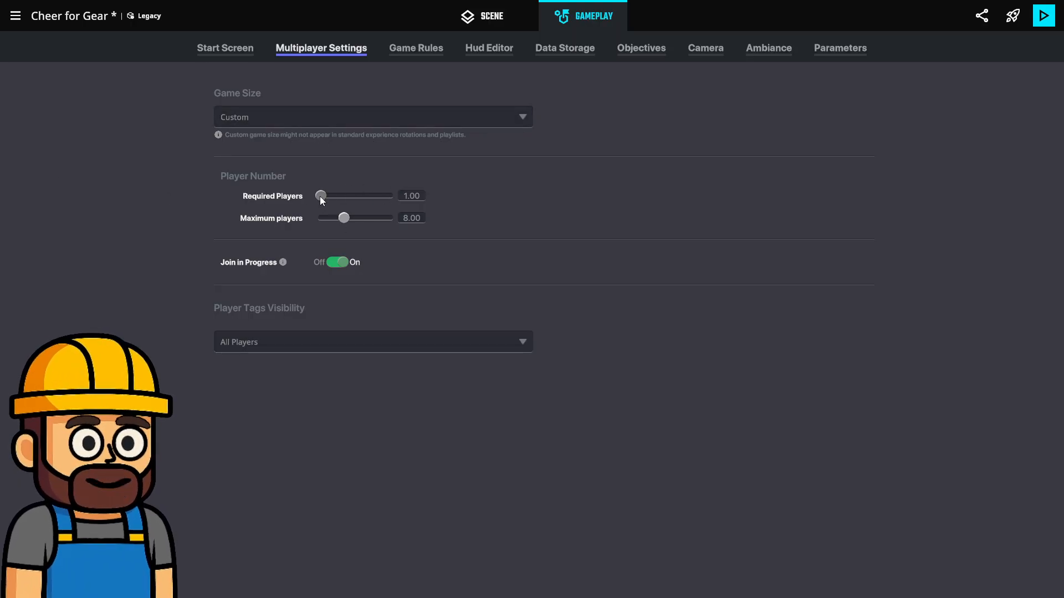
pyautogui.moveTo(321, 196); pyautogui.dragTo(320, 197)
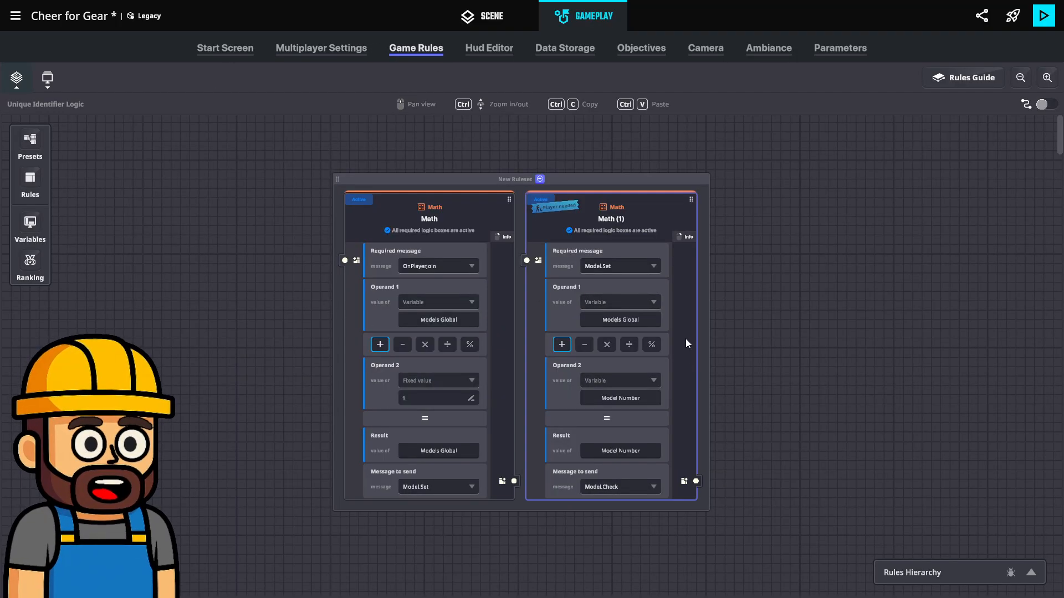
# Examine how the Unique Identifier Logic rules pass the Model.Check message on to the rules of the Array Checker board
pyautogui.scroll(-1, 504, 372)
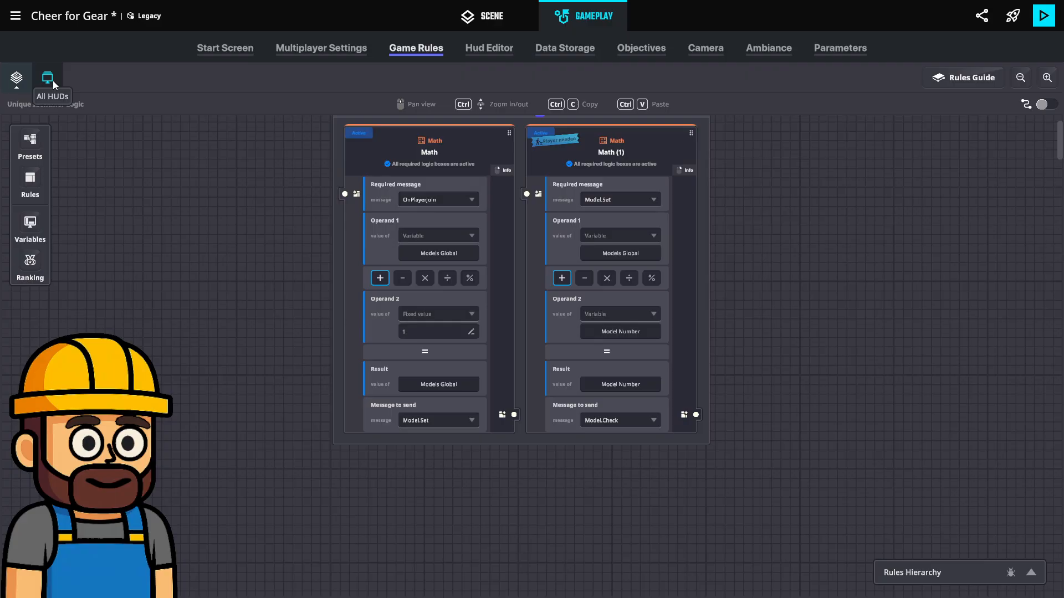
pyautogui.click(17, 83)
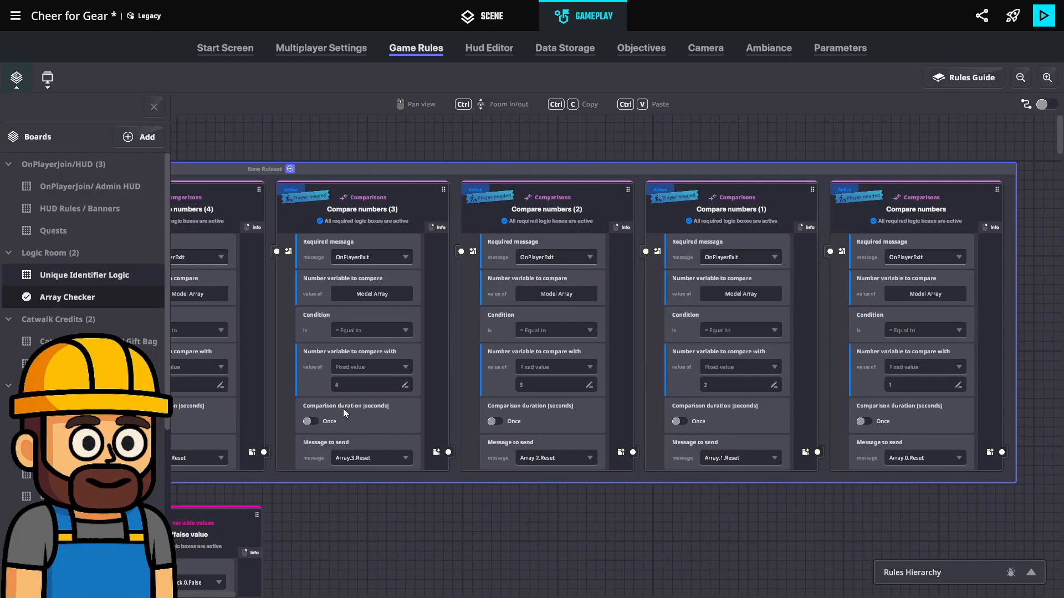
pyautogui.moveTo(400, 418); pyautogui.dragTo(1063, 209)
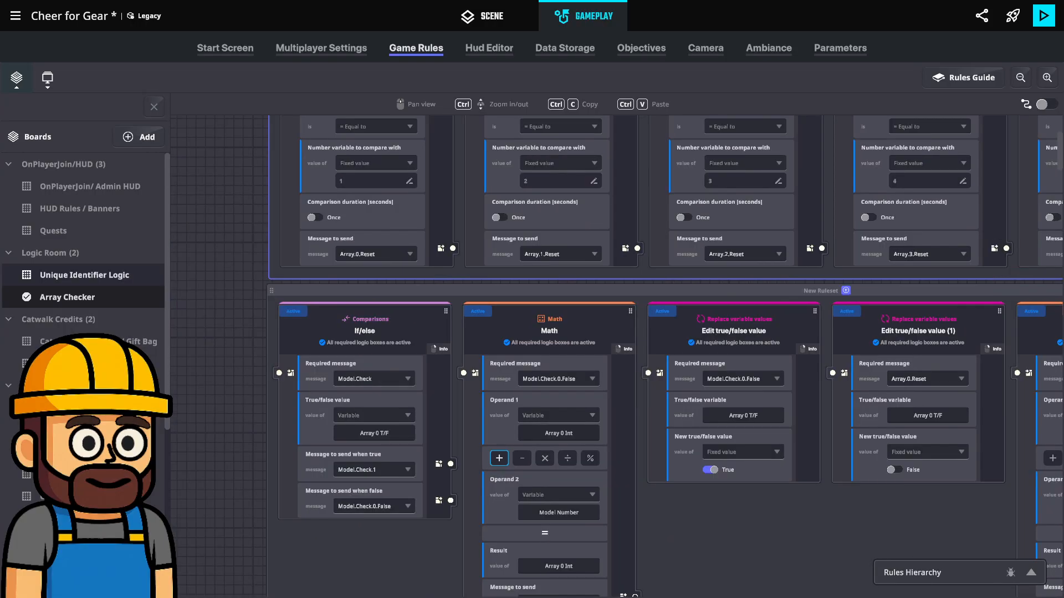
pyautogui.click(162, 111)
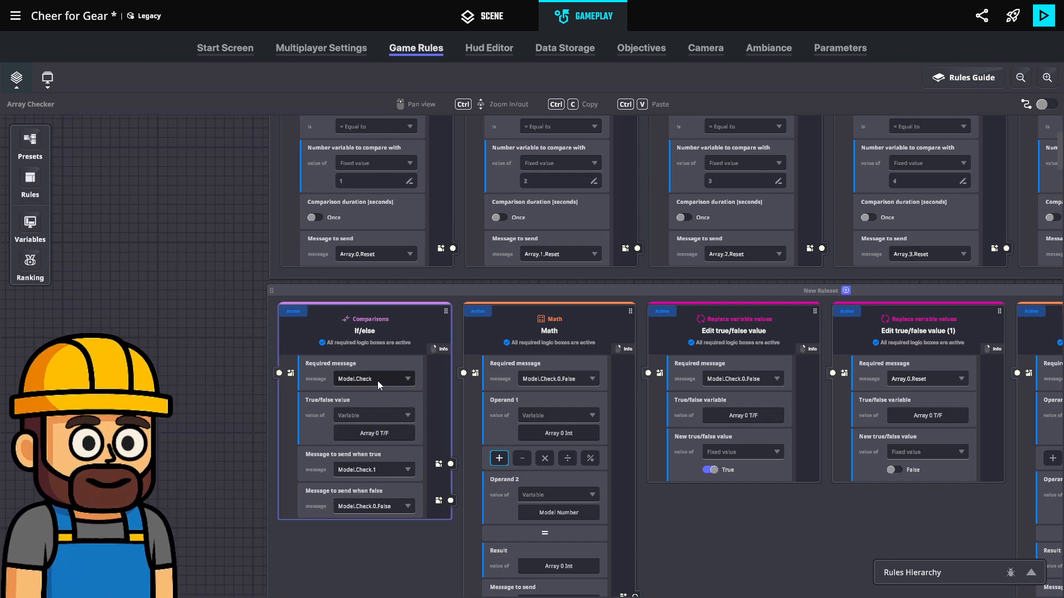
pyautogui.moveTo(211, 389); pyautogui.dragTo(139, 385)
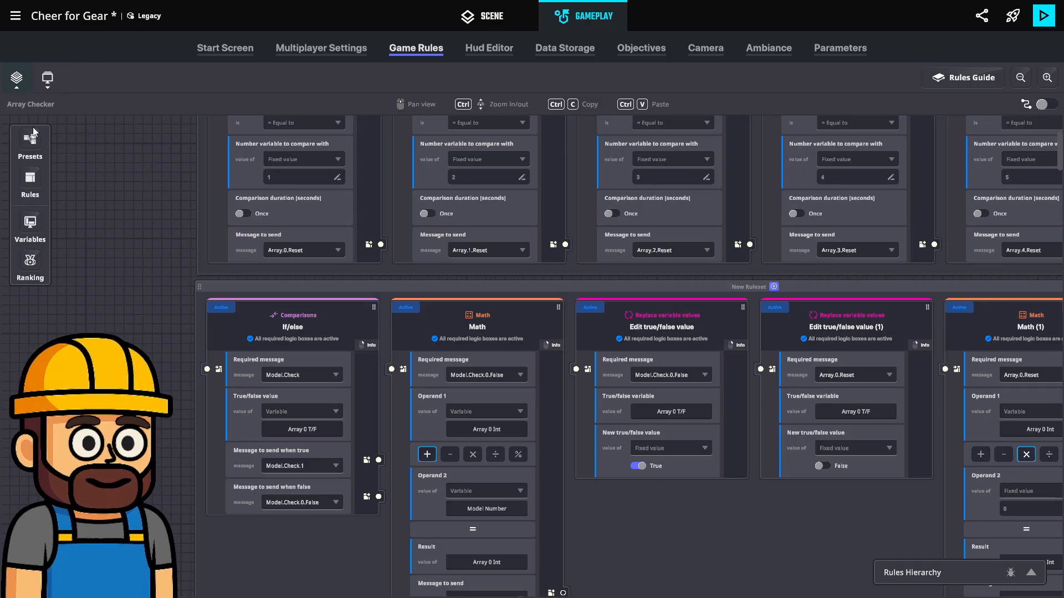
pyautogui.click(19, 81)
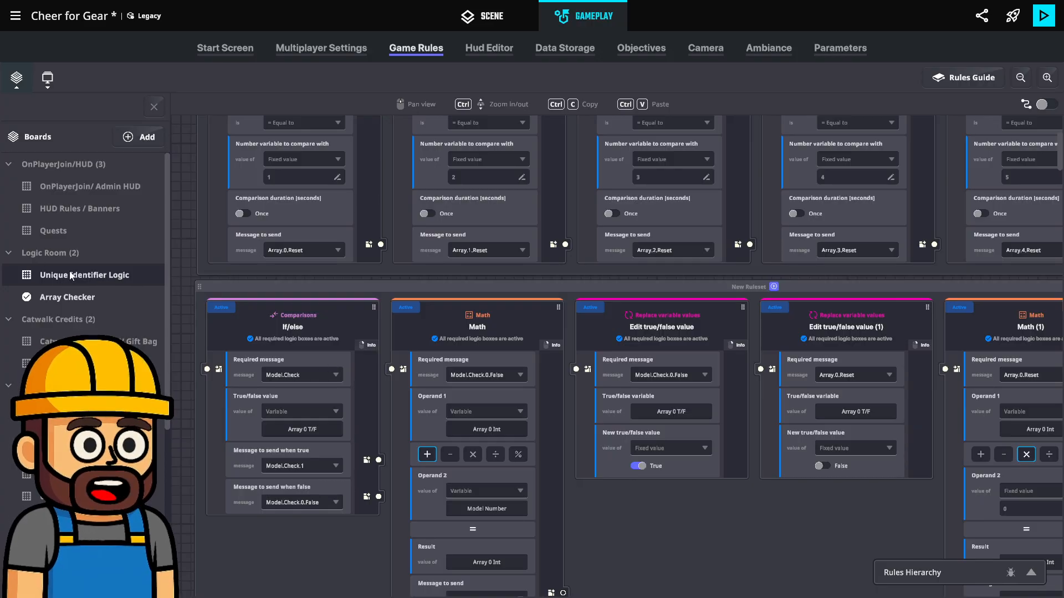
pyautogui.click(148, 278)
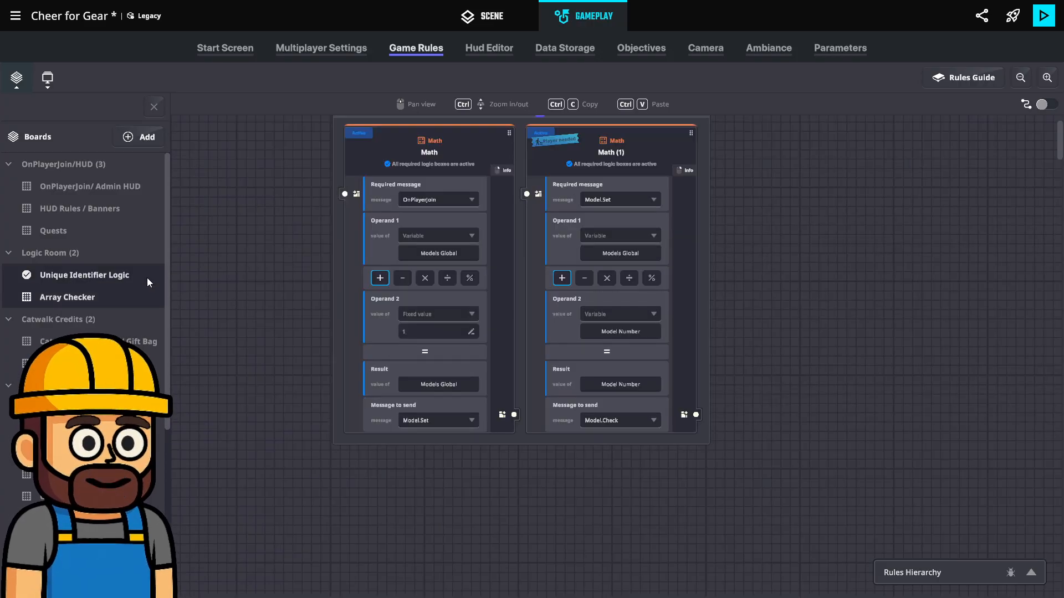
pyautogui.click(622, 419)
pyautogui.click(602, 436)
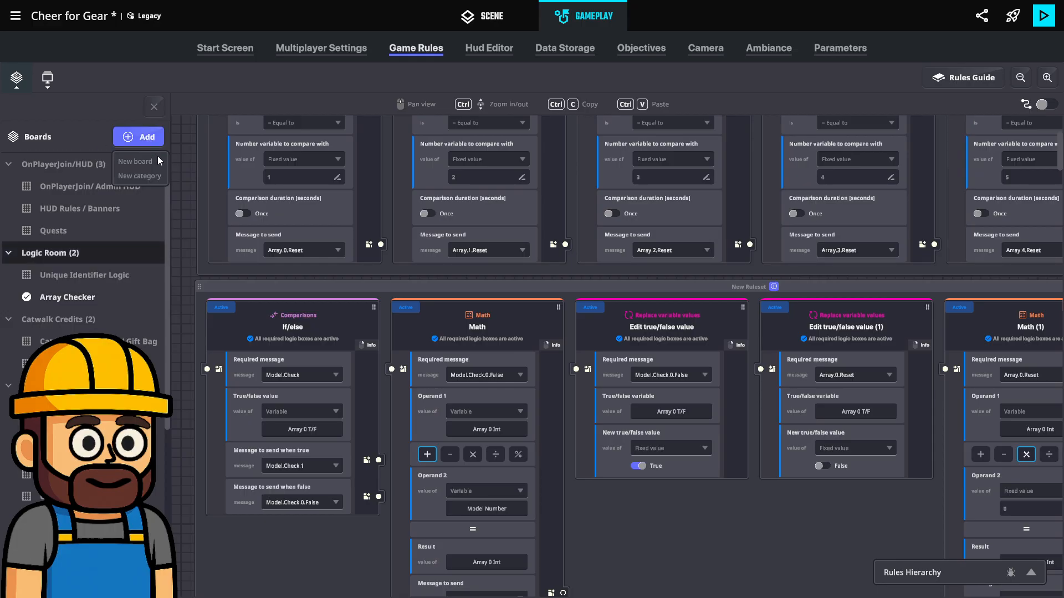
# Add a new board to the Logic Room category and name it Loop Timer
pyautogui.click(150, 161)
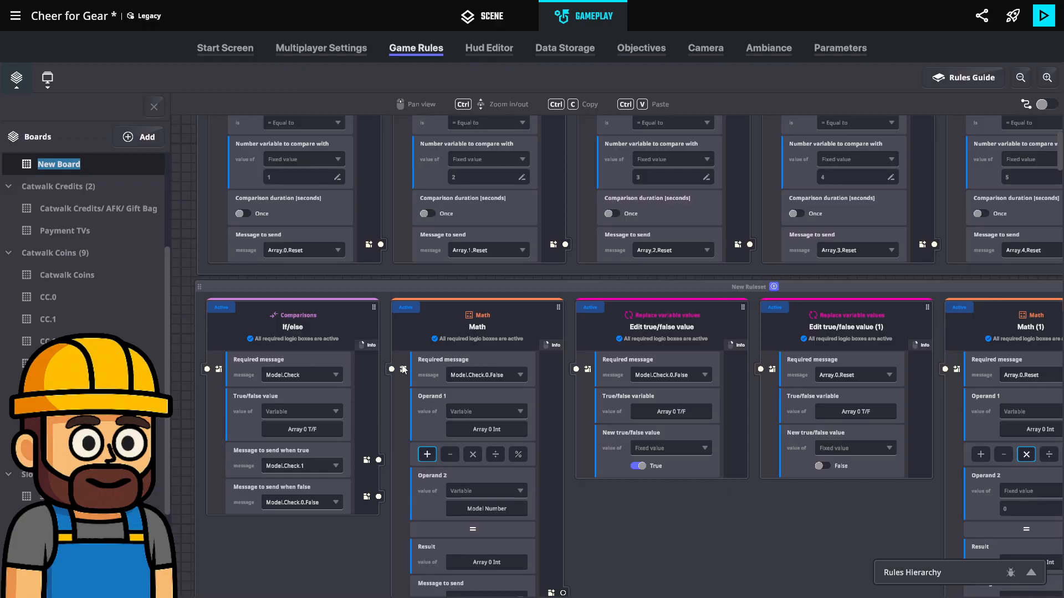
pyautogui.scroll(1, 45, 202)
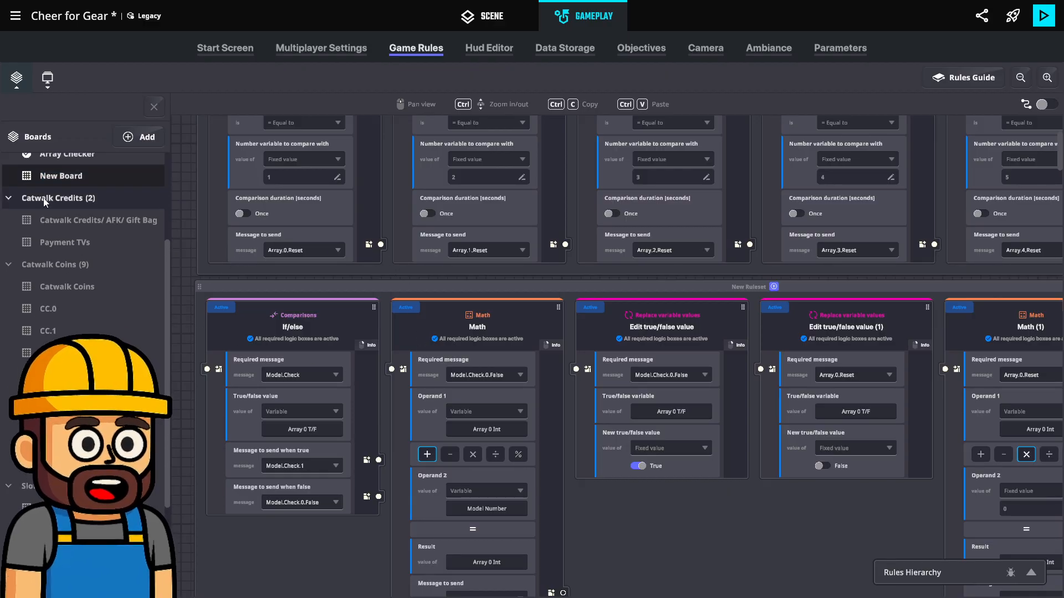
pyautogui.scroll(4, 47, 232)
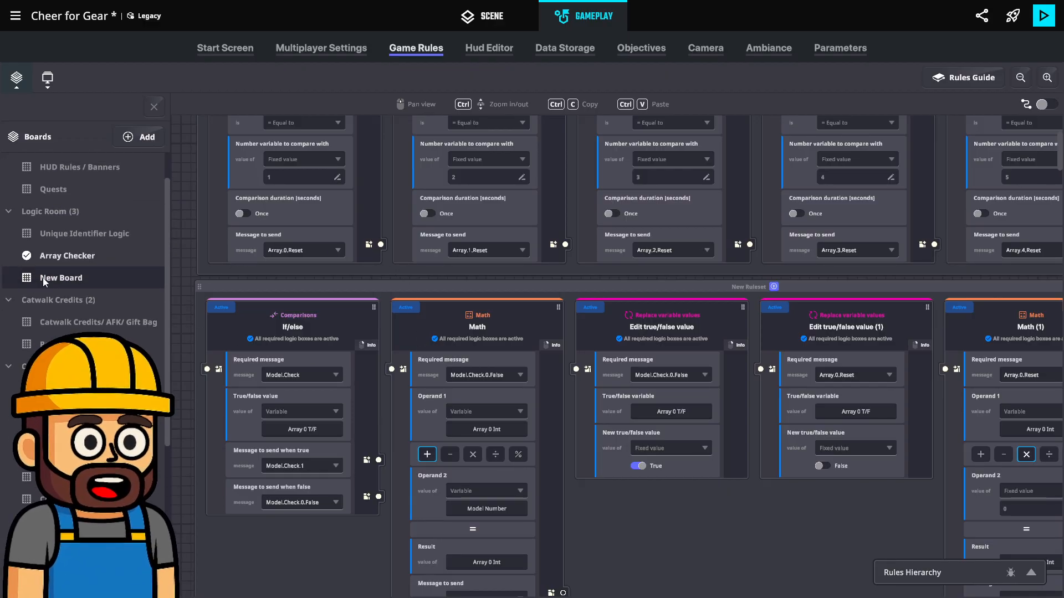
pyautogui.rightClick(45, 281)
pyautogui.click(74, 284)
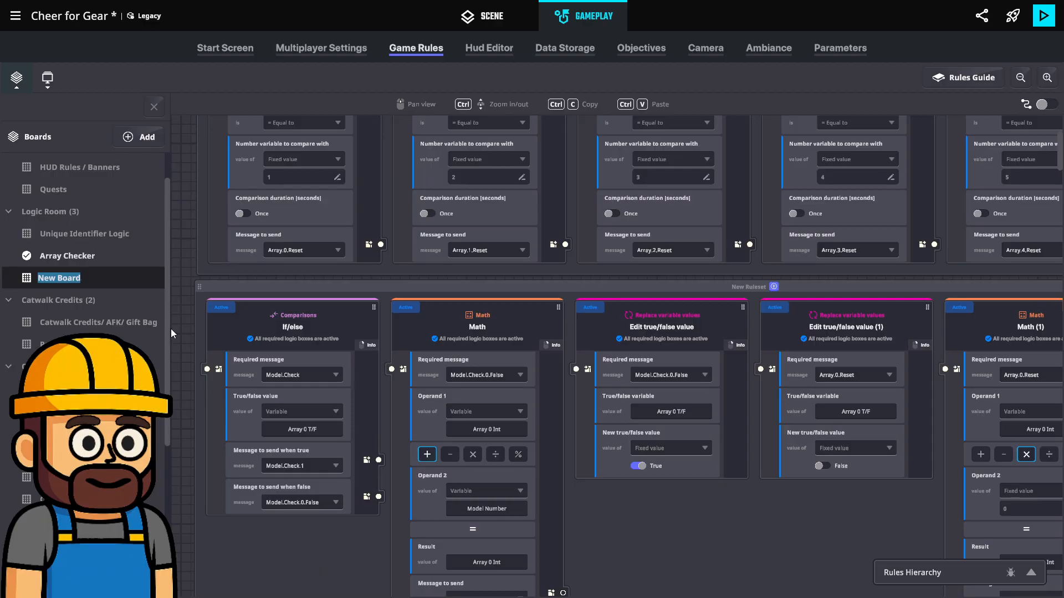
pyautogui.write('Loop Timer')
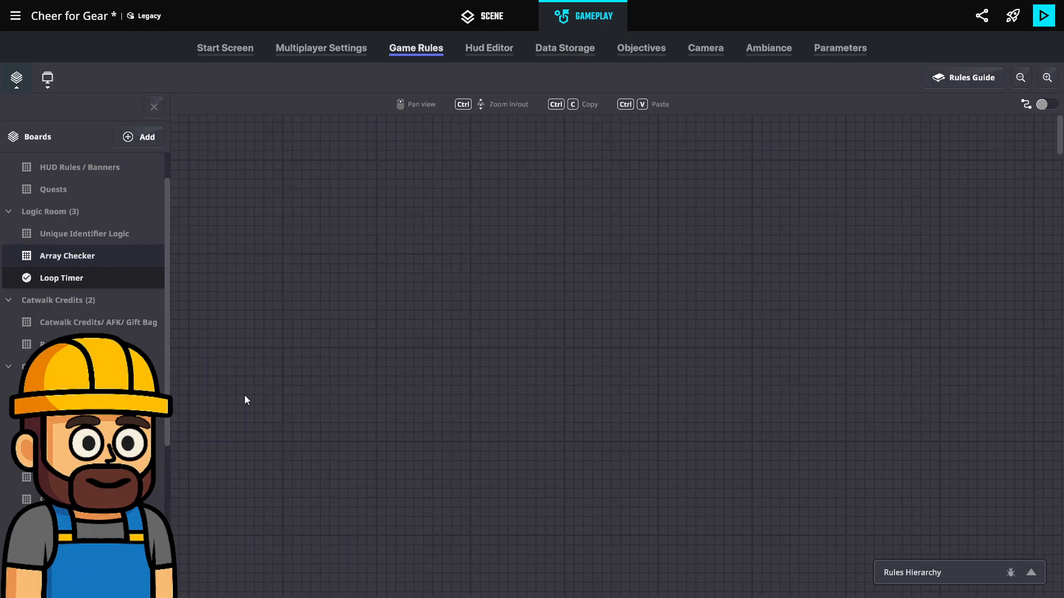
# Create a new global Time variable named Loop Timer in the game's variable list
pyautogui.click(148, 115)
pyautogui.click(41, 222)
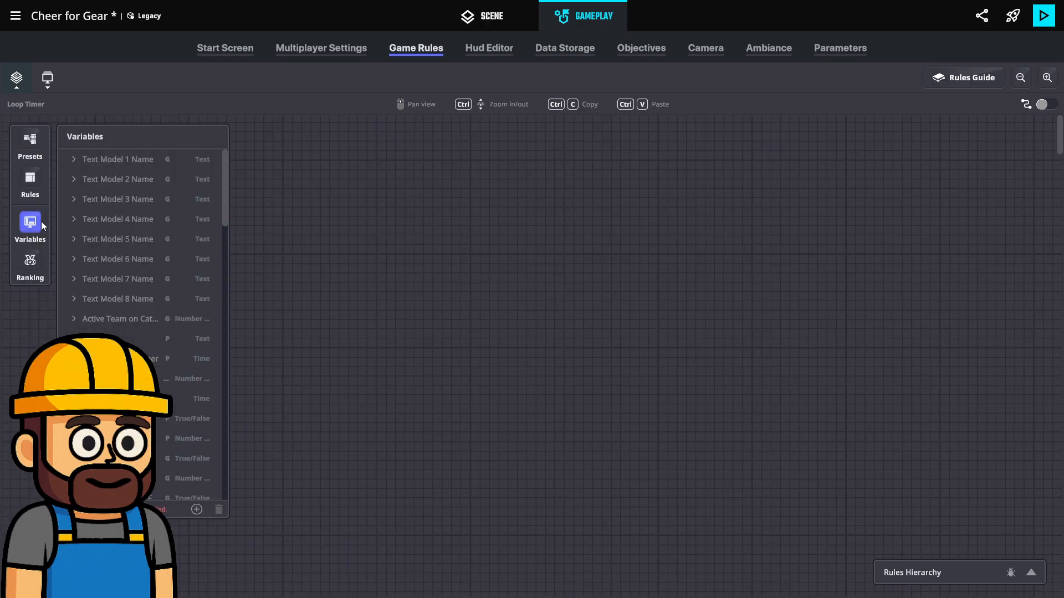
pyautogui.scroll(-10, 157, 340)
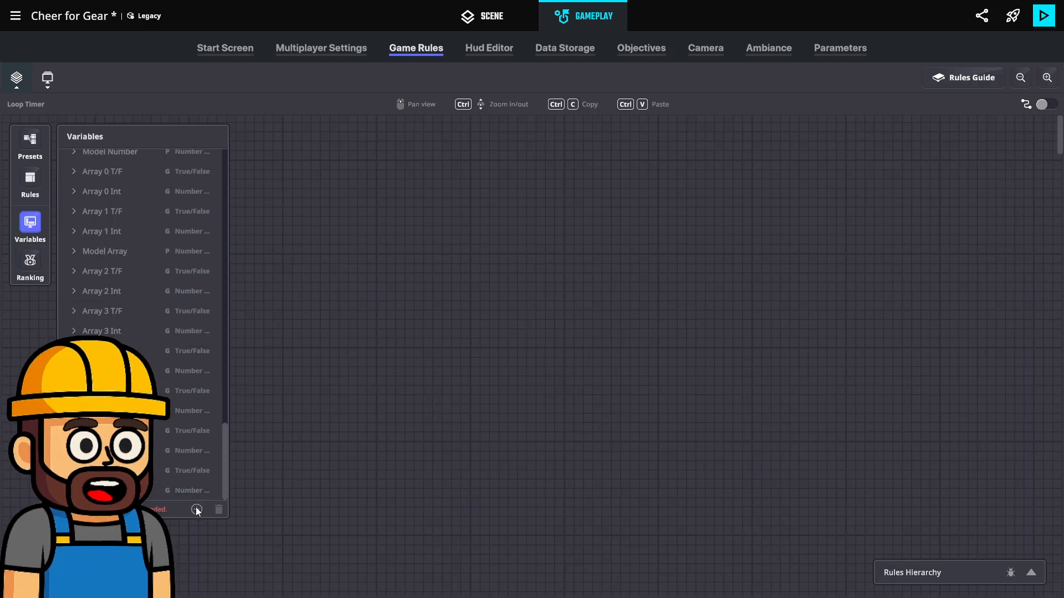
pyautogui.click(197, 509)
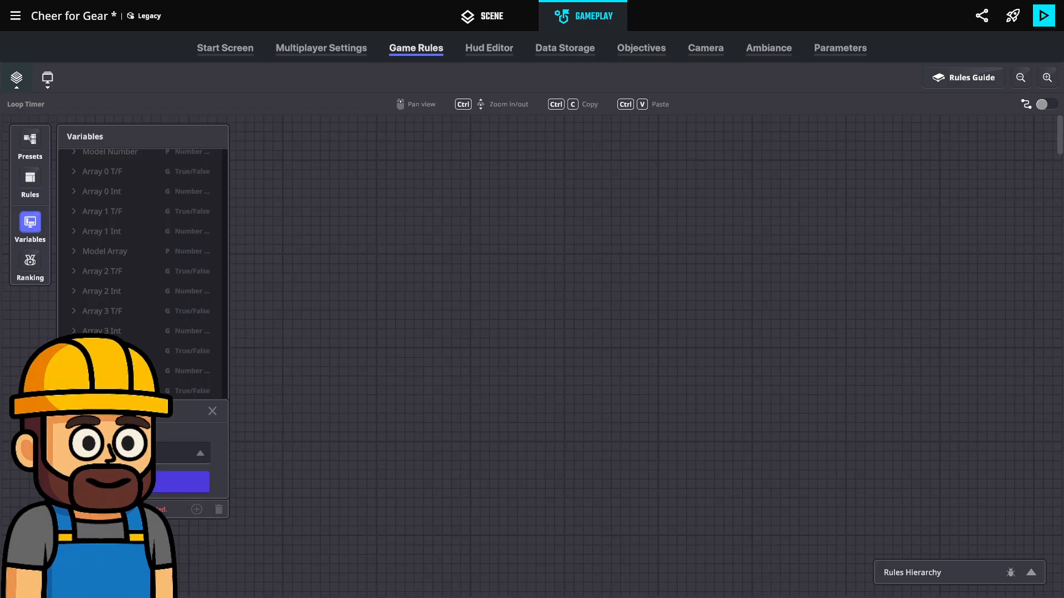
pyautogui.click(140, 482)
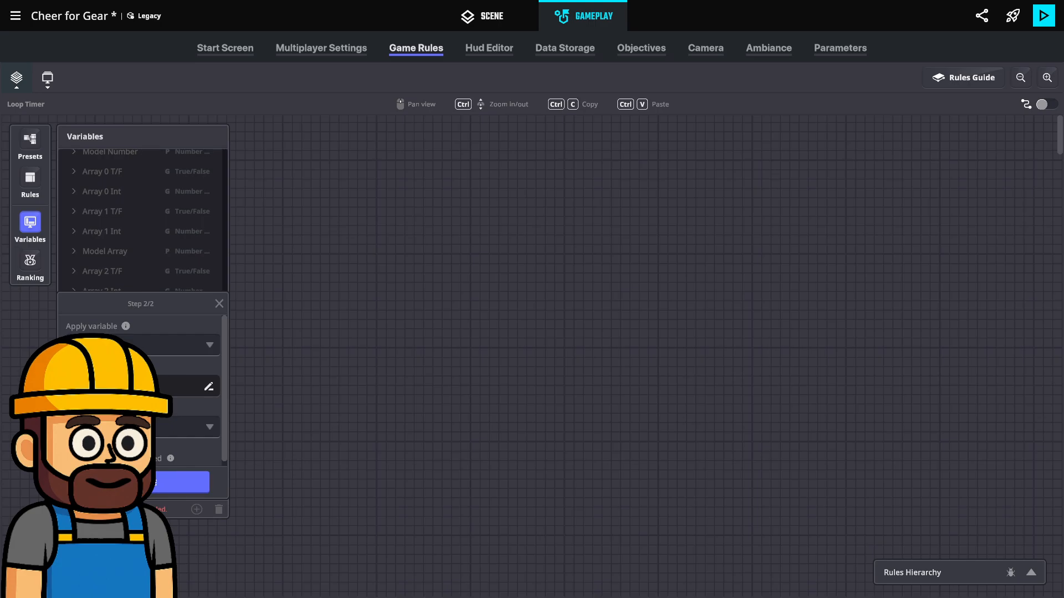
pyautogui.click(180, 482)
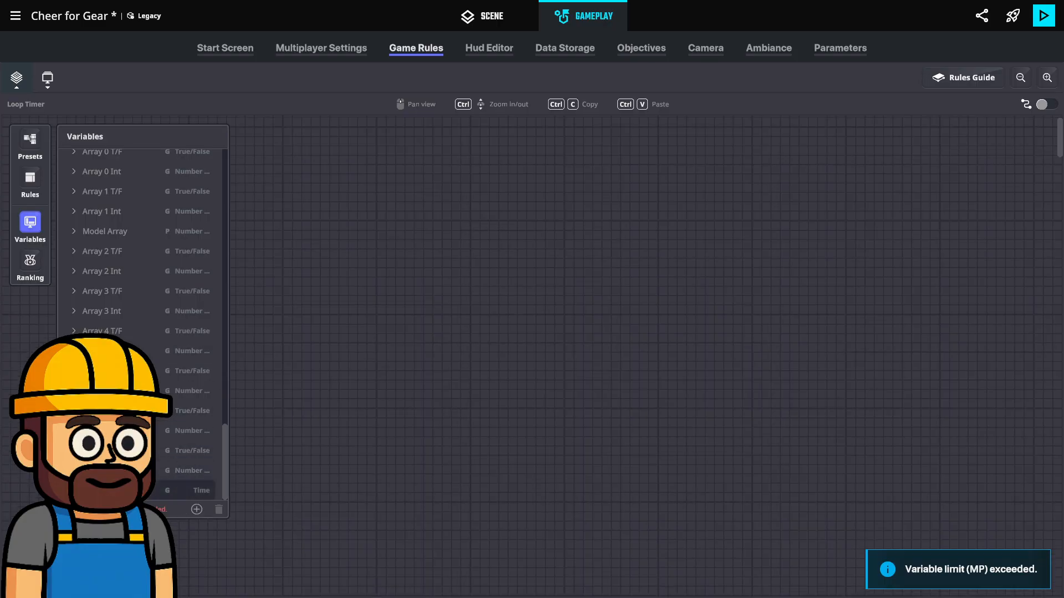
pyautogui.click(32, 223)
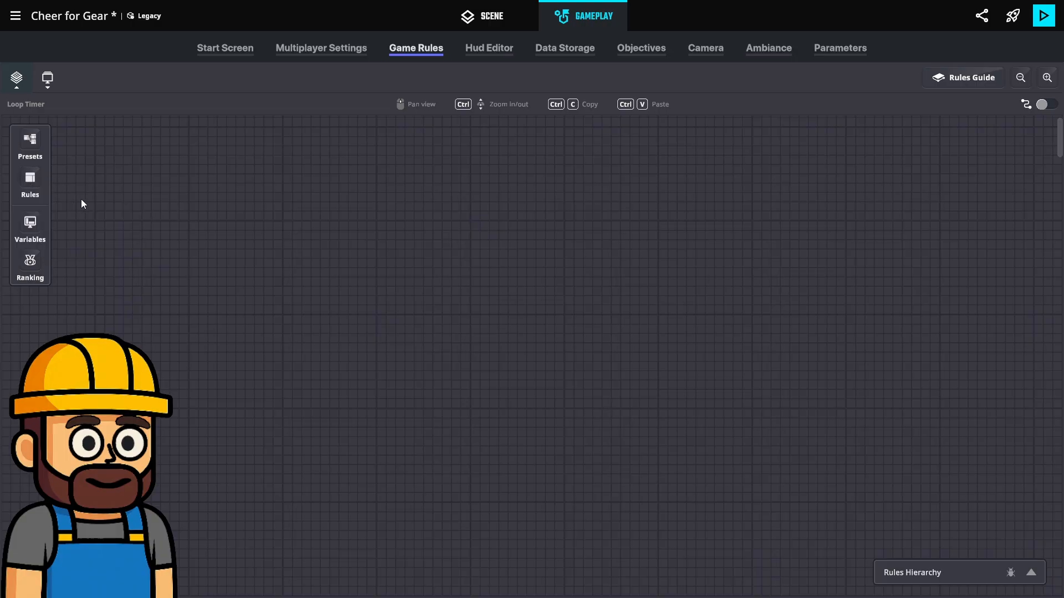
# Examine how the On player join ruleset on the OnPlayerJoin/ Admin HUD board handles the FirstPlayerJoin.False message
pyautogui.click(17, 77)
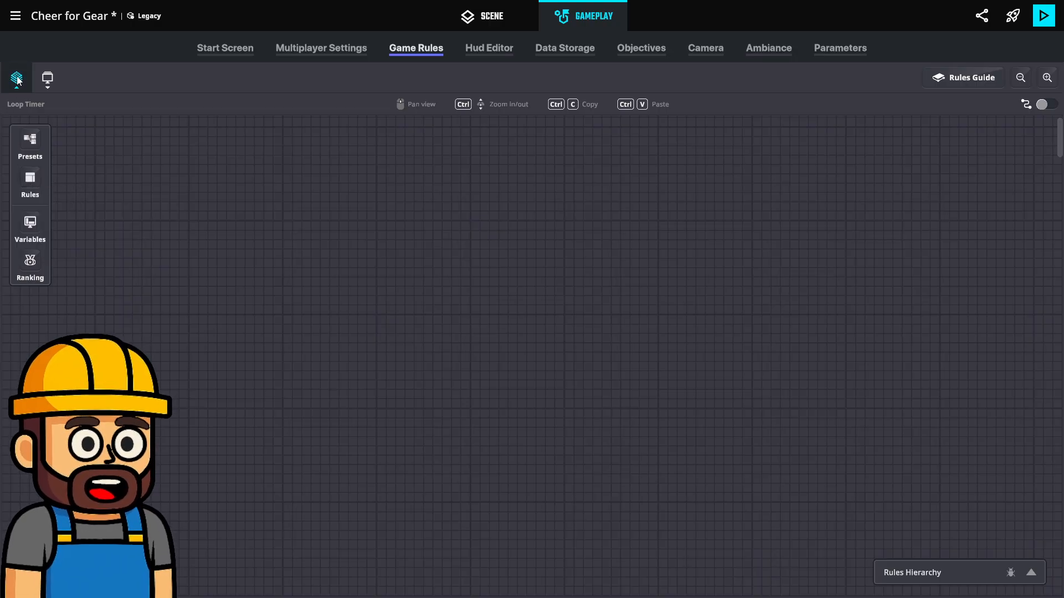
pyautogui.scroll(1, 132, 221)
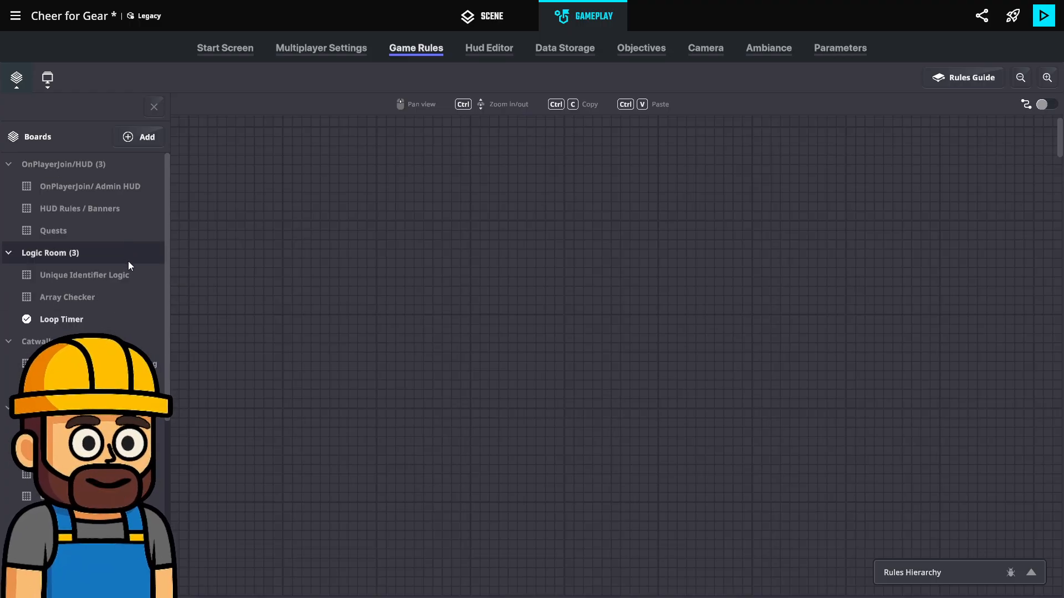
pyautogui.scroll(-1, 125, 308)
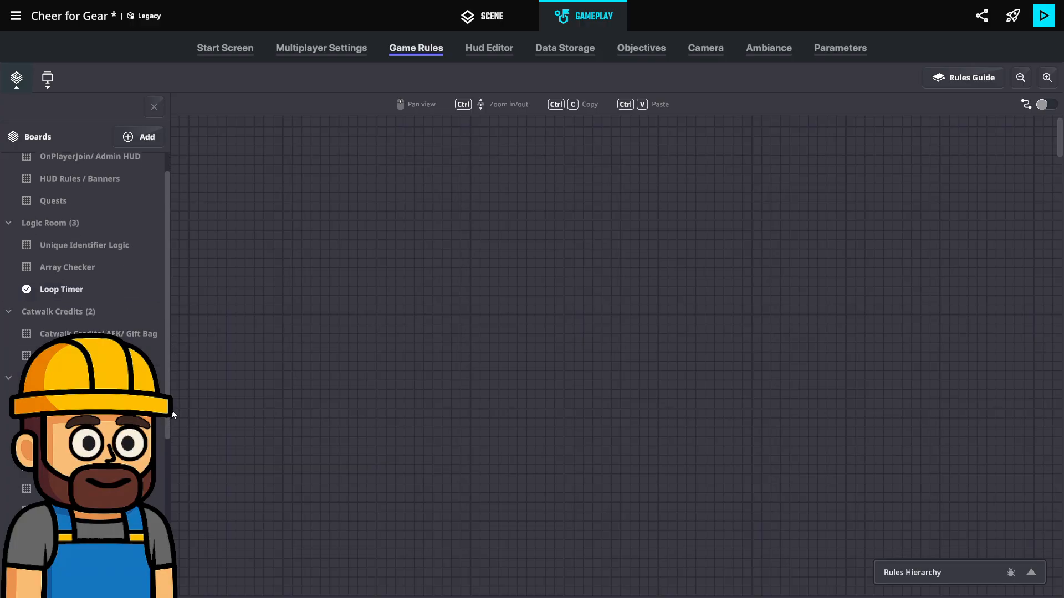
pyautogui.moveTo(168, 417); pyautogui.dragTo(168, 248)
pyautogui.click(72, 190)
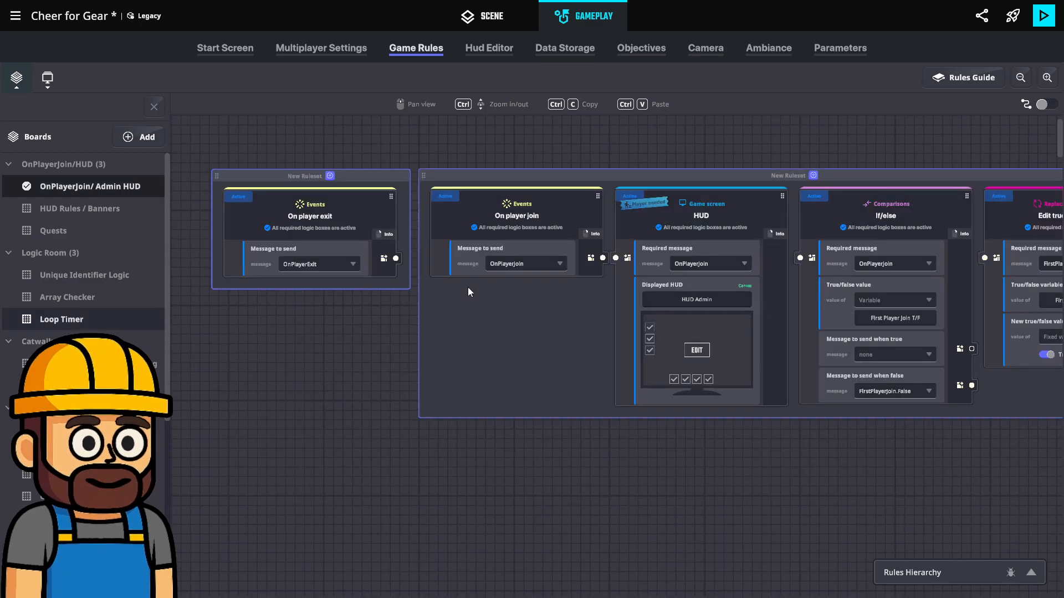
pyautogui.moveTo(492, 451); pyautogui.dragTo(242, 463)
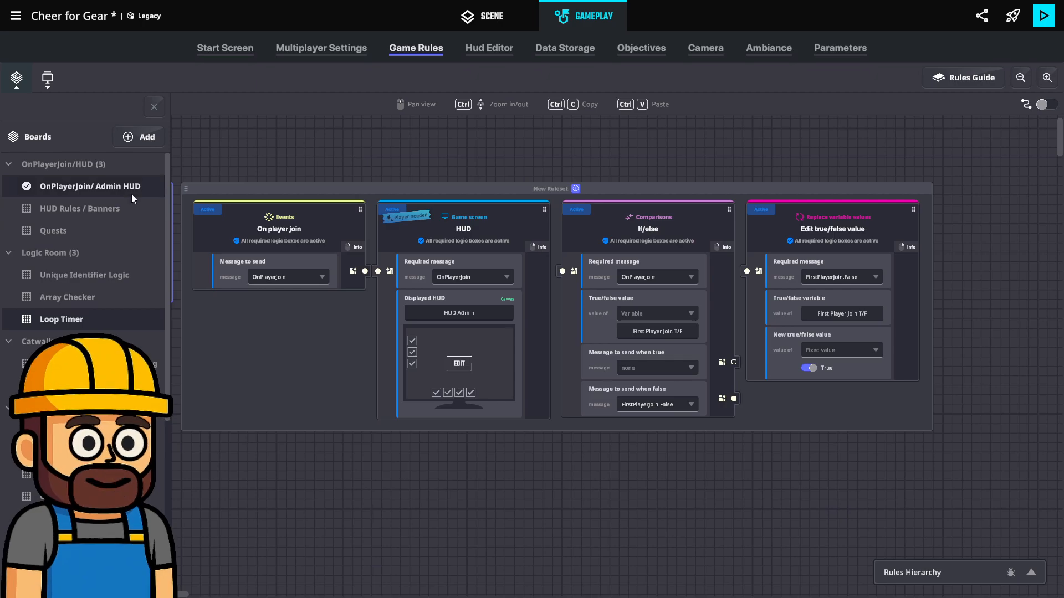
# Return to the Loop Timer board and add a Start timer rule, moving its ruleset closer to the rule list
pyautogui.click(72, 321)
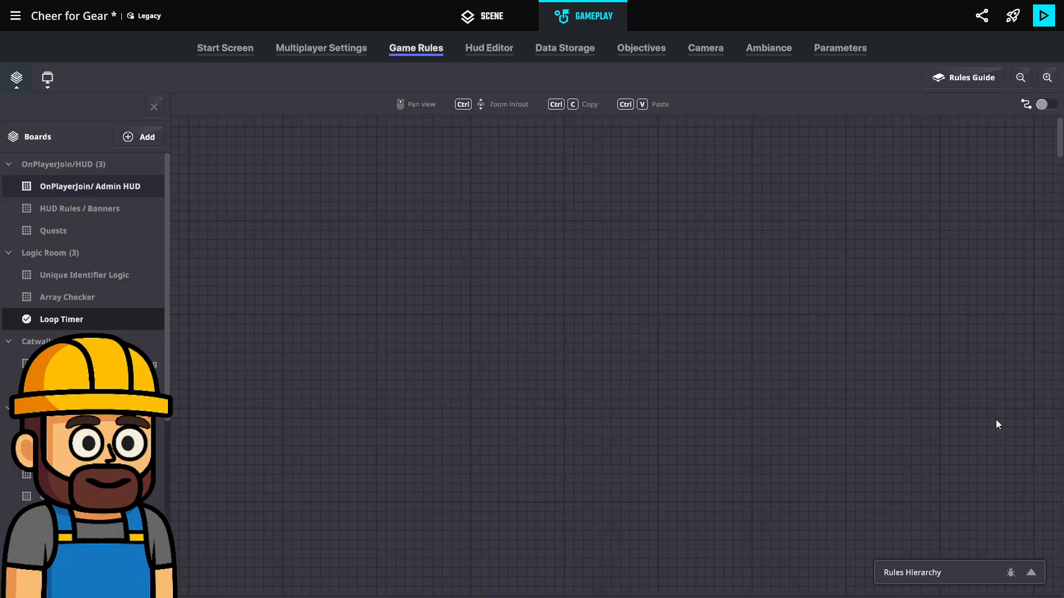
pyautogui.click(154, 108)
pyautogui.click(36, 186)
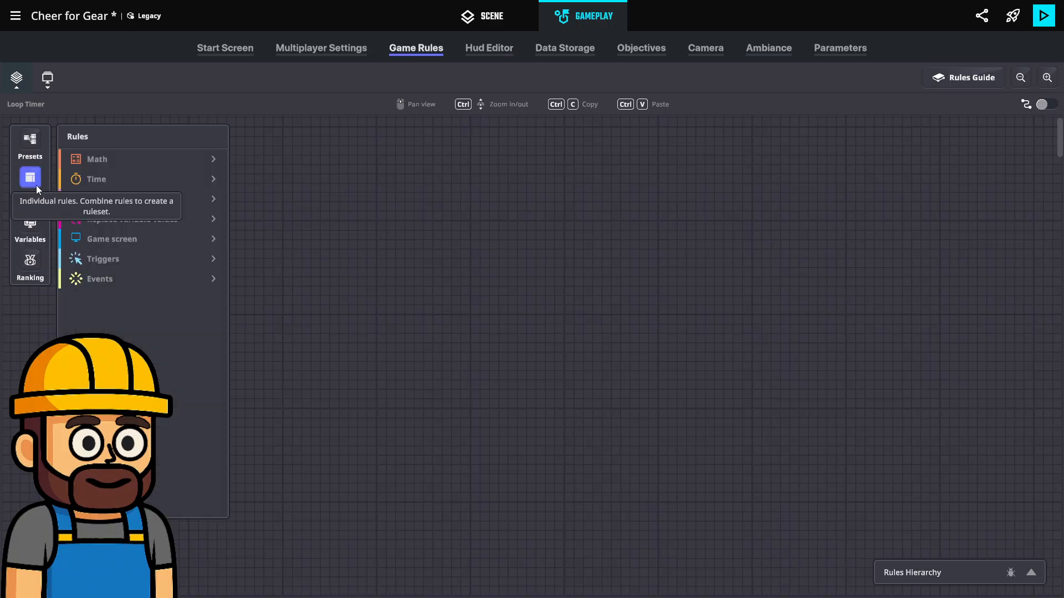
pyautogui.click(122, 180)
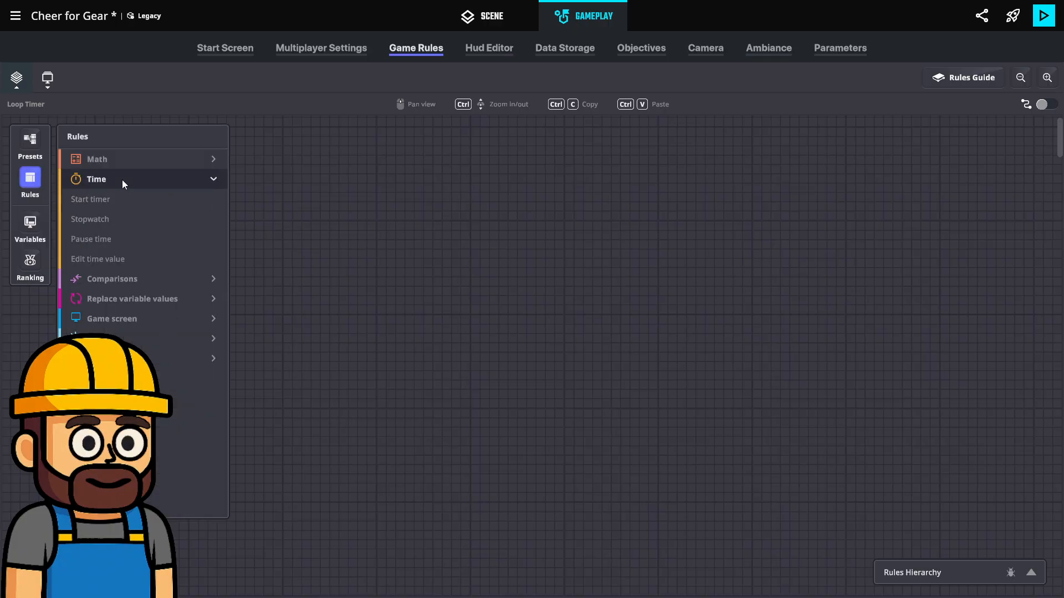
pyautogui.click(142, 201)
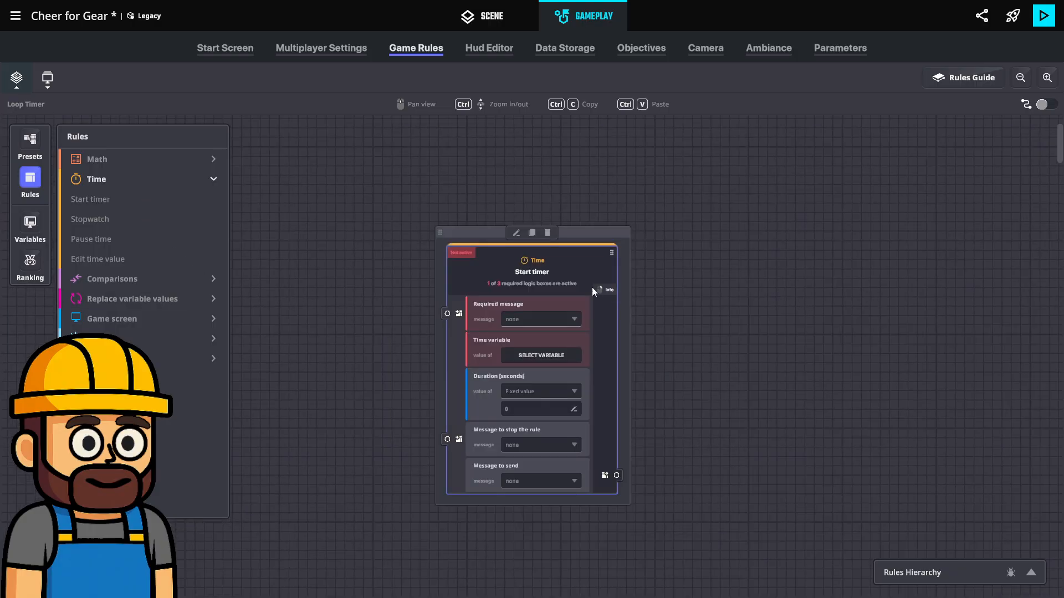
pyautogui.moveTo(457, 232); pyautogui.dragTo(2, 80)
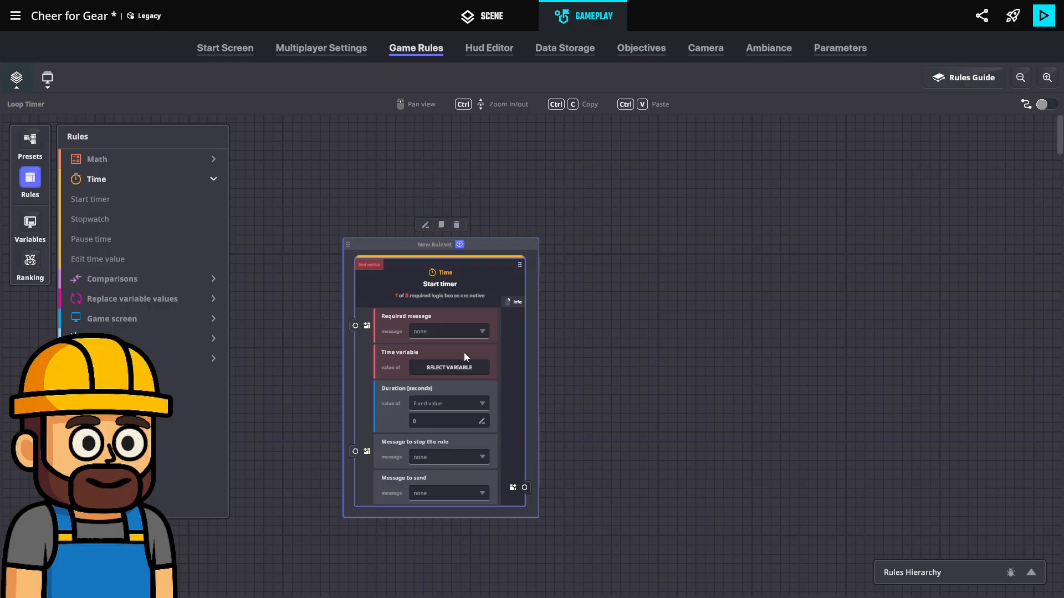
# Set the Start timer rule's required message to FirstPlayerJoin.False and its time variable to Loop Timer
pyautogui.click(450, 333)
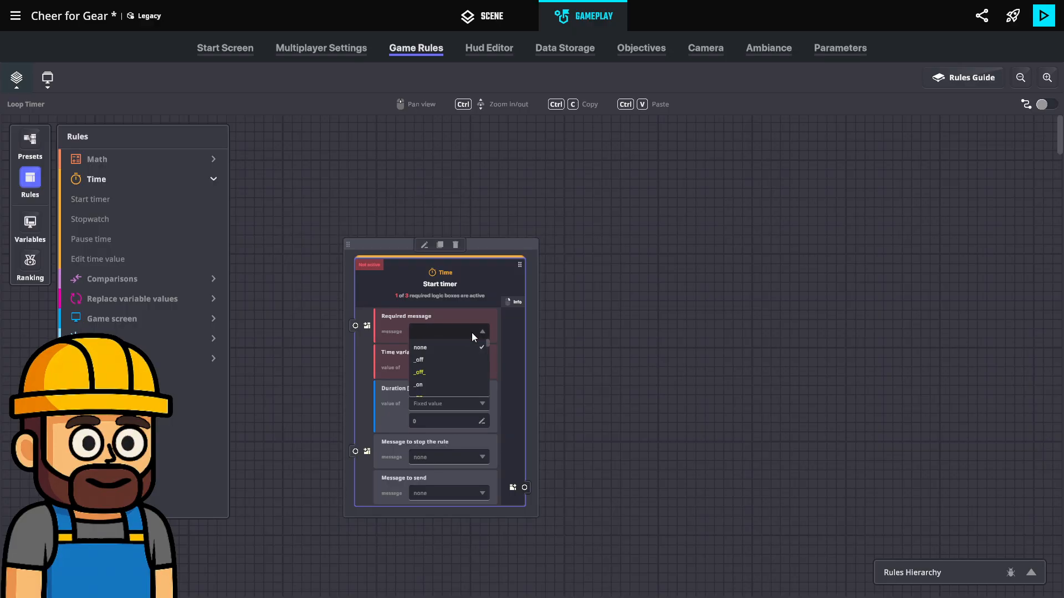
pyautogui.write('Firstpl')
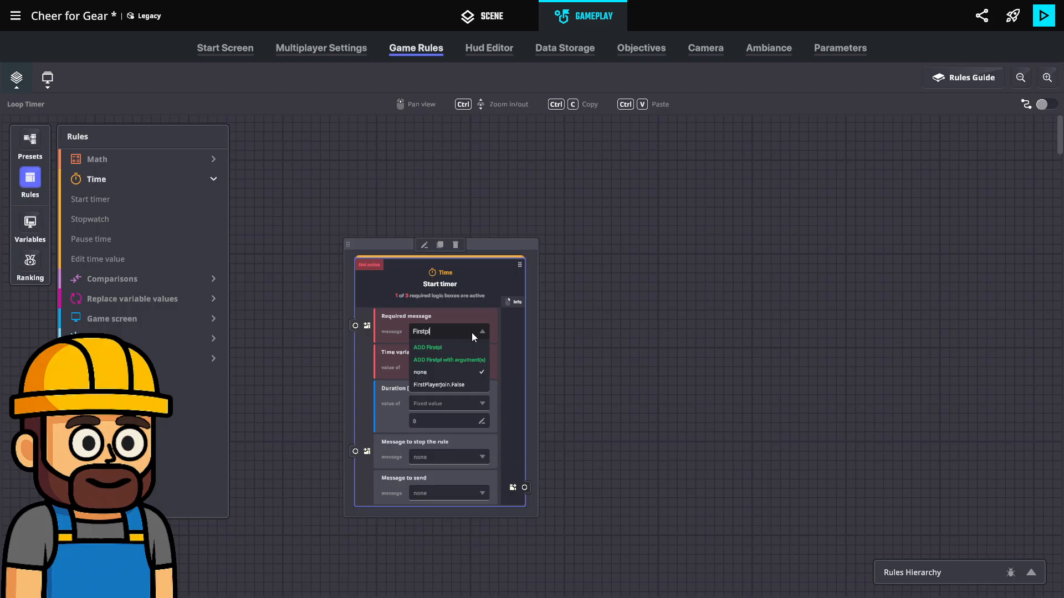
pyautogui.click(451, 385)
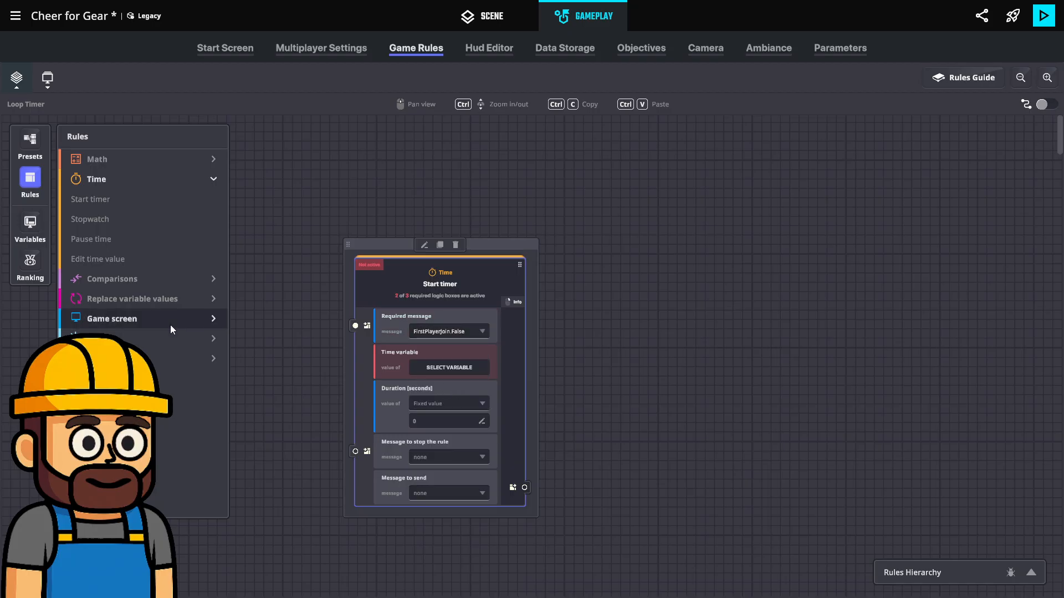
pyautogui.click(427, 367)
pyautogui.click(75, 220)
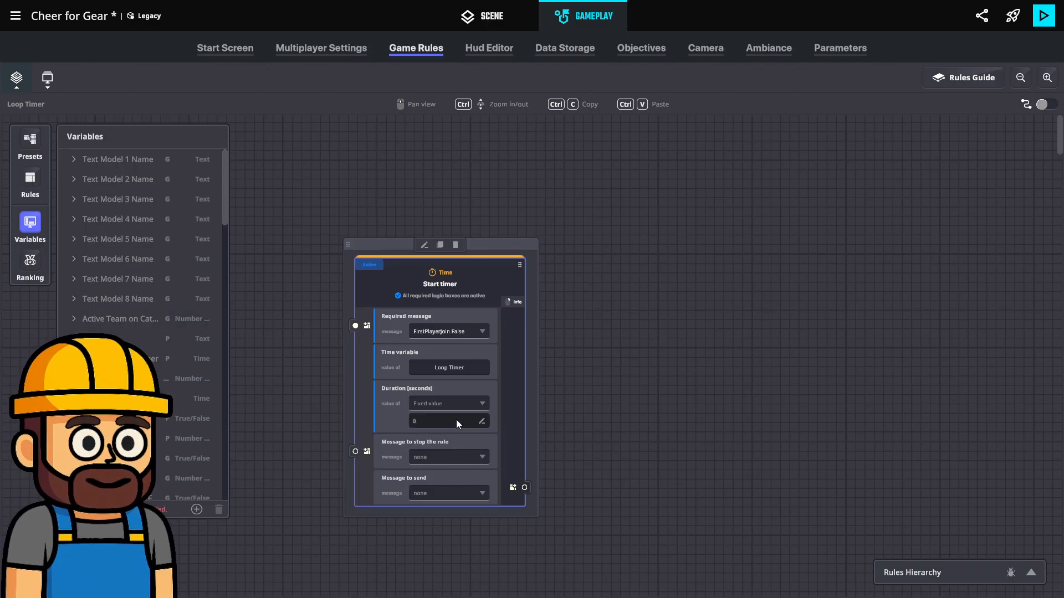
# Set the Start timer rule's duration to a fixed value of 120 seconds
pyautogui.click(424, 419)
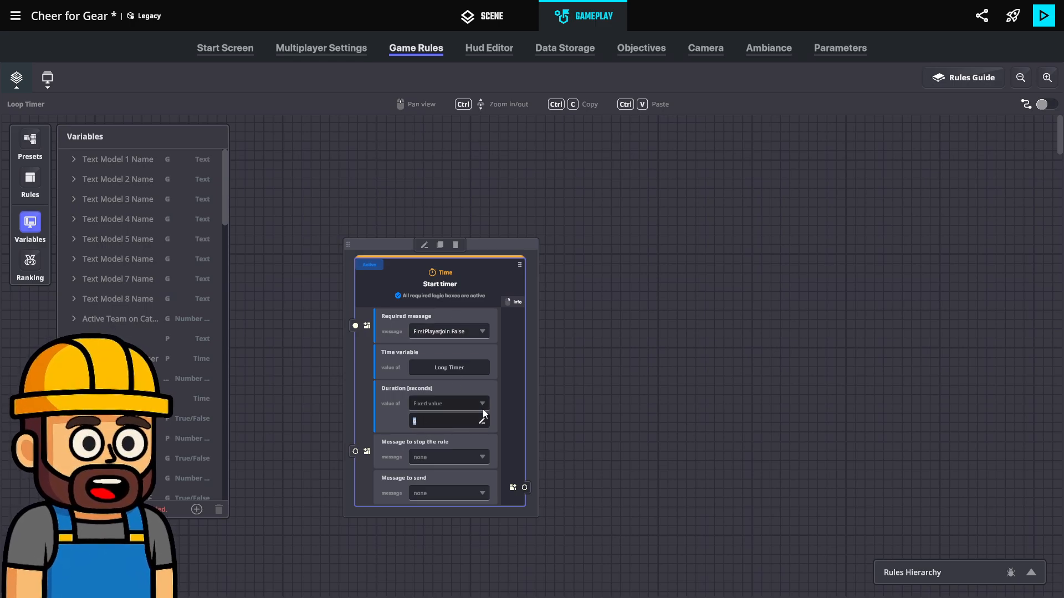
pyautogui.write('120')
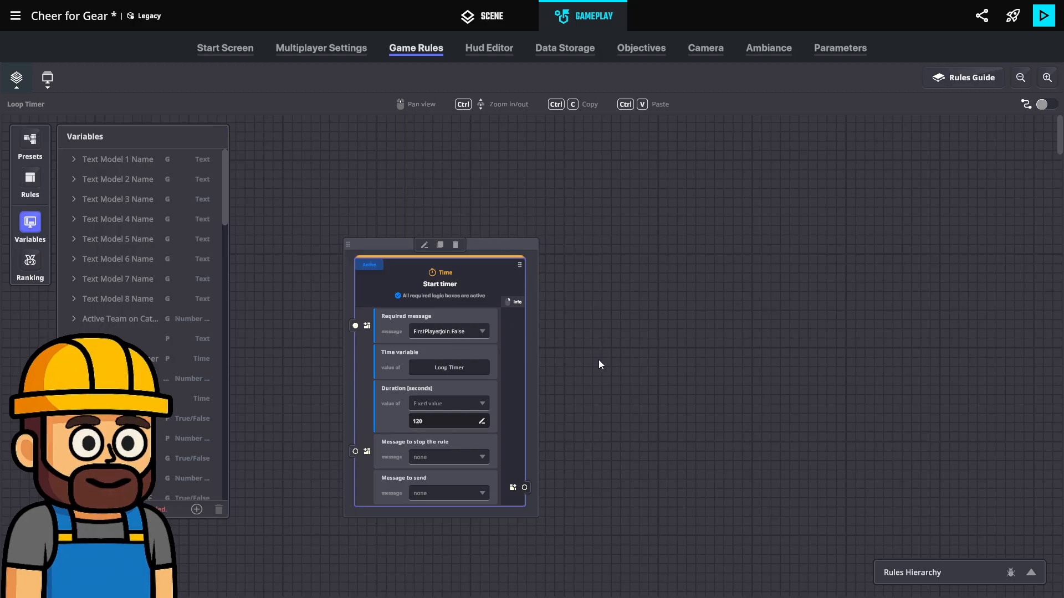
pyautogui.click(599, 361)
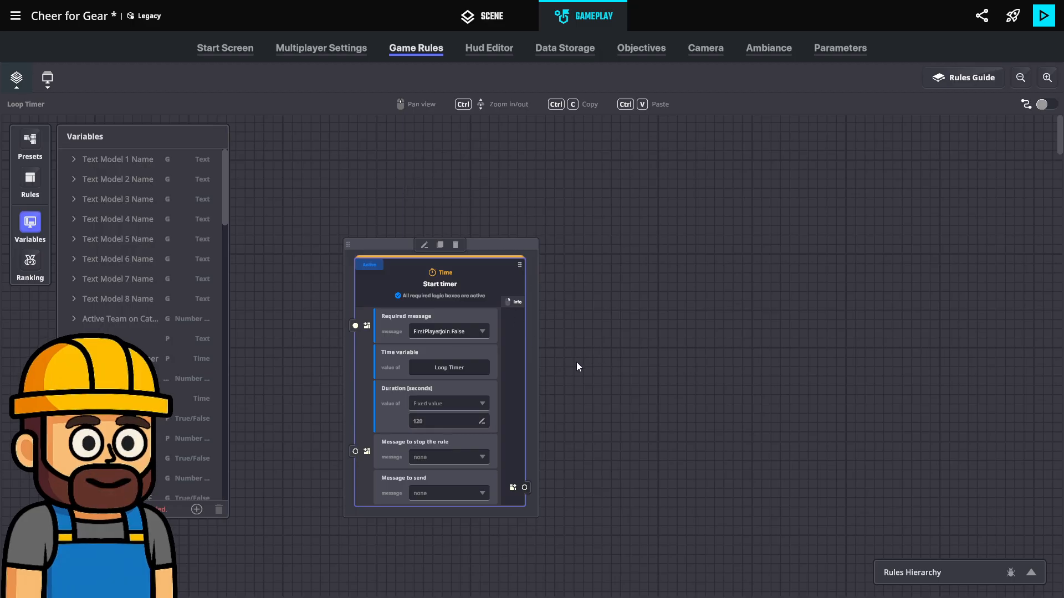
# Create the new message Timer.Loop.0 and assign it as the Start timer rule's message to send
pyautogui.click(436, 490)
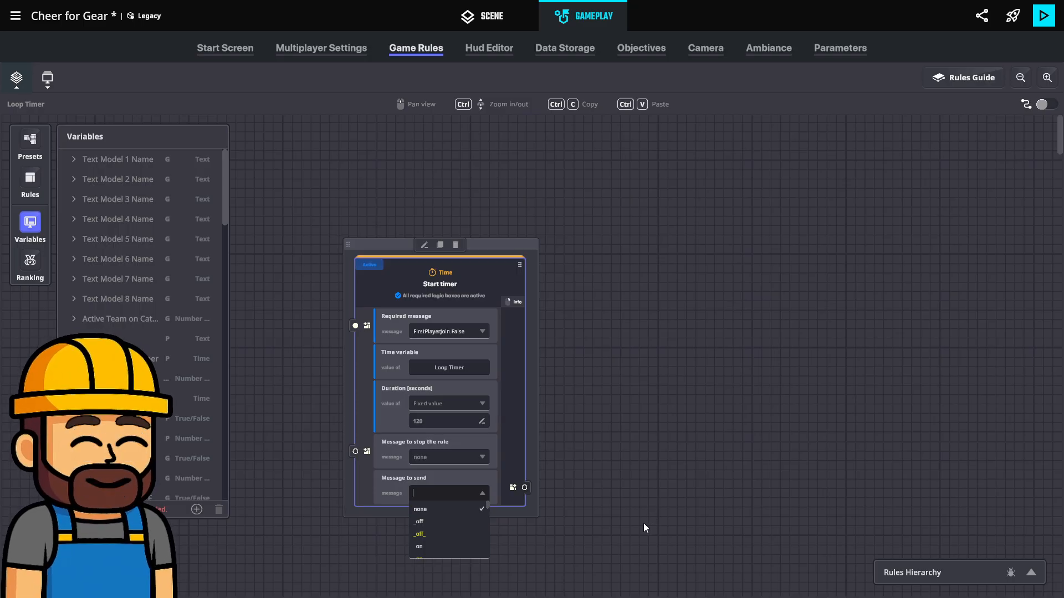
pyautogui.write('Loop')
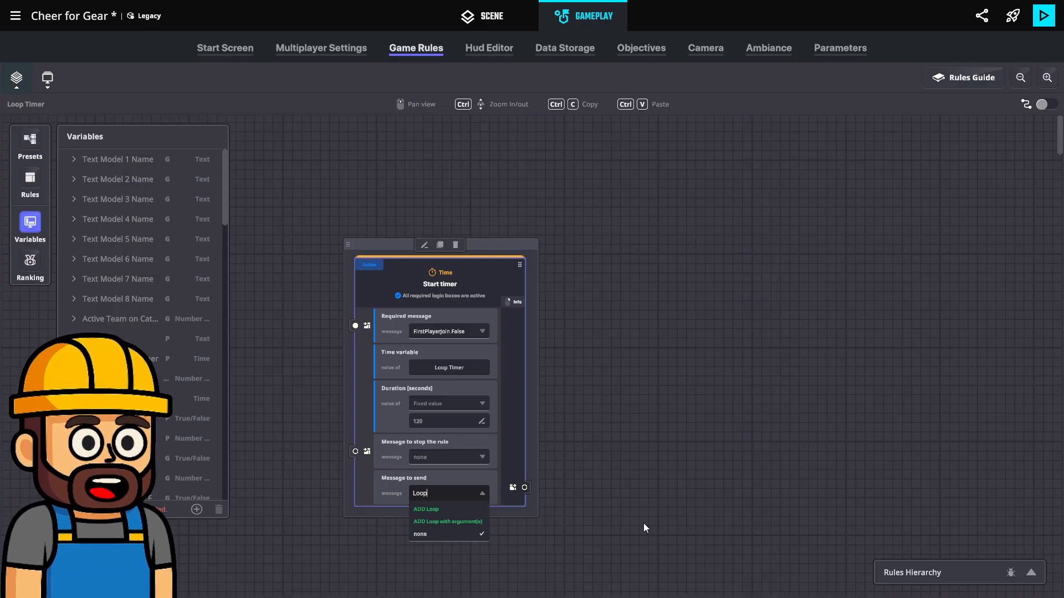
pyautogui.write('.Timer.')
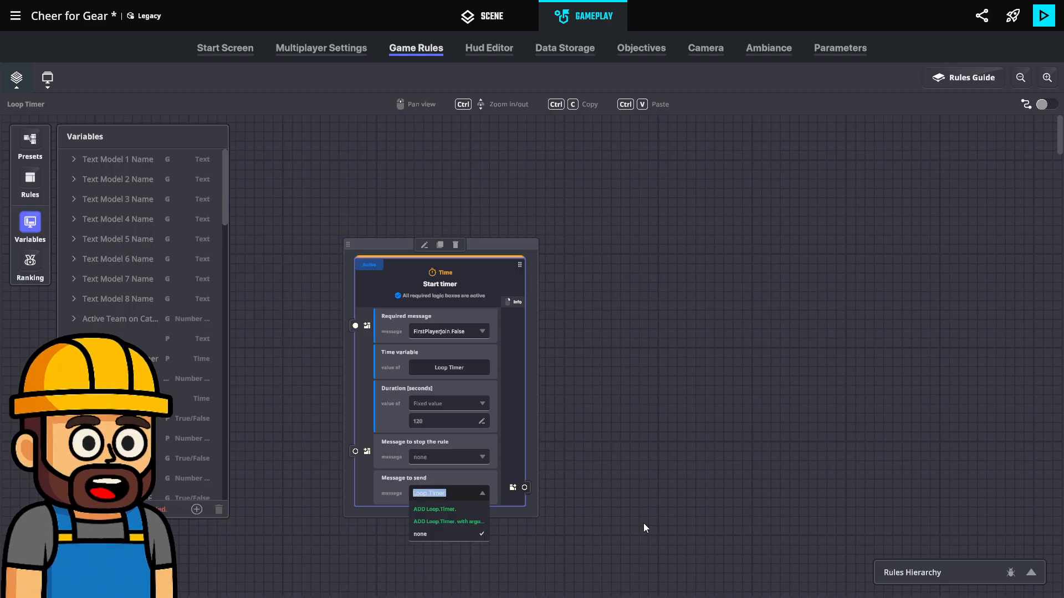
pyautogui.hotkey('ctrl', 'a')
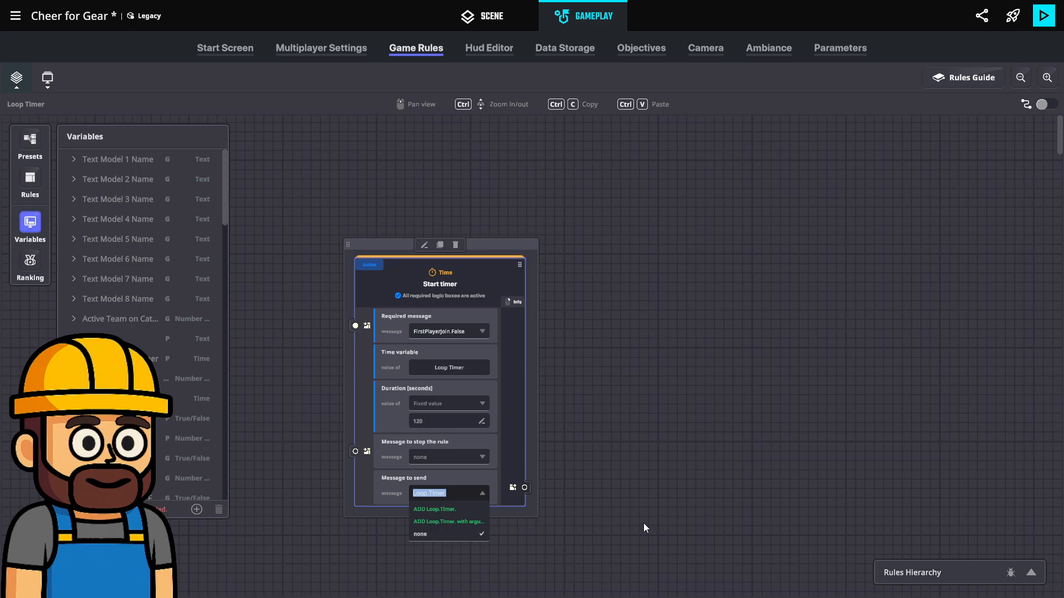
pyautogui.write('Timer')
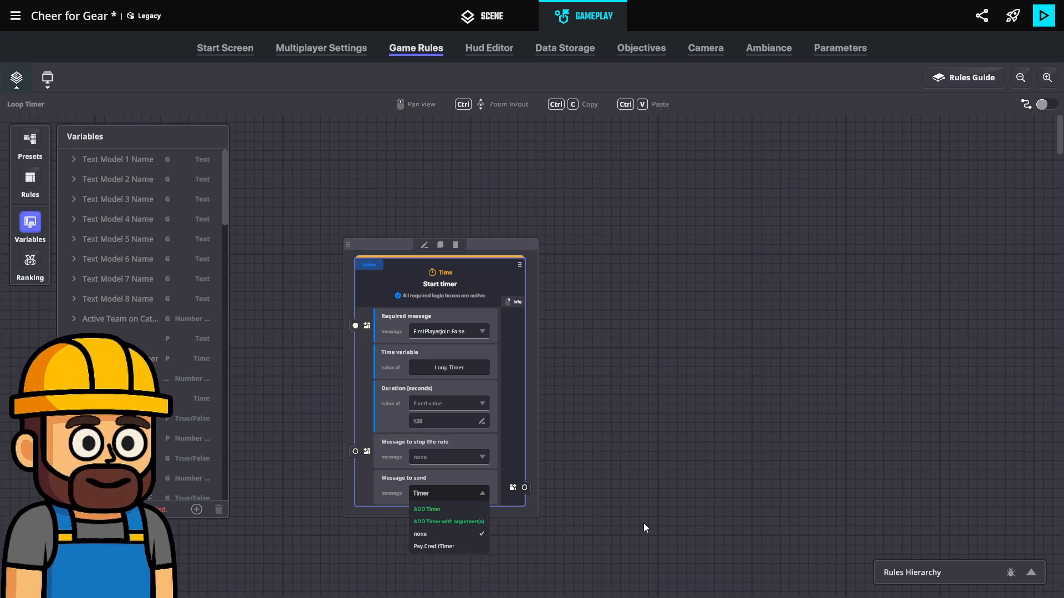
pyautogui.write('.Loop')
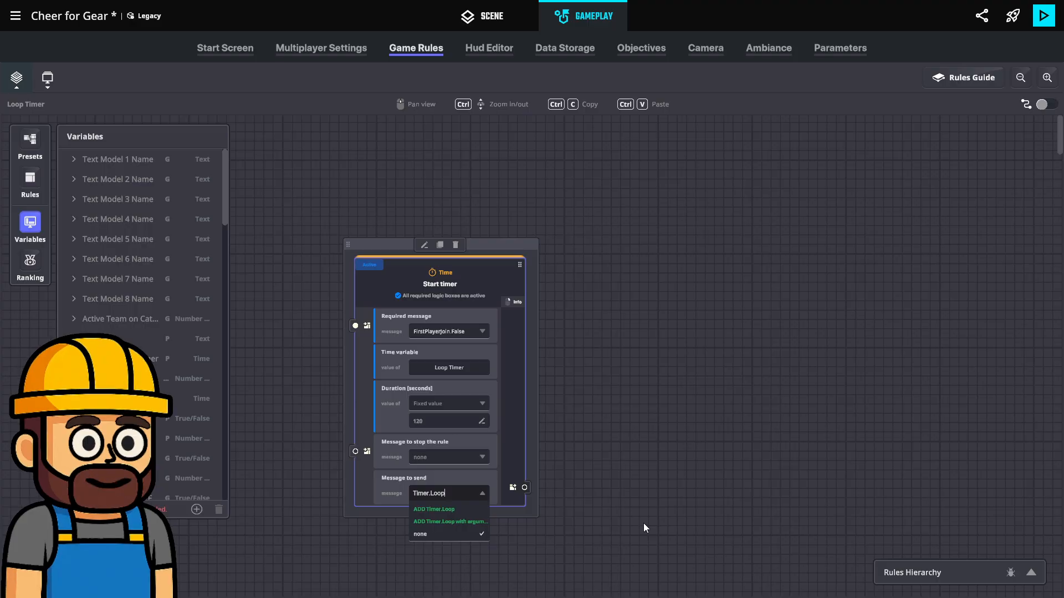
pyautogui.write('.0')
pyautogui.click(437, 507)
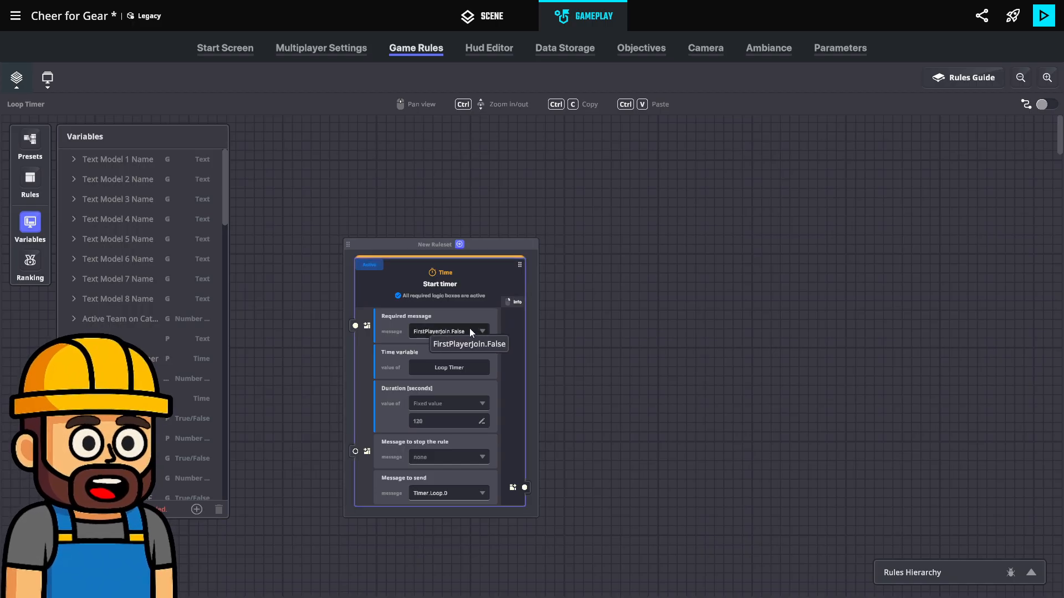
# Rename the Loop Timer board to Loop Timer/Theme Picker and close the board list
pyautogui.scroll(-3, 527, 467)
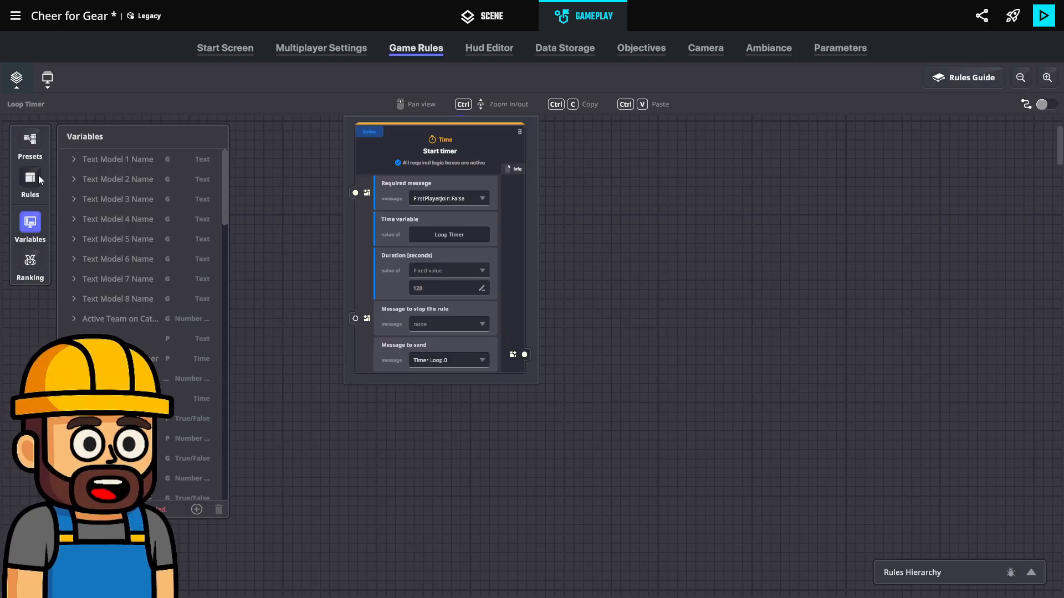
pyautogui.scroll(-10, 133, 273)
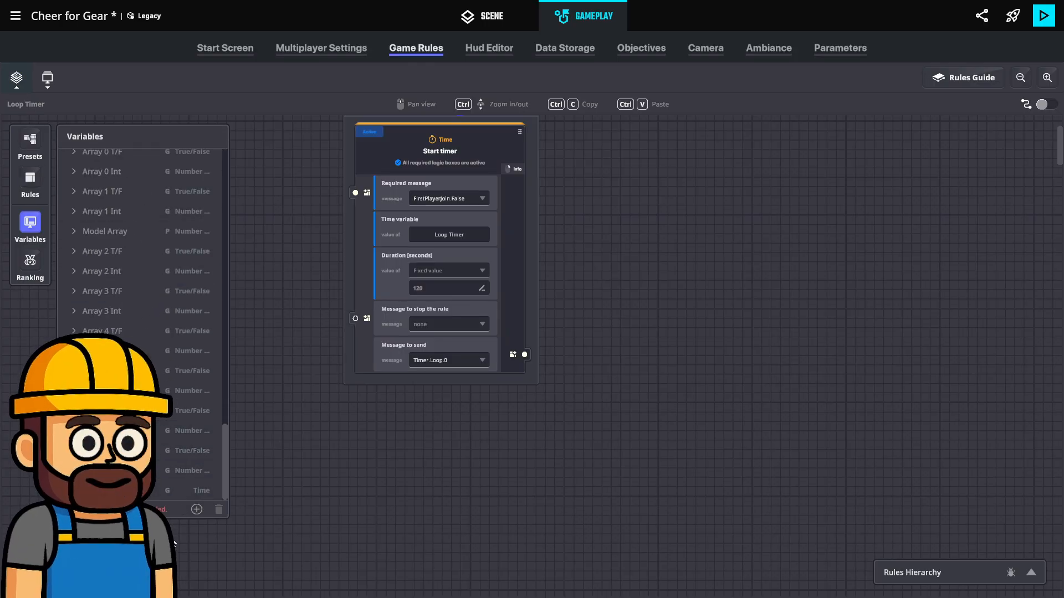
pyautogui.click(17, 85)
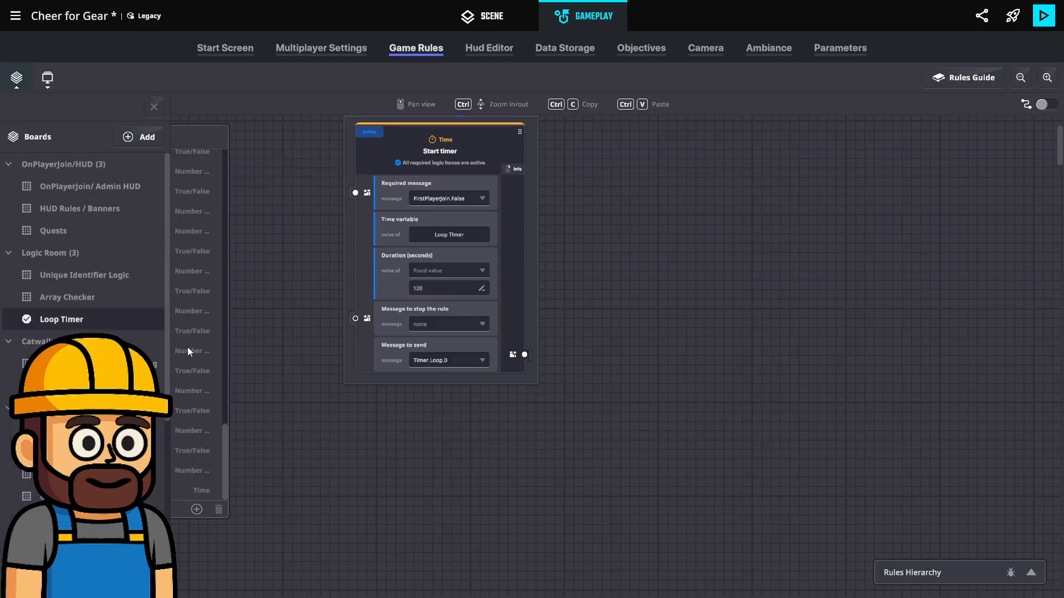
pyautogui.rightClick(83, 322)
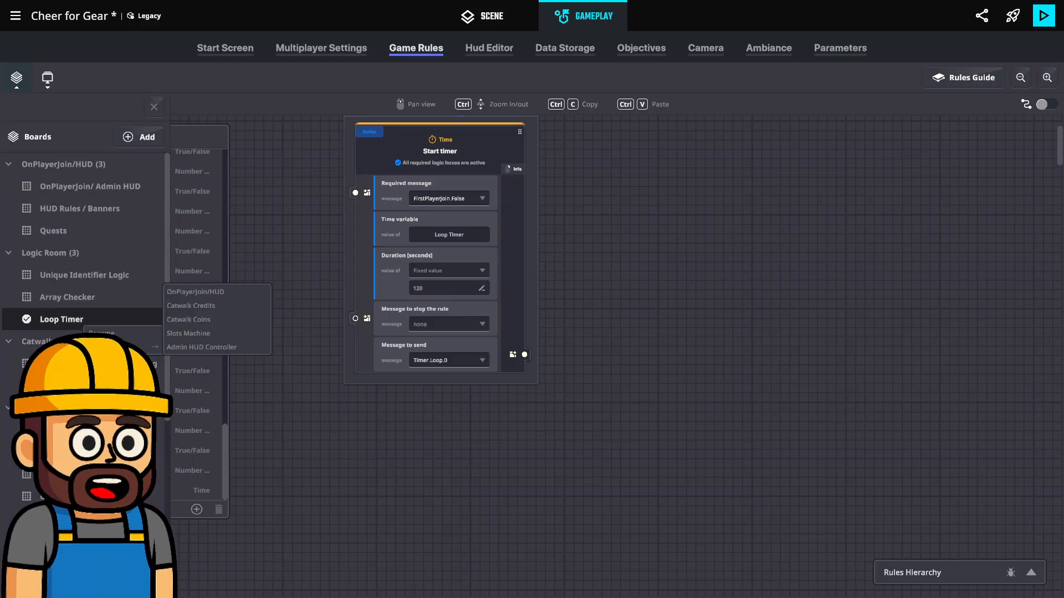
pyautogui.click(139, 334)
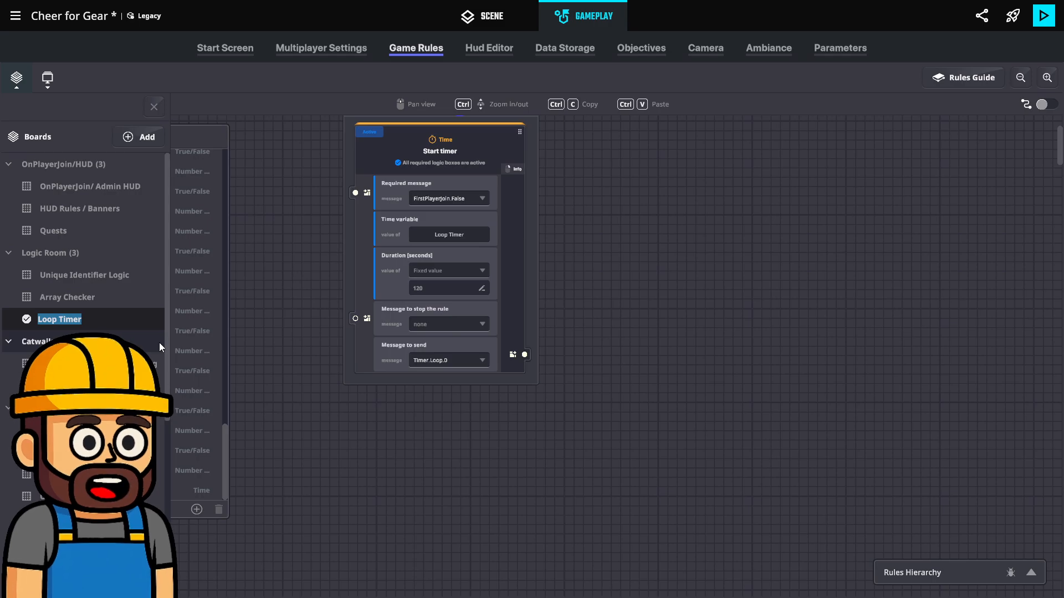
pyautogui.press('Right')
pyautogui.write('/Th')
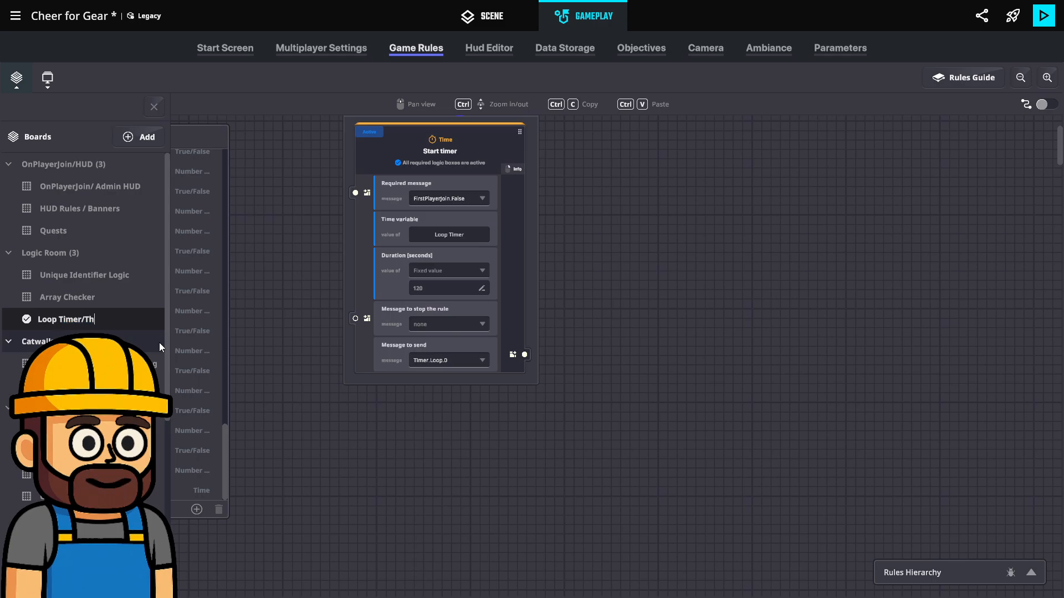
pyautogui.write('eme Picker')
pyautogui.press('Return')
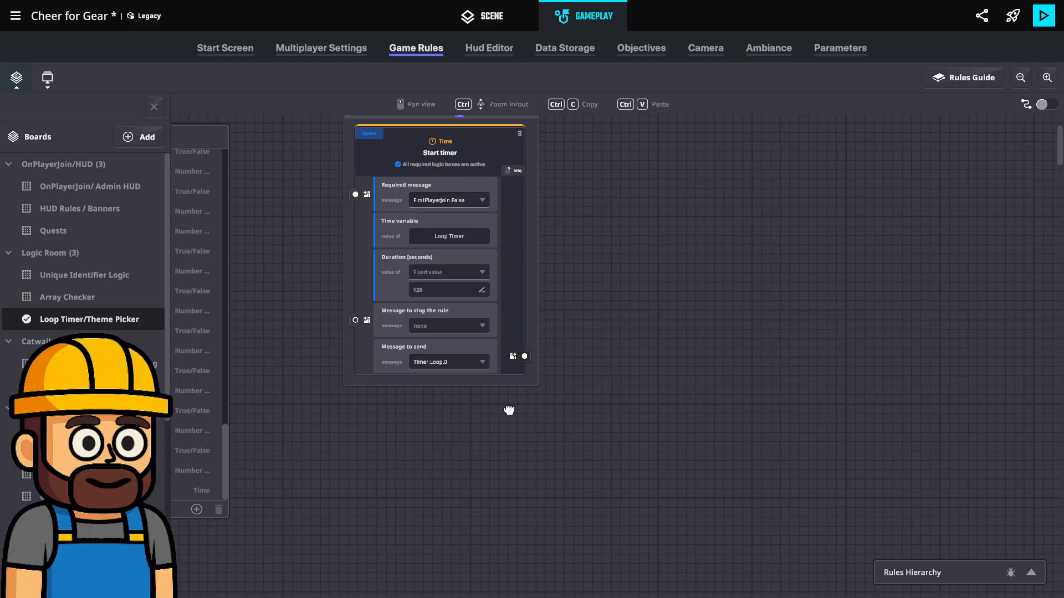
pyautogui.moveTo(513, 411); pyautogui.dragTo(516, 448)
pyautogui.scroll(-1, 517, 447)
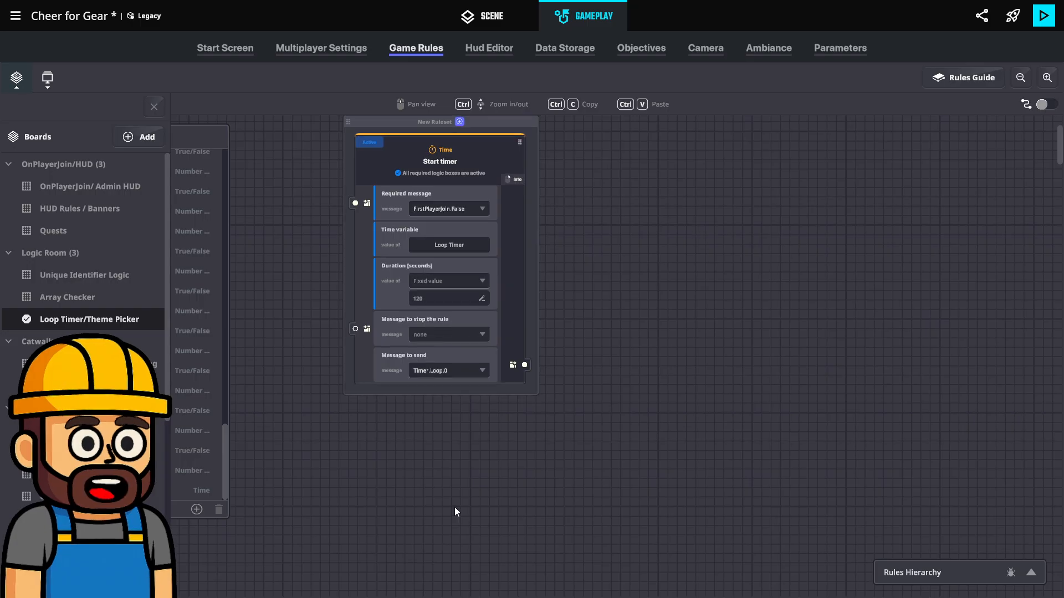
pyautogui.click(152, 107)
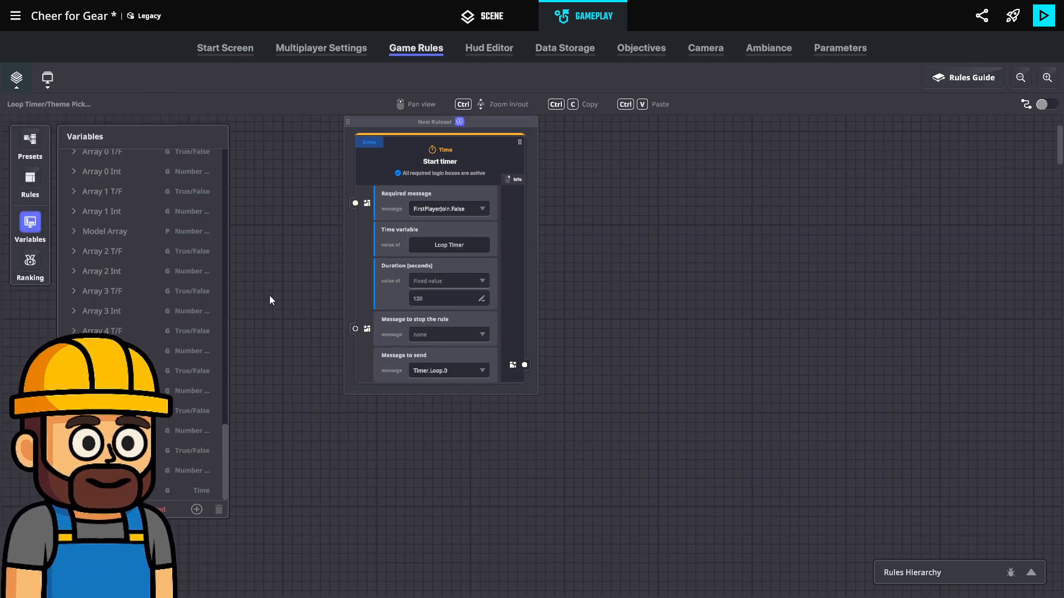
# Create a new global number variable named Theme Picker and close the variable list
pyautogui.click(196, 510)
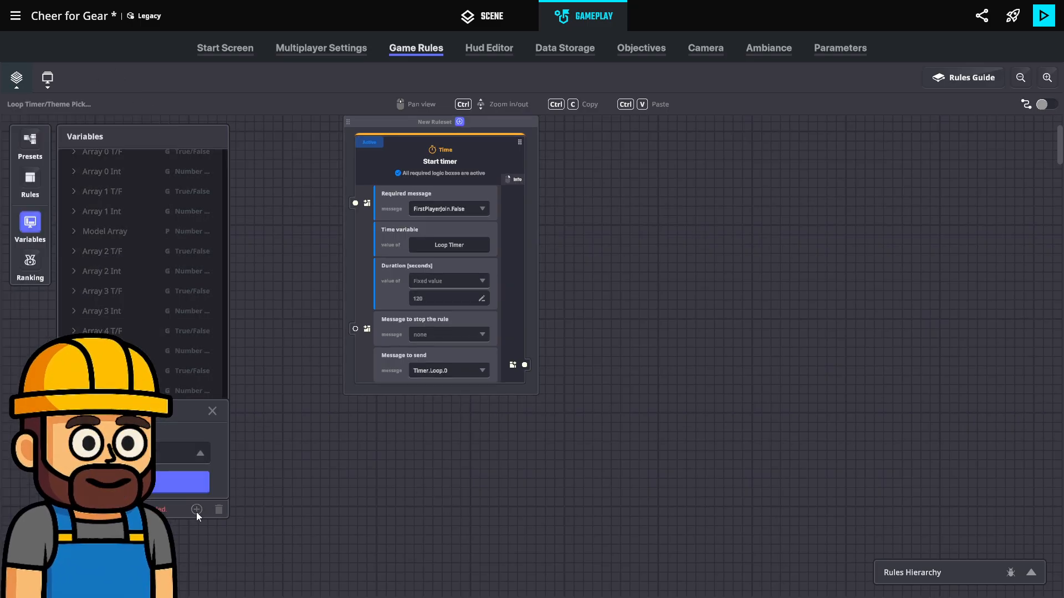
pyautogui.click(164, 472)
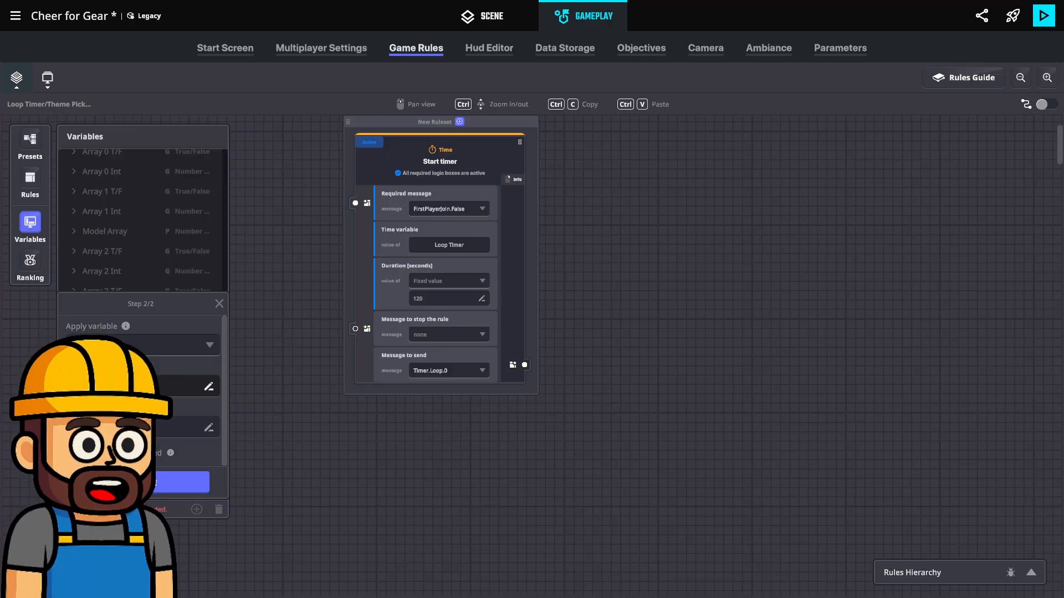
pyautogui.click(161, 484)
pyautogui.click(30, 224)
# Add a Roll a random number rule and place its ruleset directly beneath the Start timer ruleset
pyautogui.scroll(-2, 344, 466)
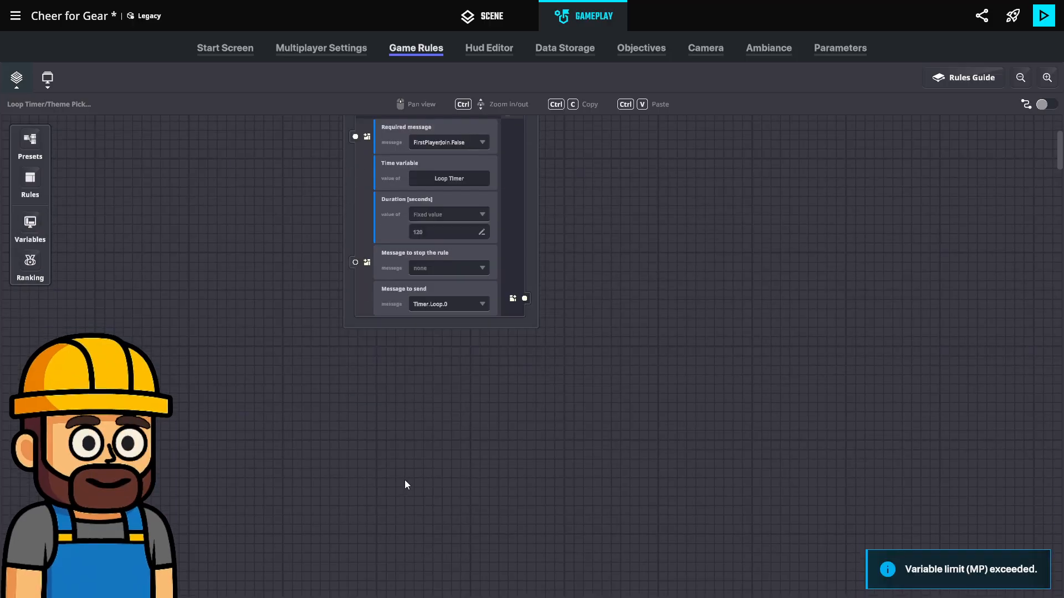
pyautogui.click(31, 178)
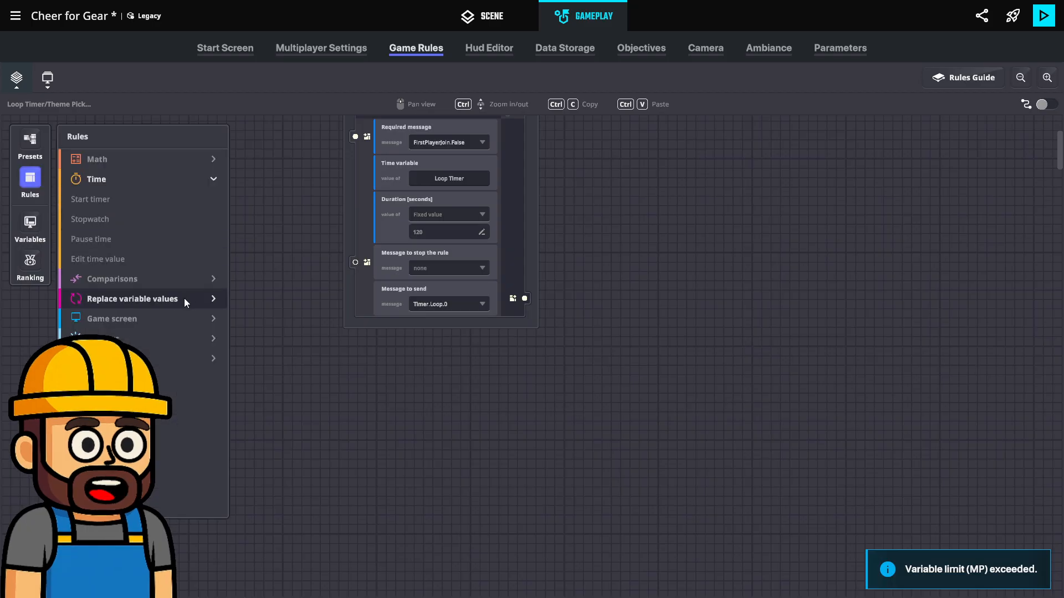
pyautogui.click(119, 299)
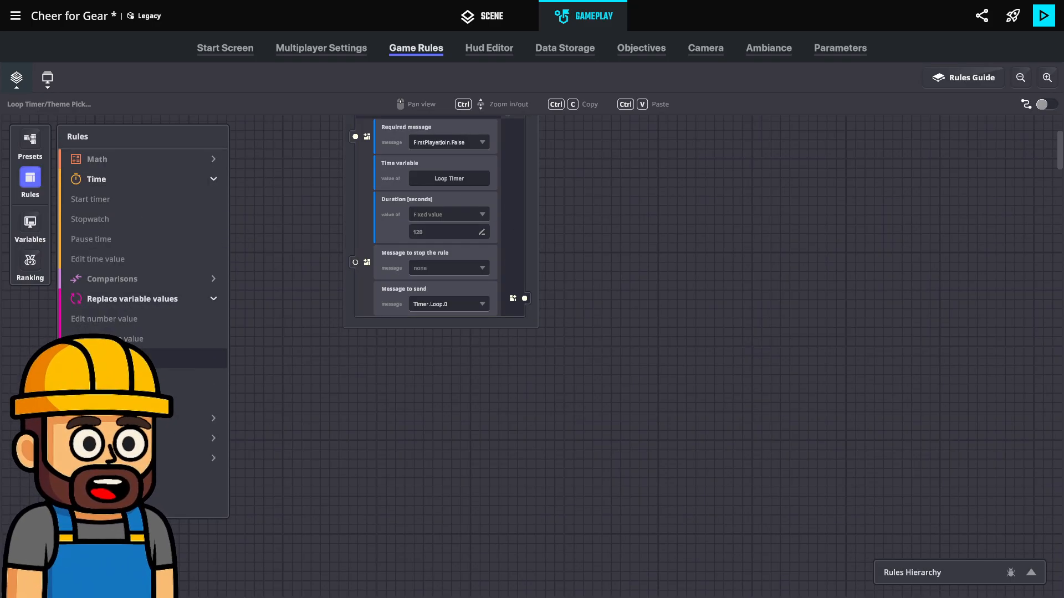
pyautogui.click(199, 398)
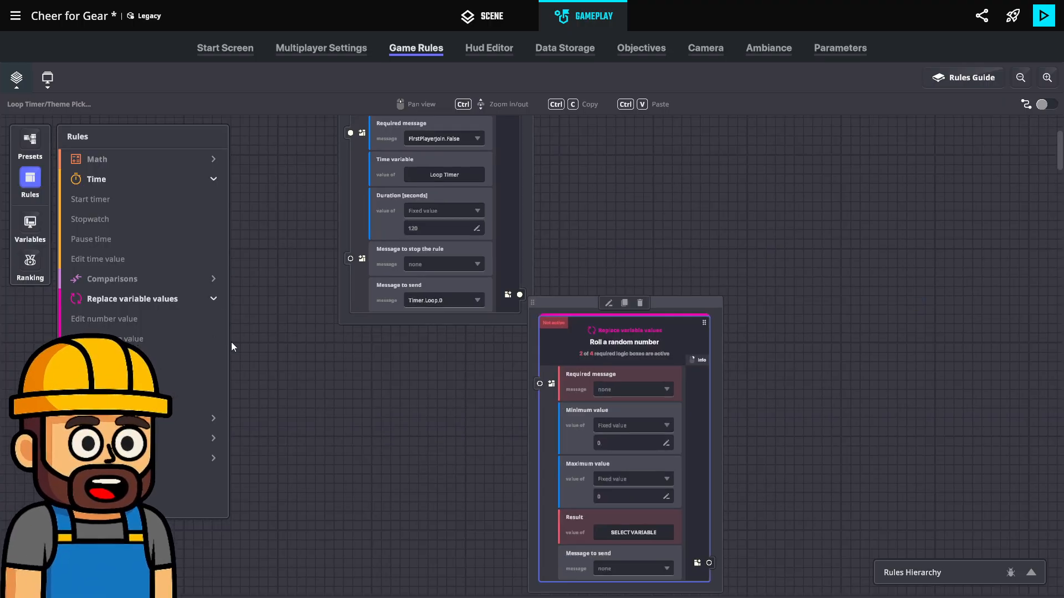
pyautogui.moveTo(472, 226); pyautogui.dragTo(280, 264)
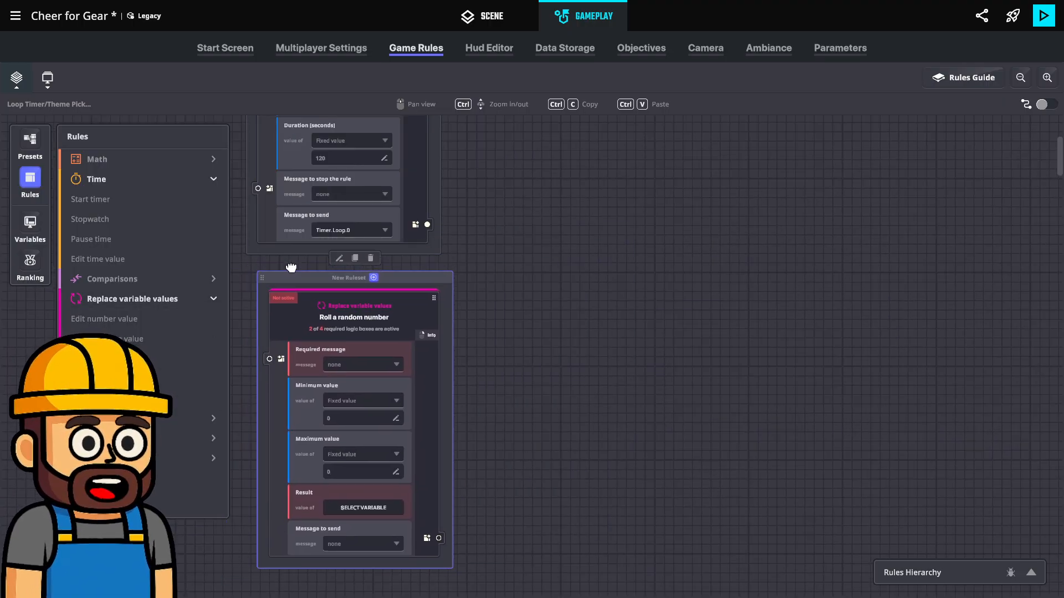
# Set the random number rule's required message to FirstPlayerJoin.False and its minimum value to the Theme Picker variable
pyautogui.click(345, 359)
pyautogui.write('First')
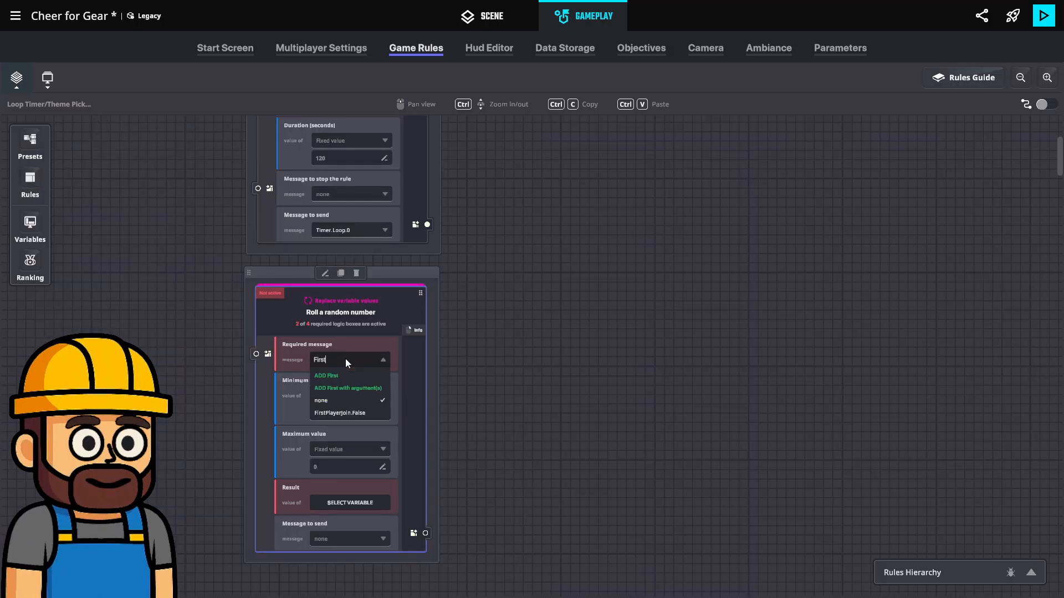
pyautogui.click(361, 416)
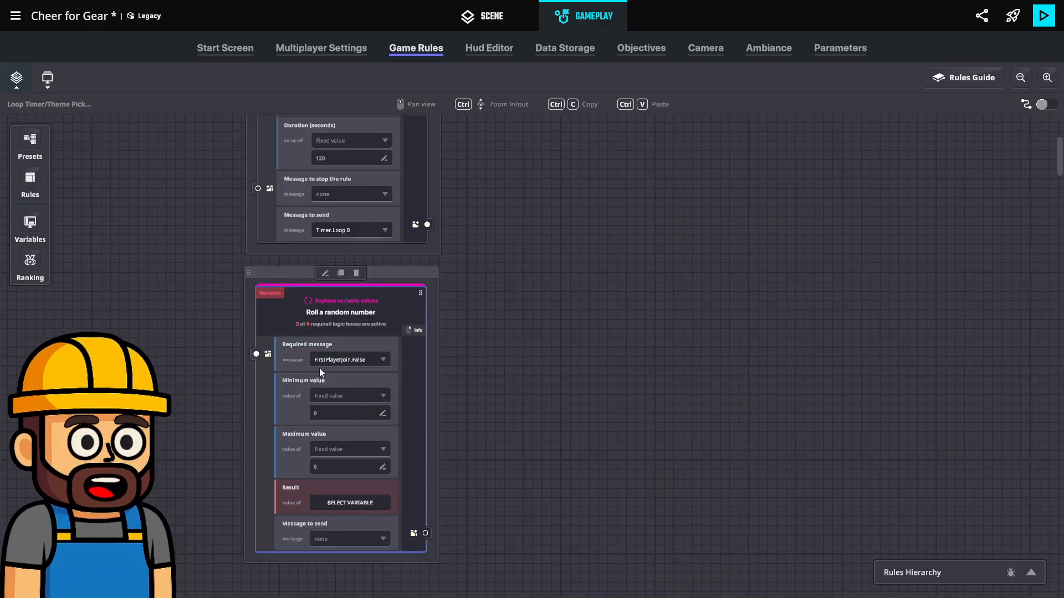
pyautogui.click(338, 402)
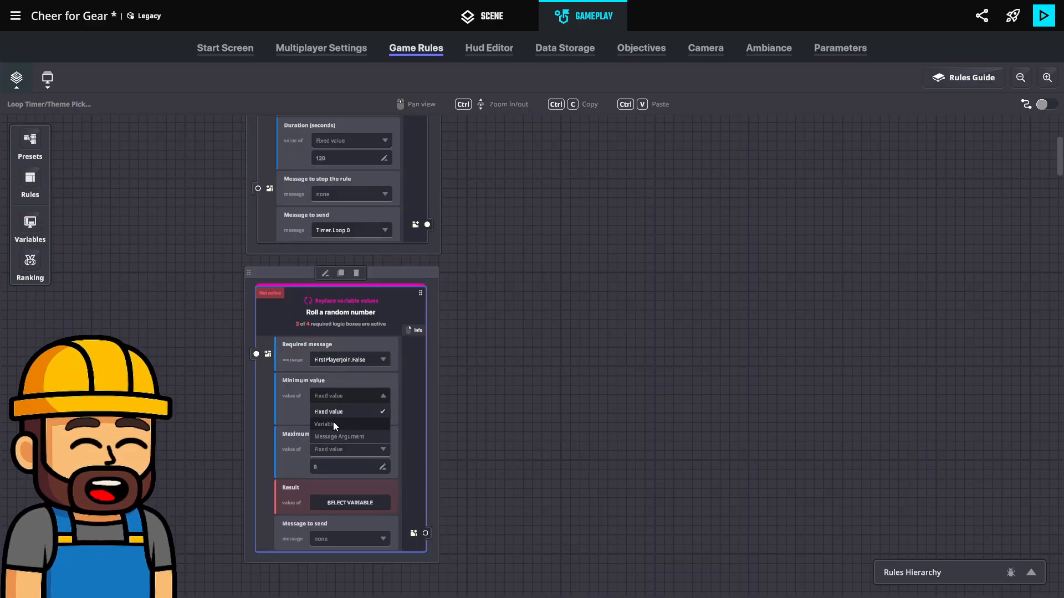
pyautogui.click(334, 423)
pyautogui.click(349, 413)
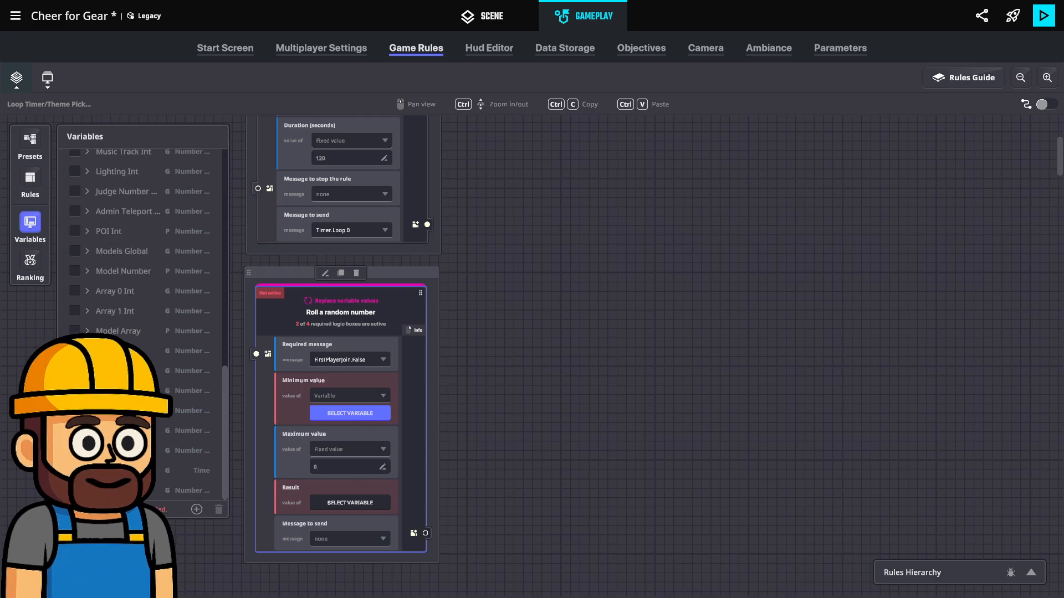
pyautogui.click(75, 491)
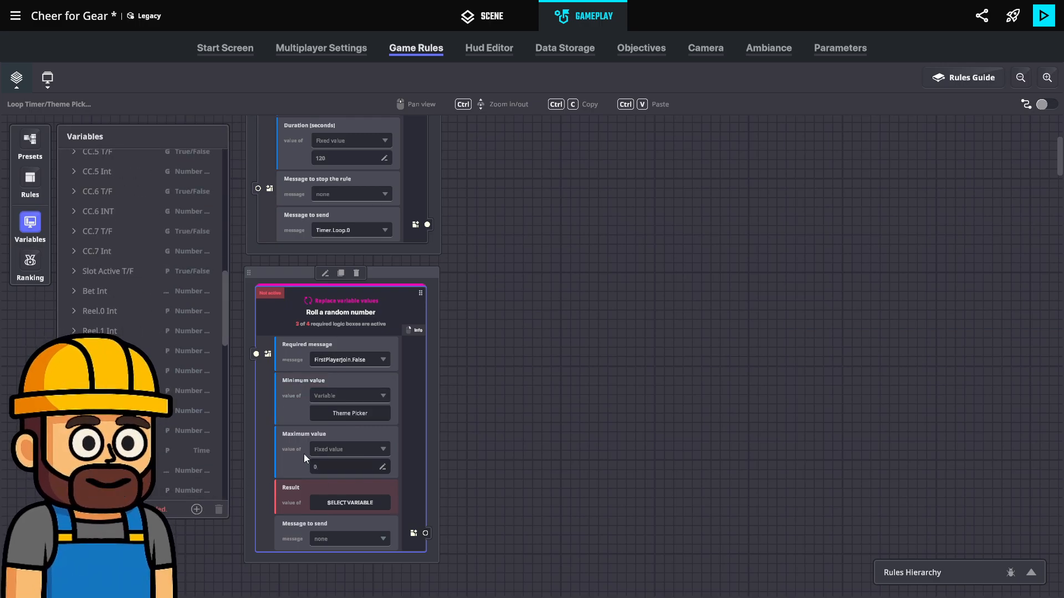
# Set the random number rule's maximum to a fixed value of 3 and store the result in Theme Picker
pyautogui.click(331, 470)
pyautogui.write('3')
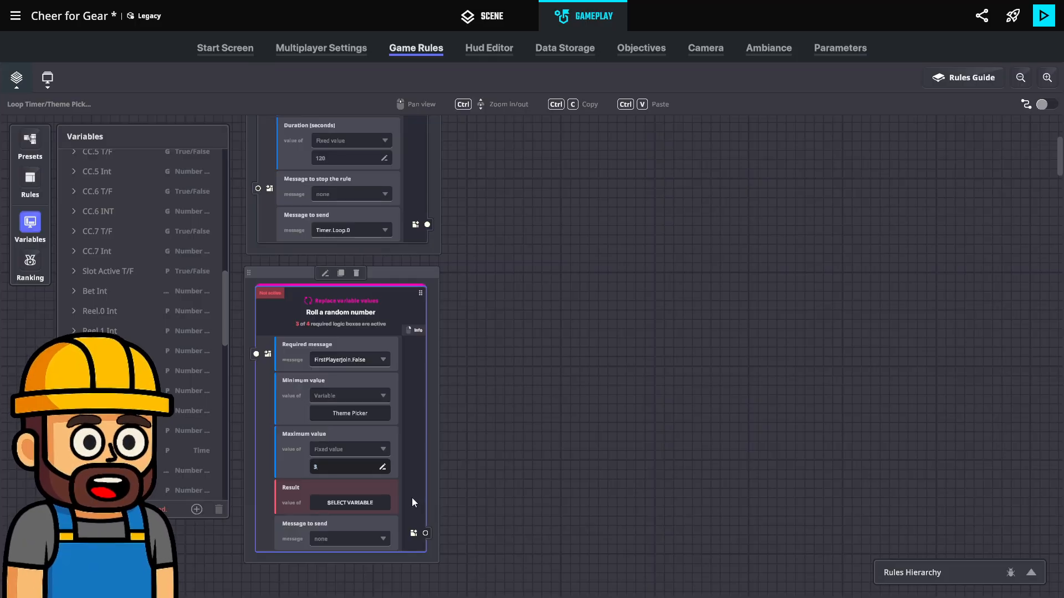
pyautogui.click(349, 501)
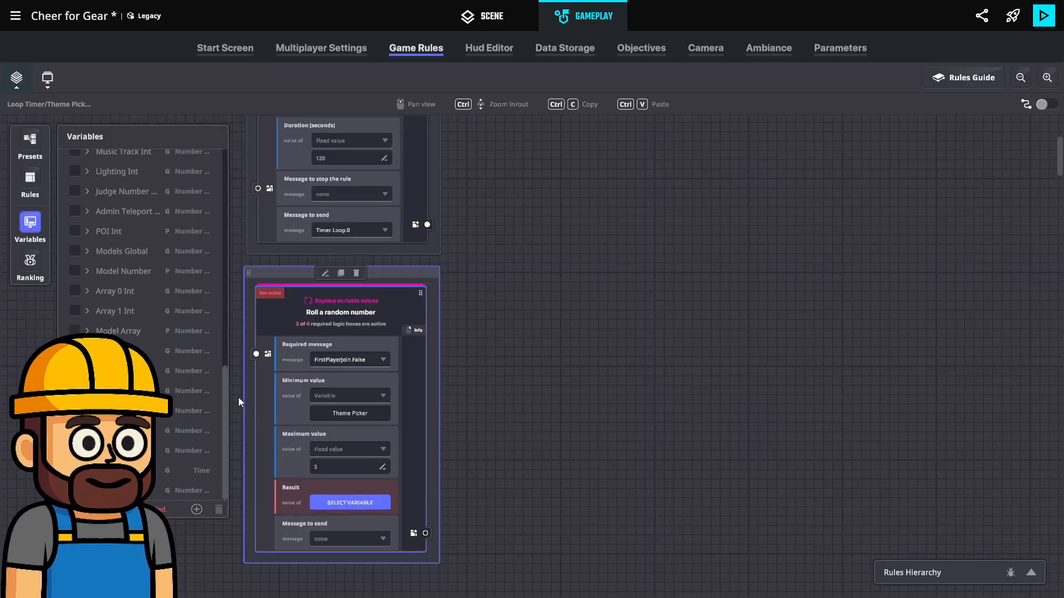
pyautogui.click(75, 491)
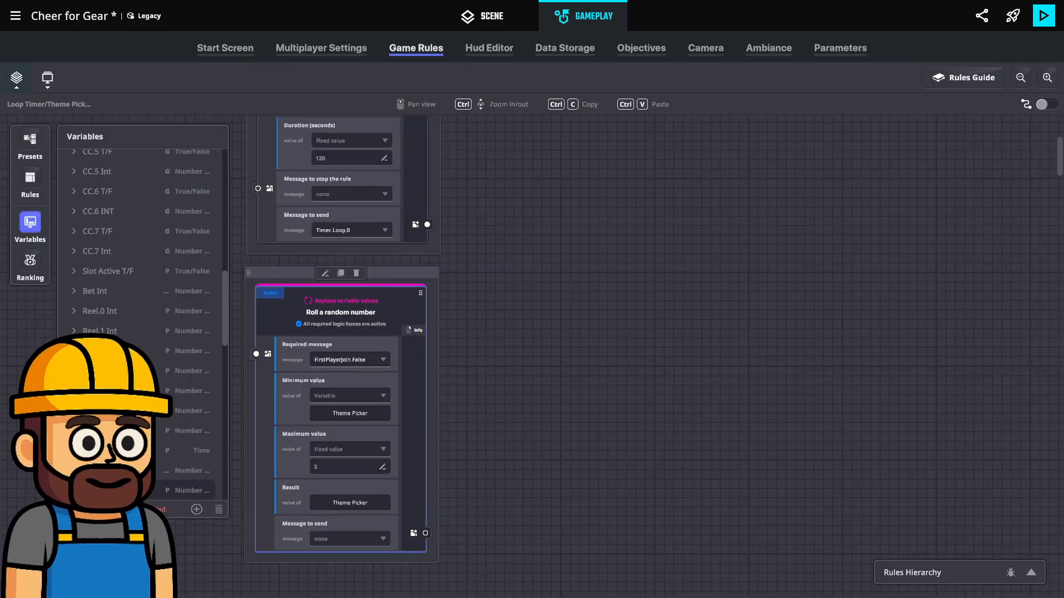
# Create the new message Theme.Check and assign it as the random number rule's message to send
pyautogui.click(350, 535)
pyautogui.write('T')
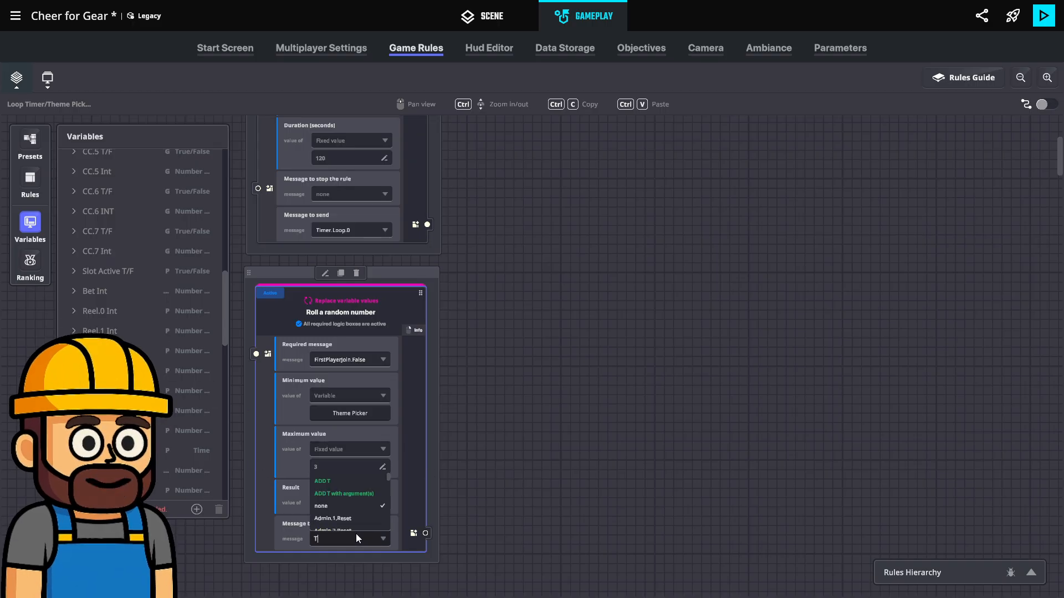
pyautogui.write('heme.Check')
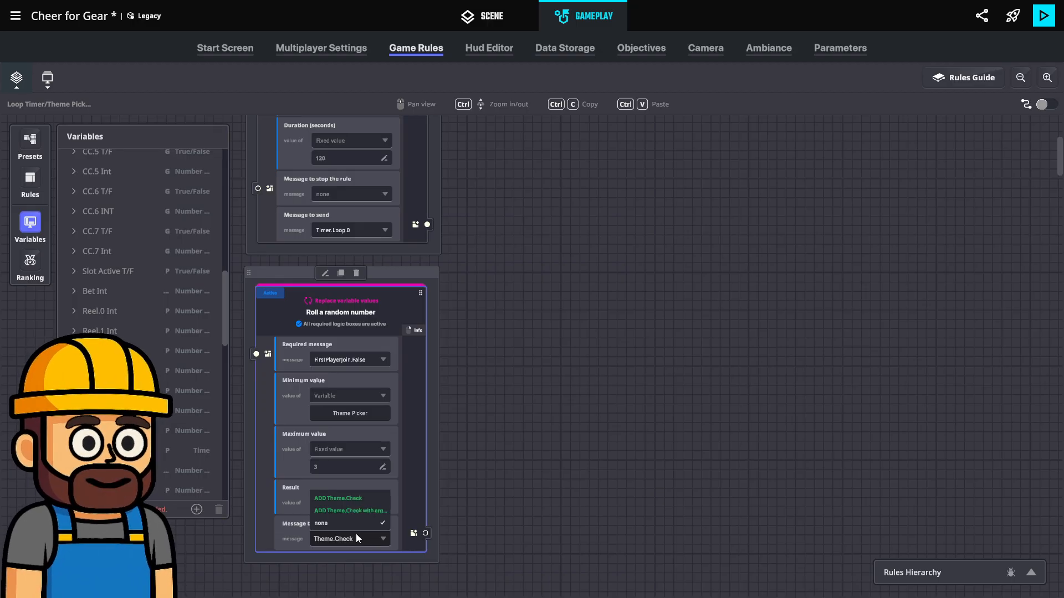
pyautogui.click(365, 497)
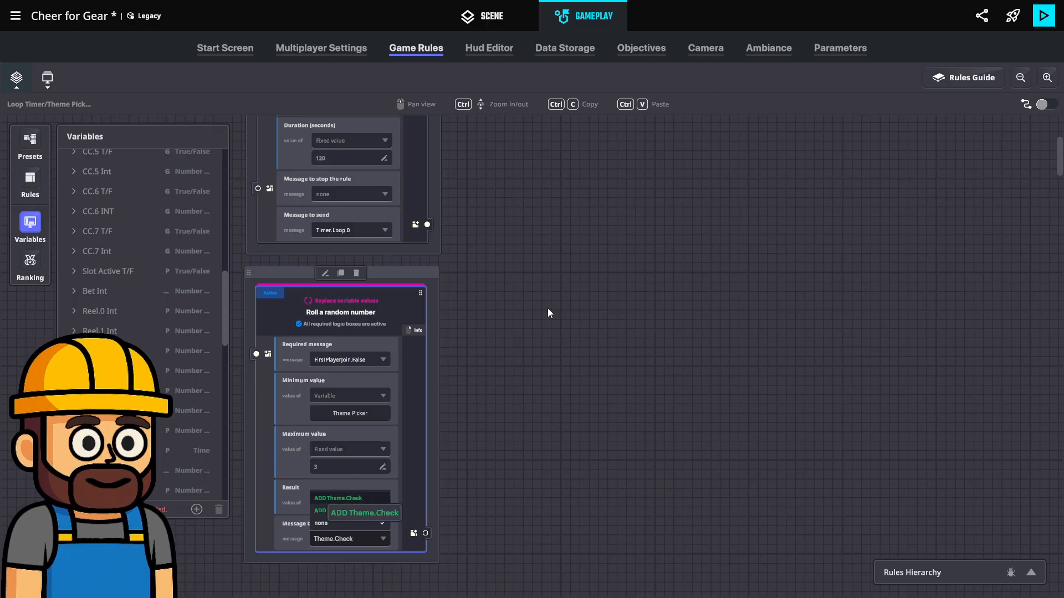
# Add a Compare numbers rule to the ruleset containing the random number rule
pyautogui.click(360, 272)
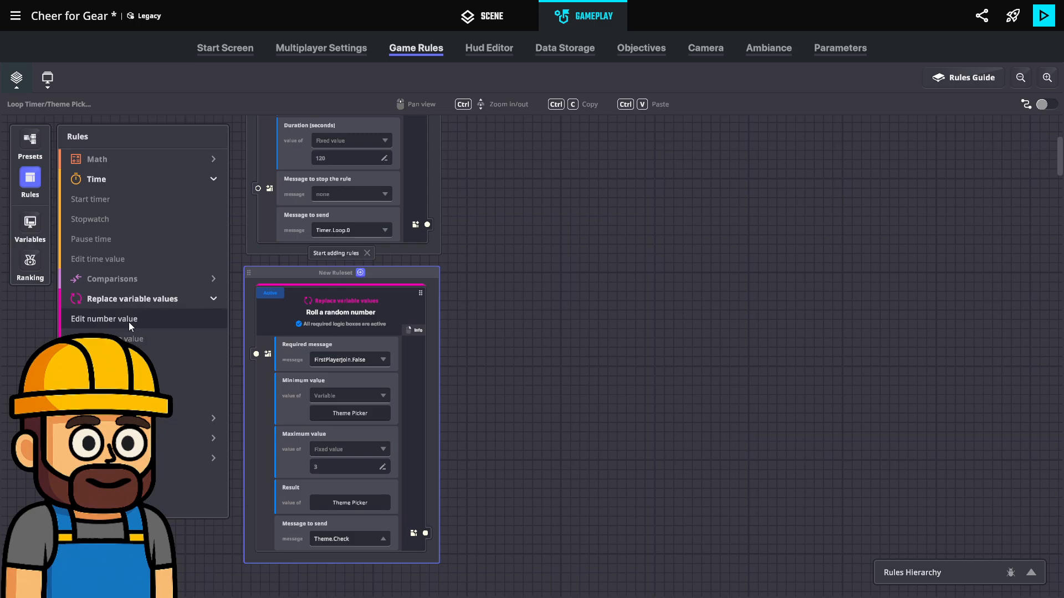
pyautogui.click(140, 279)
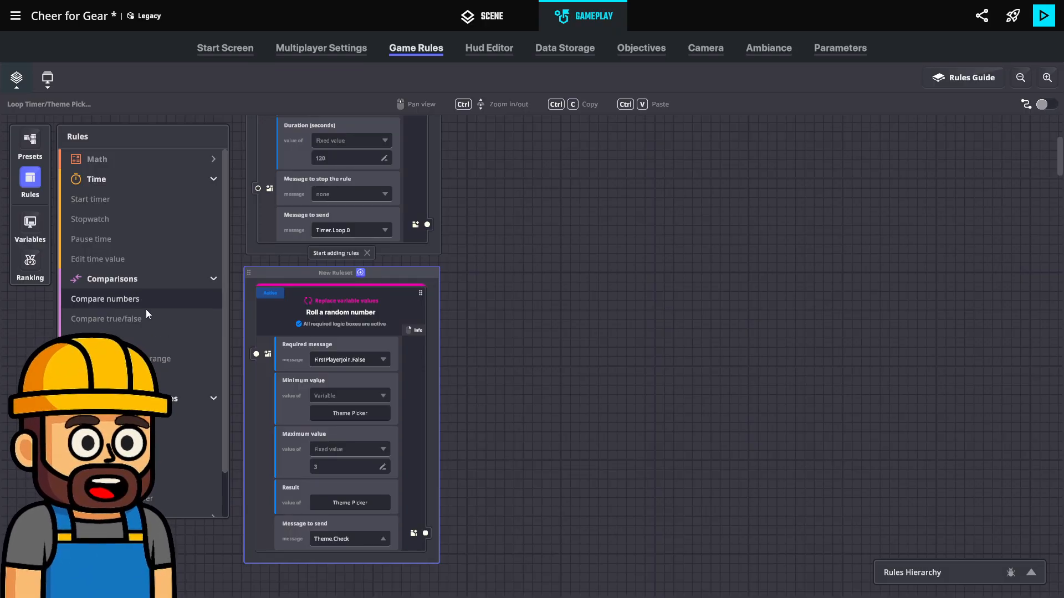
pyautogui.click(111, 300)
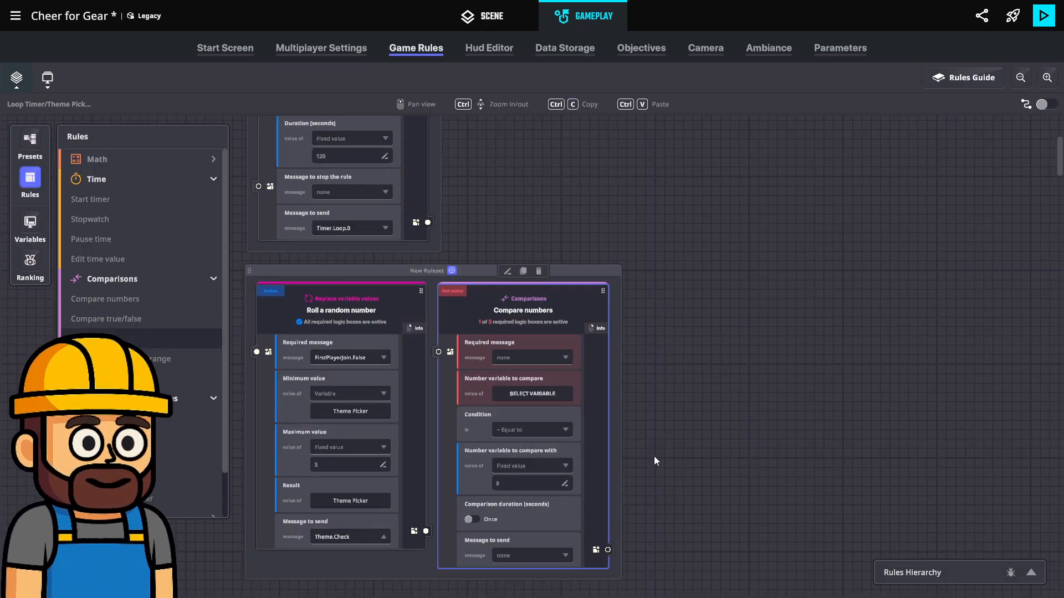
pyautogui.click(33, 178)
# Set the Compare numbers rule's required message to Theme.Check and its number variable to compare to Theme Picker
pyautogui.click(507, 319)
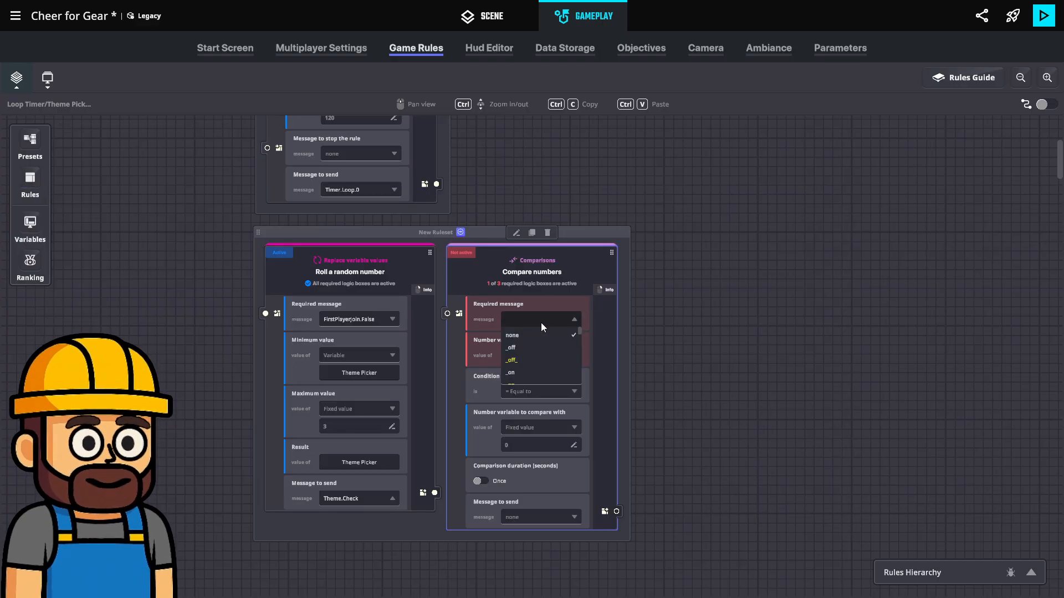
pyautogui.write('Theme.C')
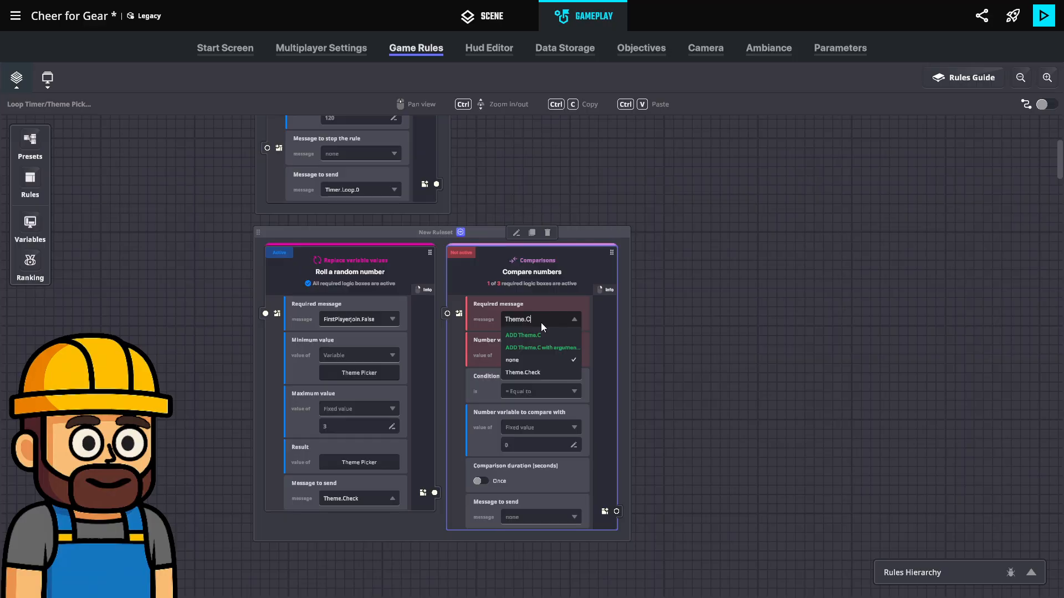
pyautogui.write('heck')
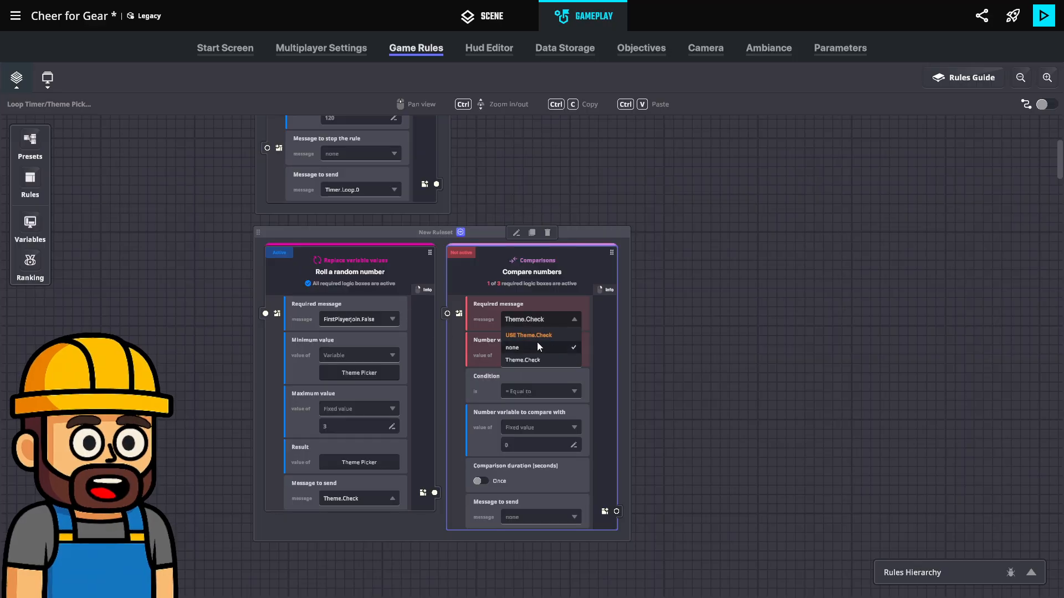
pyautogui.click(545, 335)
pyautogui.click(564, 356)
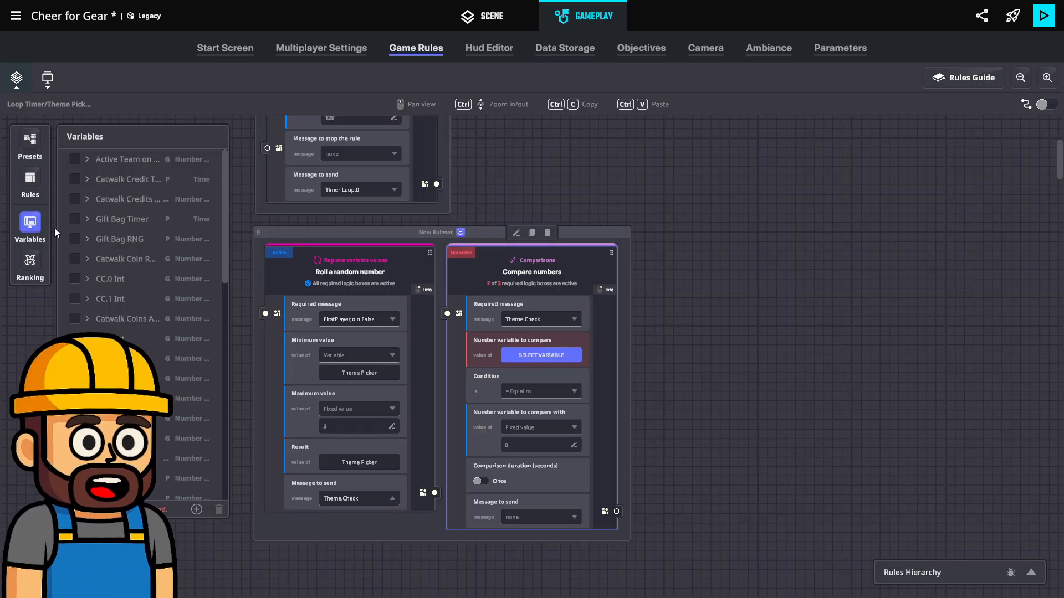
pyautogui.scroll(-10, 131, 300)
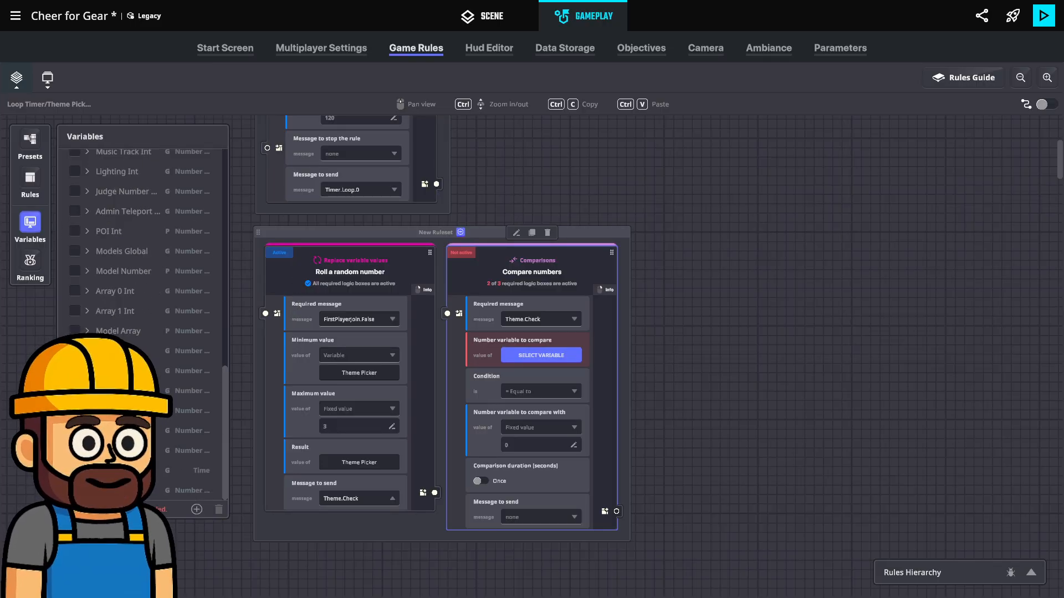
pyautogui.click(118, 490)
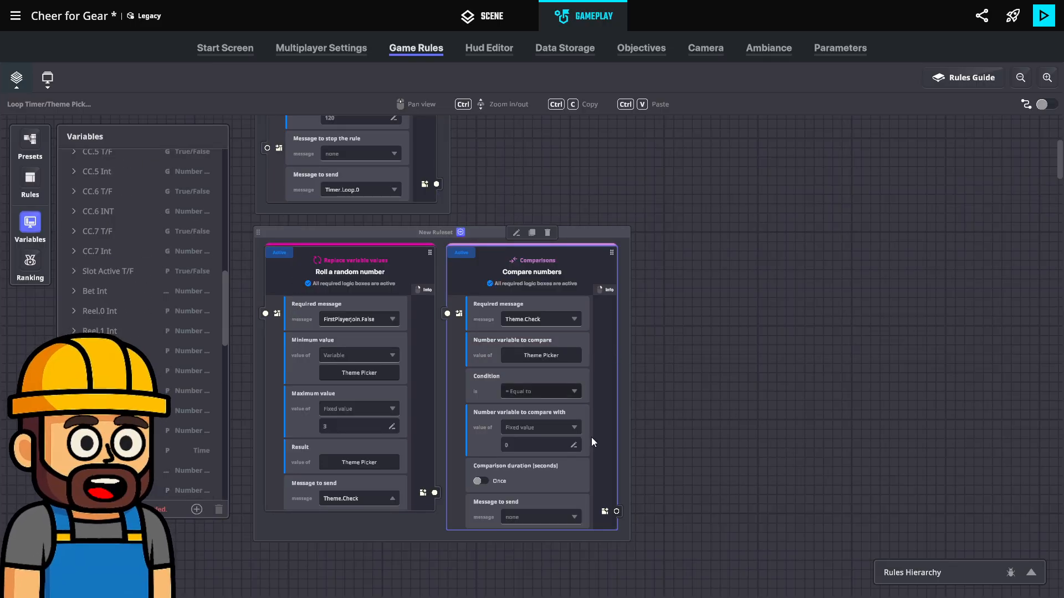
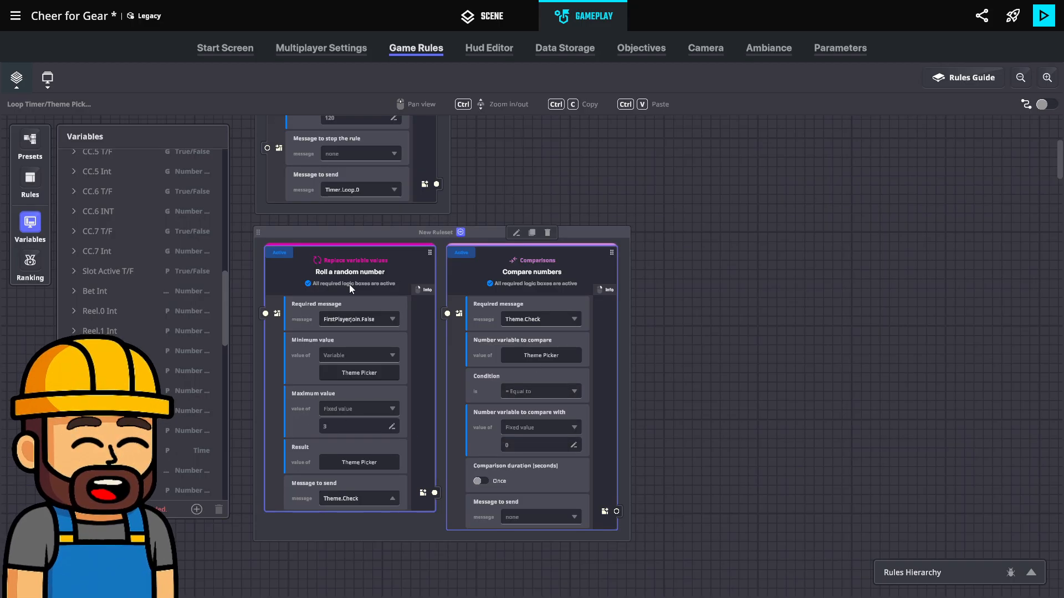
# Set the random number rule's minimum value to a fixed value of 1
pyautogui.click(350, 354)
pyautogui.click(346, 372)
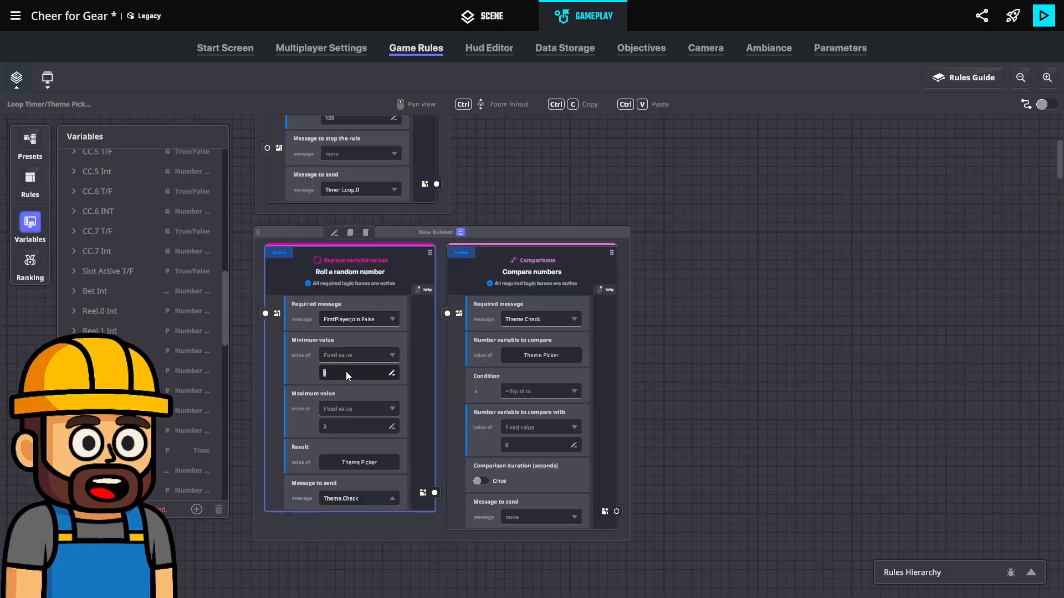
pyautogui.write('1')
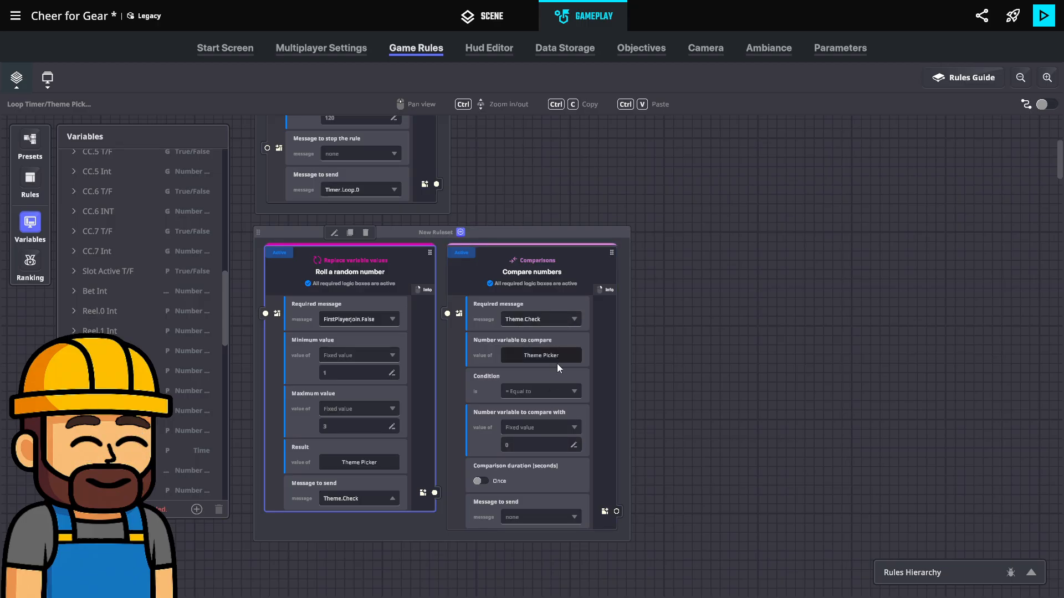
# Compare Theme Picker with a fixed value of 1 and create the message Theme.1 as the Compare numbers rule's message to send
pyautogui.click(530, 447)
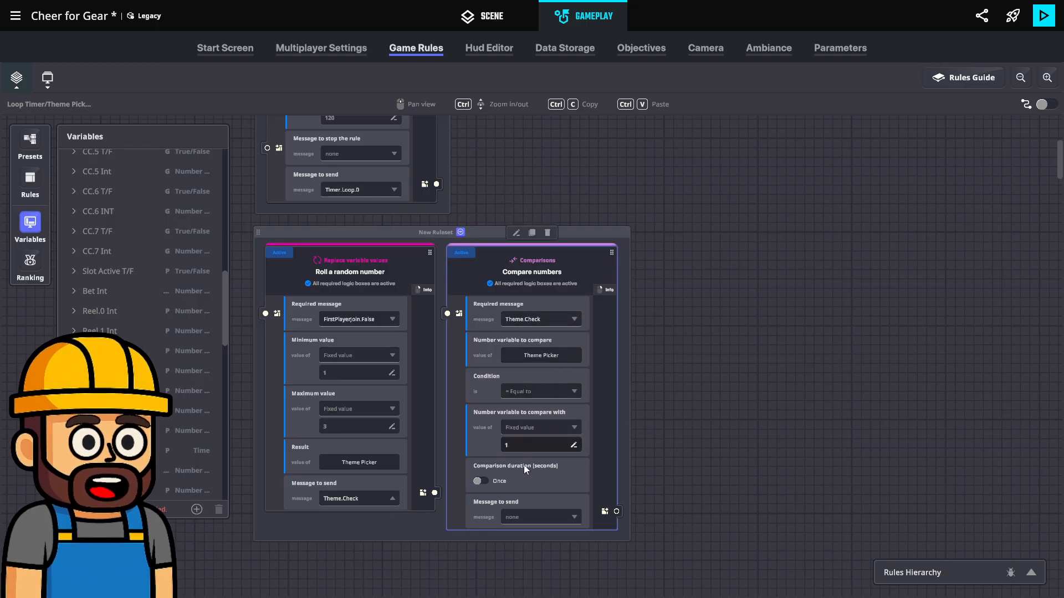
pyautogui.write('1')
pyautogui.click(525, 517)
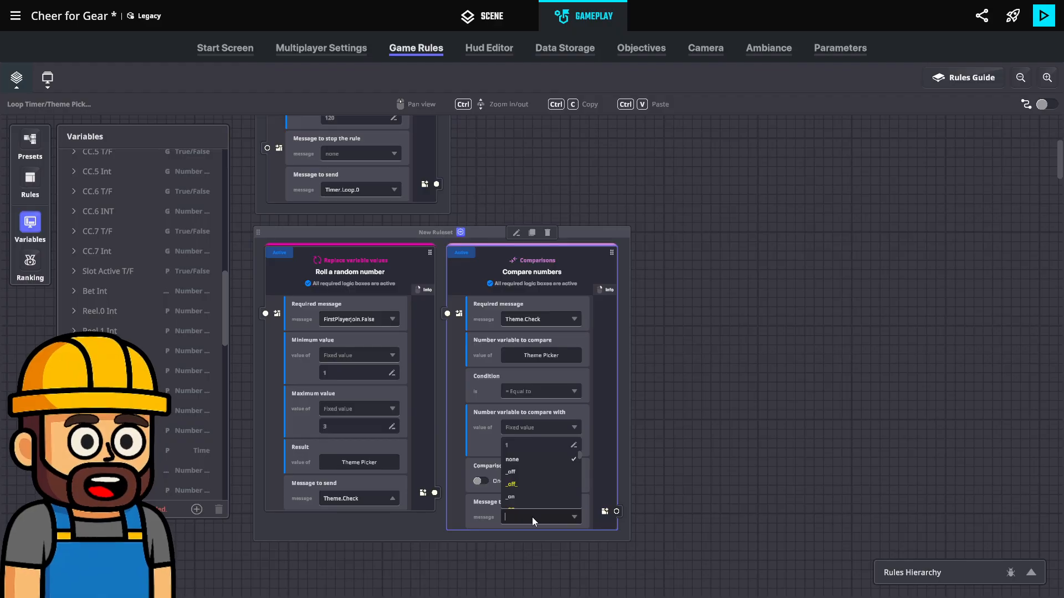
pyautogui.write('Theme')
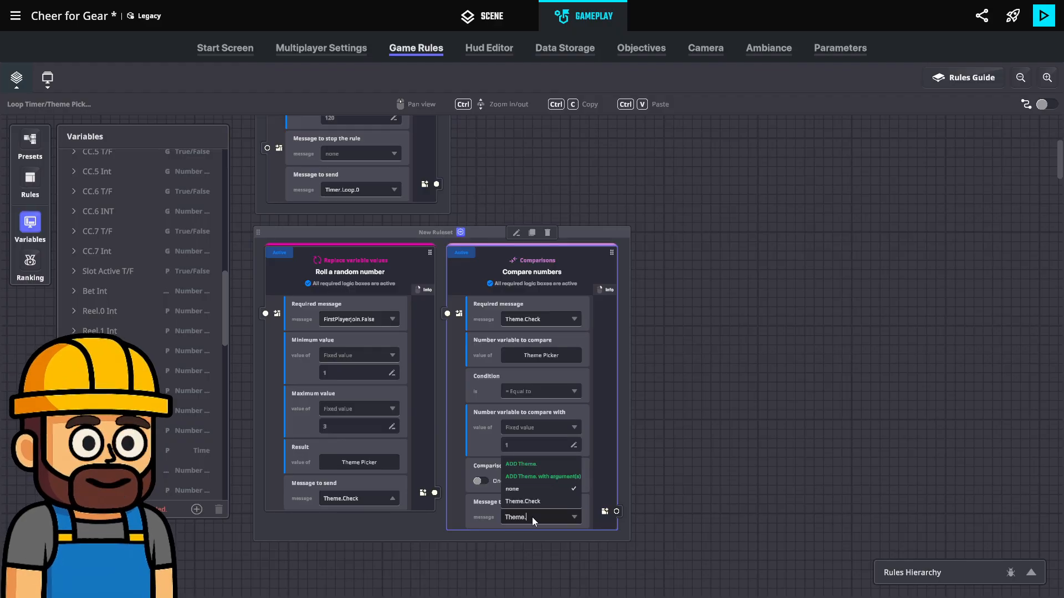
pyautogui.write('.1')
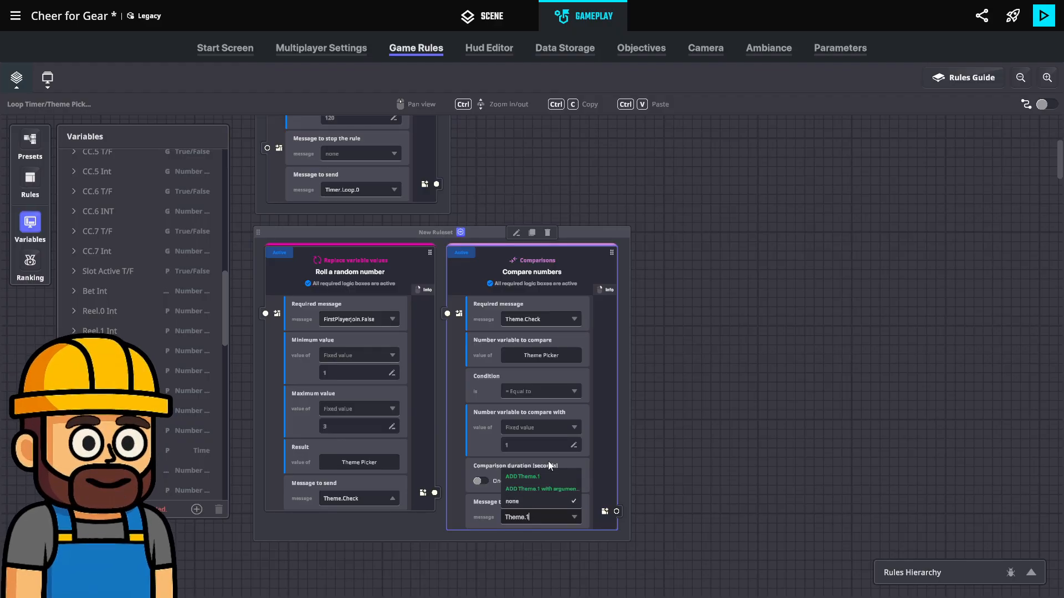
pyautogui.press('Return')
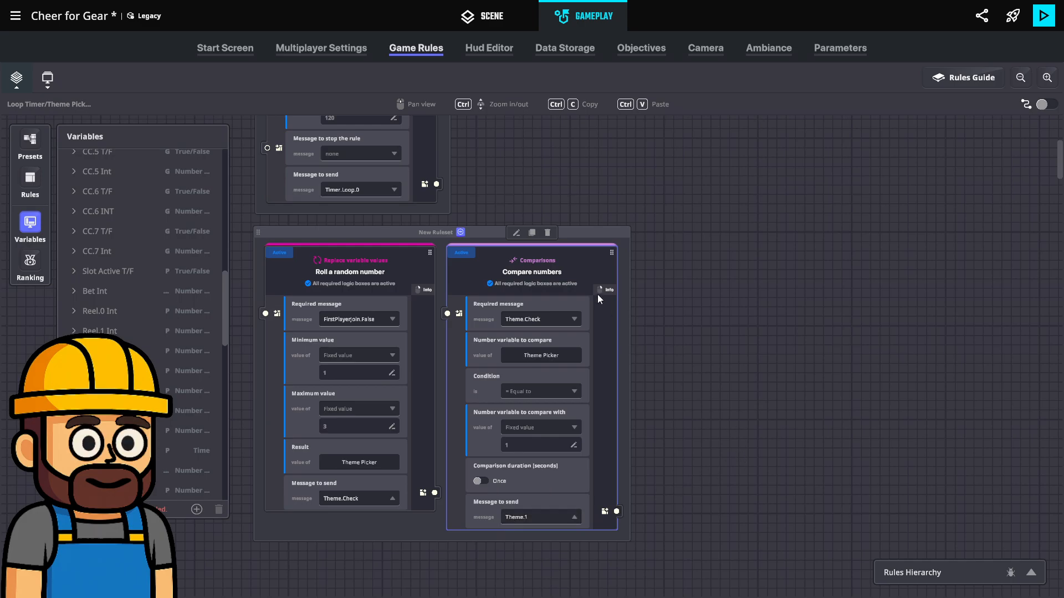
# Duplicate the Compare numbers rule and make the copy send a new message, Theme.2
pyautogui.click(532, 233)
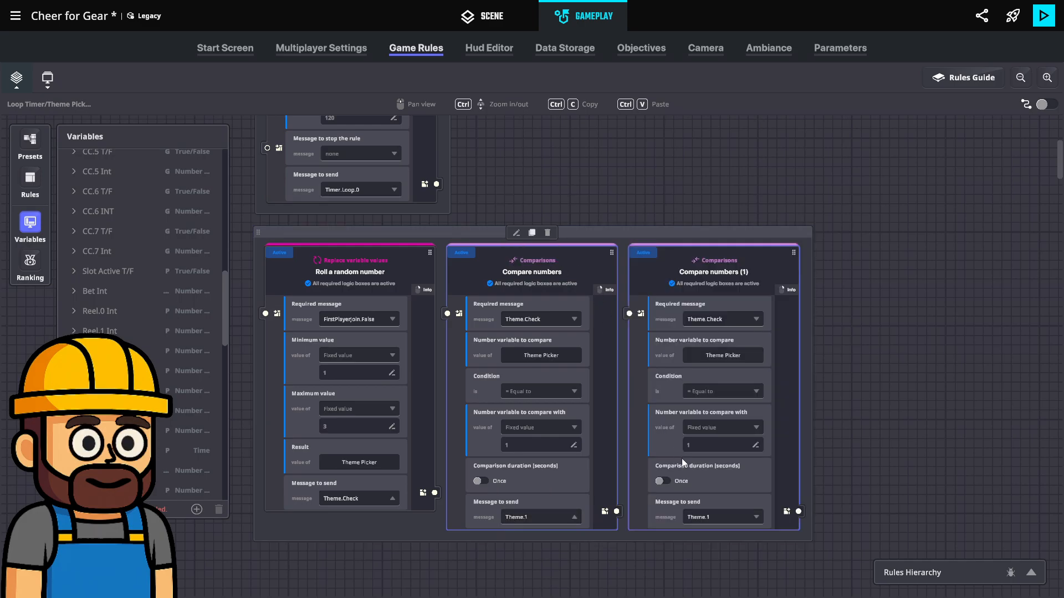
pyautogui.click(711, 520)
pyautogui.press('BackSpace')
pyautogui.press('BackSpace')
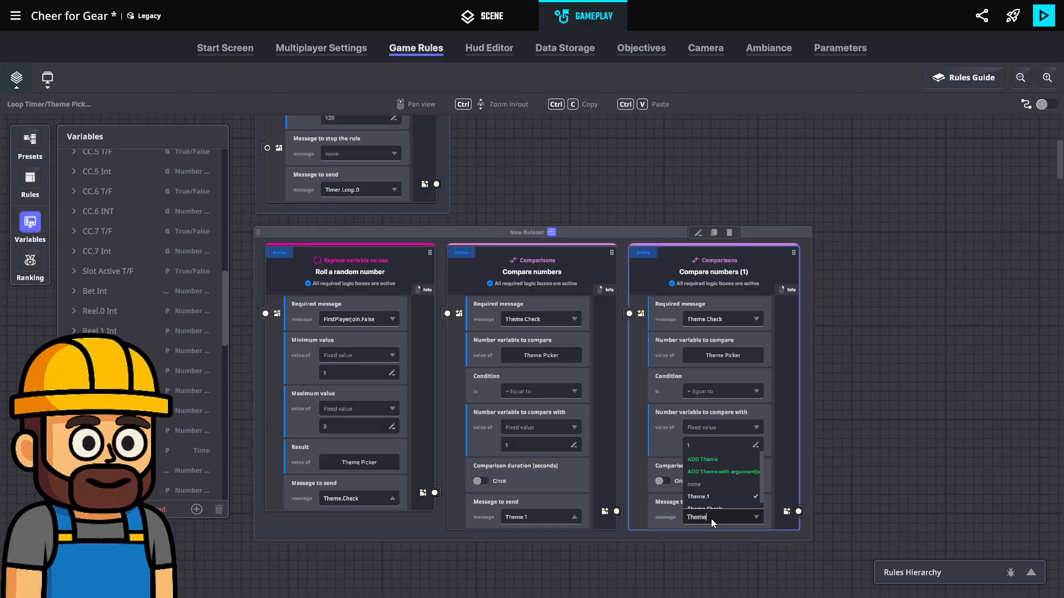
pyautogui.write('.2')
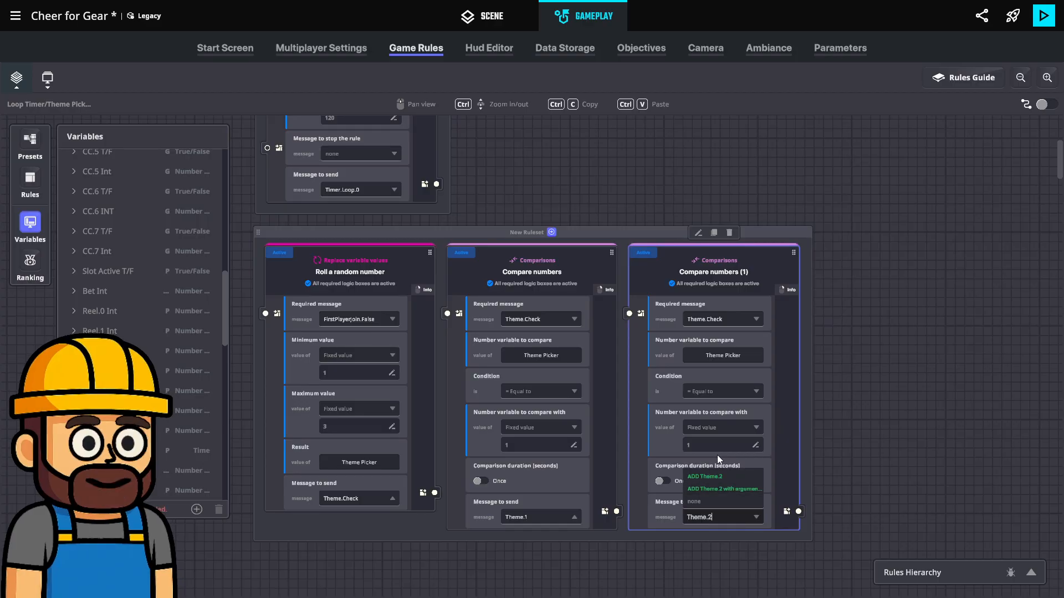
pyautogui.click(920, 415)
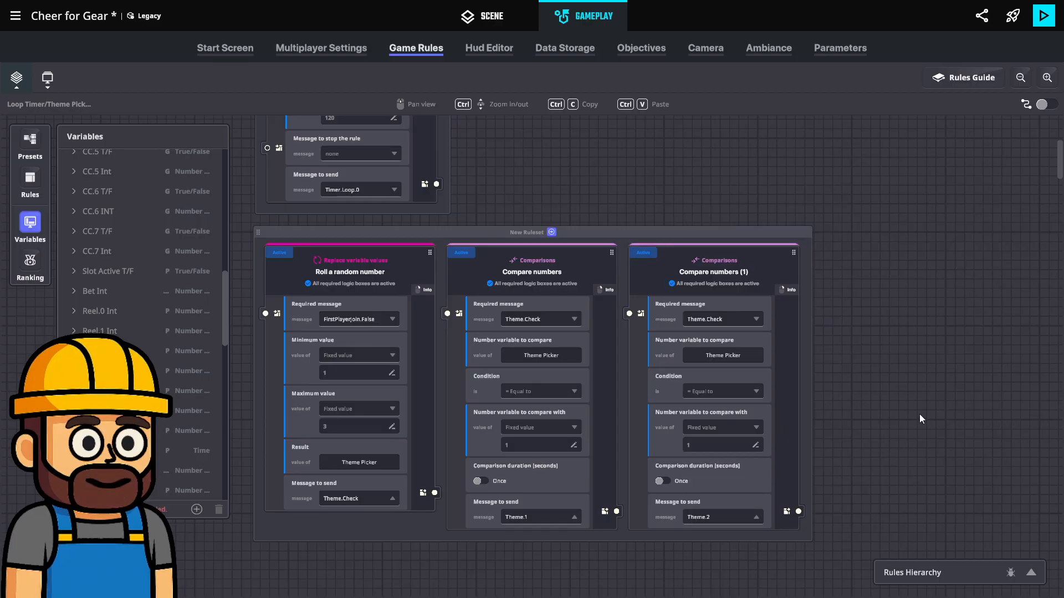
# Duplicate the Theme.2 comparison rule and make the copy send a new message, Theme.3
pyautogui.click(716, 234)
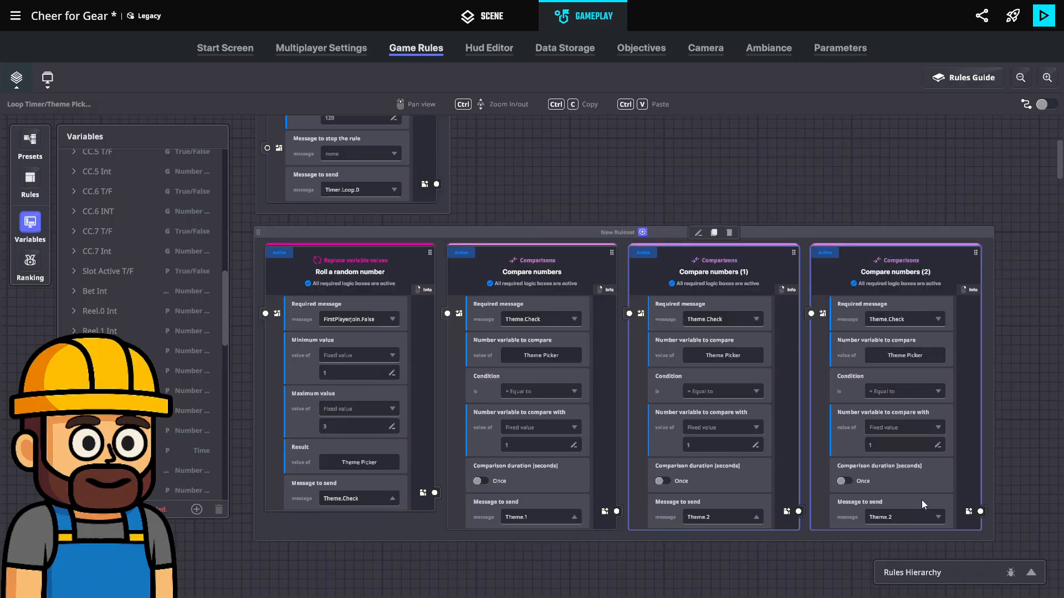
pyautogui.click(905, 517)
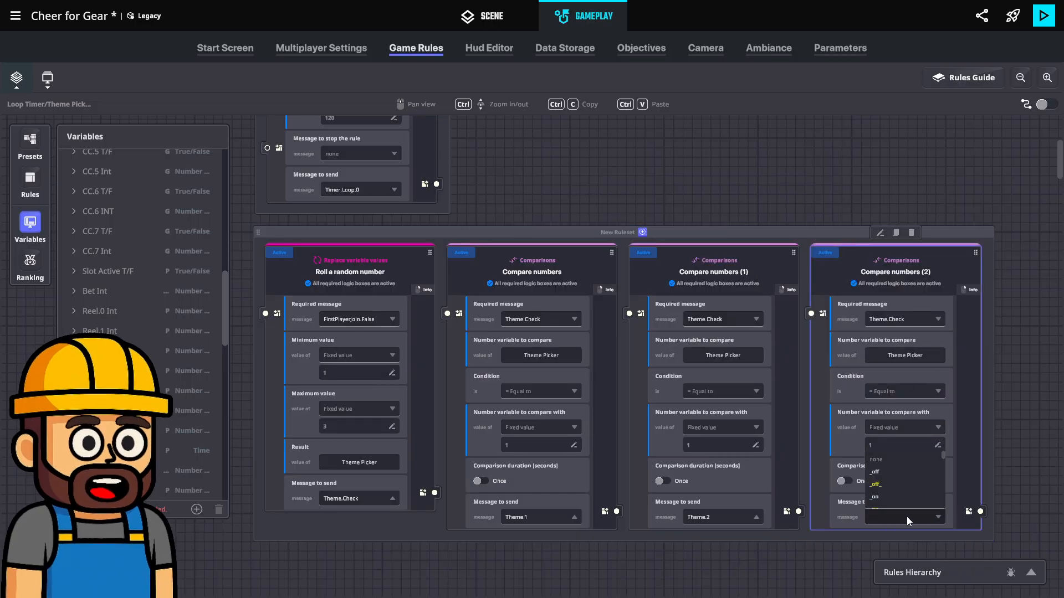
pyautogui.write('Theme.3')
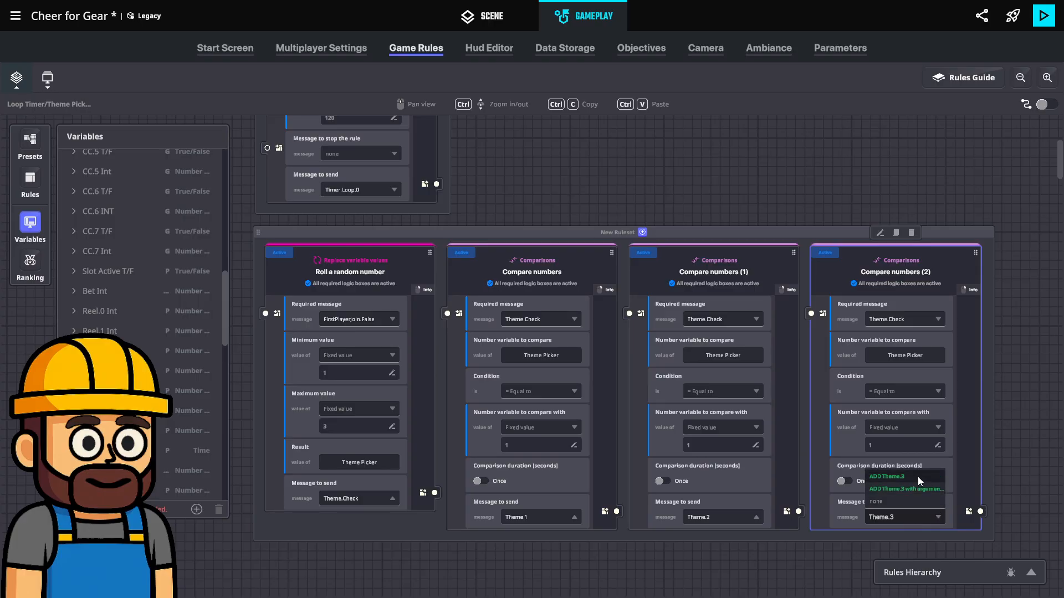
pyautogui.click(783, 553)
# Create a new global variable of type Text
pyautogui.scroll(-3, 719, 540)
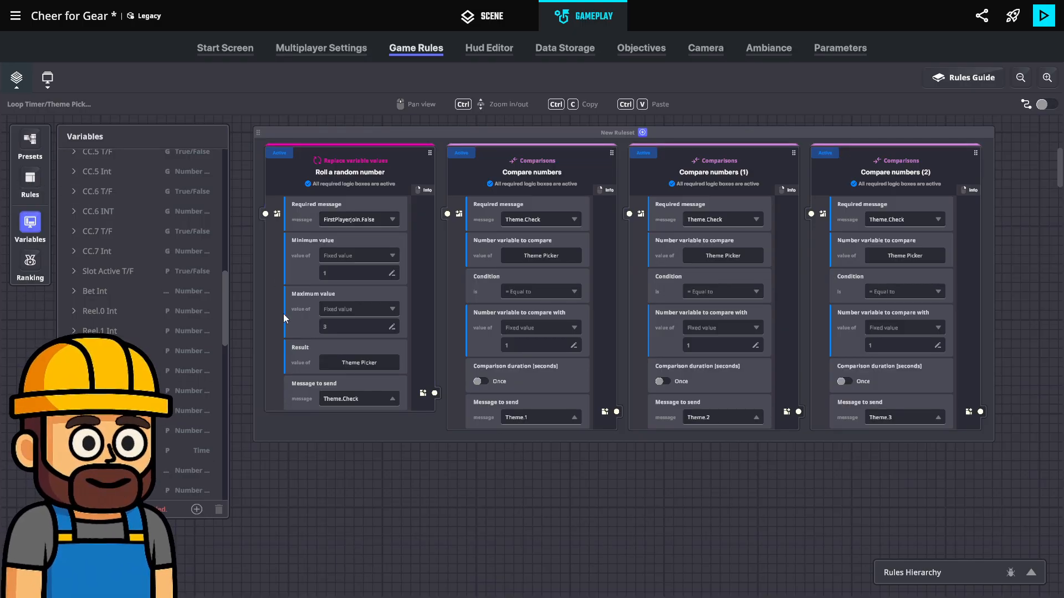
pyautogui.click(30, 180)
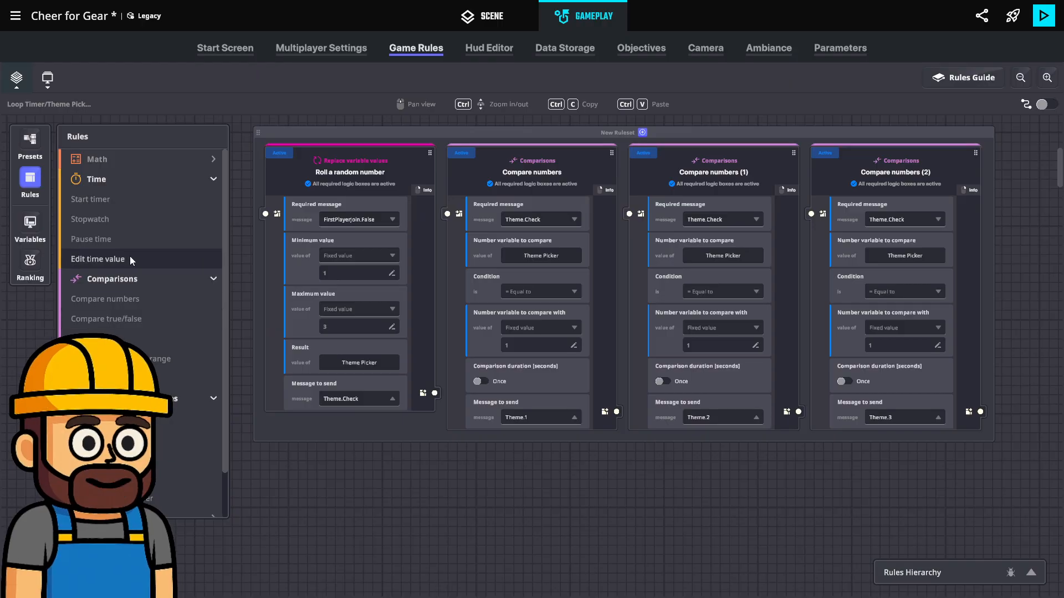
pyautogui.scroll(-1, 130, 256)
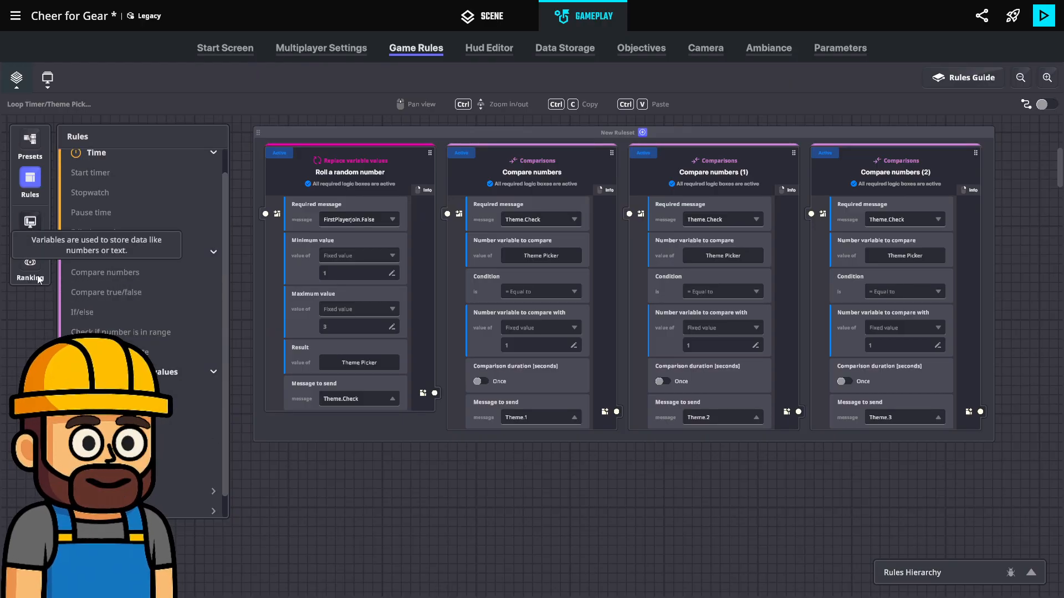
pyautogui.click(29, 226)
pyautogui.scroll(-10, 139, 321)
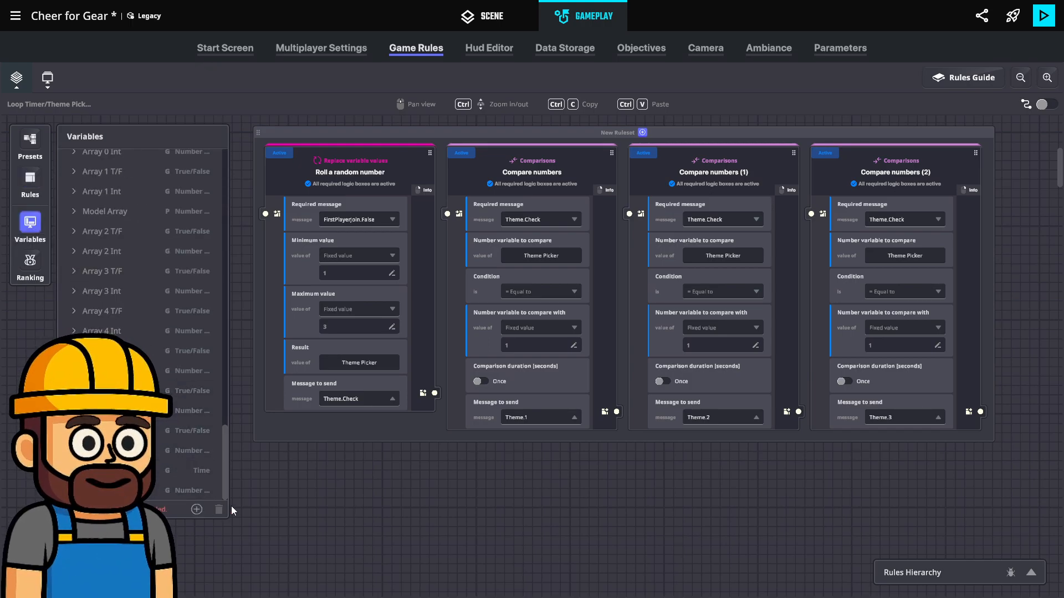
pyautogui.click(196, 510)
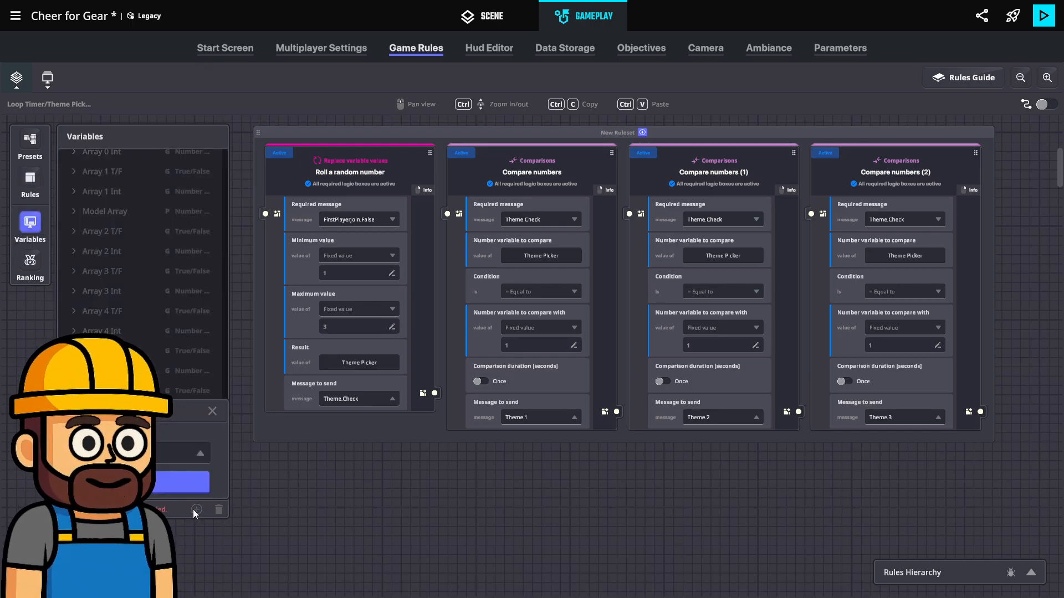
pyautogui.click(158, 453)
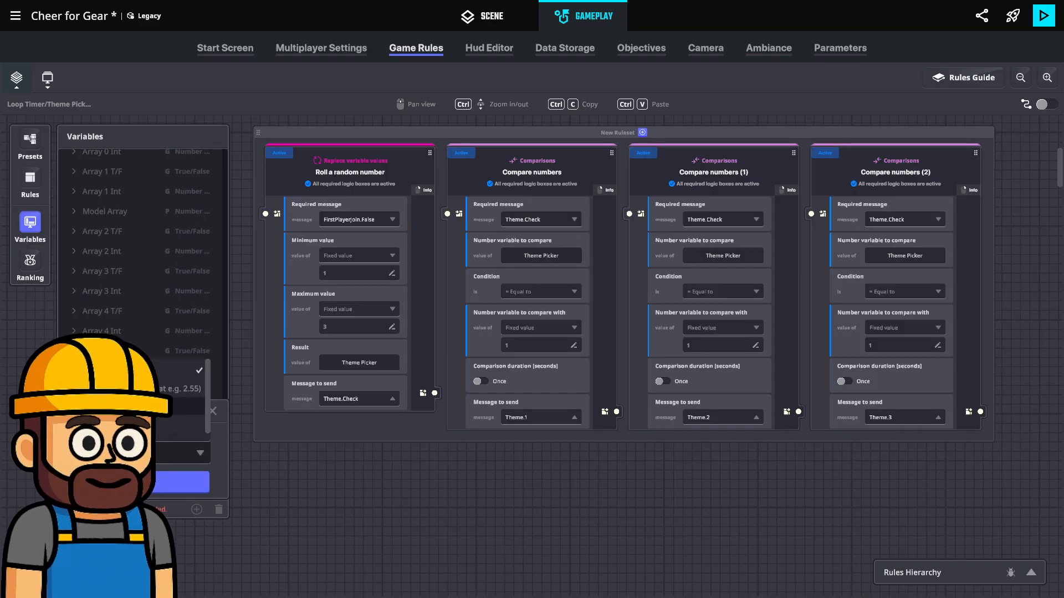
pyautogui.click(144, 370)
pyautogui.click(171, 482)
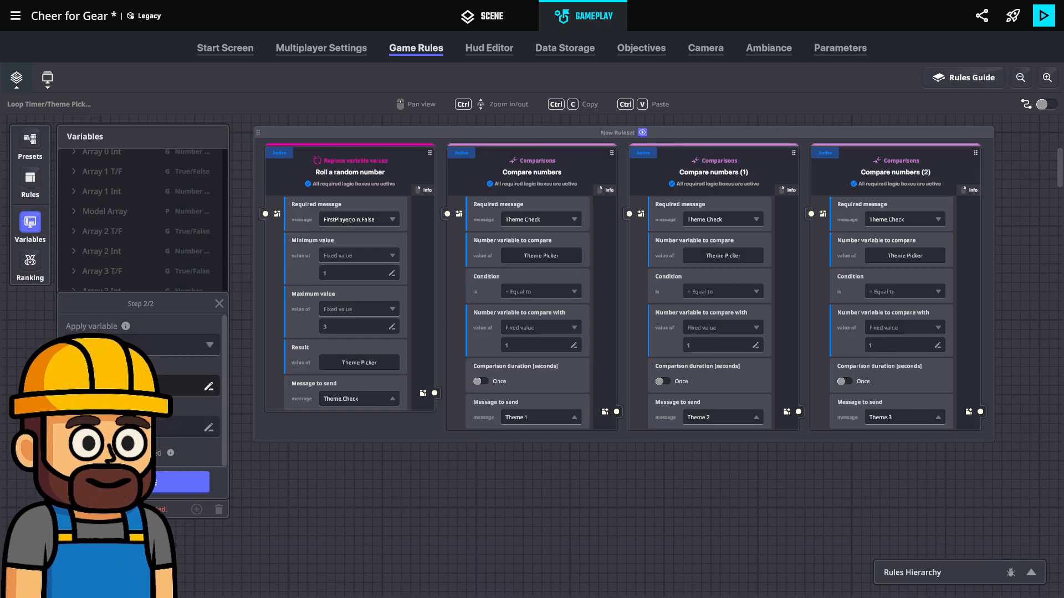
pyautogui.click(173, 480)
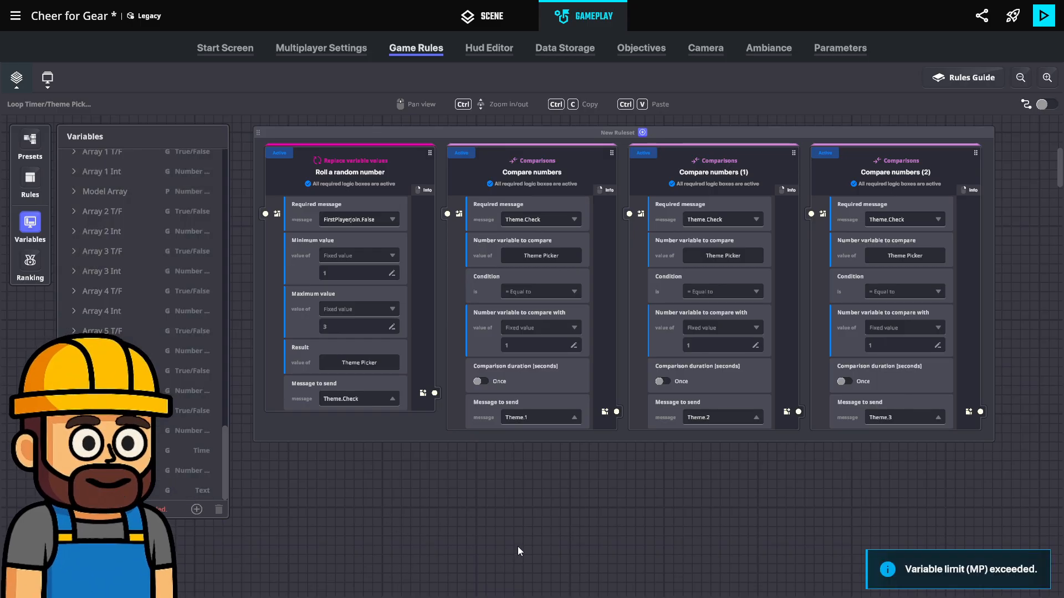
# Add an Edit text value rule and place its new ruleset below the theme comparison ruleset
pyautogui.scroll(-2, 510, 499)
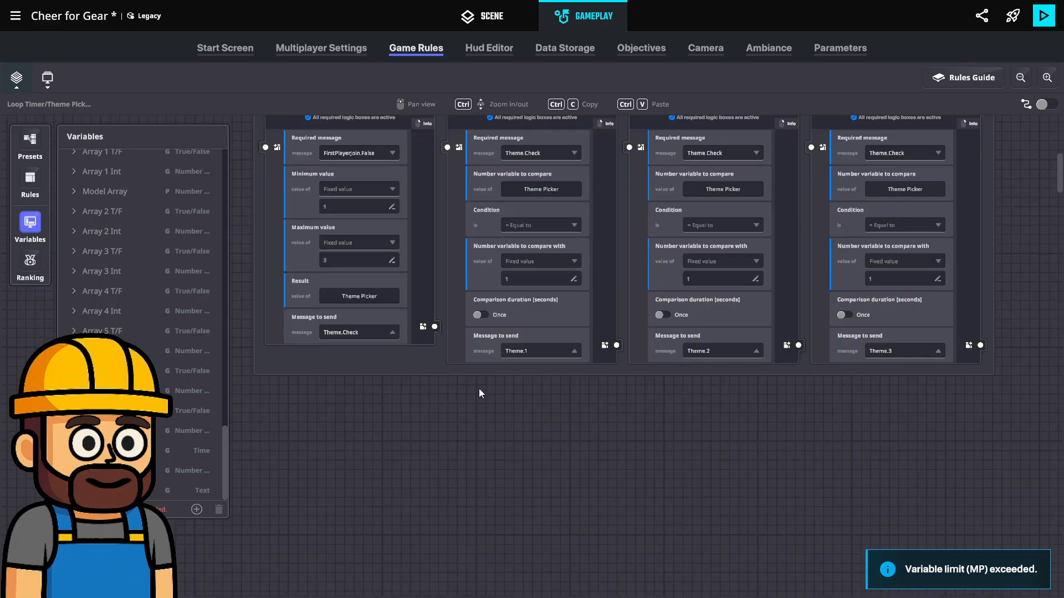
pyautogui.click(31, 181)
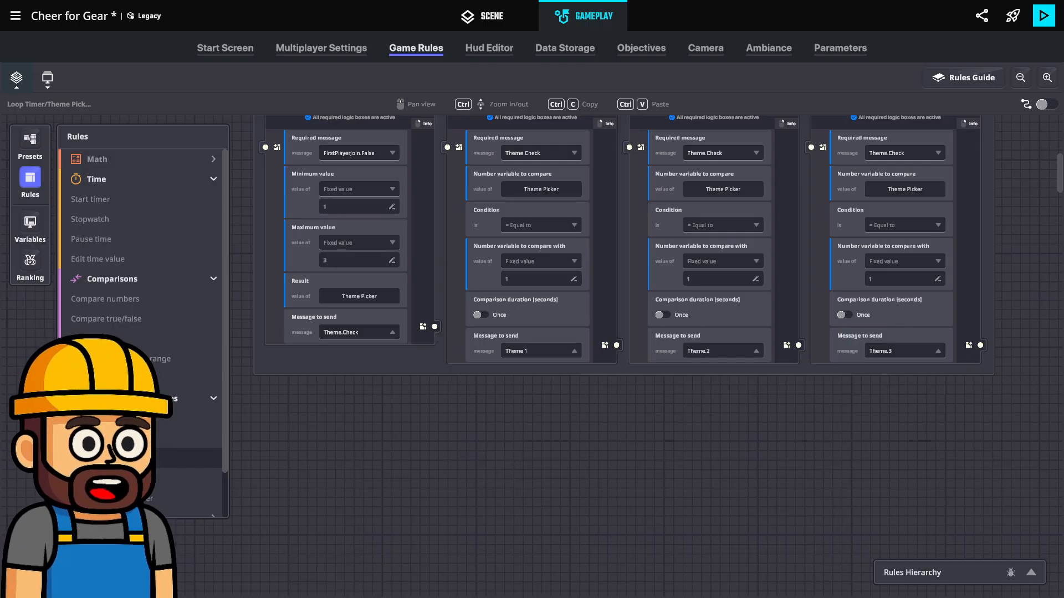
pyautogui.click(111, 459)
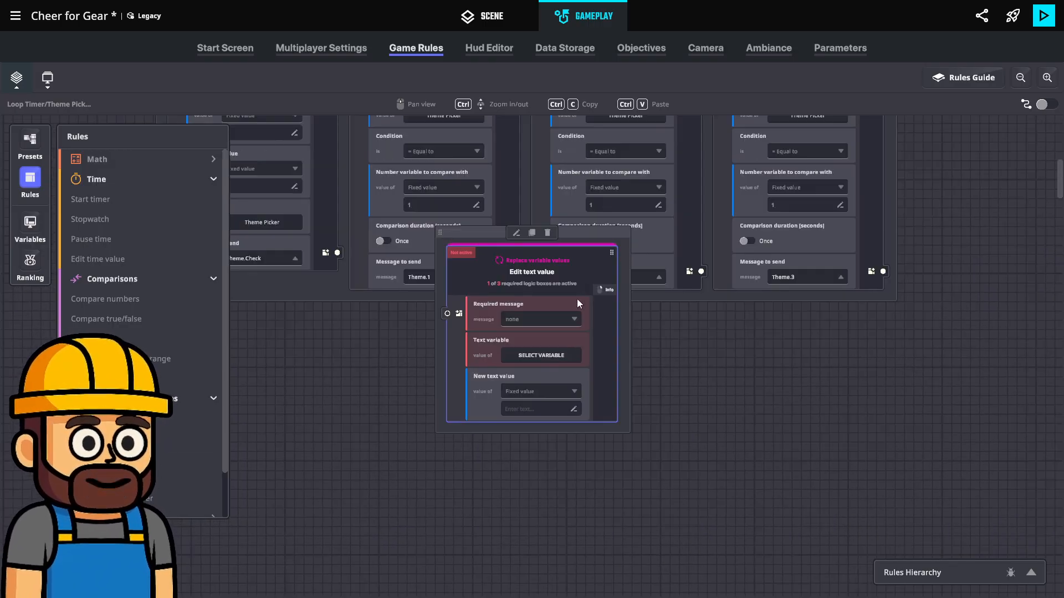
pyautogui.moveTo(463, 239); pyautogui.dragTo(390, 333)
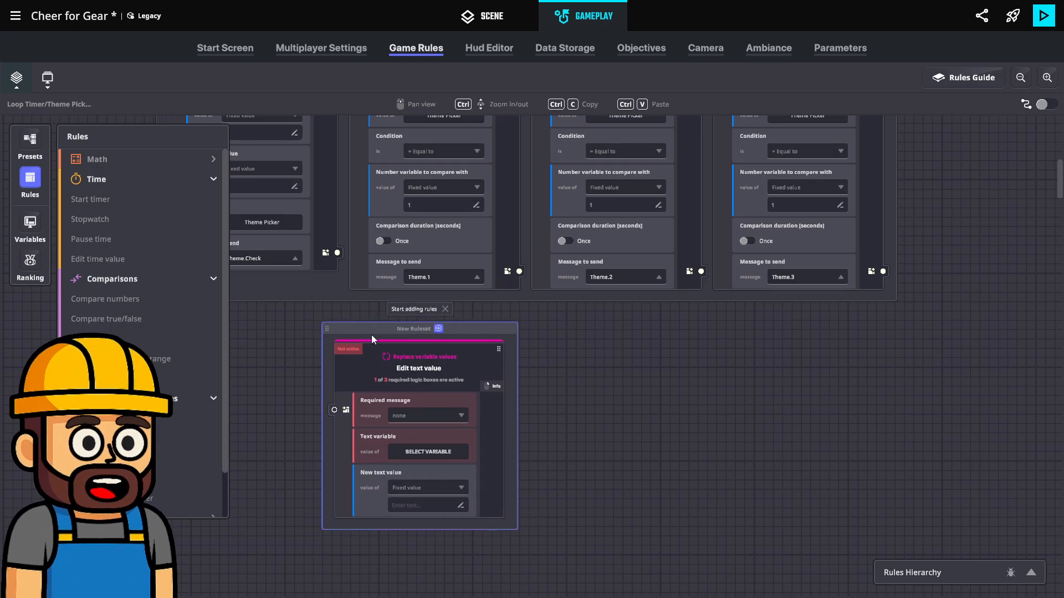
# Add a Banner rule to the ruleset containing the Edit text value rule and reposition that ruleset under the comparisons
pyautogui.scroll(-2, 183, 467)
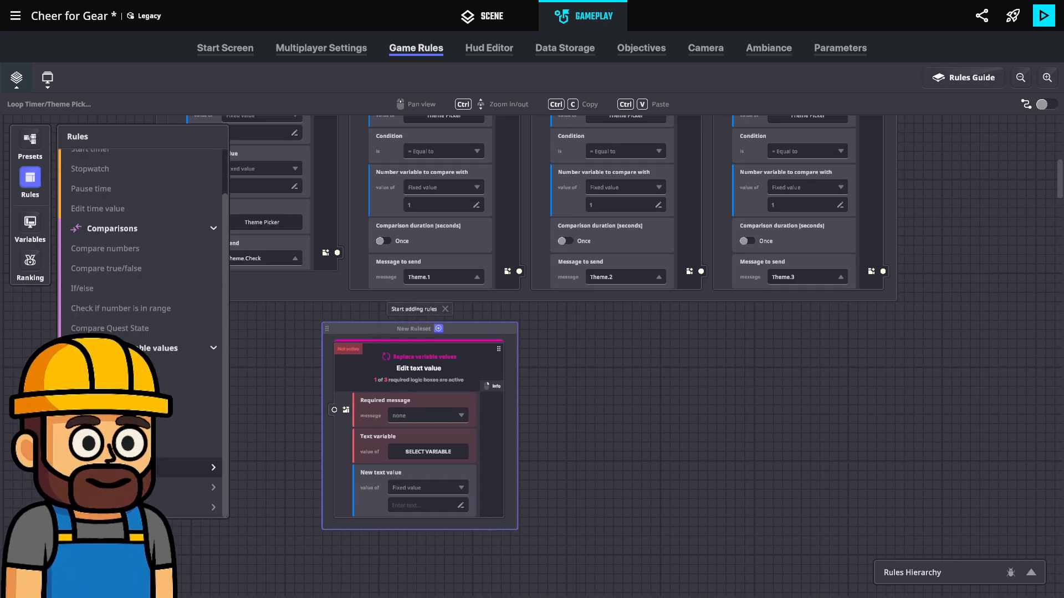
pyautogui.scroll(-2, 183, 471)
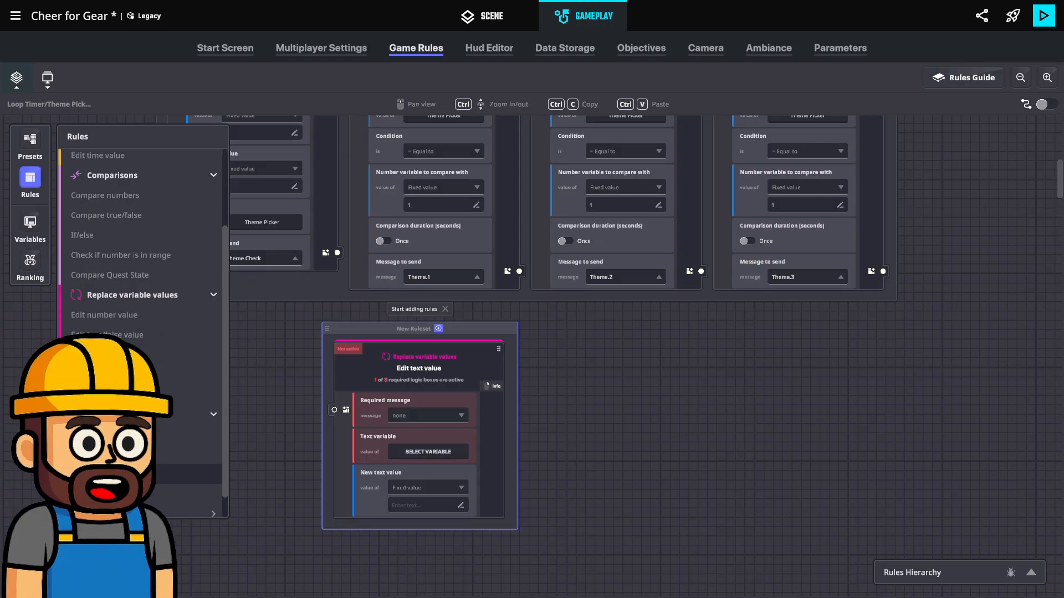
pyautogui.click(133, 474)
pyautogui.moveTo(323, 493); pyautogui.dragTo(255, 397, button='middle')
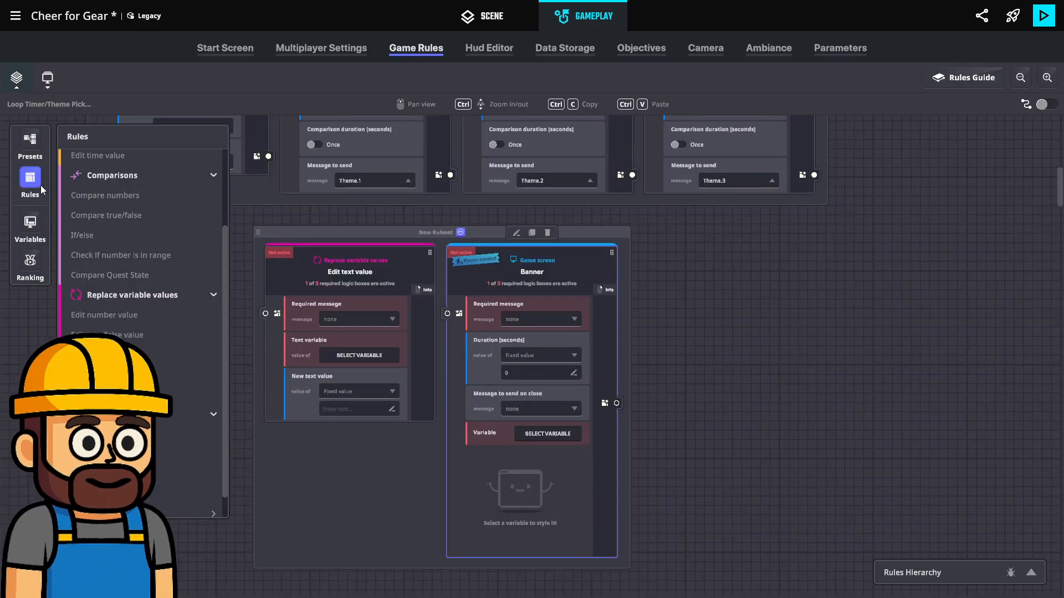
pyautogui.click(40, 185)
pyautogui.moveTo(351, 233); pyautogui.dragTo(301, 226)
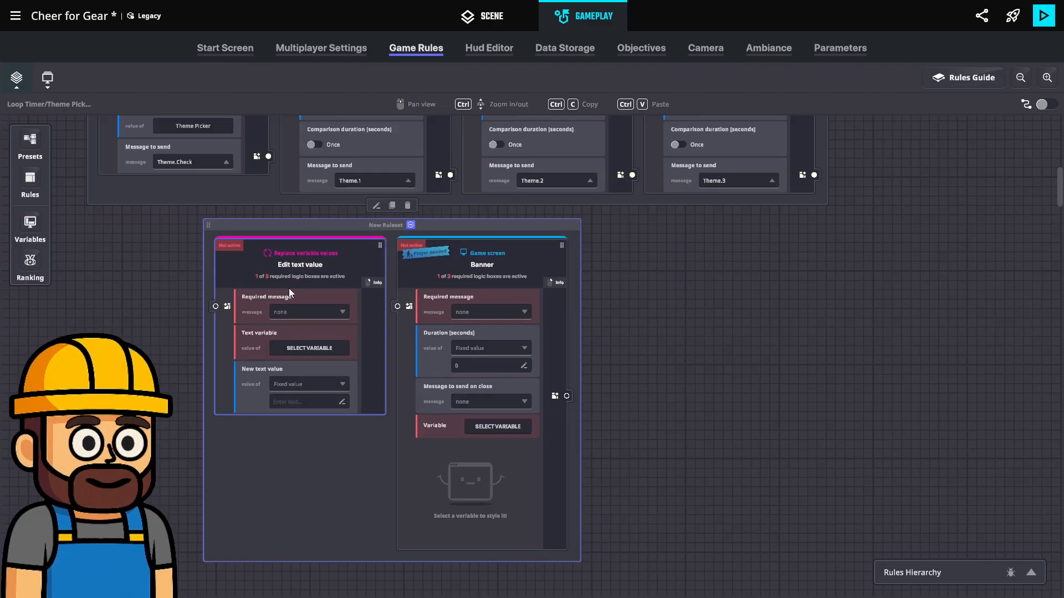
# Set the required message of both the Edit text value rule and the Banner rule to Theme.1
pyautogui.click(305, 312)
pyautogui.write('Them')
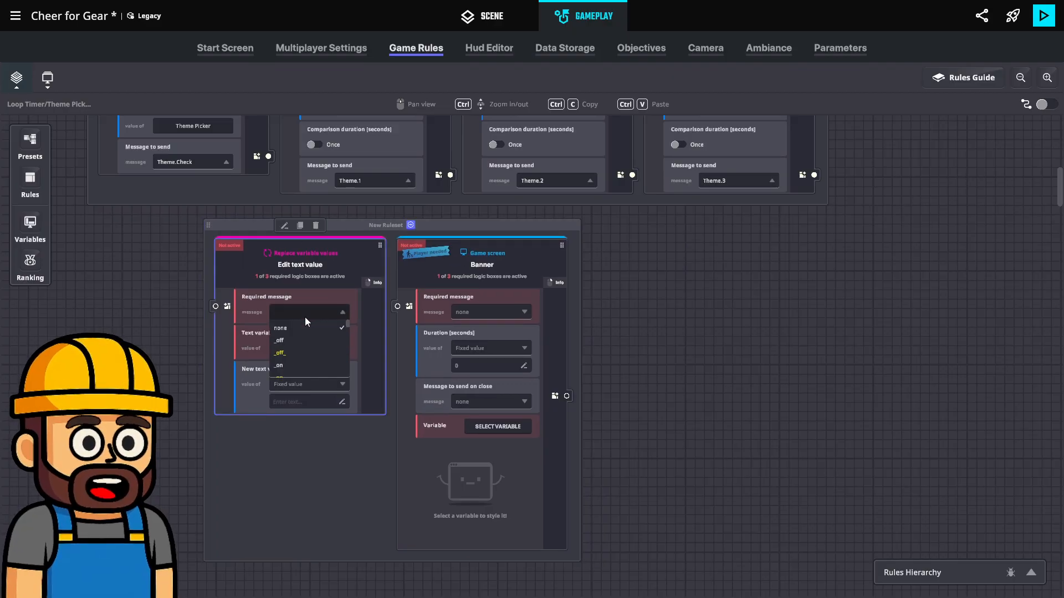
pyautogui.write('e.1')
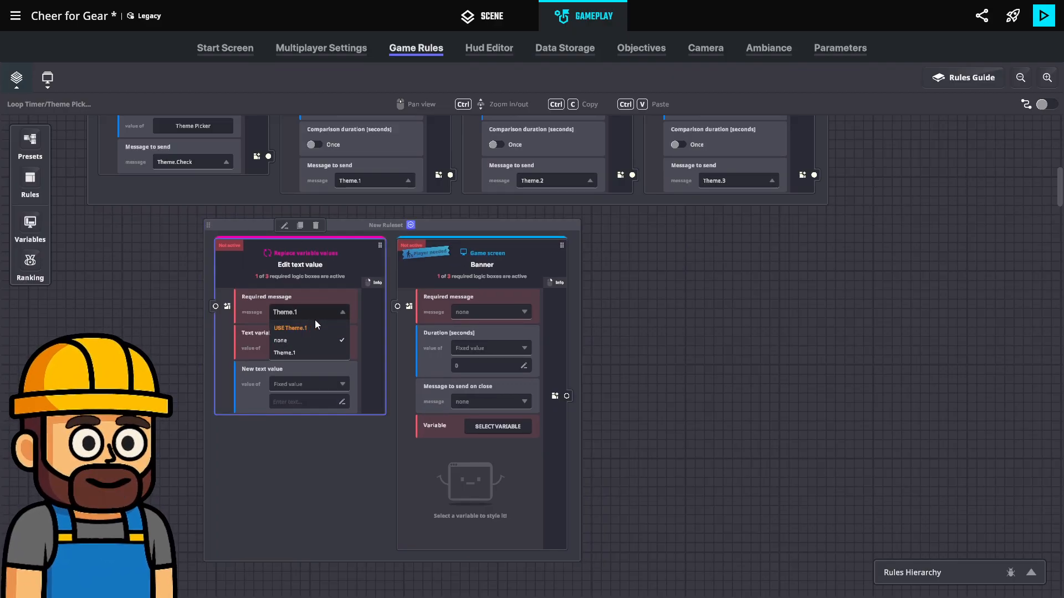
pyautogui.click(308, 327)
pyautogui.click(485, 314)
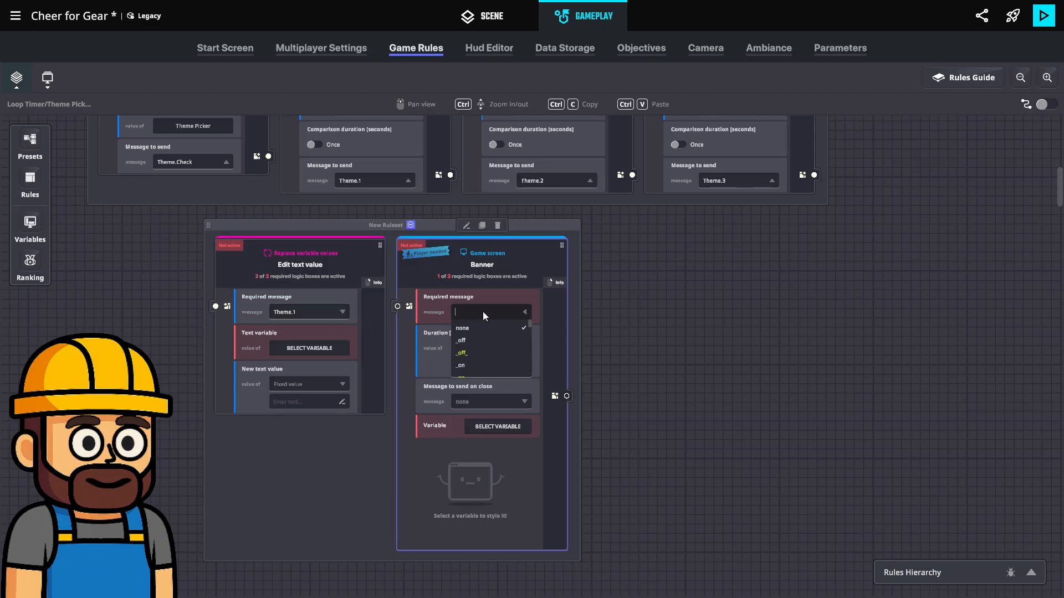
pyautogui.write('Theme.1')
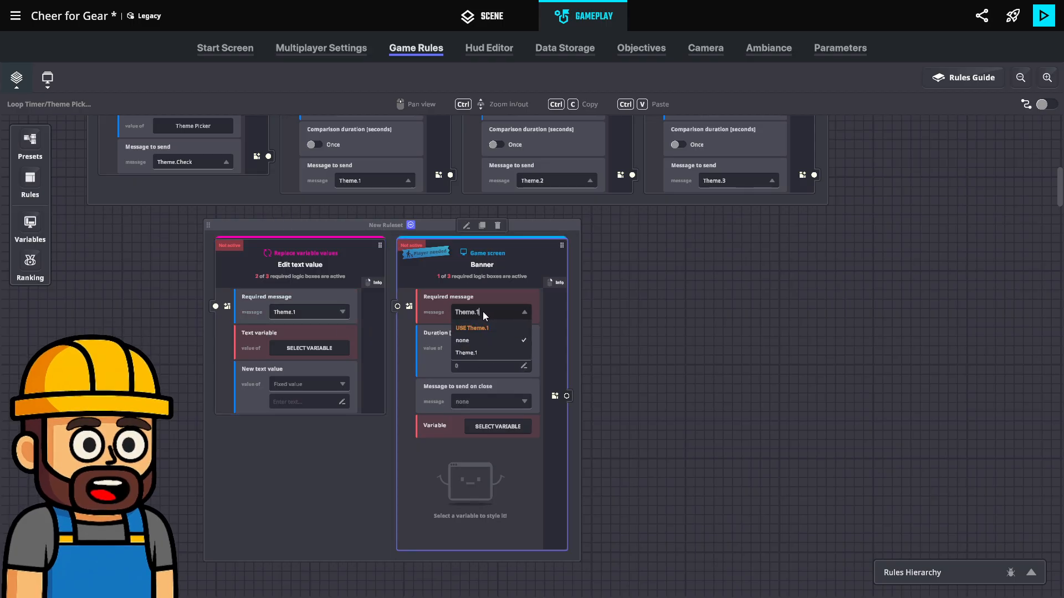
pyautogui.click(488, 327)
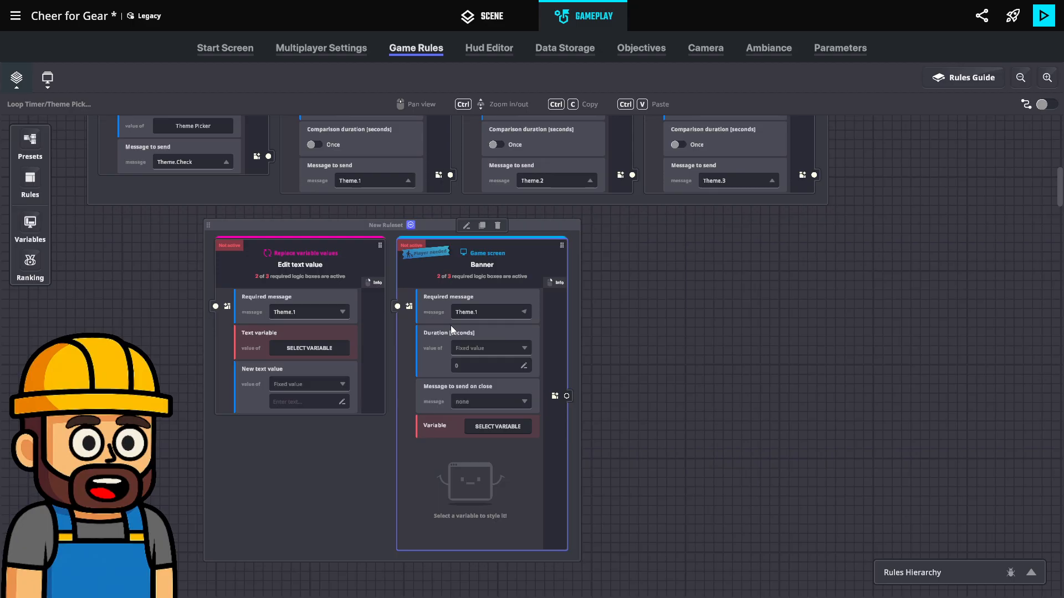
# Set the Edit text value rule's text variable to Theme Active and its new text value to "Fantasy Realms"
pyautogui.click(301, 350)
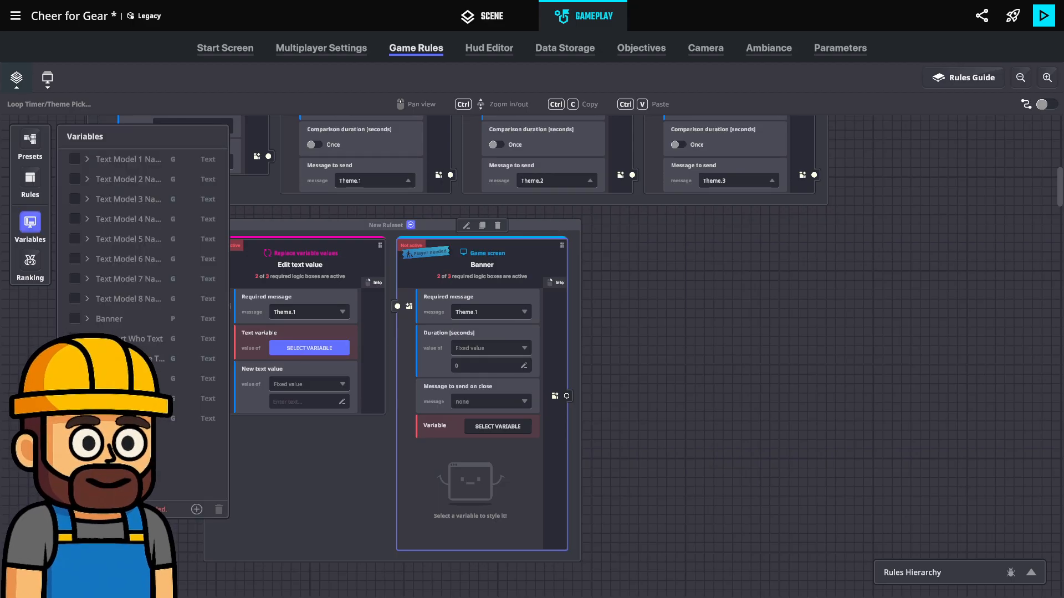
pyautogui.click(75, 418)
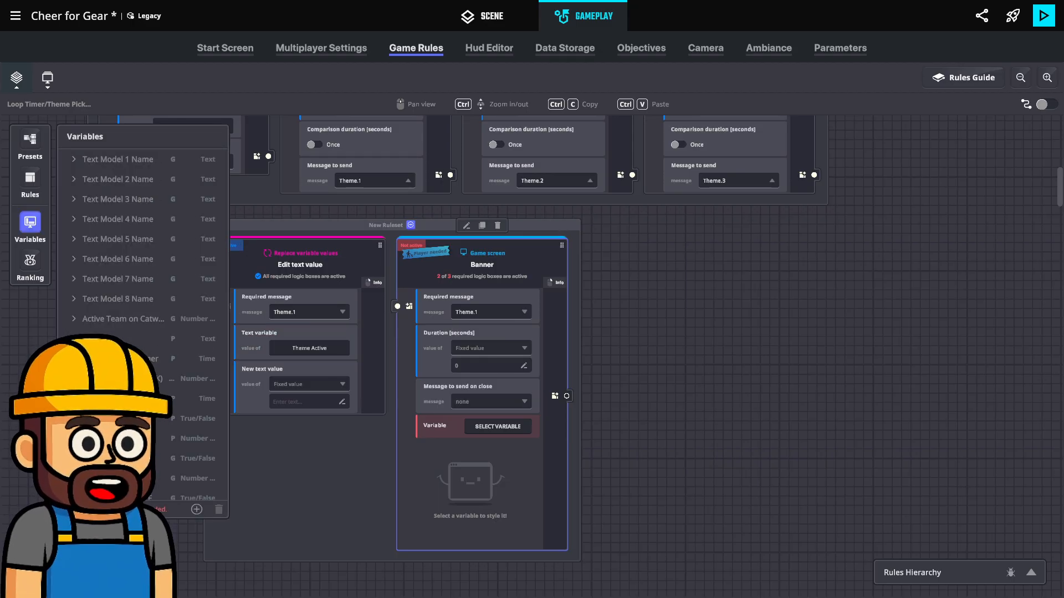
pyautogui.click(32, 226)
pyautogui.click(285, 395)
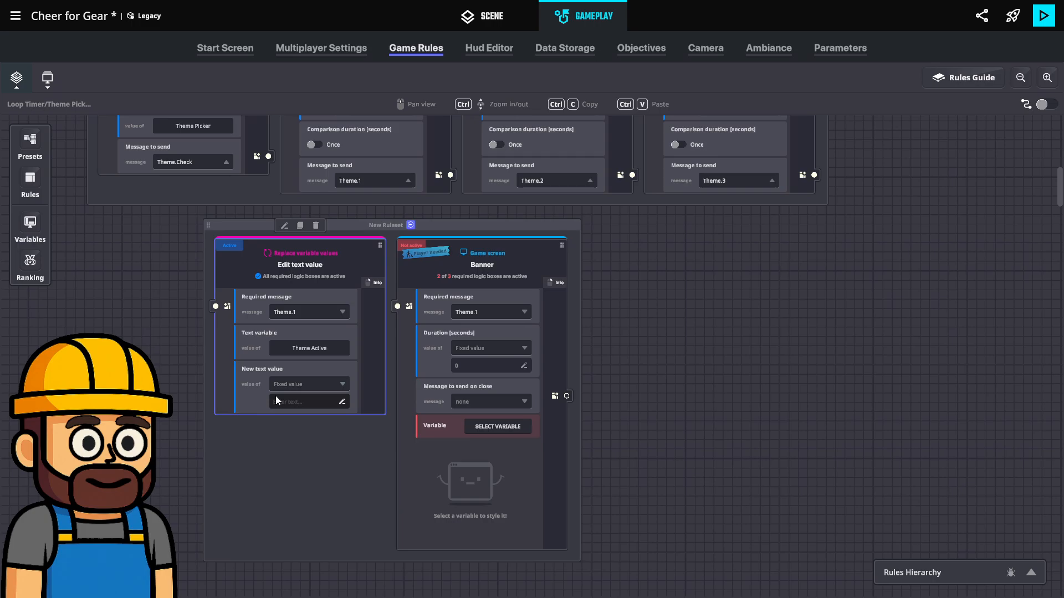
pyautogui.write('Fantasy')
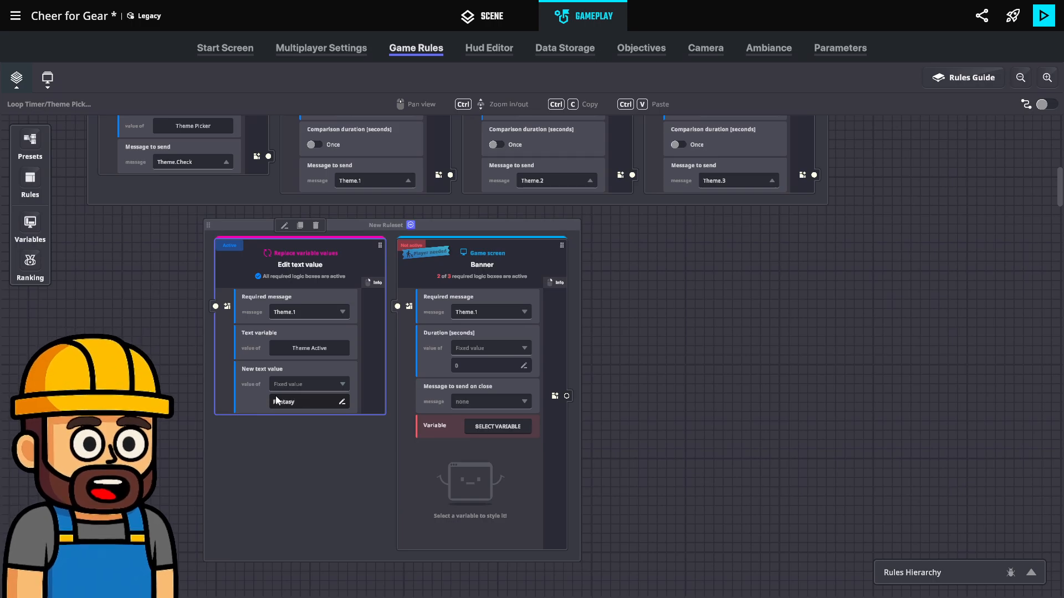
pyautogui.write(' Realms')
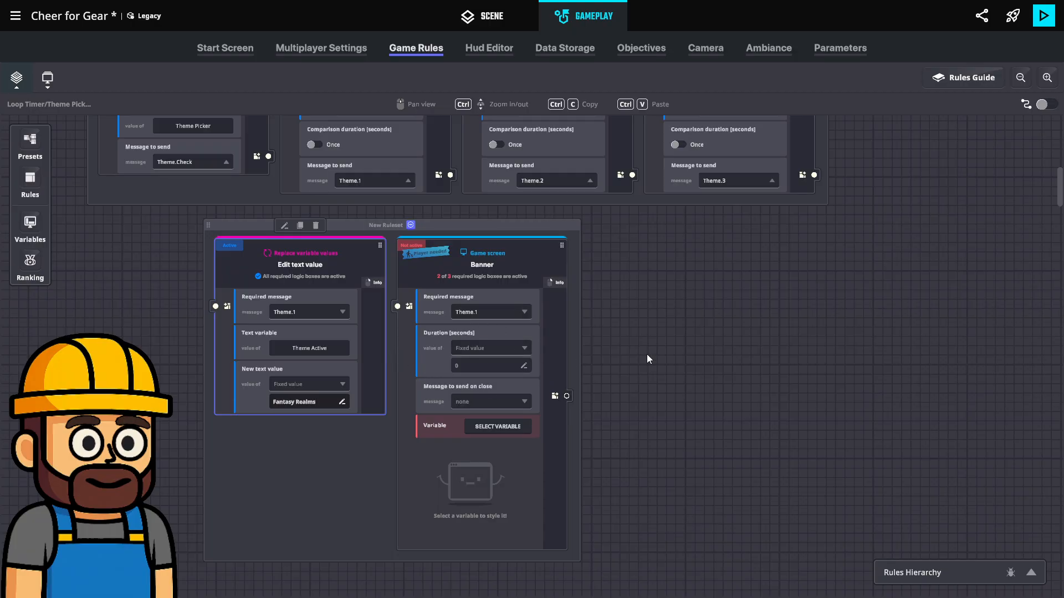
# Set the Banner rule's duration to 3 seconds and its variable to Banner
pyautogui.click(469, 366)
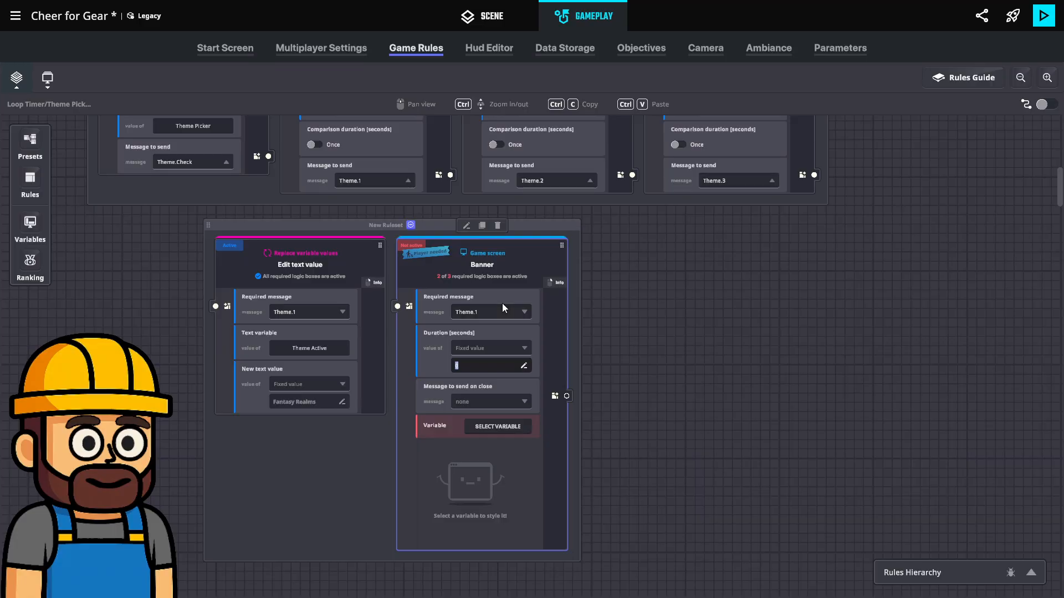
pyautogui.write('3')
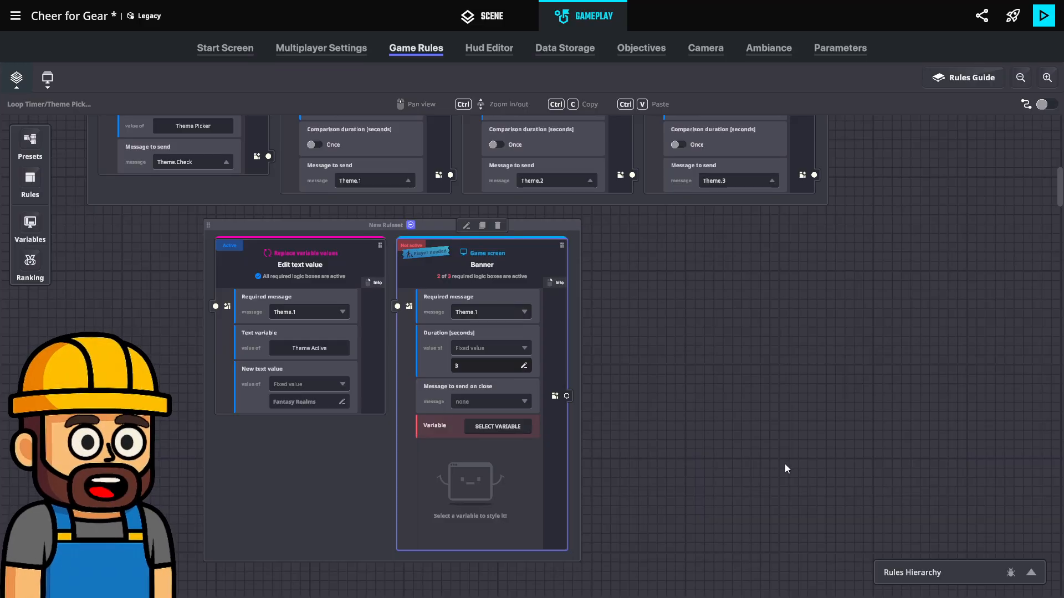
pyautogui.click(498, 426)
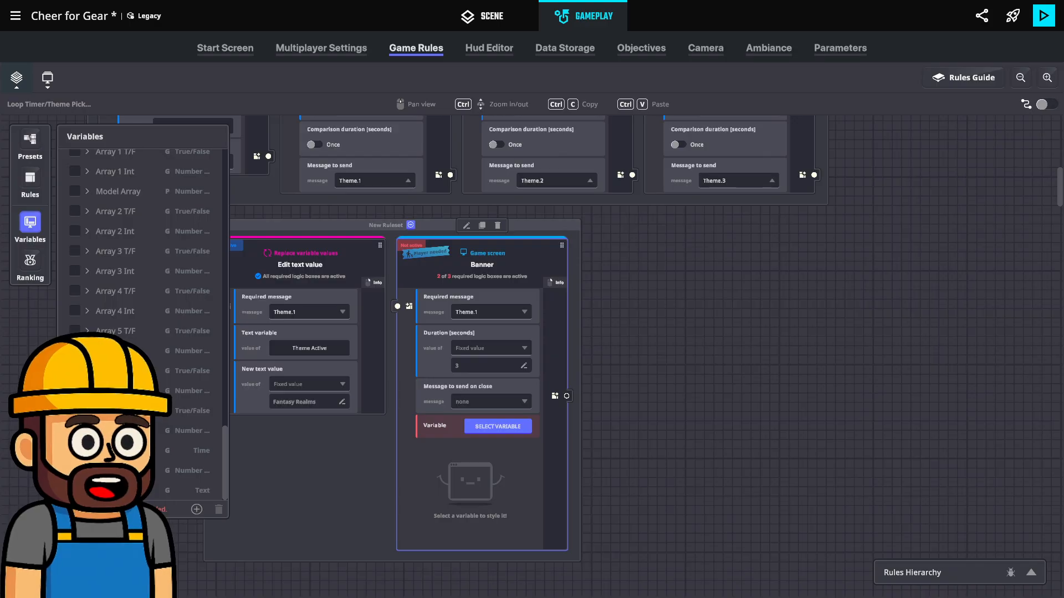
pyautogui.scroll(5, 95, 265)
pyautogui.scroll(5, 93, 268)
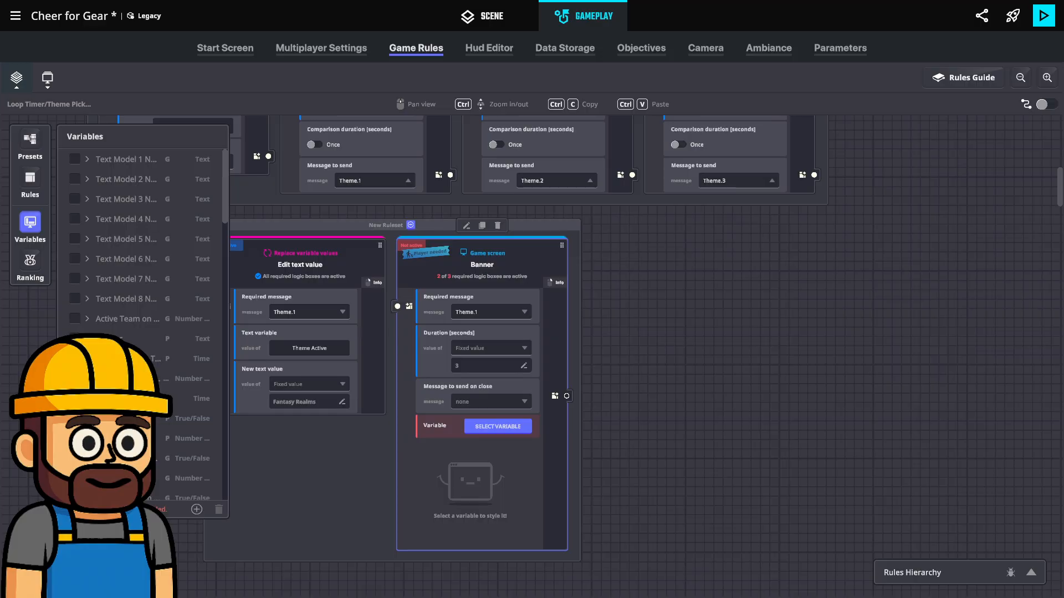
pyautogui.click(75, 338)
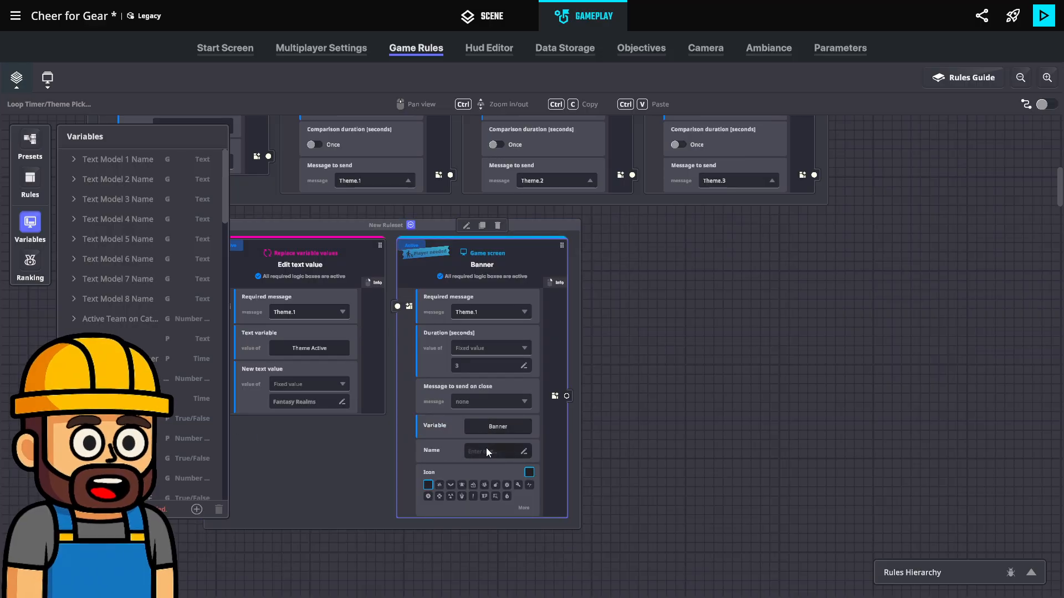
# Name the banner "Fantasy Realms" in the Banner rule
pyautogui.click(498, 427)
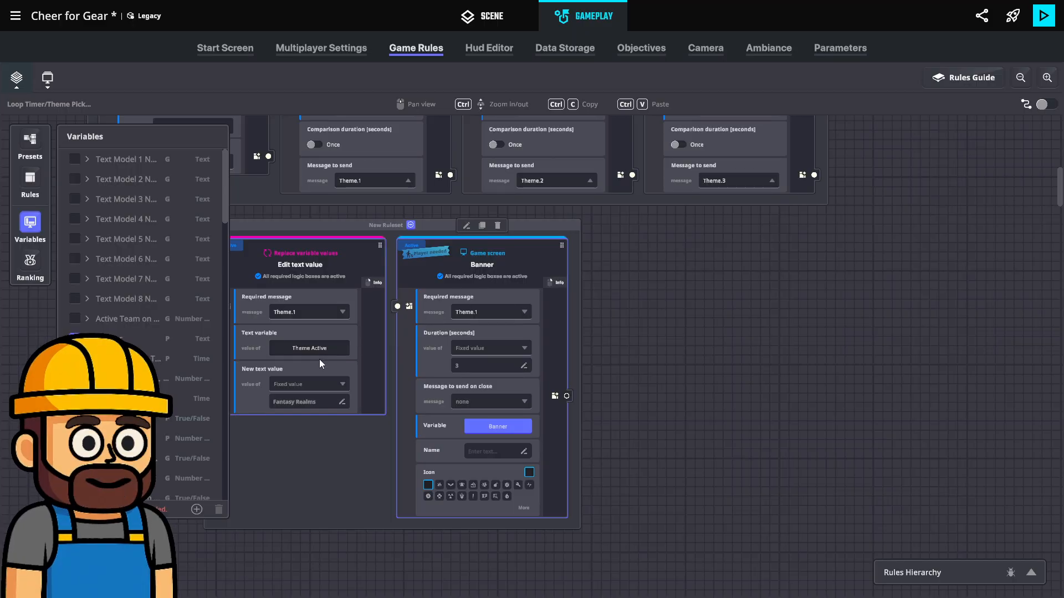
pyautogui.click(484, 454)
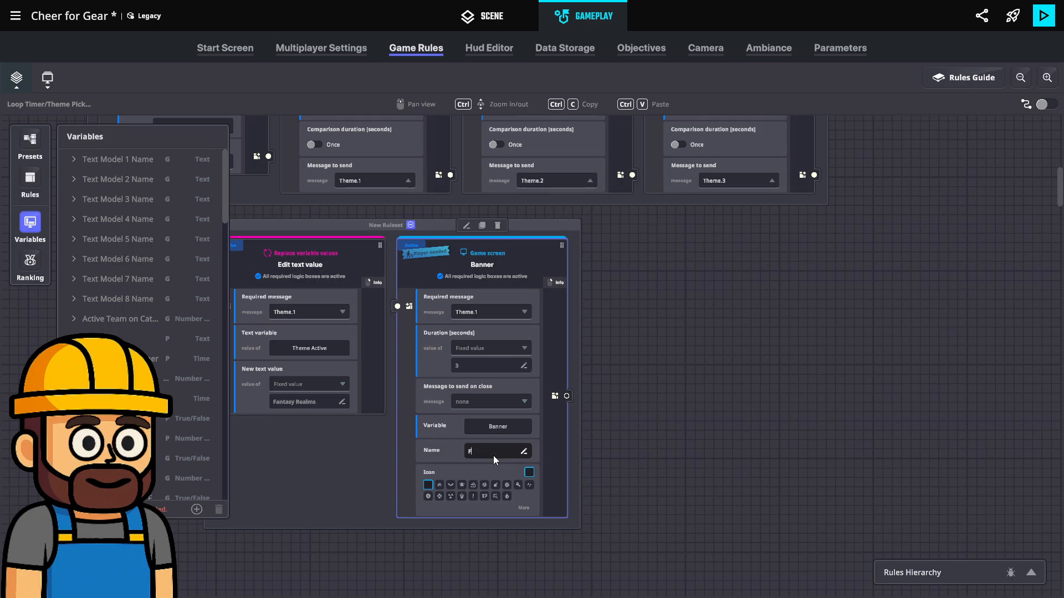
pyautogui.write('Dres')
pyautogui.press('BackSpace')
pyautogui.press('BackSpace')
pyautogui.press('BackSpace')
pyautogui.press('BackSpace')
pyautogui.press('BackSpace')
pyautogui.press('BackSpace')
pyautogui.press('BackSpace')
pyautogui.press('BackSpace')
pyautogui.press('BackSpace')
pyautogui.press('BackSpace')
pyautogui.press('BackSpace')
pyautogui.write('Fantas')
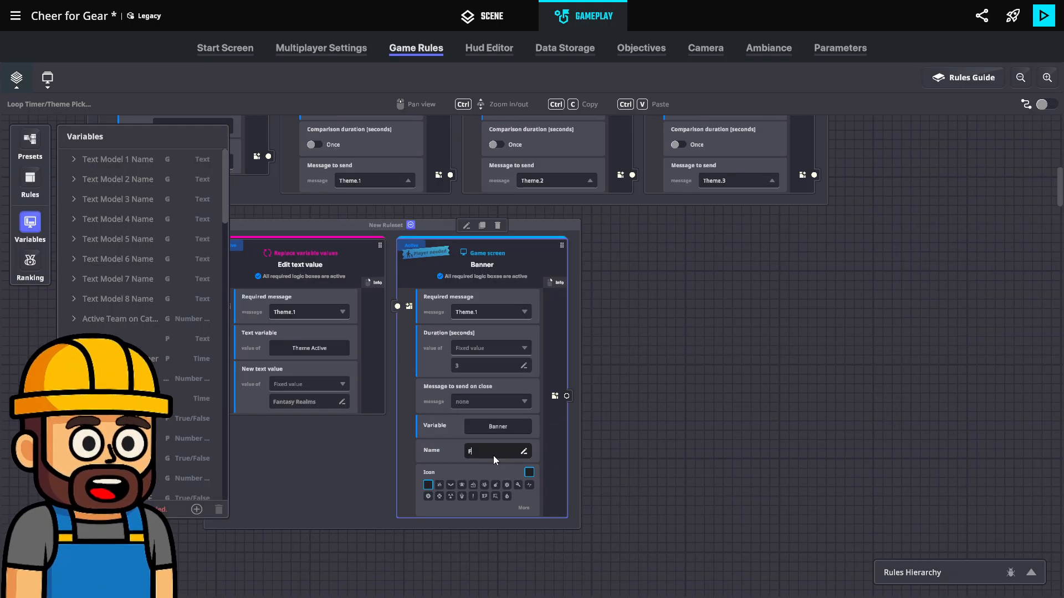
pyautogui.write('y Realms')
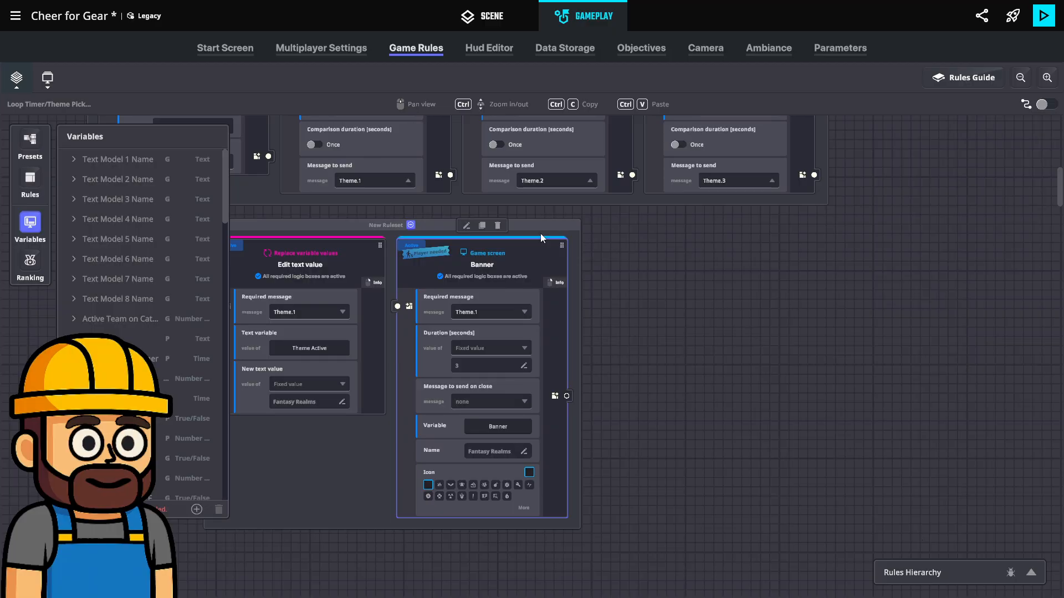
# Switch the Banner rule's variable to the text variable Theme Active
pyautogui.click(510, 424)
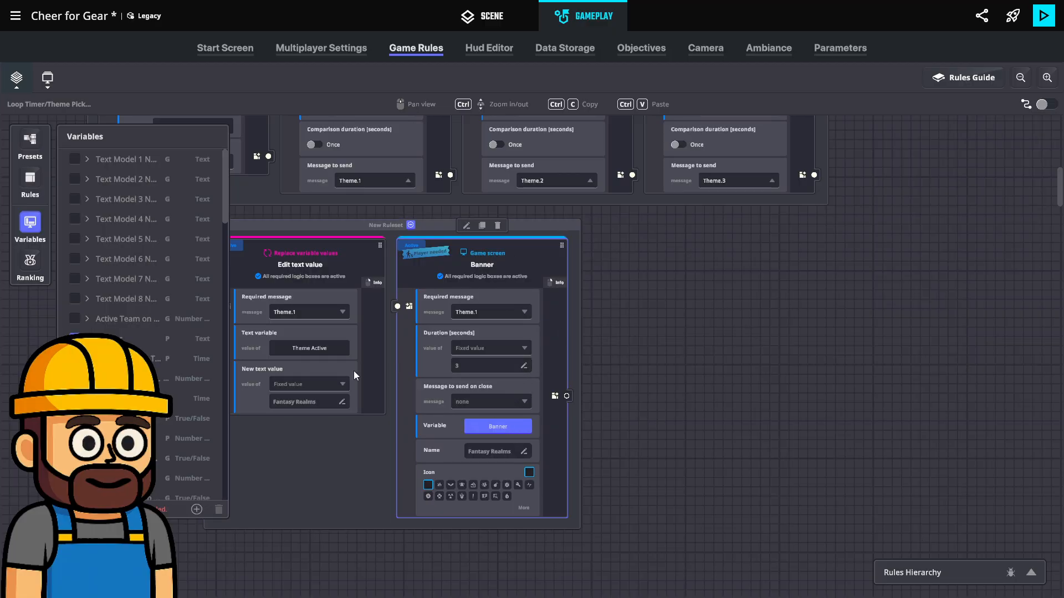
pyautogui.scroll(-10, 141, 321)
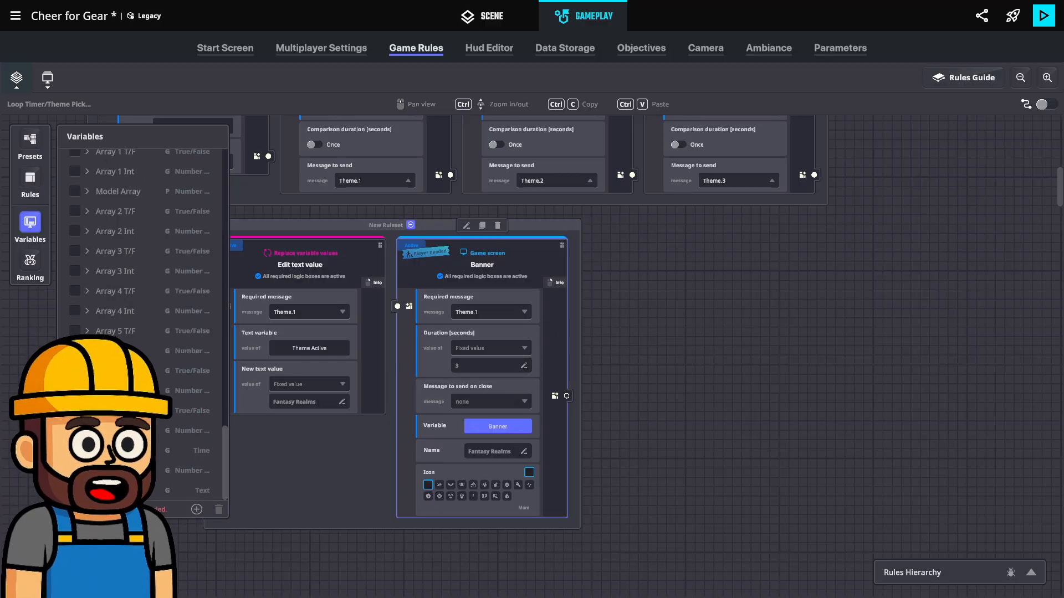
pyautogui.click(75, 490)
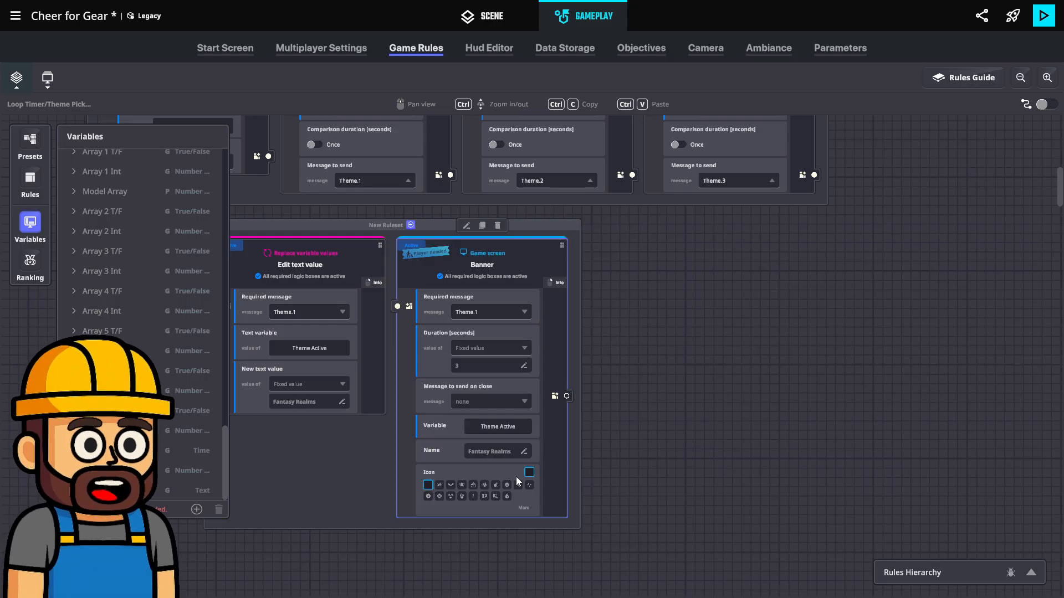
pyautogui.click(482, 451)
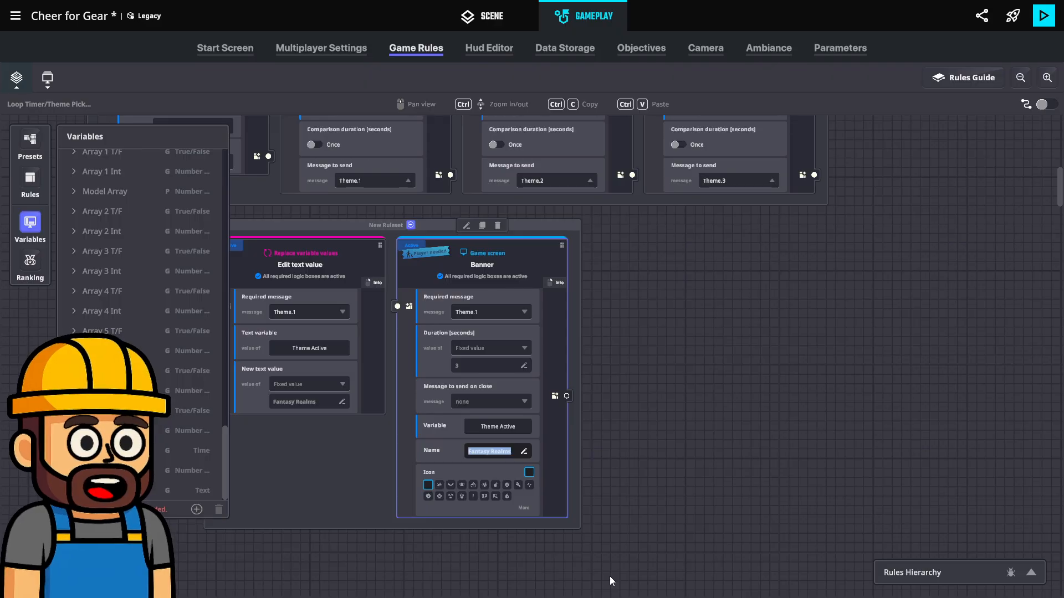
pyautogui.write('Dress')
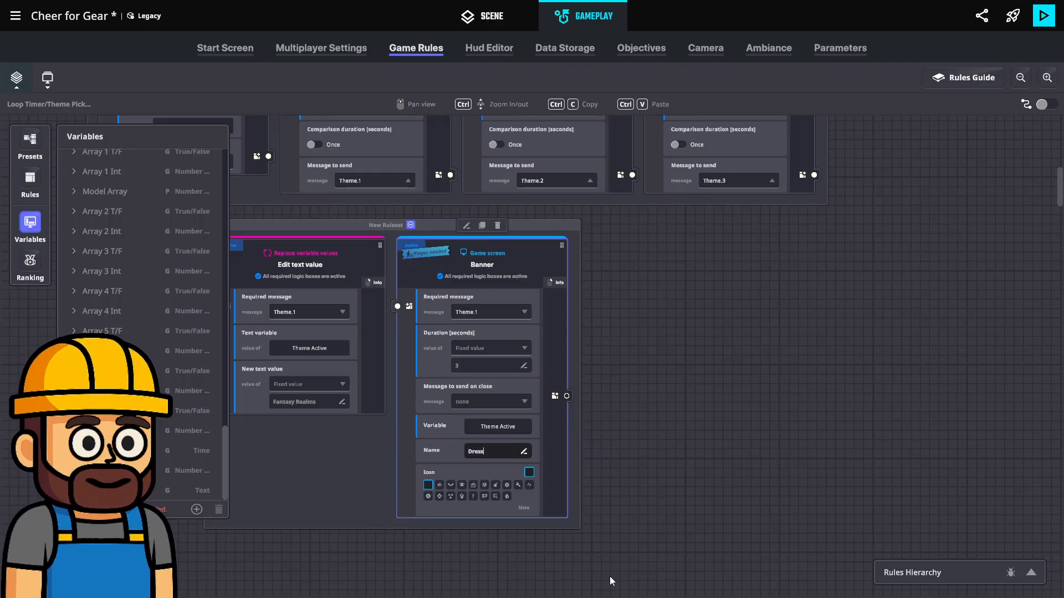
pyautogui.write(' up like you are in')
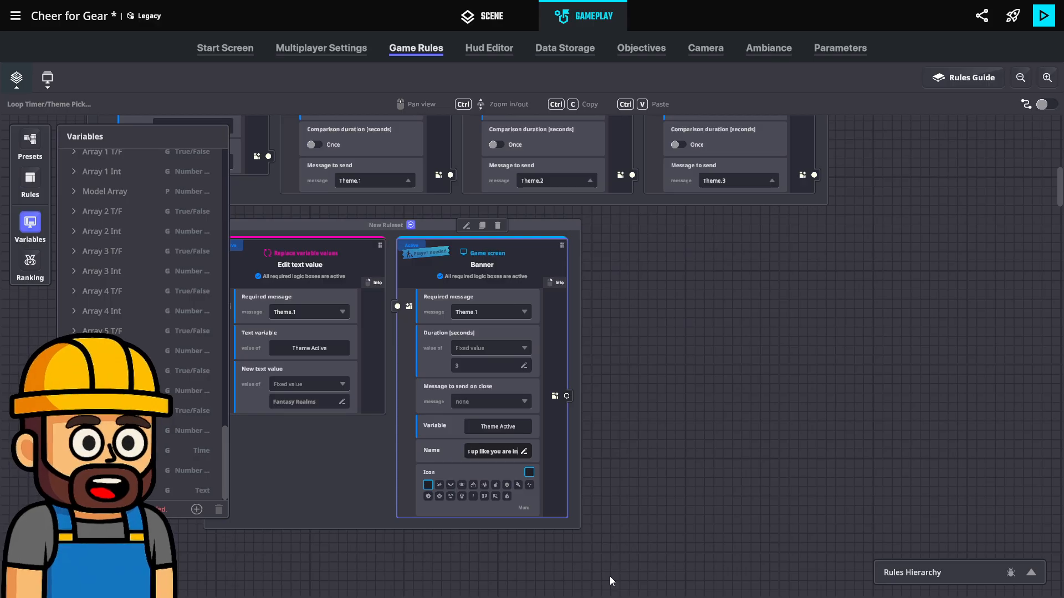
pyautogui.write(' i')
pyautogui.press('BackSpace')
pyautogui.press('BackSpace')
pyautogui.press('BackSpace')
pyautogui.press('BackSpace')
pyautogui.press('BackSpace')
pyautogui.press('BackSpace')
pyautogui.press('BackSpace')
pyautogui.press('BackSpace')
pyautogui.press('BackSpace')
pyautogui.press('BackSpace')
pyautogui.press('BackSpace')
pyautogui.press('BackSpace')
pyautogui.press('BackSpace')
pyautogui.press('BackSpace')
pyautogui.press('BackSpace')
pyautogui.press('BackSpace')
pyautogui.press('BackSpace')
pyautogui.press('BackSpace')
pyautogui.press('BackSpace')
pyautogui.press('BackSpace')
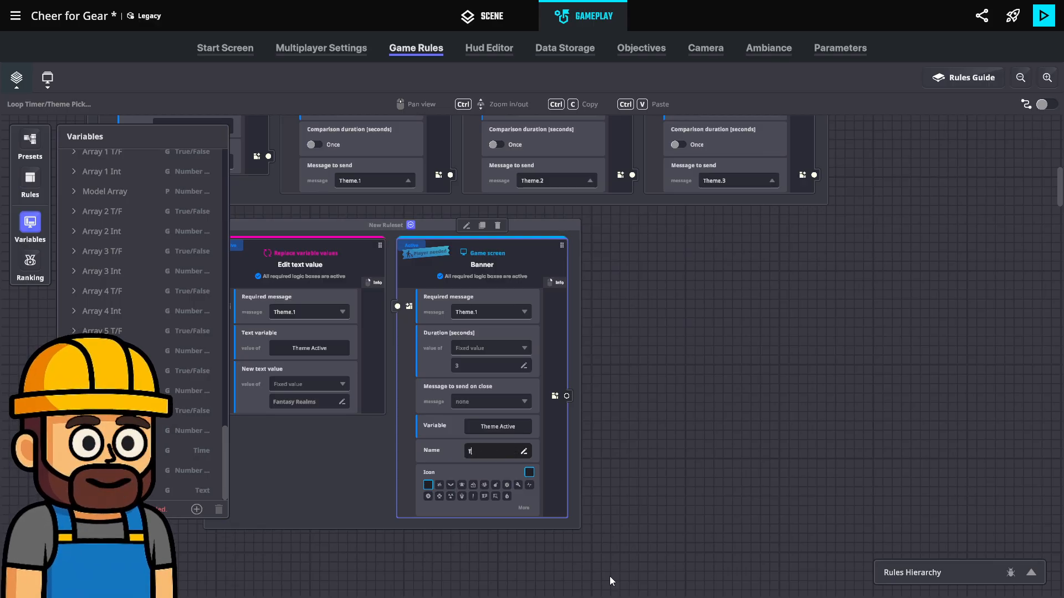
# Enter "The theme of next Fashion Show:" as the banner's name and close the variable list
pyautogui.write('The theme of ne')
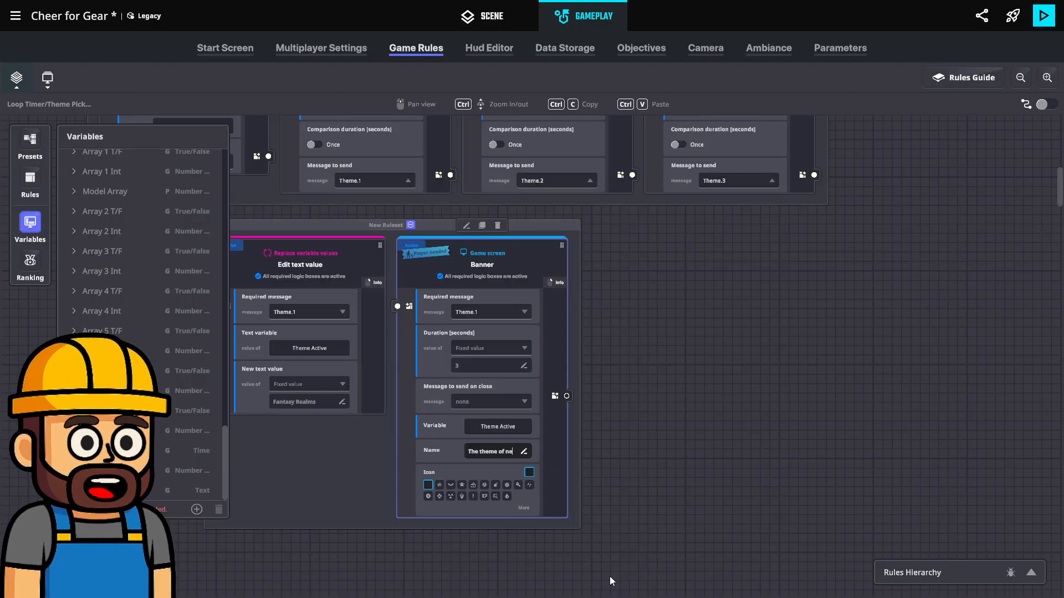
pyautogui.write('xt Fashion')
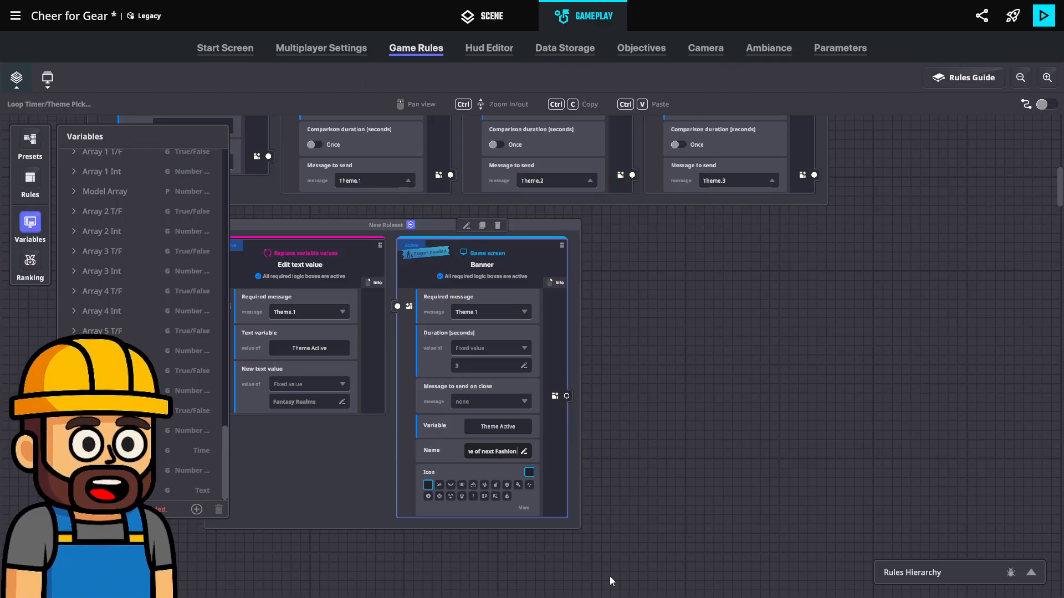
pyautogui.write(' Show:')
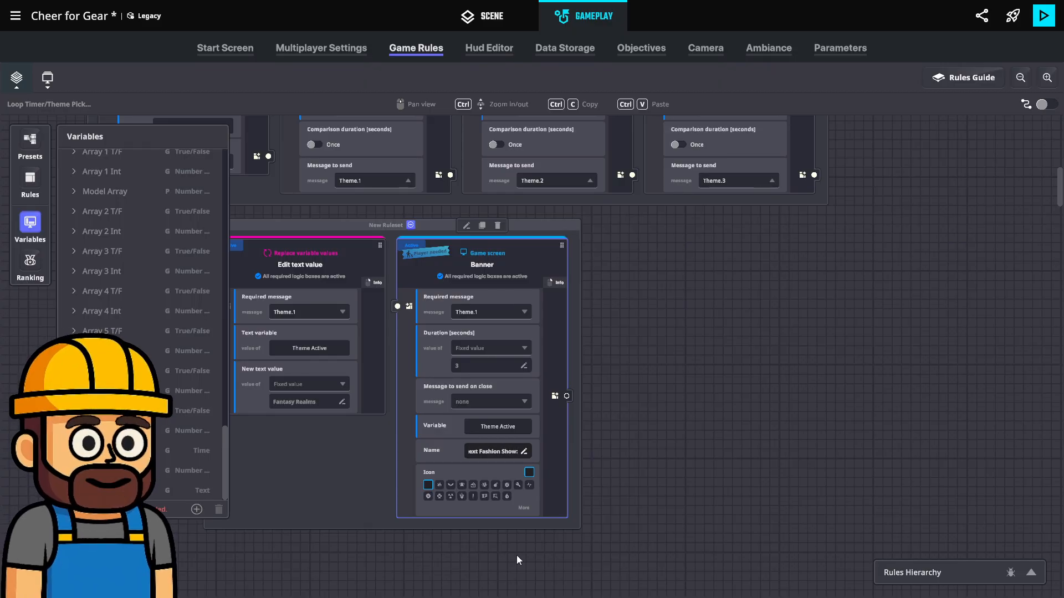
pyautogui.click(640, 480)
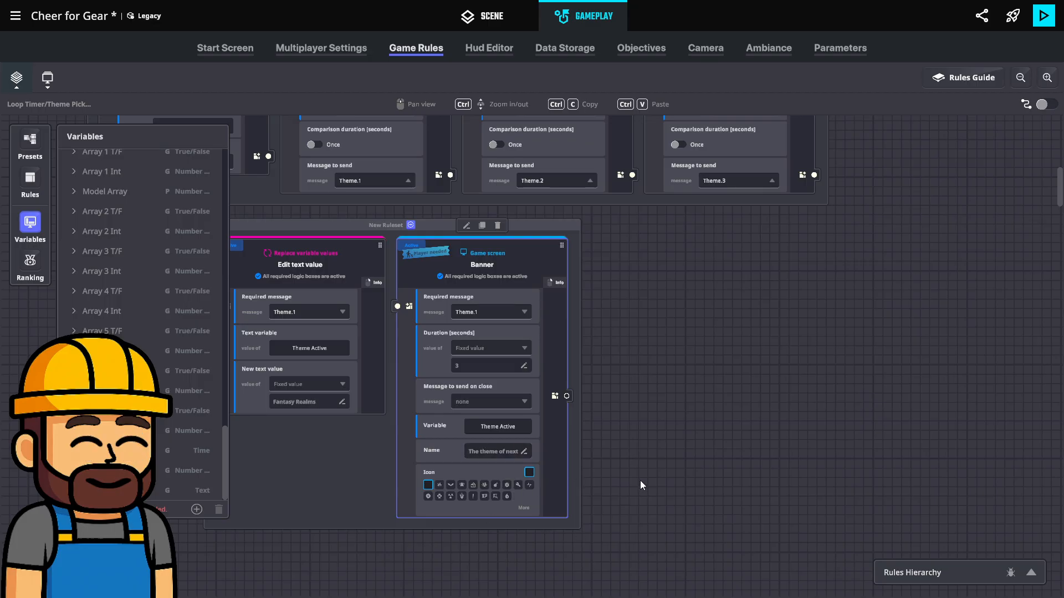
pyautogui.click(32, 222)
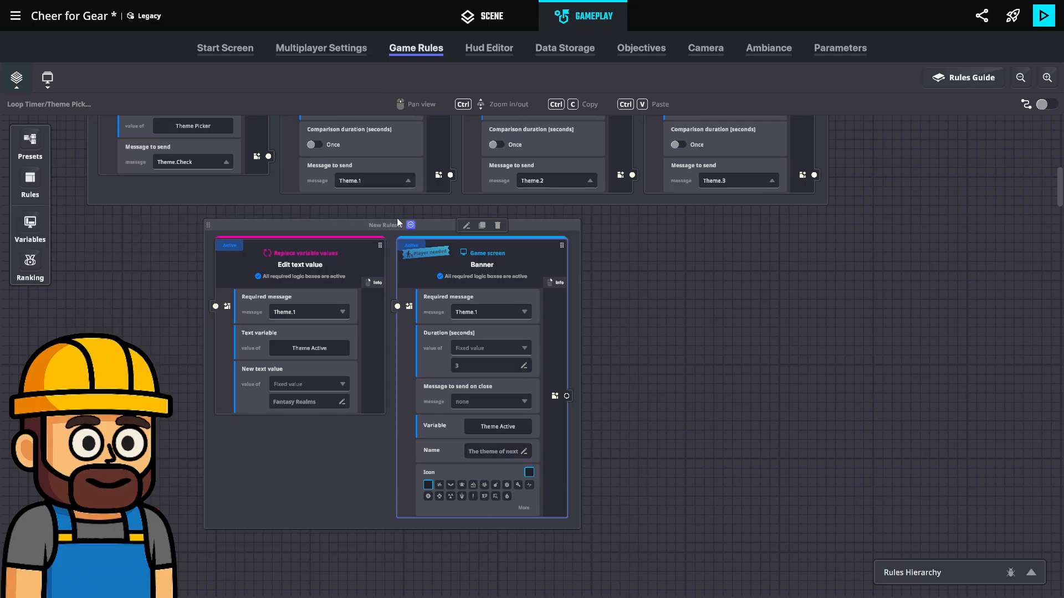
# Duplicate the ruleset holding the Theme.1 text edit and banner, and place the copy beside the original on its right
pyautogui.moveTo(441, 222); pyautogui.dragTo(448, 227)
pyautogui.click(398, 213)
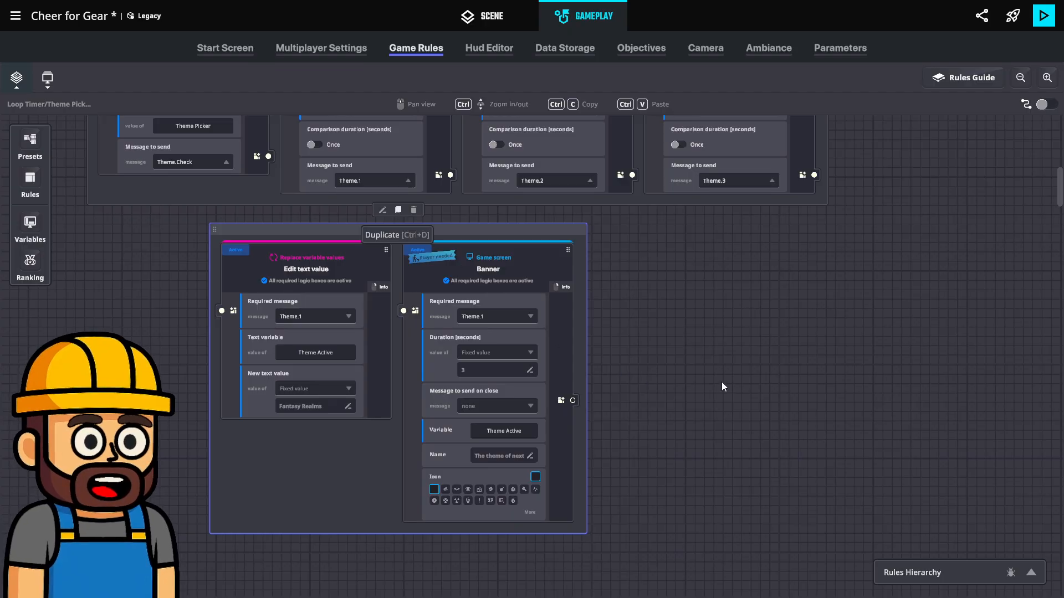
pyautogui.moveTo(552, 303); pyautogui.dragTo(626, 221)
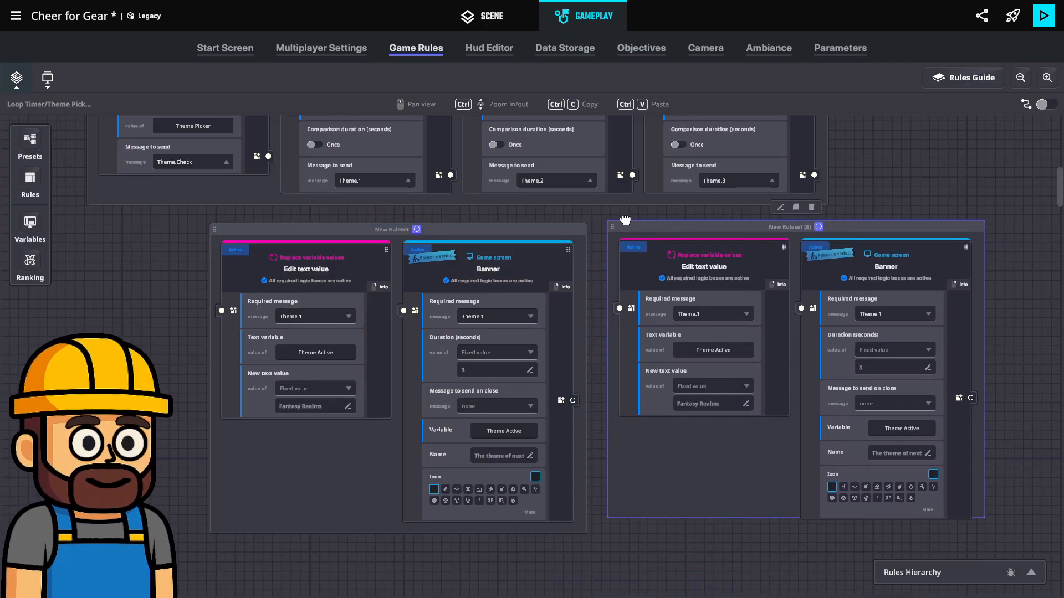
# In the duplicated Edit text value rule, set the required message to Theme.2 and the new text value to "Cosmic Horror"
pyautogui.click(706, 314)
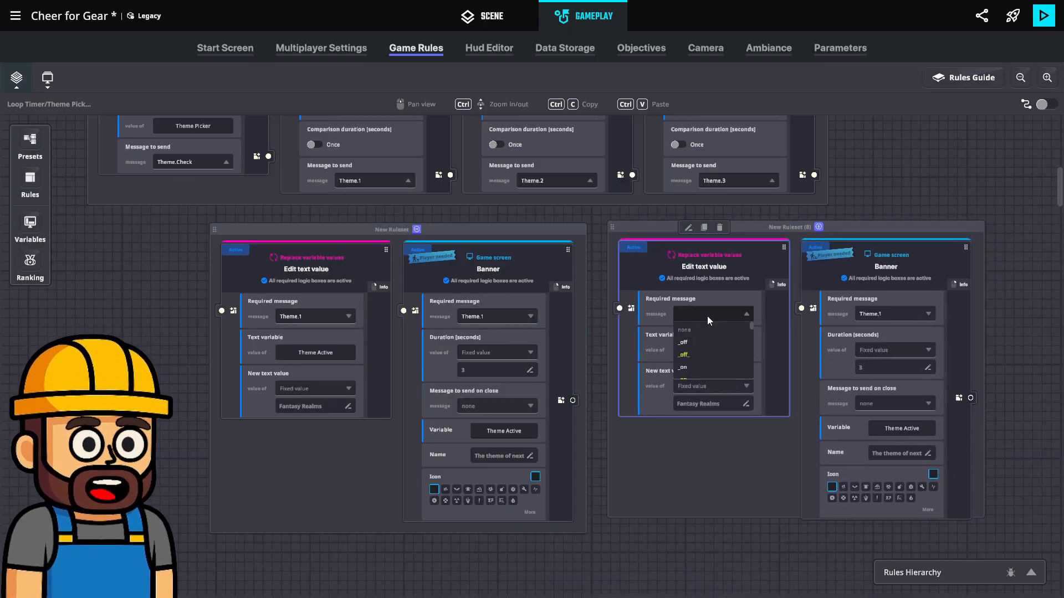
pyautogui.write('Theme.2')
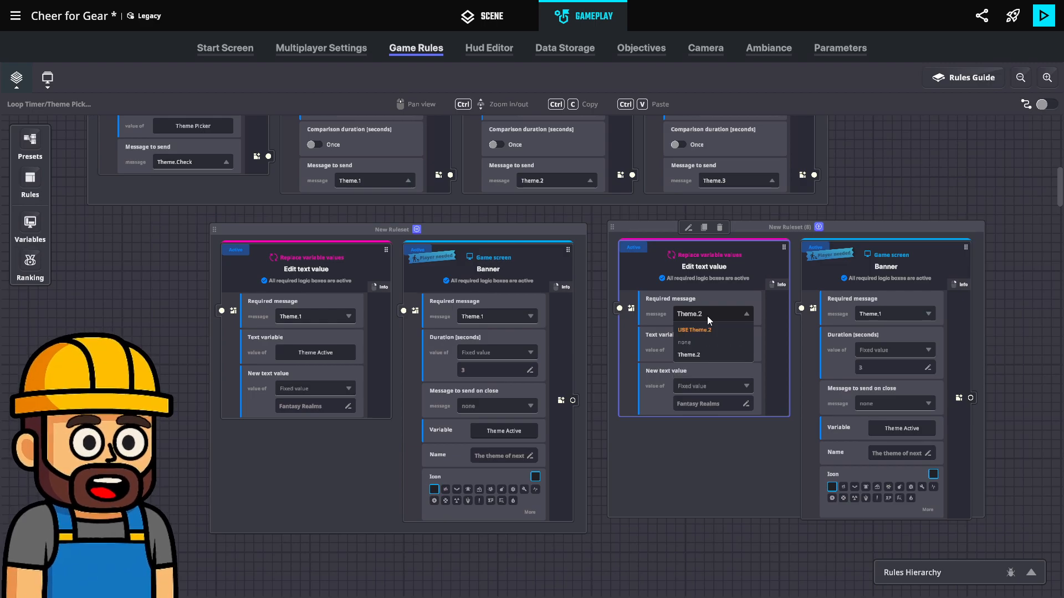
pyautogui.click(713, 329)
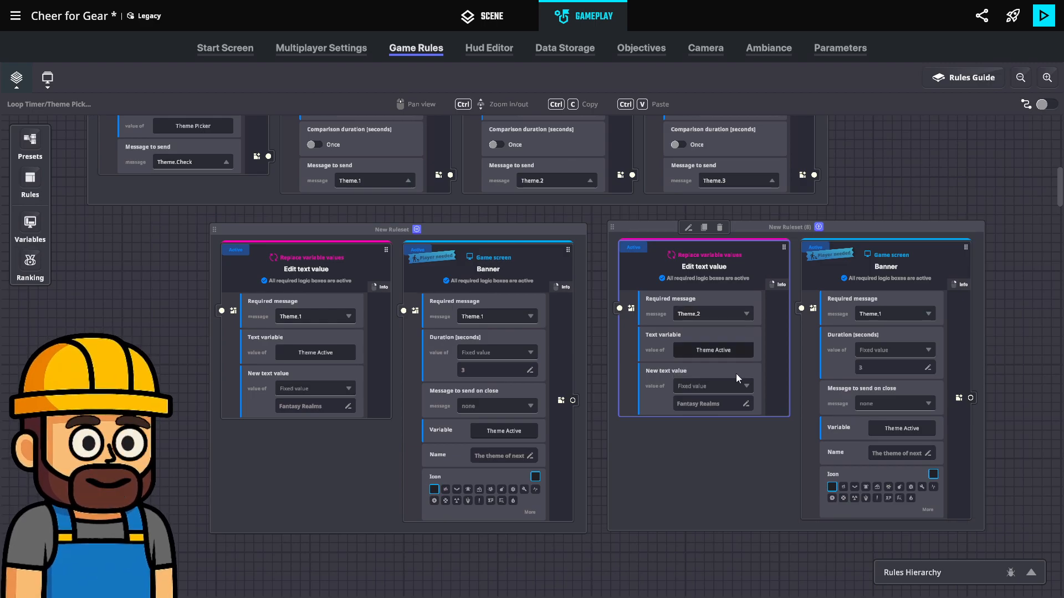
pyautogui.click(717, 403)
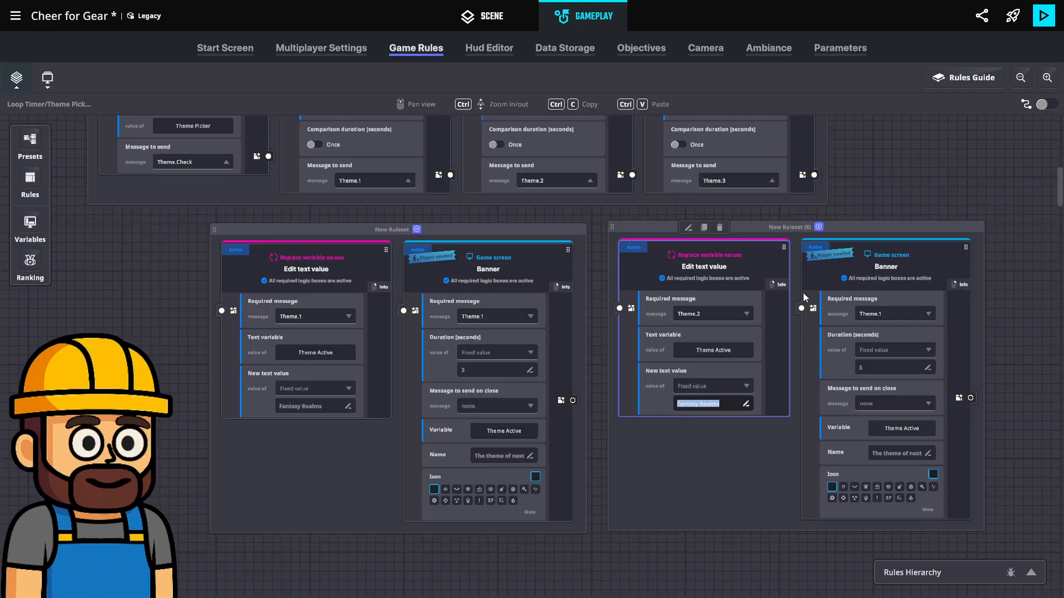
pyautogui.write('Cosmic H')
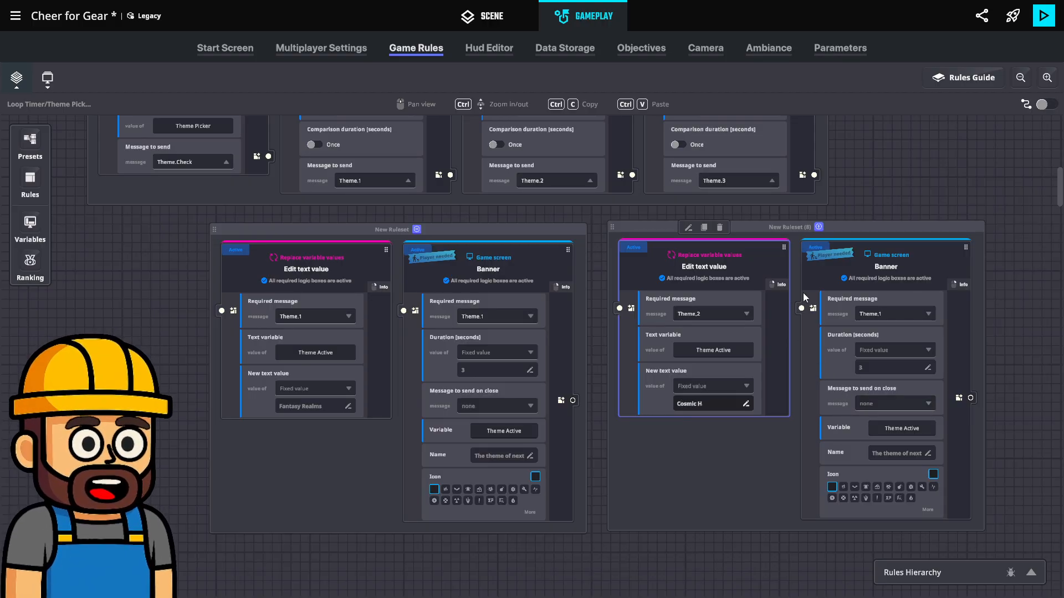
pyautogui.write('orror')
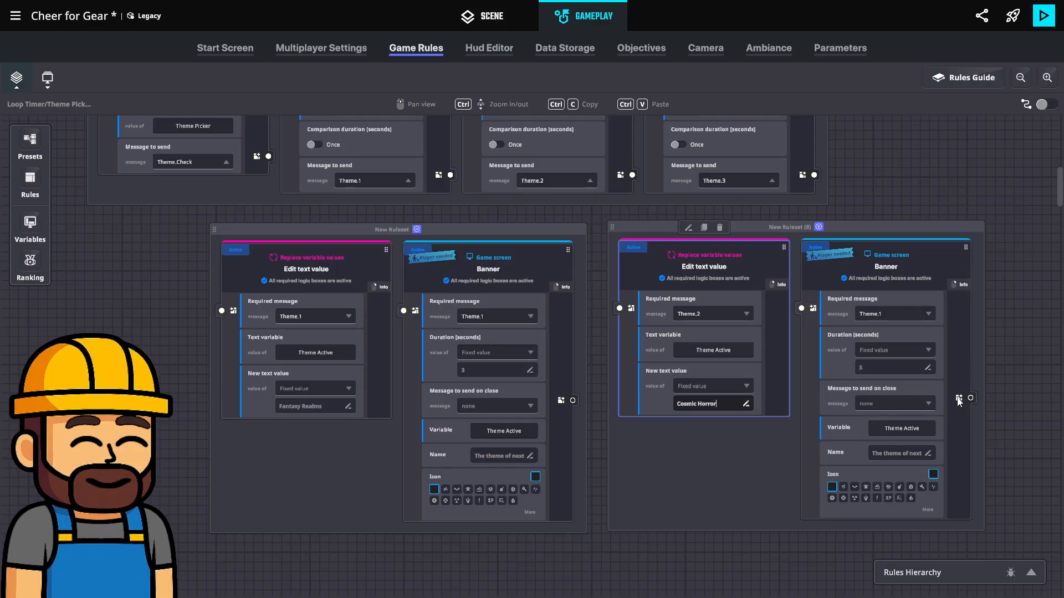
# Set the required message of the Banner rule in the Cosmic Horror ruleset to Theme.2
pyautogui.click(889, 311)
pyautogui.write('T')
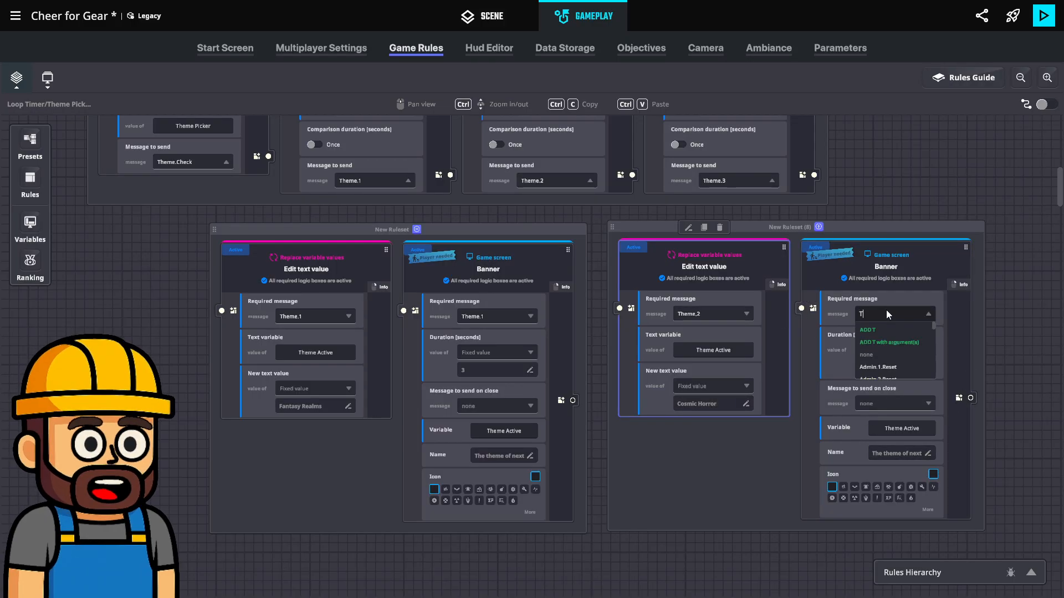
pyautogui.write('heme.2')
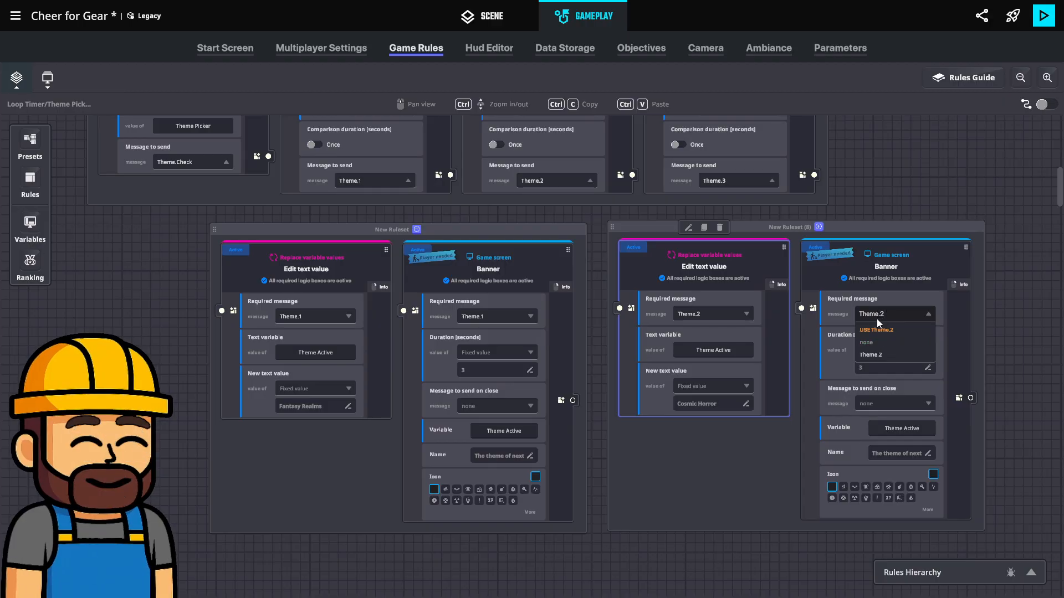
pyautogui.click(876, 328)
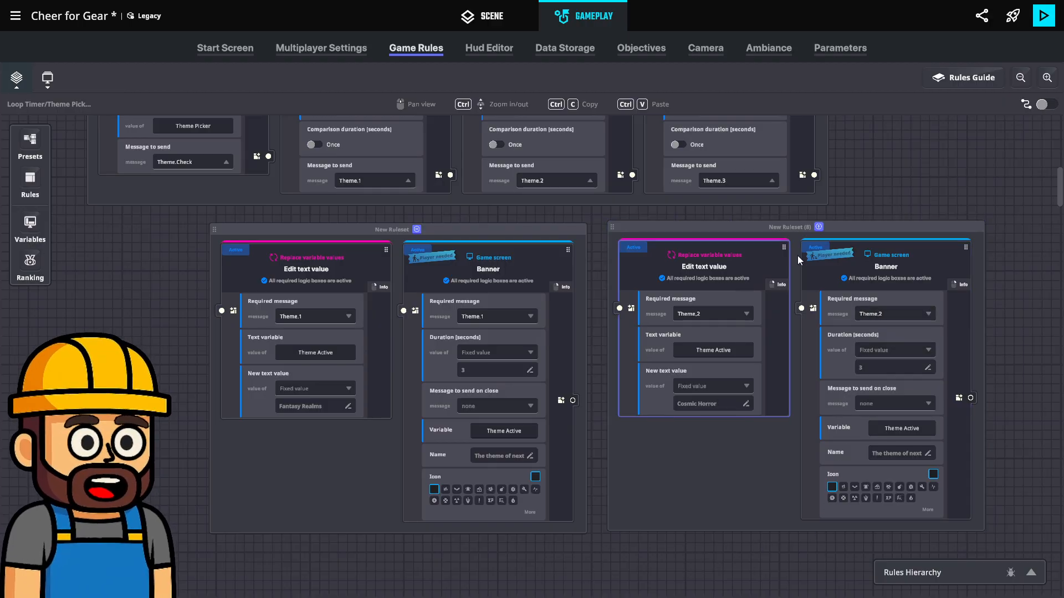
# Move the Cosmic Horror ruleset closer to the Fantasy Realms one, then duplicate it and place the copy on its right
pyautogui.moveTo(827, 232); pyautogui.dragTo(815, 237)
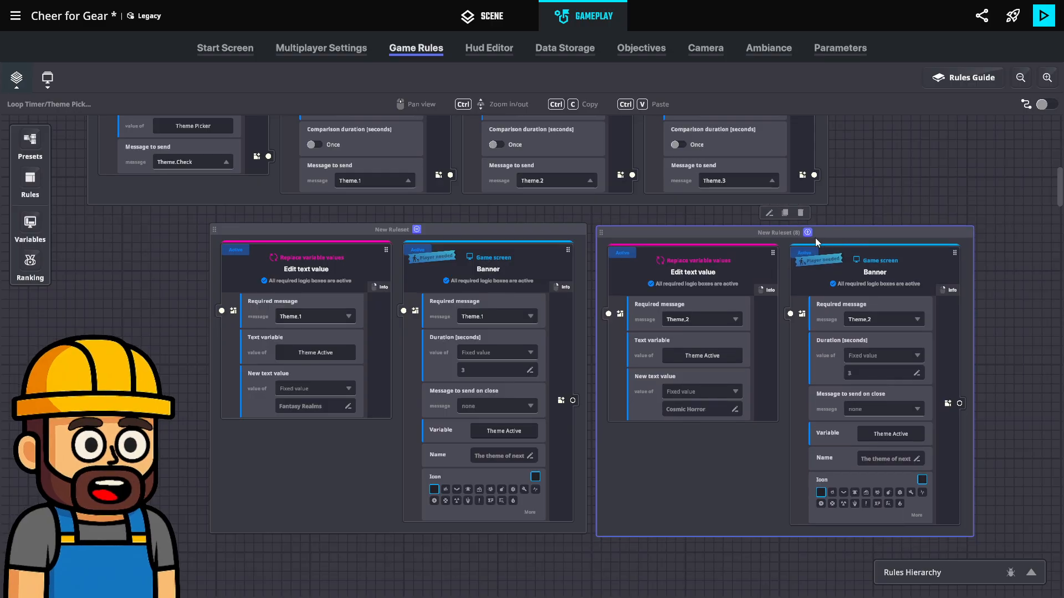
pyautogui.click(785, 213)
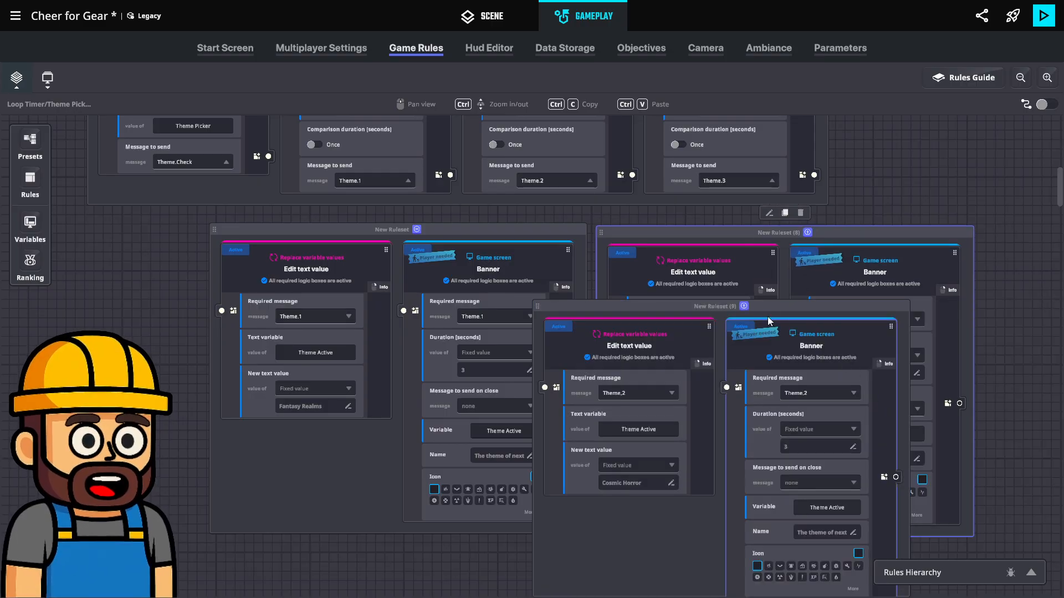
pyautogui.moveTo(787, 308); pyautogui.dragTo(930, 283)
pyautogui.scroll(-2, 773, 325)
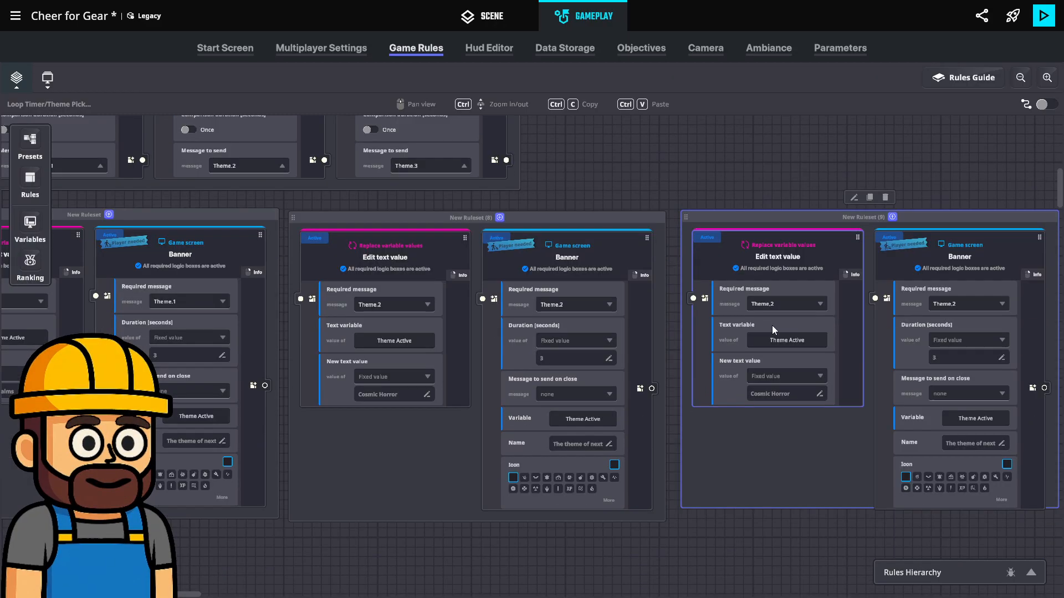
# Set the required message of the Edit text value rule in the newest ruleset copy to Theme.3
pyautogui.click(770, 303)
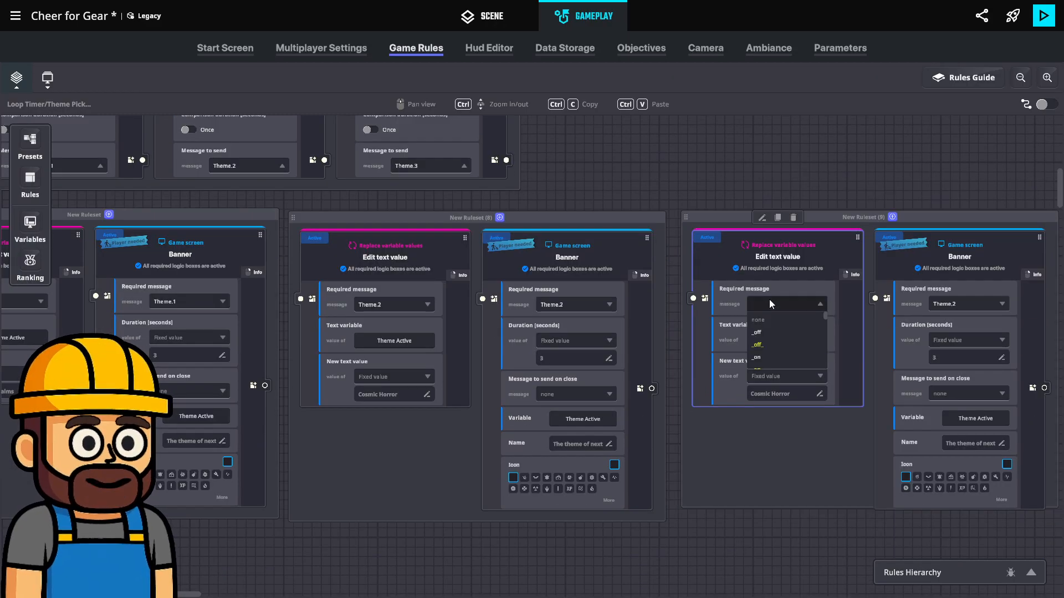
pyautogui.write('Theme.')
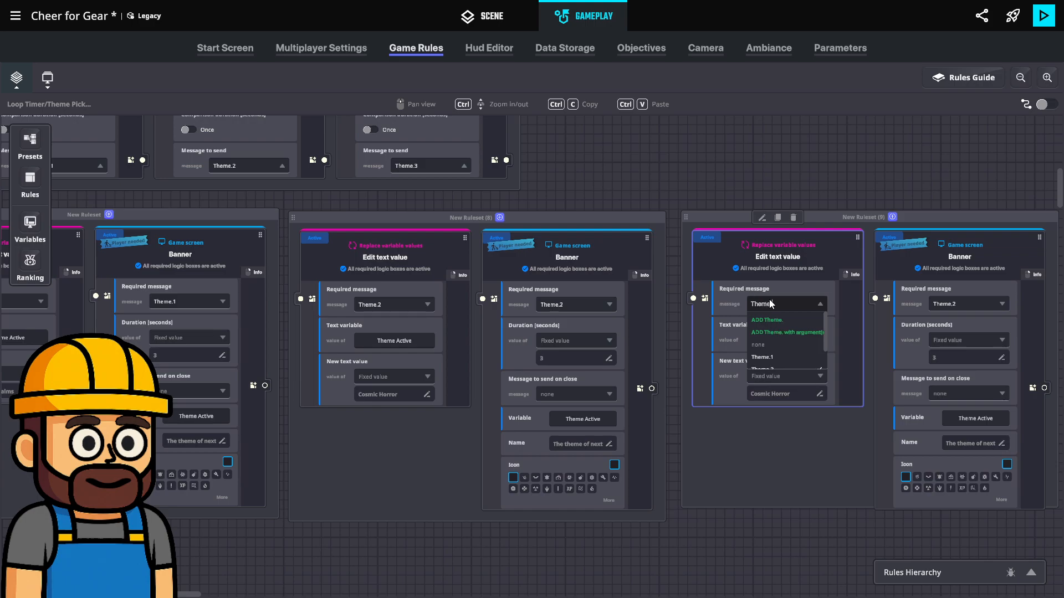
pyautogui.write('3')
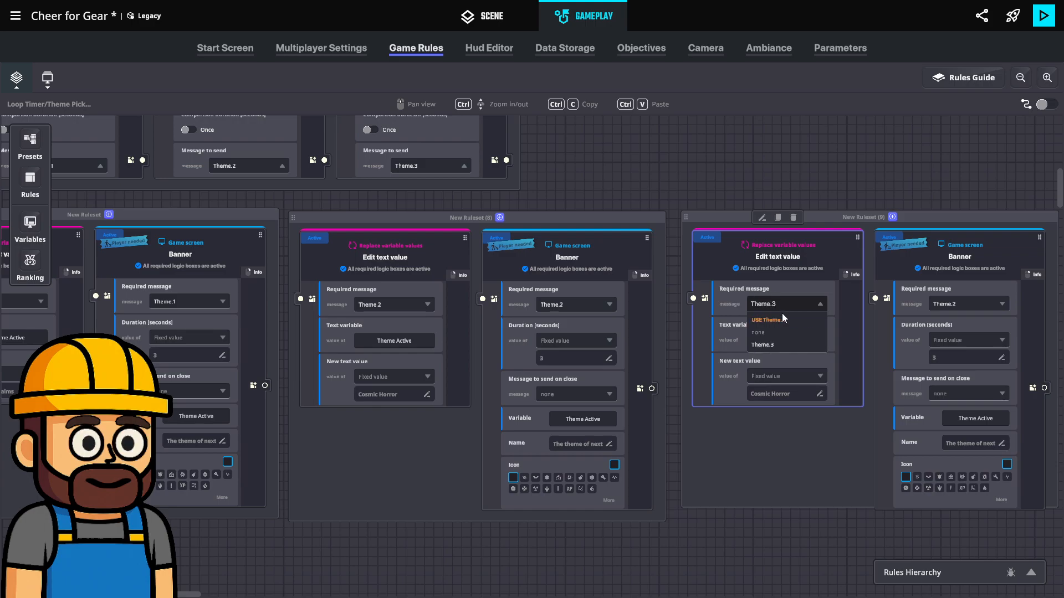
pyautogui.click(786, 321)
# Set the required message of the Banner rule in the newest ruleset copy to Theme.3
pyautogui.click(945, 304)
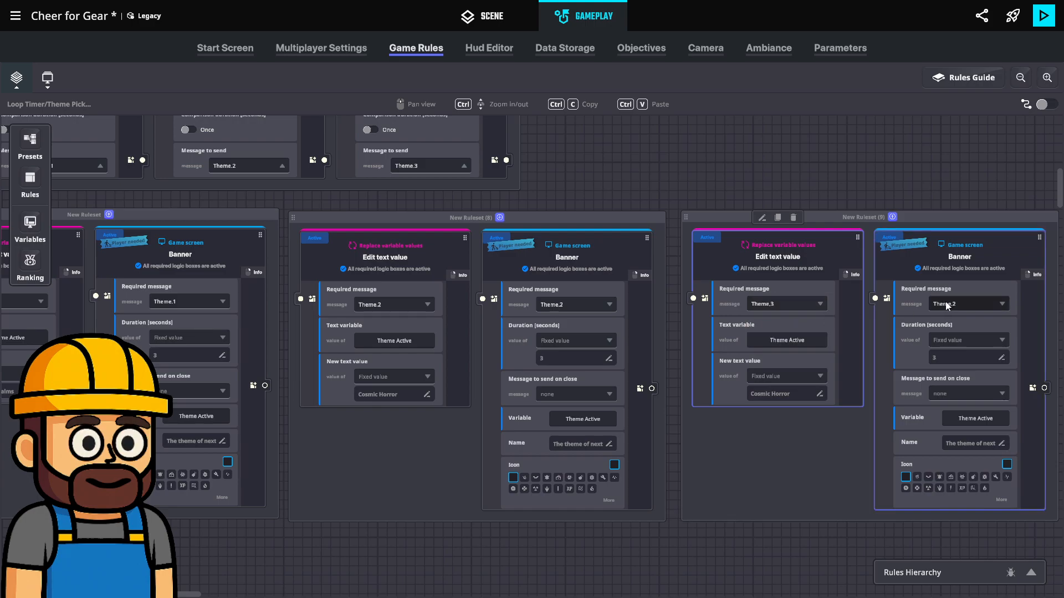
pyautogui.write('e')
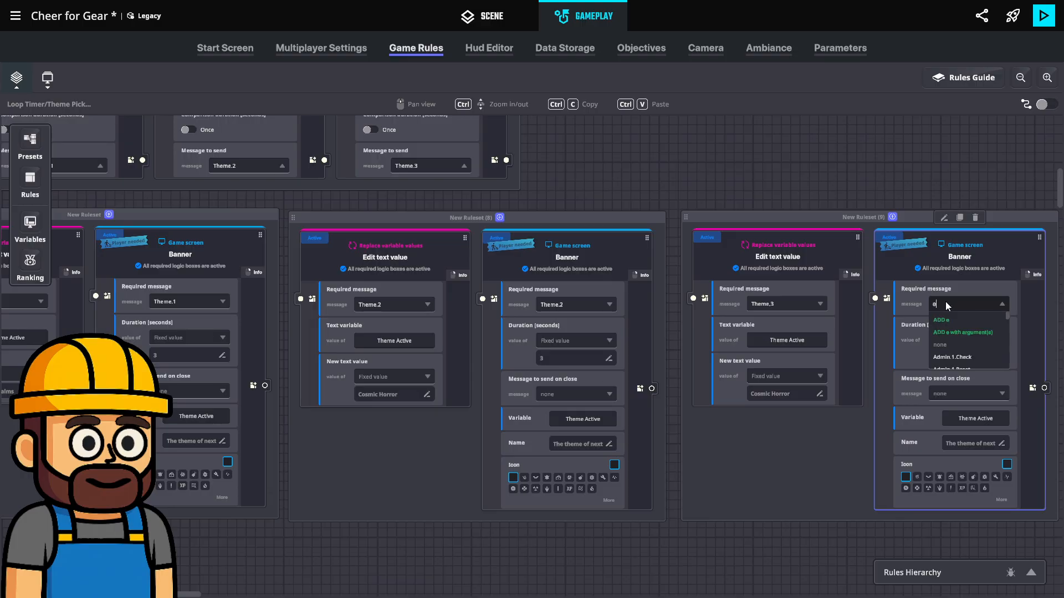
pyautogui.write('.3')
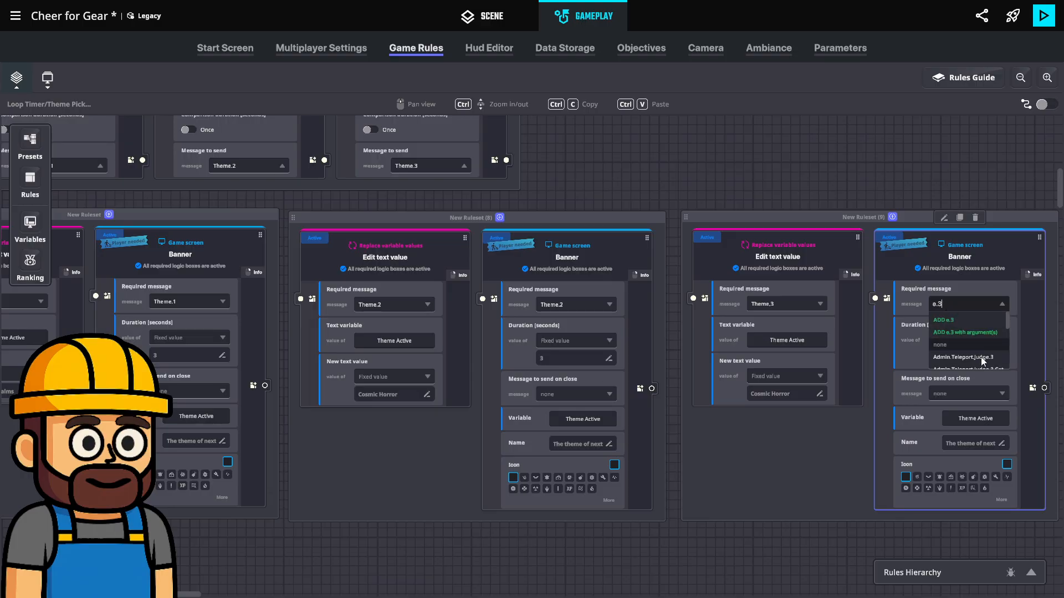
pyautogui.scroll(-2, 980, 350)
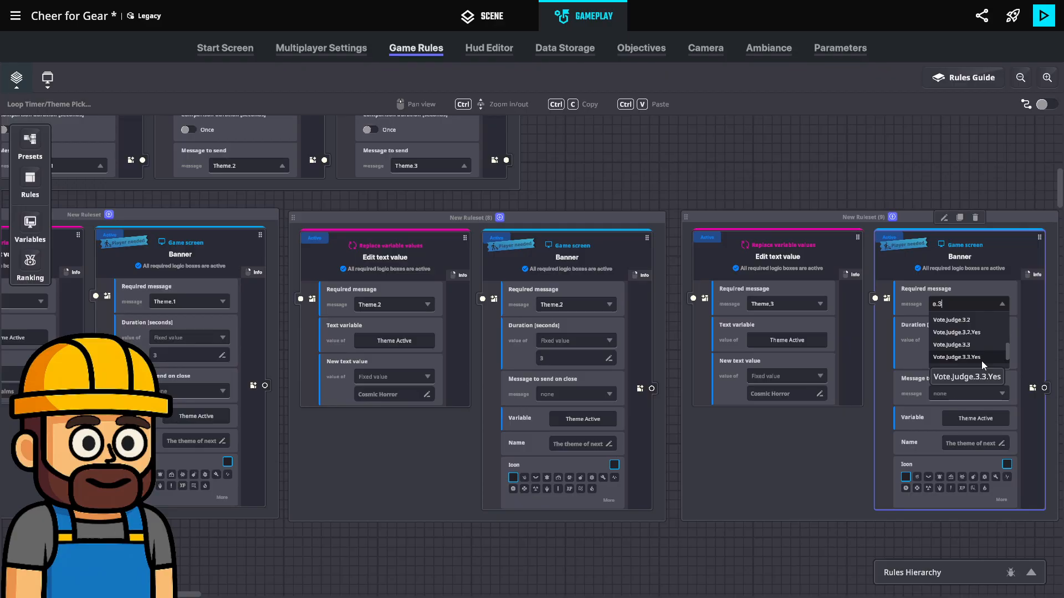
pyautogui.scroll(2, 981, 361)
pyautogui.scroll(3, 984, 361)
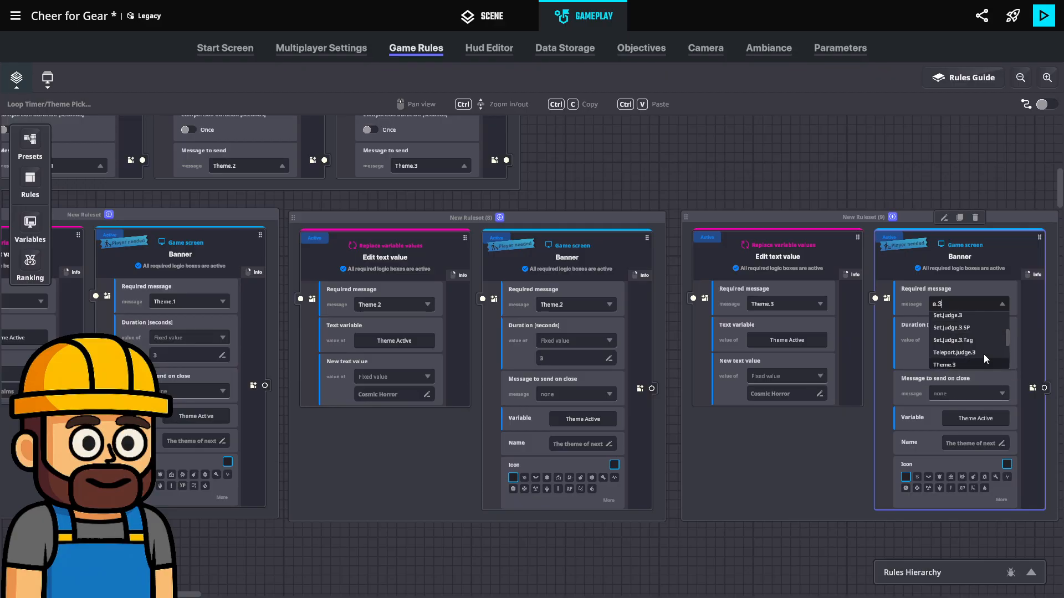
pyautogui.click(947, 361)
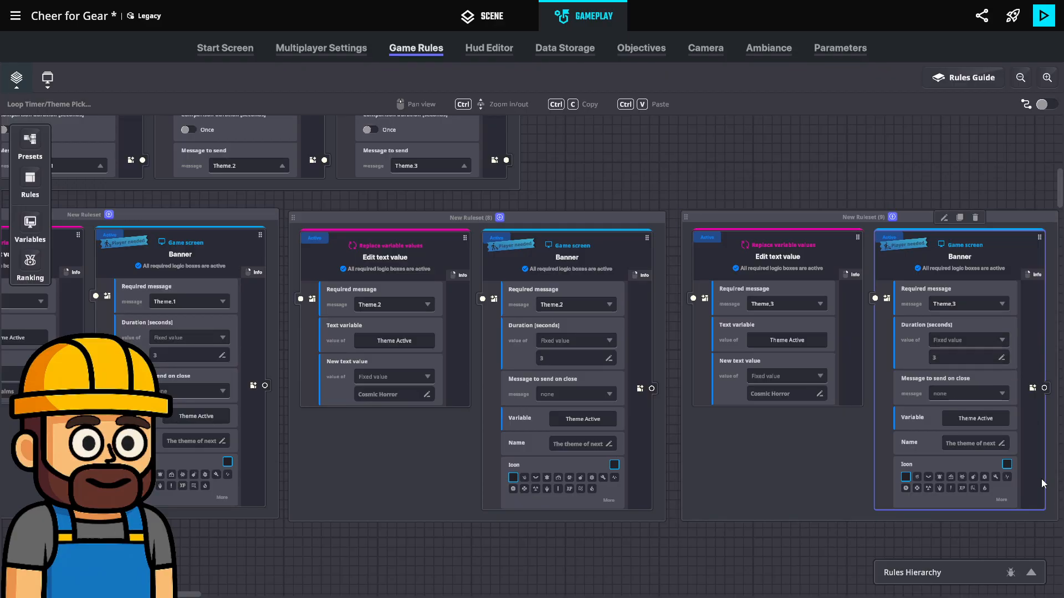
# Set the new text value in the Theme.3 Edit text value rule to "Robot"
pyautogui.click(776, 394)
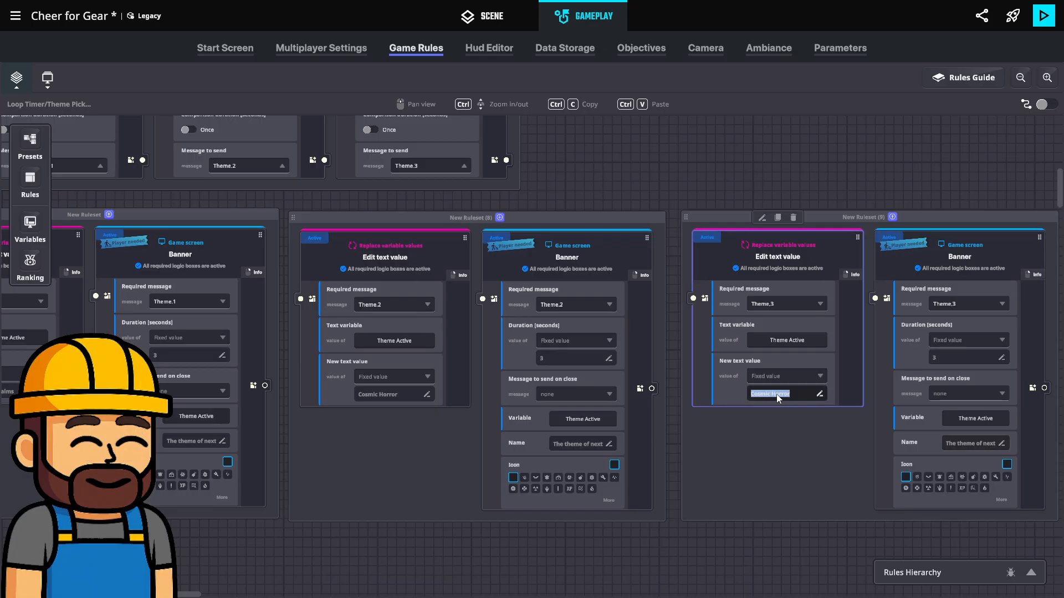
pyautogui.write('Rob')
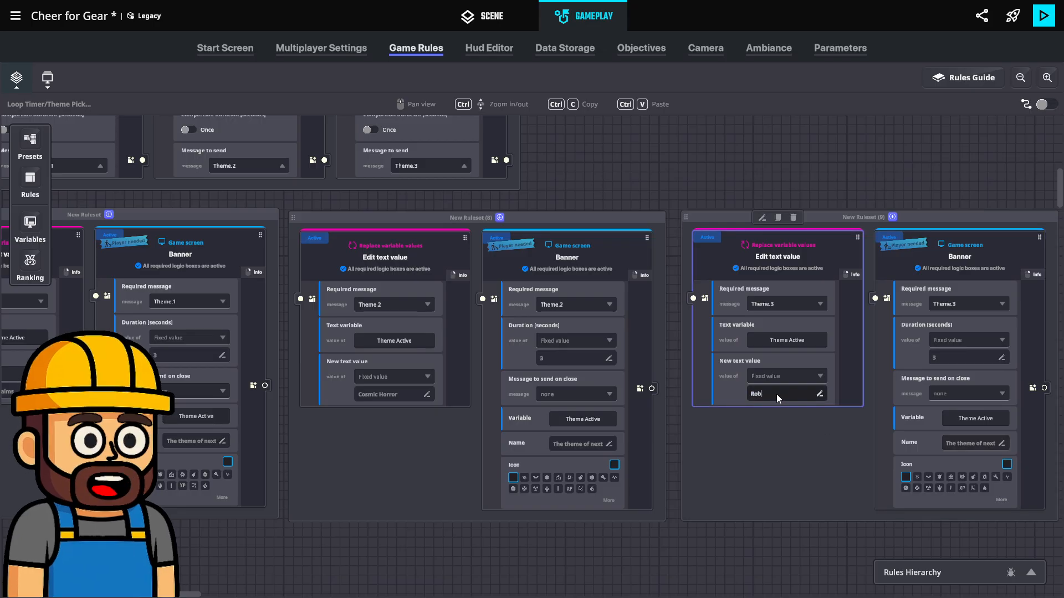
pyautogui.write('ot')
pyautogui.press('Return')
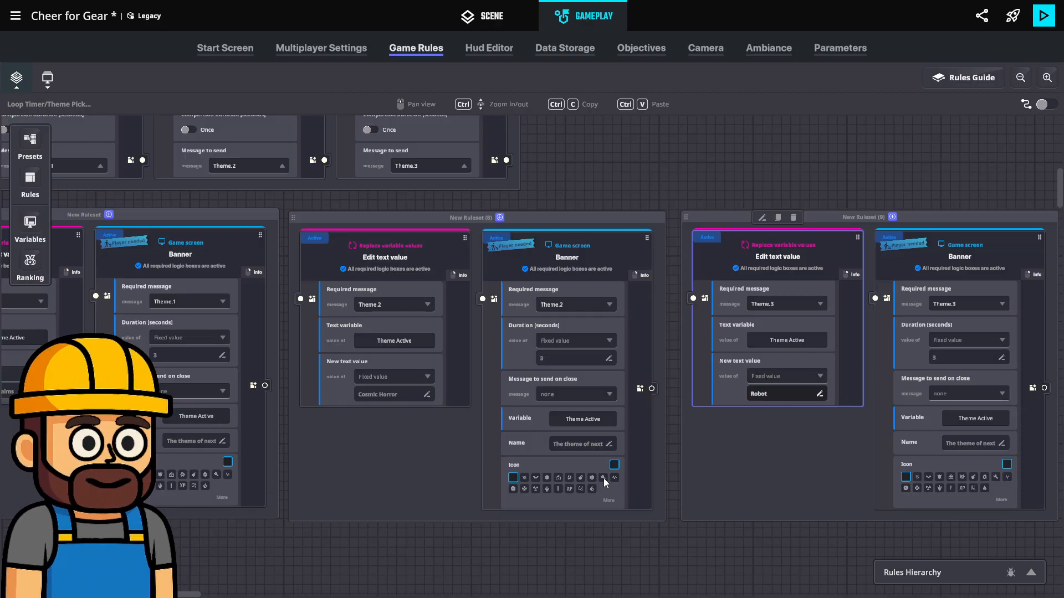
pyautogui.click(925, 169)
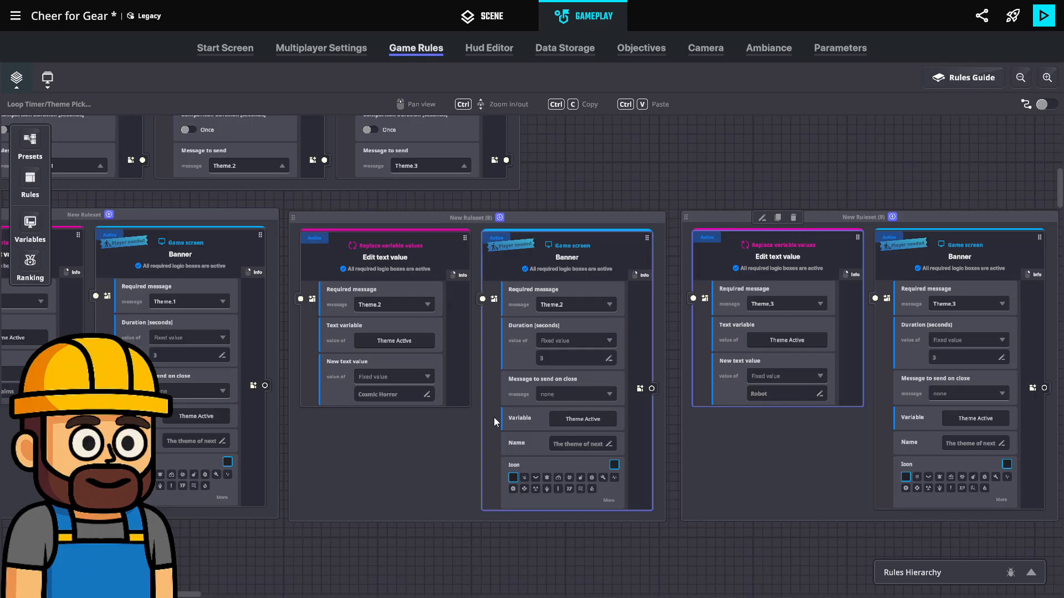
# Move the Theme.1 ruleset so it lines up beneath the start of the random number and comparison ruleset
pyautogui.moveTo(508, 431); pyautogui.dragTo(556, 464, button='middle')
pyautogui.keyDown('ctrl'); pyautogui.scroll(-2, 555, 464); pyautogui.keyUp('ctrl')
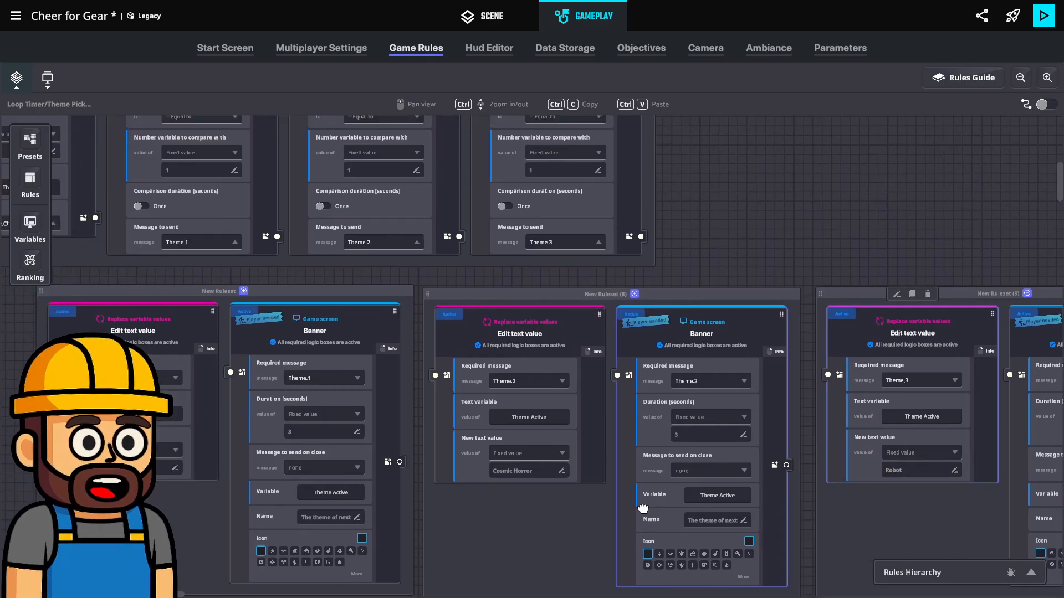
pyautogui.keyDown('ctrl'); pyautogui.scroll(-2, 597, 320); pyautogui.keyUp('ctrl')
pyautogui.moveTo(416, 245); pyautogui.dragTo(703, 361, button='middle')
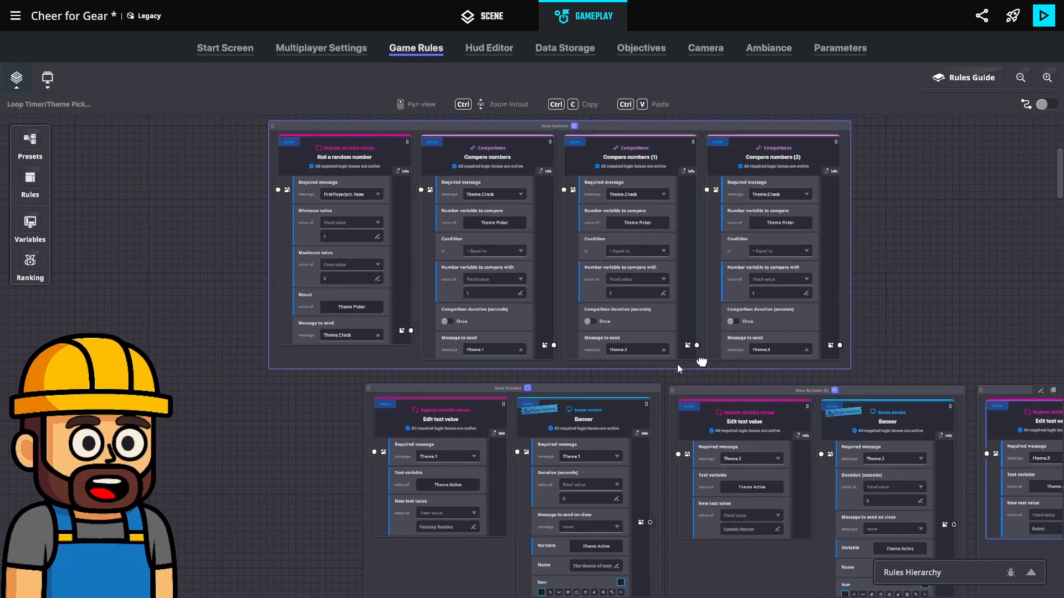
pyautogui.moveTo(479, 384); pyautogui.dragTo(394, 388)
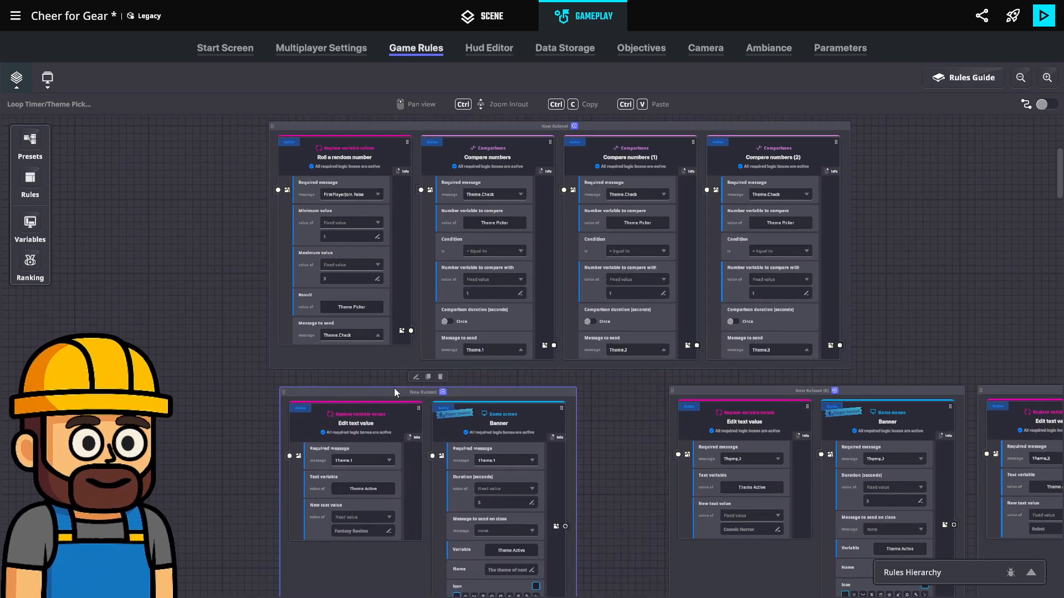
# Set the fixed comparison number to 2 in Compare numbers (1) and to 3 in Compare numbers (2)
pyautogui.click(627, 295)
pyautogui.write('2')
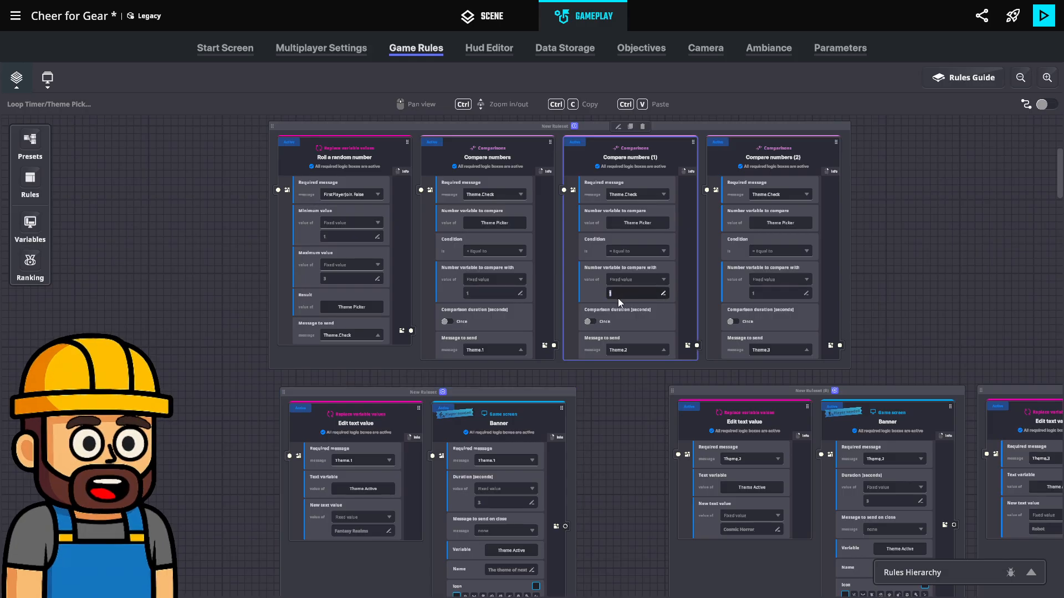
pyautogui.click(767, 291)
pyautogui.write('3')
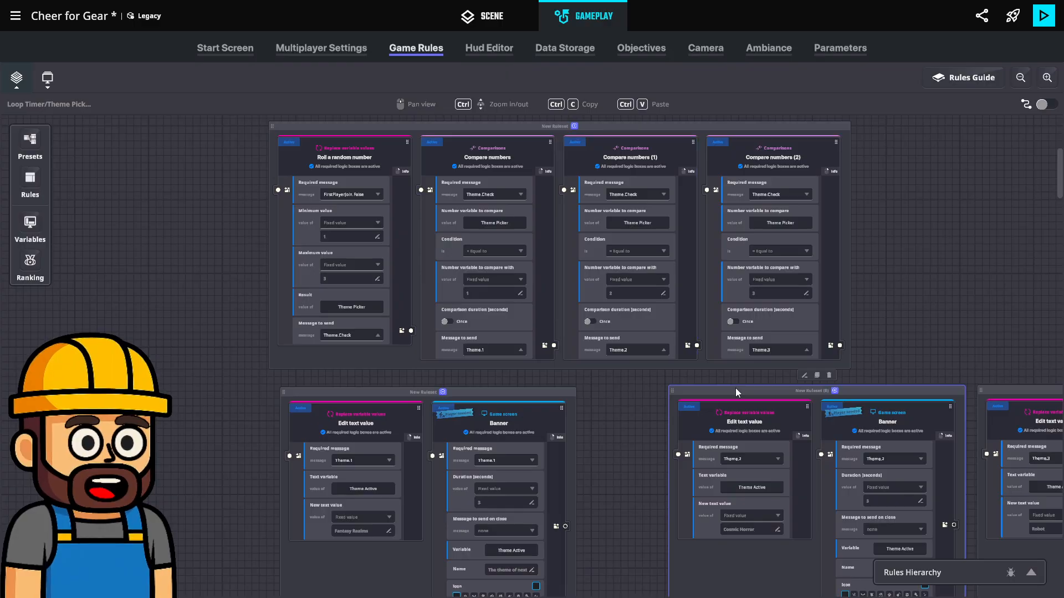
# Line up the Theme.2 and Theme.3 rulesets in a row directly beside the Theme.1 ruleset
pyautogui.moveTo(736, 388); pyautogui.dragTo(641, 385)
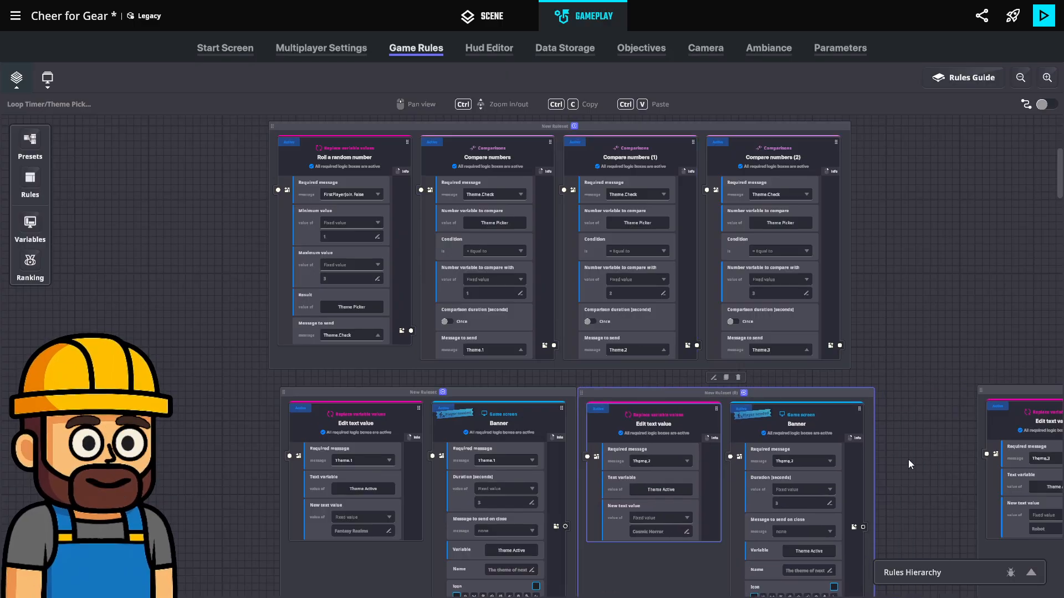
pyautogui.moveTo(1004, 400); pyautogui.dragTo(899, 391)
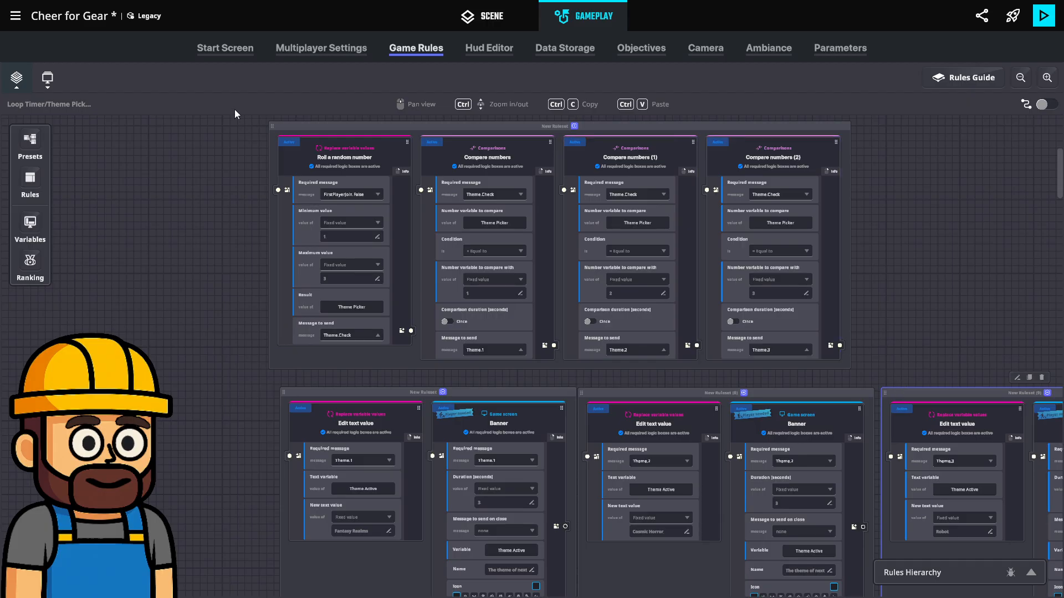
# Switch to the OnPlayerJoin/ Admin HUD board and open the HUD Admin of its HUD rule for editing
pyautogui.scroll(5, 188, 242)
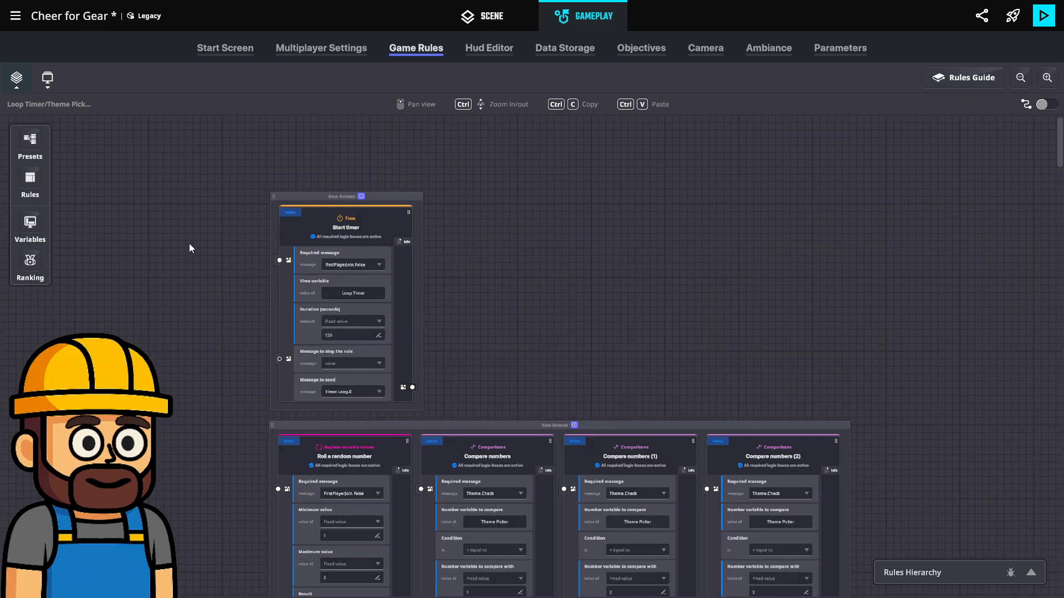
pyautogui.click(17, 80)
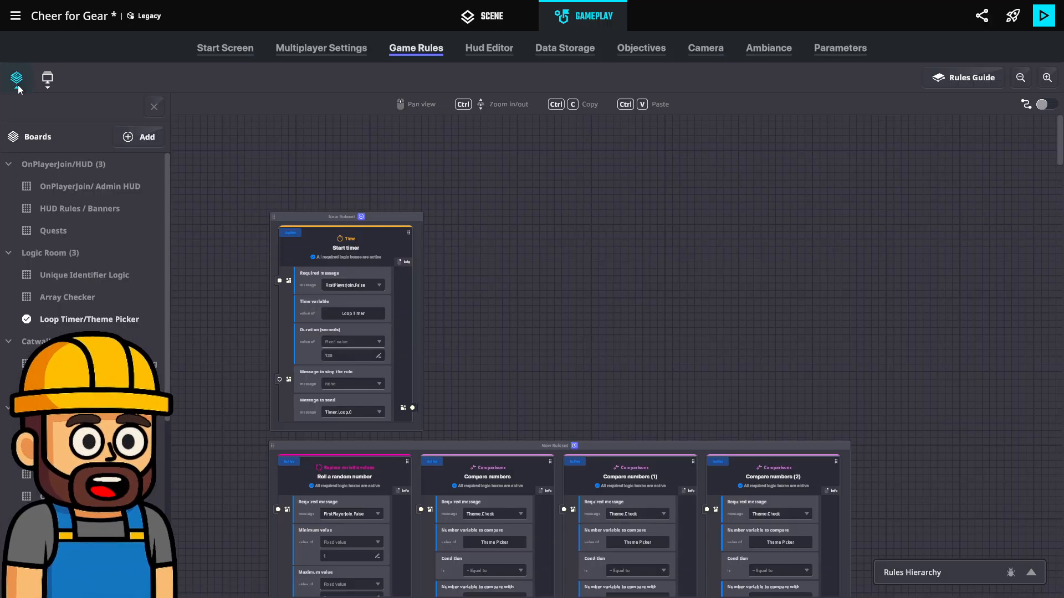
pyautogui.click(80, 188)
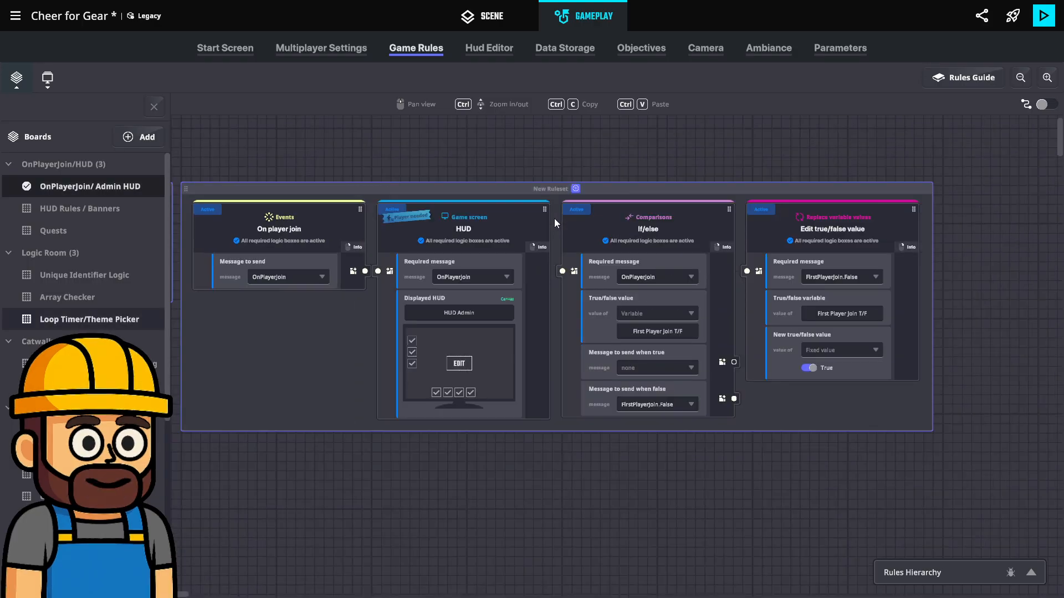
pyautogui.click(547, 222)
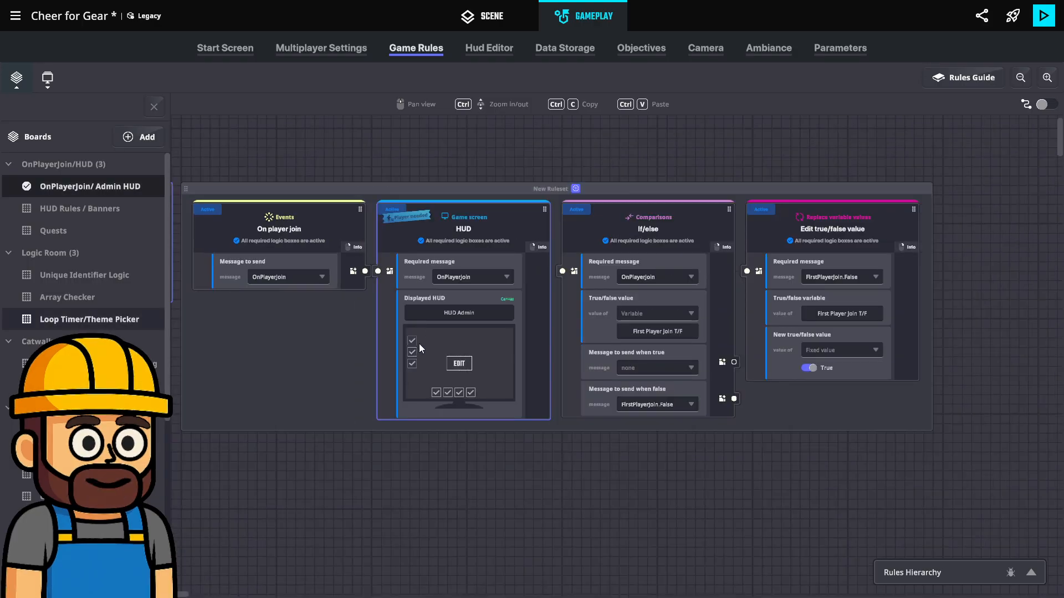
pyautogui.click(458, 364)
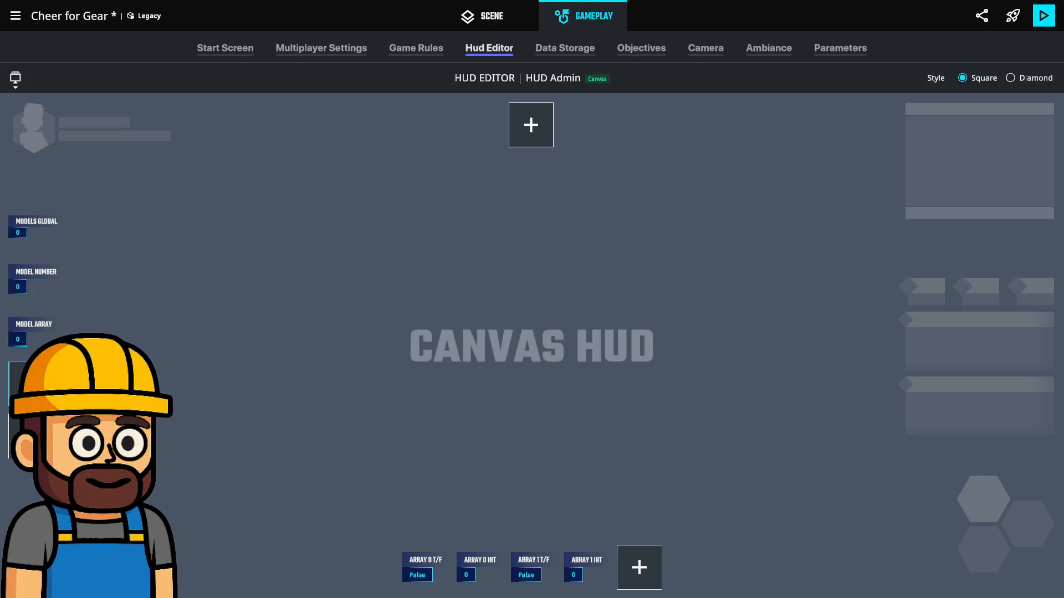
# Add a No Icon widget to the free slot below Model Array in the HUD and continue to its settings
pyautogui.click(31, 383)
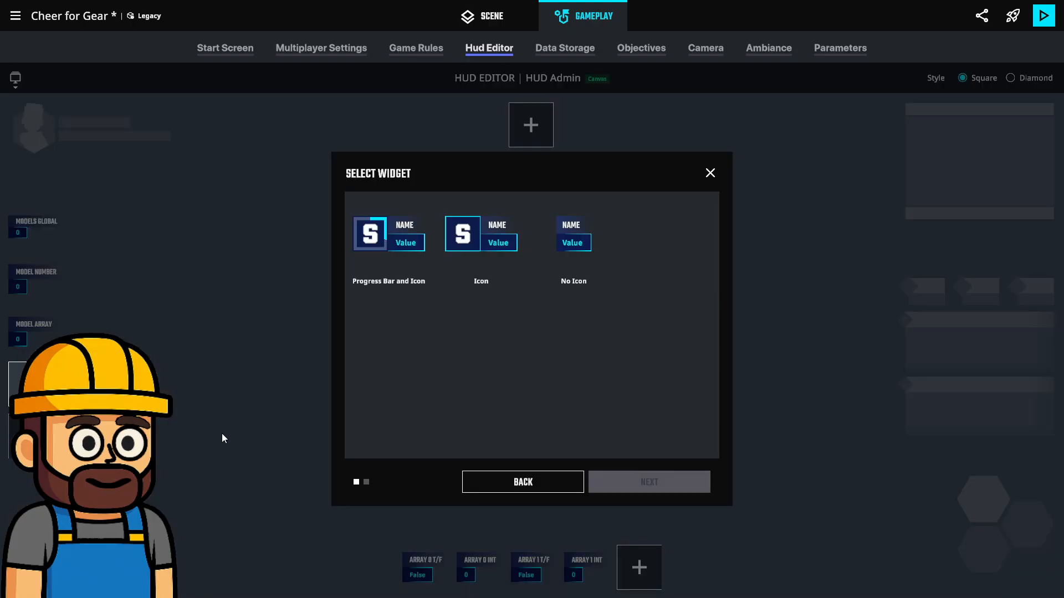
pyautogui.click(580, 230)
pyautogui.click(610, 477)
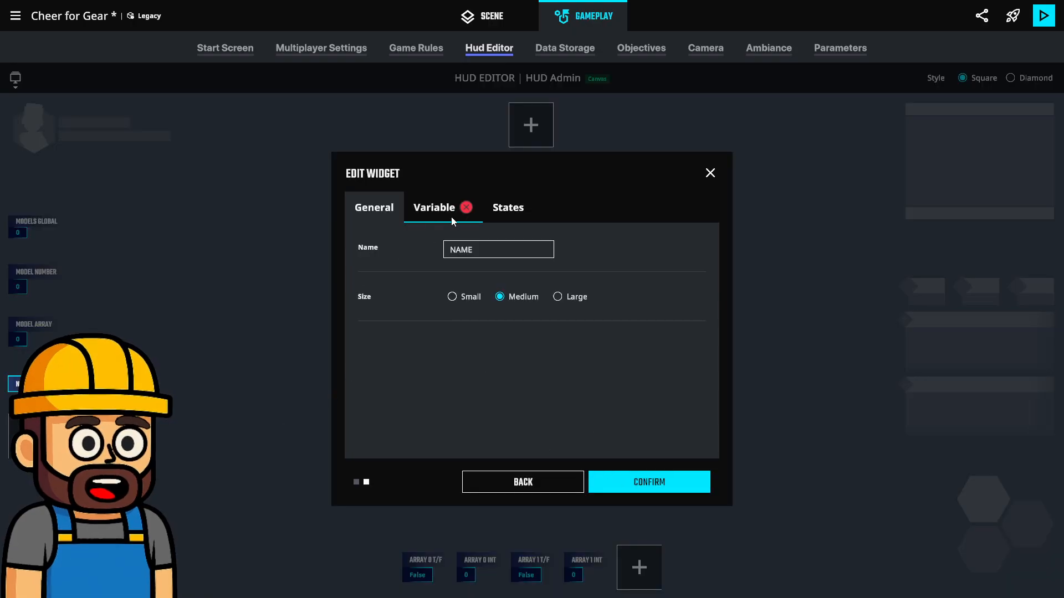
# Link the new HUD widget to the Theme Active variable, name it Theme Active, and confirm the widget
pyautogui.doubleClick(460, 250)
pyautogui.click(438, 207)
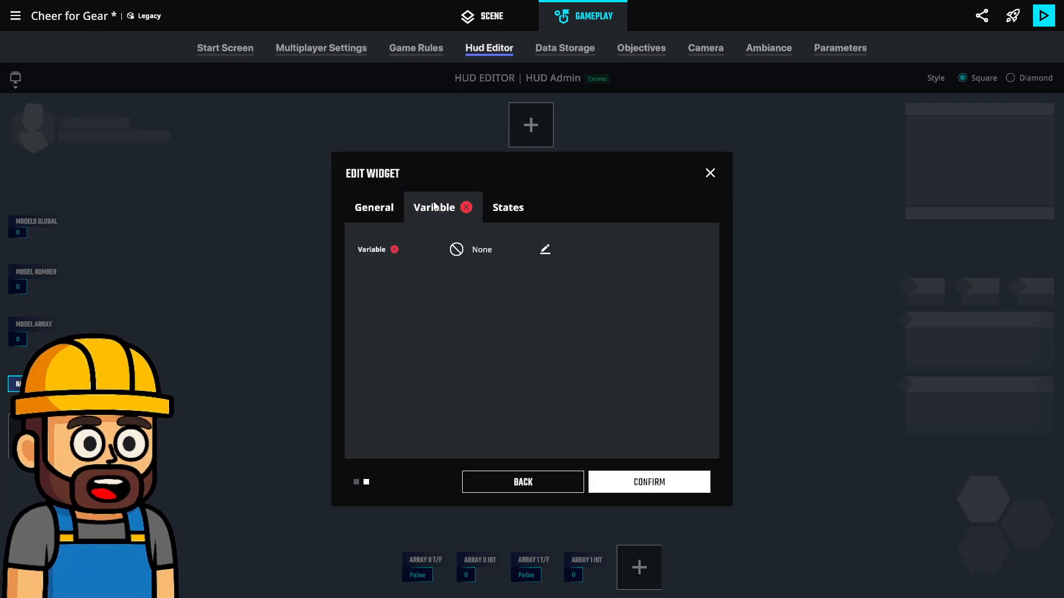
pyautogui.scroll(-5, 85, 233)
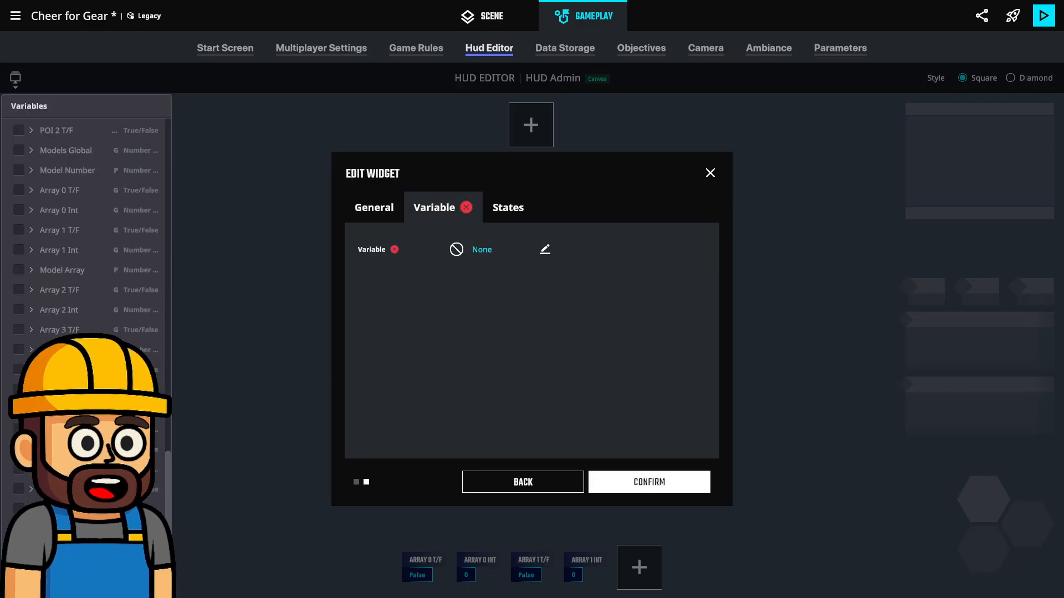
pyautogui.click(72, 450)
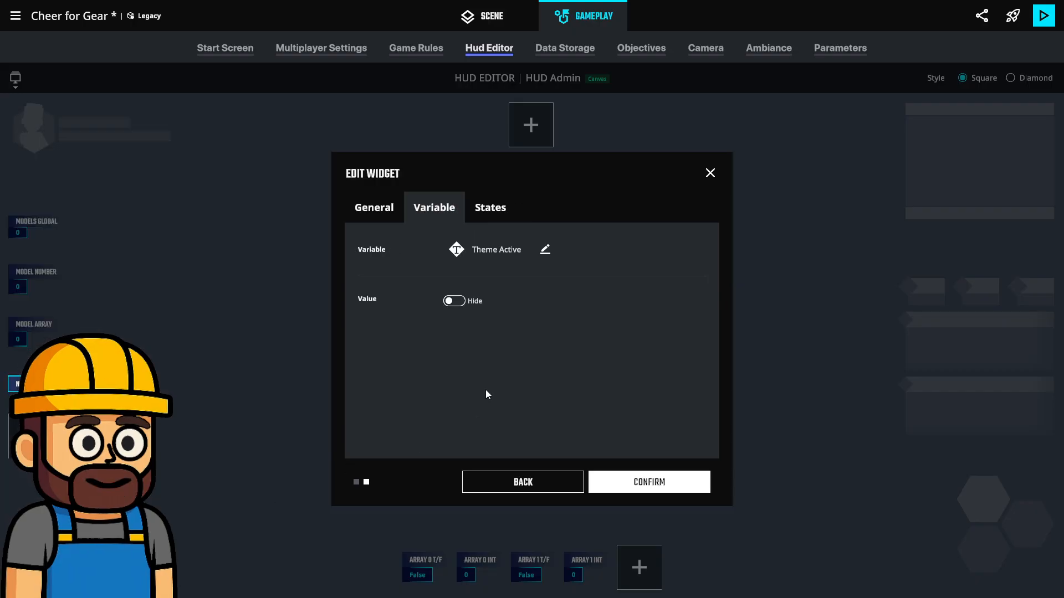
pyautogui.click(392, 214)
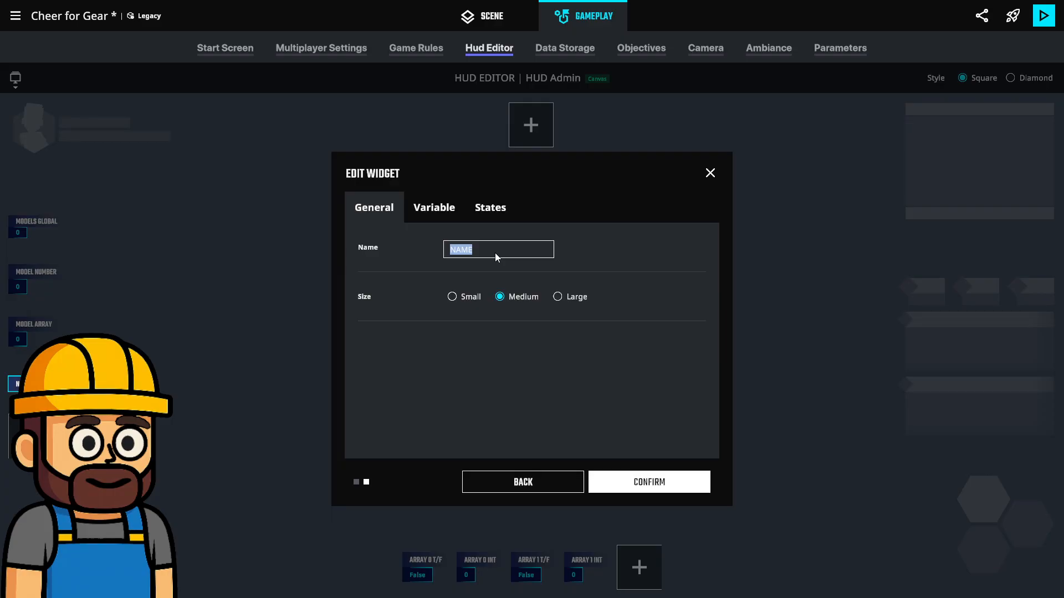
pyautogui.write('Theme Active')
pyautogui.click(687, 477)
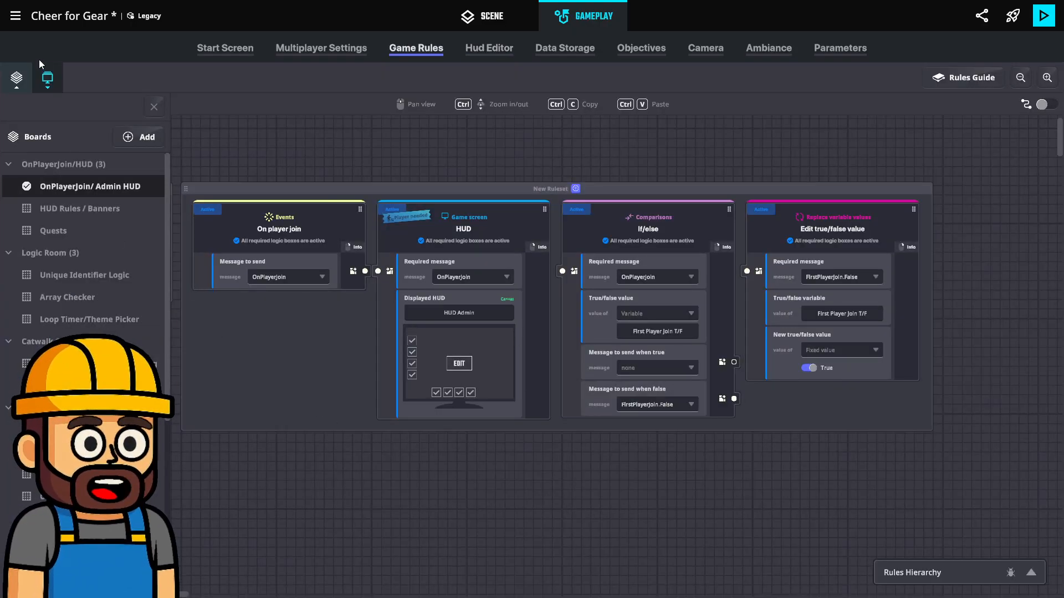
# Switch from the admin HUD board to the Loop Timer/Theme Picker board with its rules fully in view
pyautogui.click(18, 79)
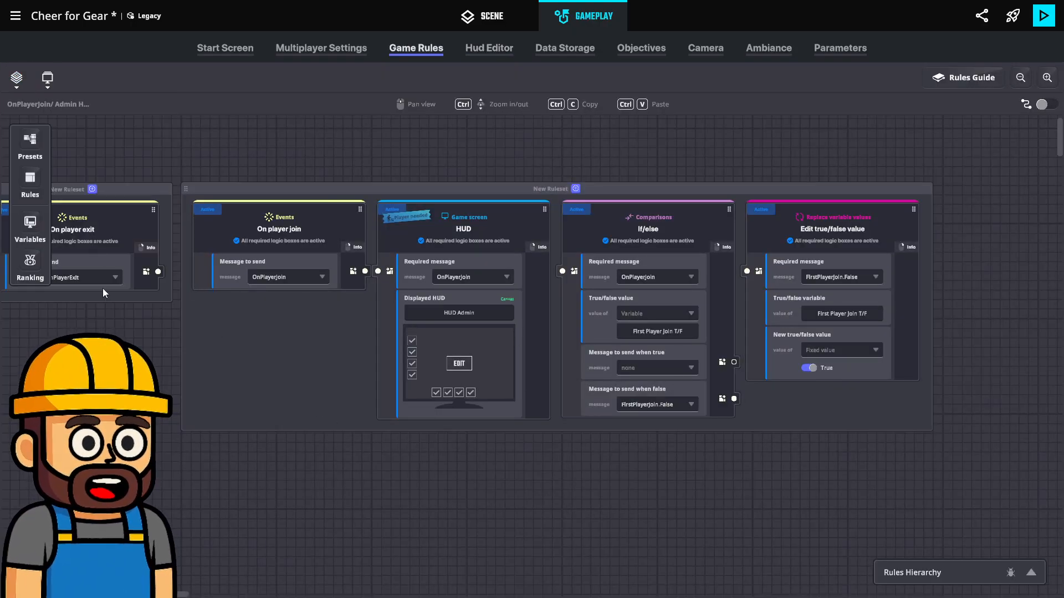
pyautogui.click(31, 178)
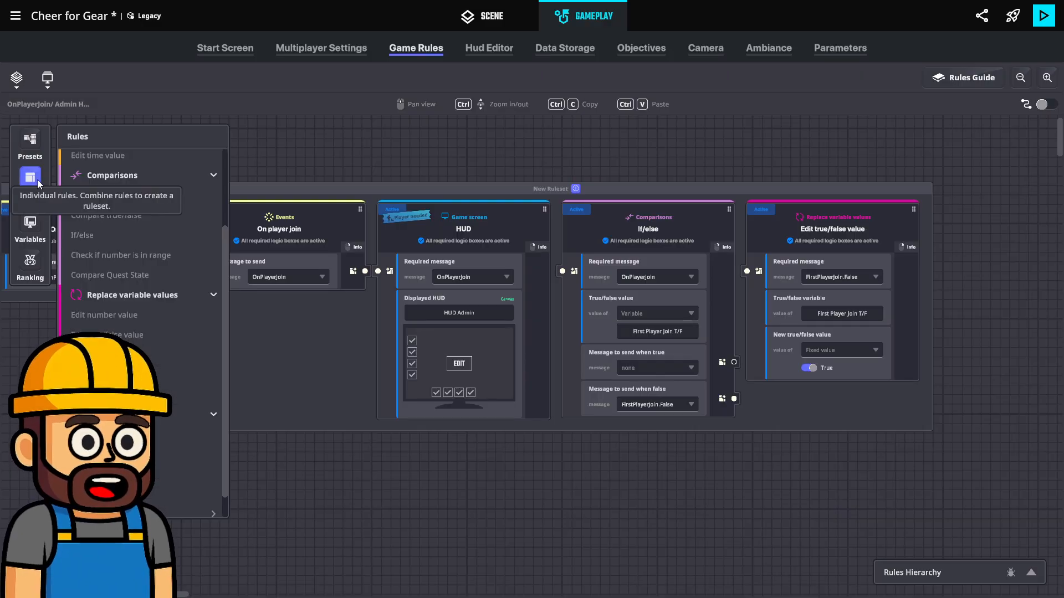
pyautogui.click(16, 87)
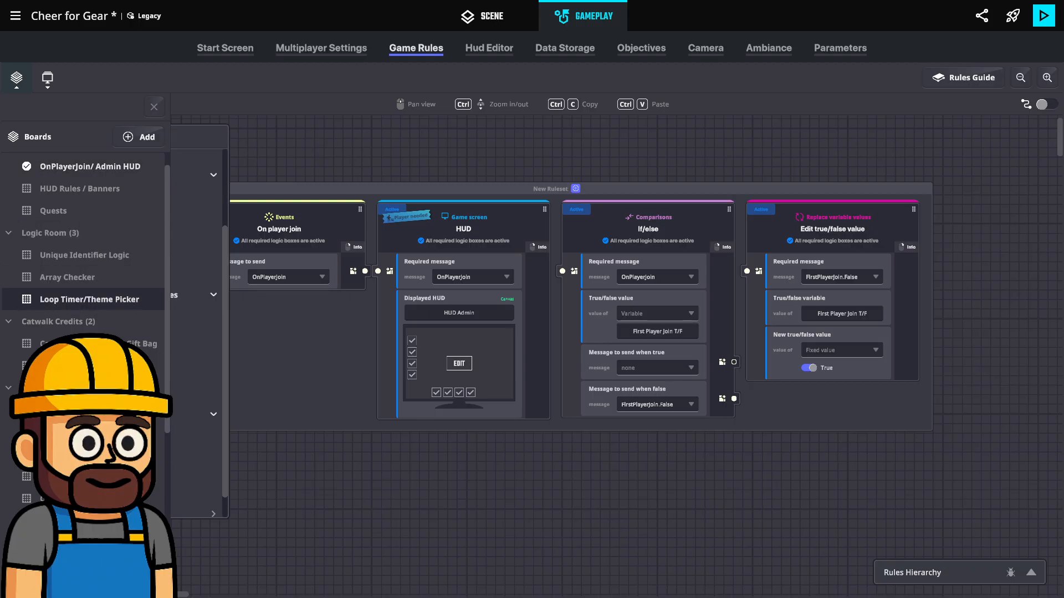
pyautogui.click(88, 299)
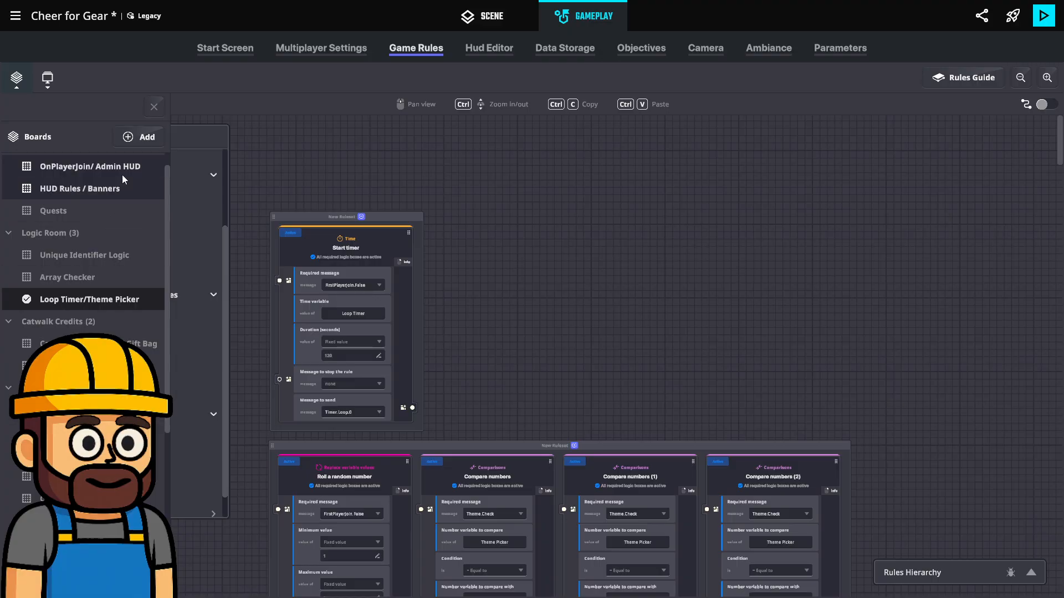
pyautogui.click(150, 108)
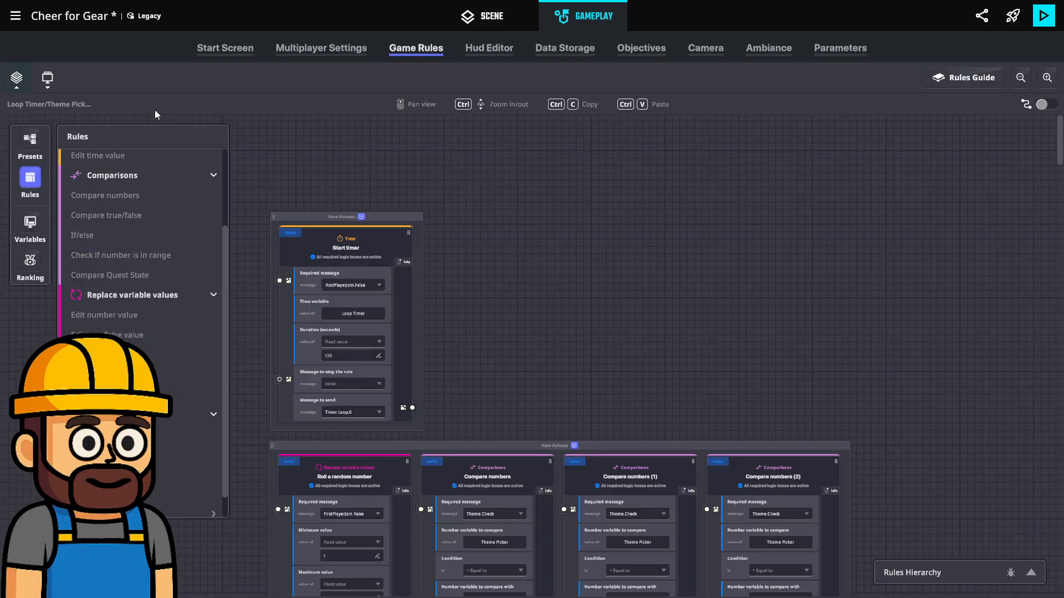
pyautogui.click(35, 181)
# Move the Start timer ruleset up a little, keeping it aligned with the start of the Roll a random number ruleset
pyautogui.scroll(-1, 346, 444)
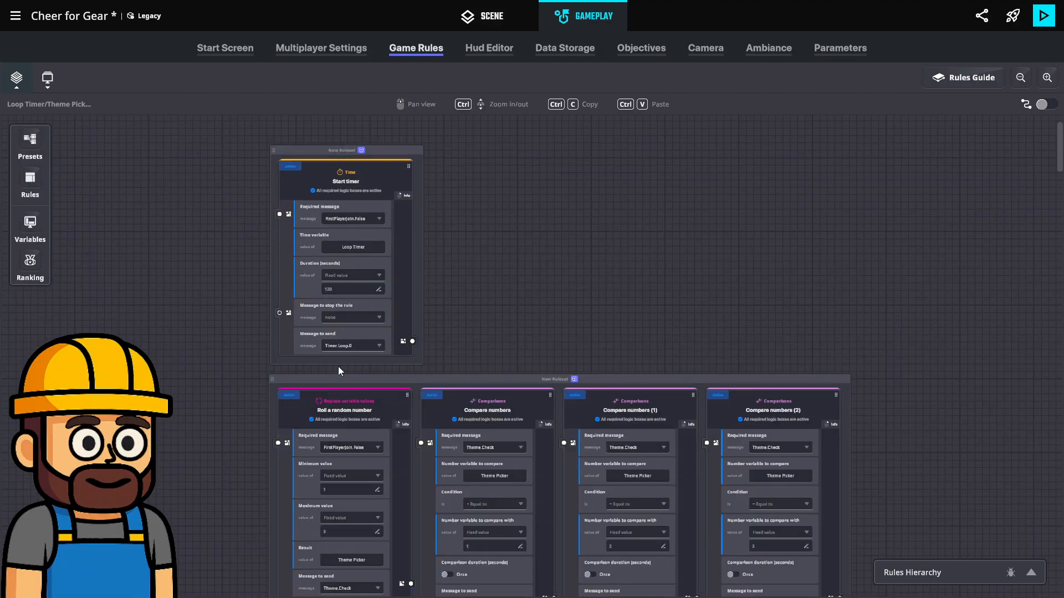
pyautogui.keyDown('ctrl'); pyautogui.scroll(2, 338, 366); pyautogui.keyUp('ctrl')
pyautogui.scroll(-5, 399, 353)
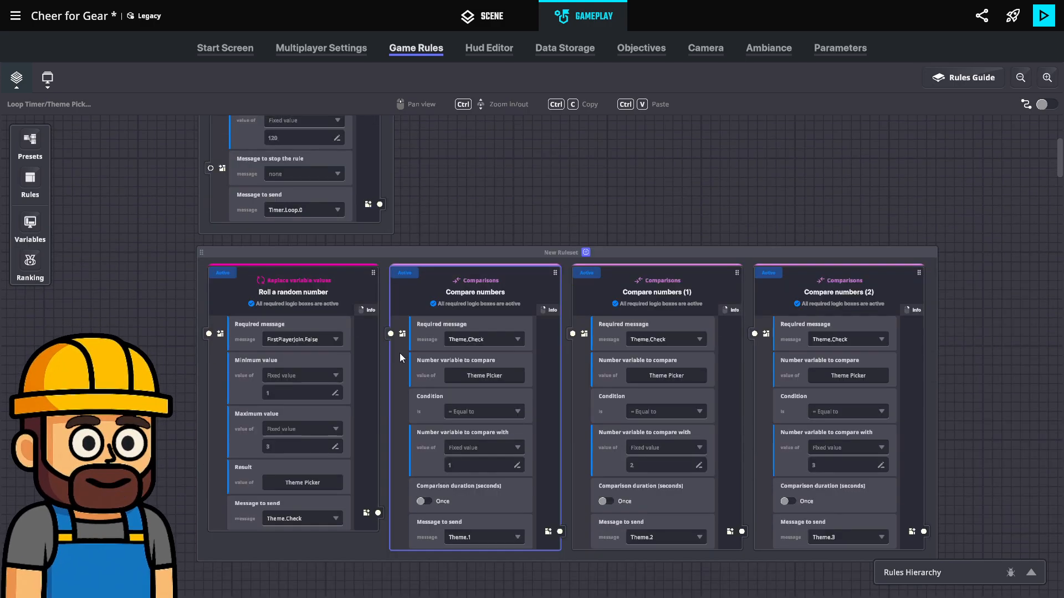
pyautogui.scroll(-5, 417, 364)
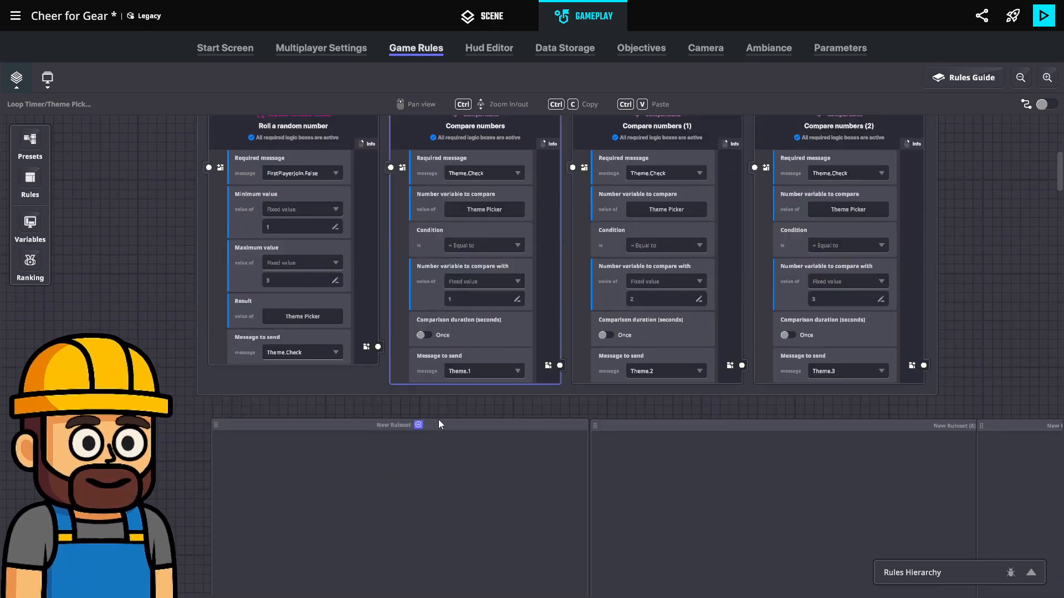
pyautogui.scroll(-5, 453, 427)
pyautogui.scroll(12, 443, 333)
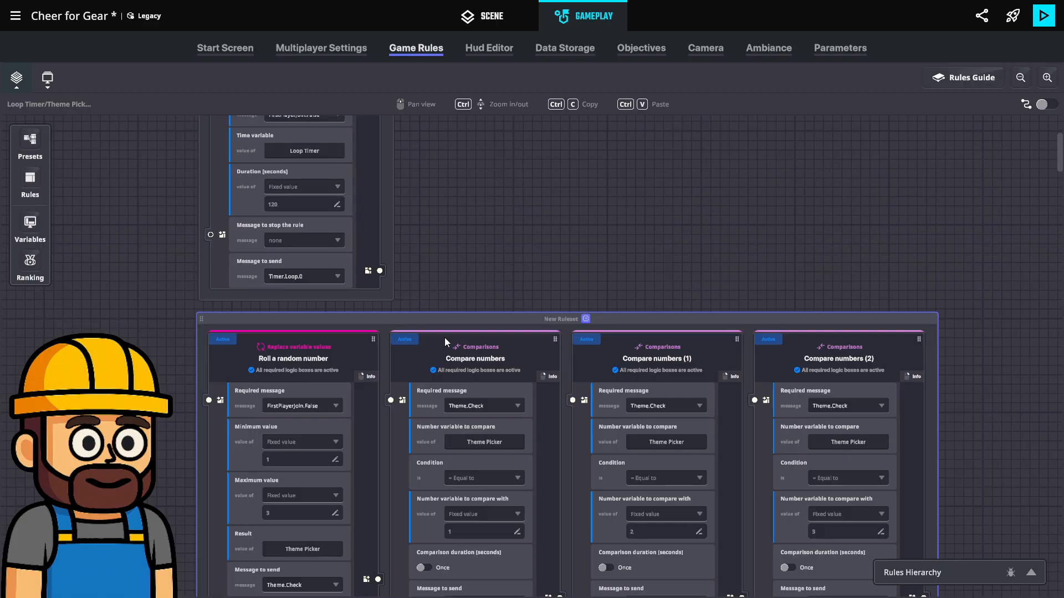
pyautogui.scroll(6, 444, 341)
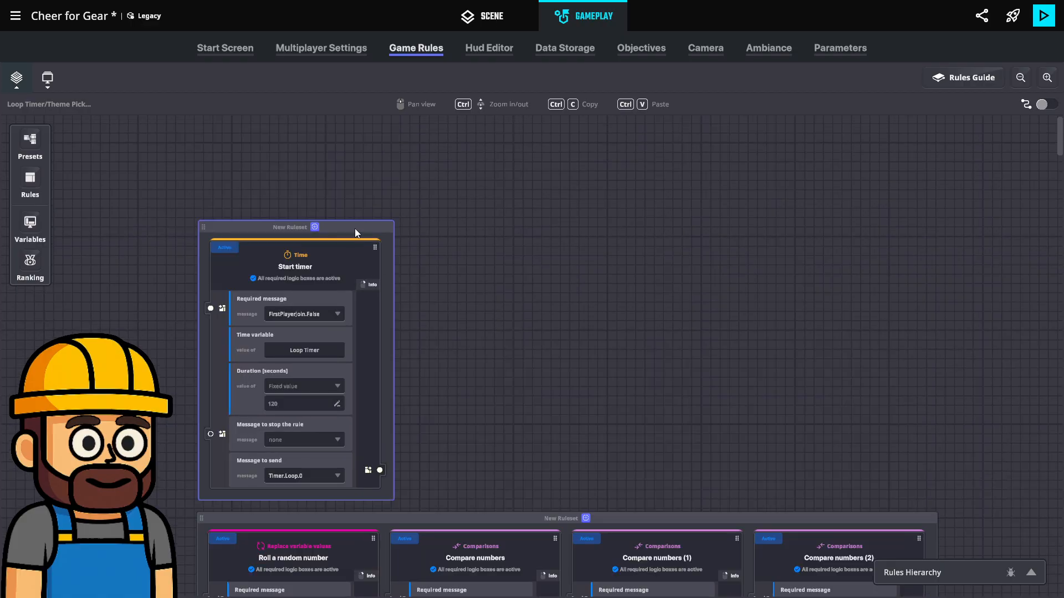
pyautogui.moveTo(355, 228); pyautogui.dragTo(357, 178)
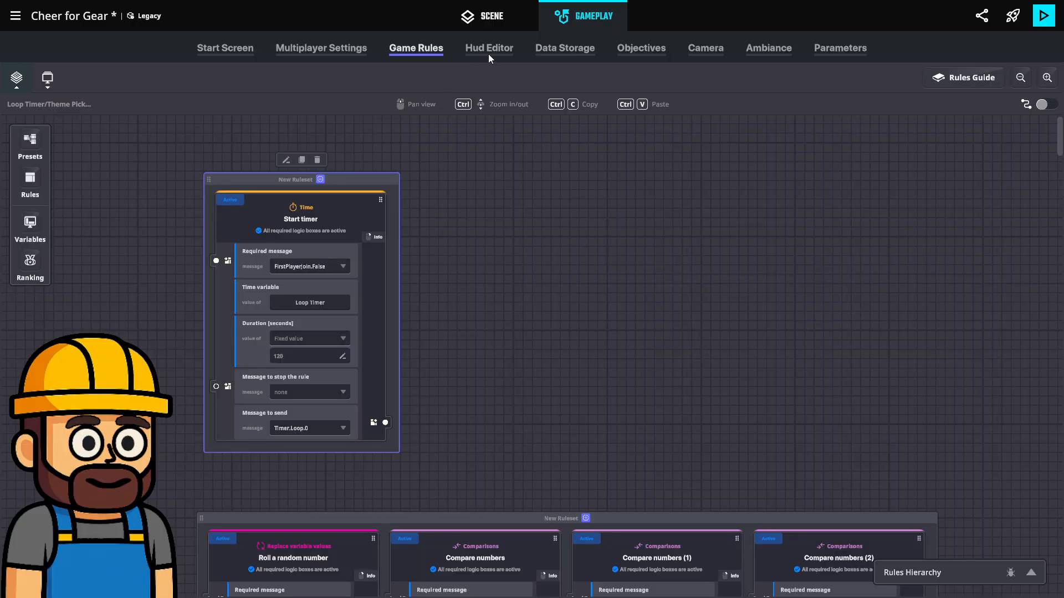
pyautogui.click(491, 18)
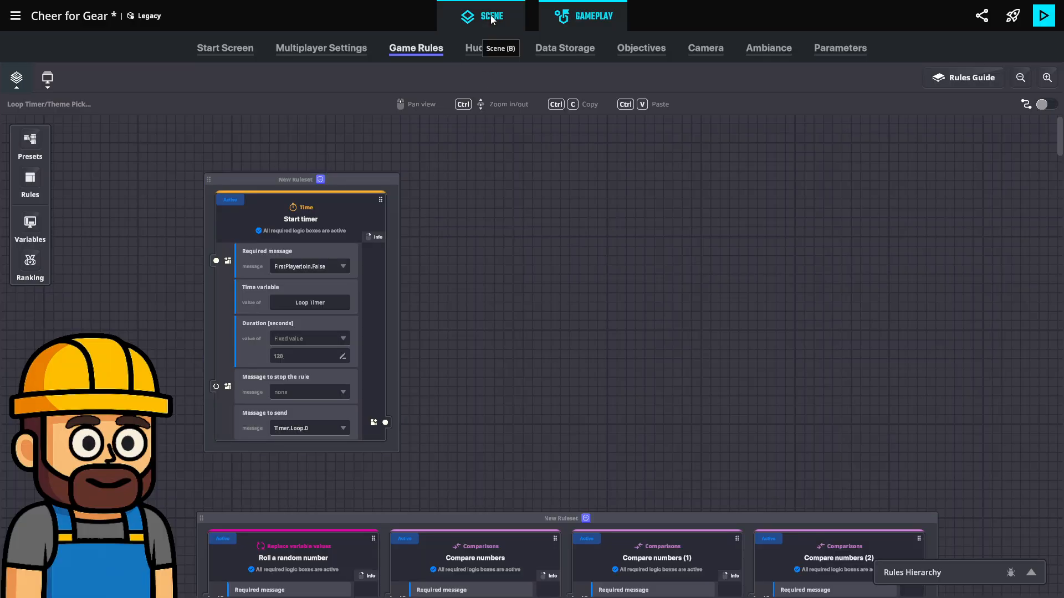
pyautogui.moveTo(344, 181); pyautogui.dragTo(339, 188)
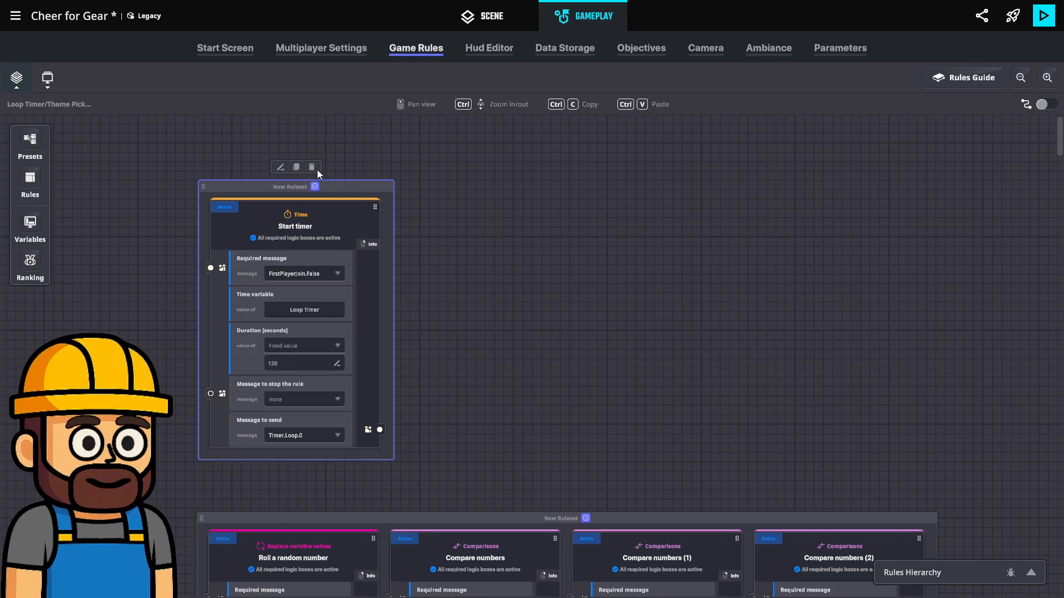
# Duplicate the Start timer rule, place the copy beside the original in the same ruleset, and set its duration to 20 seconds
pyautogui.click(296, 167)
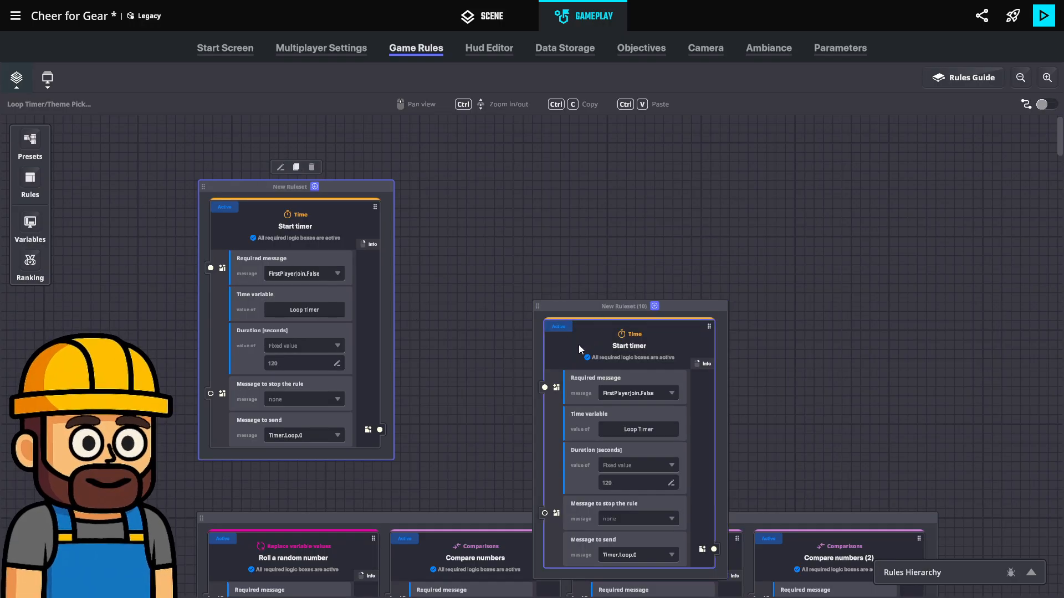
pyautogui.moveTo(578, 345); pyautogui.dragTo(277, 249)
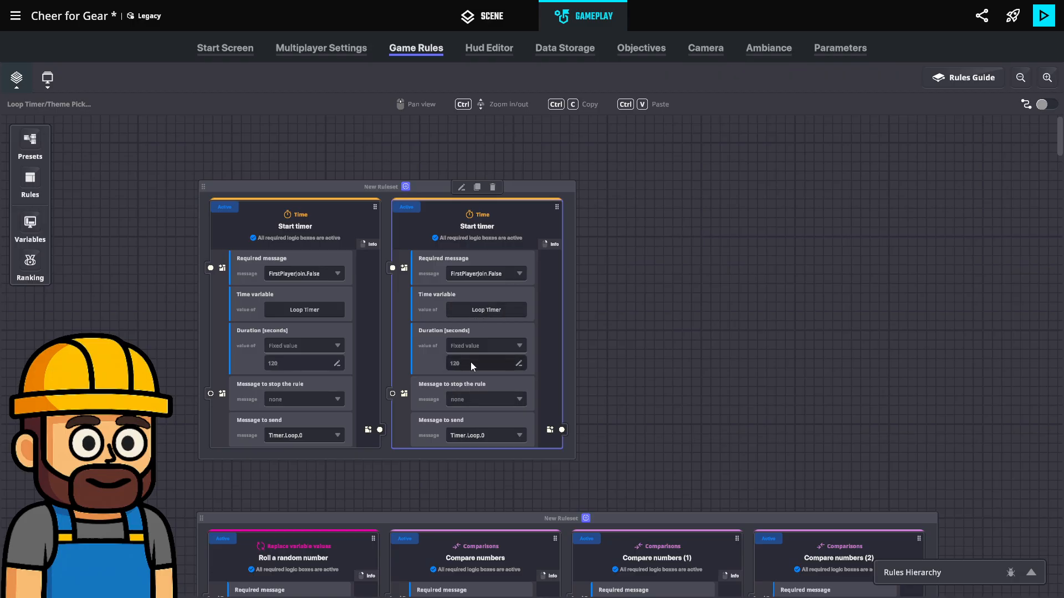
pyautogui.write('20')
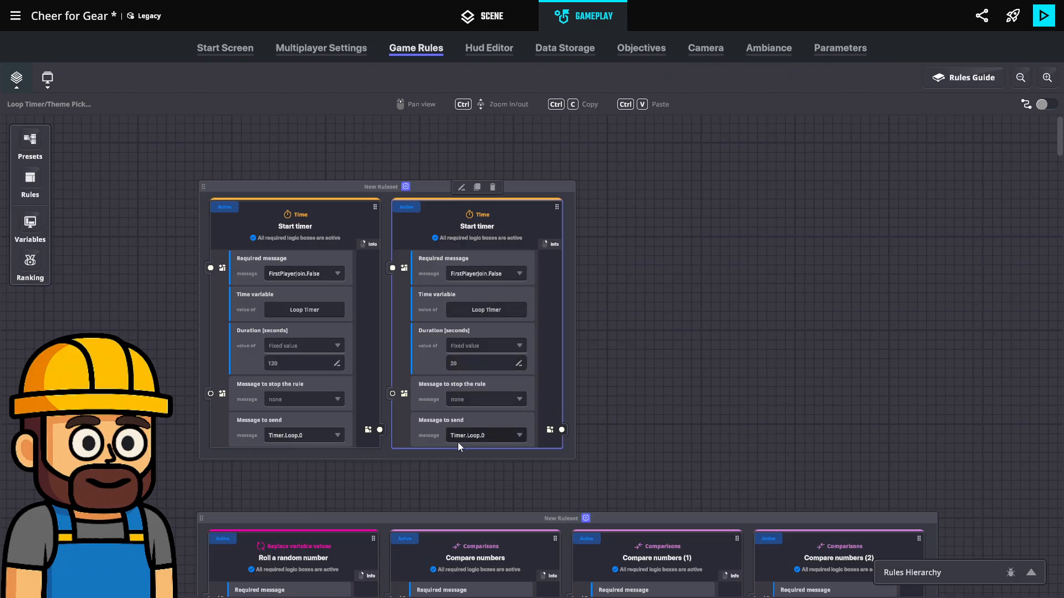
# Set the required message of the 20-second Start timer to the existing Timer.Loop.0
pyautogui.click(473, 274)
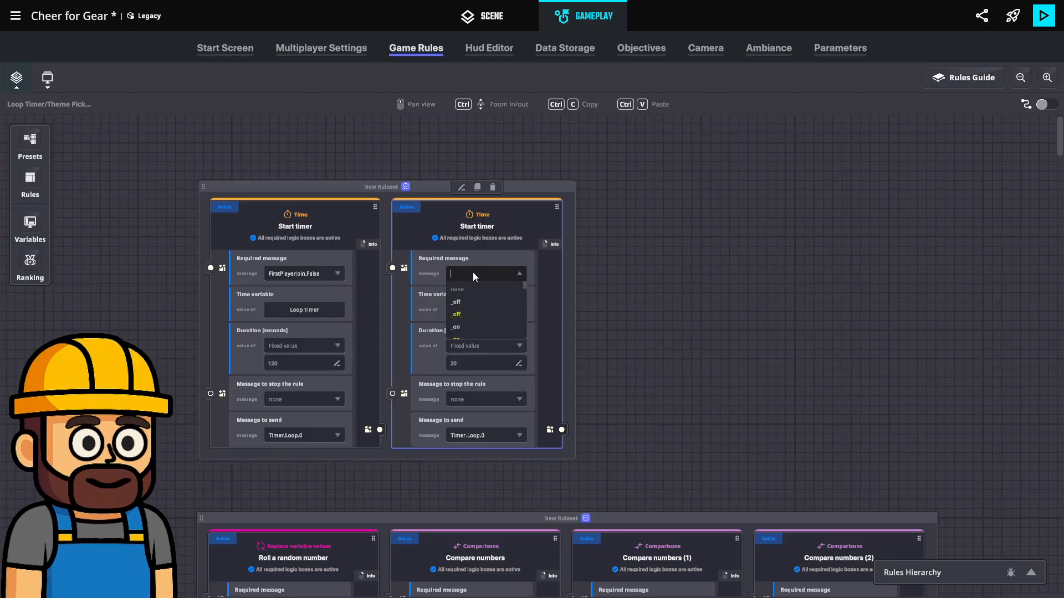
pyautogui.write('Timer.')
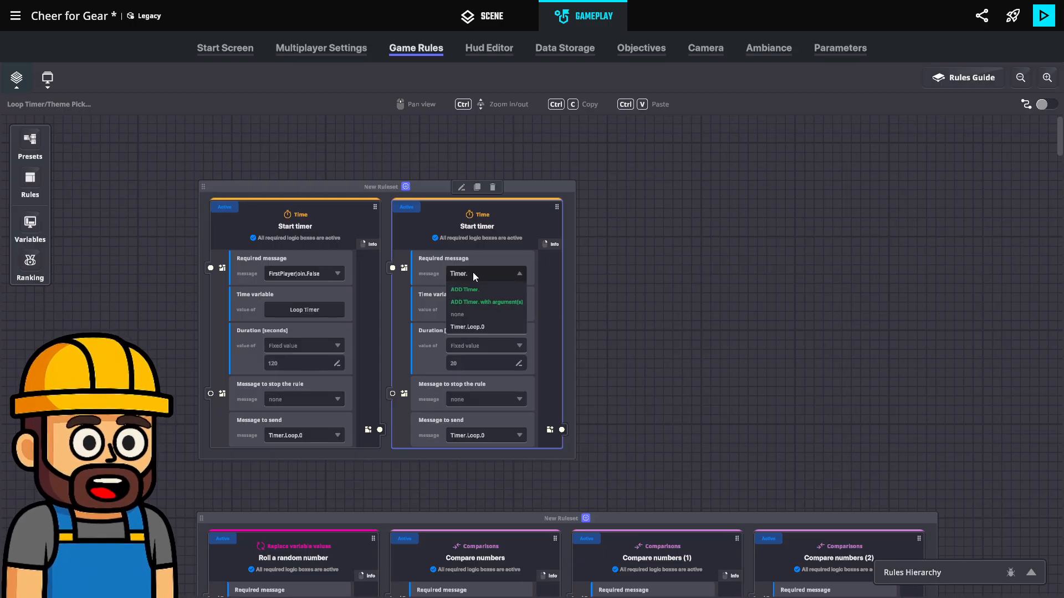
pyautogui.write('Loop.')
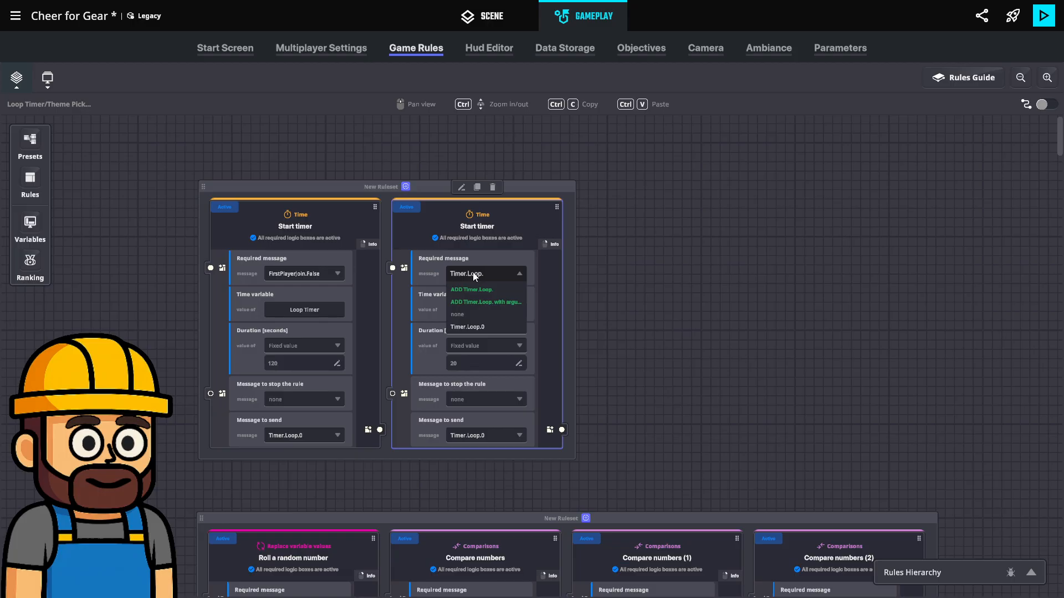
pyautogui.write('0')
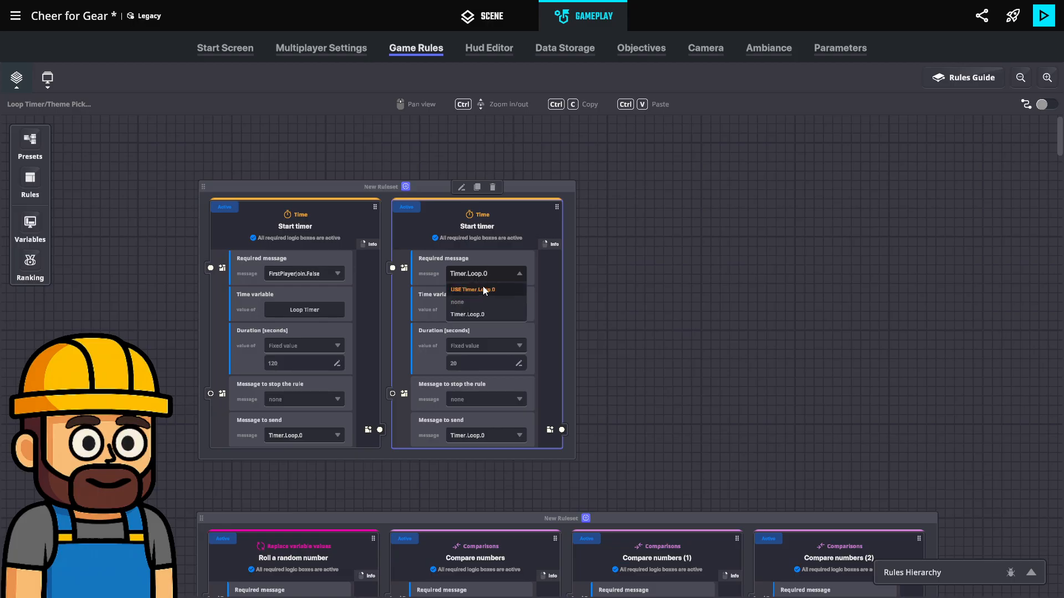
pyautogui.click(483, 290)
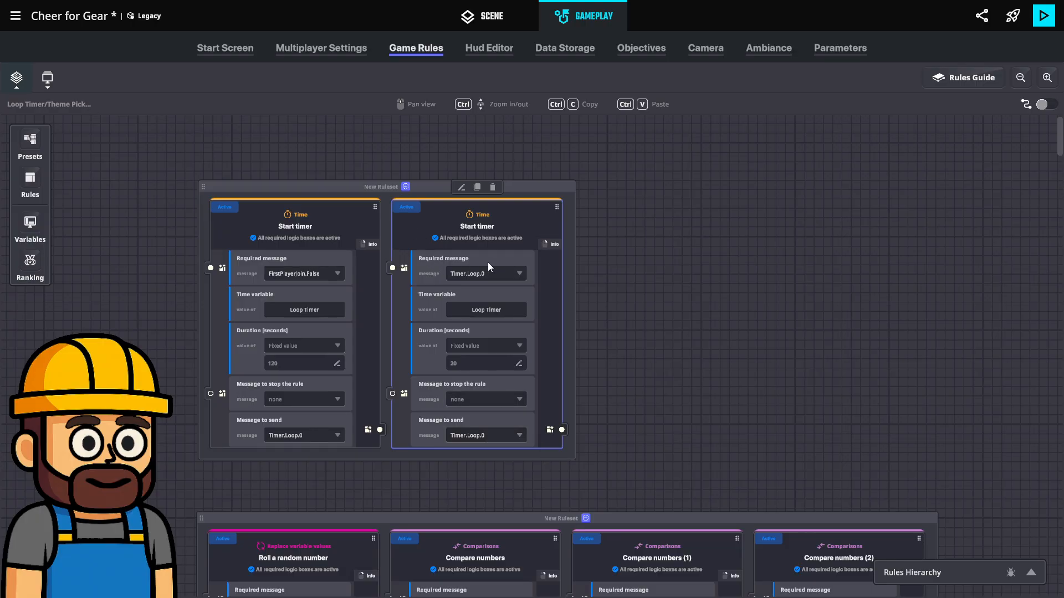
# Give the 20-second Start timer a new message to send named Timer.Loop.1
pyautogui.click(478, 435)
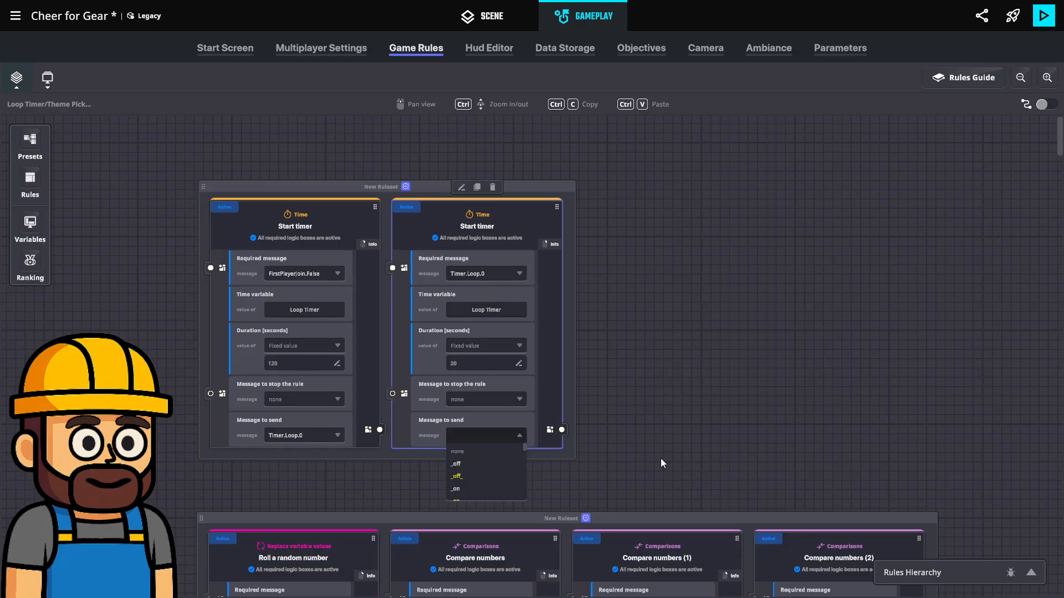
pyautogui.write('Timer')
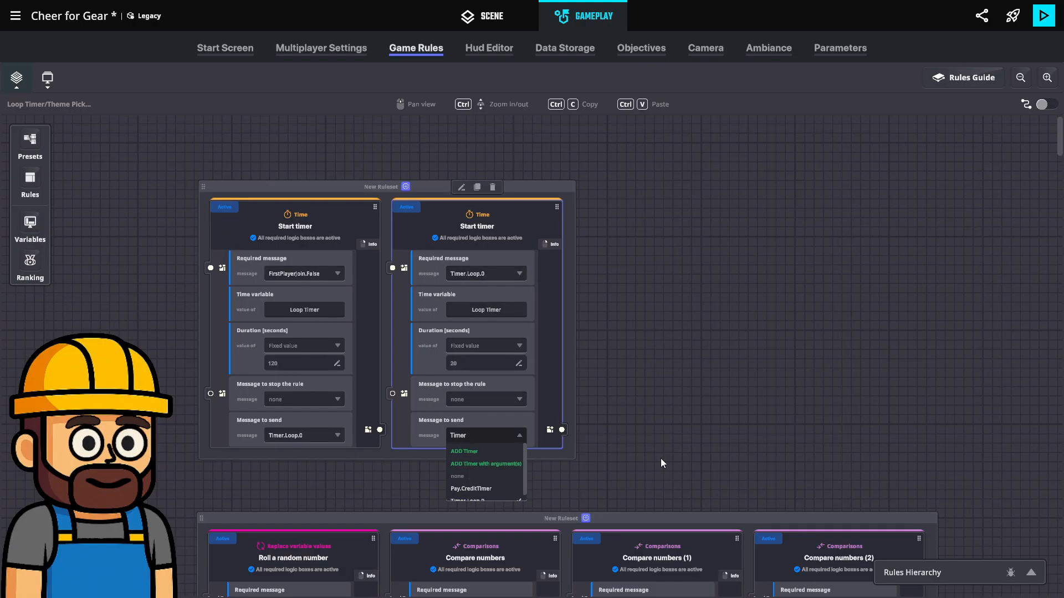
pyautogui.write('.Loop.1')
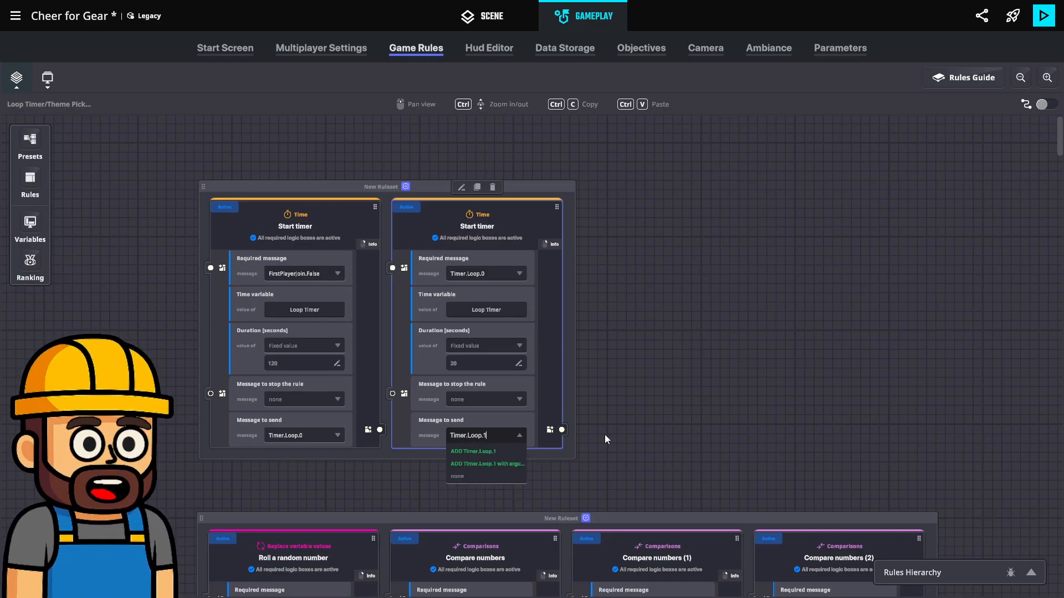
pyautogui.click(482, 451)
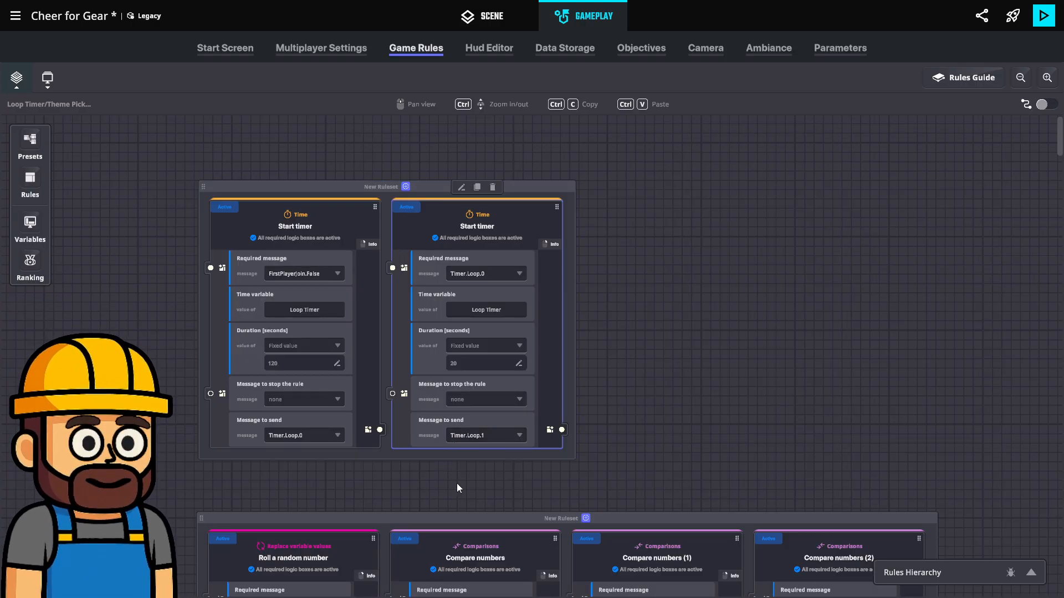
# Reposition the ruleset holding both Start timer rules just above the Roll a random number ruleset
pyautogui.moveTo(520, 187); pyautogui.dragTo(513, 172)
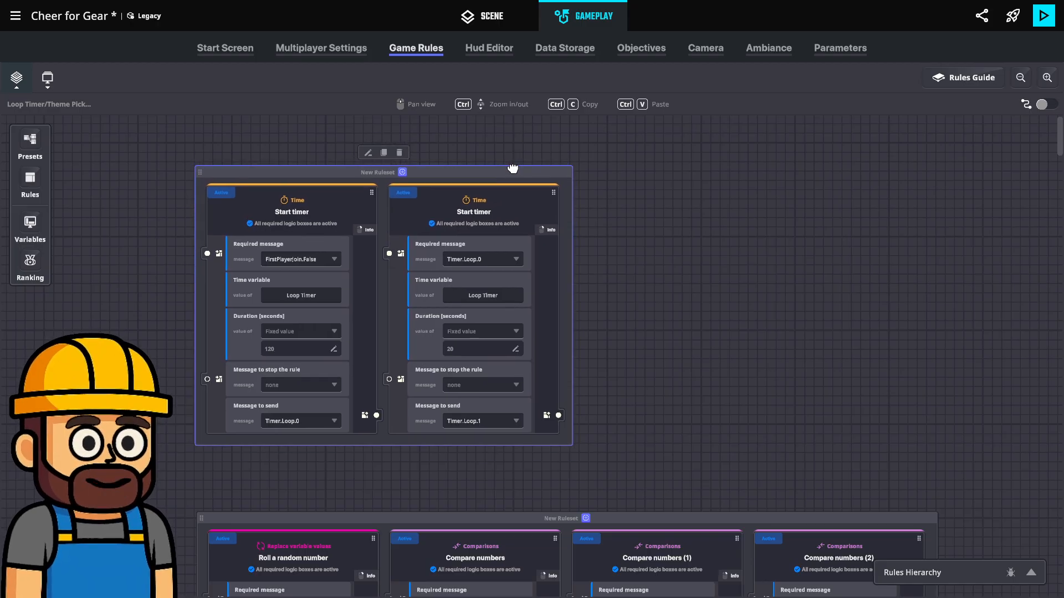
pyautogui.scroll(-1, 482, 480)
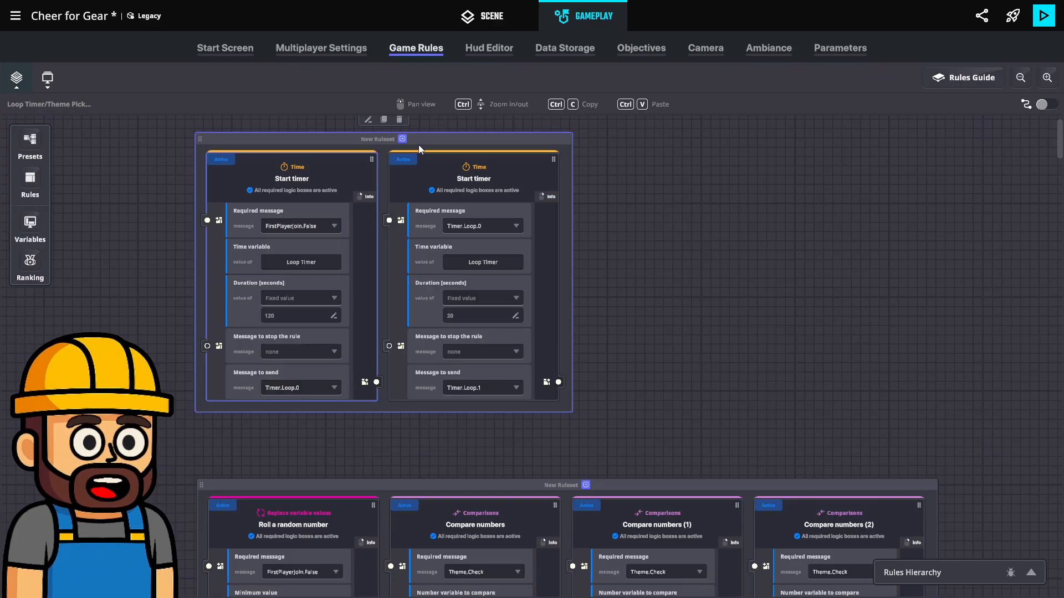
pyautogui.moveTo(497, 147); pyautogui.dragTo(504, 167)
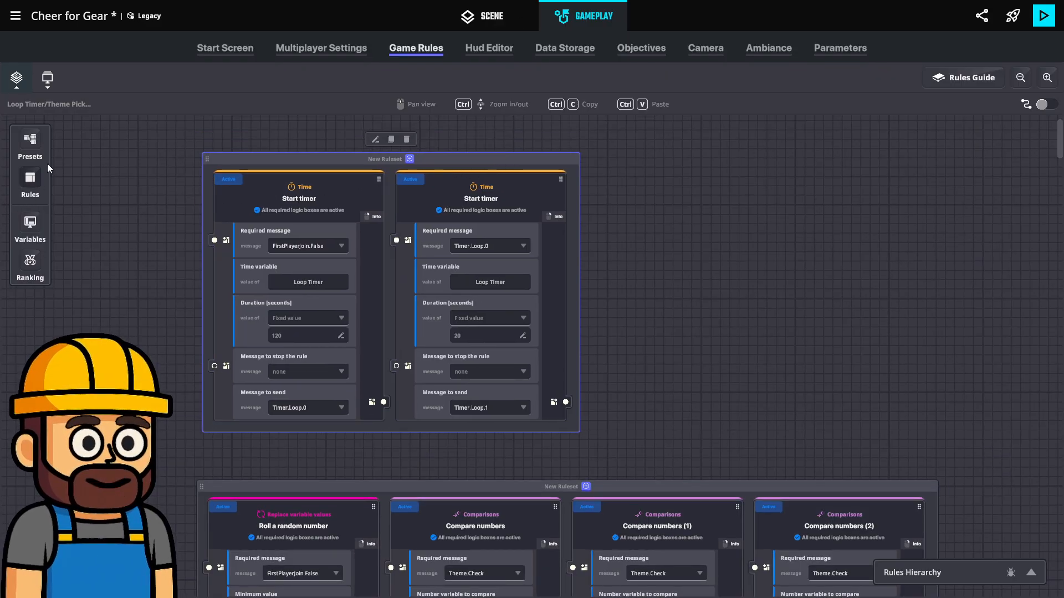
# Create a new global true/false variable named Portal T/F
pyautogui.click(30, 182)
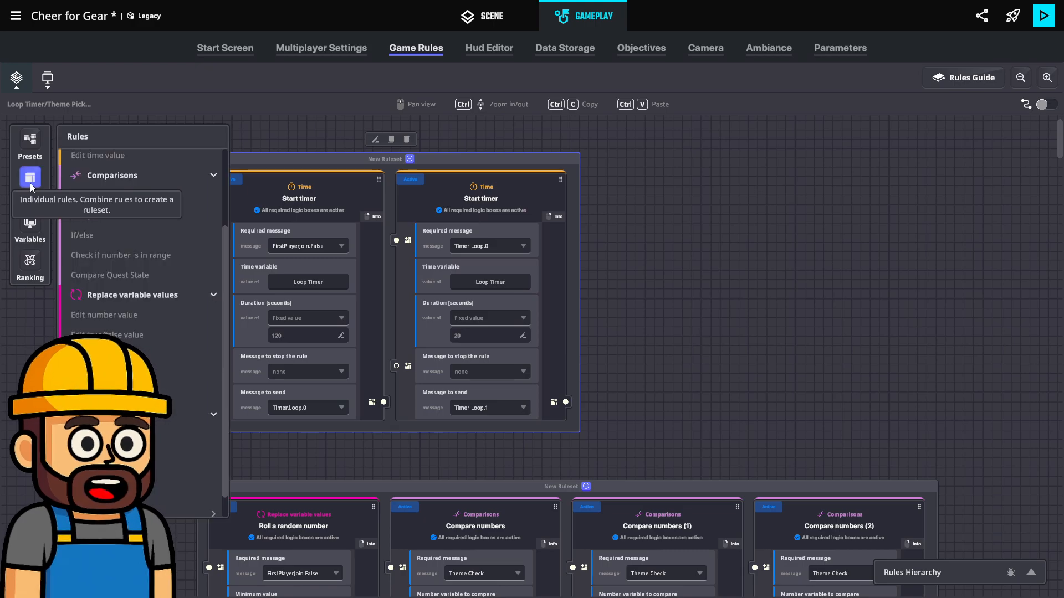
pyautogui.click(33, 224)
pyautogui.scroll(-8, 141, 332)
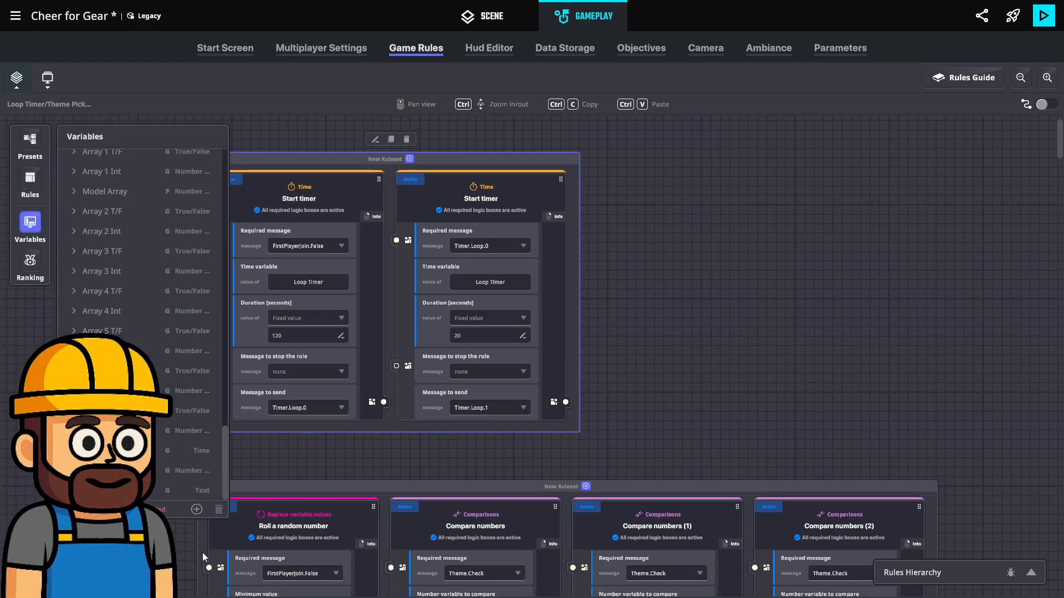
pyautogui.click(196, 509)
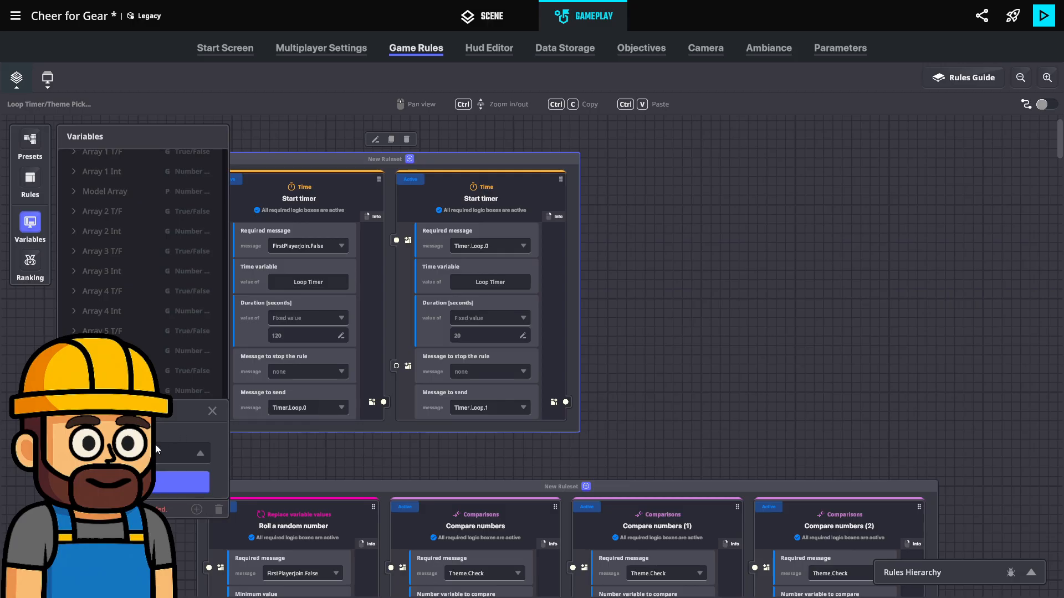
pyautogui.click(183, 453)
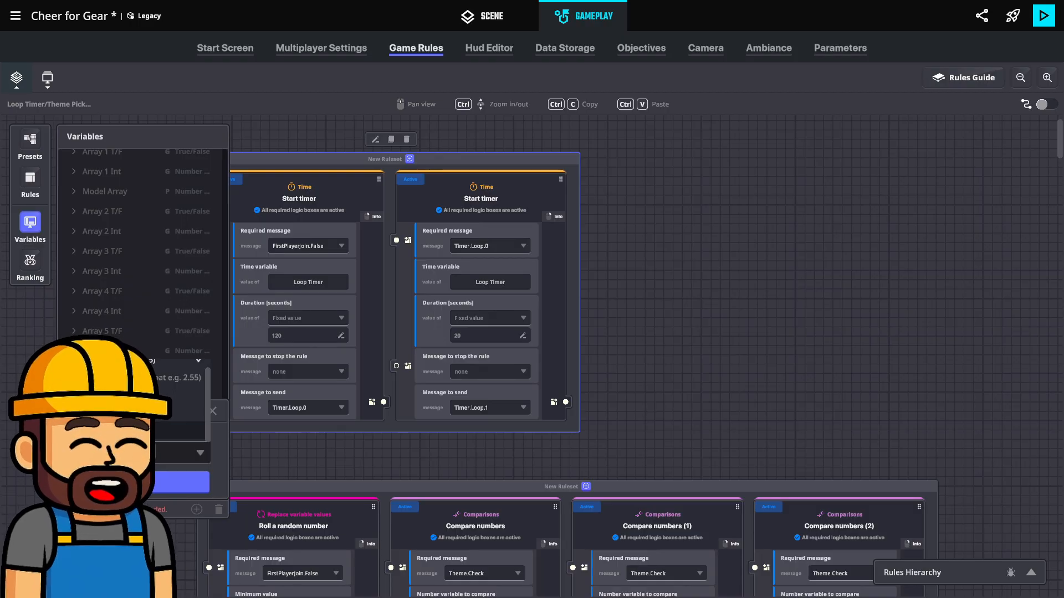
pyautogui.click(133, 431)
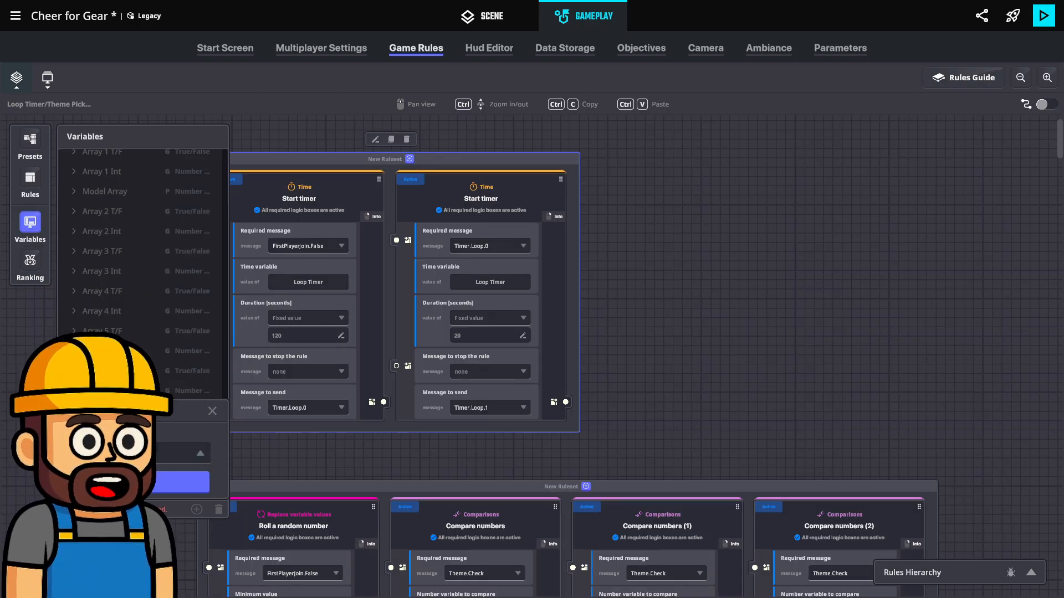
pyautogui.click(135, 482)
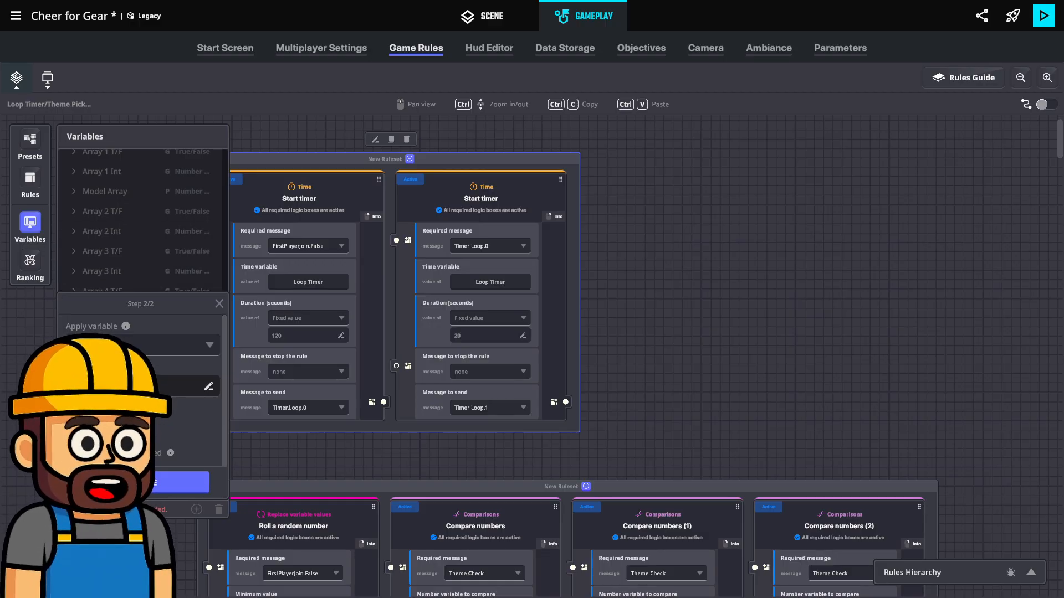
pyautogui.click(168, 491)
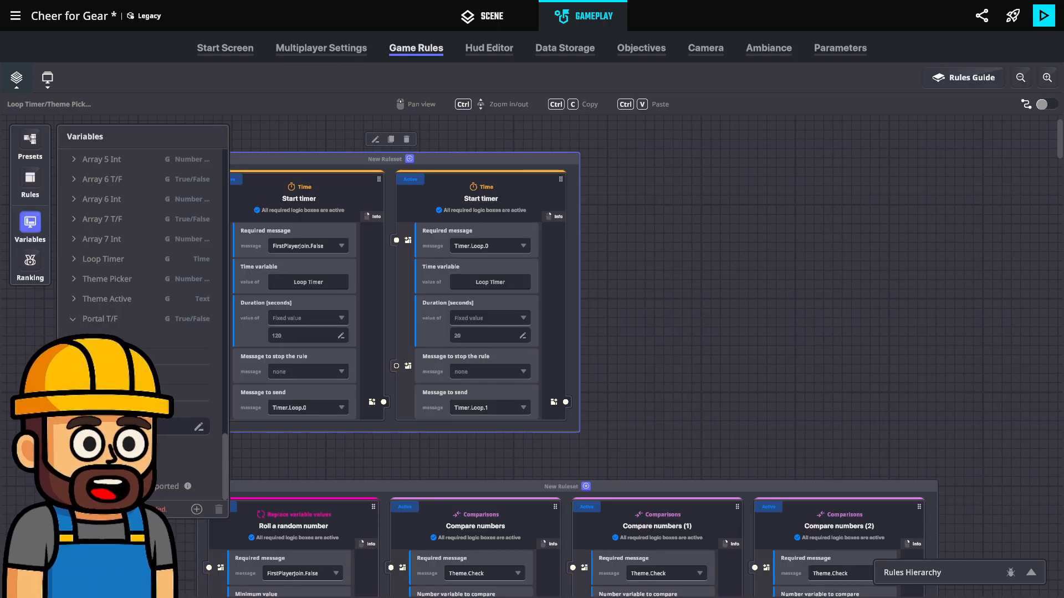
pyautogui.scroll(3, 66, 328)
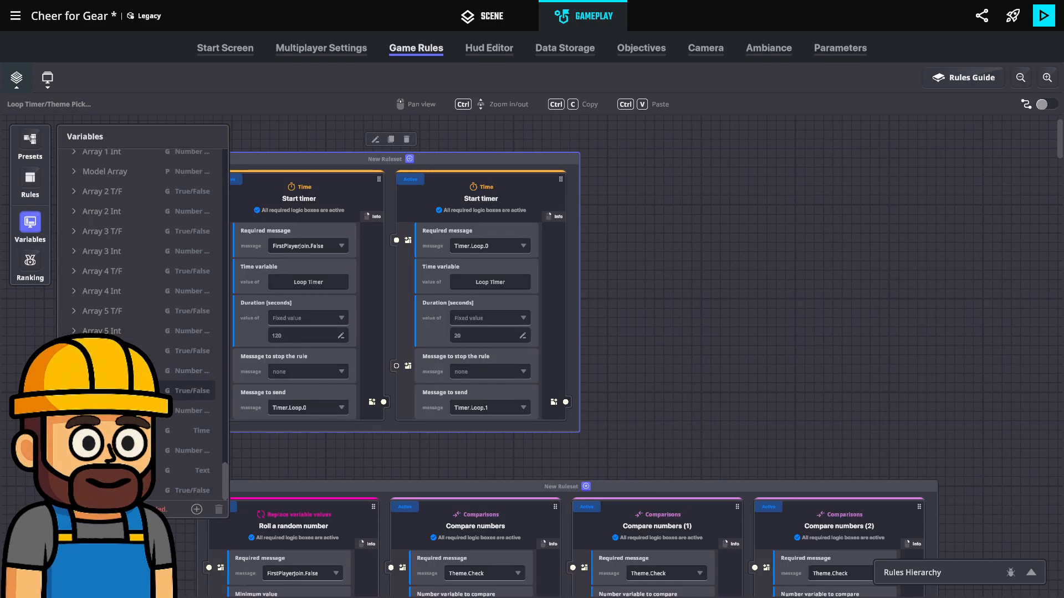
pyautogui.click(29, 226)
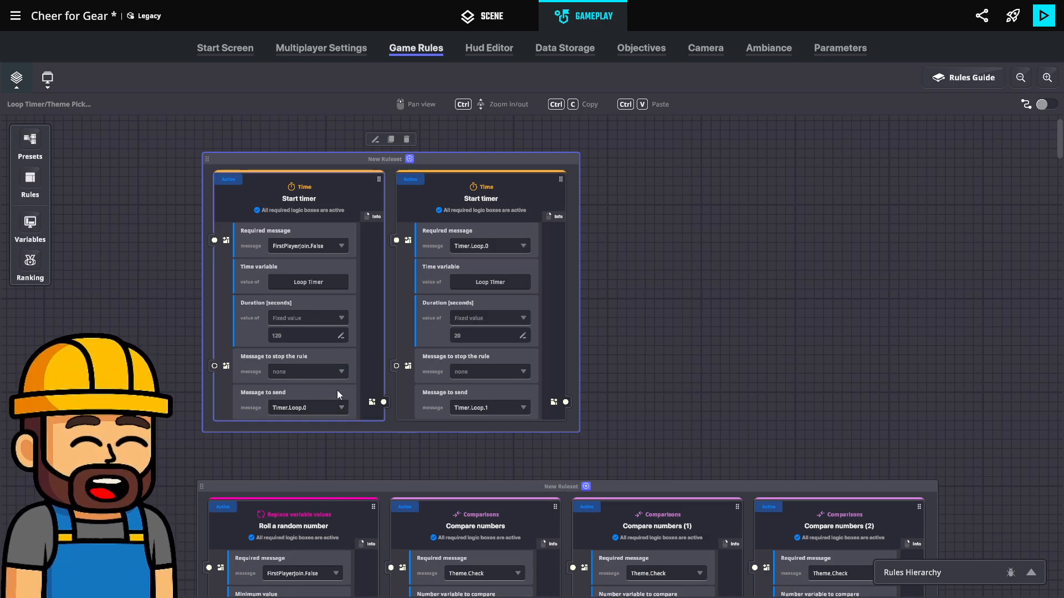
# Move the ruleset holding the Roll a random number and Compare numbers rules lower on the board to free space above it
pyautogui.scroll(-3, 336, 391)
pyautogui.scroll(-4, 335, 391)
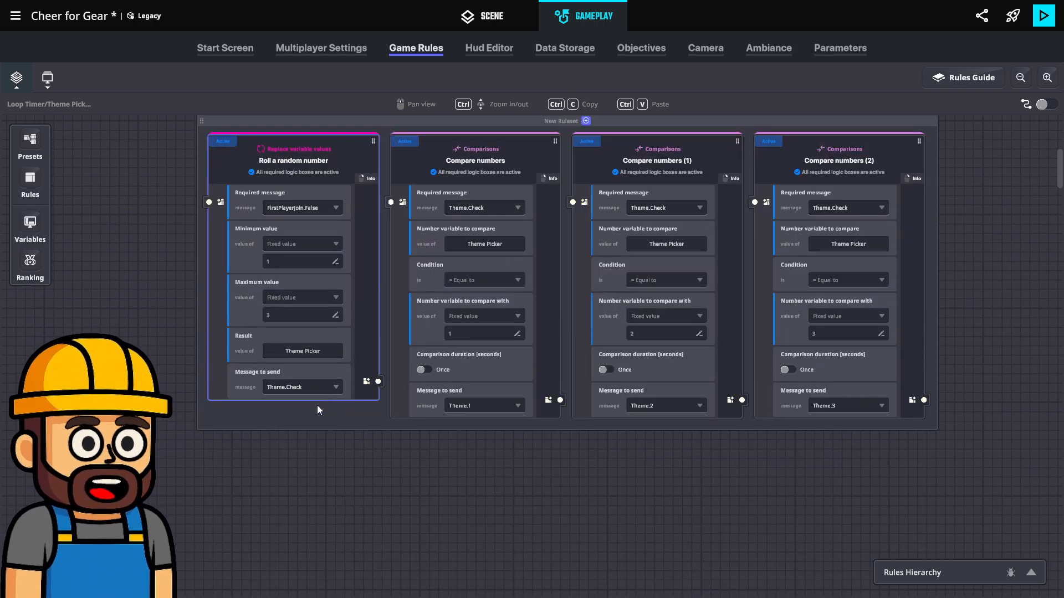
pyautogui.scroll(-4, 487, 516)
pyautogui.scroll(6, 401, 474)
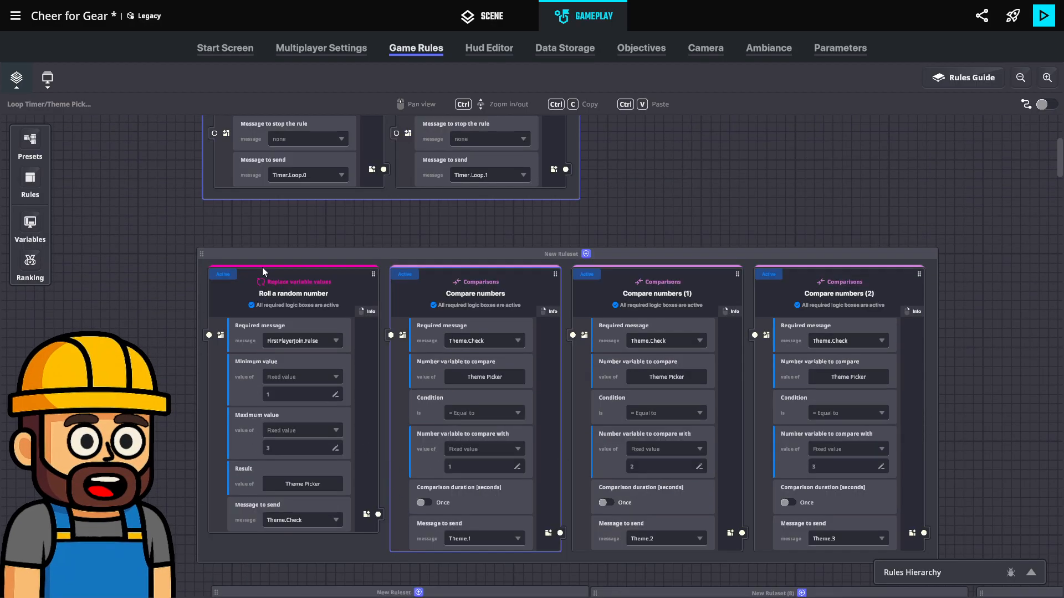
pyautogui.moveTo(287, 258); pyautogui.dragTo(285, 407)
pyautogui.scroll(-4, 285, 408)
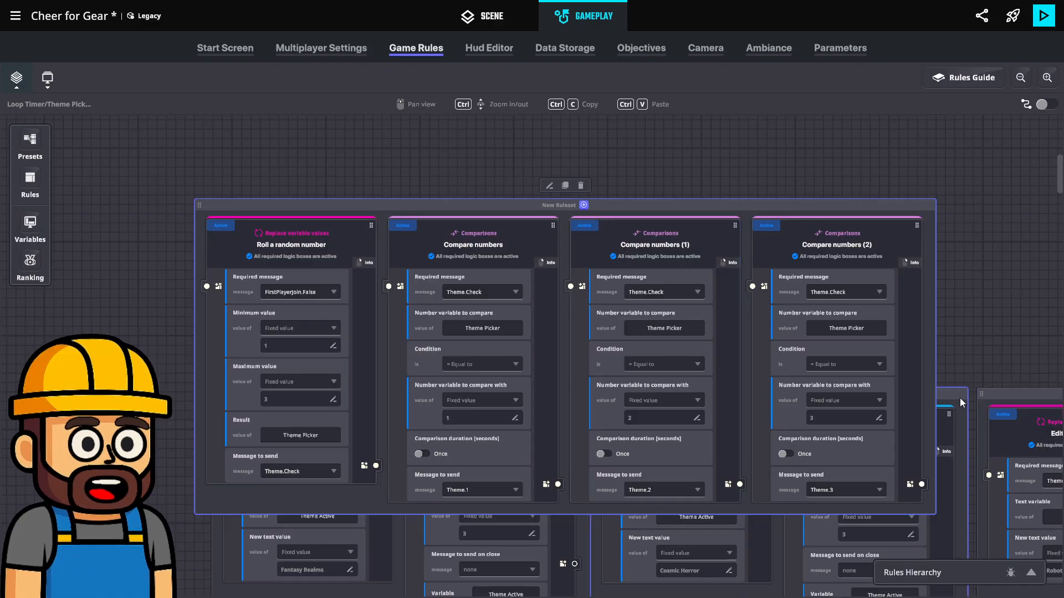
pyautogui.scroll(-3, 600, 480)
pyautogui.scroll(8, 574, 481)
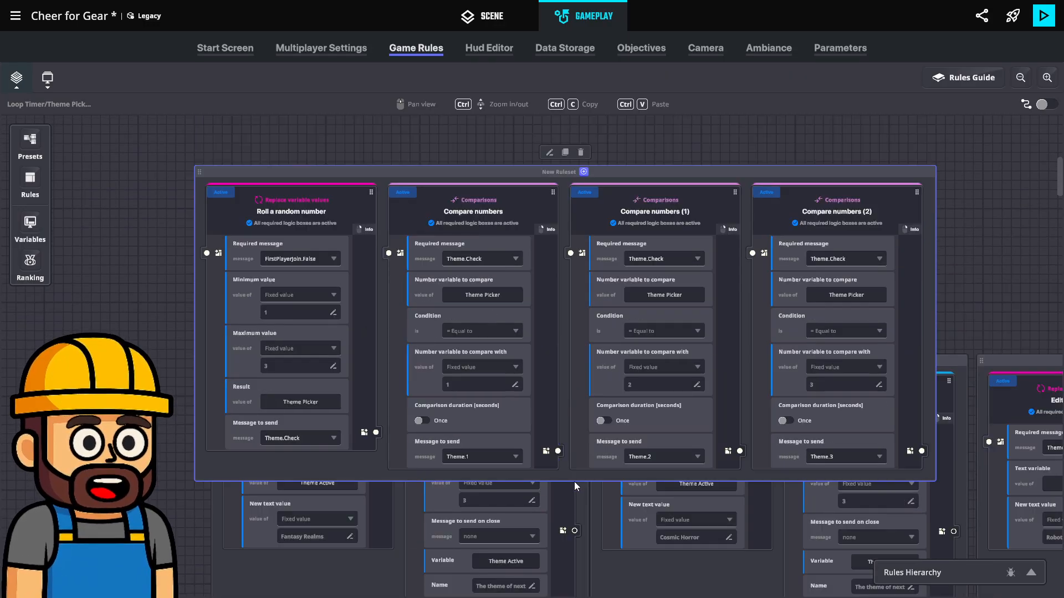
pyautogui.scroll(8, 572, 486)
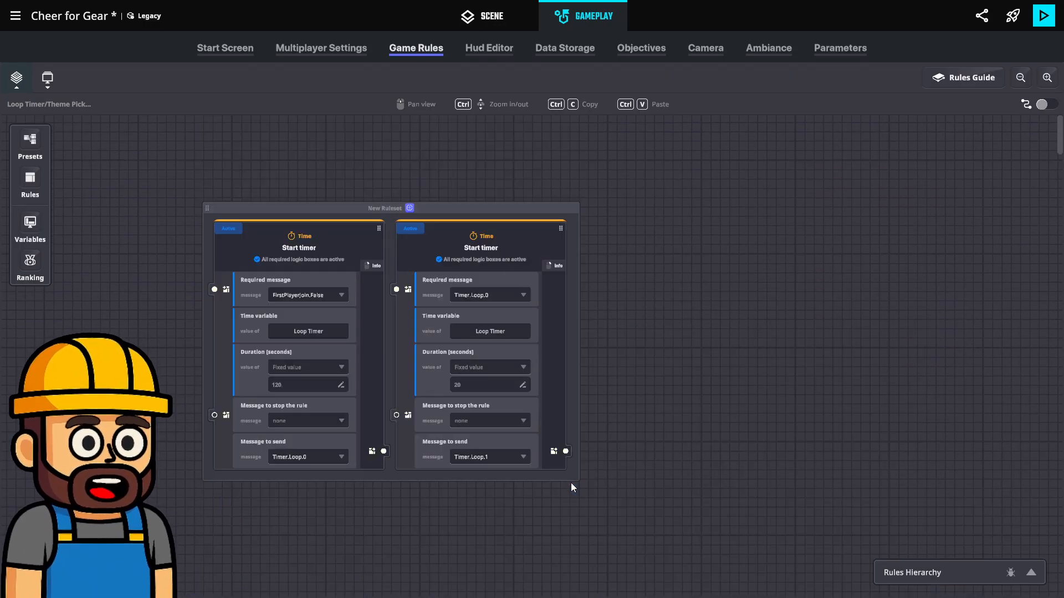
# Move the ruleset holding both Start timer rules higher, leaving room beneath it for another ruleset
pyautogui.moveTo(453, 214); pyautogui.dragTo(455, 141)
pyautogui.scroll(-5, 478, 255)
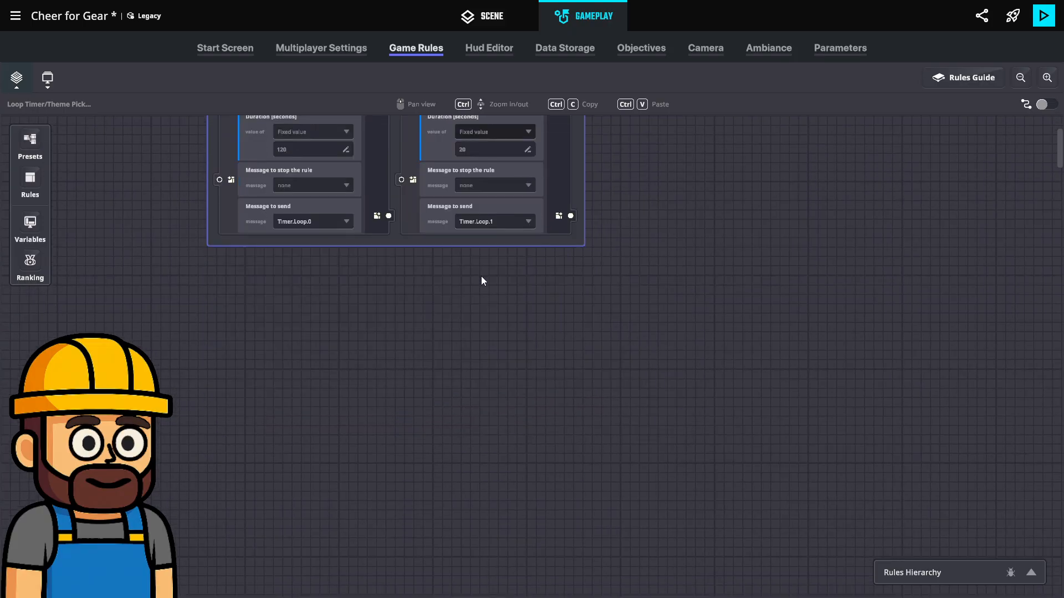
pyautogui.scroll(4, 516, 388)
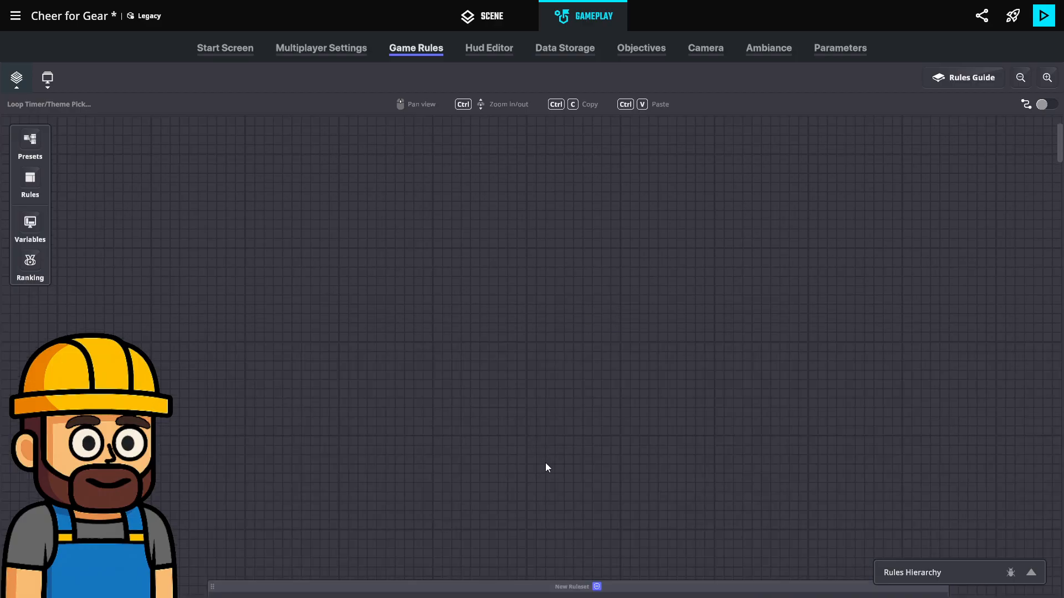
pyautogui.scroll(3, 546, 490)
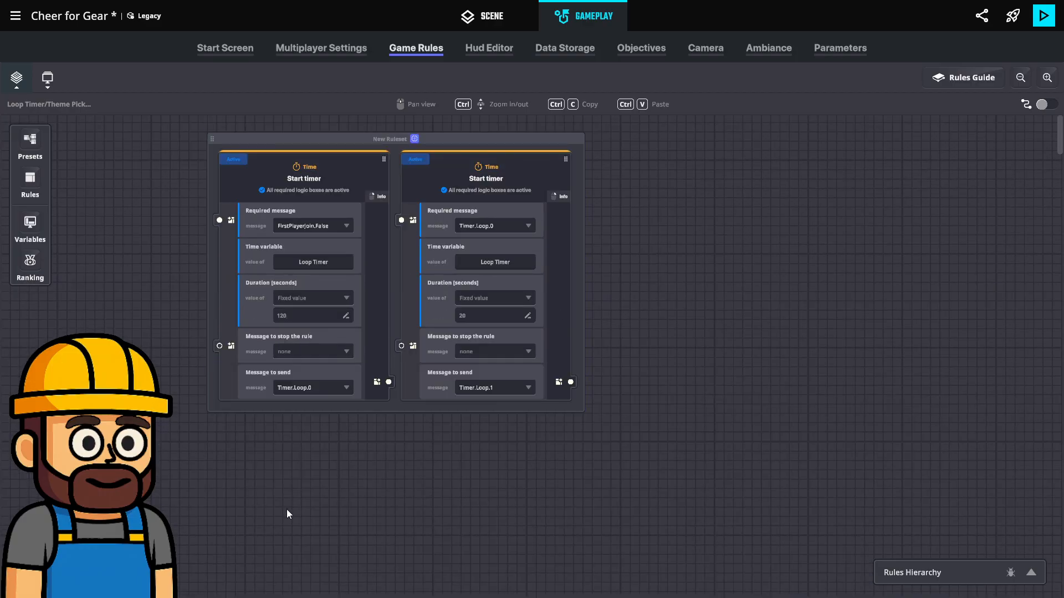
# Add an Edit true/false value rule and place its ruleset directly below the Start timer ruleset
pyautogui.click(29, 180)
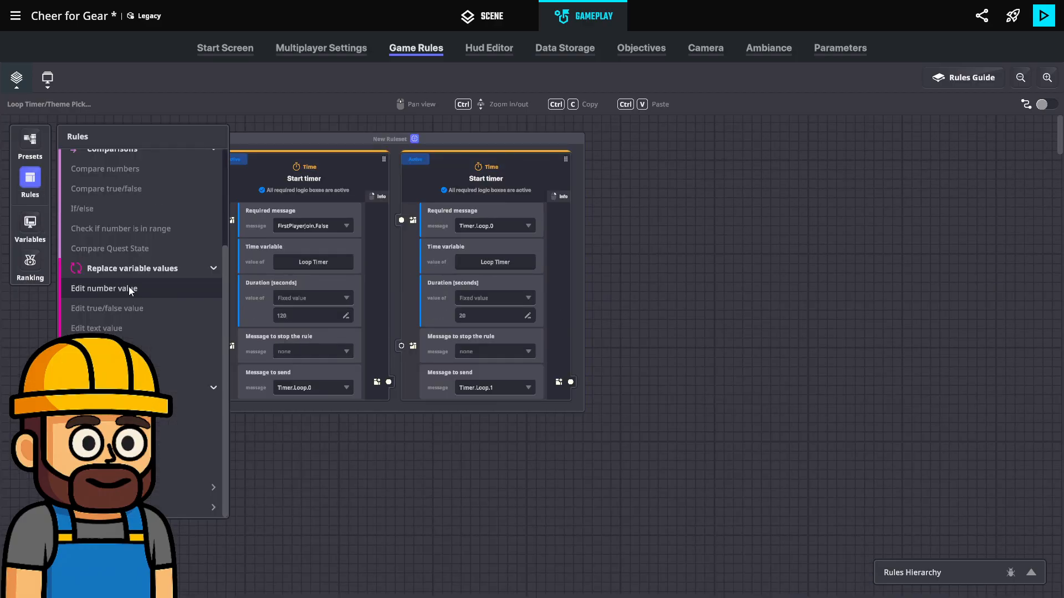
pyautogui.scroll(3, 132, 289)
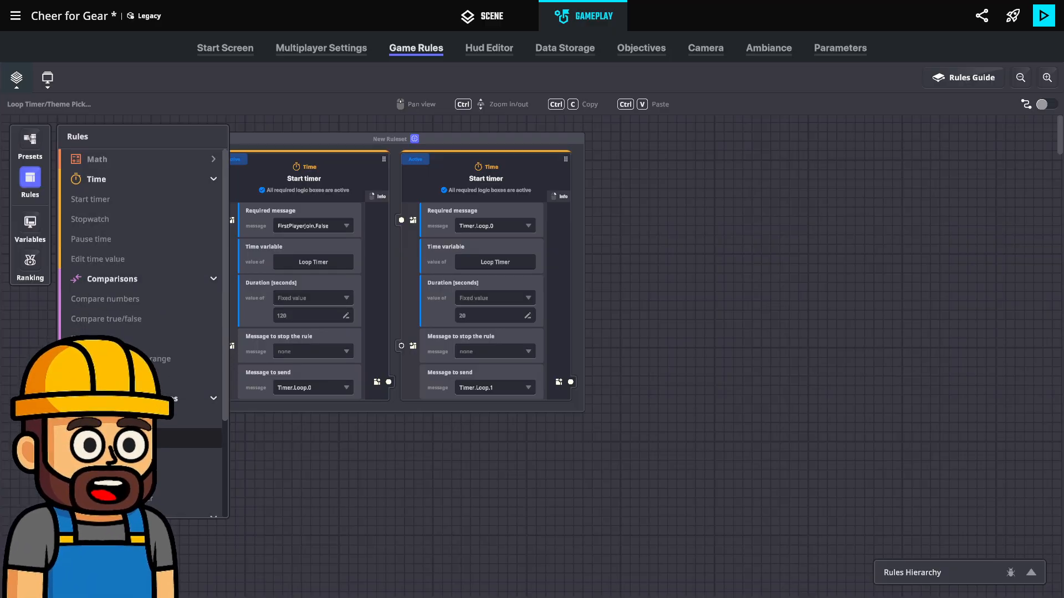
pyautogui.click(125, 438)
pyautogui.moveTo(529, 459); pyautogui.dragTo(455, 385, button='middle')
pyautogui.moveTo(471, 227); pyautogui.dragTo(378, 344)
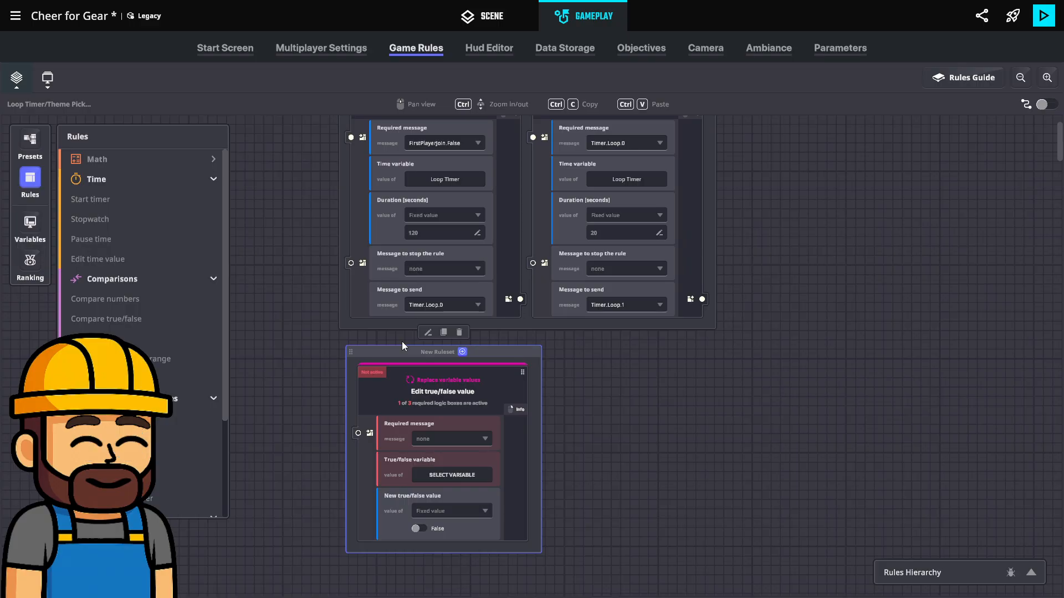
# Set the Edit true/false value rule's required message to Timer.Loop.0 and its variable to Portal T/F
pyautogui.click(429, 440)
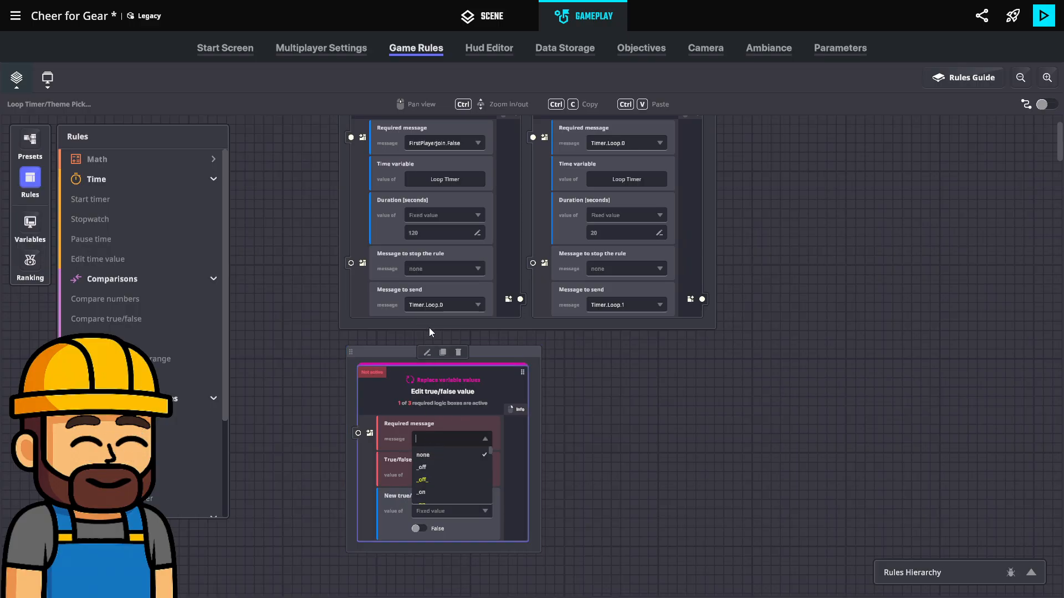
pyautogui.write('loo')
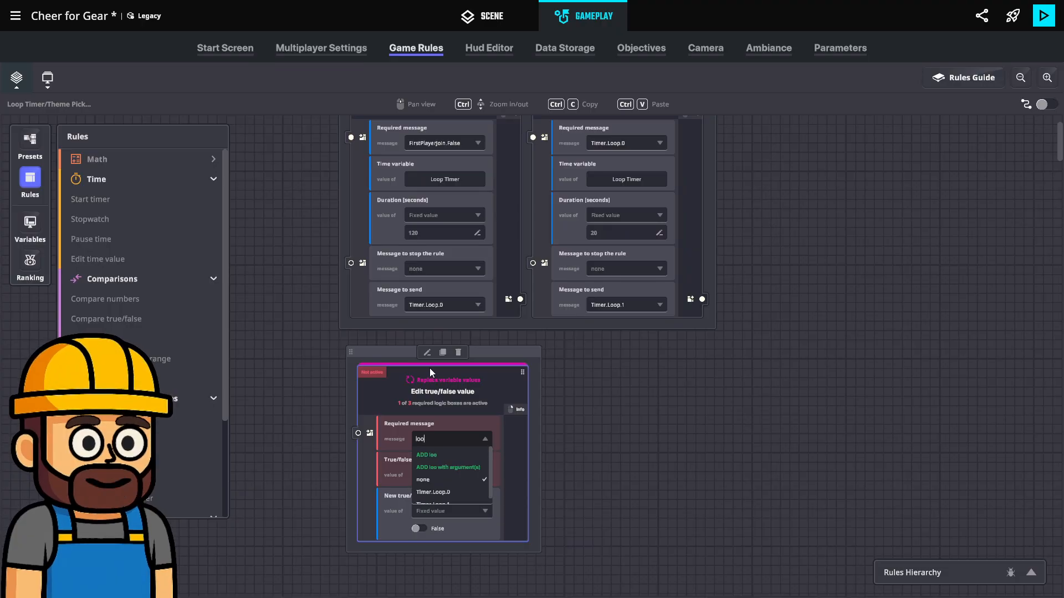
pyautogui.write('p.0')
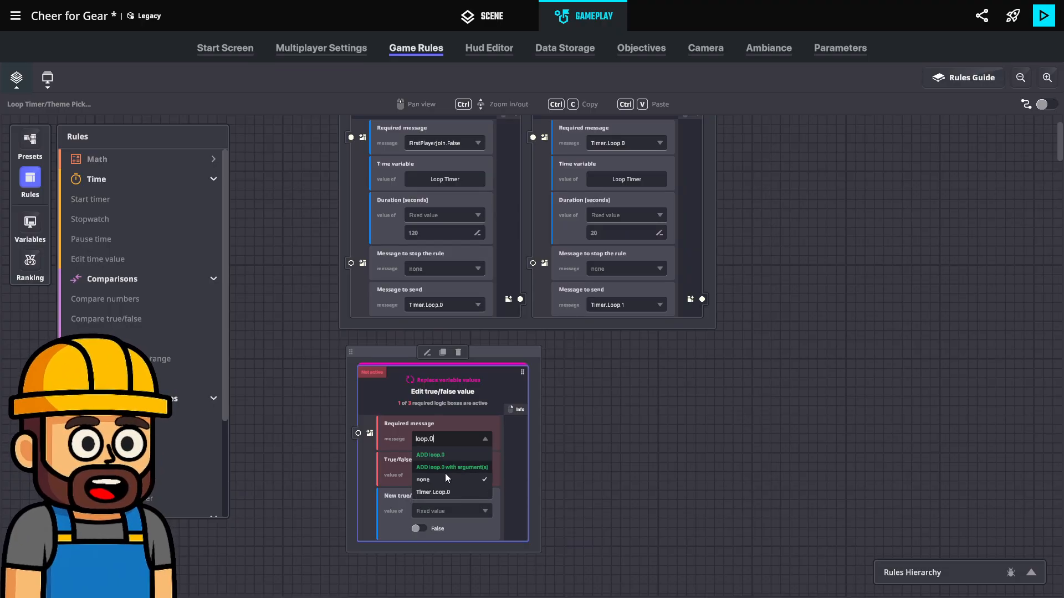
pyautogui.click(431, 492)
pyautogui.click(452, 475)
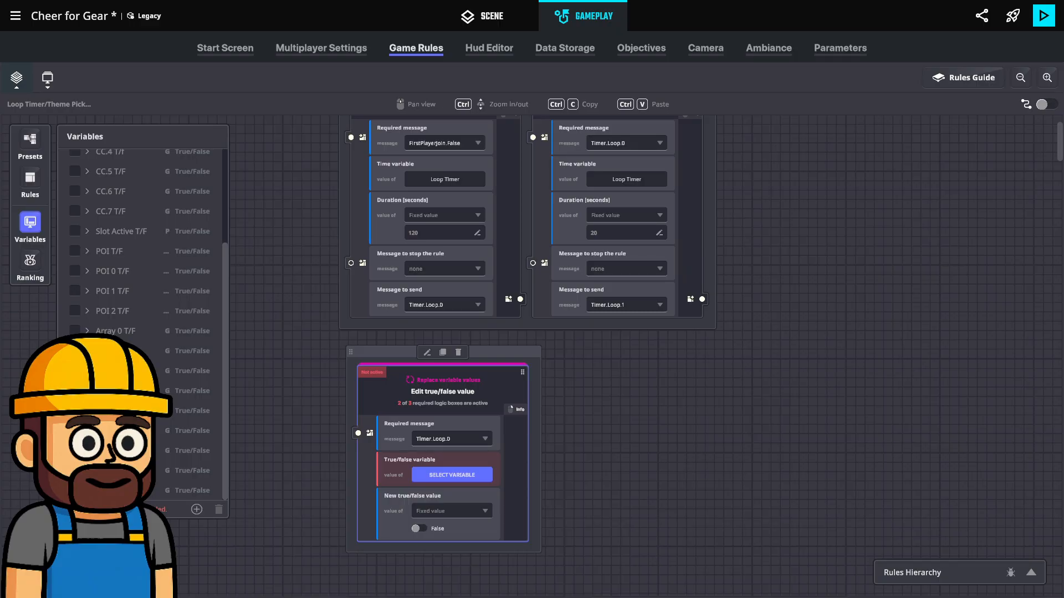
pyautogui.click(76, 491)
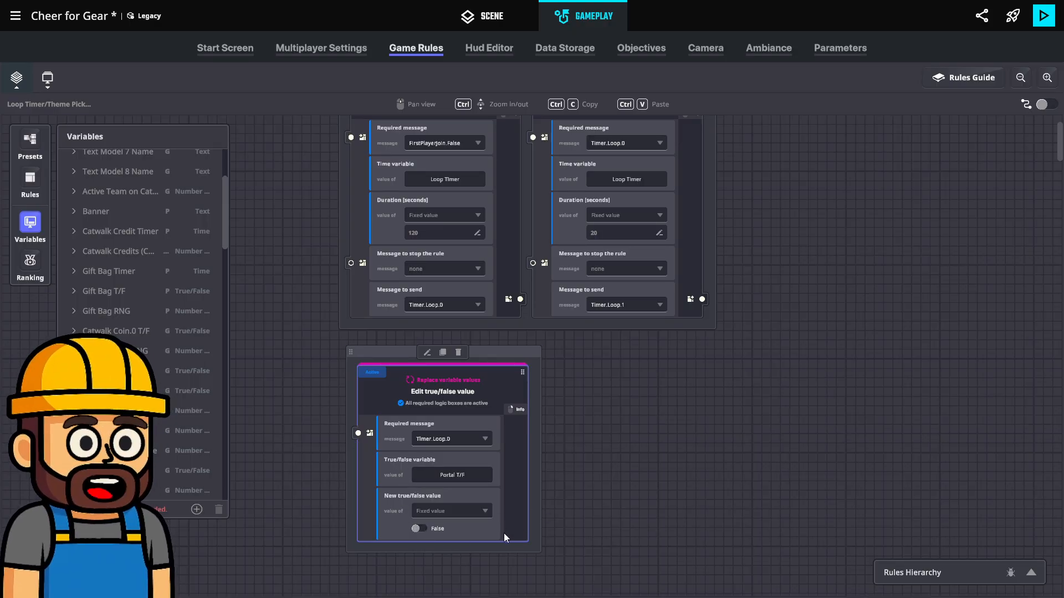
# Duplicate the Edit true/false value rule, giving the copy the required message Timer.Loop.1 and the new value True
pyautogui.click(443, 353)
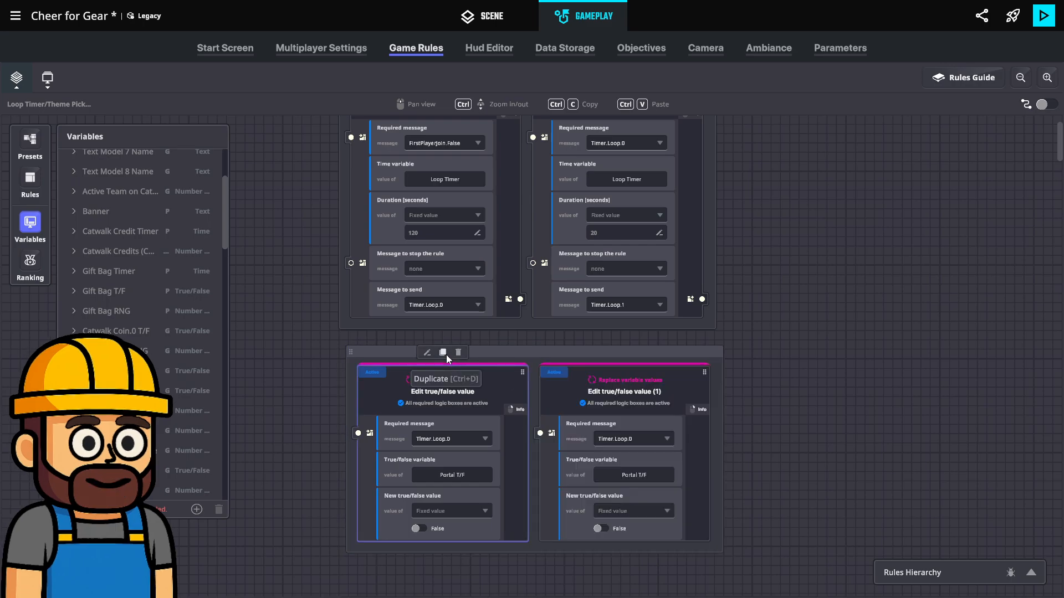
pyautogui.click(636, 439)
pyautogui.write('Ti')
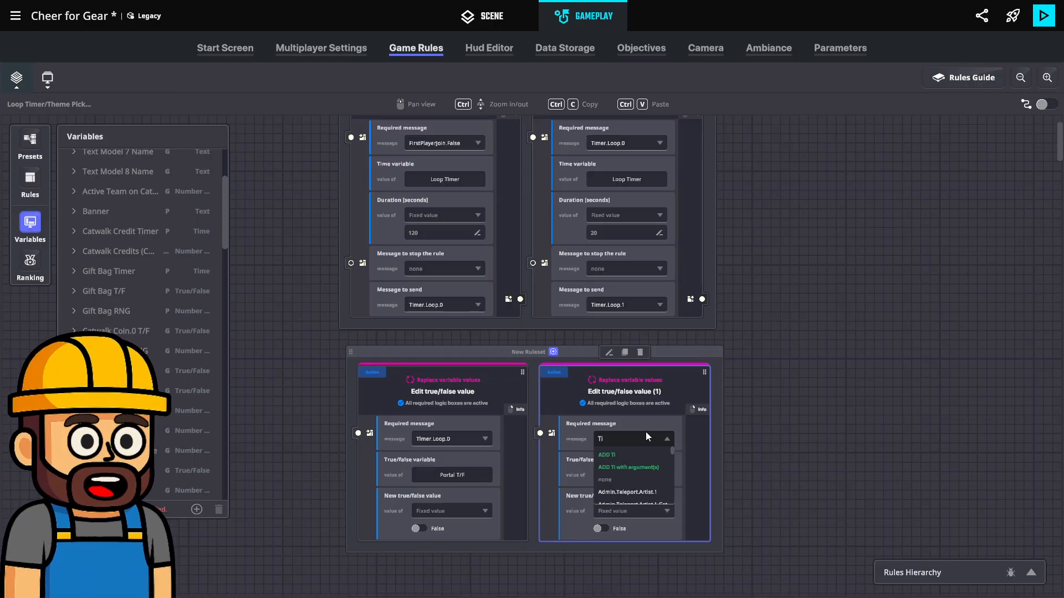
pyautogui.write('mer.Loop')
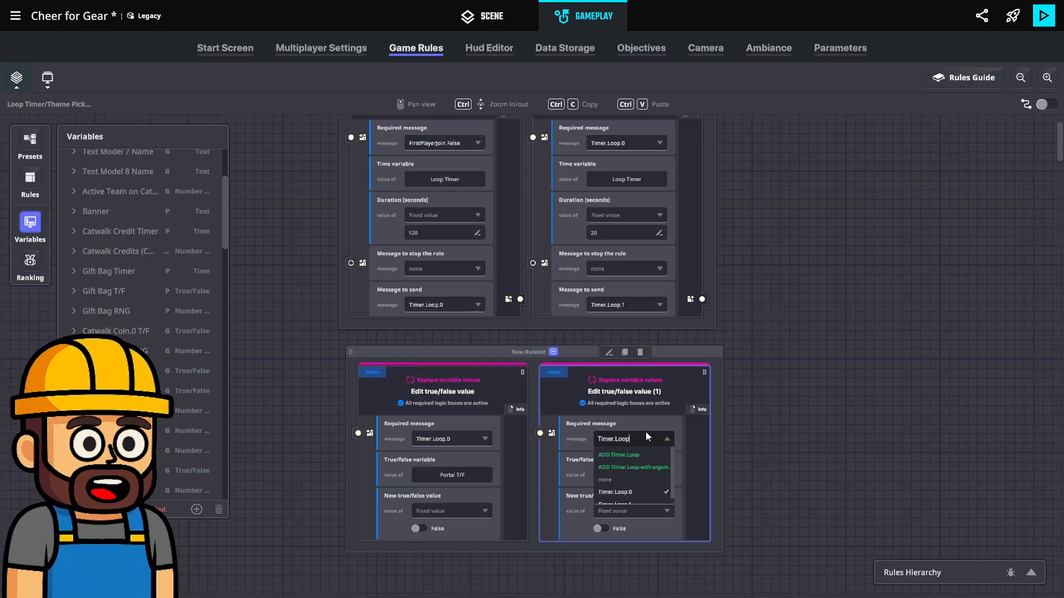
pyautogui.write('.1')
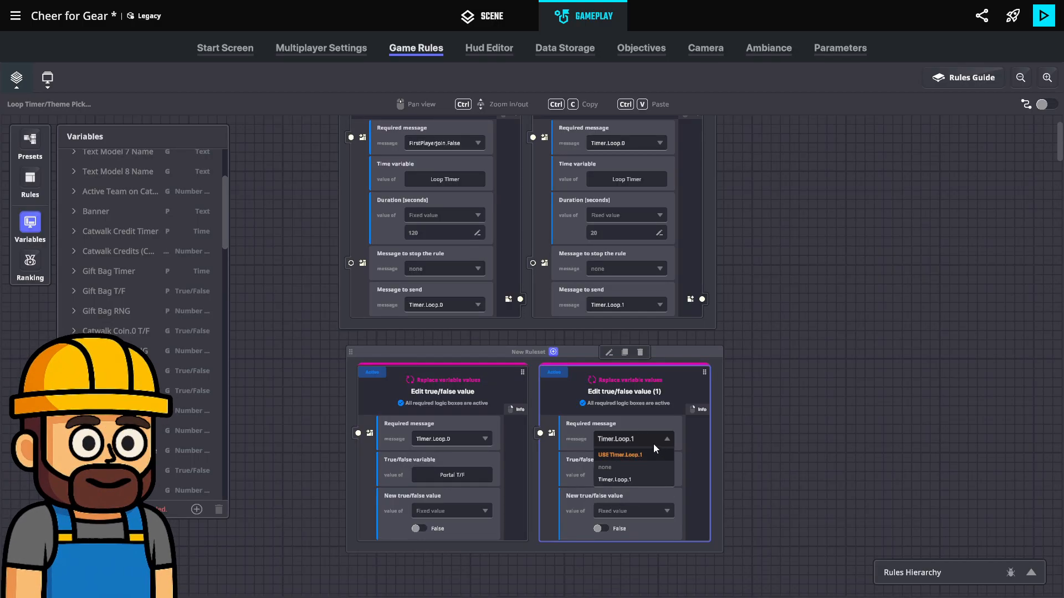
pyautogui.click(643, 455)
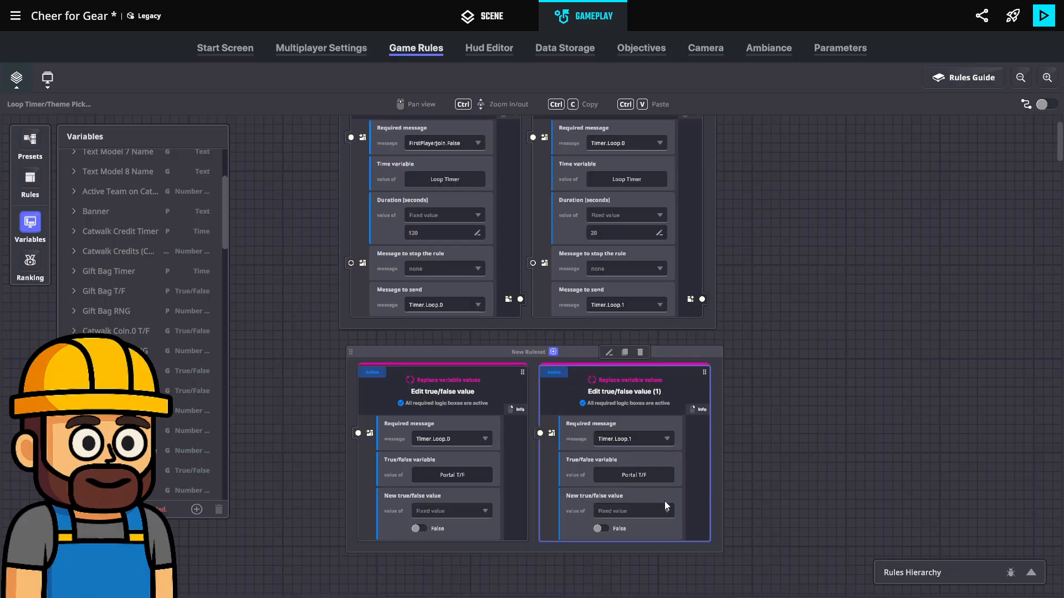
pyautogui.click(600, 528)
# In the scene, select the green Padlock - Unlocked prop on the dark wall and make it invisible
pyautogui.click(508, 17)
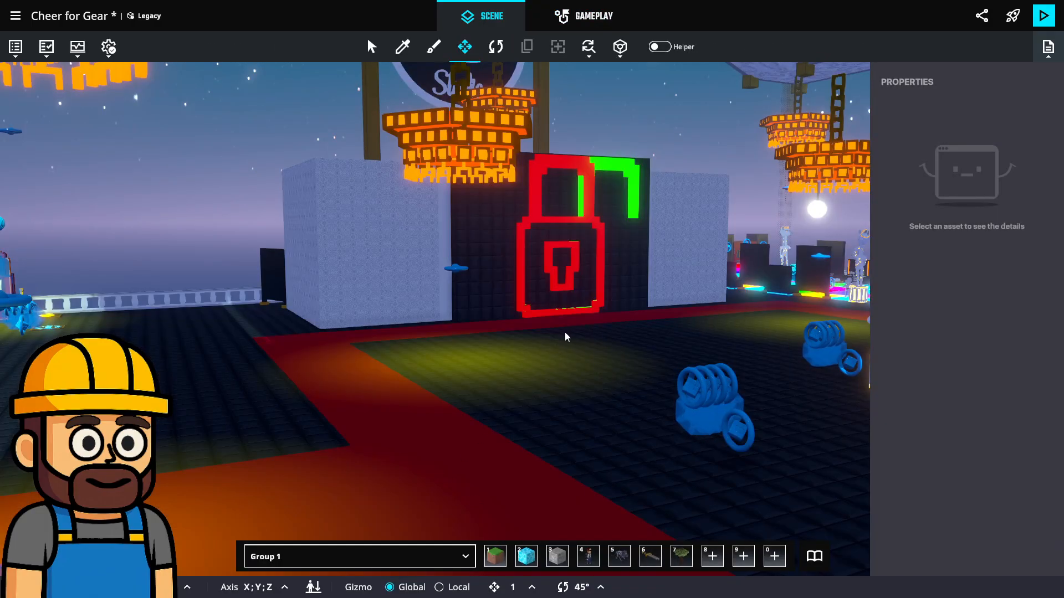
pyautogui.moveTo(564, 333); pyautogui.dragTo(448, 398, button='middle')
pyautogui.scroll(5, 551, 189)
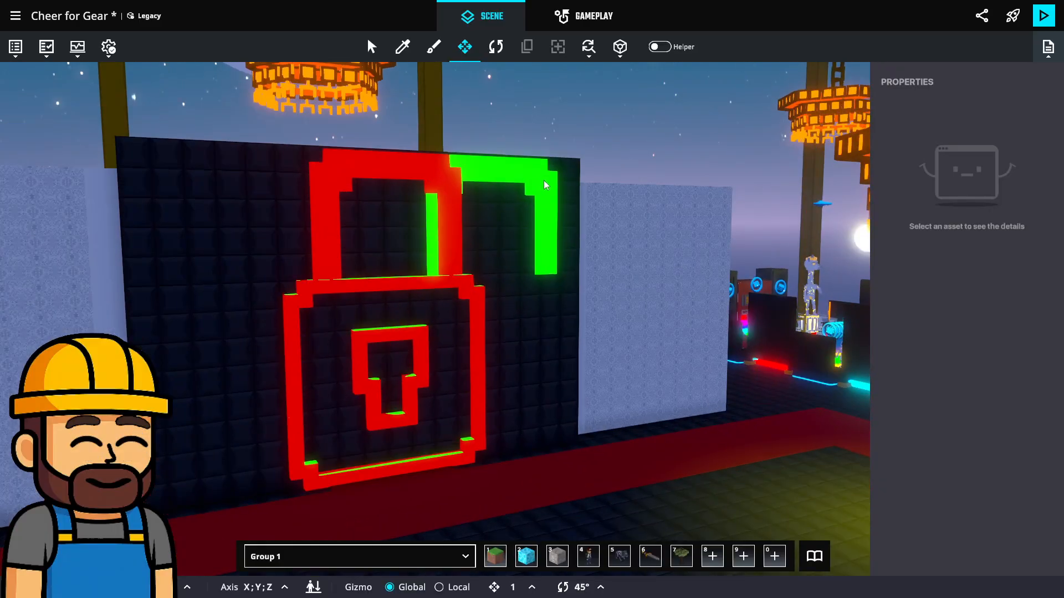
pyautogui.click(550, 189)
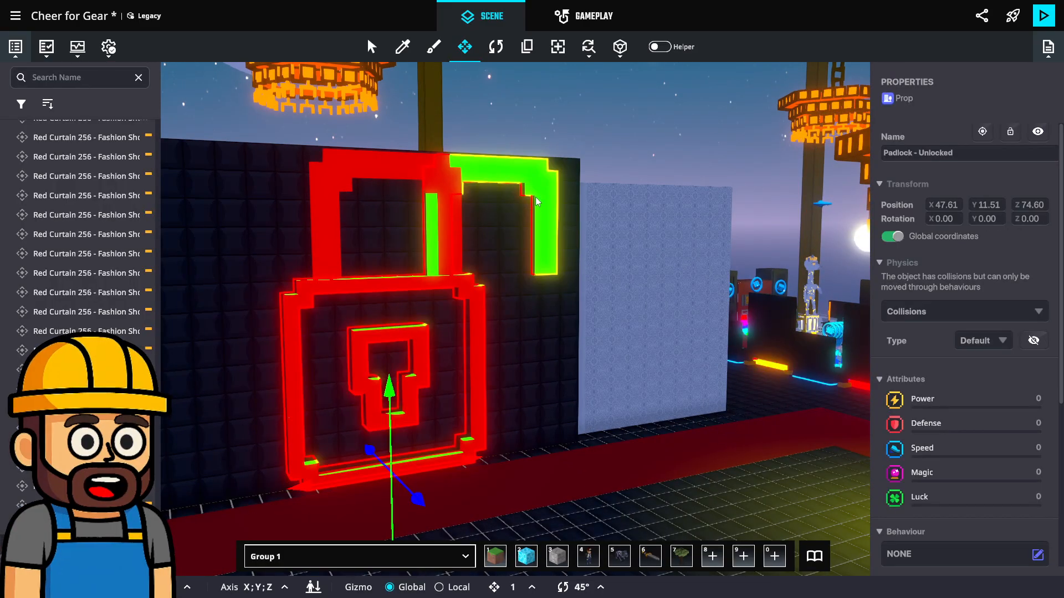
pyautogui.click(1039, 132)
# Add the tag Portal.Unlock to the Padlock - Unlocked prop
pyautogui.moveTo(609, 327); pyautogui.dragTo(507, 354, button='right')
pyautogui.scroll(6, 414, 303)
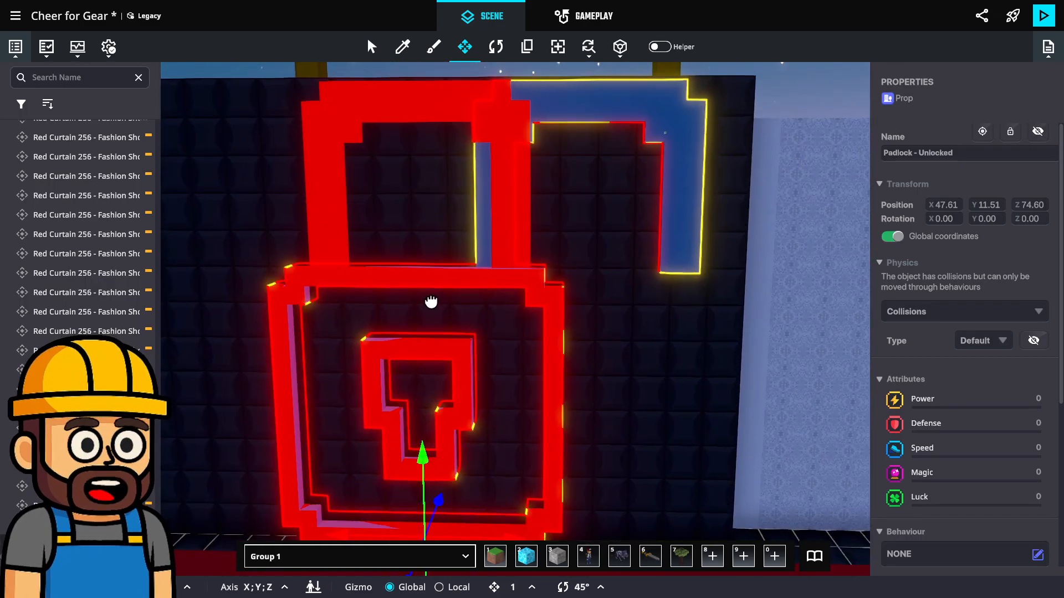
pyautogui.moveTo(431, 302); pyautogui.dragTo(455, 268, button='middle')
pyautogui.scroll(-5, 919, 461)
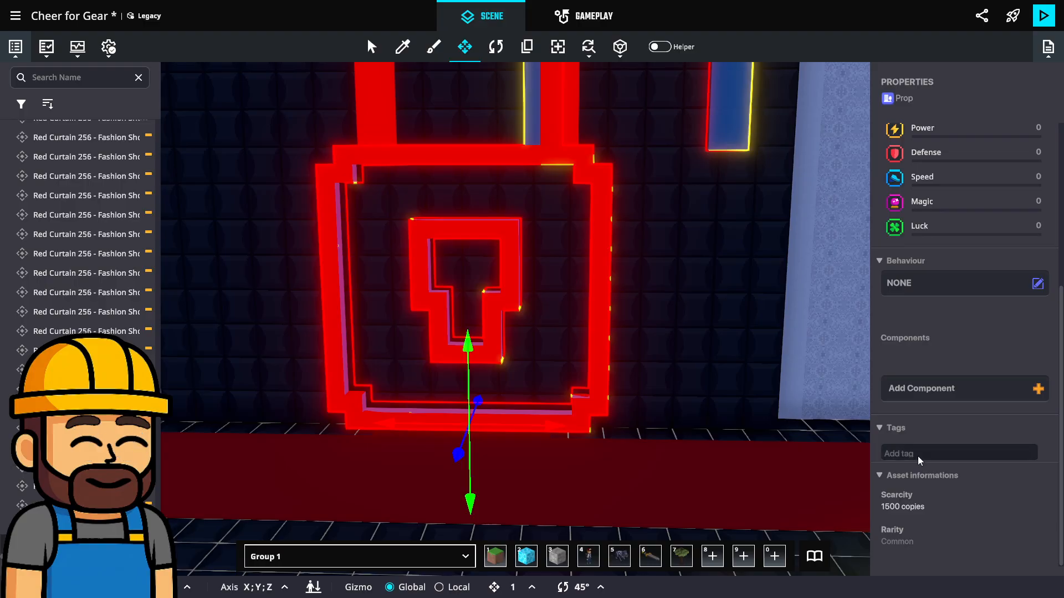
pyautogui.click(918, 457)
pyautogui.write('Por')
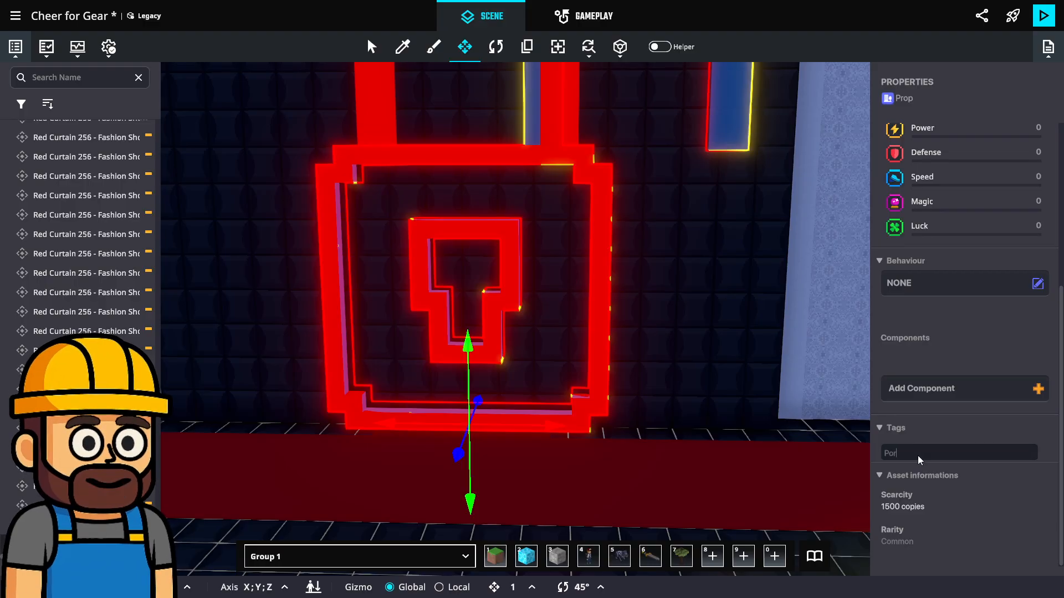
pyautogui.write('tal.Unlock')
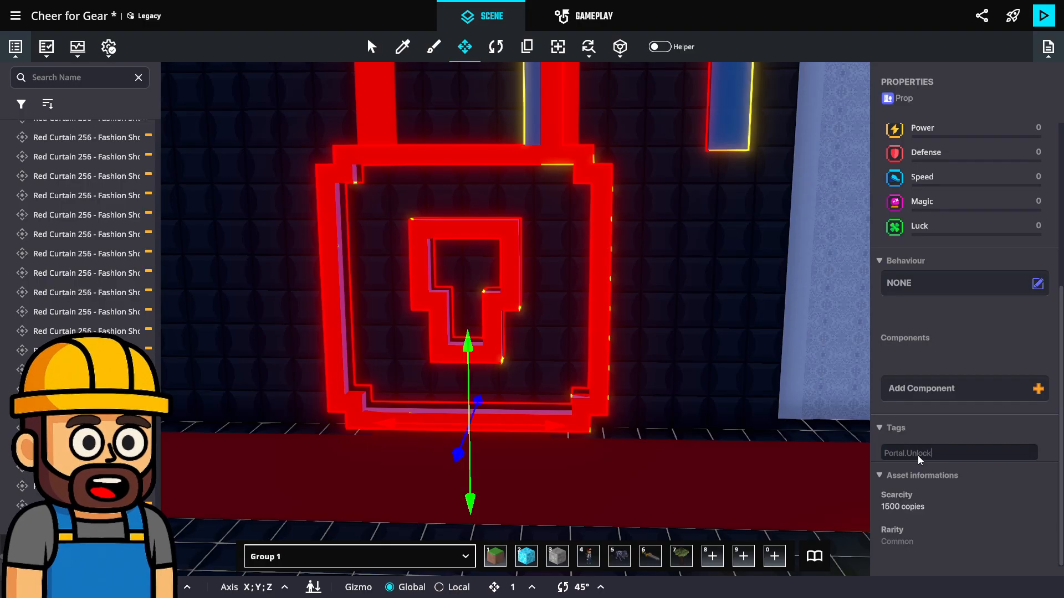
pyautogui.hotkey('ctrl', 'a')
pyautogui.press('Return')
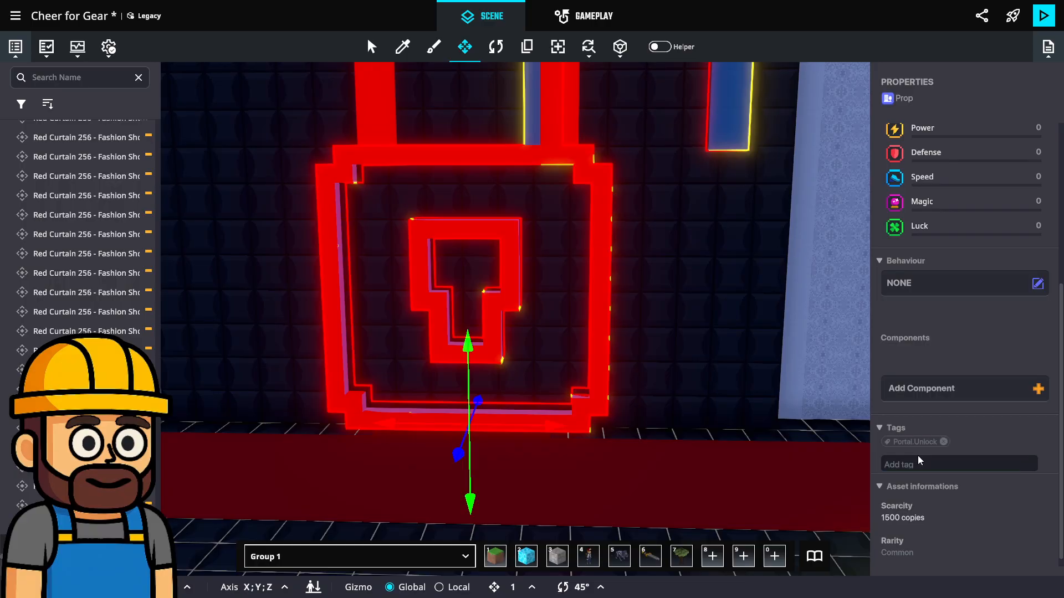
# Select the red Padlock - Locked prop and add the tag Portal.Lock to it
pyautogui.click(606, 286)
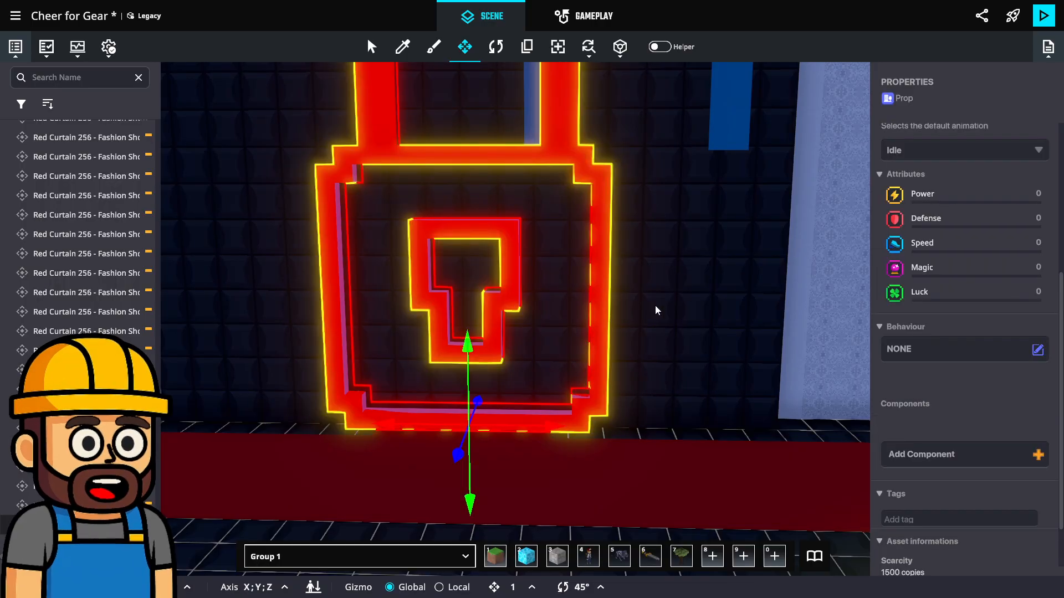
pyautogui.scroll(-2, 929, 469)
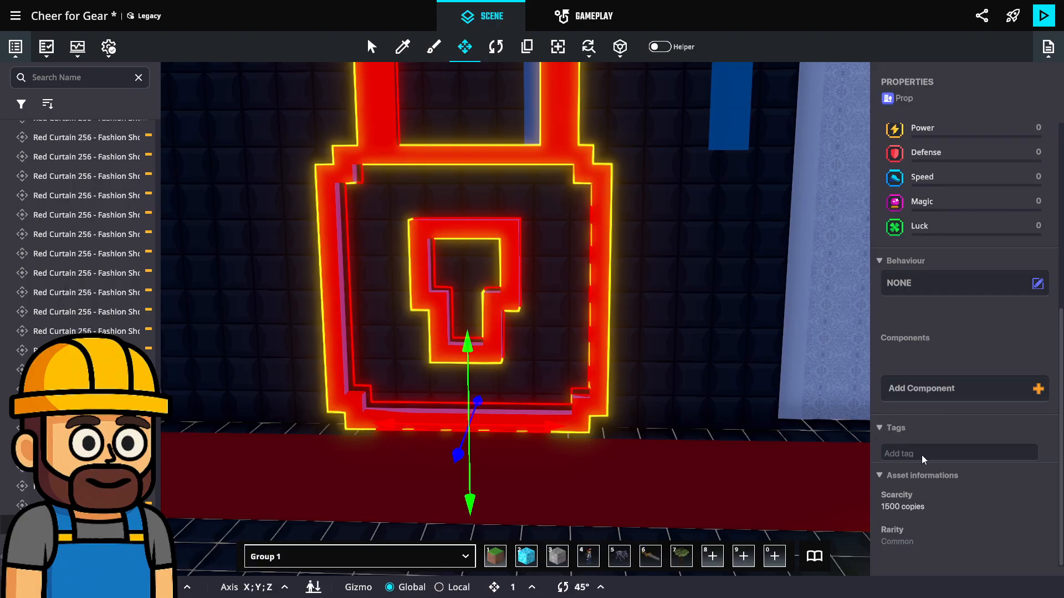
pyautogui.click(922, 453)
pyautogui.write('Portal.Unl')
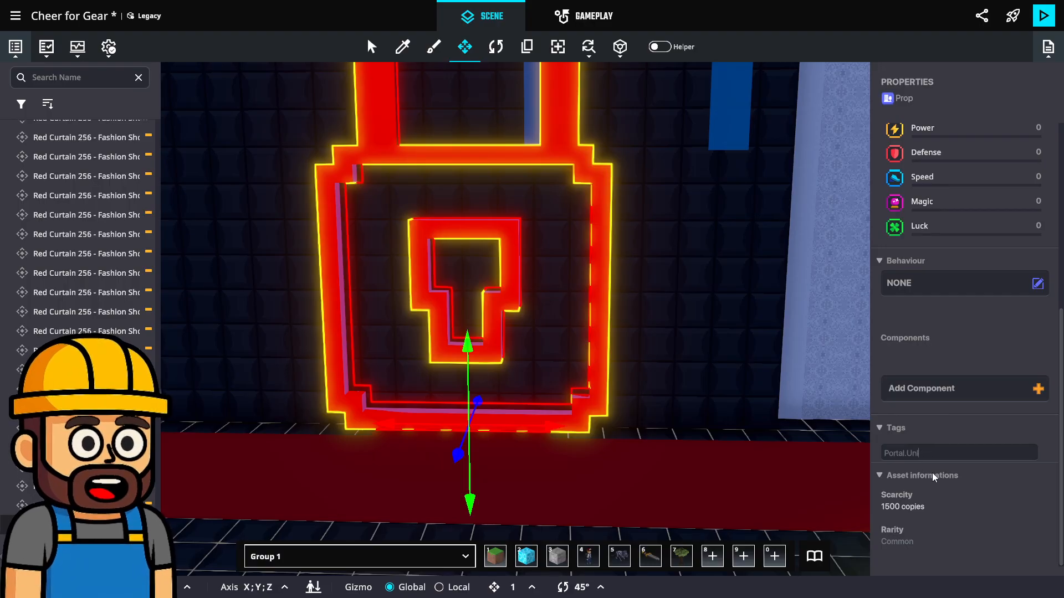
pyautogui.press('BackSpace')
pyautogui.press('BackSpace')
pyautogui.press('BackSpace')
pyautogui.write('Lock')
pyautogui.press('Return')
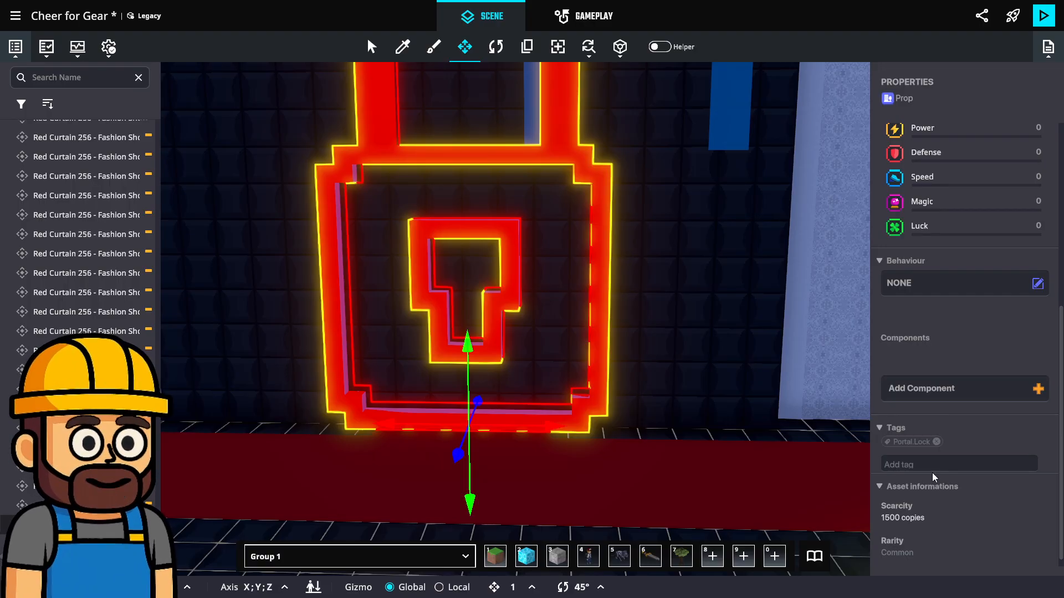
# Find the Logic Asset among the logic assets and place one at the foot of the red padlock
pyautogui.click(814, 556)
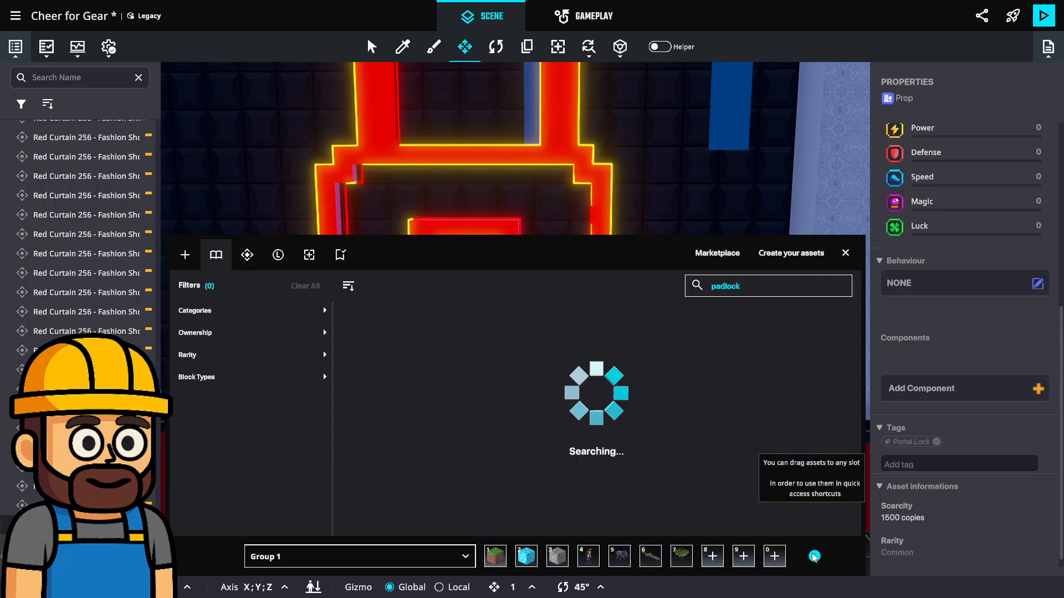
pyautogui.click(279, 254)
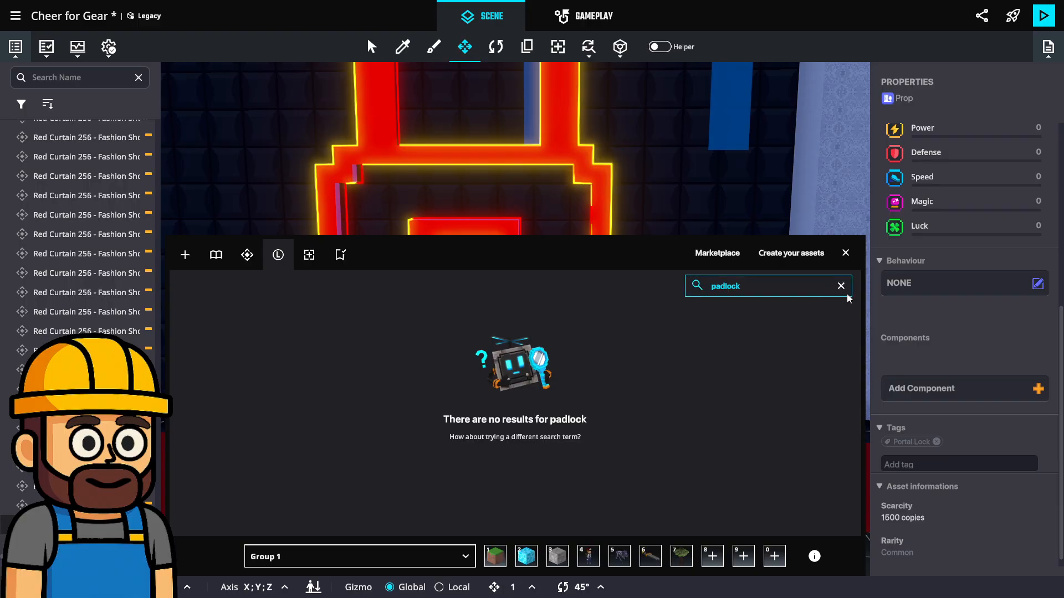
pyautogui.click(840, 286)
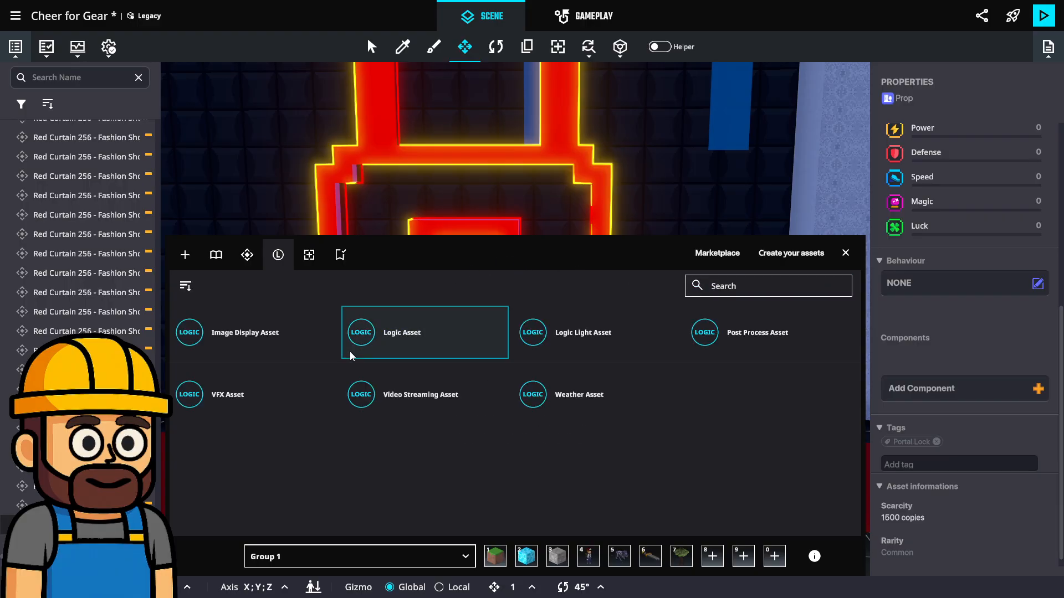
pyautogui.click(401, 332)
pyautogui.click(845, 252)
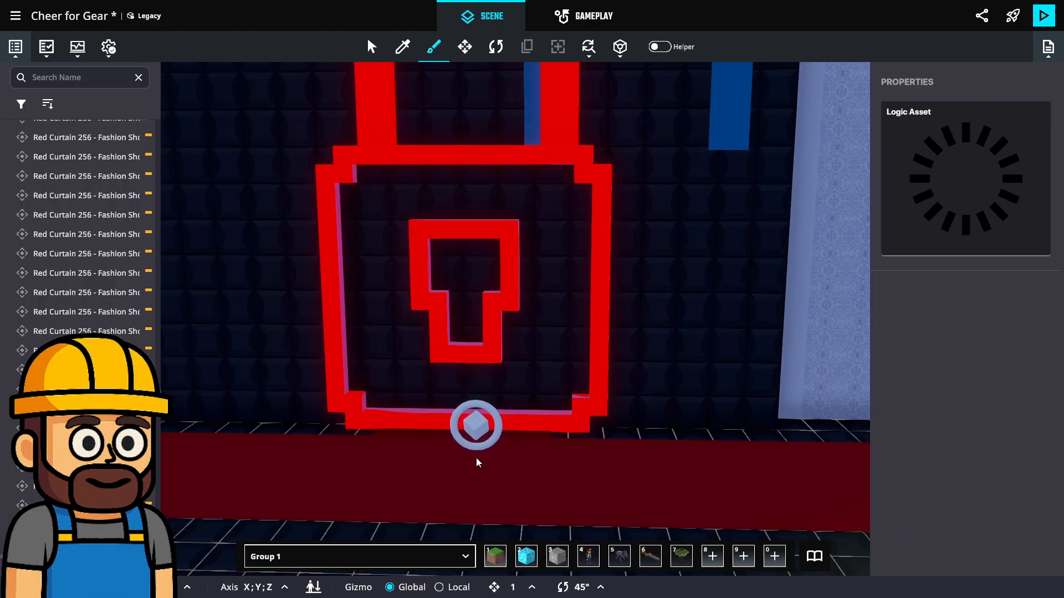
pyautogui.click(459, 455)
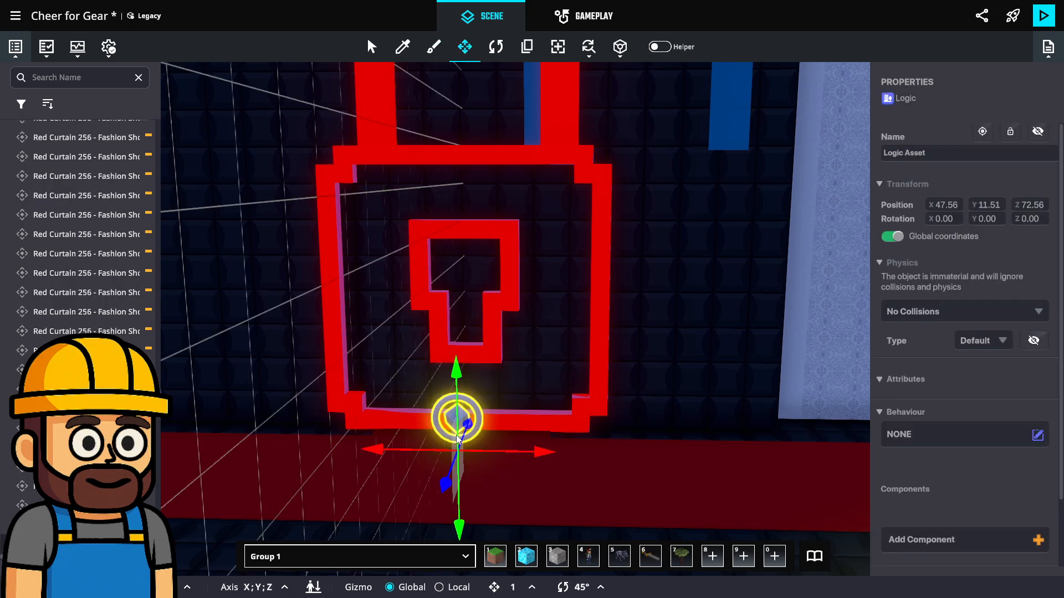
# Give the logic asset the Actor Property Switcher behaviour and set its switched properties to Visibility
pyautogui.scroll(-2, 909, 404)
pyautogui.click(921, 362)
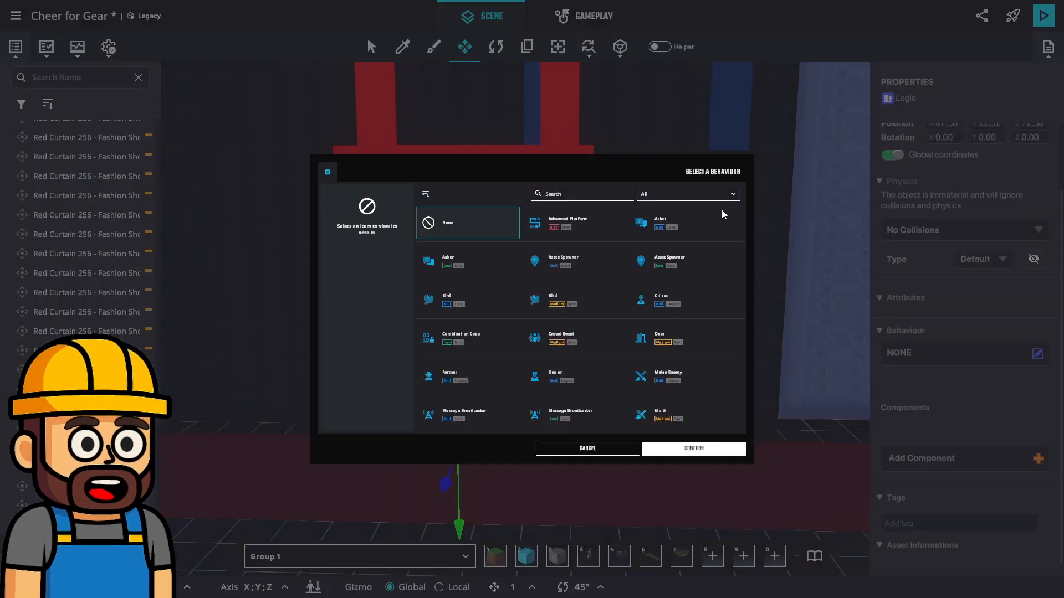
pyautogui.click(586, 132)
pyautogui.write('act')
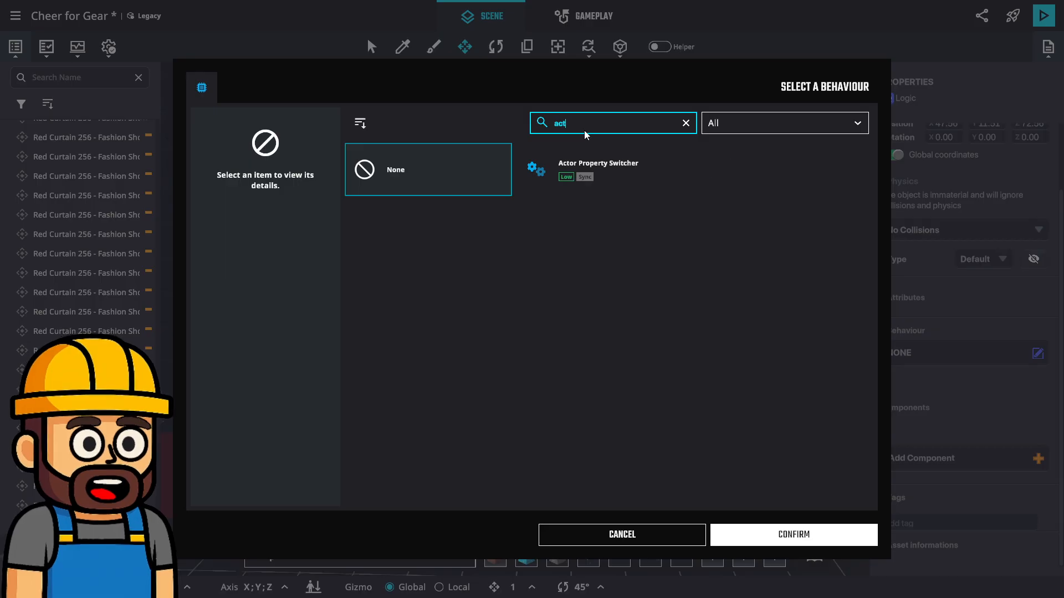
pyautogui.click(610, 187)
pyautogui.click(787, 525)
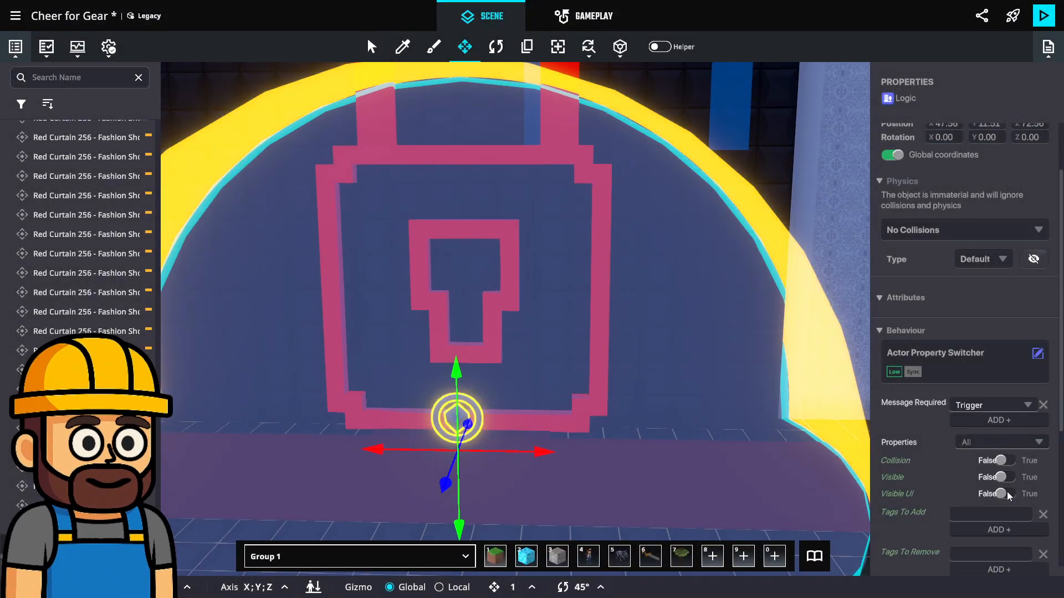
pyautogui.scroll(-3, 989, 360)
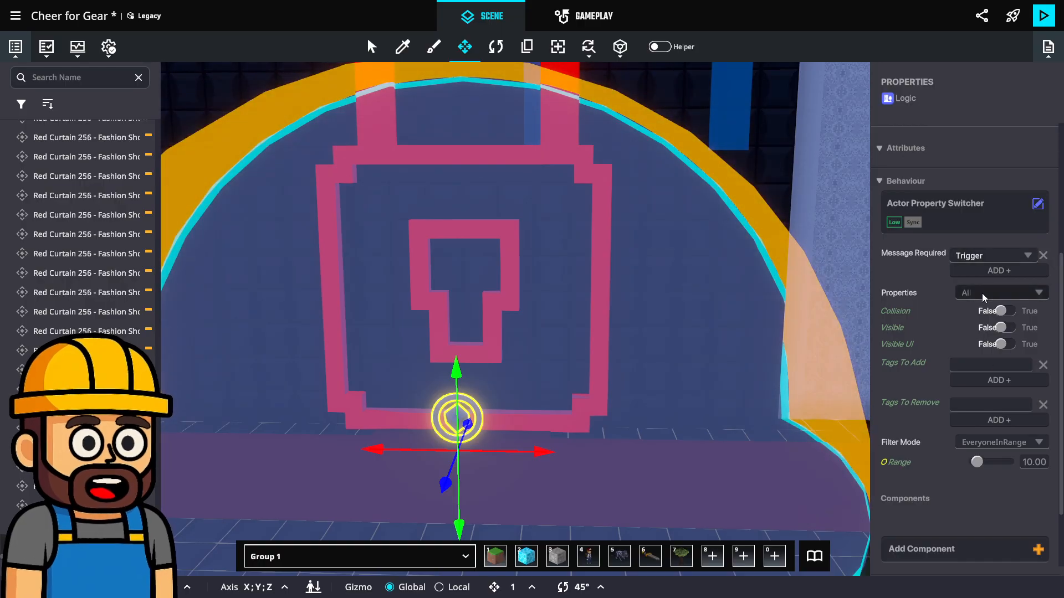
pyautogui.click(997, 292)
pyautogui.click(1004, 332)
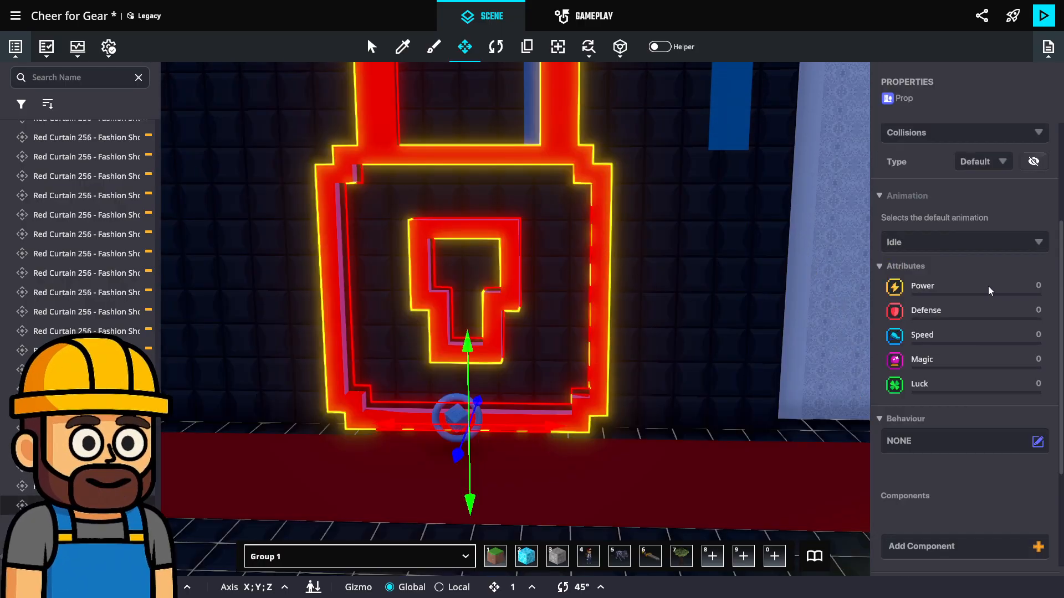
# Set the physics of both the Padlock - Locked and Padlock - Unlocked props to No Collisions
pyautogui.scroll(3, 990, 291)
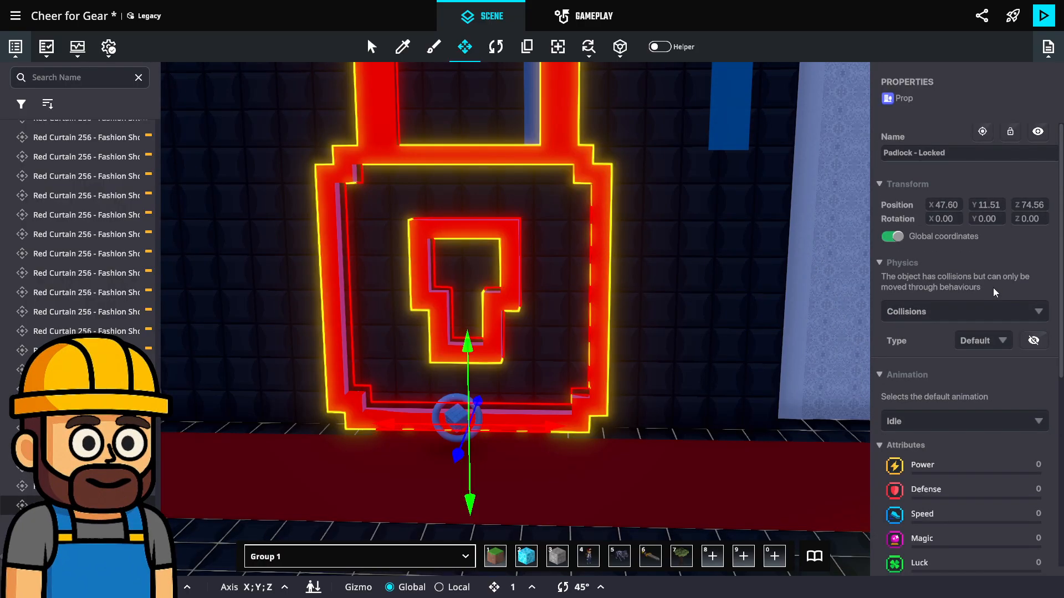
pyautogui.click(975, 313)
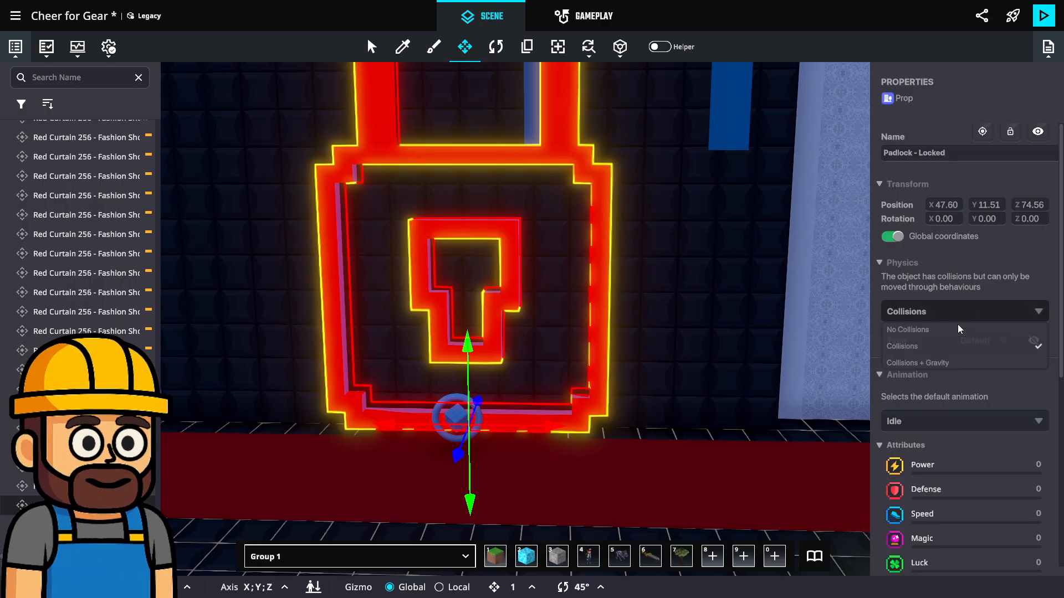
pyautogui.click(916, 352)
pyautogui.moveTo(665, 250); pyautogui.dragTo(691, 150)
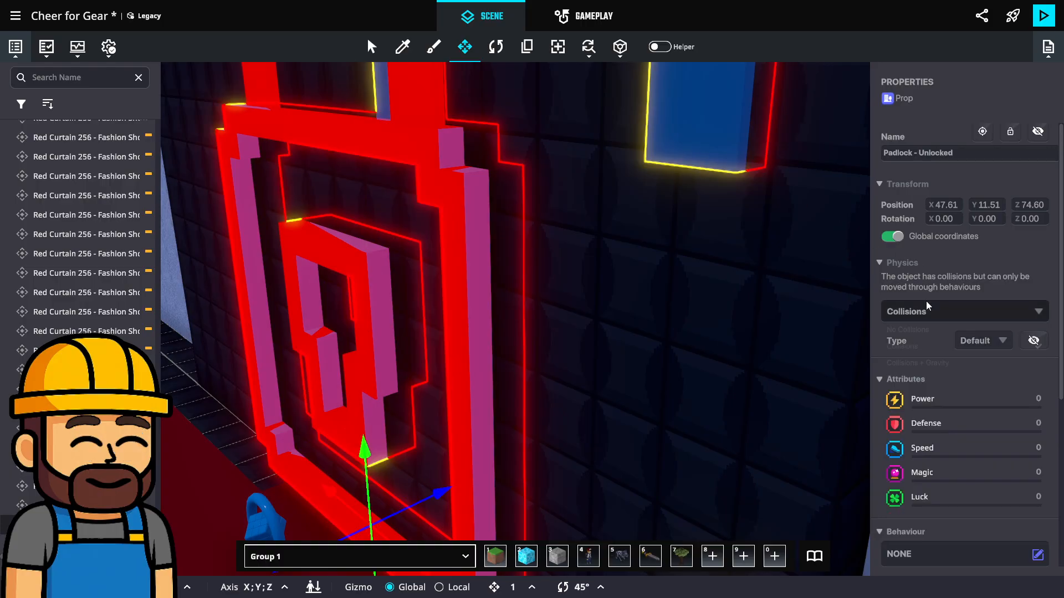
pyautogui.click(929, 314)
pyautogui.click(913, 330)
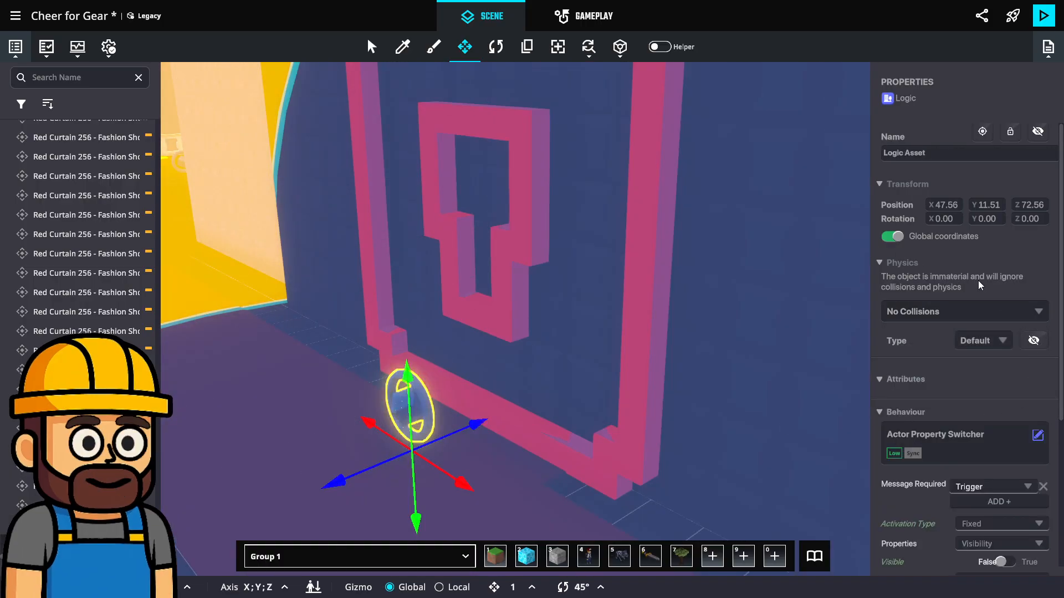
# Set the logic asset's required message to Timer.Loop.0 and its Visible value to True
pyautogui.scroll(-4, 953, 349)
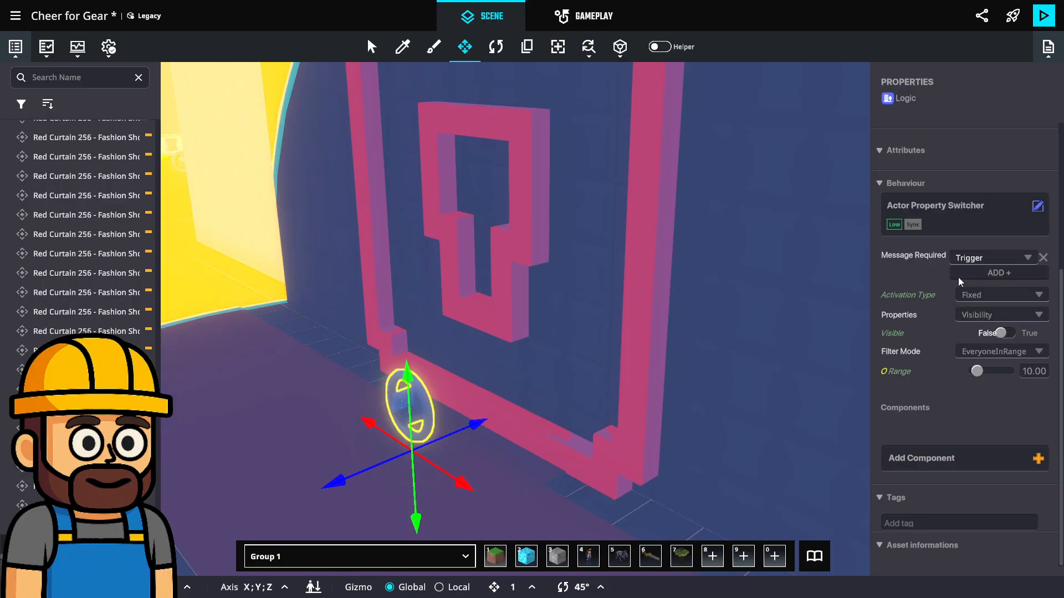
pyautogui.click(995, 258)
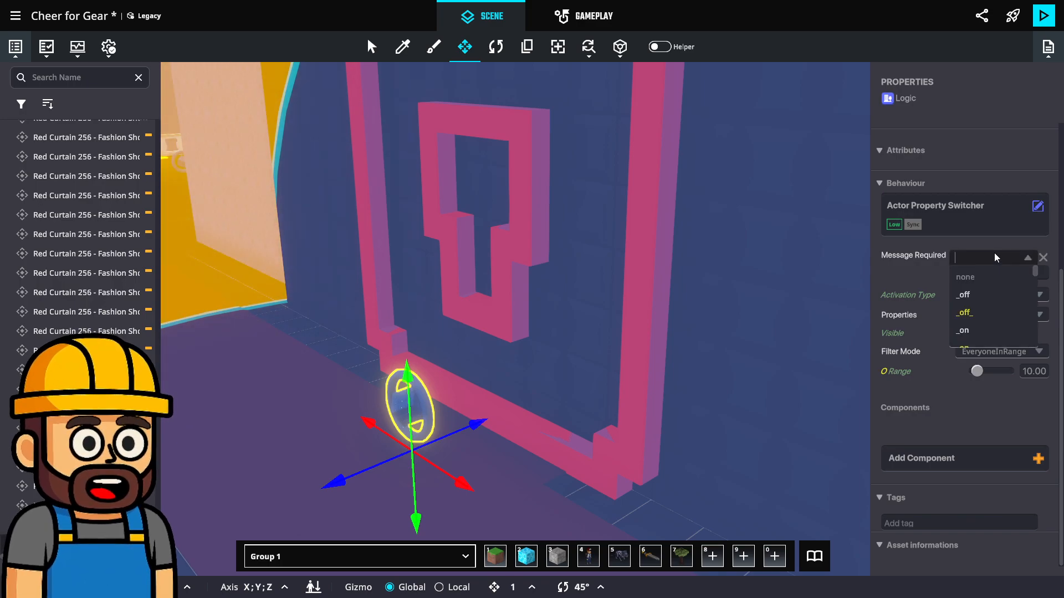
pyautogui.write('Timer.')
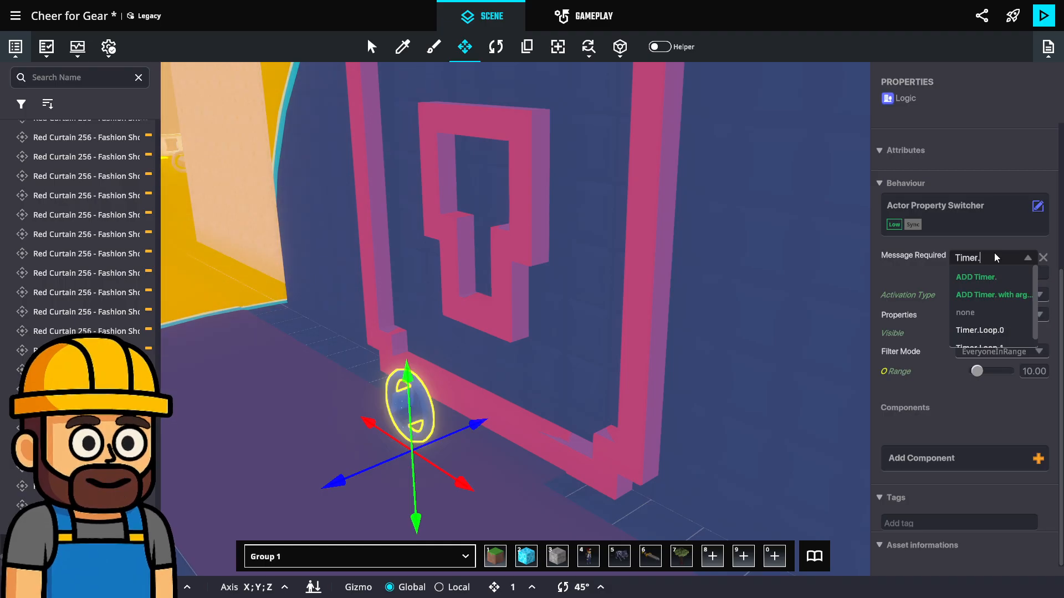
pyautogui.click(988, 335)
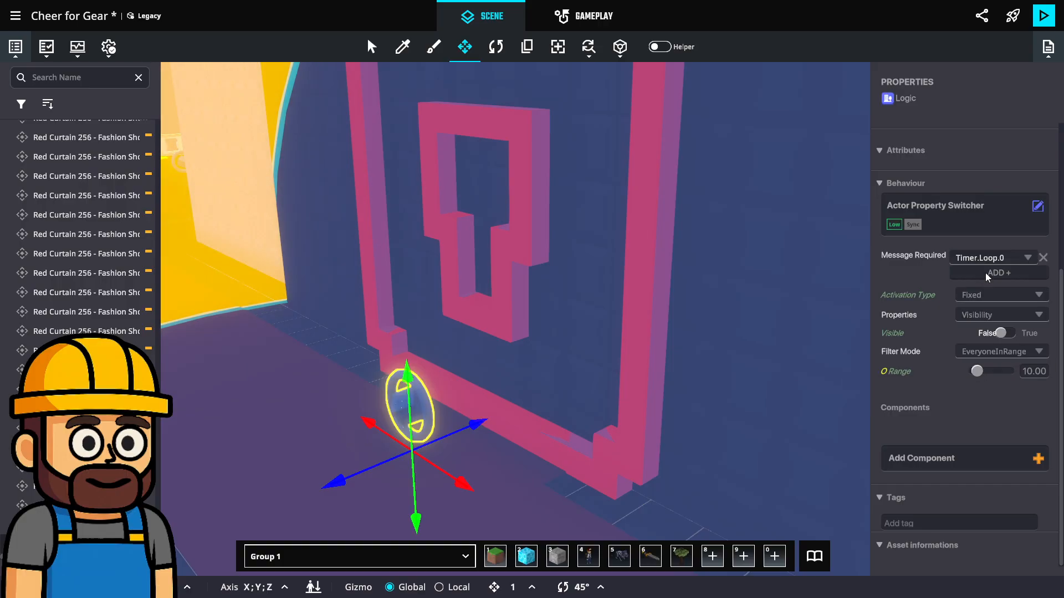
pyautogui.click(1003, 333)
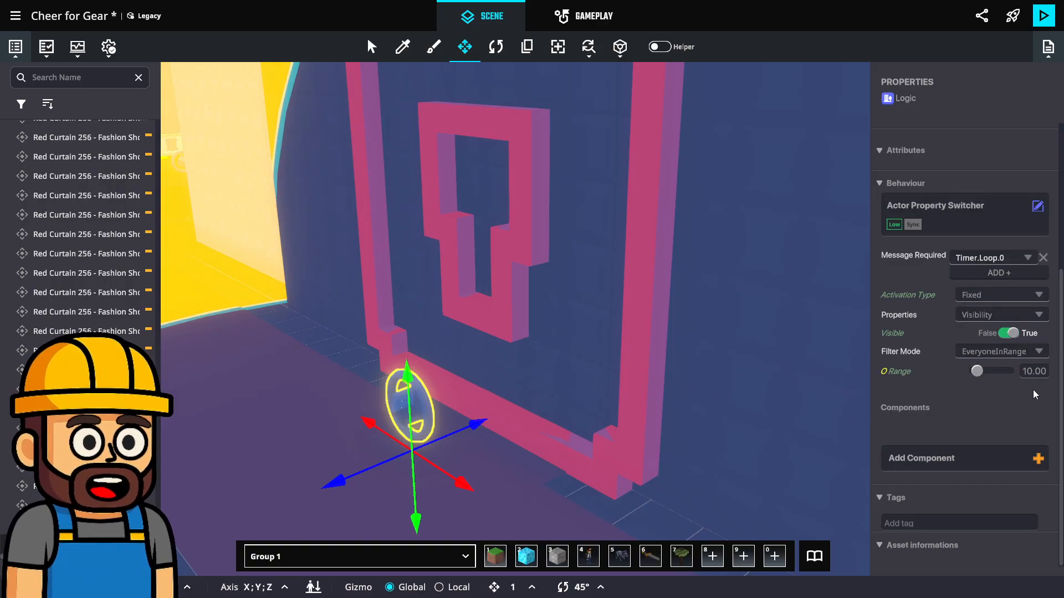
# Set the property switcher's filter mode to SpecificTagsInRange with the tag Portal.Unlock
pyautogui.click(1010, 352)
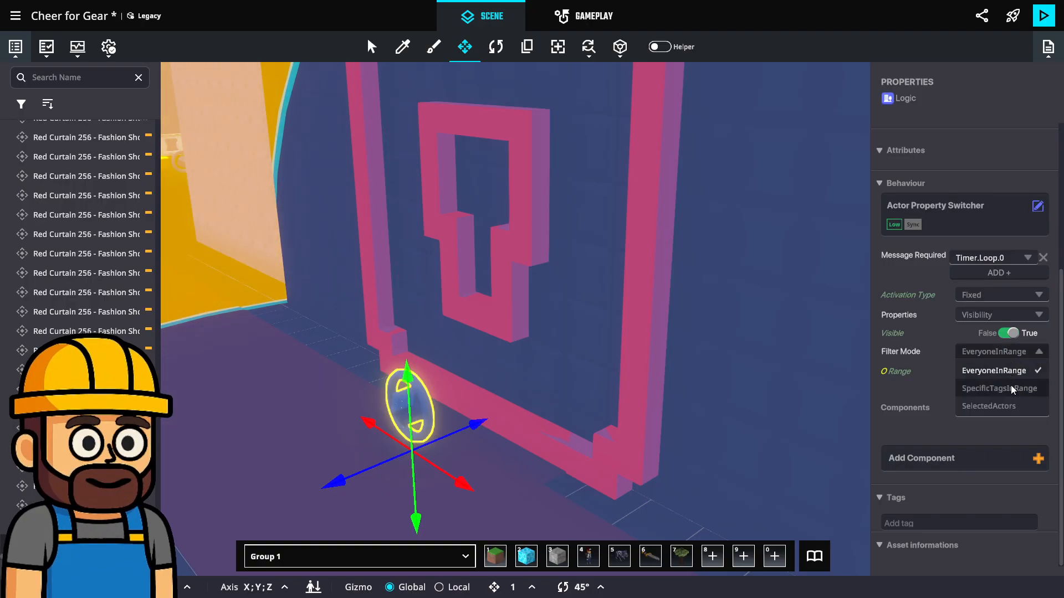
pyautogui.click(997, 384)
pyautogui.click(993, 394)
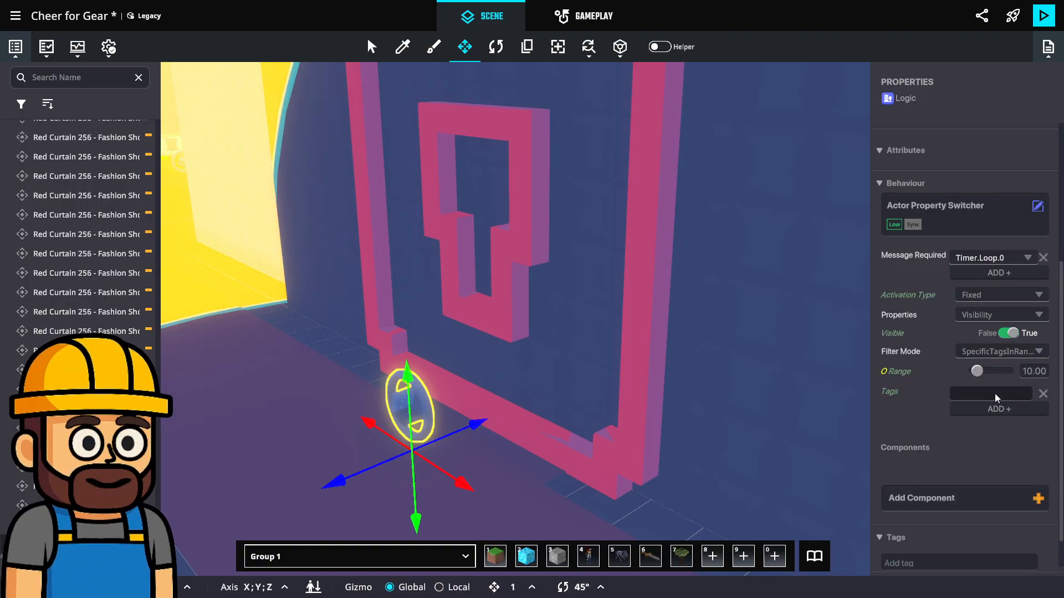
pyautogui.write('Portal.Unlock')
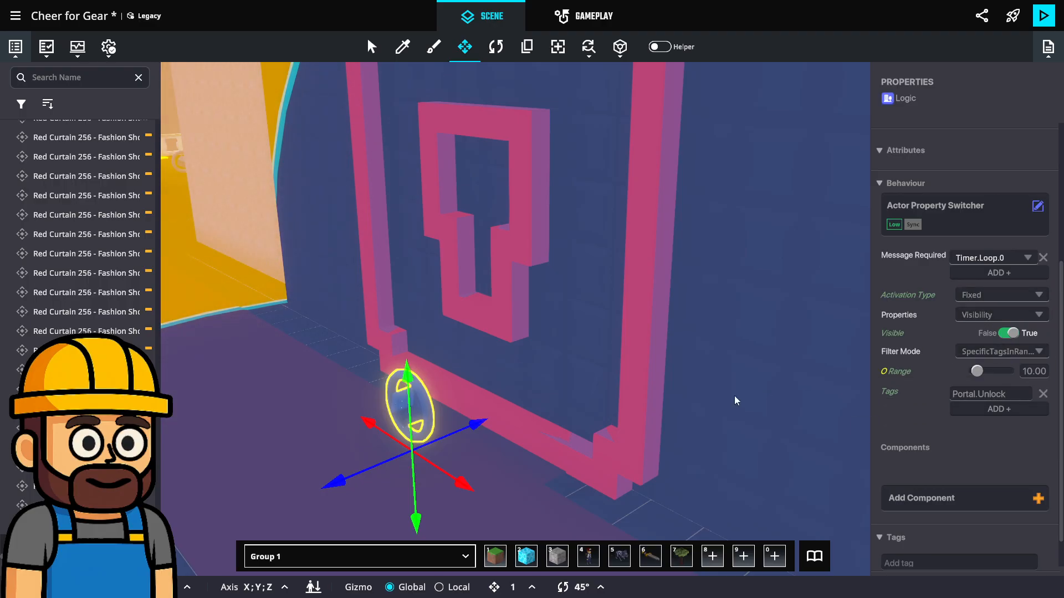
# Duplicate the logic asset beside the original, setting the copy's Visible value to False and its filter tag to Portal.Lock
pyautogui.moveTo(476, 429)
pyautogui.mouseDown()
pyautogui.moveTo(456, 443)
pyautogui.moveTo(483, 443)
pyautogui.mouseUp()
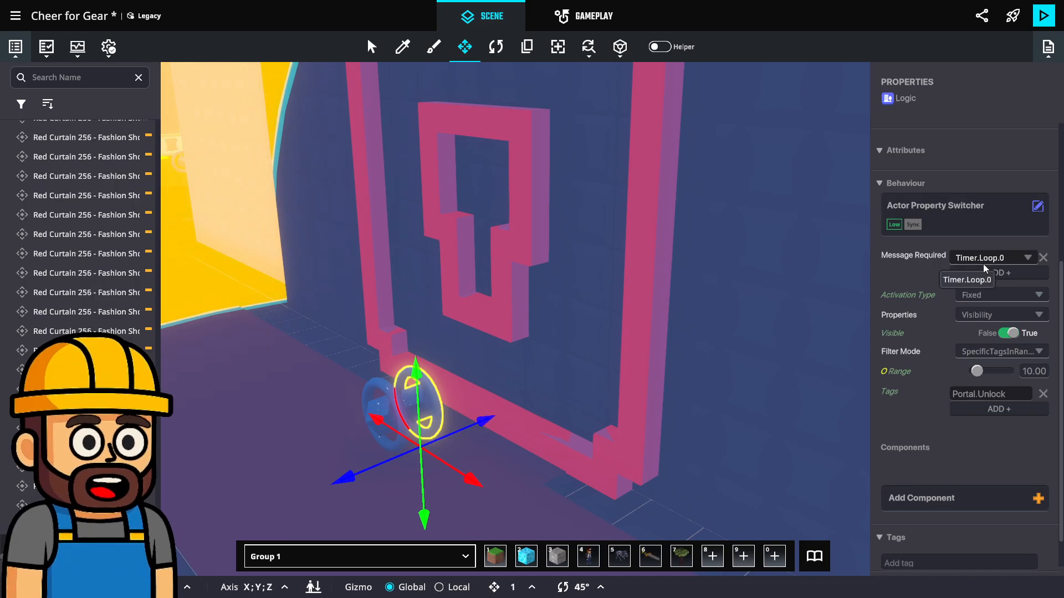
pyautogui.click(1017, 336)
pyautogui.click(989, 397)
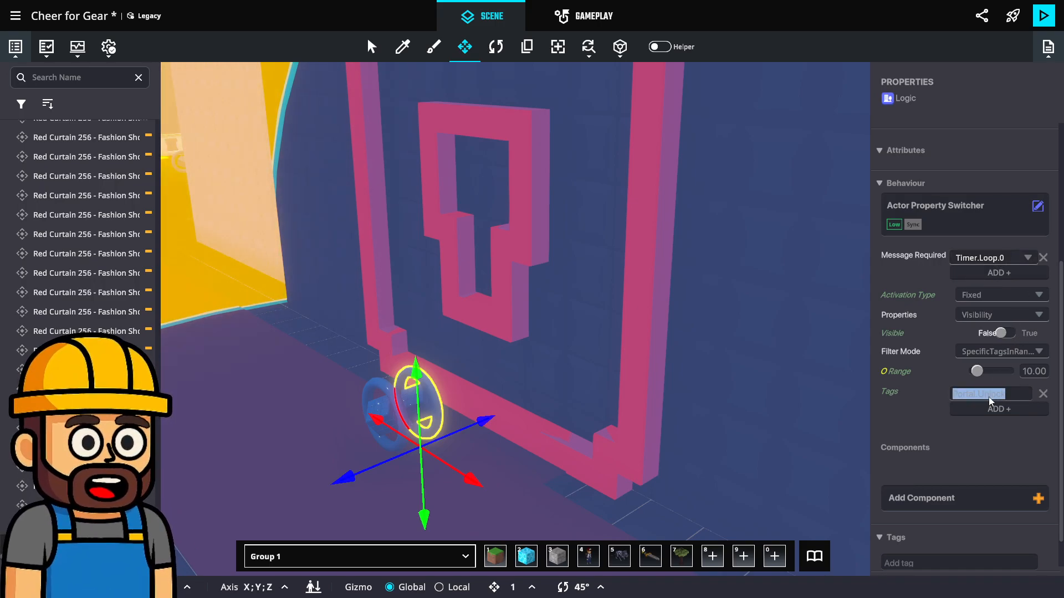
pyautogui.press('Right')
pyautogui.press('BackSpace')
pyautogui.press('BackSpace')
pyautogui.press('BackSpace')
pyautogui.press('BackSpace')
pyautogui.press('BackSpace')
pyautogui.press('BackSpace')
pyautogui.write('L')
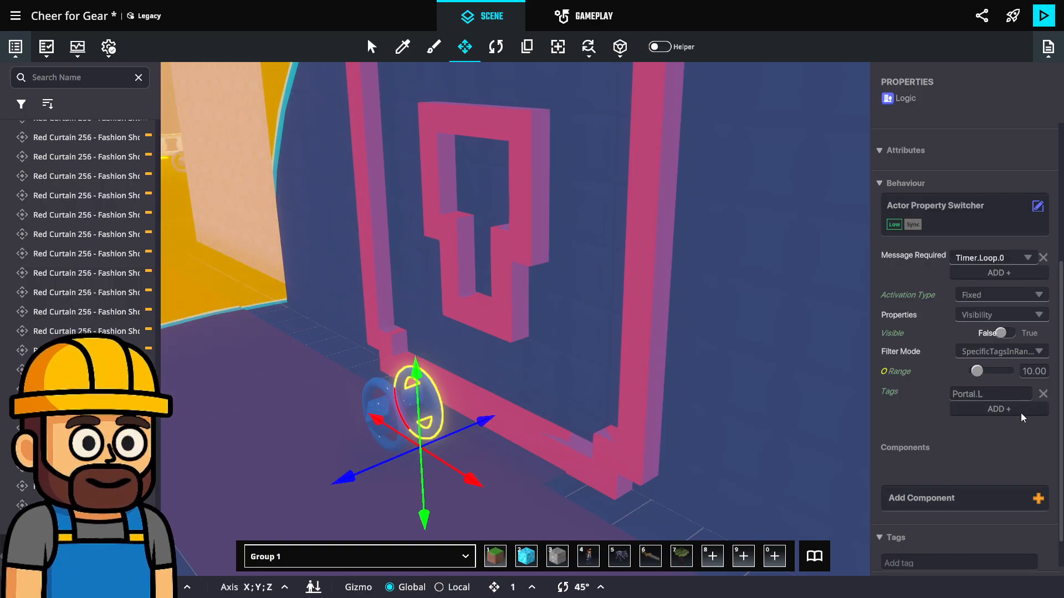
pyautogui.write('ock')
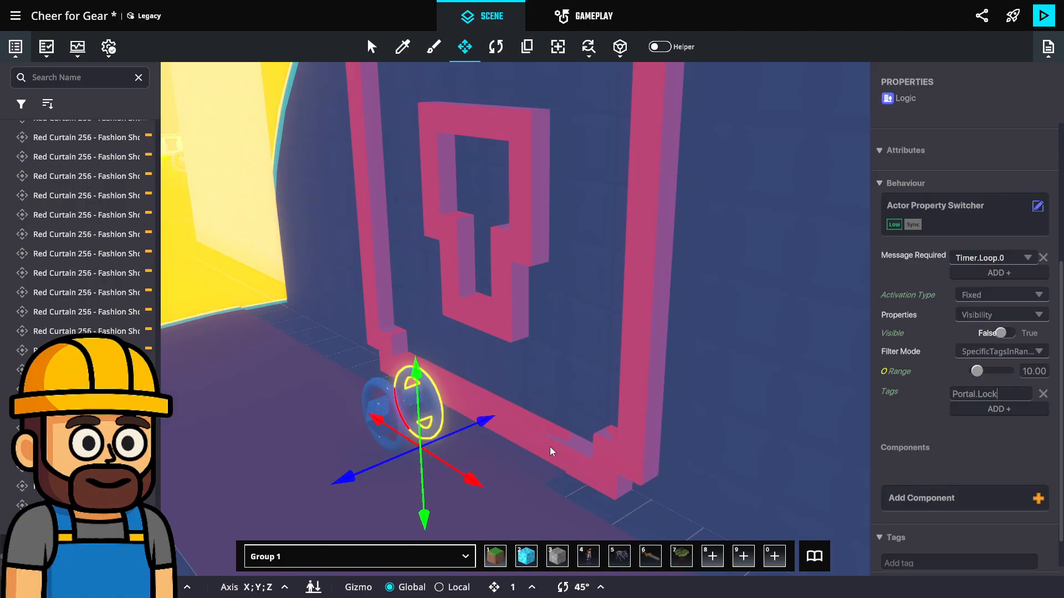
# Shift both logic assets together slightly along the X axis and review each one's property switcher settings
pyautogui.keyDown('shift'); pyautogui.click(372, 408); pyautogui.keyUp('shift')
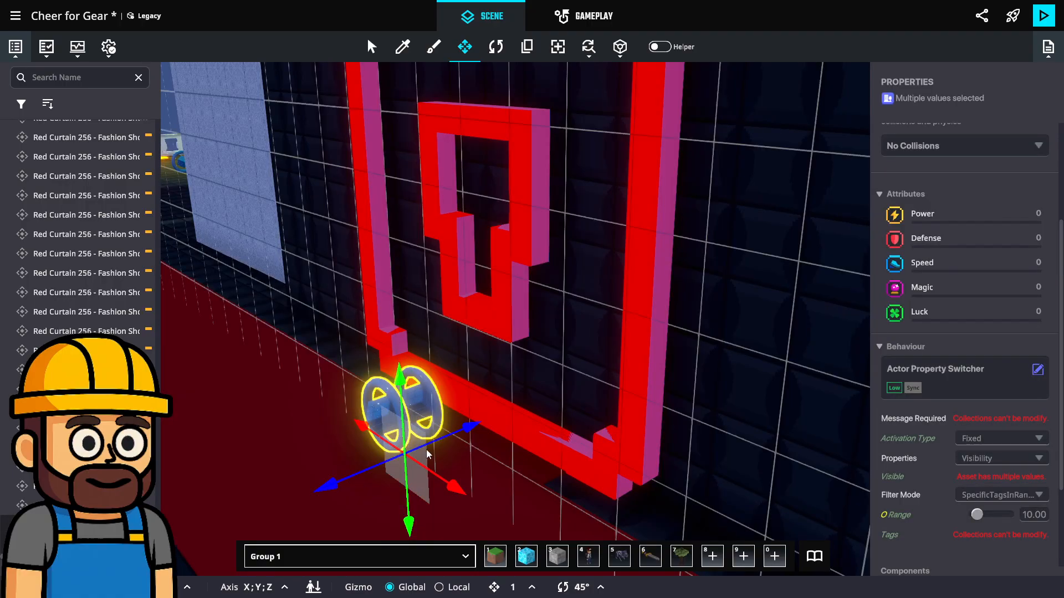
pyautogui.moveTo(452, 482); pyautogui.dragTo(442, 475)
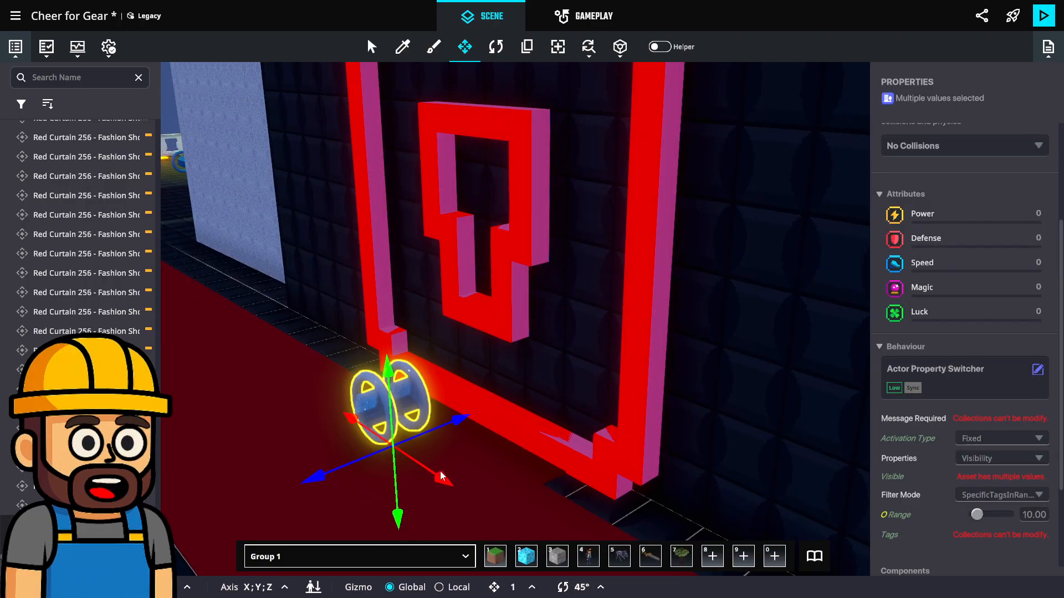
pyautogui.click(370, 405)
pyautogui.scroll(-1, 951, 352)
pyautogui.scroll(-1, 951, 352)
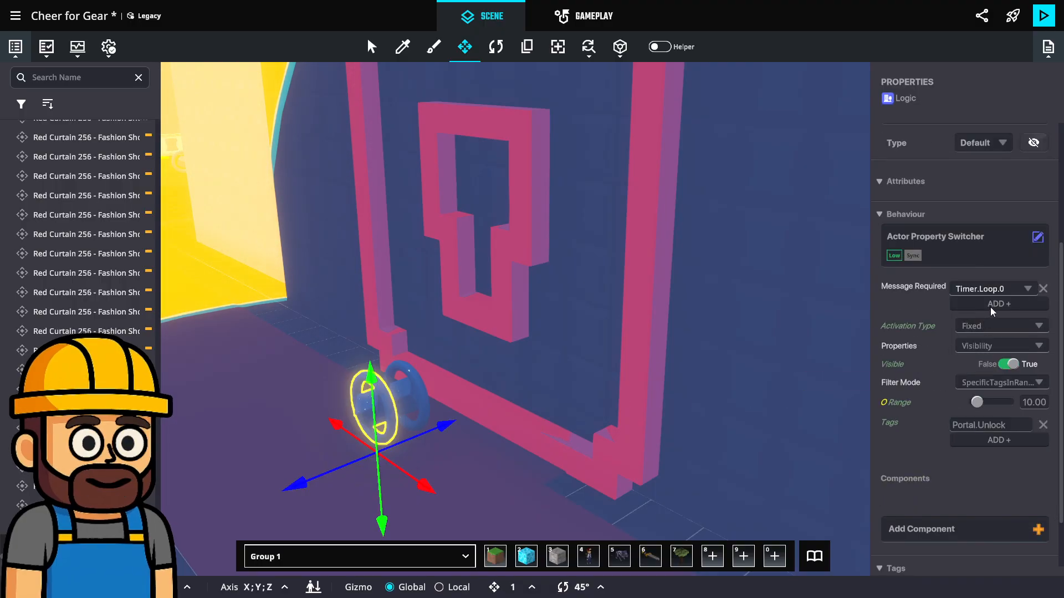
pyautogui.click(440, 398)
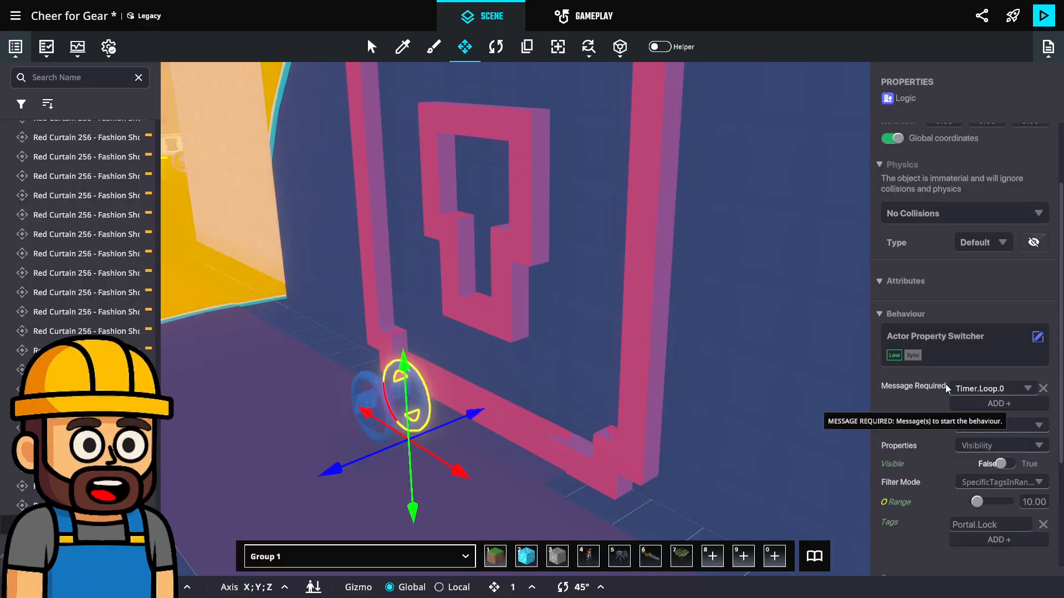
pyautogui.scroll(-1, 1005, 419)
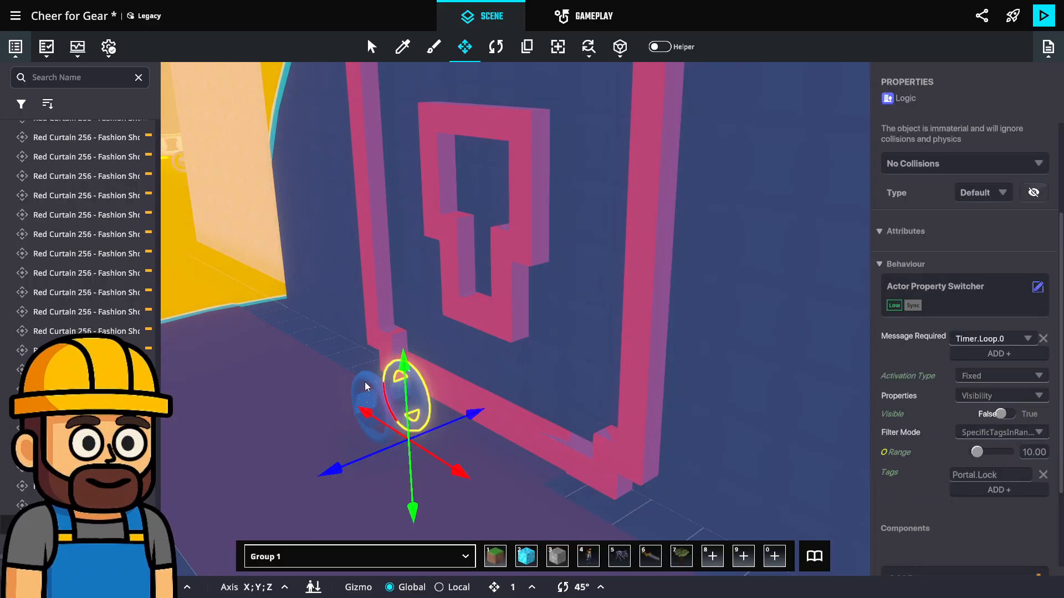
# Duplicate the pair of logic assets beside the originals, setting the Portal.Unlock copy to message Timer.Loop.1 and Visible False
pyautogui.keyDown('shift'); pyautogui.click(349, 388); pyautogui.keyUp('shift')
pyautogui.moveTo(427, 472); pyautogui.dragTo(476, 489)
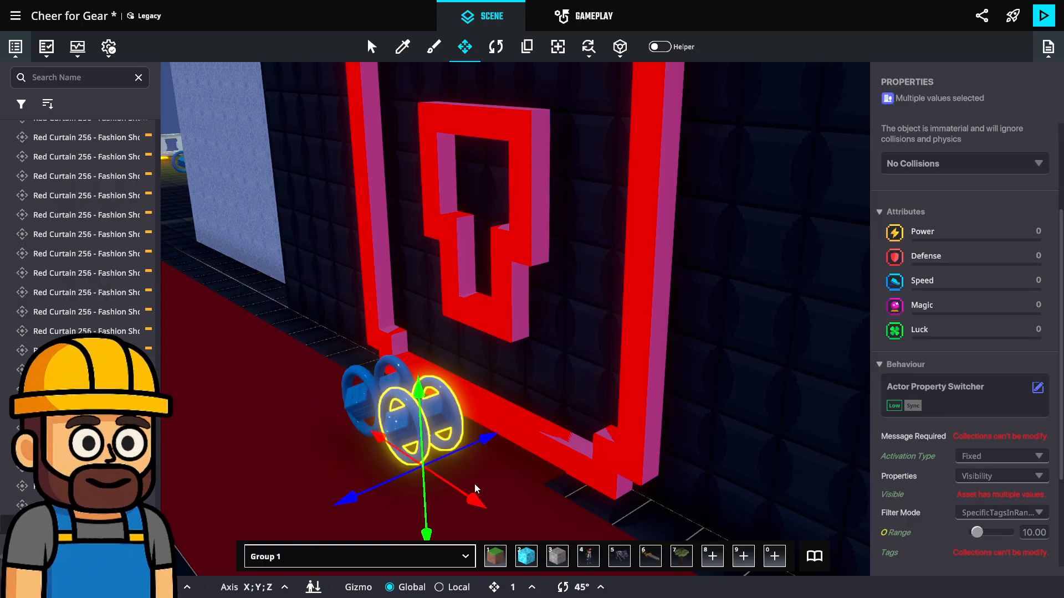
pyautogui.click(400, 426)
pyautogui.scroll(-1, 1002, 390)
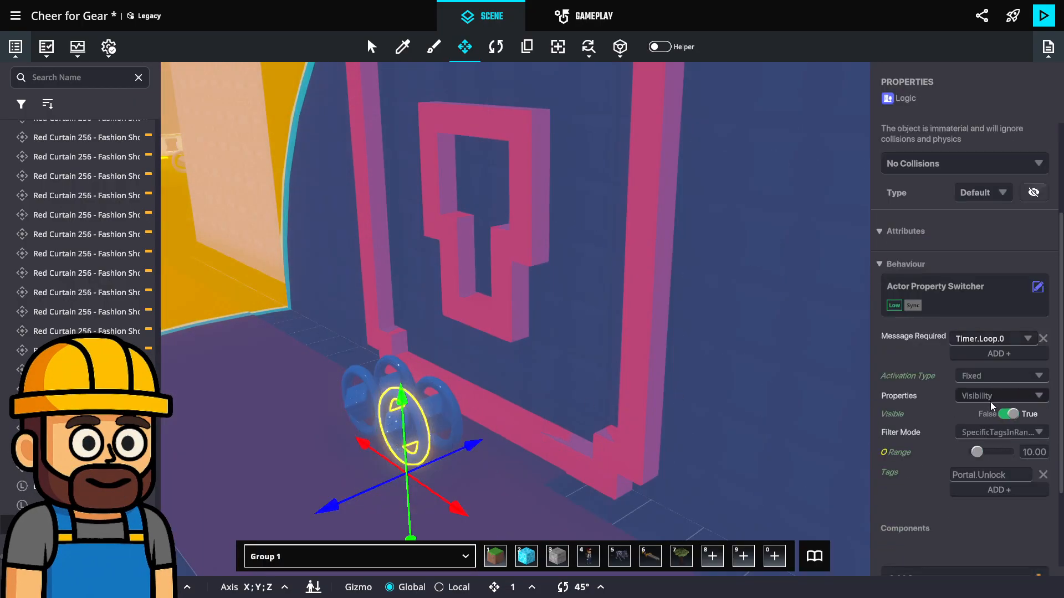
pyautogui.click(1011, 339)
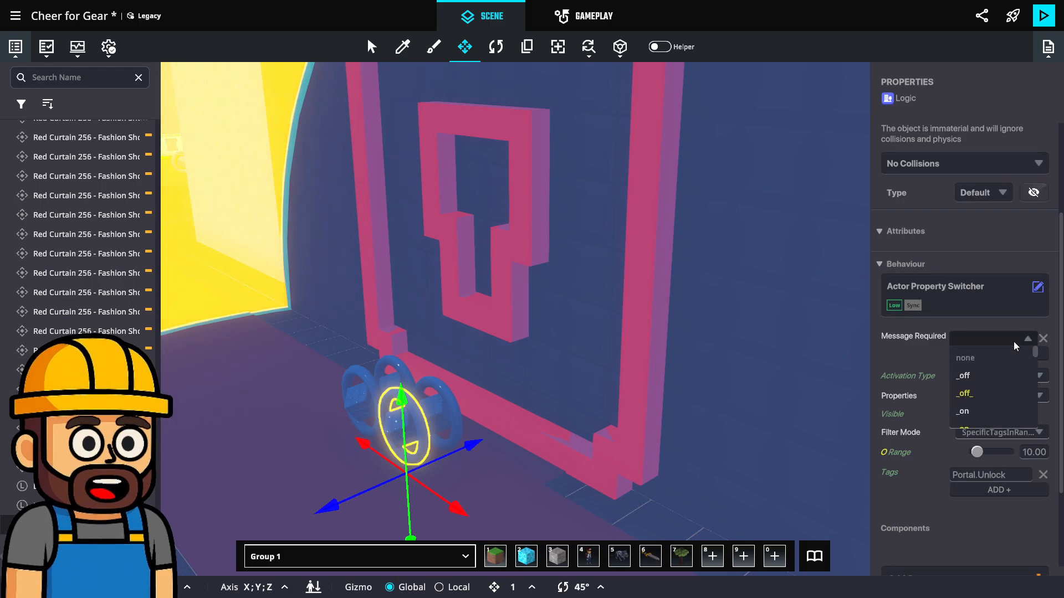
pyautogui.write('Timer.')
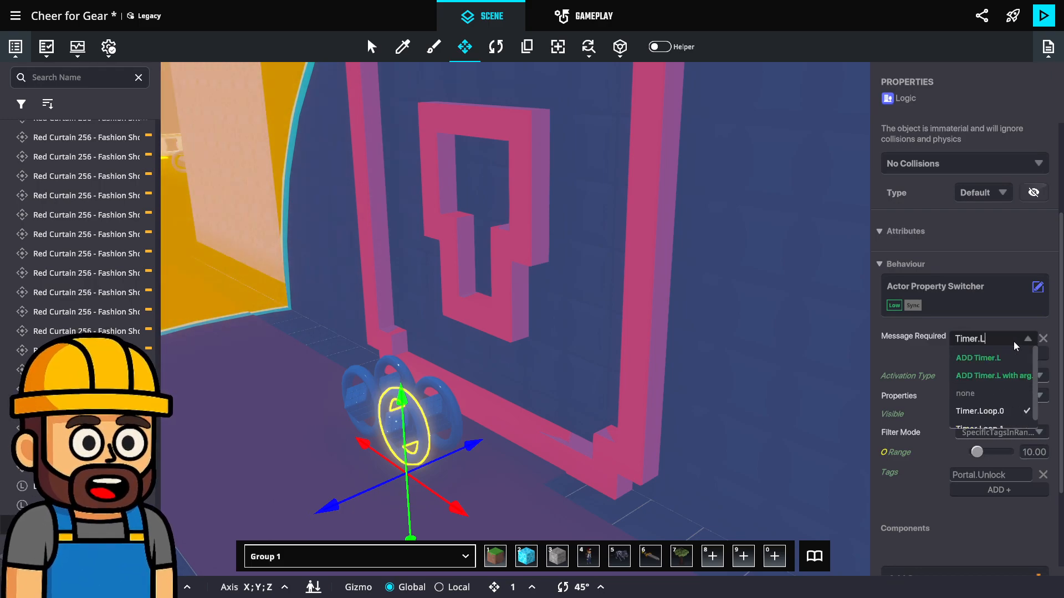
pyautogui.write('Loop')
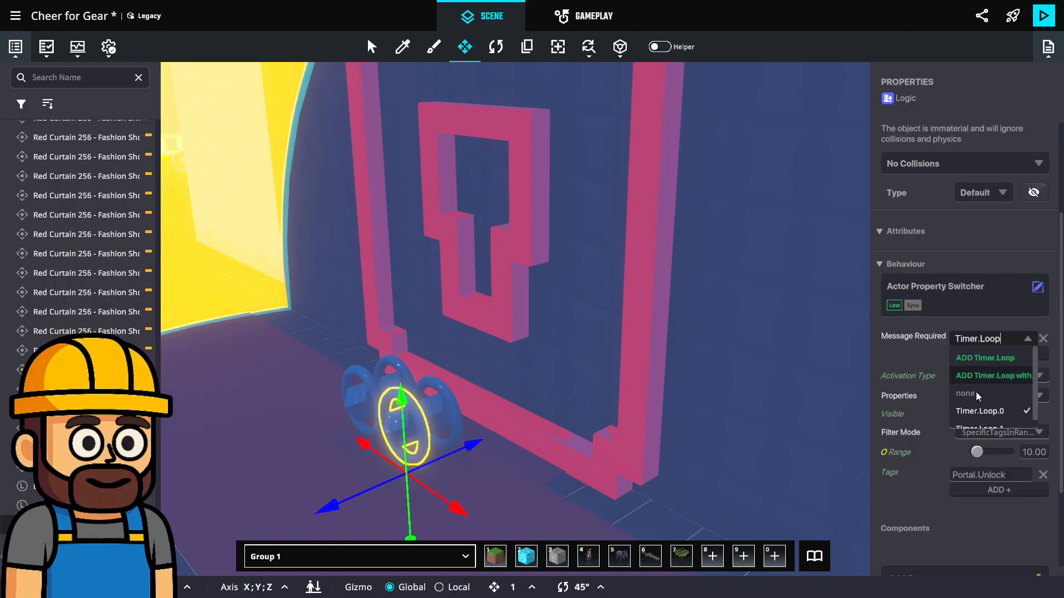
pyautogui.click(996, 427)
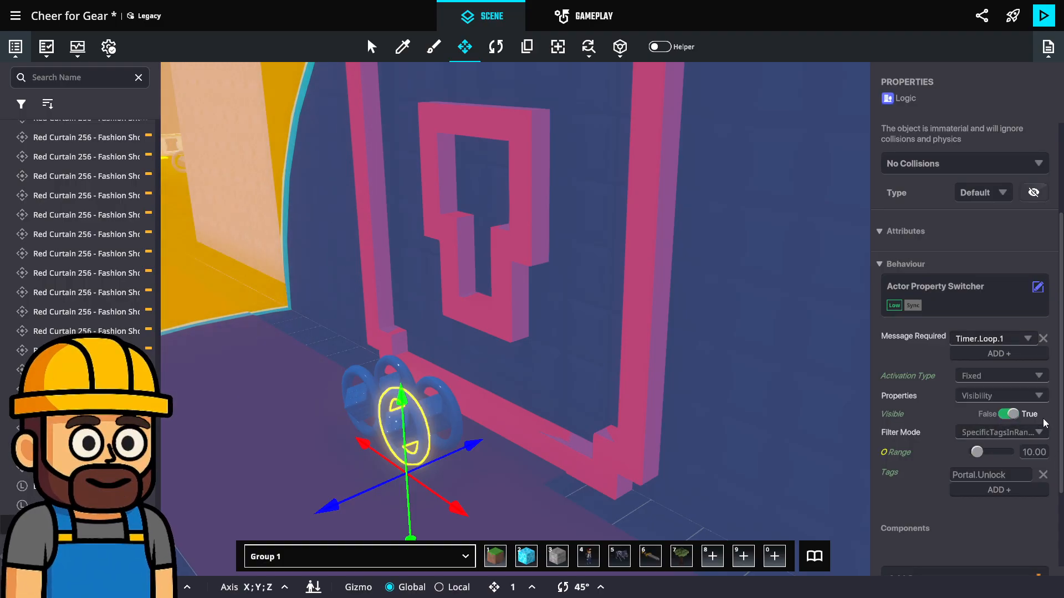
pyautogui.click(1010, 417)
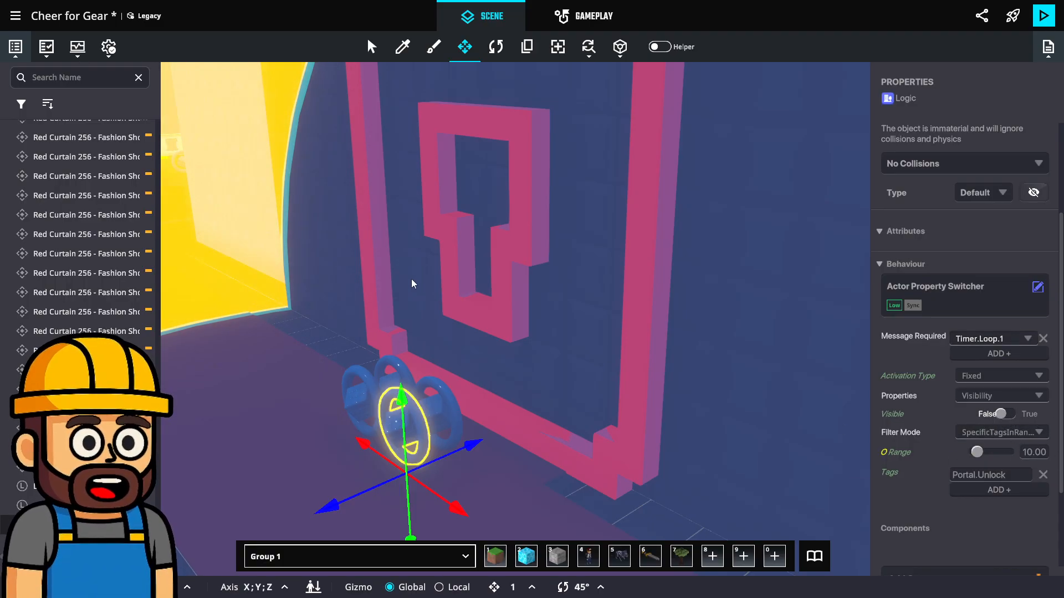
# Set the Portal.Lock copy's required message to Timer.Loop.1 and its Visible value to True
pyautogui.click(454, 398)
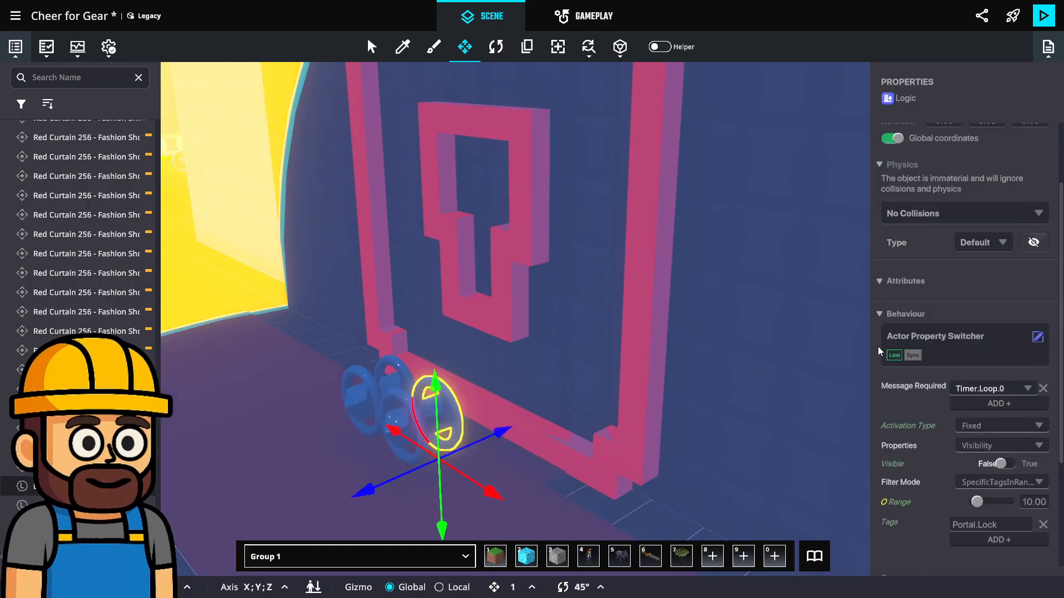
pyautogui.click(1009, 394)
pyautogui.write('Timer.Loo')
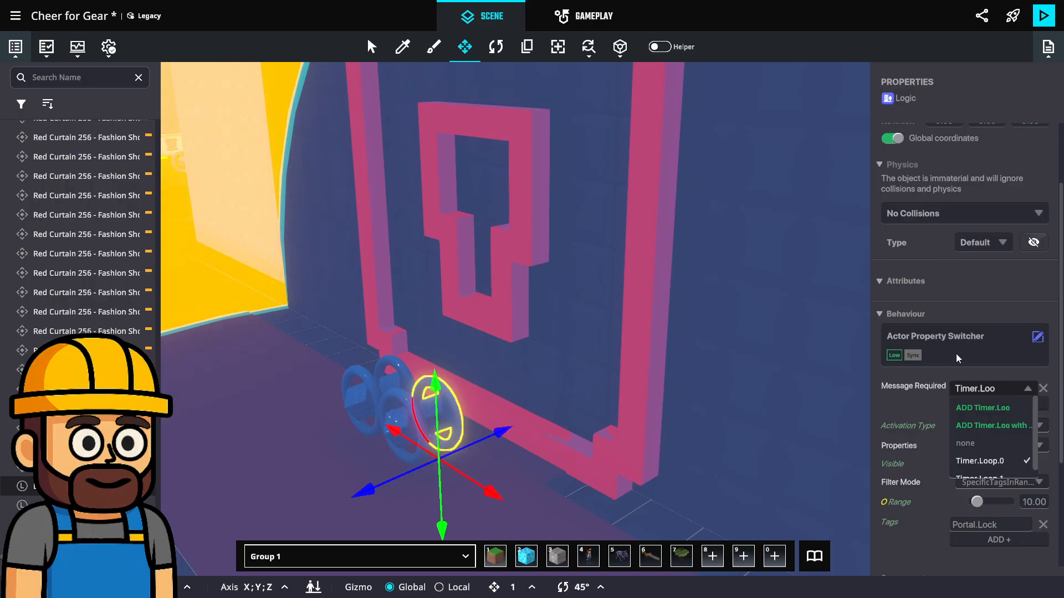
pyautogui.click(1000, 480)
pyautogui.scroll(-1, 1019, 446)
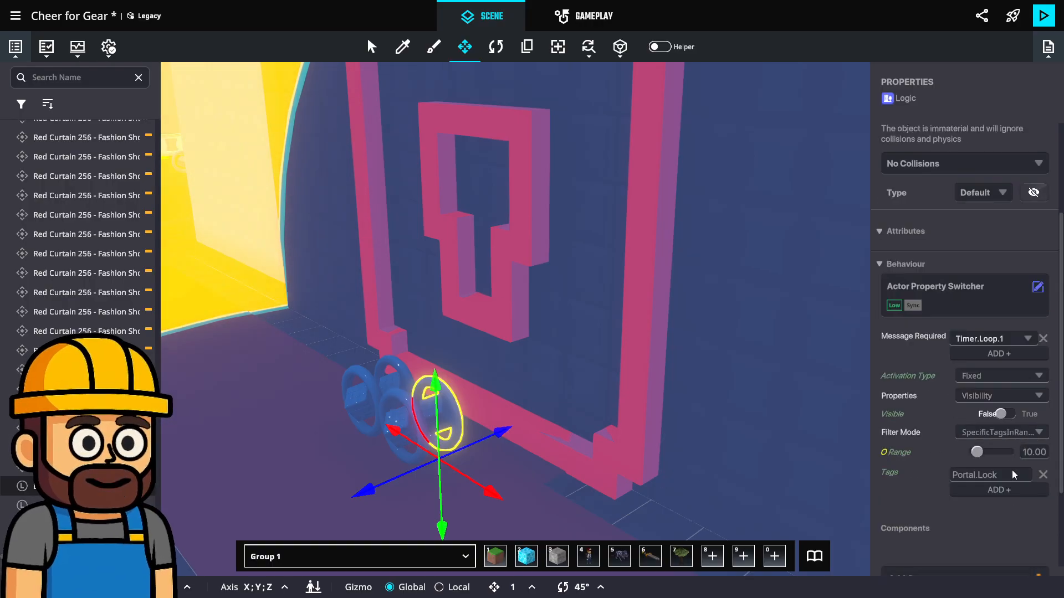
pyautogui.click(1006, 414)
# Place a new Logic Asset from the library on the red carpet near the four property switchers
pyautogui.scroll(-3, 480, 296)
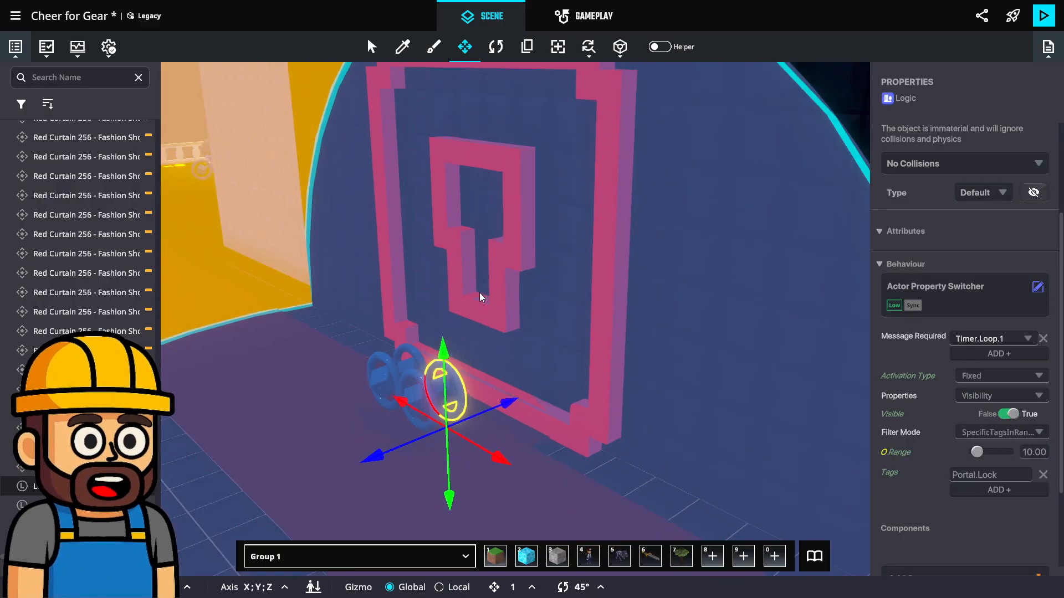
pyautogui.moveTo(480, 310); pyautogui.dragTo(612, 378, button='right')
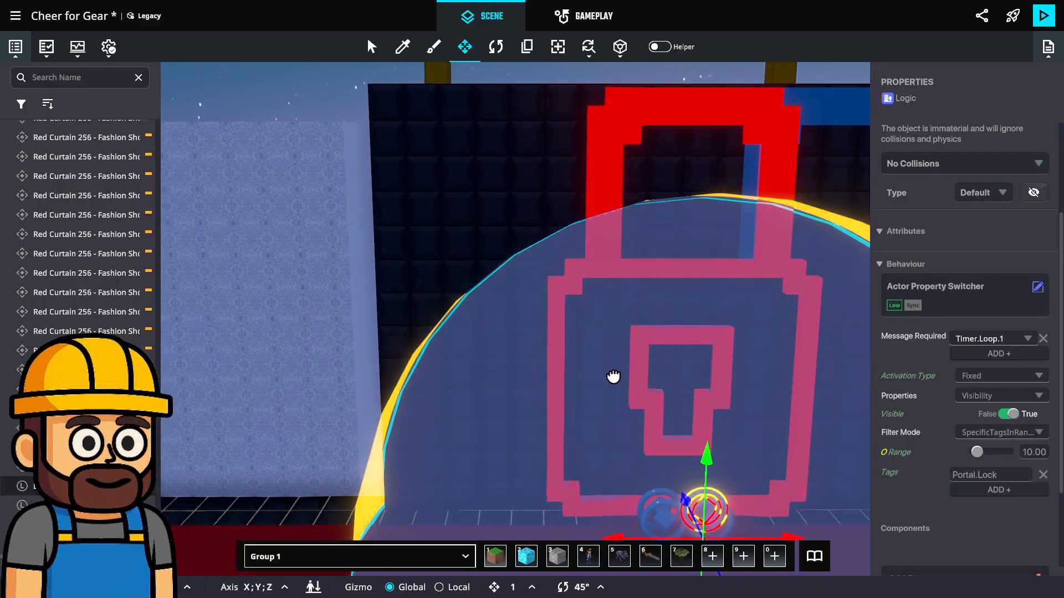
pyautogui.scroll(3, 651, 399)
pyautogui.scroll(-3, 670, 391)
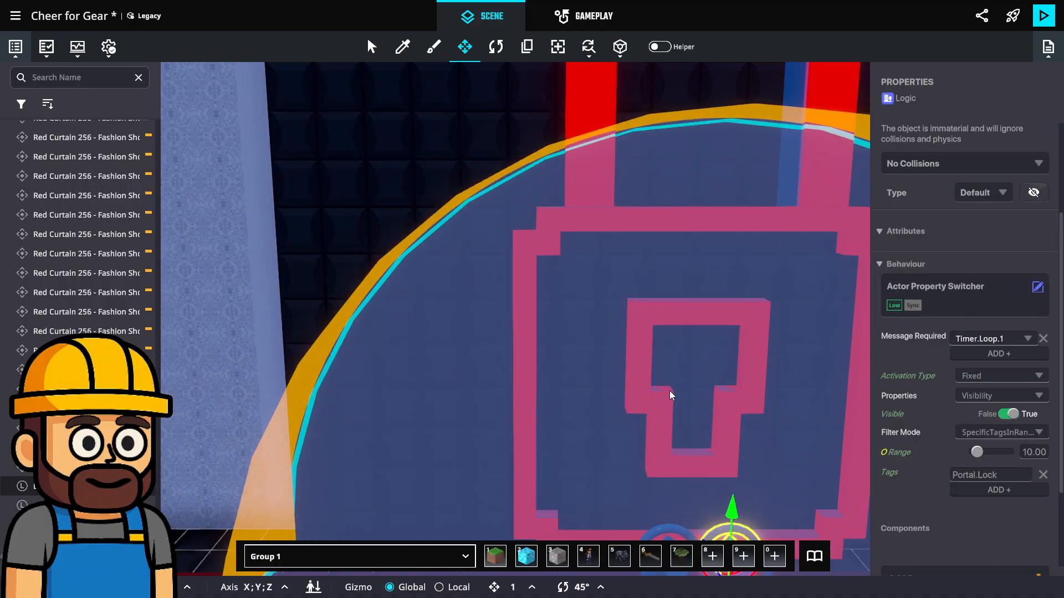
pyautogui.moveTo(617, 392); pyautogui.dragTo(746, 446, button='right')
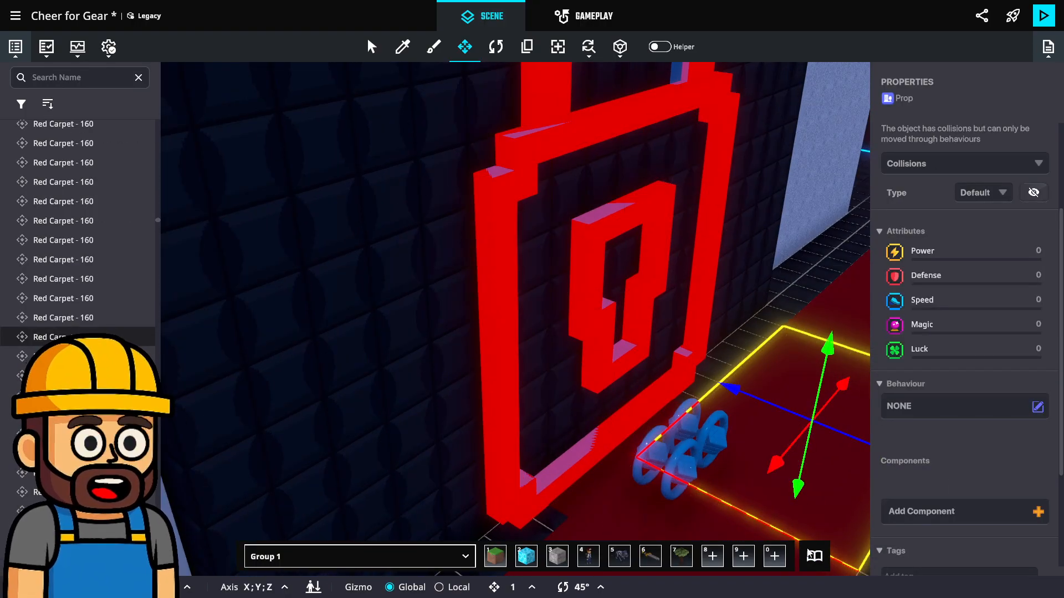
pyautogui.click(813, 555)
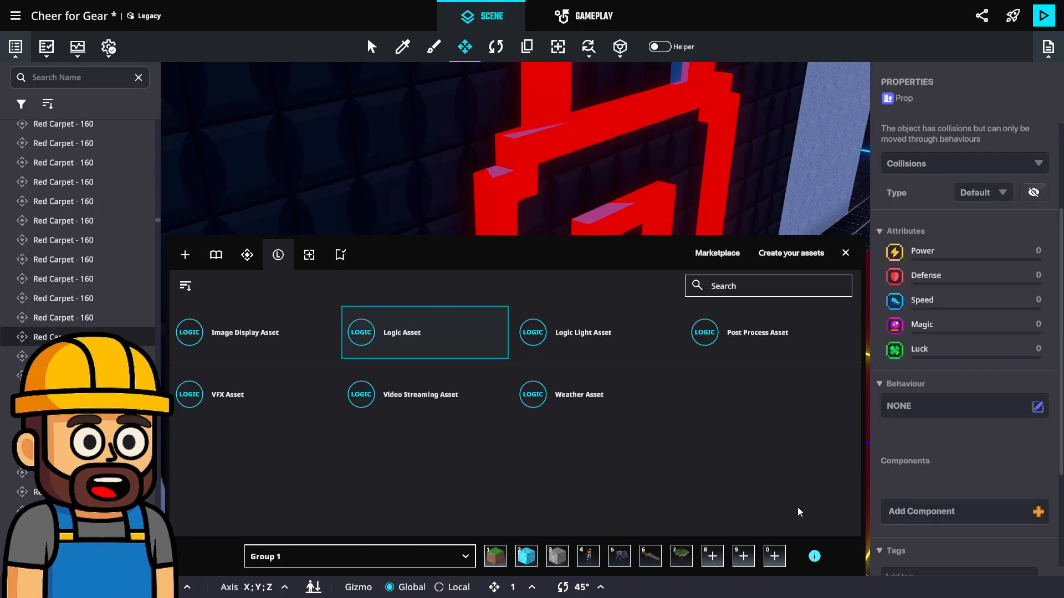
pyautogui.click(427, 341)
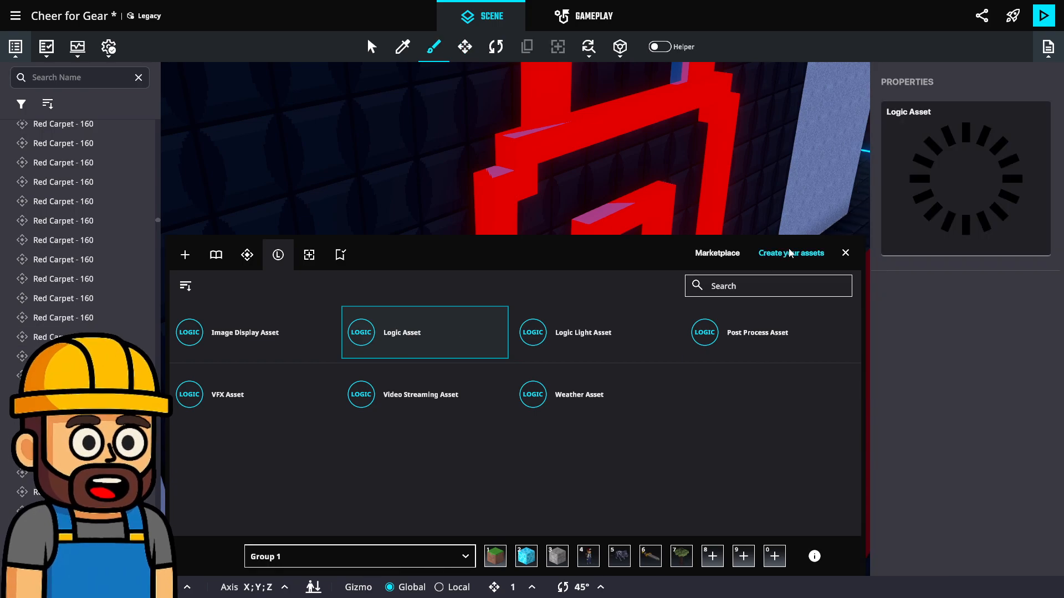
pyautogui.click(846, 252)
pyautogui.scroll(3, 670, 383)
pyautogui.moveTo(671, 382); pyautogui.dragTo(554, 263, button='middle')
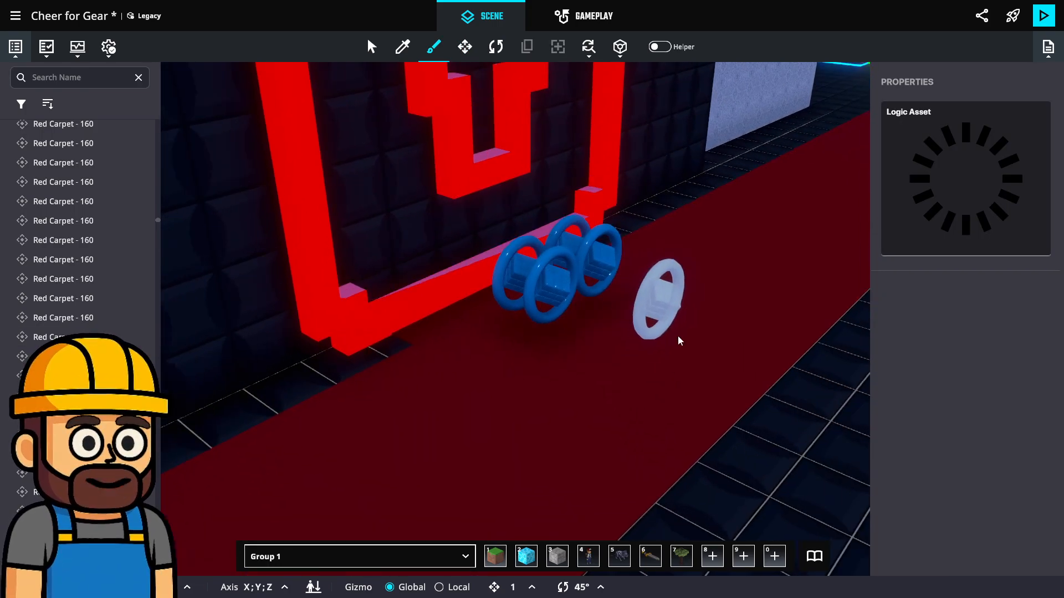
pyautogui.click(677, 339)
# Move the new logic asset up against the padlock, to about X 47.54, Y 12.68, Z 73.50
pyautogui.press('m')
pyautogui.click(693, 311)
pyautogui.moveTo(761, 370); pyautogui.dragTo(567, 337)
pyautogui.moveTo(563, 302); pyautogui.dragTo(465, 283, button='right')
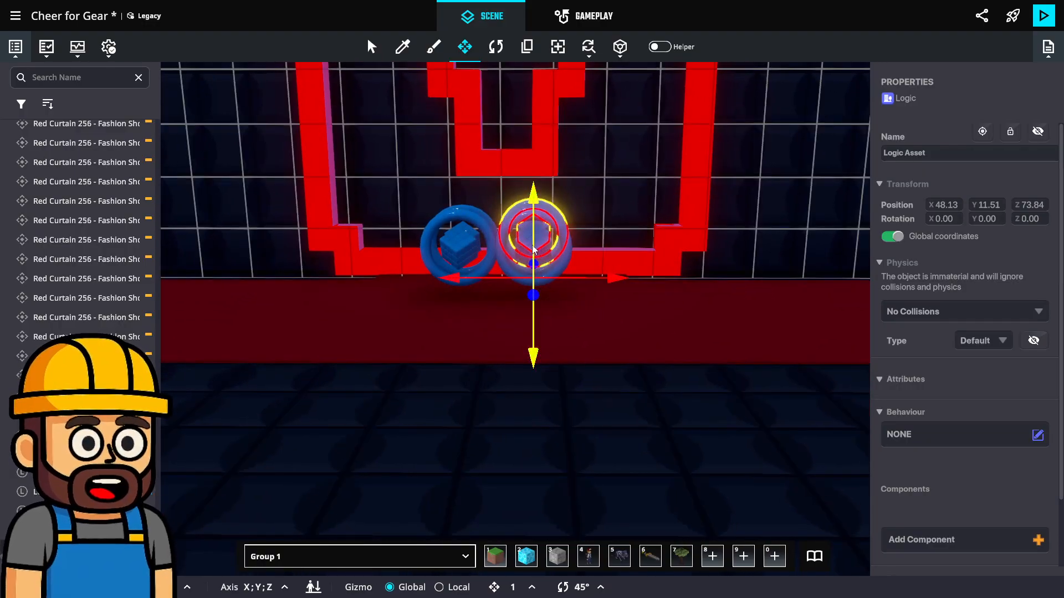
pyautogui.moveTo(602, 281); pyautogui.dragTo(571, 283)
pyautogui.moveTo(509, 296); pyautogui.dragTo(666, 289, button='right')
pyautogui.moveTo(522, 197); pyautogui.dragTo(522, 135)
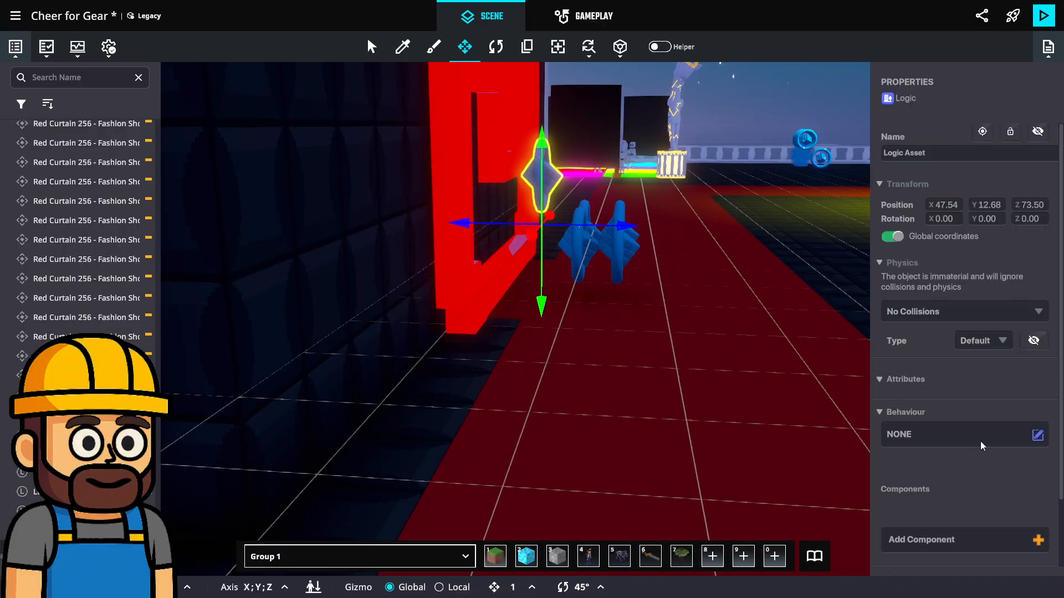
# Add the Low-impact, Sync version of the Trigger Volume component to the new logic asset
pyautogui.scroll(-3, 982, 446)
pyautogui.click(908, 353)
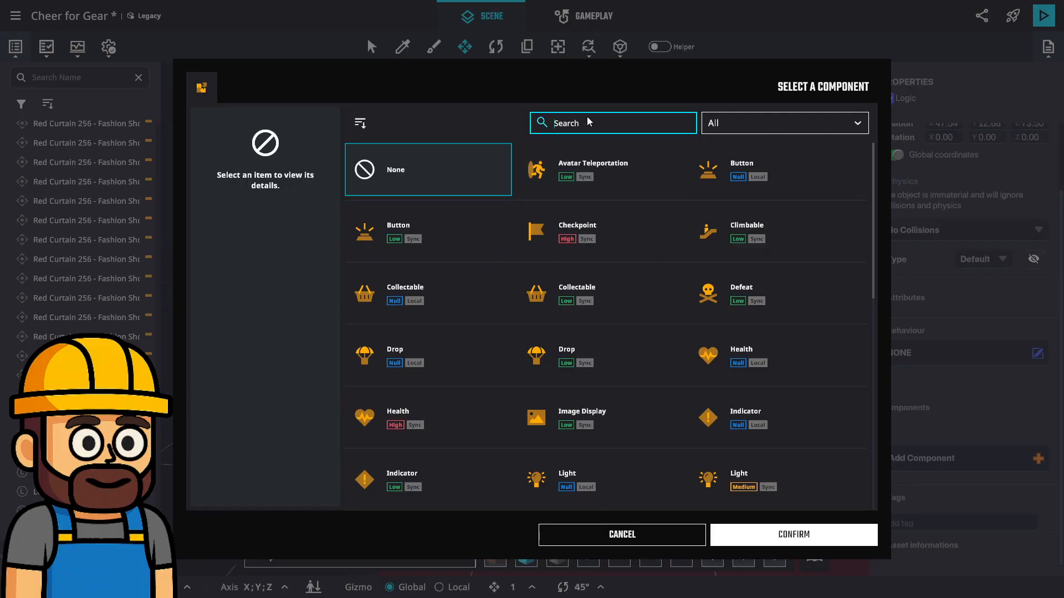
pyautogui.write('tr')
pyautogui.click(736, 179)
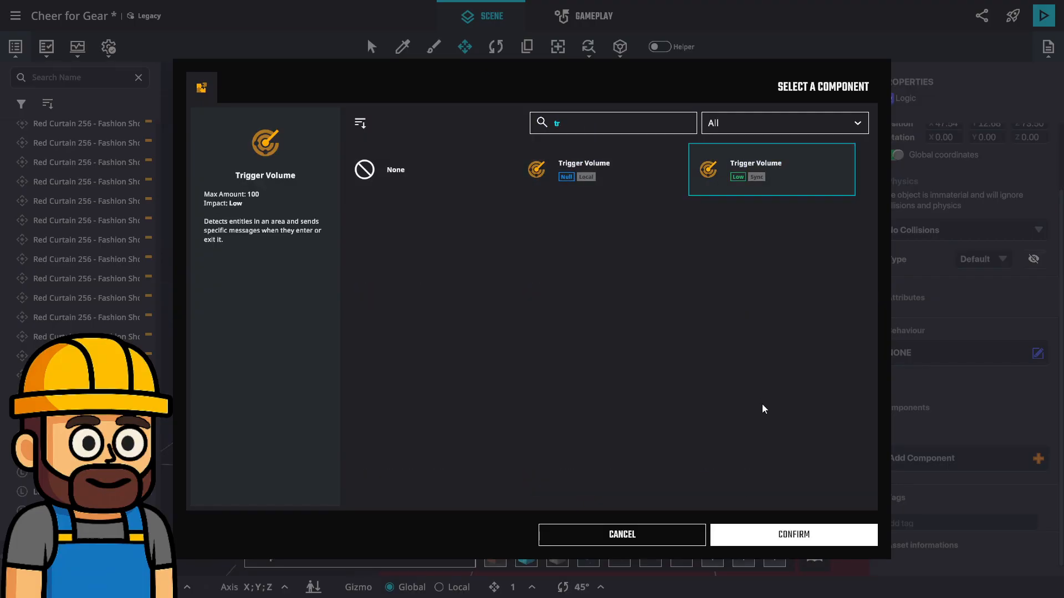
pyautogui.click(798, 535)
pyautogui.scroll(-3, 988, 396)
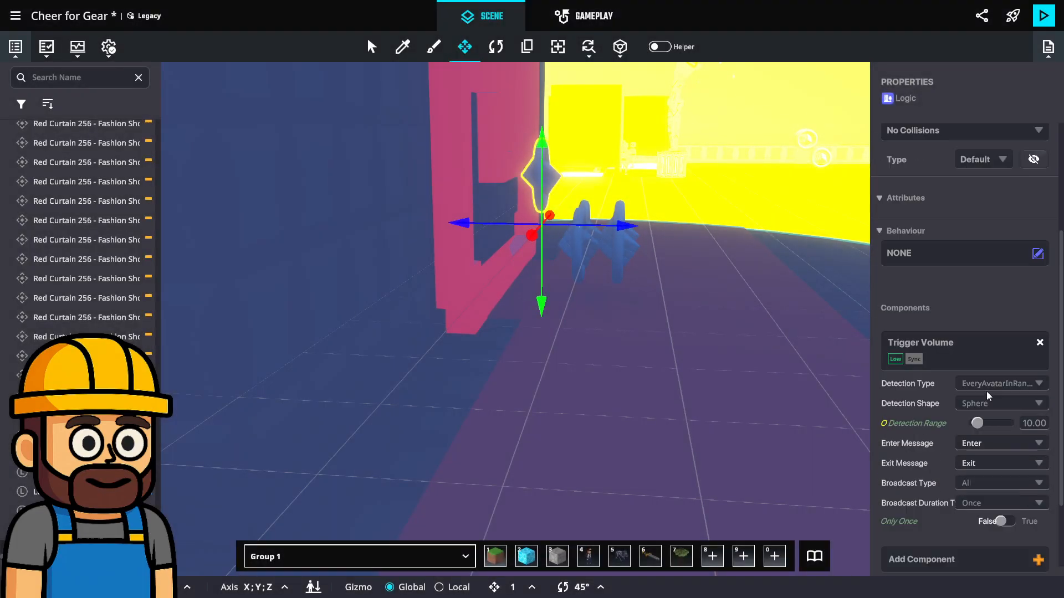
# Set the trigger volume's detection range to 4
pyautogui.moveTo(598, 238); pyautogui.dragTo(521, 317, button='middle')
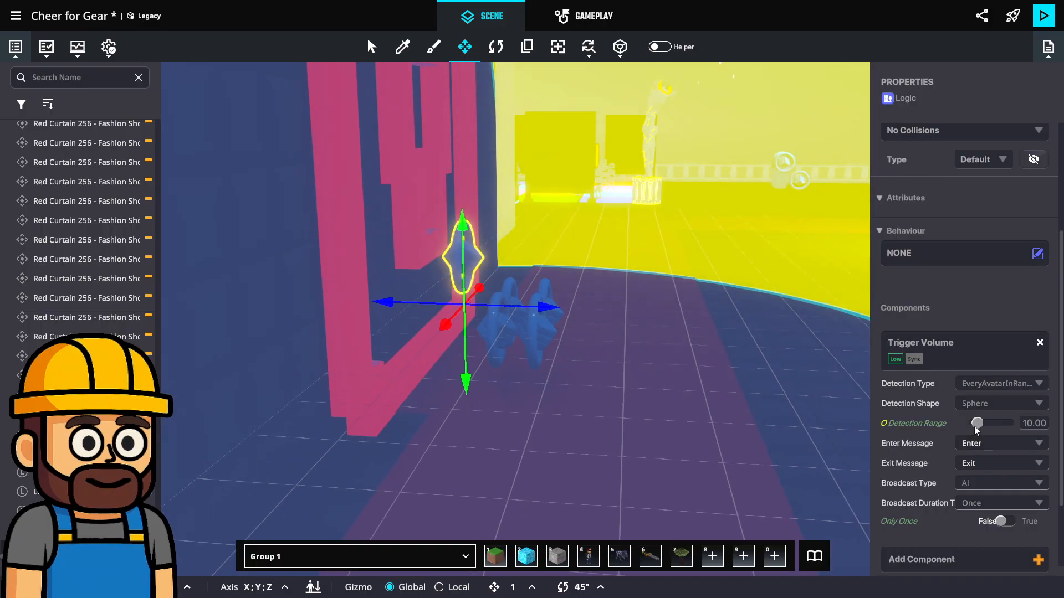
pyautogui.moveTo(977, 423); pyautogui.dragTo(979, 427)
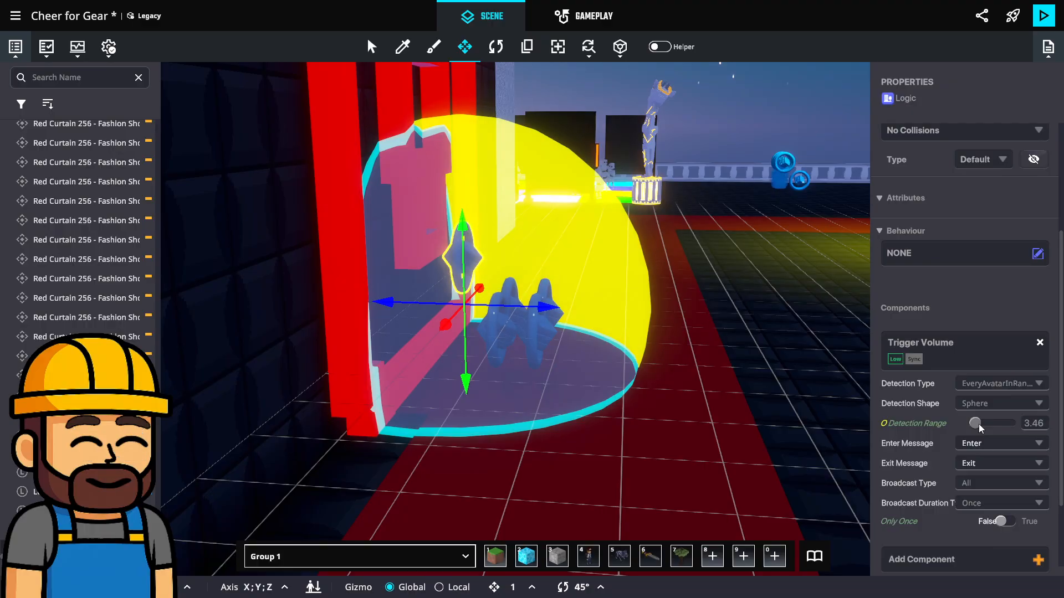
pyautogui.click(1026, 423)
pyautogui.write('4')
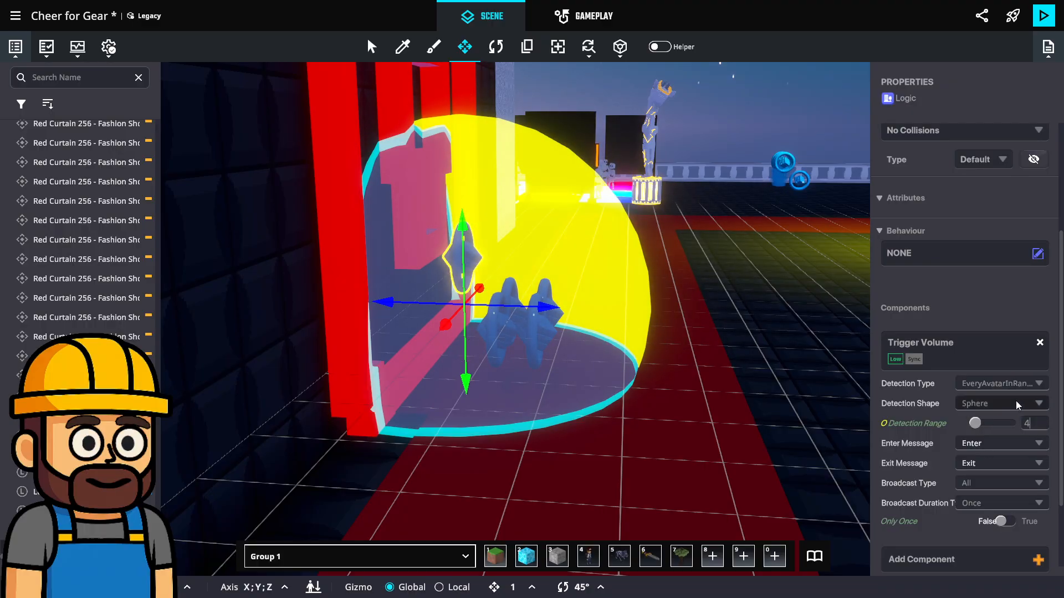
pyautogui.press('Return')
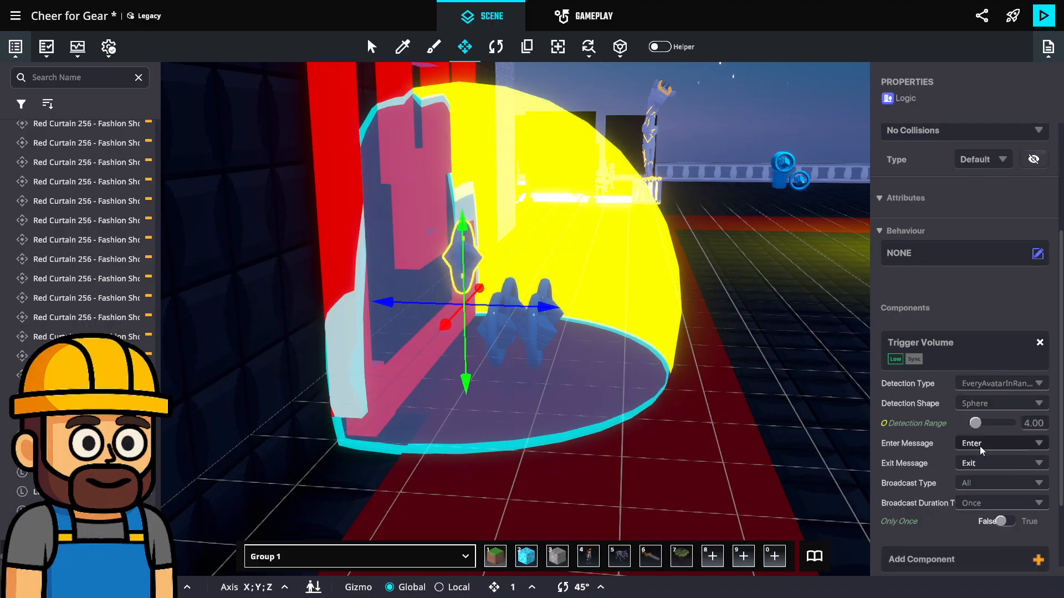
# Set the trigger volume's enter message to a new message named Check.Portal and its exit message to none
pyautogui.click(979, 446)
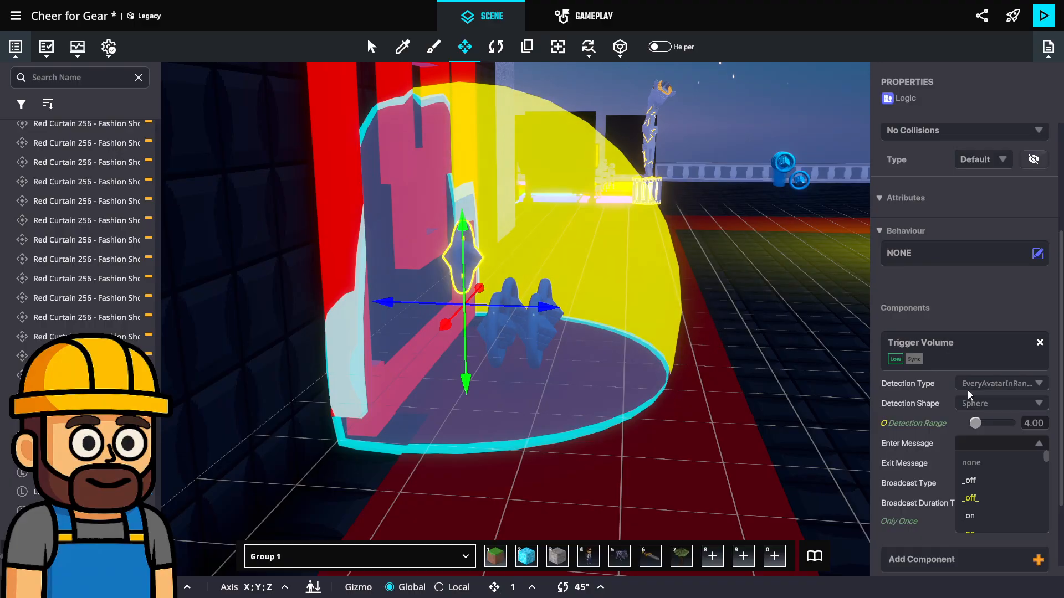
pyautogui.write('Check.Portal')
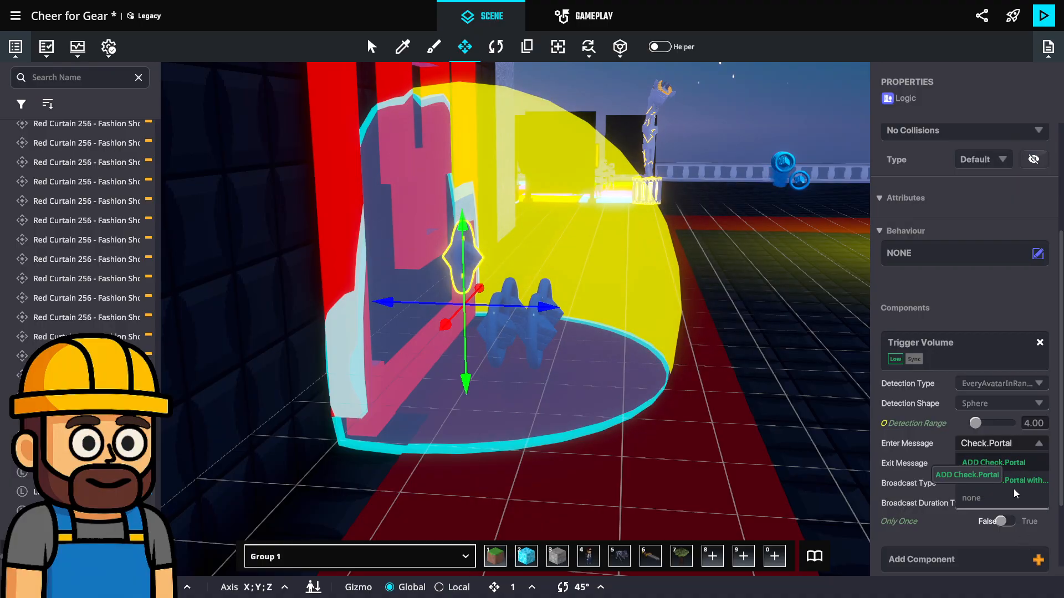
pyautogui.click(1018, 463)
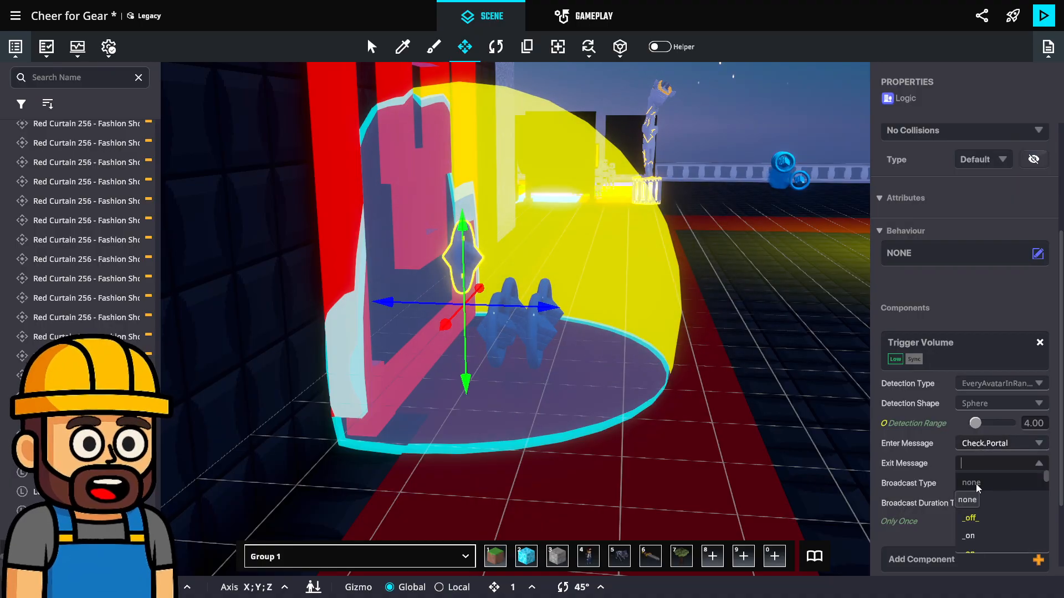
# Set the trigger volume's broadcast type to Rules
pyautogui.click(1000, 489)
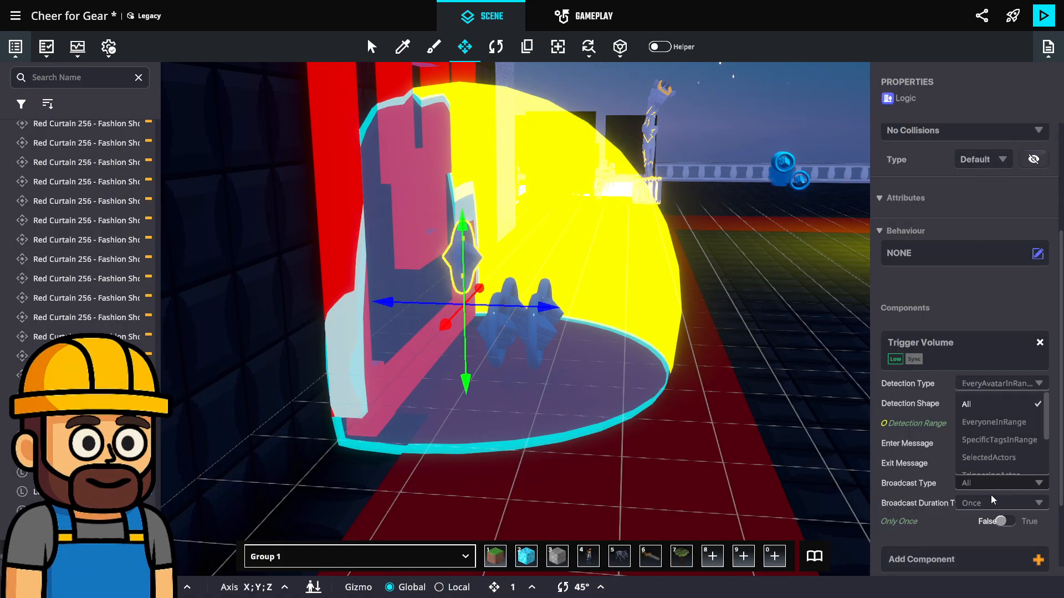
pyautogui.scroll(-3, 995, 438)
pyautogui.click(986, 415)
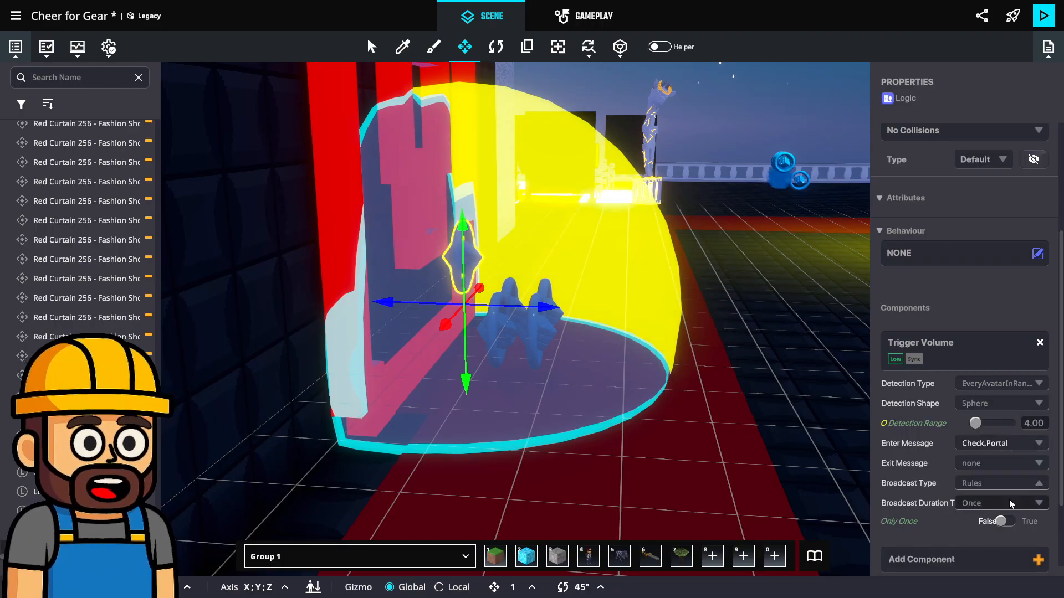
pyautogui.scroll(-2, 997, 476)
pyautogui.moveTo(796, 433); pyautogui.dragTo(612, 347, button='right')
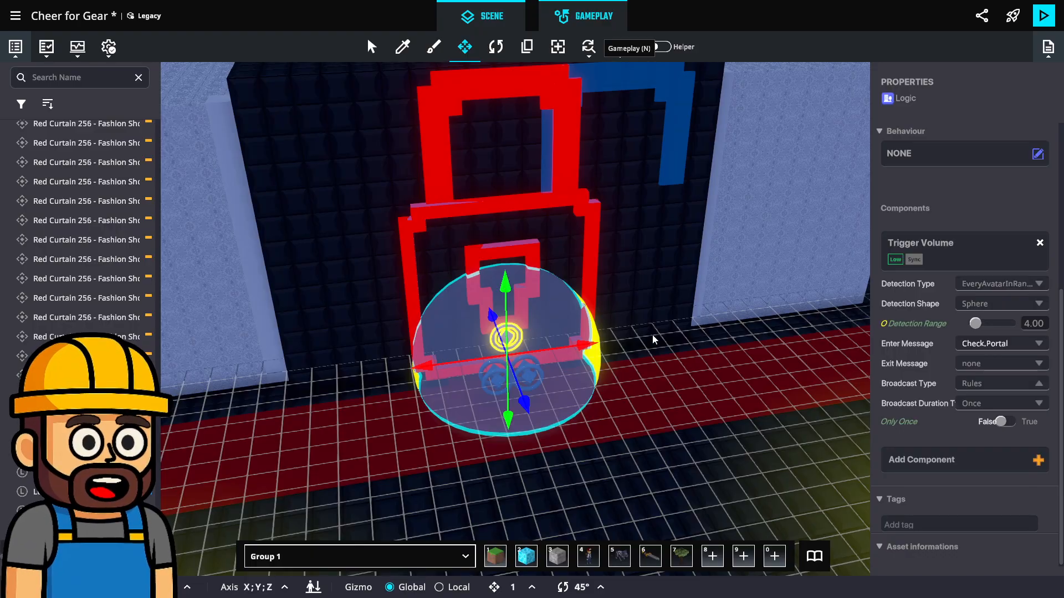
# Open the HUD Admin canvas for editing from the HUD rule on the OnPlayerJoin/ Admin HUD board
pyautogui.press('n')
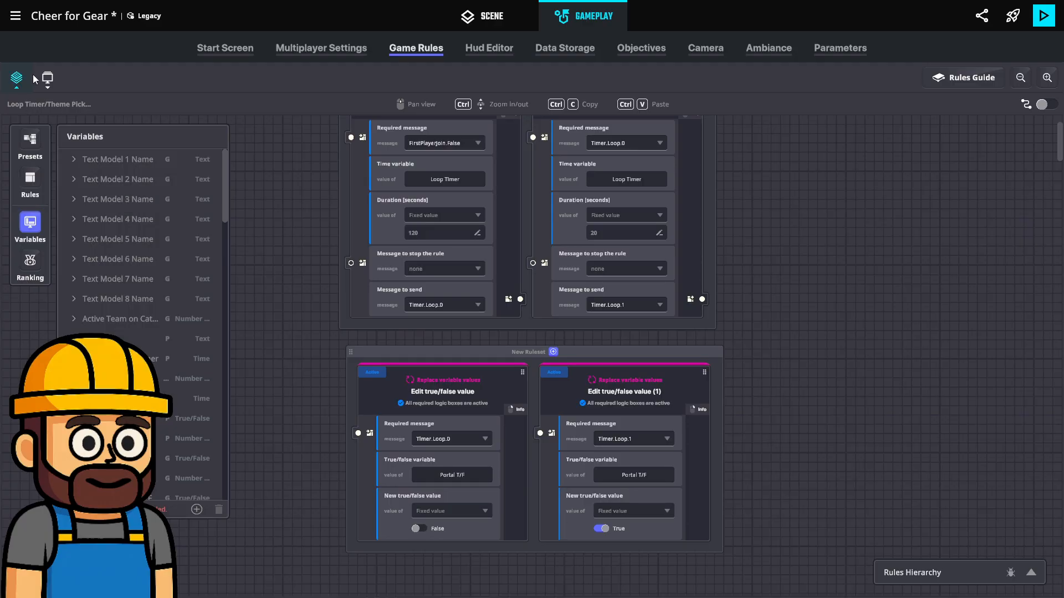
pyautogui.click(17, 80)
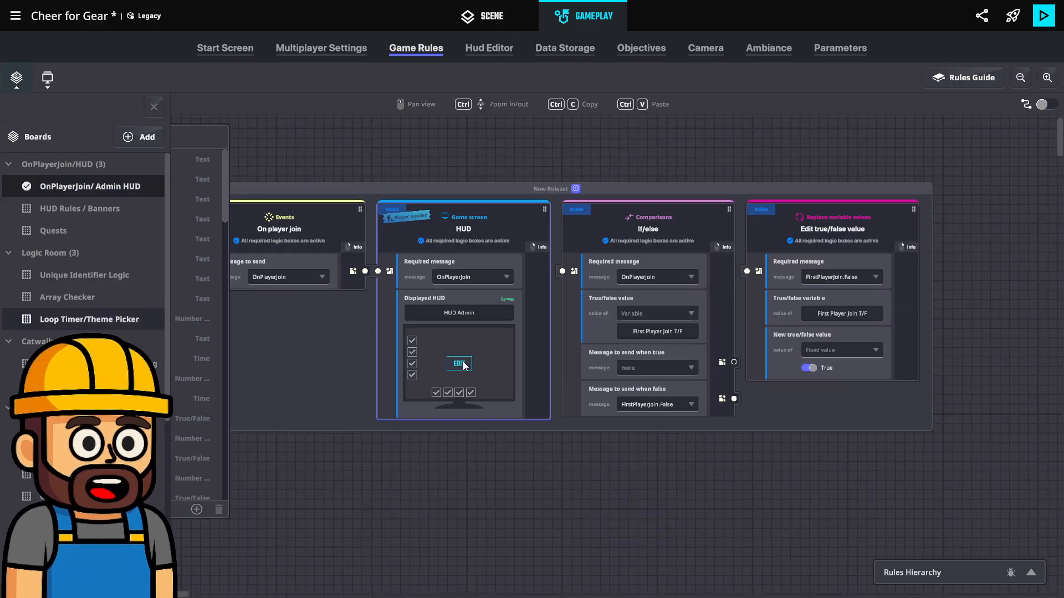
pyautogui.click(459, 364)
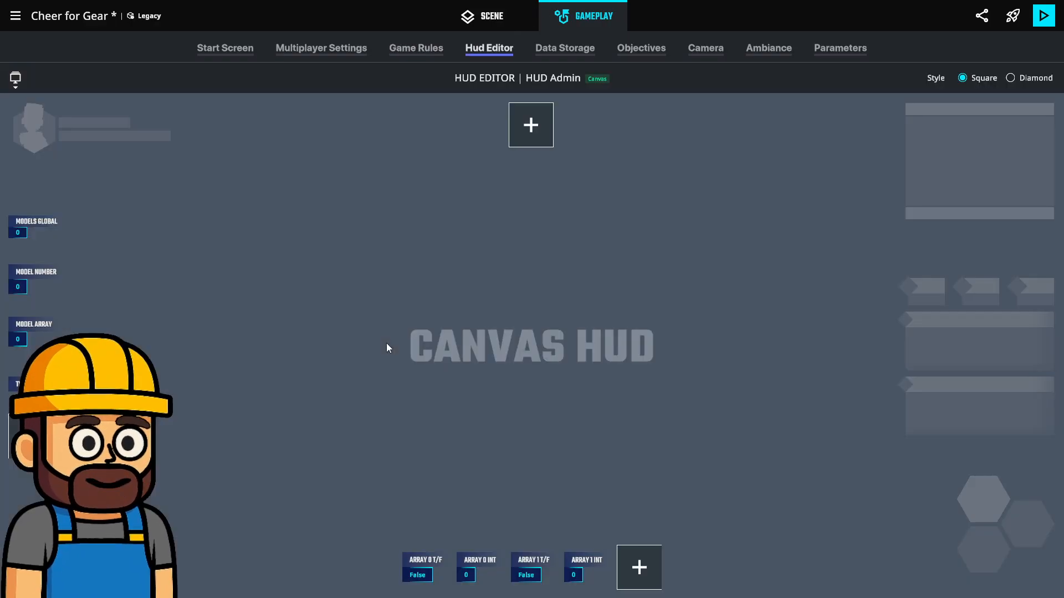
# Add a No Icon widget below the existing side column of HUD widgets and assign it the Loop Timer variable
pyautogui.click(31, 437)
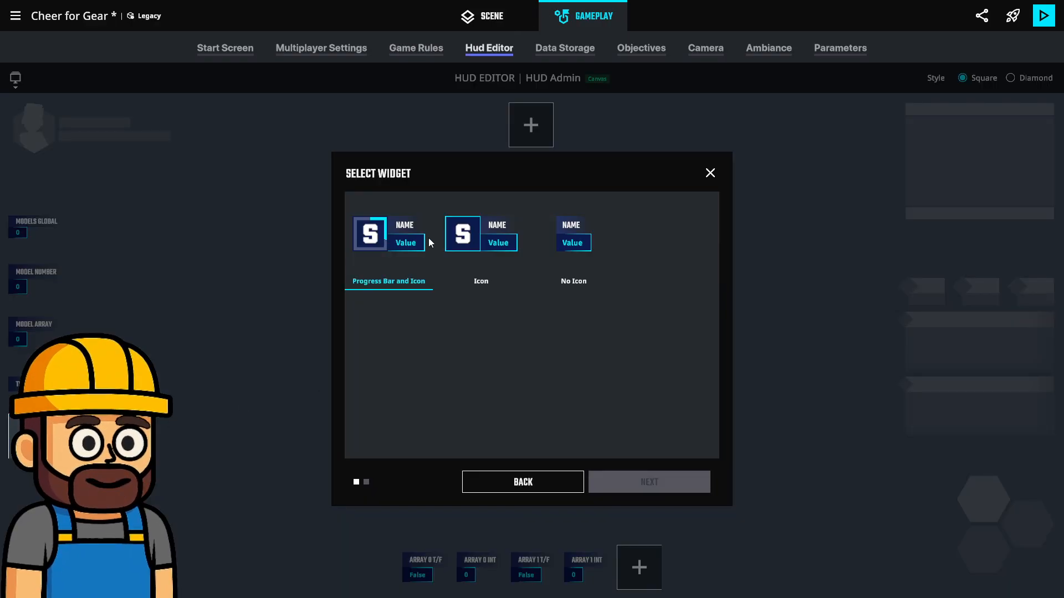
pyautogui.click(583, 244)
pyautogui.click(693, 483)
pyautogui.click(427, 208)
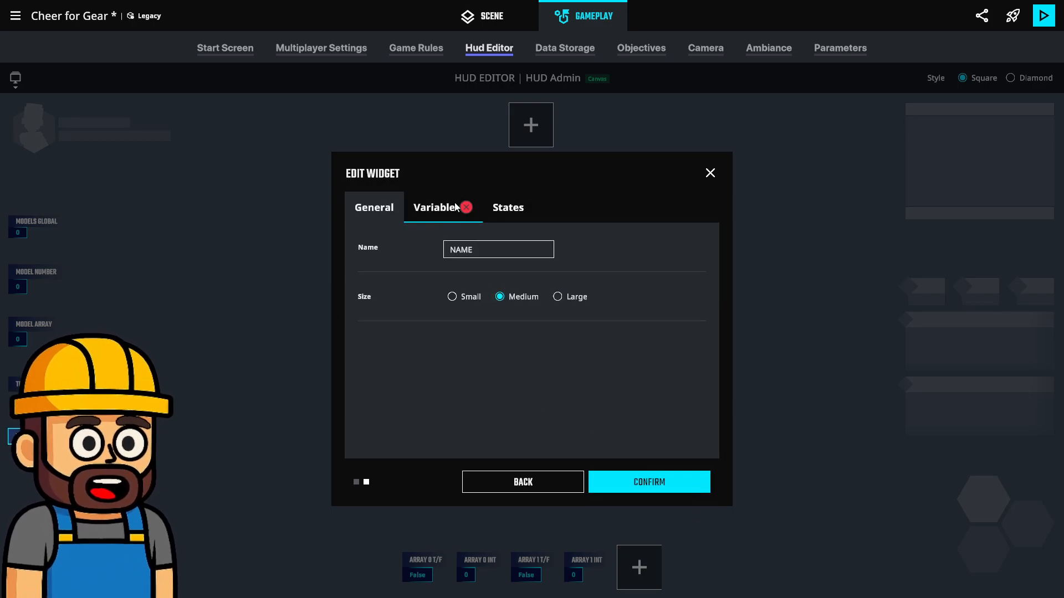
pyautogui.click(463, 249)
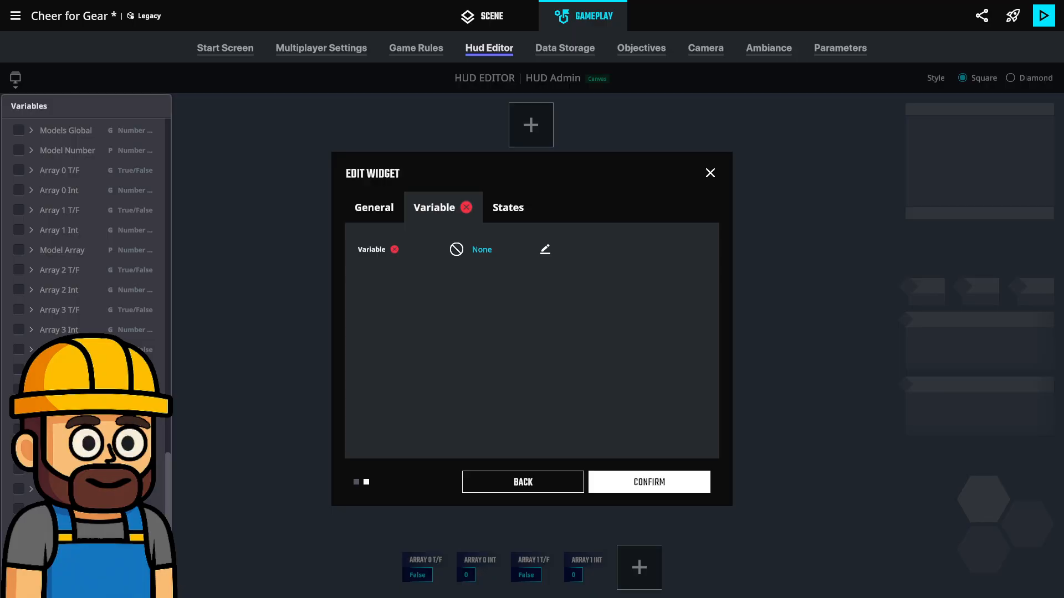
pyautogui.click(72, 489)
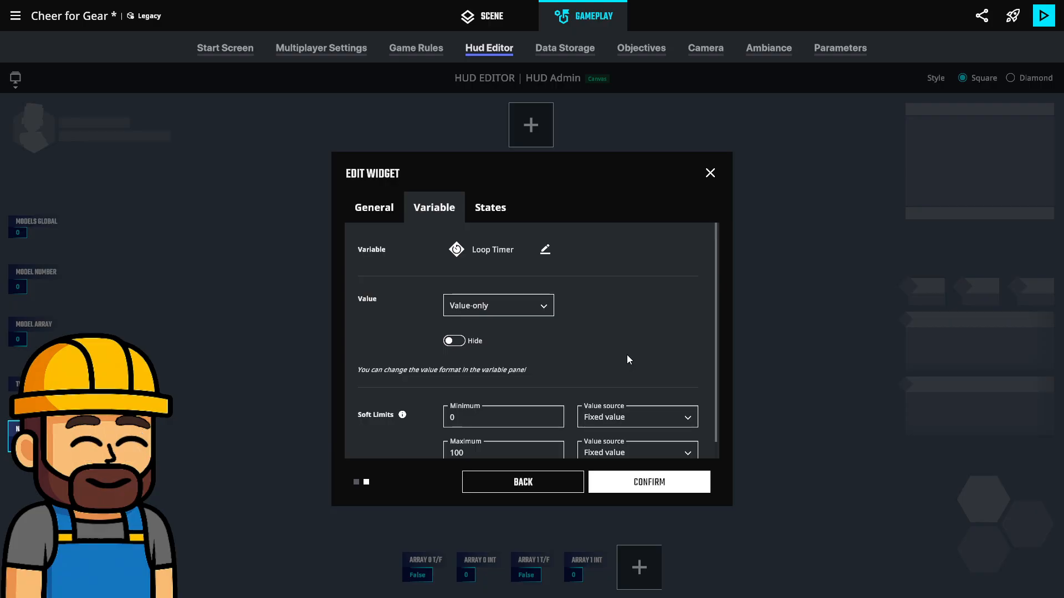
# Name the Loop Timer widget "loop timer" and confirm it
pyautogui.click(367, 213)
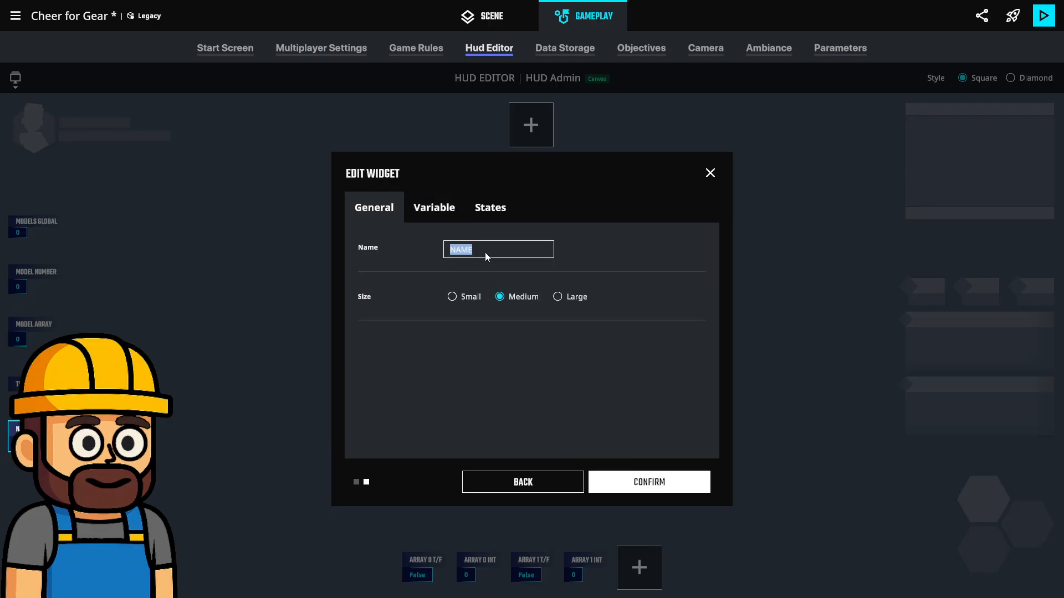
pyautogui.write('loop timer')
pyautogui.click(643, 482)
# Add a No Icon widget after Array 1 Int in the HUD's lower row and assign it the Portal T/F variable
pyautogui.click(636, 569)
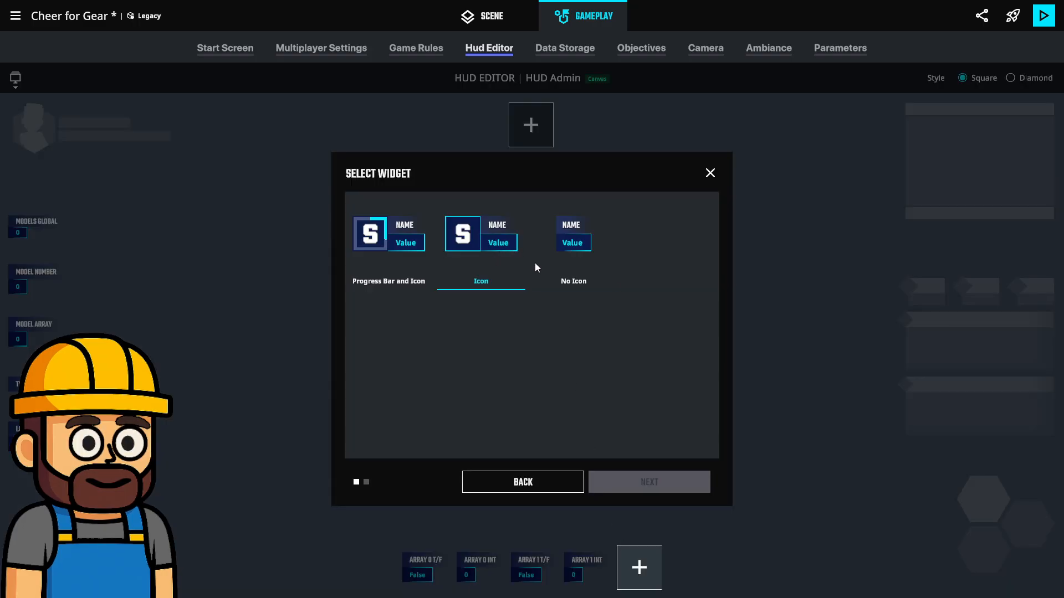
pyautogui.click(574, 279)
pyautogui.click(646, 483)
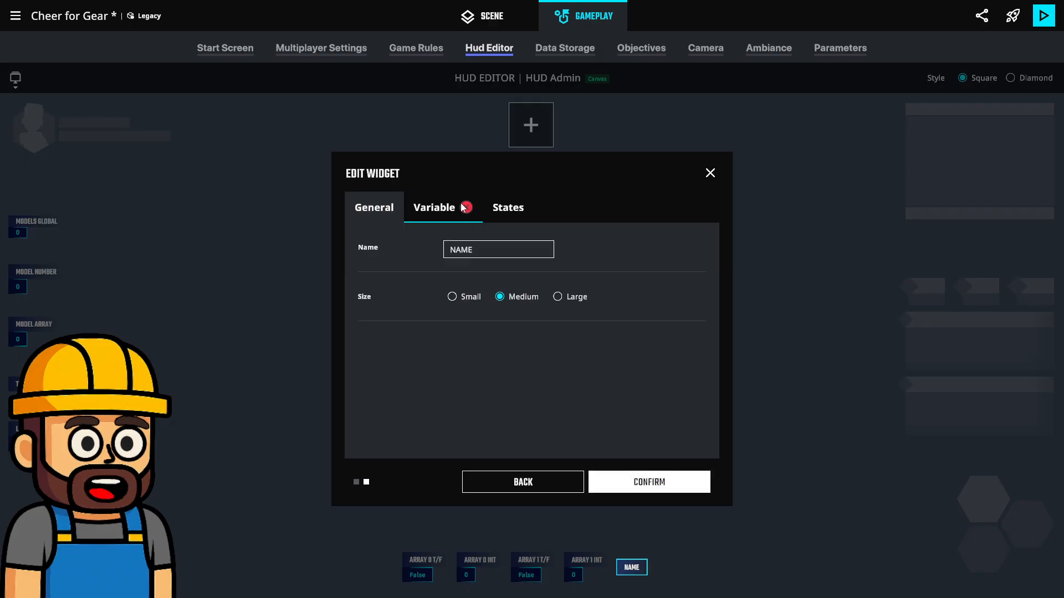
pyautogui.click(438, 207)
pyautogui.click(482, 249)
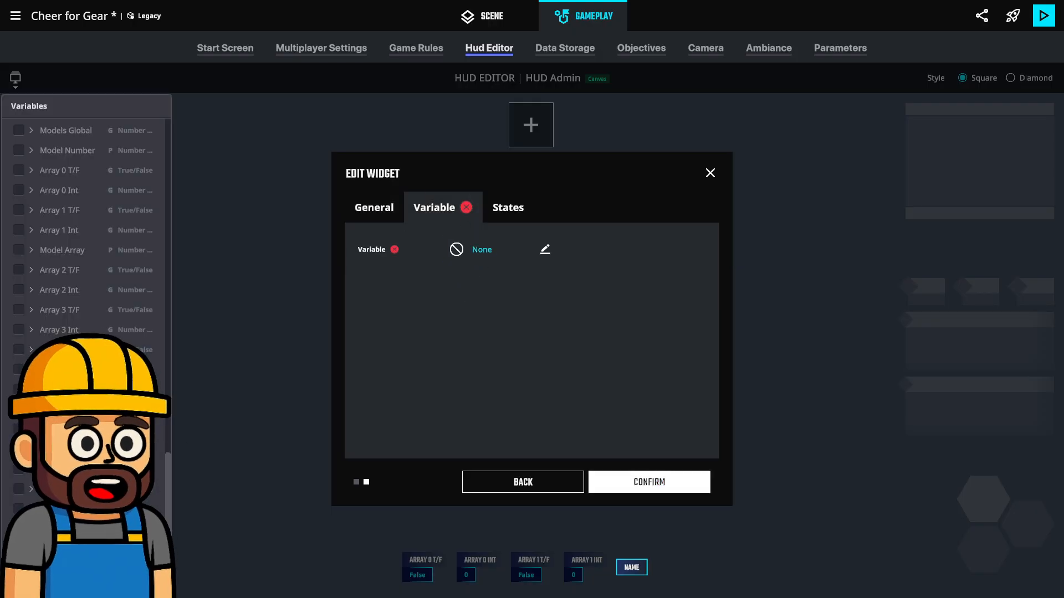
pyautogui.click(66, 509)
# Name the new lower-row widget "portal t/f" and confirm it
pyautogui.click(391, 200)
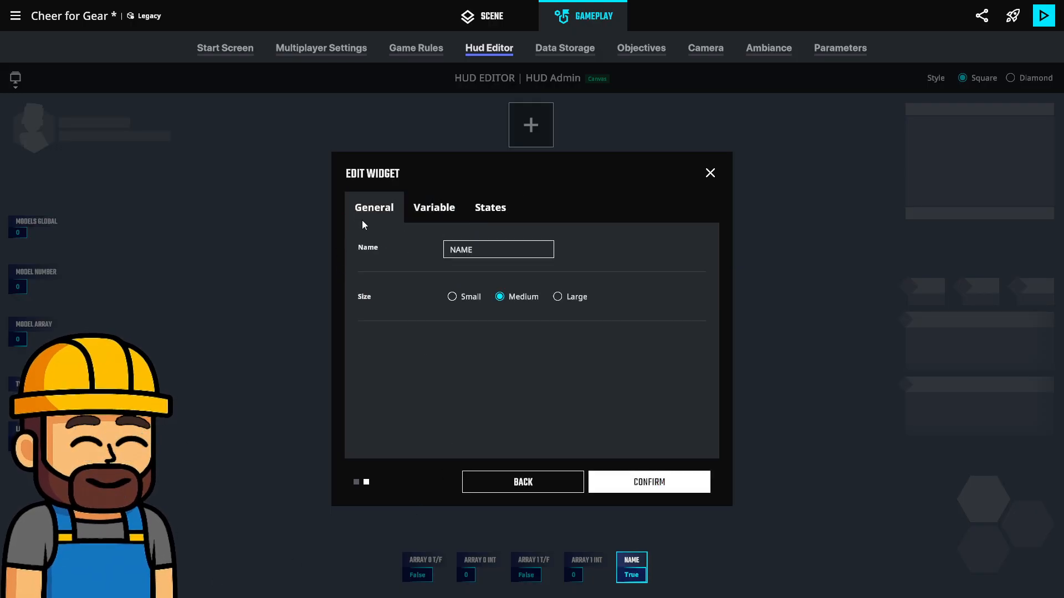
pyautogui.click(493, 250)
pyautogui.write('portal')
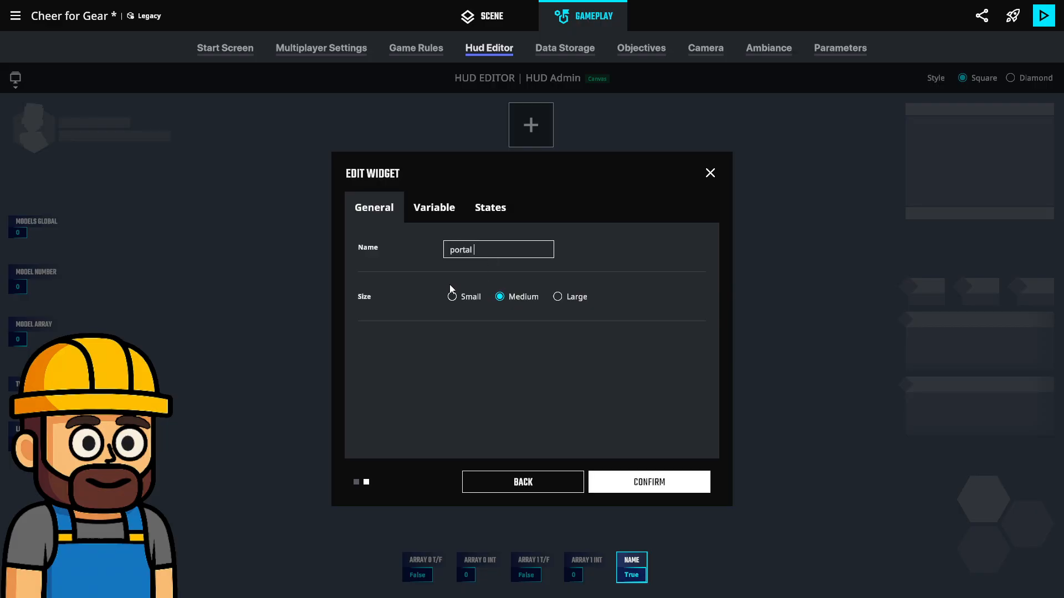
pyautogui.write(' t/f')
pyautogui.click(635, 479)
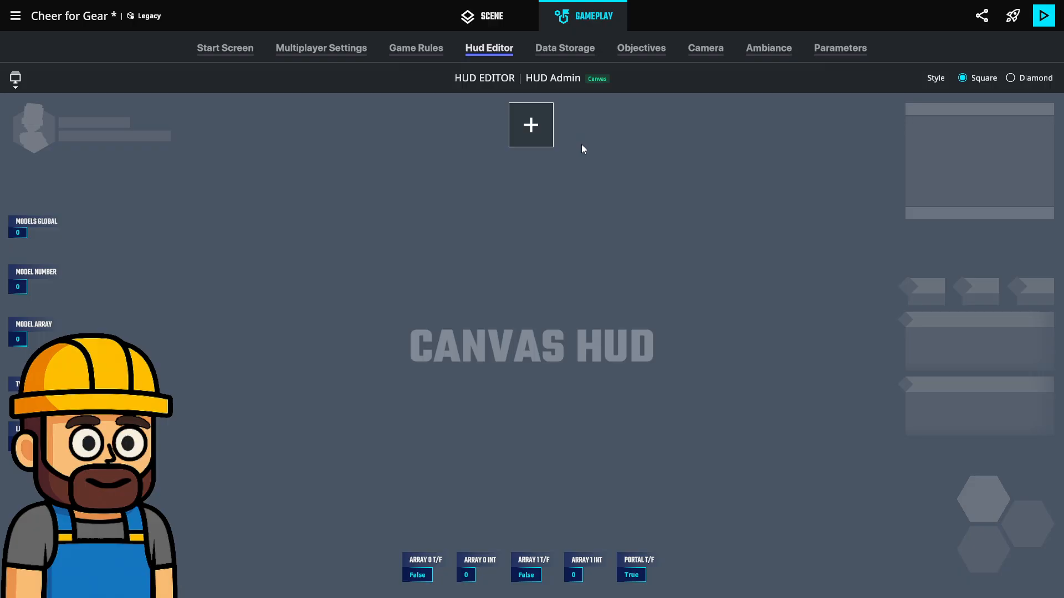
# Return to the game rules, hide the variables list and bring up the list of boards
pyautogui.click(414, 48)
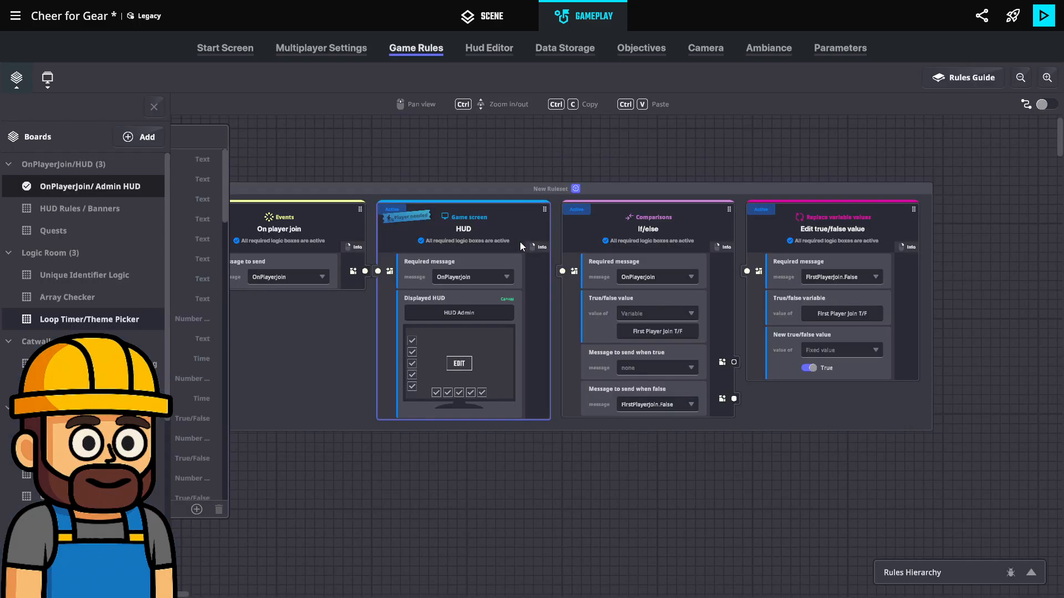
pyautogui.click(155, 104)
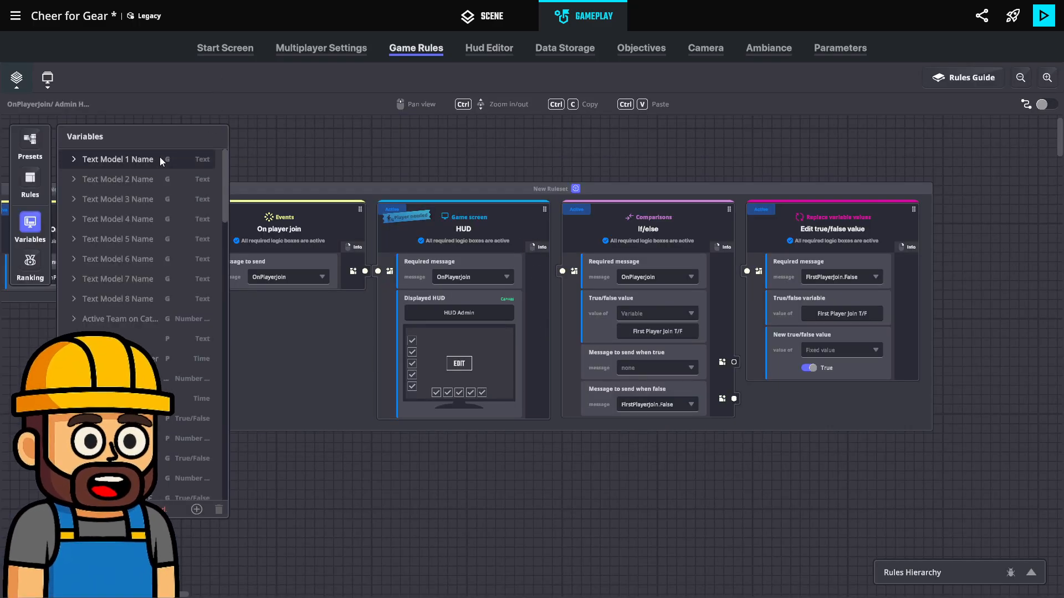
pyautogui.click(38, 219)
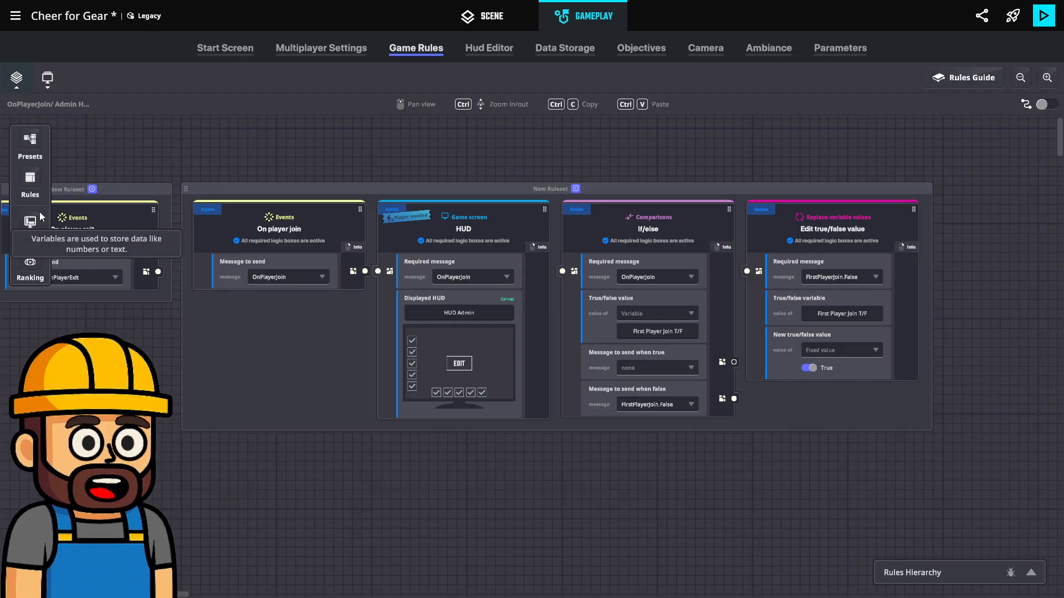
pyautogui.click(16, 78)
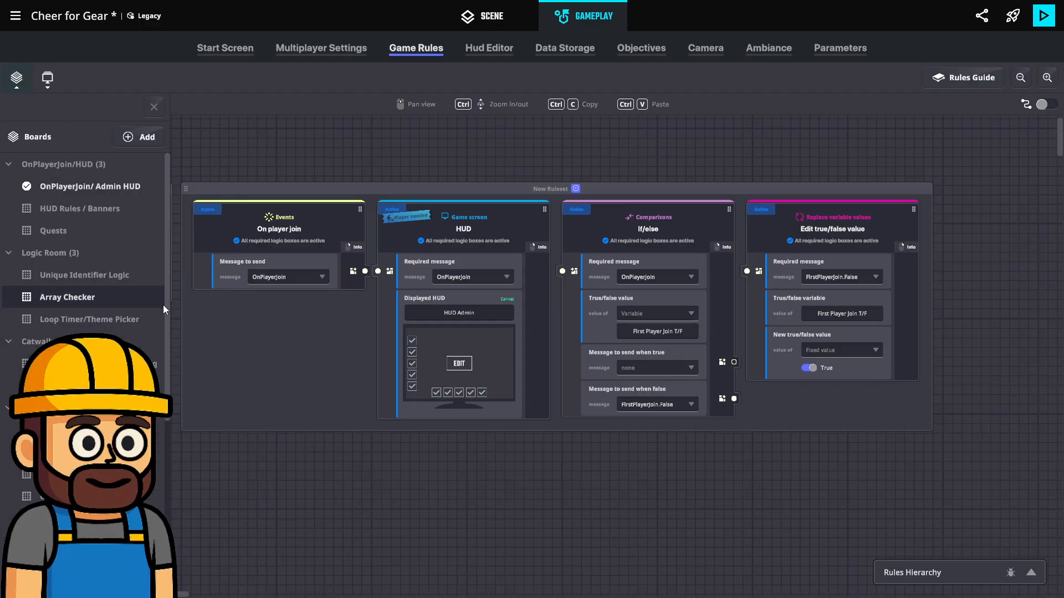
pyautogui.moveTo(354, 238); pyautogui.dragTo(674, 270)
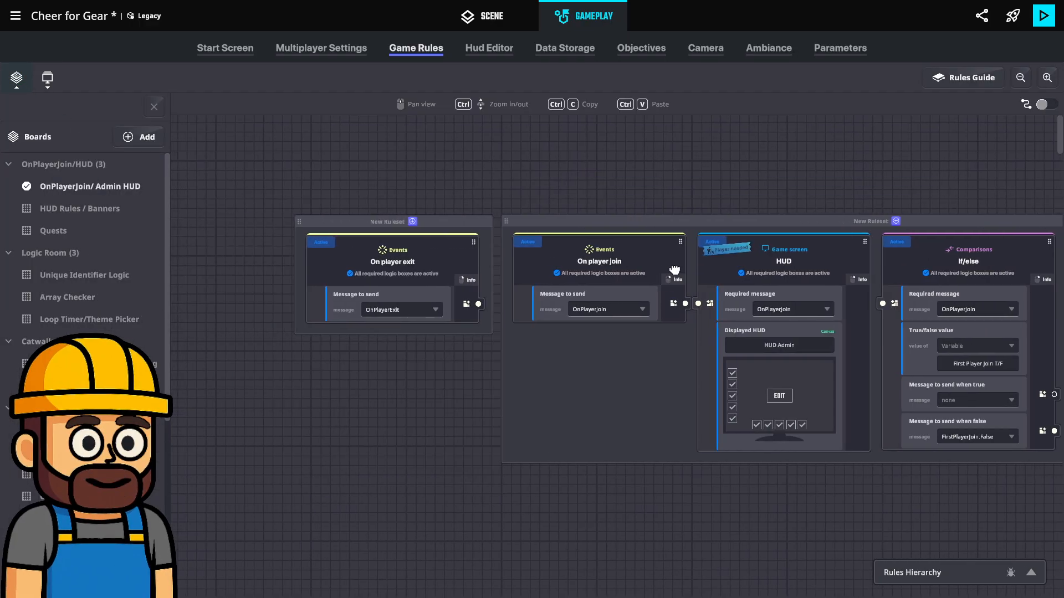
pyautogui.moveTo(674, 270); pyautogui.dragTo(602, 237, button='middle')
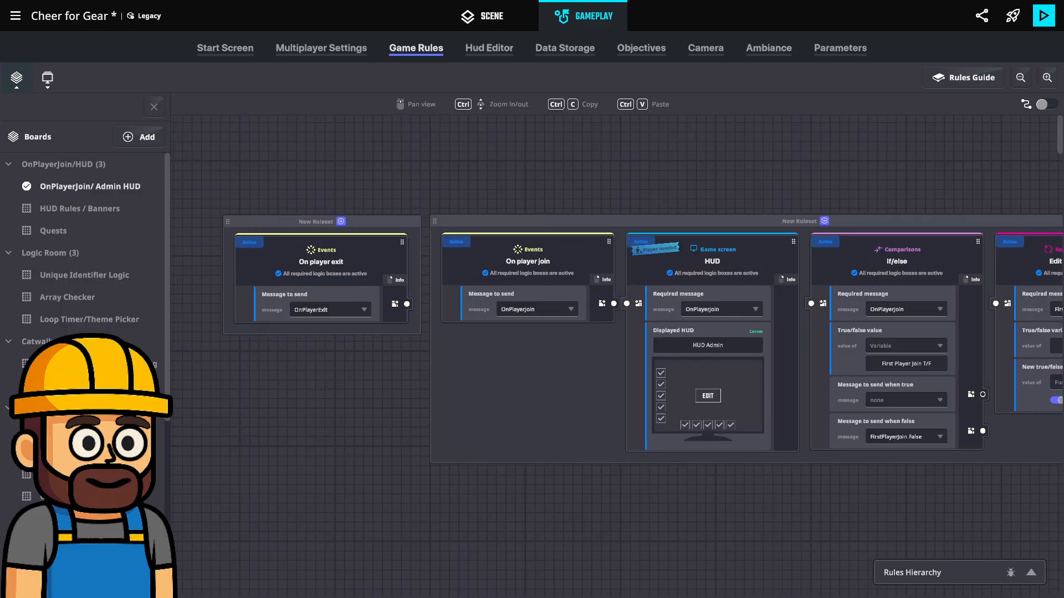
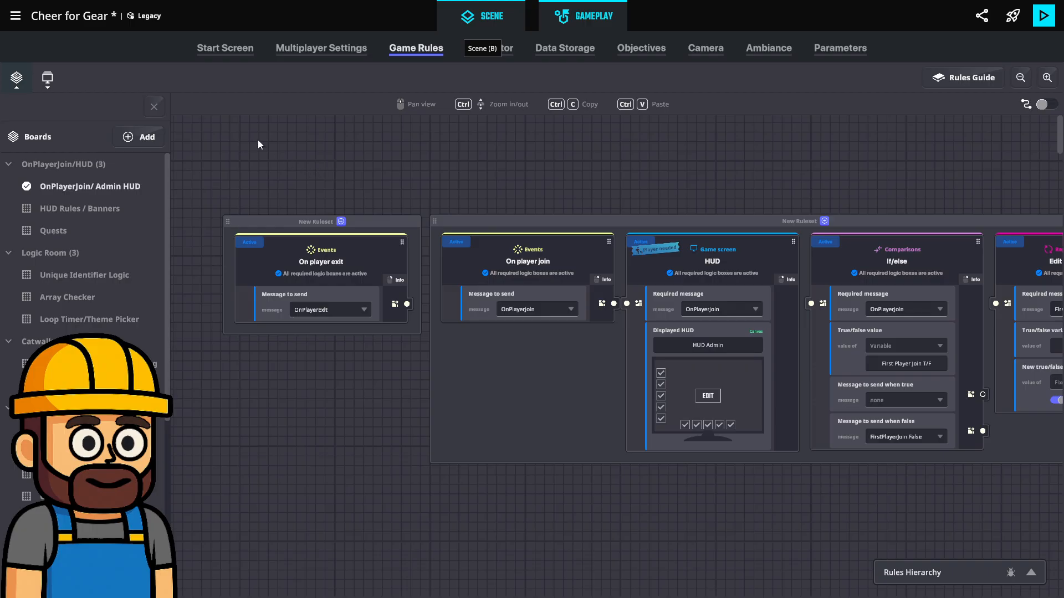
# Return to the scene view at the padlocks and save the experience
pyautogui.press('b')
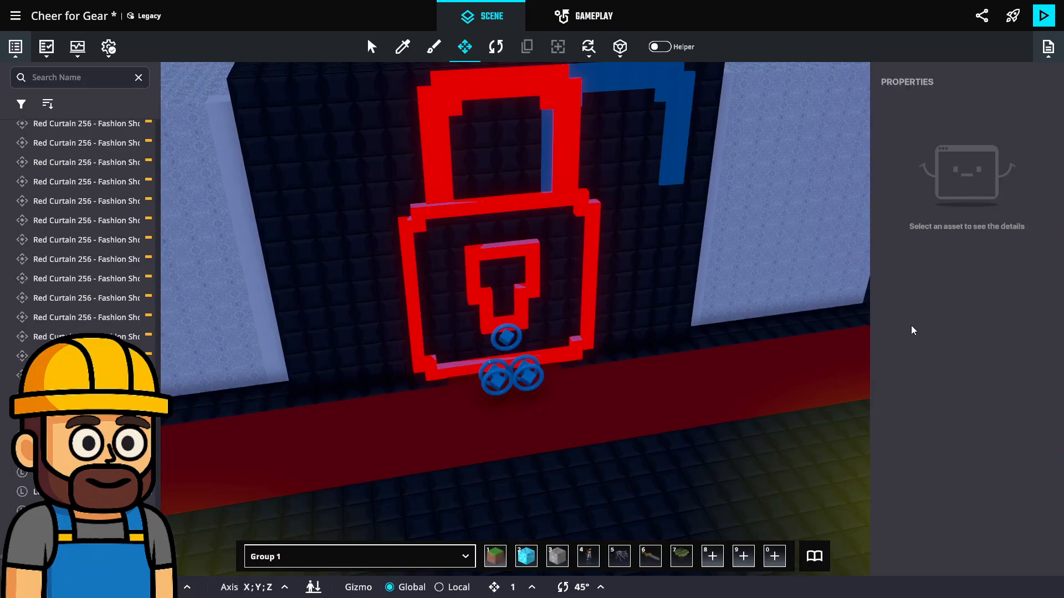
pyautogui.moveTo(610, 408); pyautogui.dragTo(627, 407, button='middle')
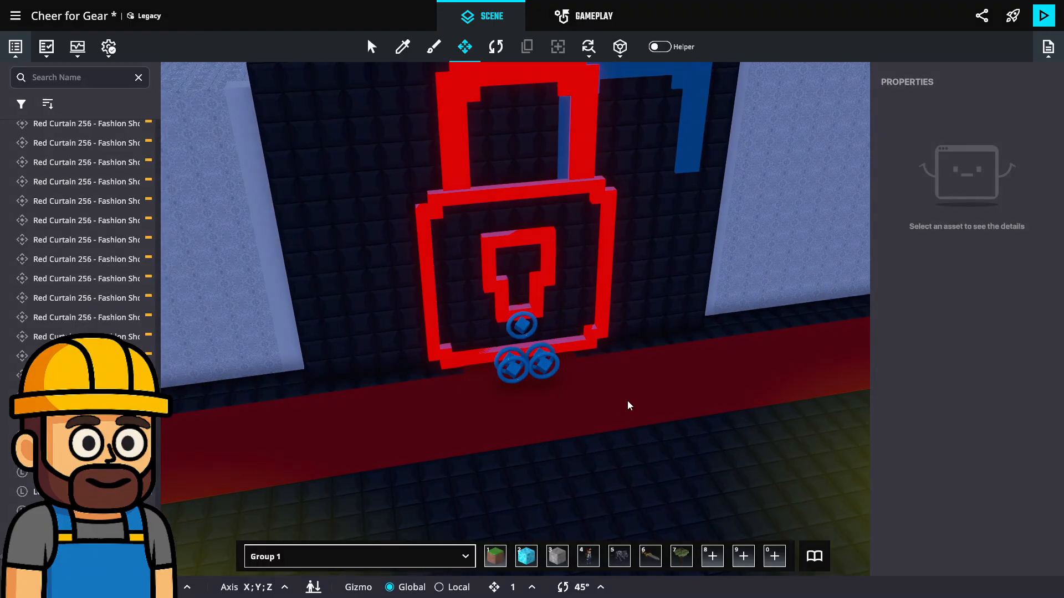
pyautogui.hotkey('ctrl', 's')
# Examine the red and blue padlocks and the trigger markers in front of the dark wall from near and far
pyautogui.click(637, 342)
pyautogui.scroll(-8, 577, 397)
pyautogui.moveTo(573, 438); pyautogui.dragTo(606, 192, button='middle')
pyautogui.moveTo(552, 438); pyautogui.dragTo(590, 271, button='middle')
pyautogui.scroll(3, 536, 335)
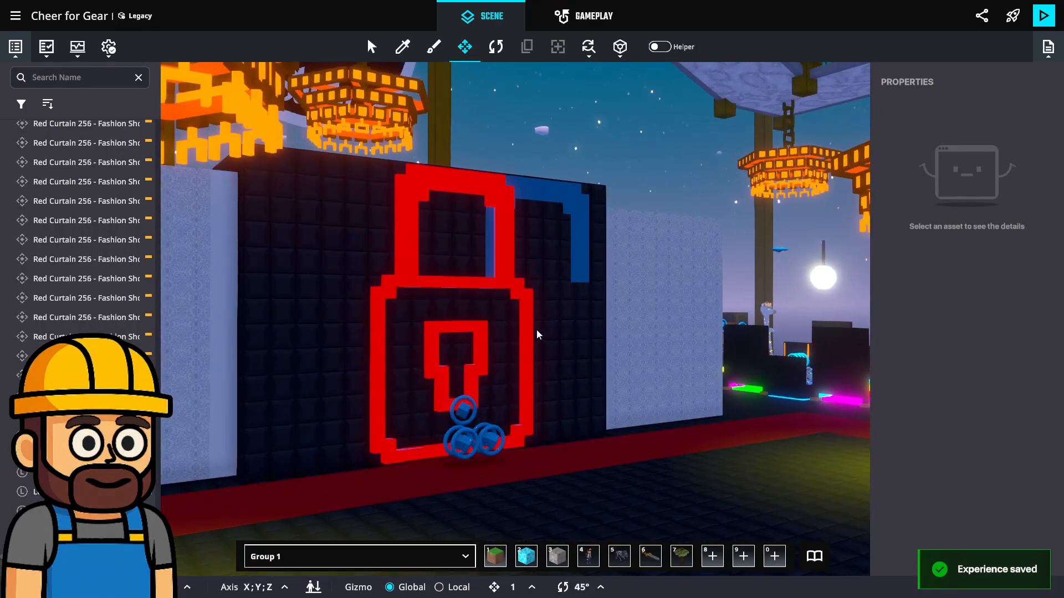
pyautogui.moveTo(536, 335); pyautogui.dragTo(508, 340, button='middle')
pyautogui.scroll(4, 511, 346)
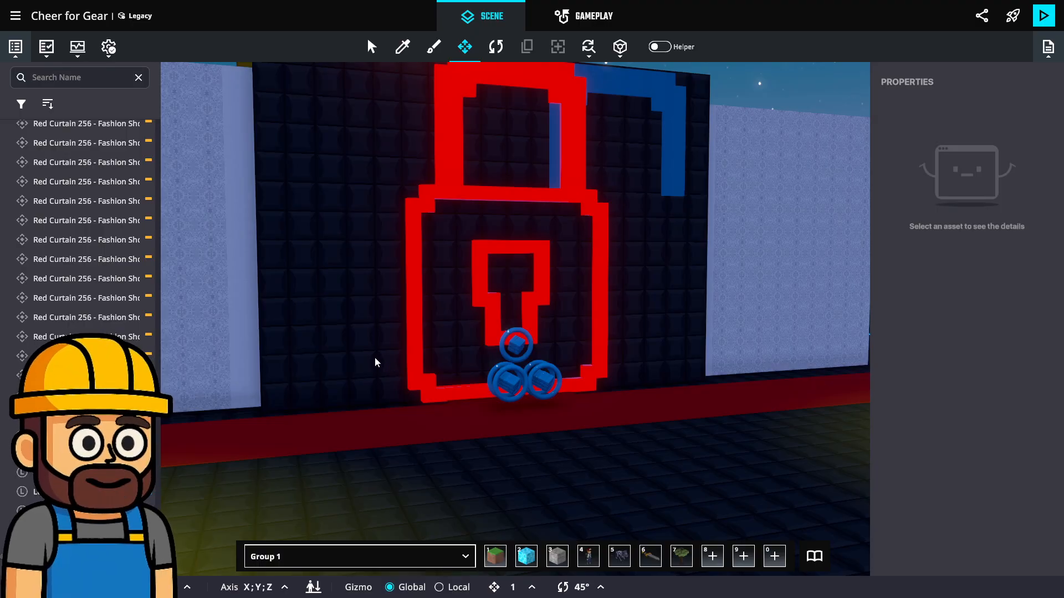
pyautogui.scroll(-5, 396, 354)
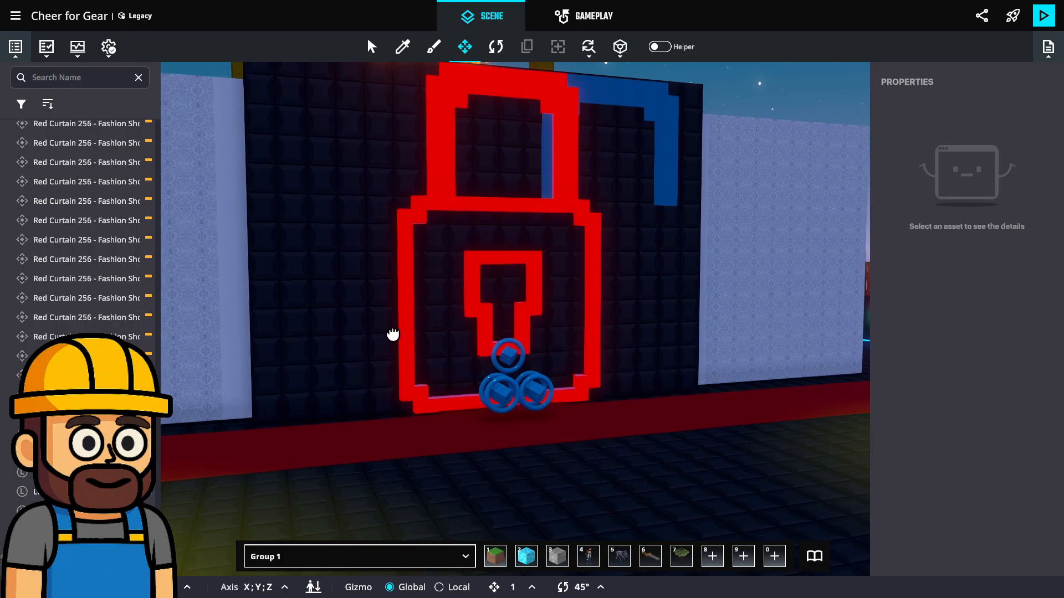
pyautogui.moveTo(392, 367); pyautogui.dragTo(371, 373, button='right')
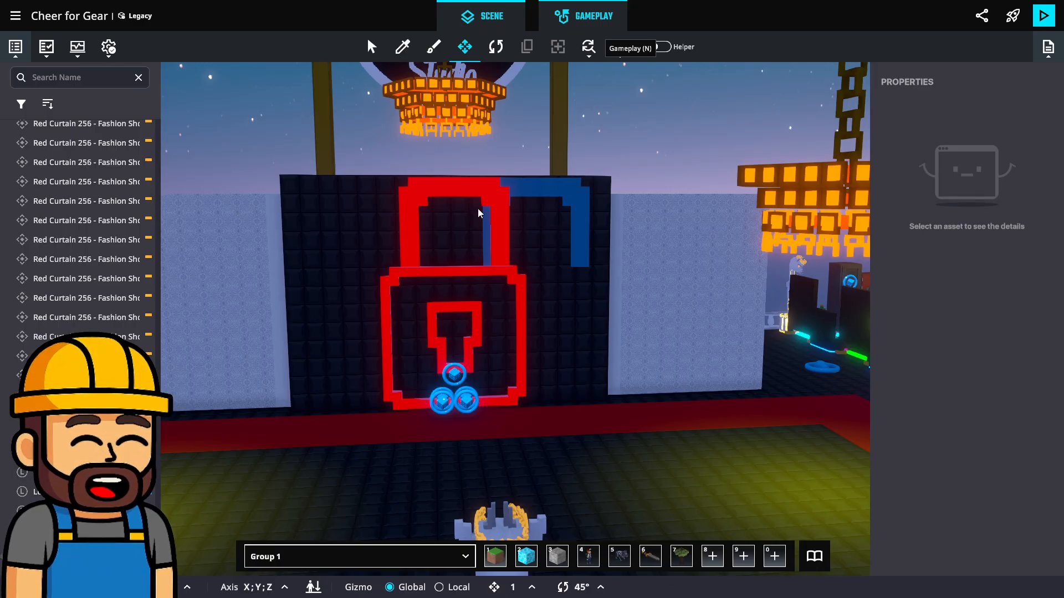
# Go back to the game rules and open the Loop Timer/Theme Picker board from the Logic Room group
pyautogui.press('n')
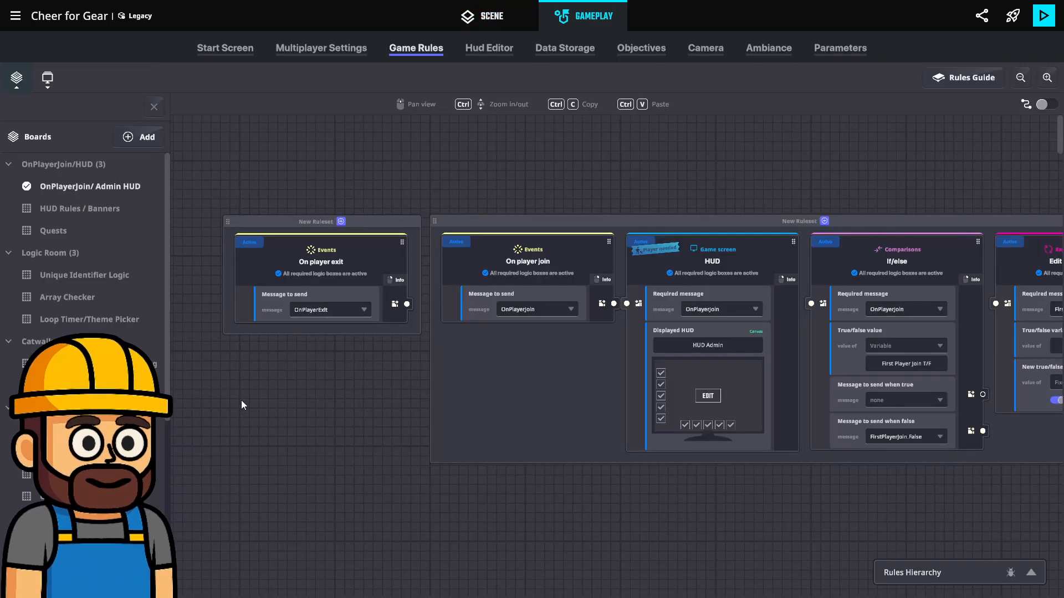
pyautogui.click(17, 82)
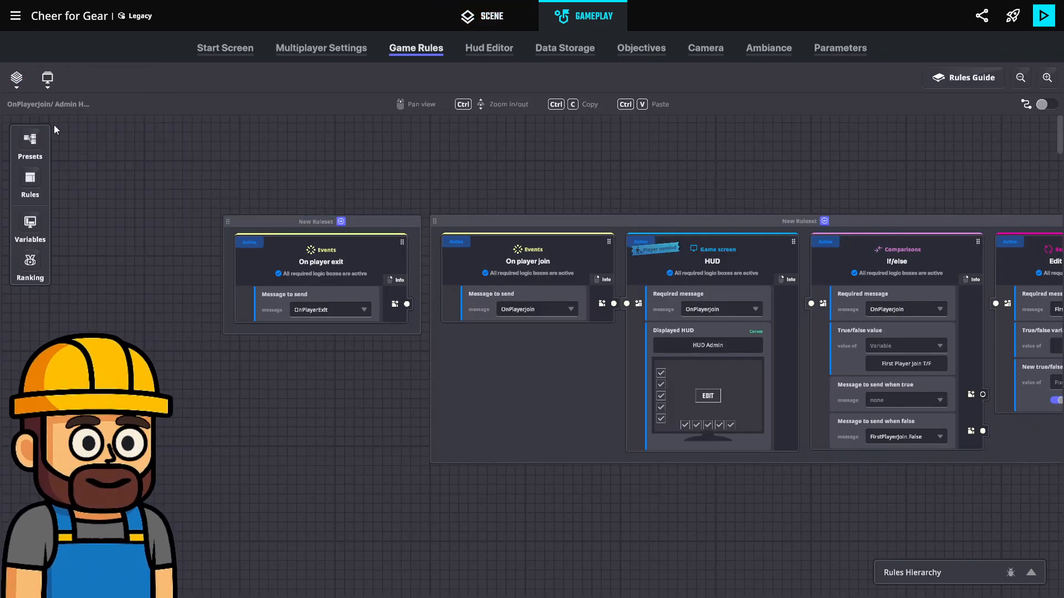
pyautogui.click(17, 86)
pyautogui.scroll(-3, 64, 277)
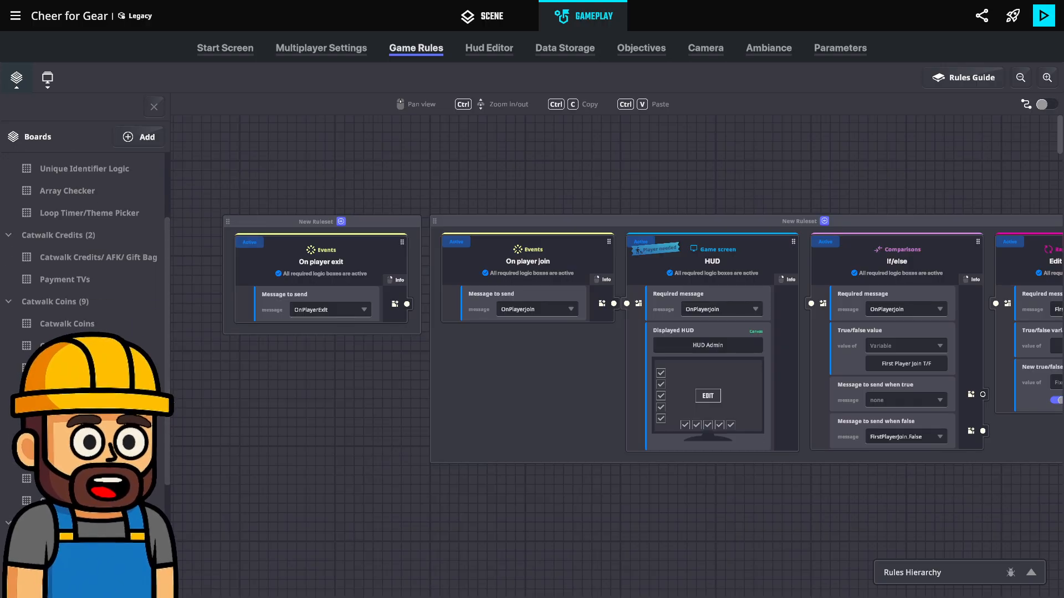
pyautogui.scroll(-3, 159, 471)
pyautogui.scroll(4, 148, 322)
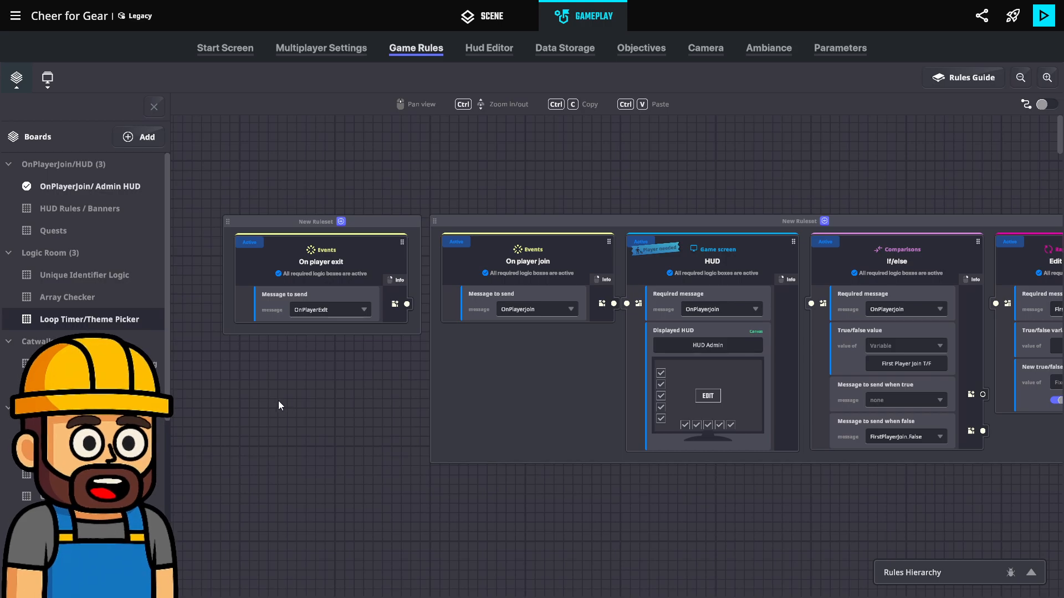
pyautogui.click(14, 325)
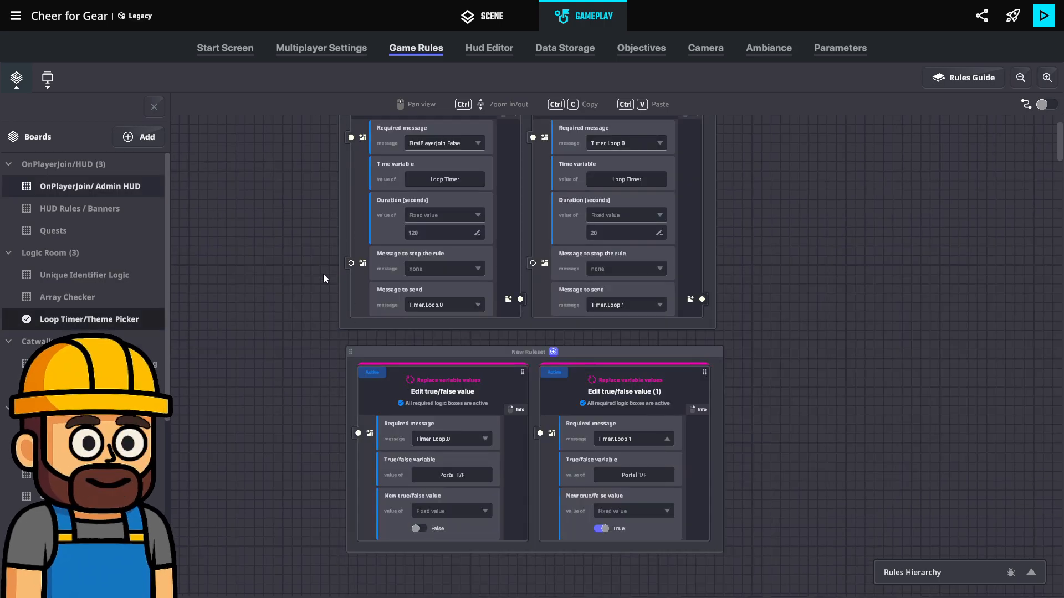
# Move the Theme.1, Theme.2 and Theme.3 text and banner rulesets down into a row below the Compare numbers ruleset
pyautogui.scroll(1, 323, 274)
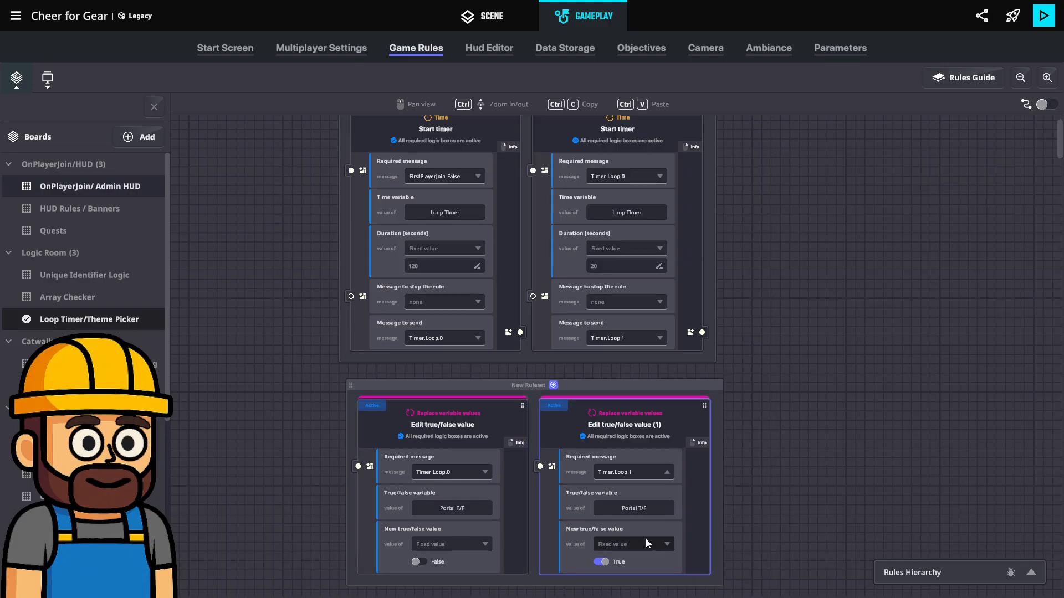
pyautogui.moveTo(774, 460); pyautogui.dragTo(679, 457)
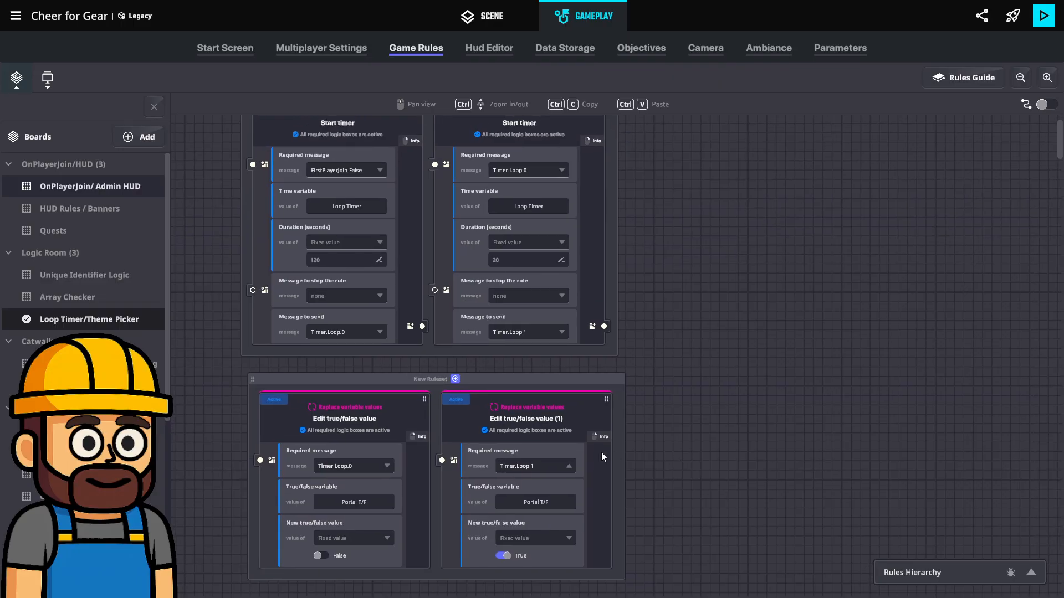
pyautogui.scroll(-1, 559, 438)
pyautogui.scroll(-3, 558, 437)
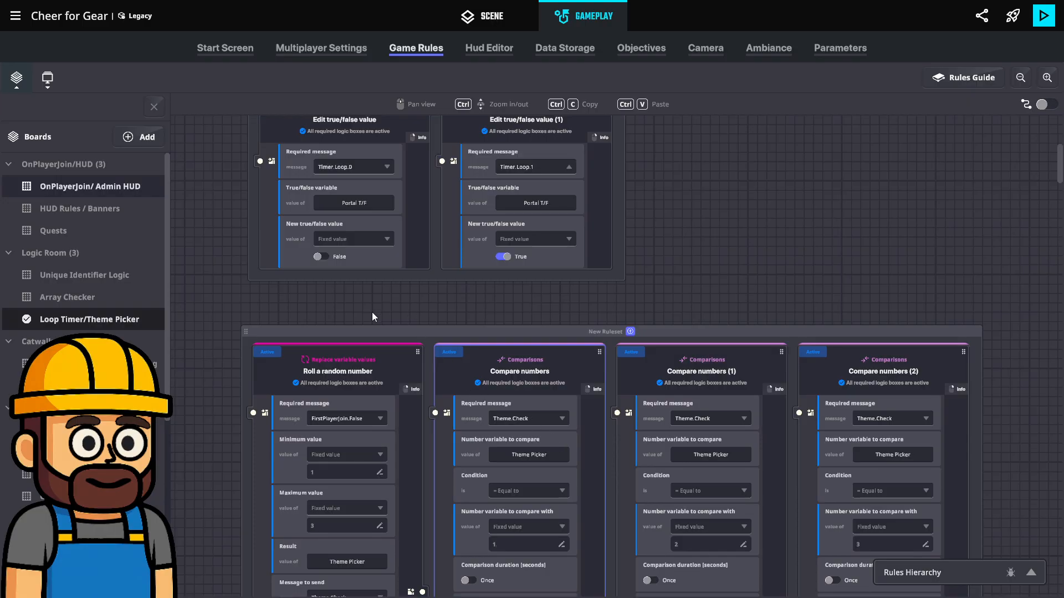
pyautogui.scroll(-3, 371, 311)
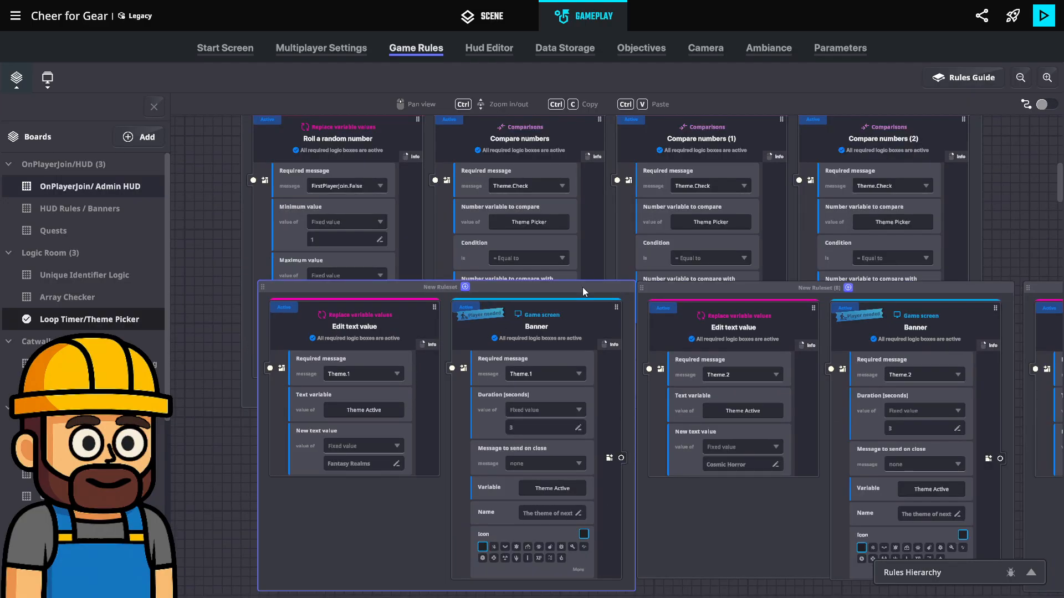
pyautogui.moveTo(583, 287); pyautogui.dragTo(560, 419)
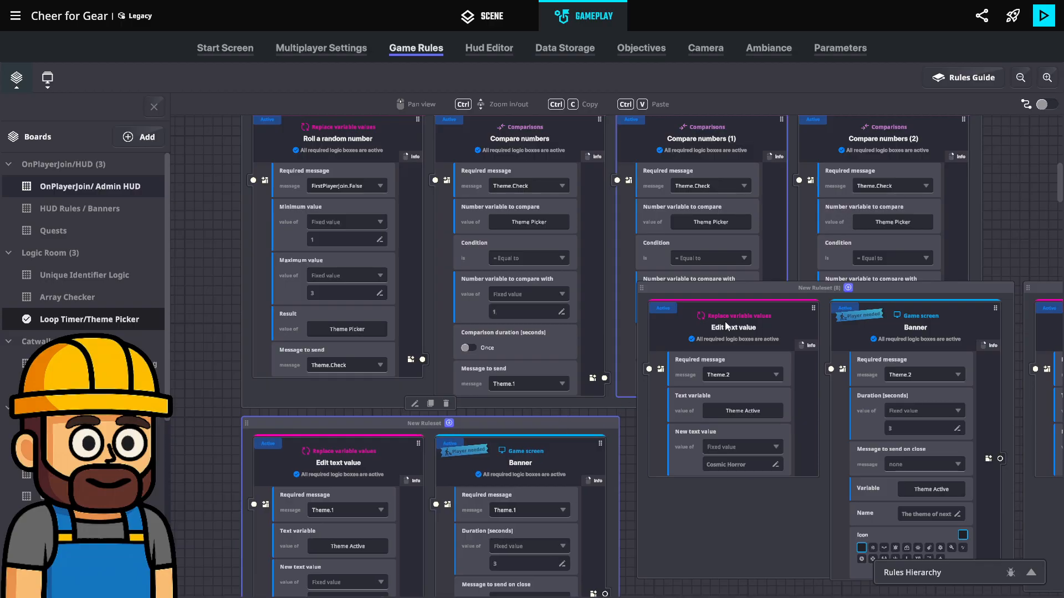
pyautogui.moveTo(700, 289); pyautogui.dragTo(688, 423)
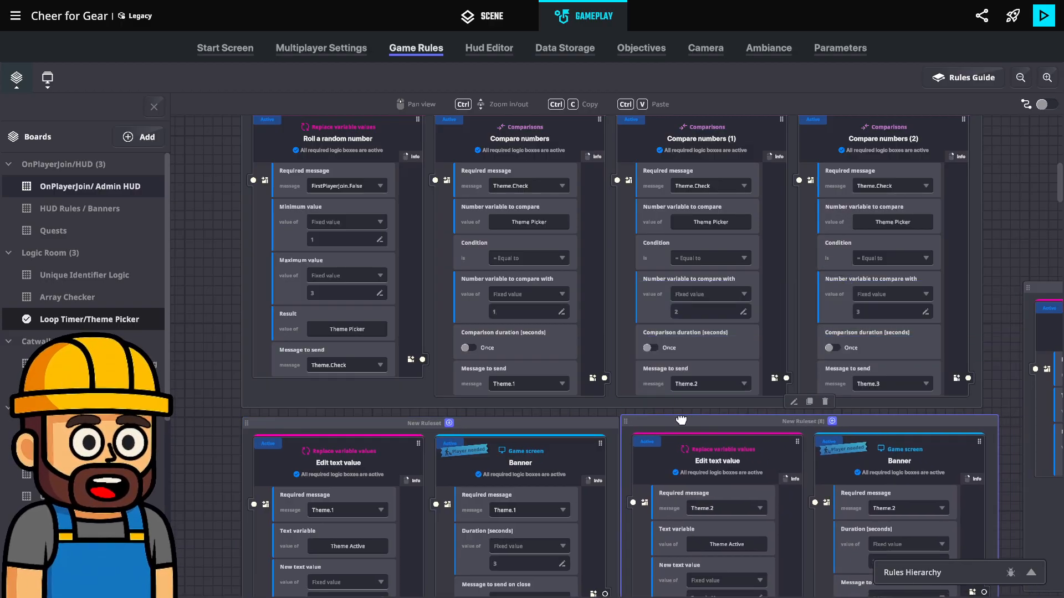
pyautogui.moveTo(1031, 289); pyautogui.dragTo(974, 406)
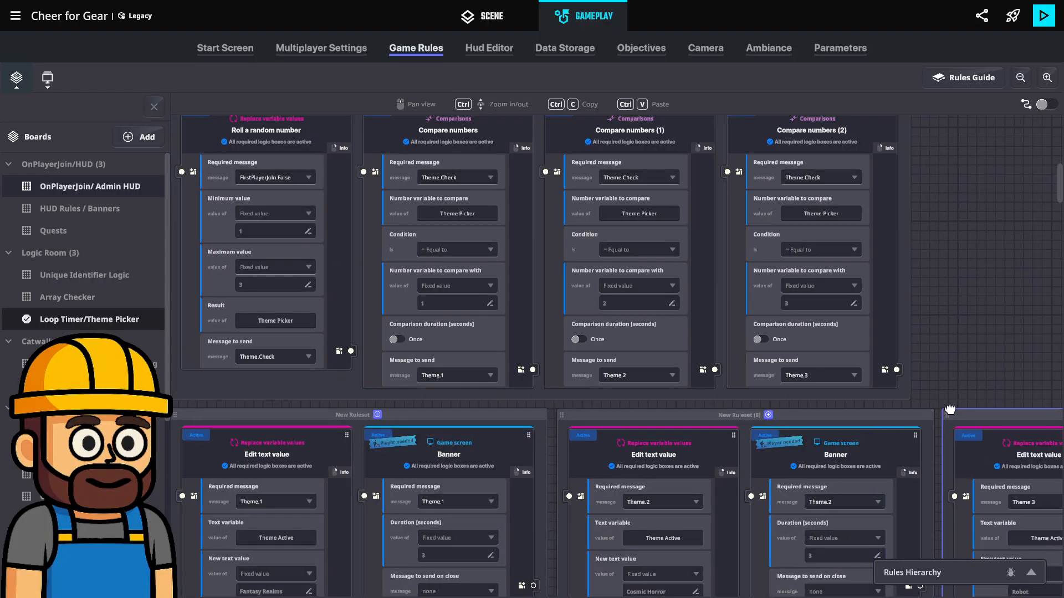
# Add an If/else comparison rule in the empty space beside the ruleset that edits Portal T/F
pyautogui.scroll(3, 526, 304)
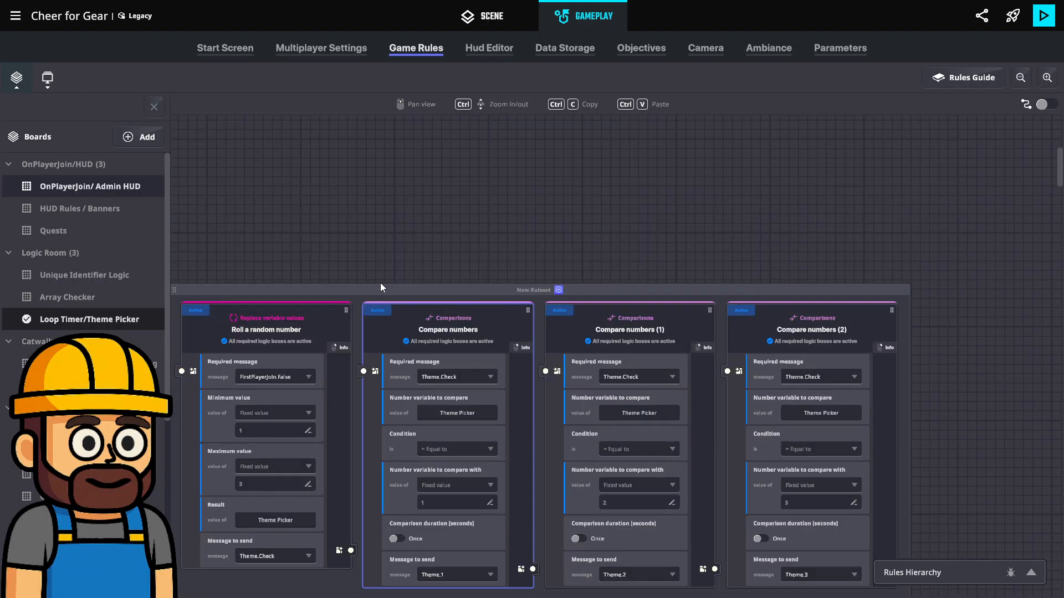
pyautogui.scroll(1, 380, 283)
pyautogui.moveTo(367, 298); pyautogui.dragTo(432, 438, button='middle')
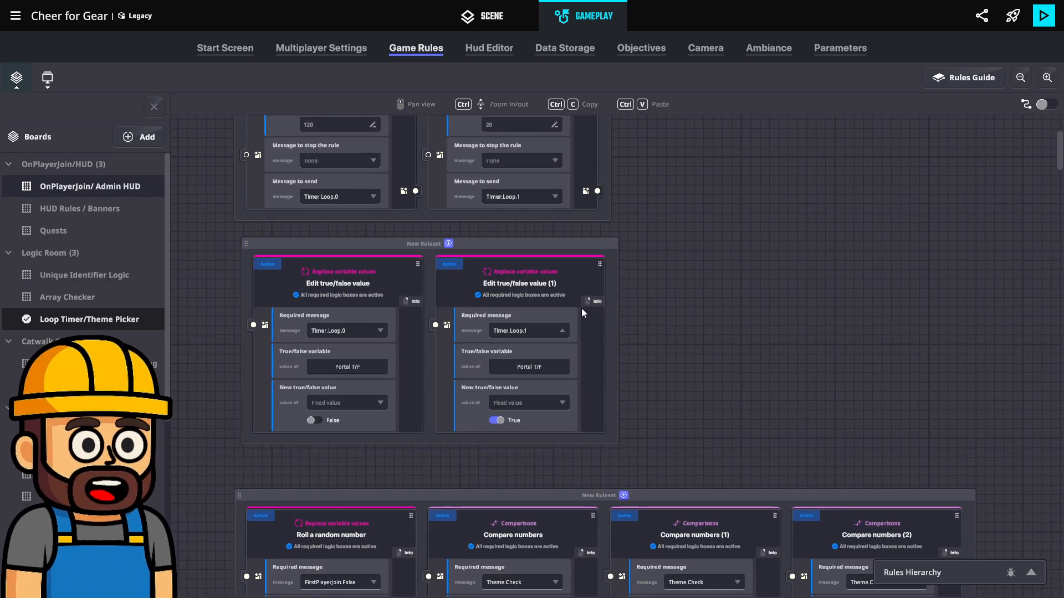
pyautogui.moveTo(808, 321); pyautogui.dragTo(626, 308, button='middle')
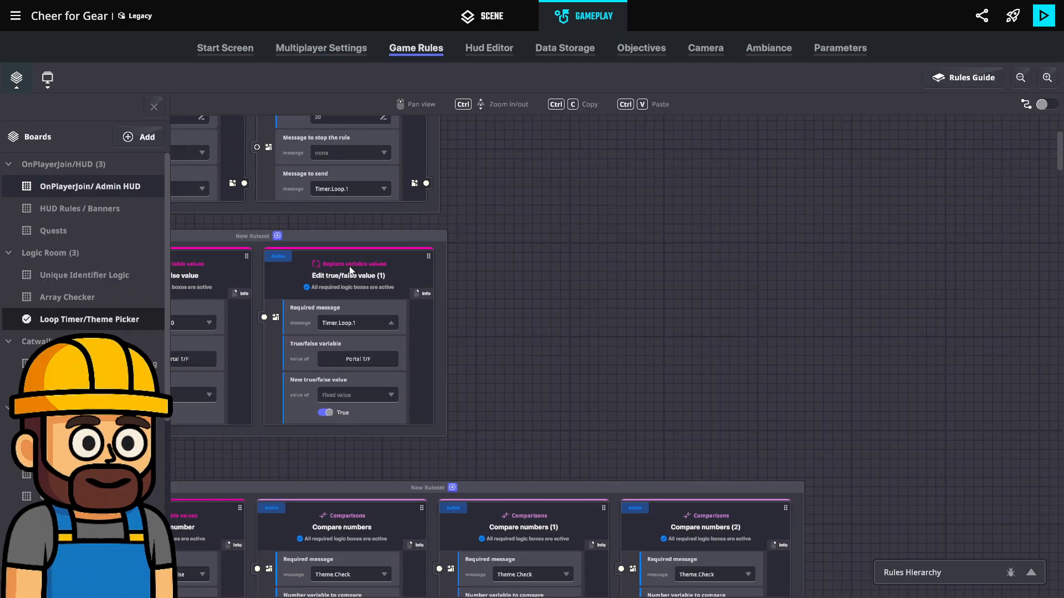
pyautogui.click(152, 107)
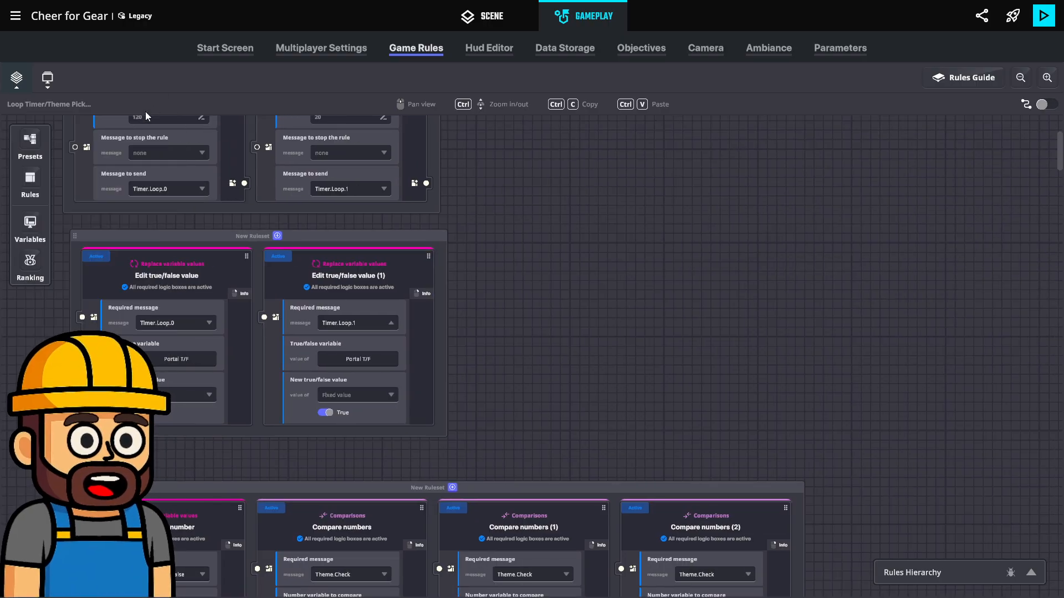
pyautogui.click(30, 178)
pyautogui.scroll(-1, 167, 215)
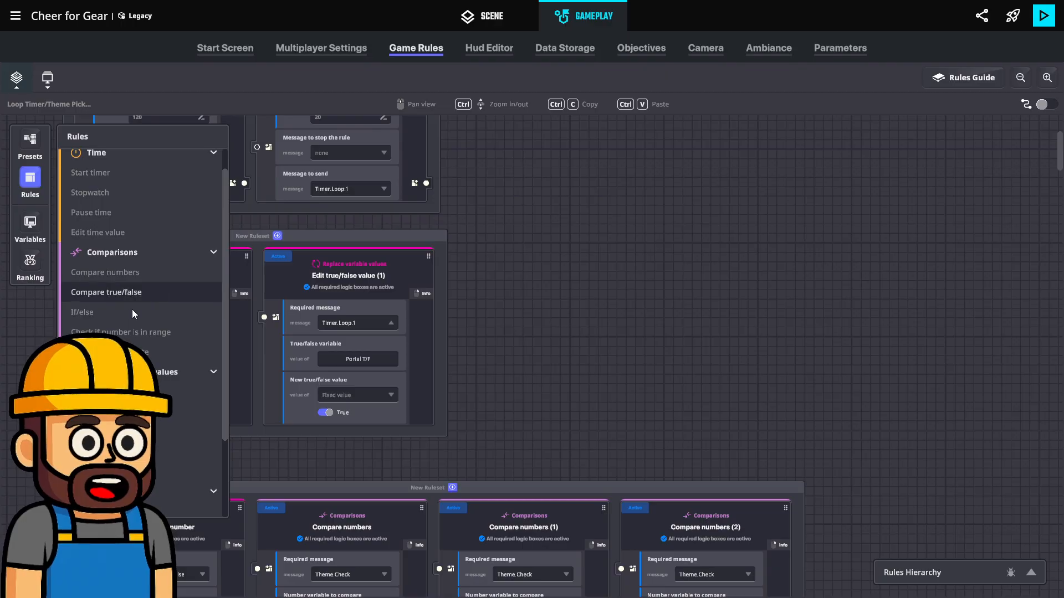
pyautogui.moveTo(179, 337); pyautogui.dragTo(542, 176)
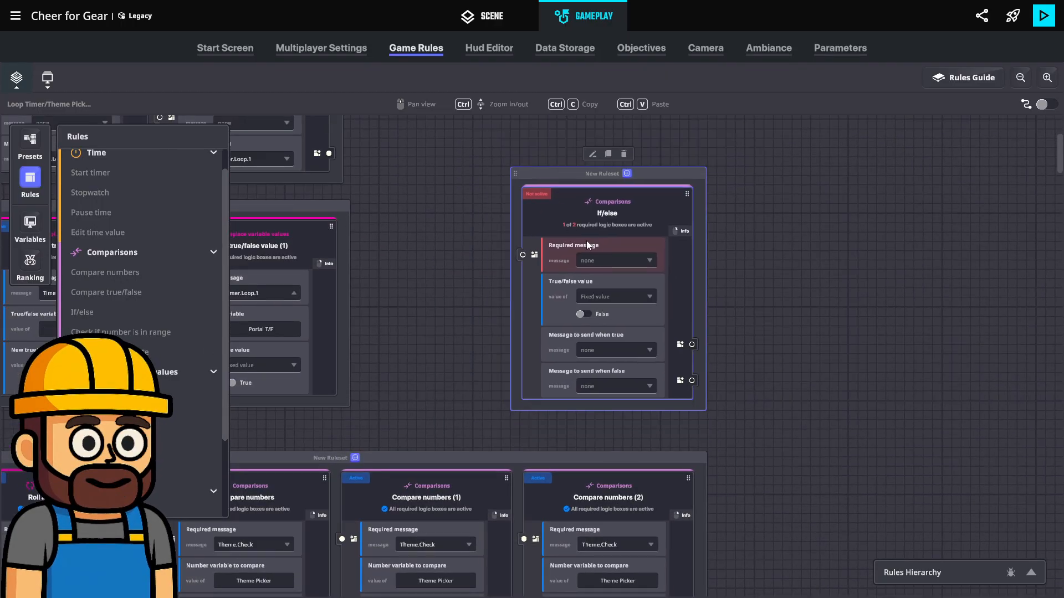
# Set the new If/else rule's required message to Check.Portal
pyautogui.click(601, 261)
pyautogui.write('che')
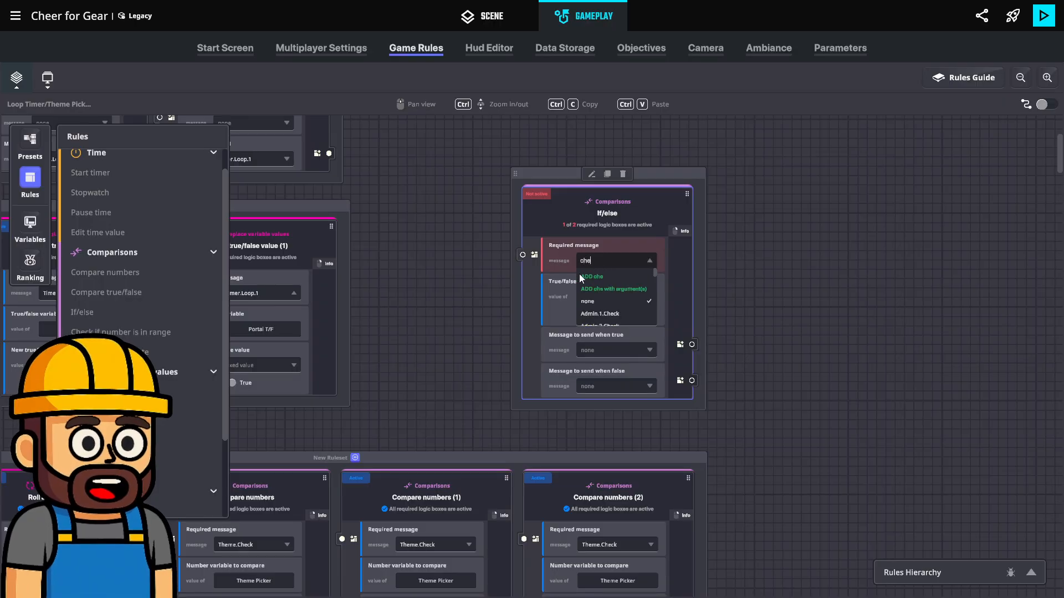
pyautogui.write('ck.p')
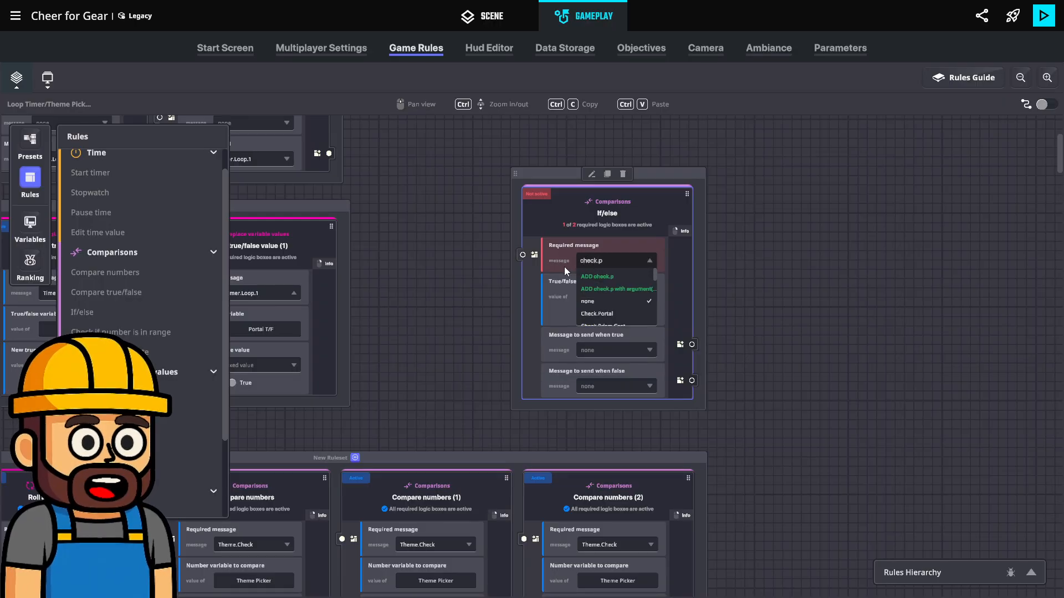
pyautogui.click(619, 313)
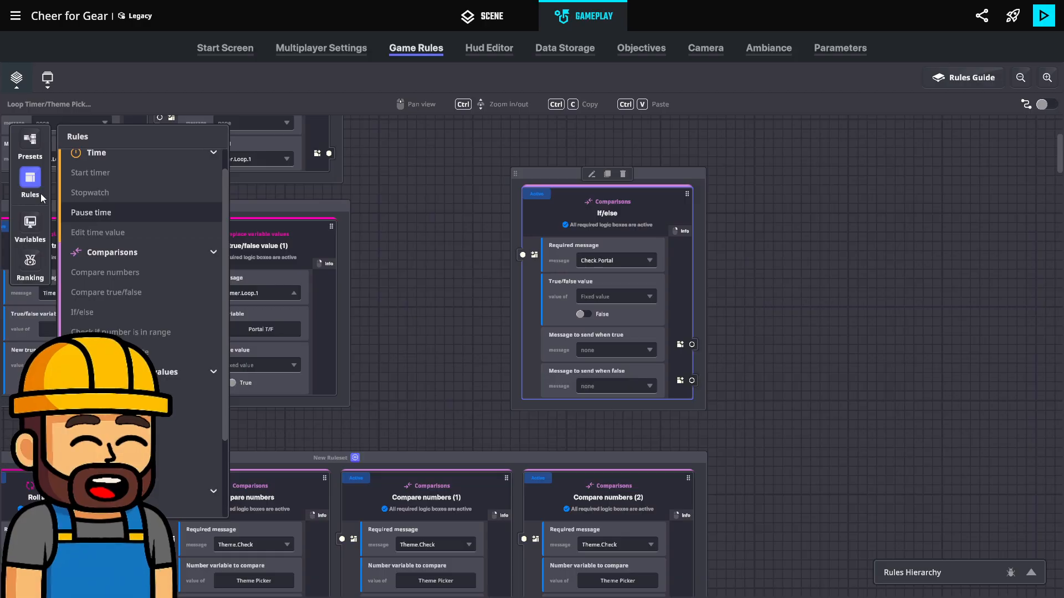
# Make the If/else rule's true/false value a variable and assign Portal T/F to it
pyautogui.click(607, 295)
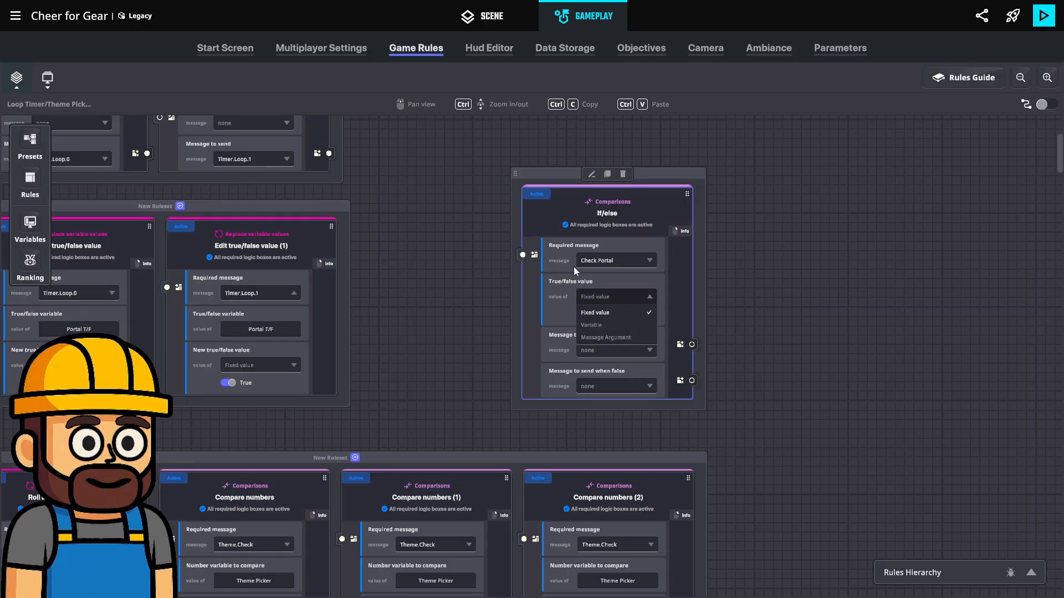
pyautogui.click(640, 326)
pyautogui.click(627, 315)
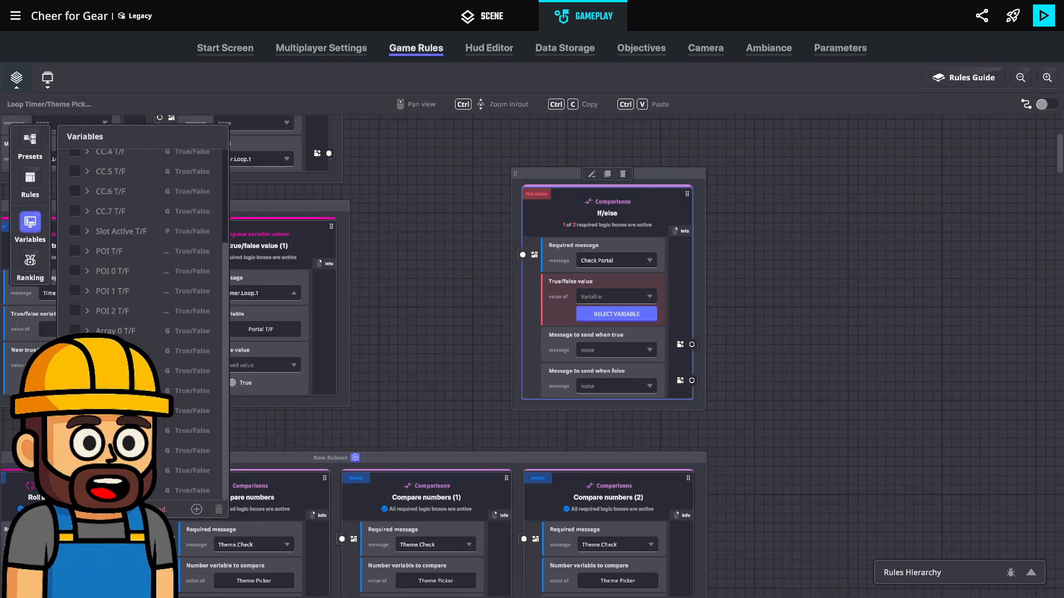
pyautogui.click(75, 490)
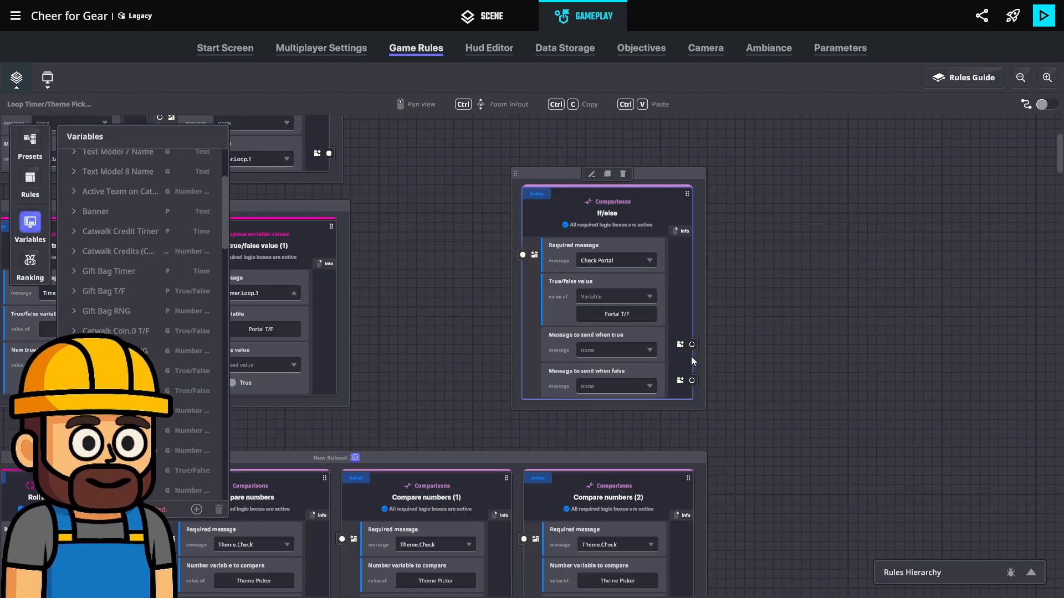
pyautogui.click(26, 239)
# Set the If/else rule's message to send when false to Model.Check
pyautogui.click(591, 384)
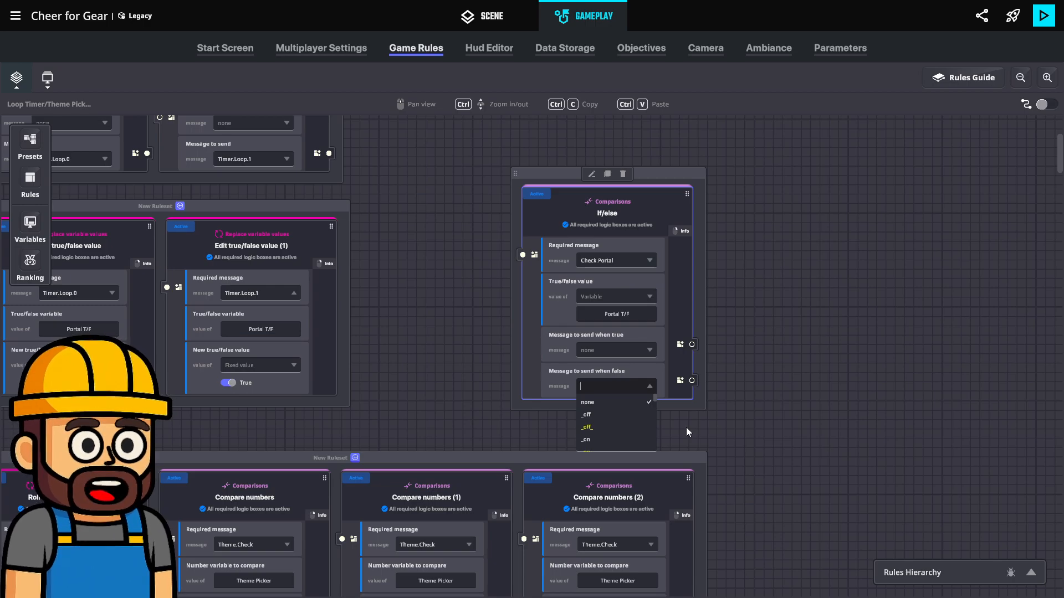
pyautogui.write('Check.')
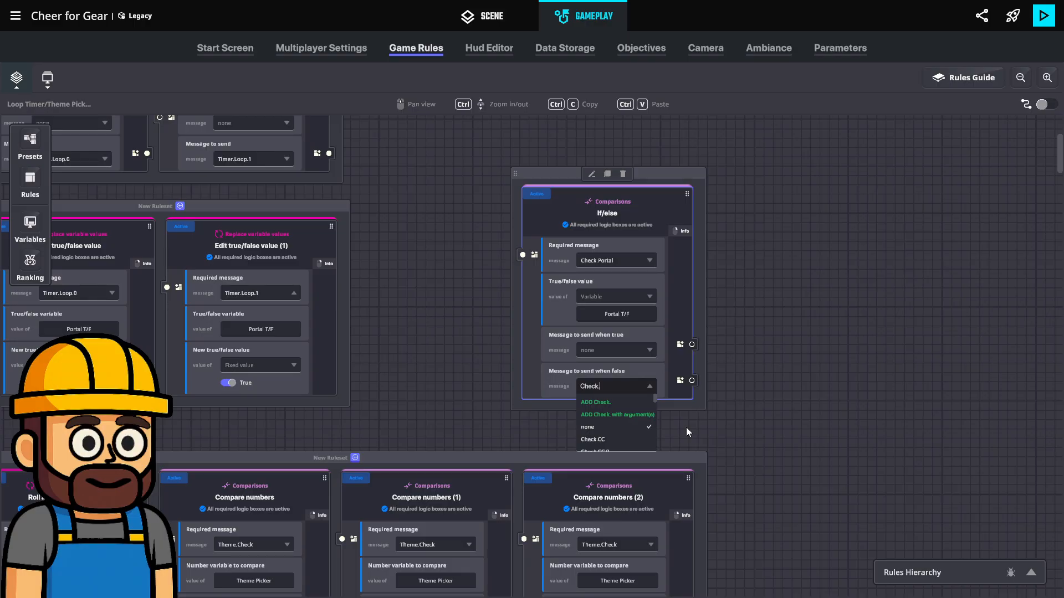
pyautogui.press('BackSpace')
pyautogui.press('BackSpace')
pyautogui.press('BackSpace')
pyautogui.press('BackSpace')
pyautogui.press('BackSpace')
pyautogui.press('BackSpace')
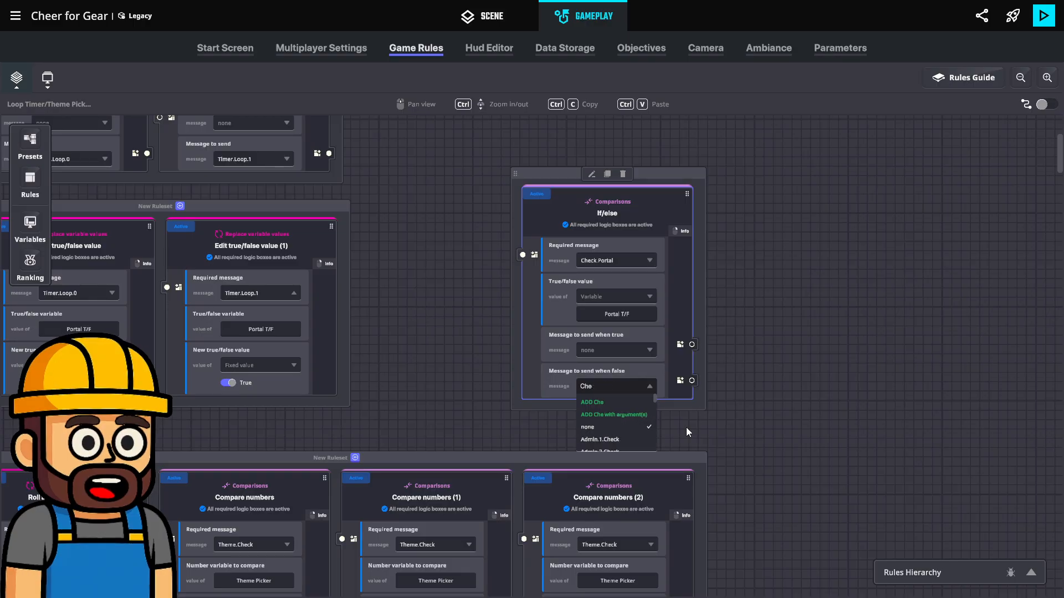
pyautogui.write('Model.Che')
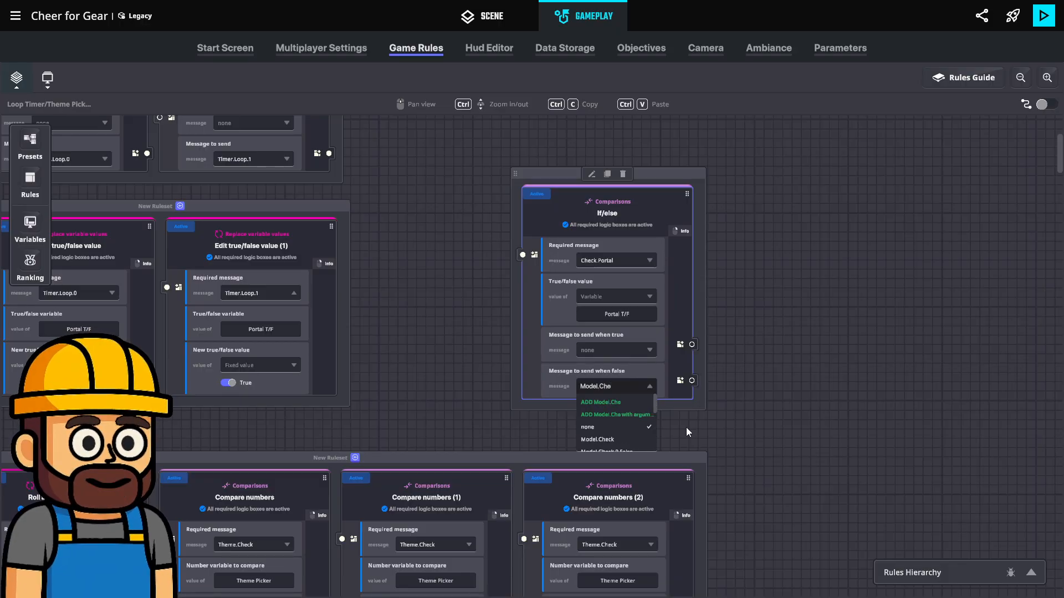
pyautogui.click(595, 439)
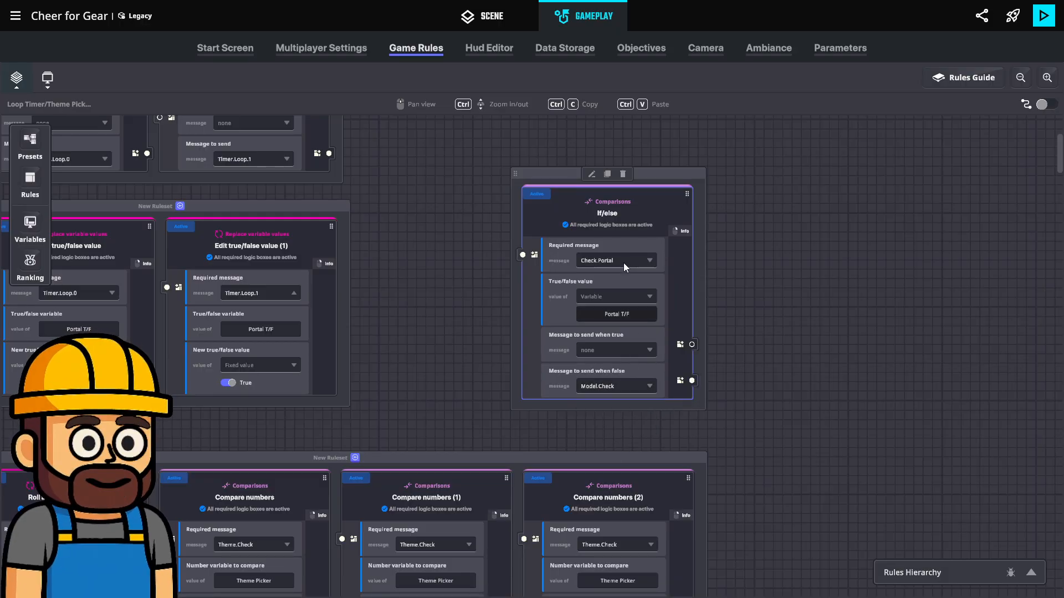
pyautogui.click(622, 350)
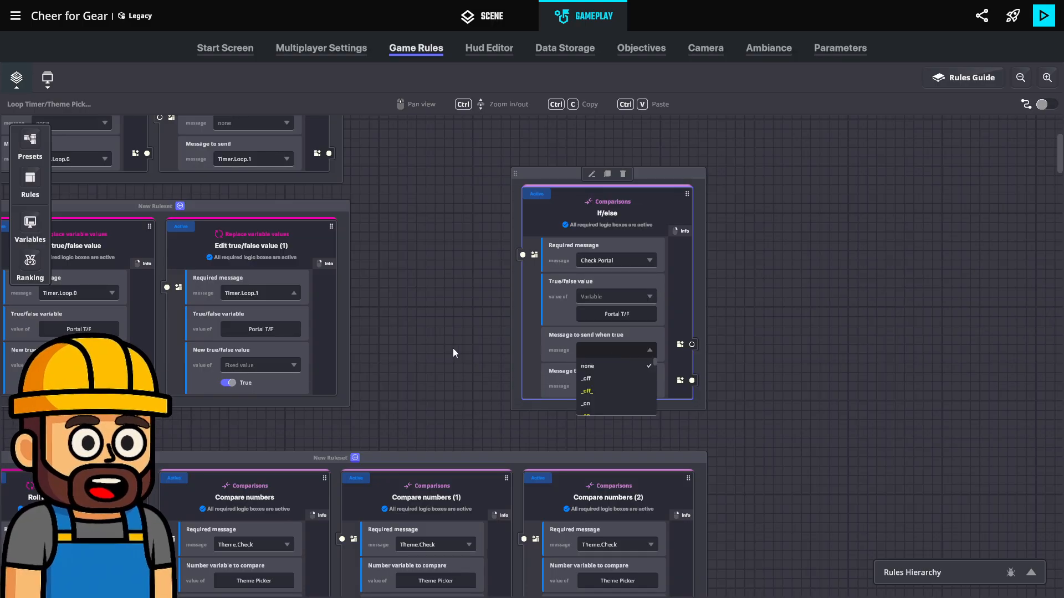
pyautogui.write('C')
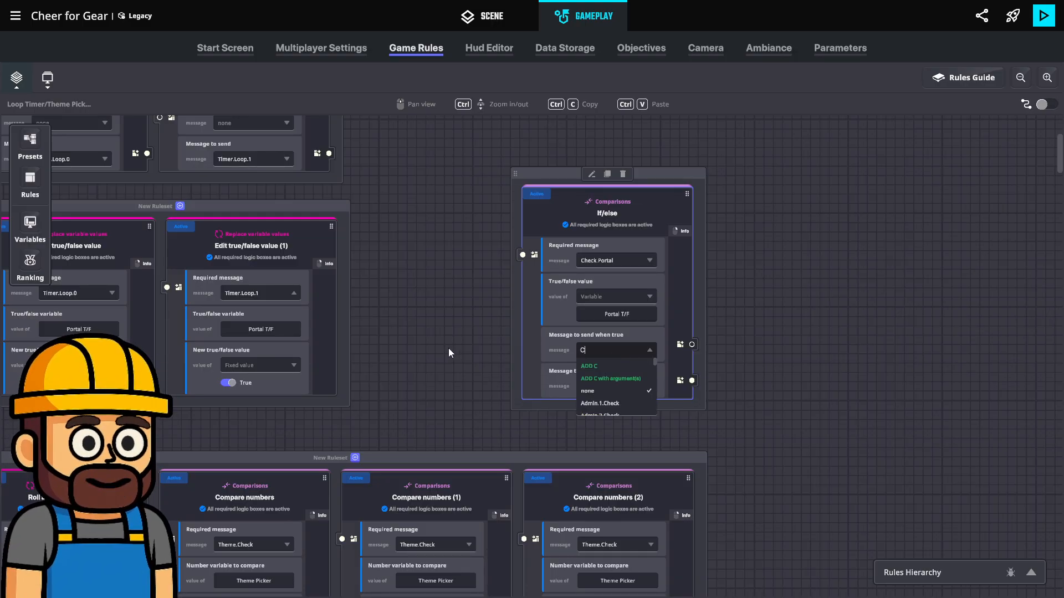
pyautogui.write('heck.Portal')
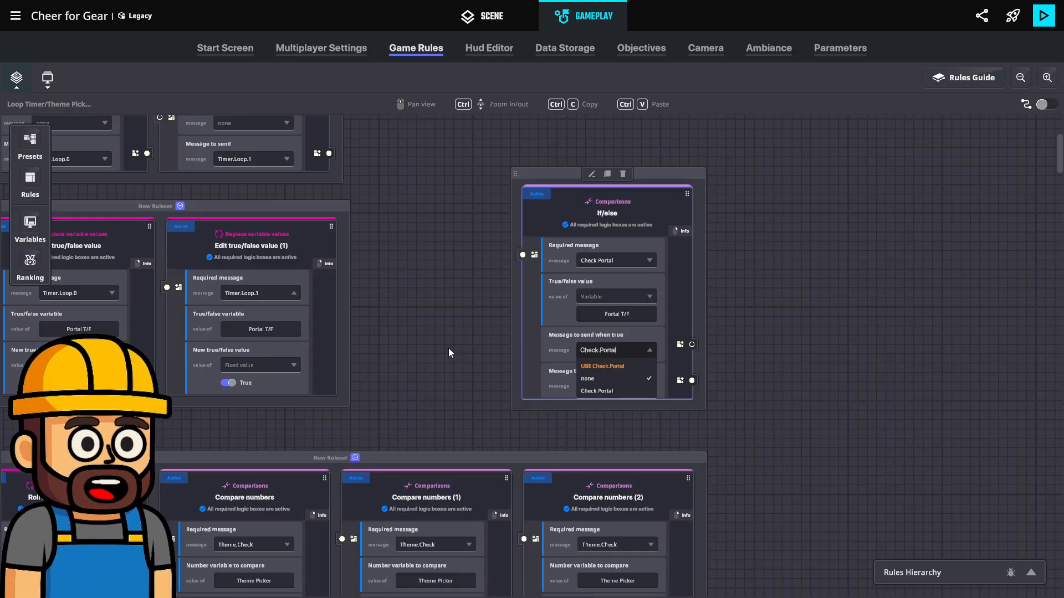
pyautogui.write('.True')
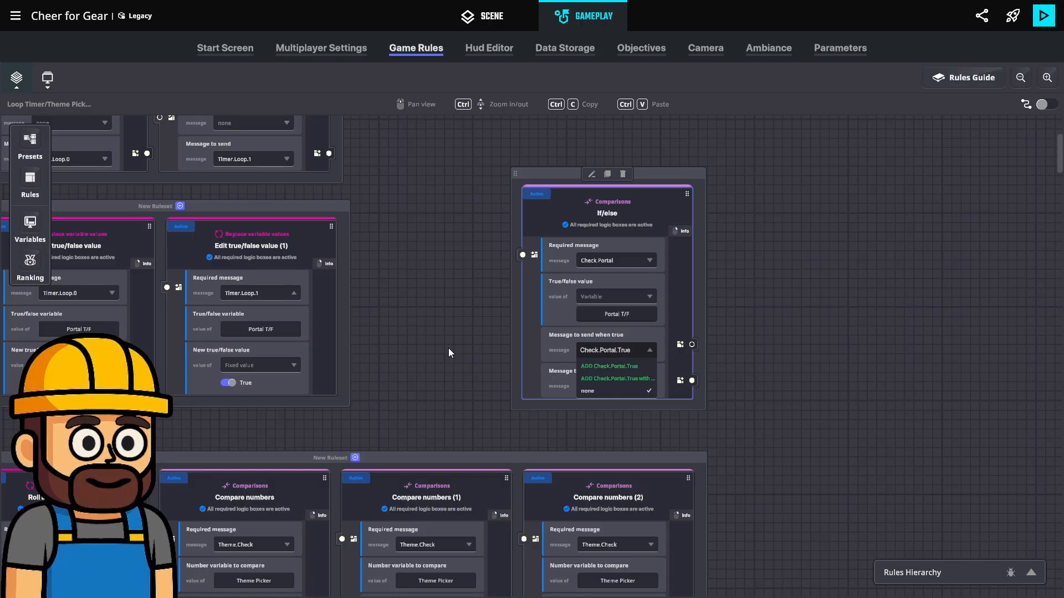
pyautogui.click(779, 183)
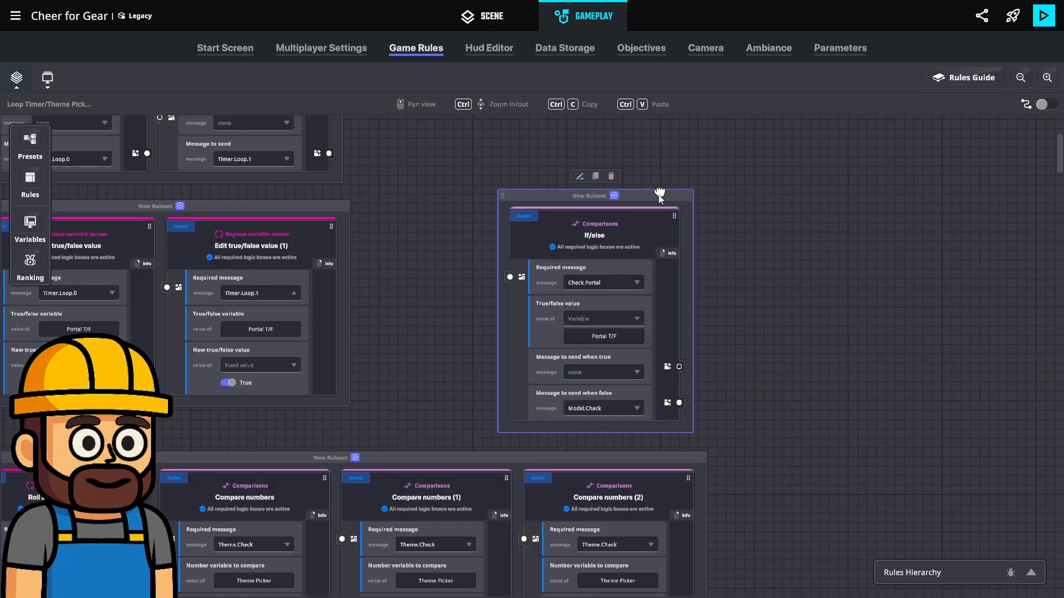
# Add a Banner game screen rule to the ruleset that holds the Check.Portal If/else rule
pyautogui.click(614, 195)
pyautogui.scroll(-3, 132, 302)
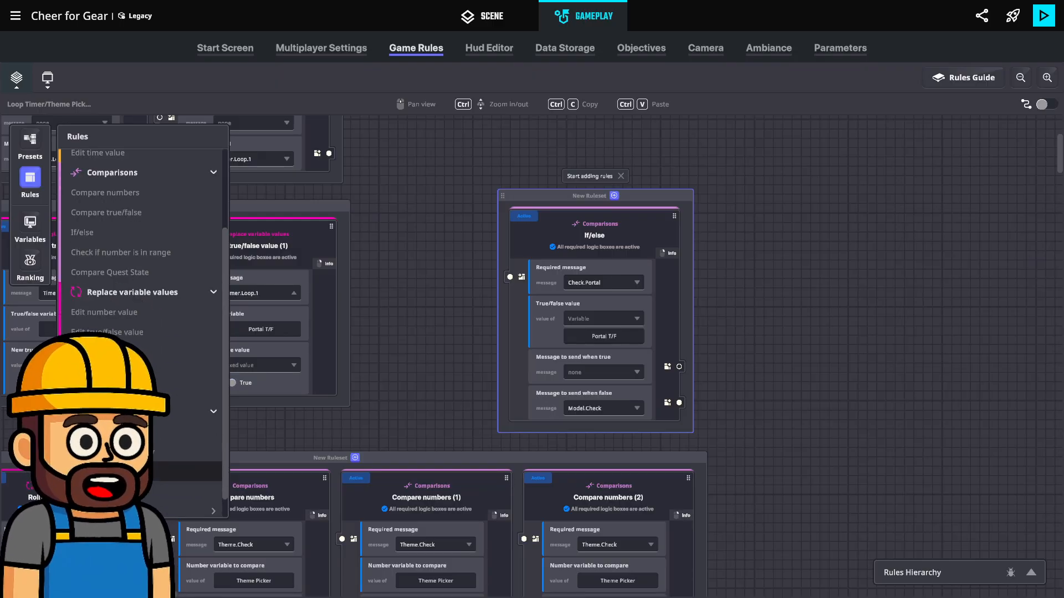
pyautogui.click(119, 472)
pyautogui.moveTo(951, 226); pyautogui.dragTo(707, 263, button='middle')
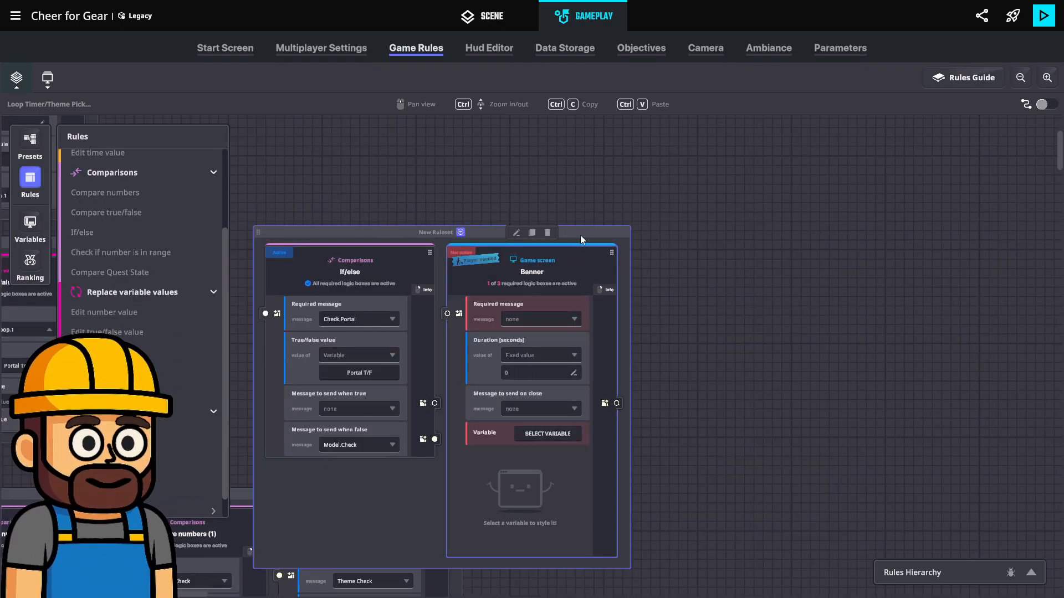
pyautogui.moveTo(580, 235); pyautogui.dragTo(607, 138)
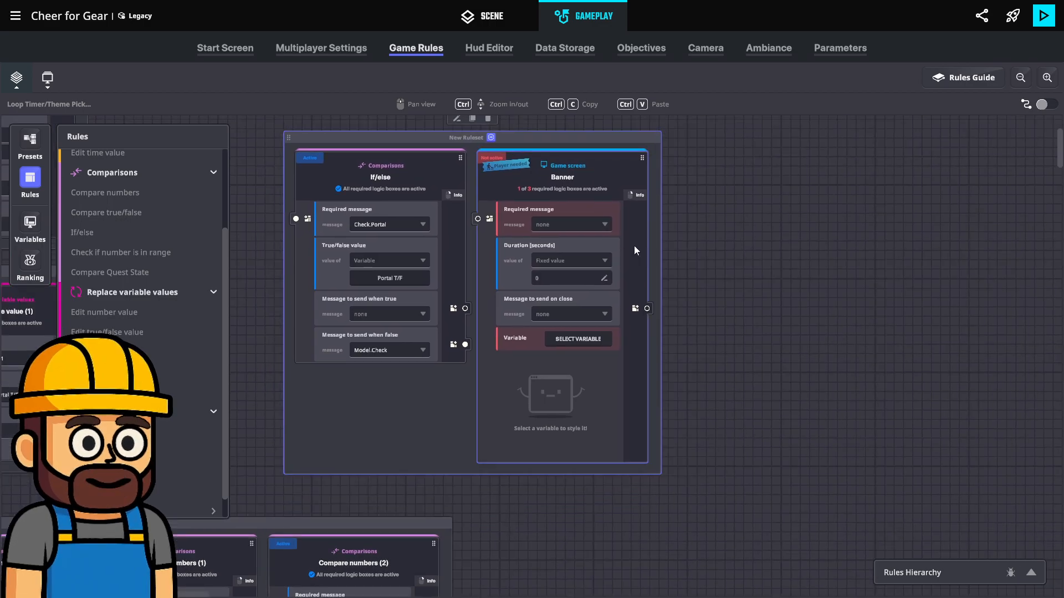
# Add Check.Portal.True as the If/else rule's message to send when true
pyautogui.click(583, 227)
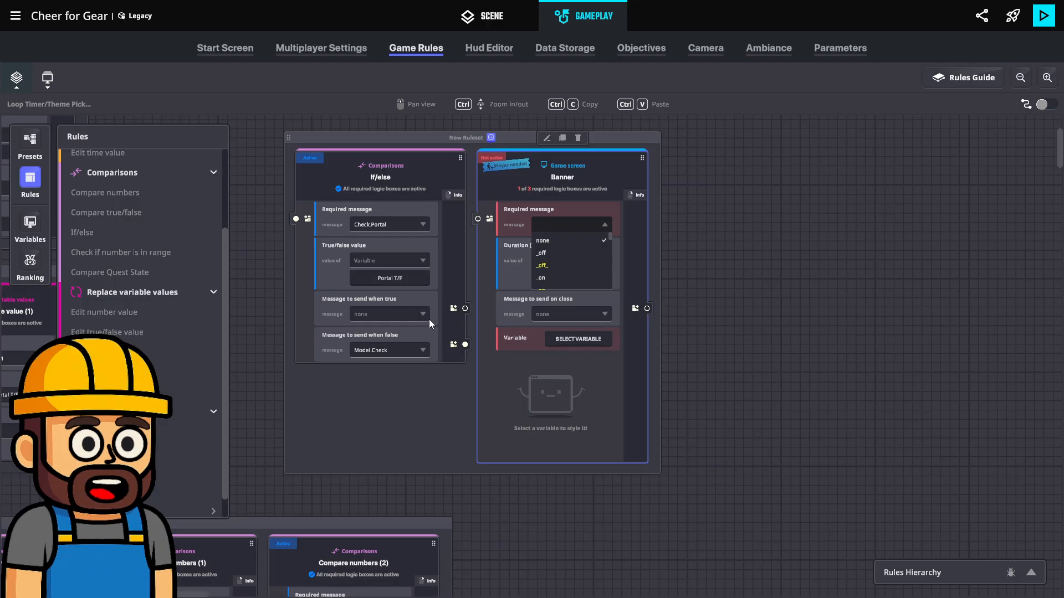
pyautogui.click(404, 315)
pyautogui.click(396, 311)
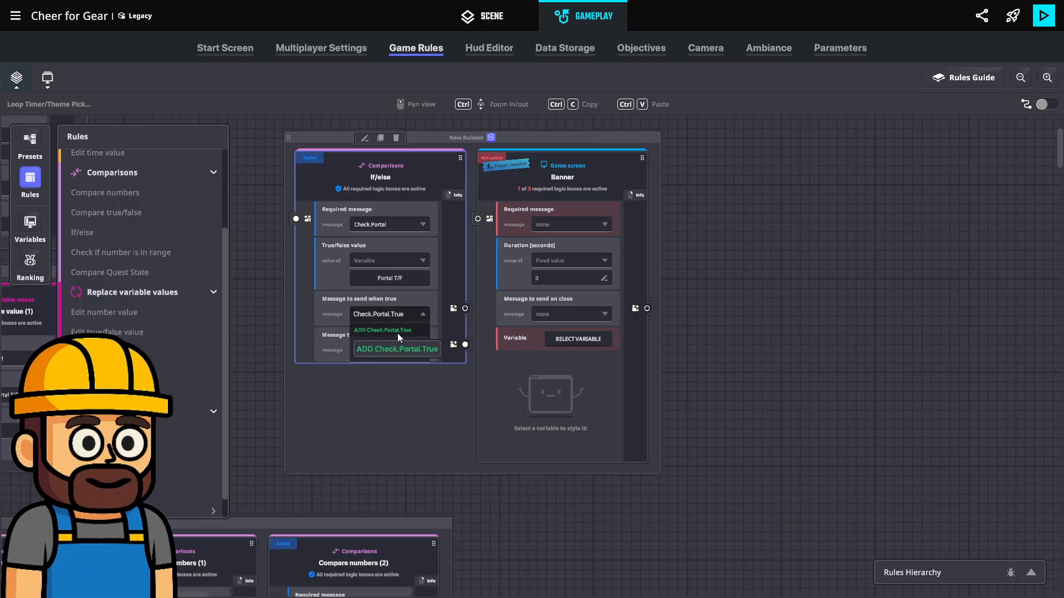
pyautogui.click(398, 334)
# Set the Banner rule's required message to Check.Portal.True and its fixed duration to 2 seconds
pyautogui.click(566, 223)
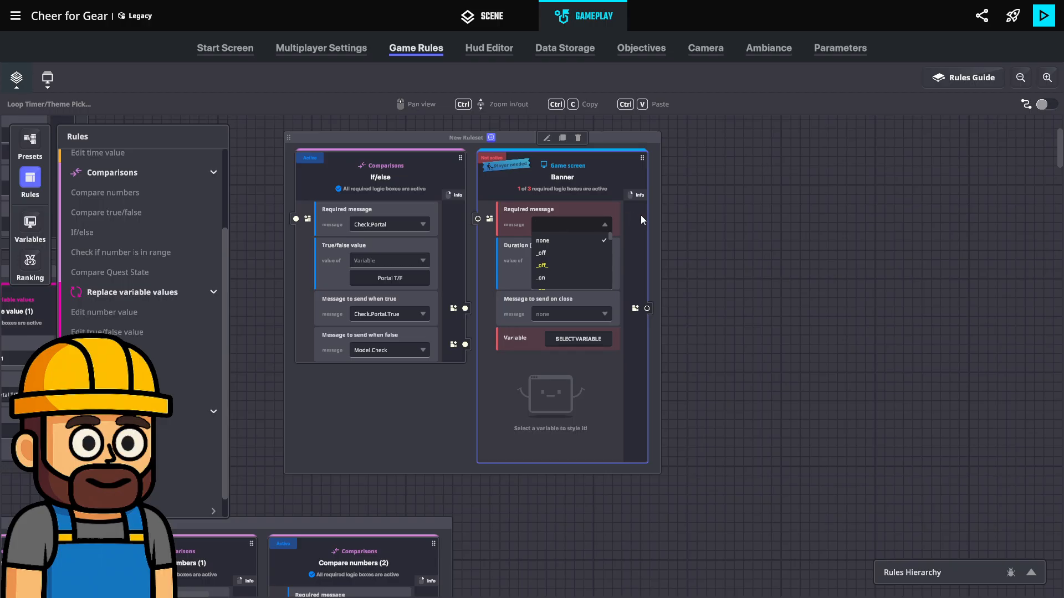
pyautogui.write('al.')
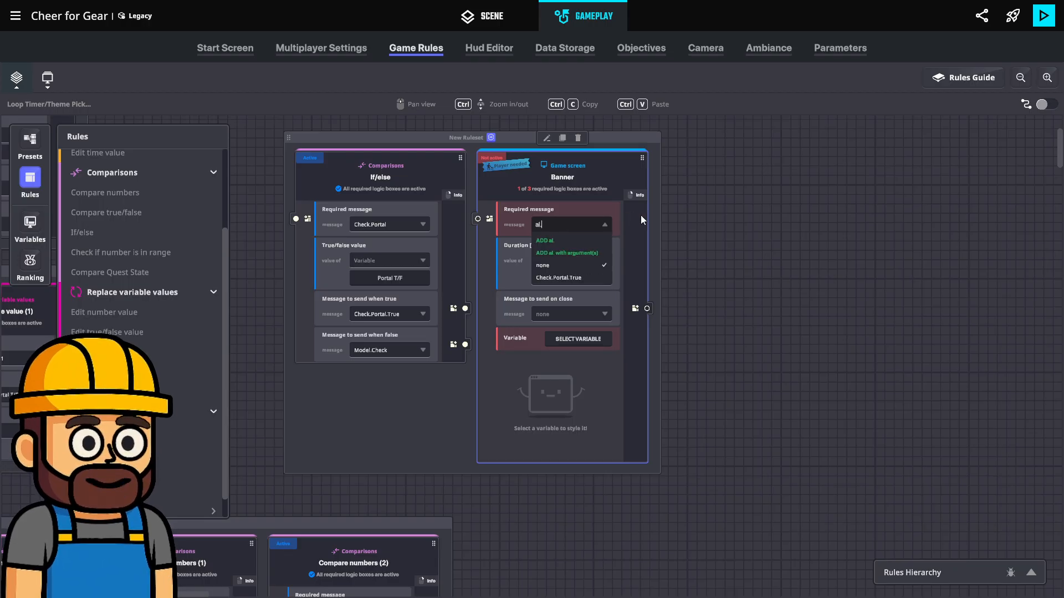
pyautogui.write('t')
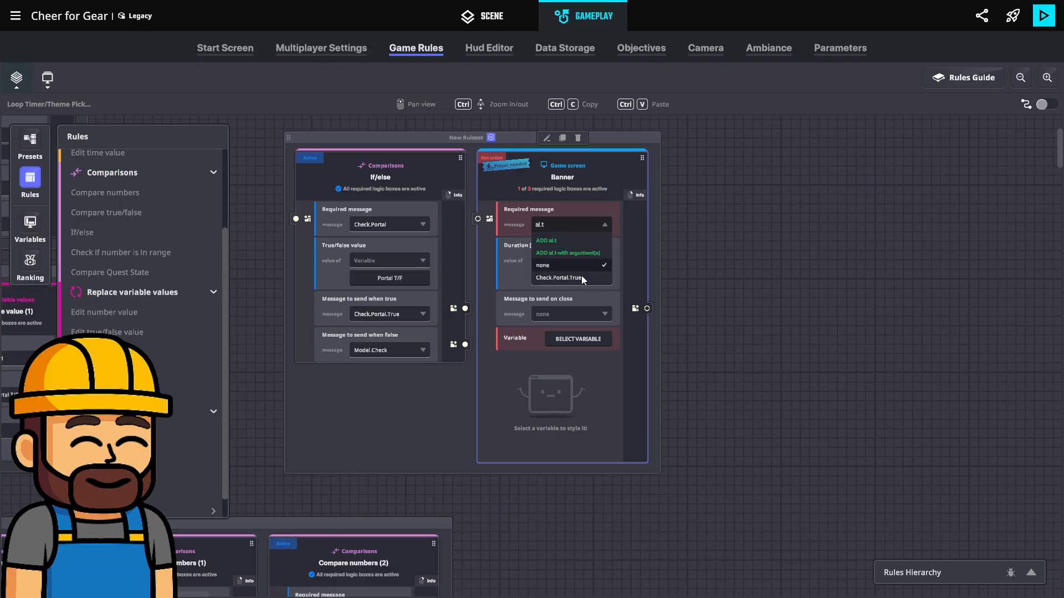
pyautogui.click(580, 280)
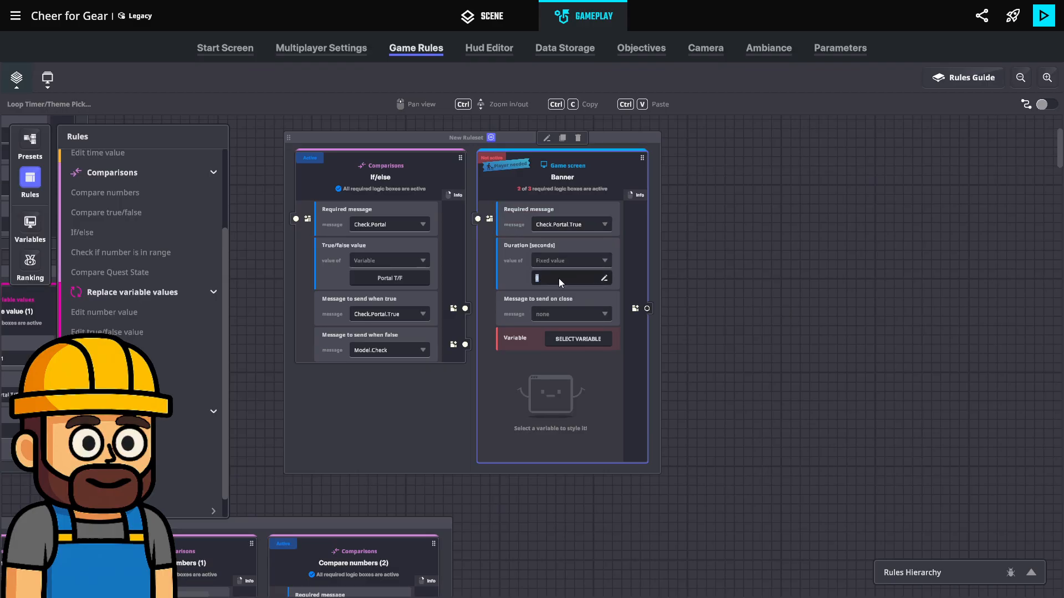
pyautogui.write('2')
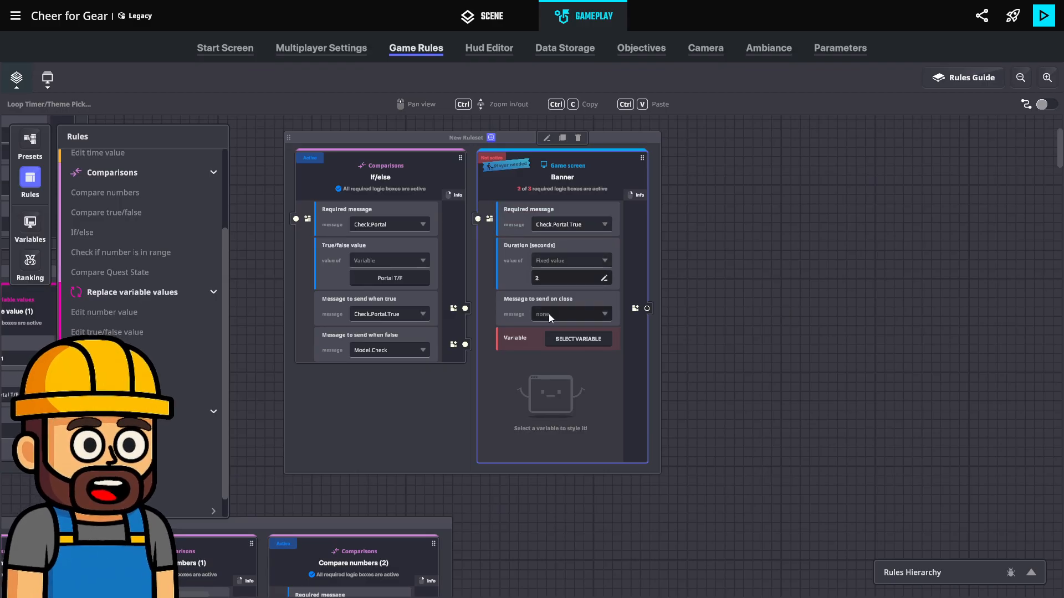
# Assign the Banner variable to the Banner rule
pyautogui.click(583, 339)
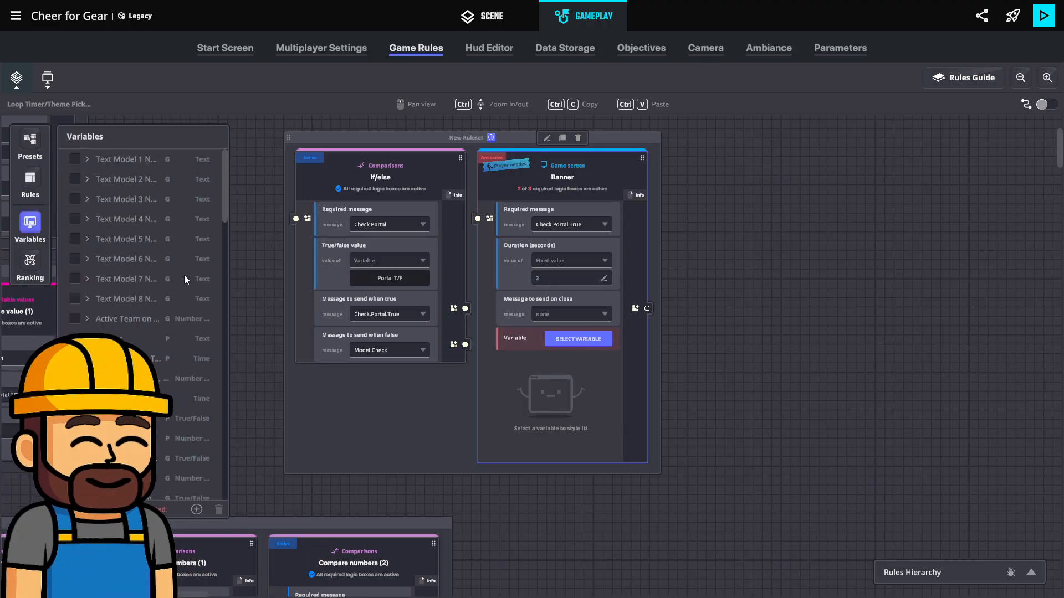
pyautogui.scroll(-5, 112, 311)
pyautogui.scroll(5, 122, 327)
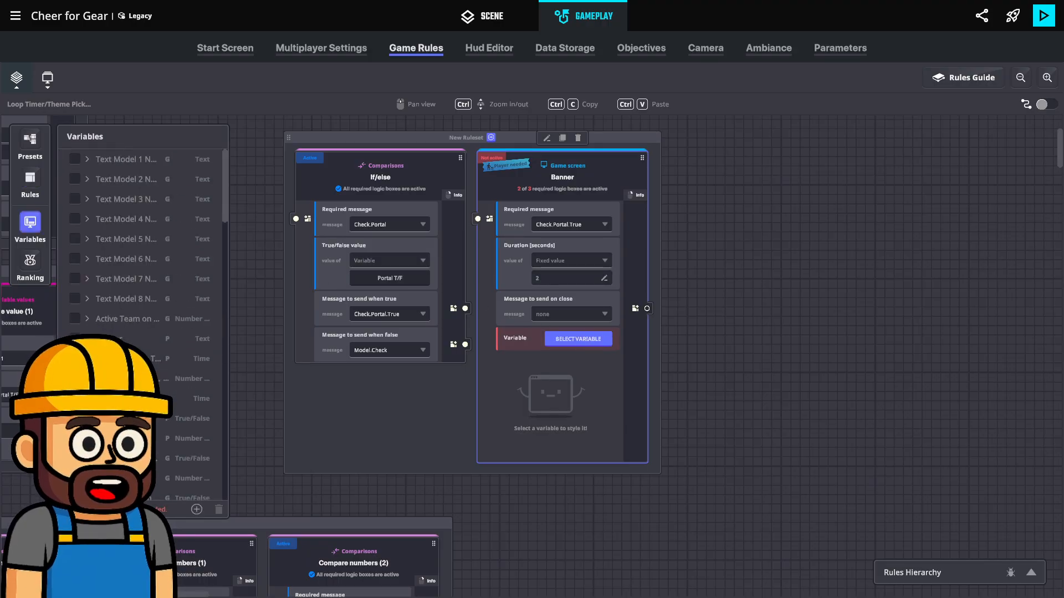
pyautogui.click(75, 339)
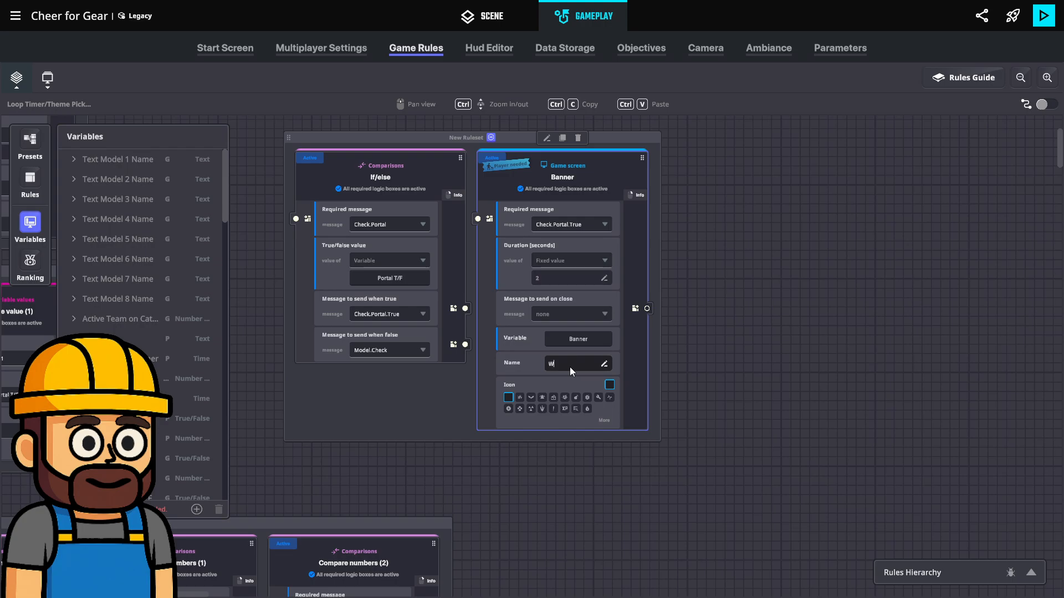
# Name the Banner rule's message "Wait for next Fashion Show" and close the variables list
pyautogui.write('for next')
pyautogui.write(' Fashion Show!')
pyautogui.click(723, 338)
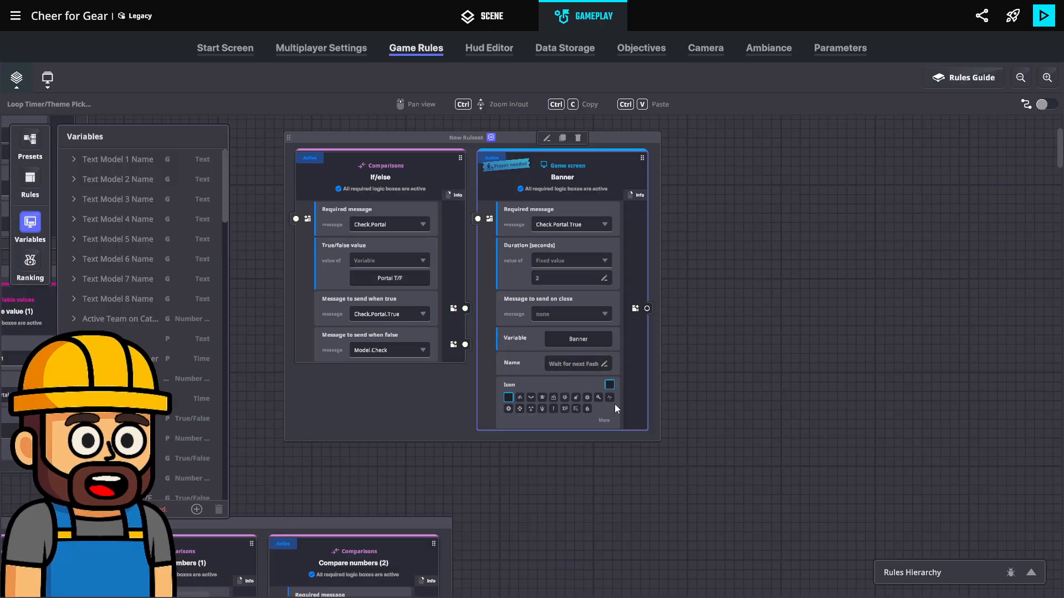
pyautogui.click(29, 224)
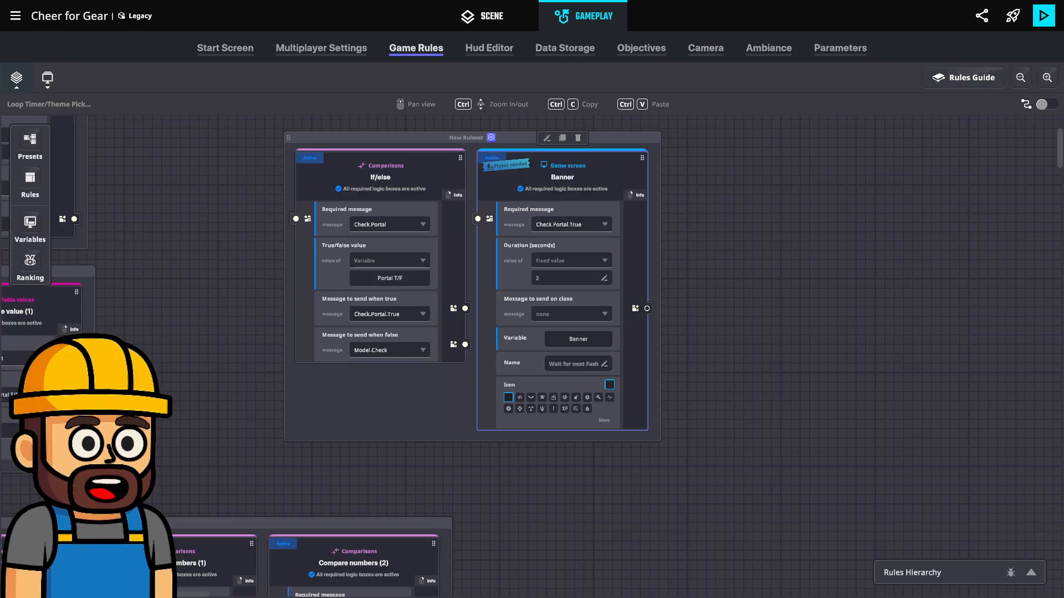
# Switch to the Array Checker board in the Logic Room group and close the board list
pyautogui.moveTo(226, 310); pyautogui.dragTo(284, 356, button='middle')
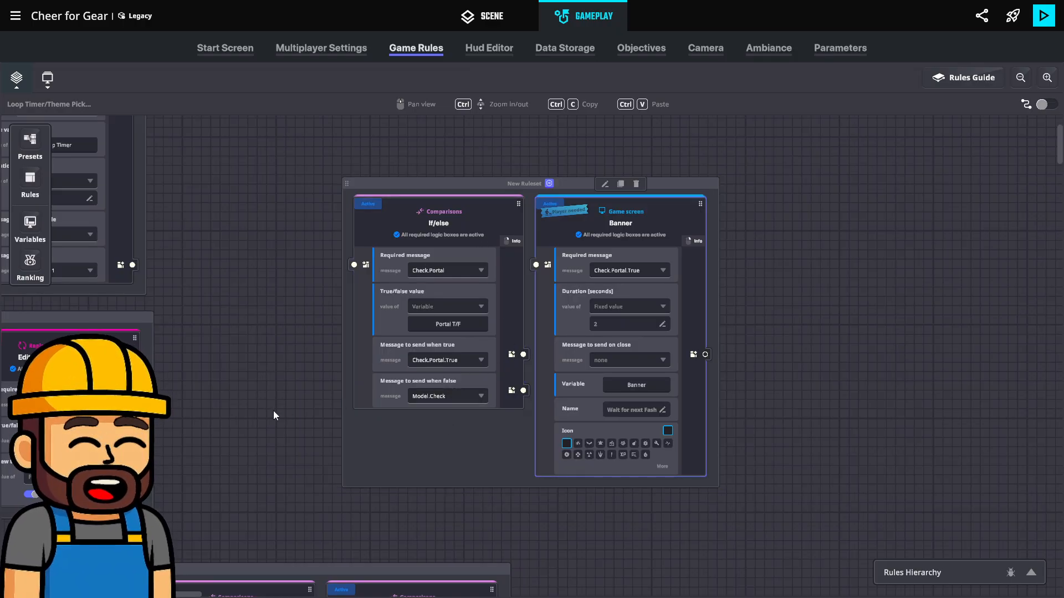
pyautogui.moveTo(299, 407); pyautogui.dragTo(500, 405)
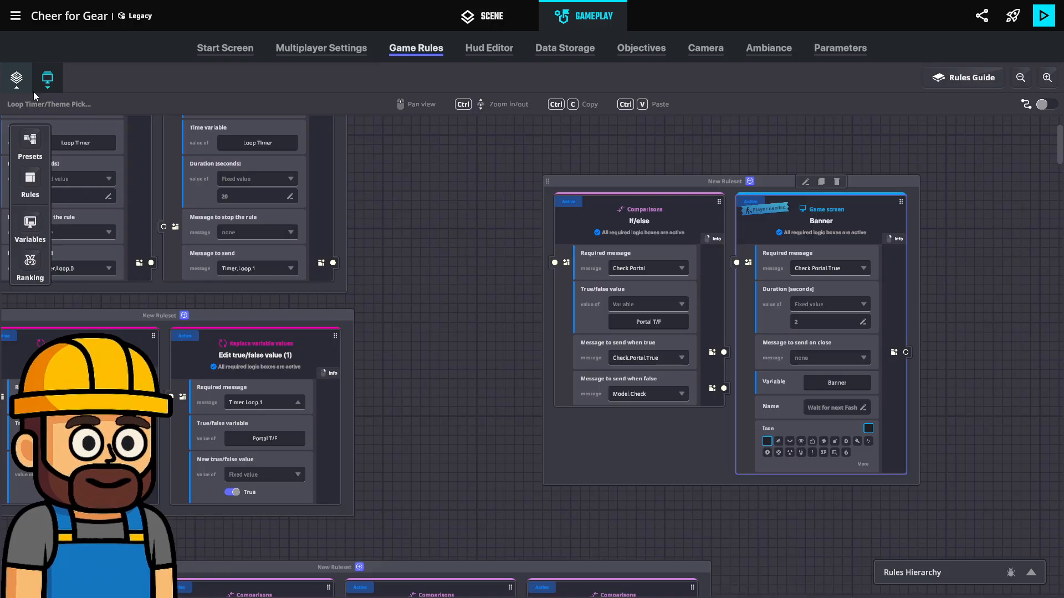
pyautogui.click(17, 78)
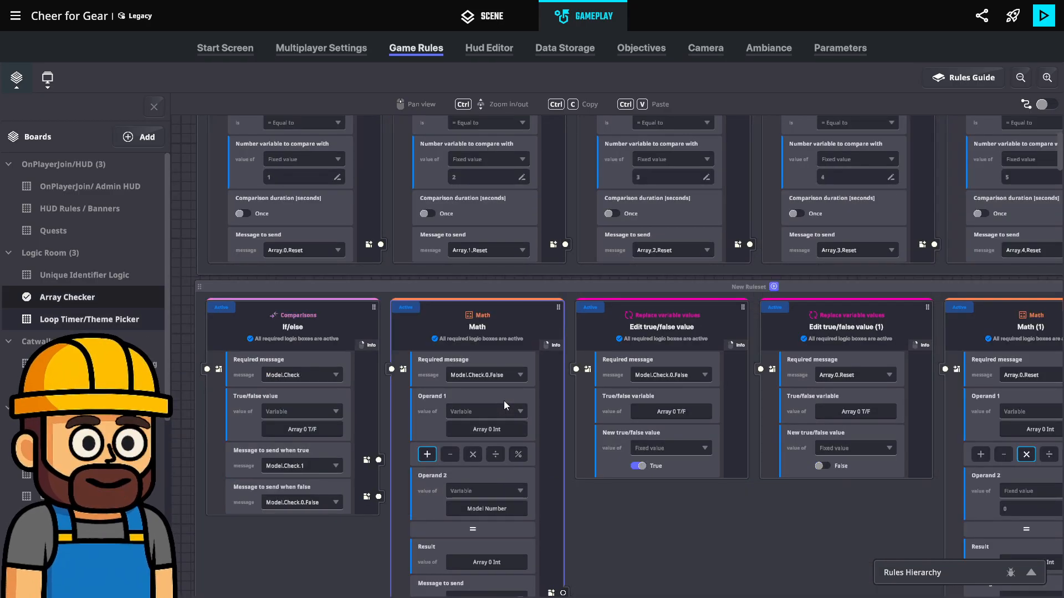
pyautogui.click(154, 107)
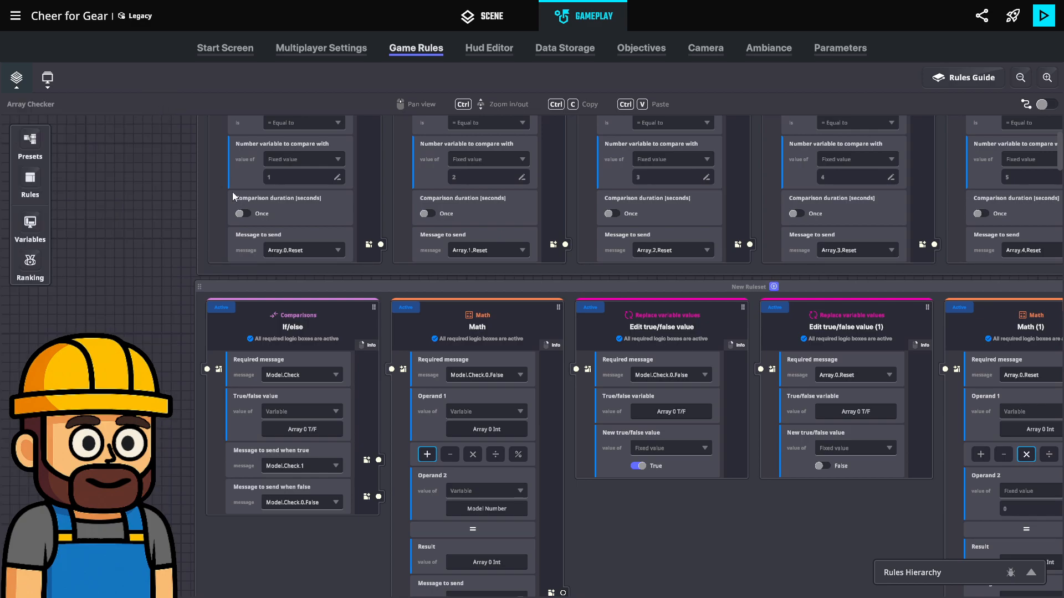
# Set the required message to none on Compare numbers, (1), (2) and (3) in the uppermost Array Checker ruleset
pyautogui.scroll(3, 287, 272)
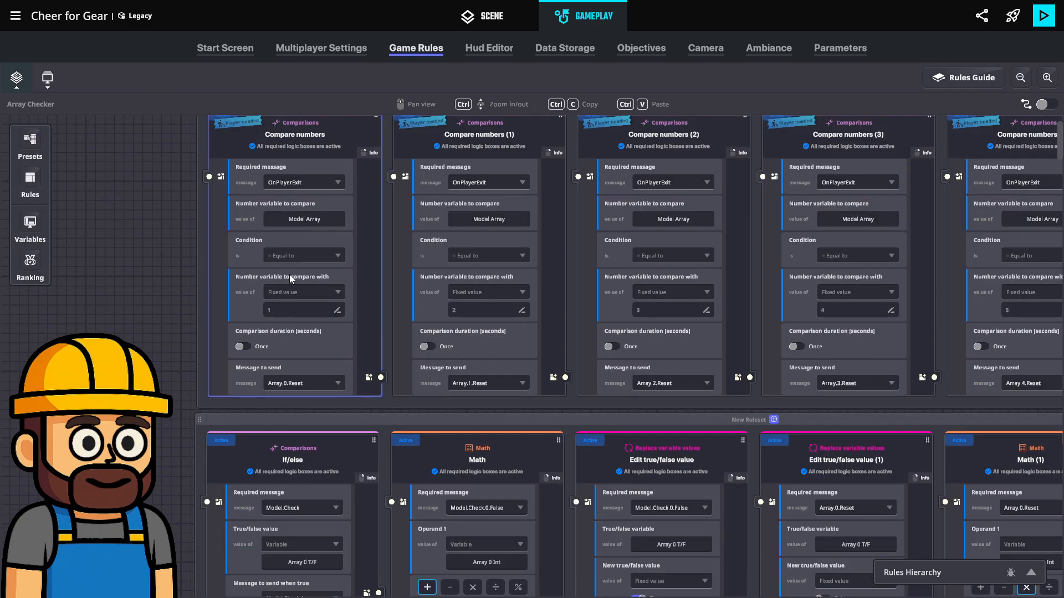
pyautogui.scroll(1, 289, 276)
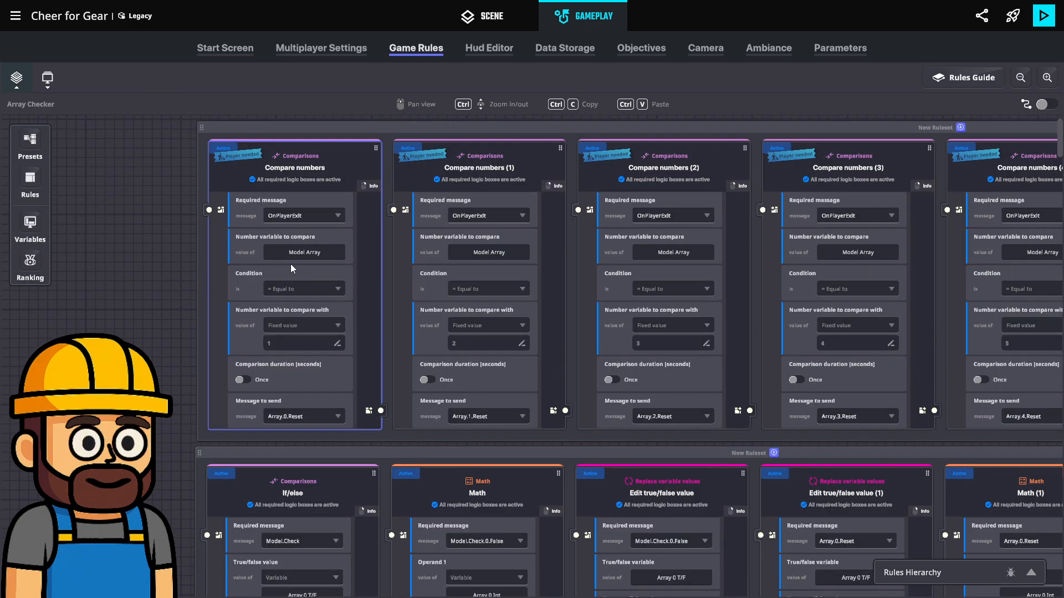
pyautogui.scroll(1, 290, 264)
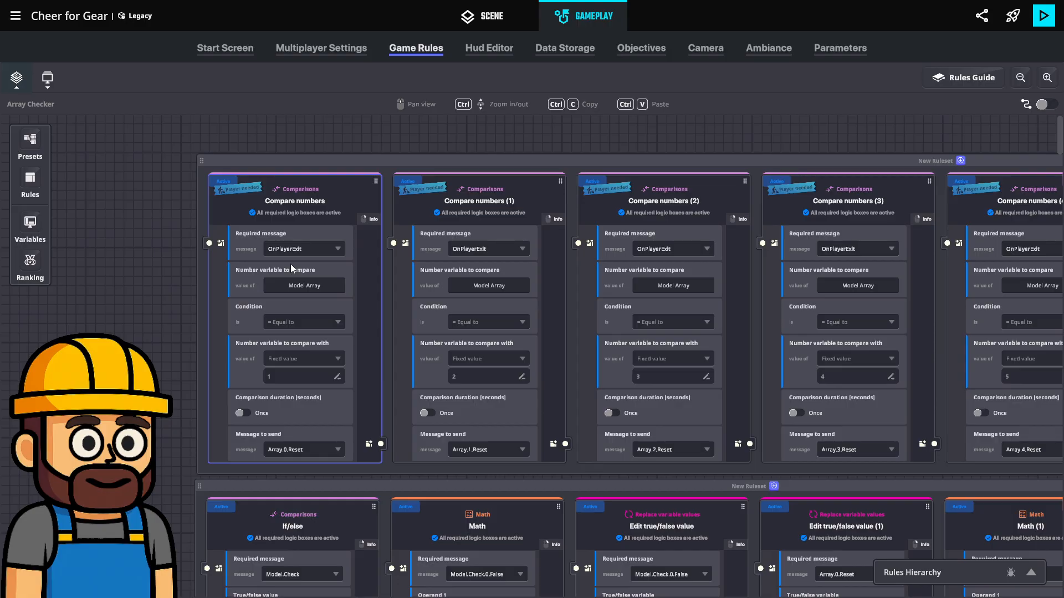
pyautogui.click(320, 247)
pyautogui.click(494, 247)
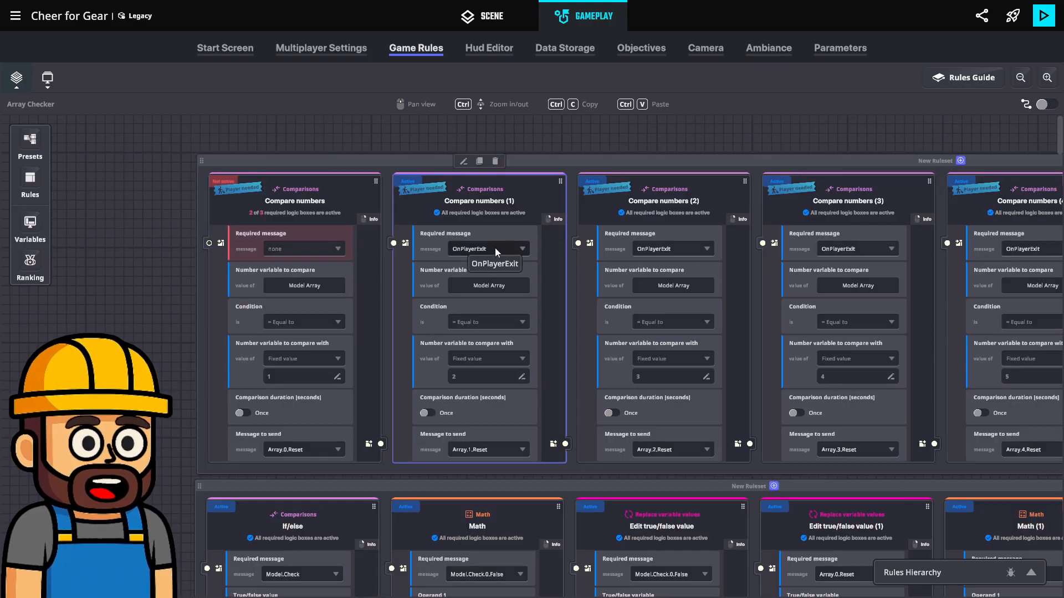
pyautogui.click(477, 266)
pyautogui.click(670, 248)
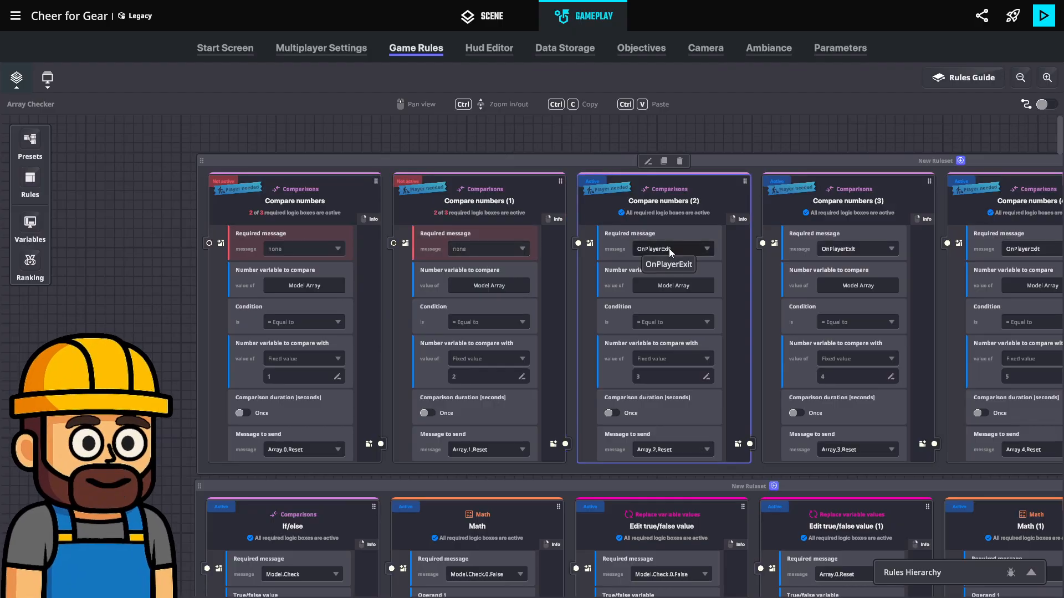
pyautogui.click(654, 267)
pyautogui.click(829, 253)
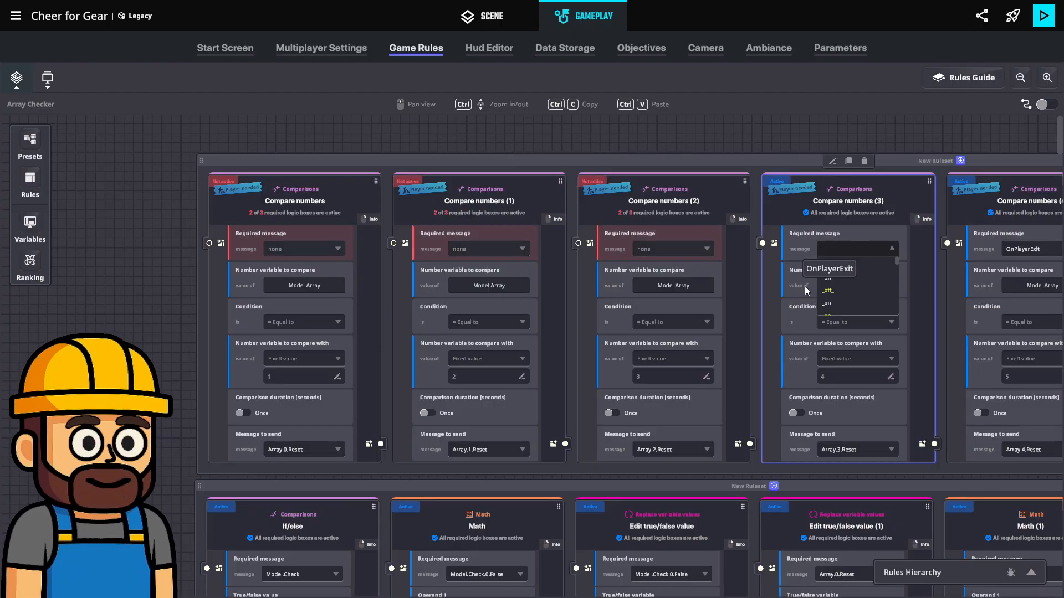
pyautogui.click(846, 264)
# Set the required message to none on Compare numbers (4) and (5) in the uppermost ruleset
pyautogui.moveTo(775, 296); pyautogui.dragTo(591, 321, button='middle')
pyautogui.click(853, 257)
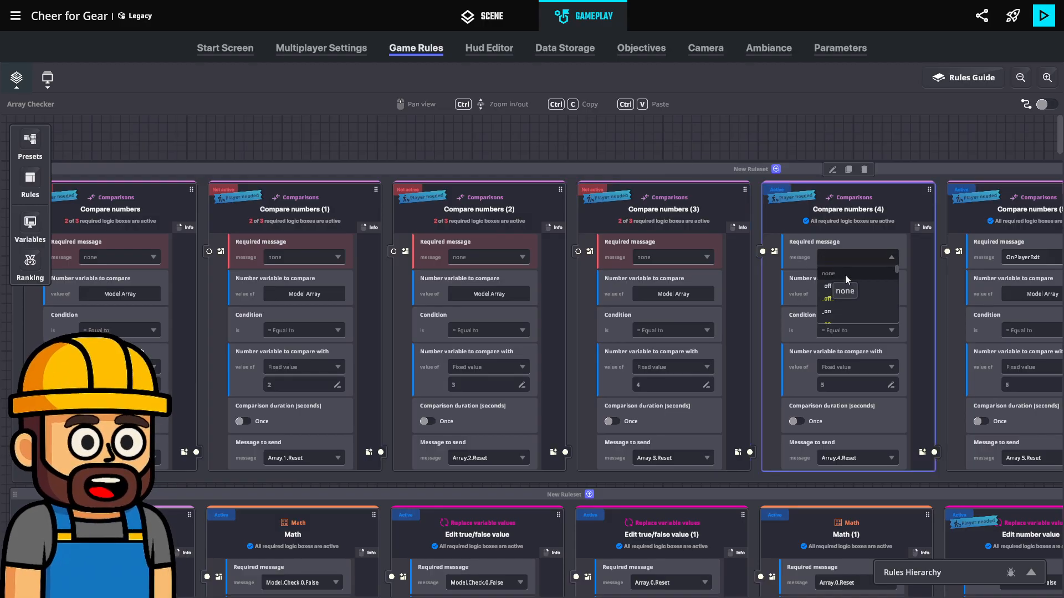
pyautogui.click(846, 275)
pyautogui.moveTo(851, 295); pyautogui.dragTo(733, 321, button='middle')
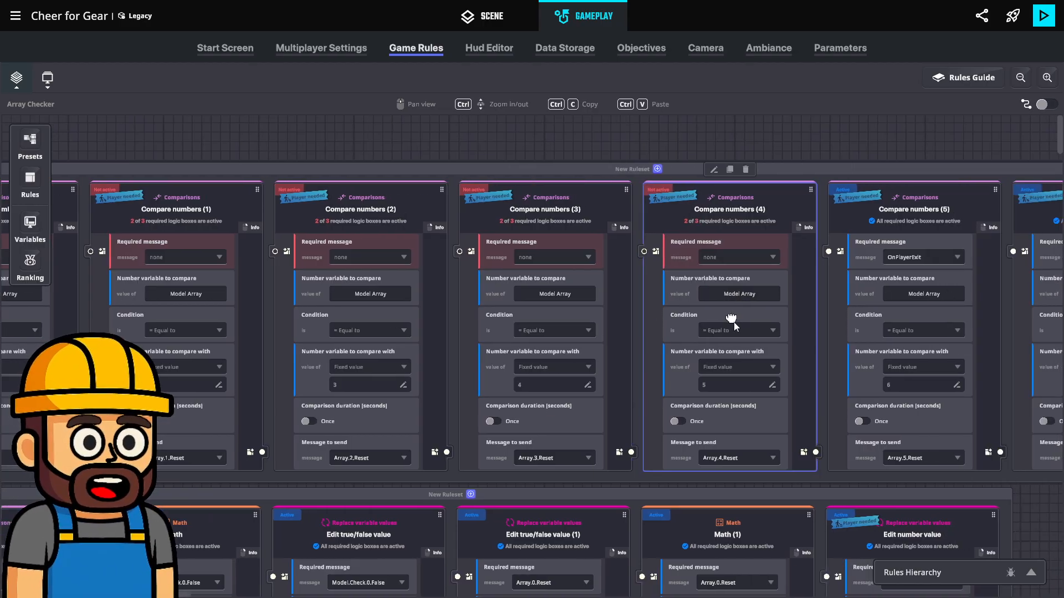
pyautogui.click(917, 256)
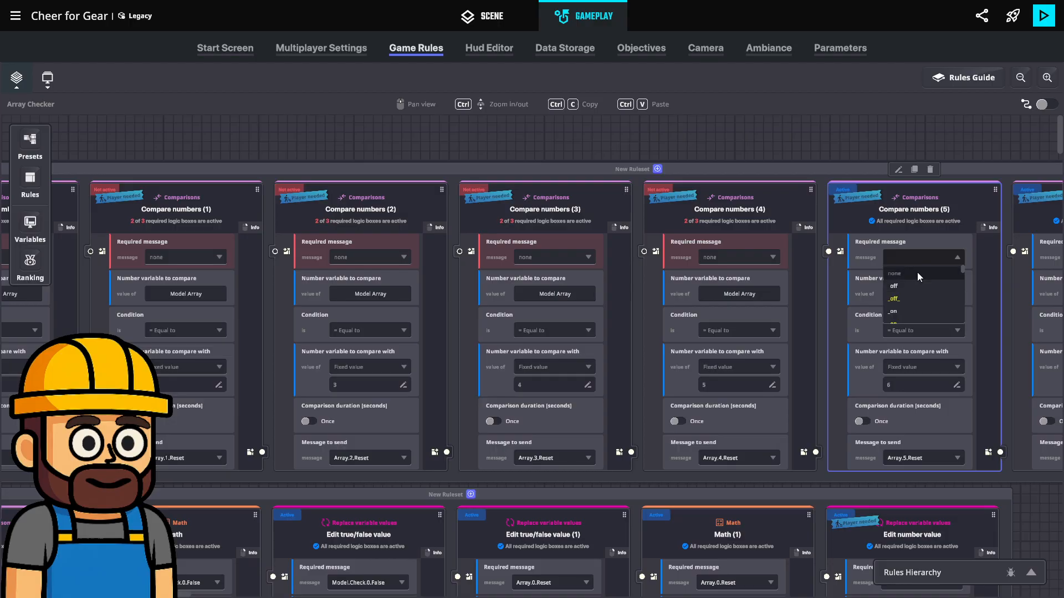
pyautogui.click(916, 273)
# Set the required message to none on Compare numbers (6) and (7) in the same ruleset
pyautogui.moveTo(856, 313); pyautogui.dragTo(671, 334, button='middle')
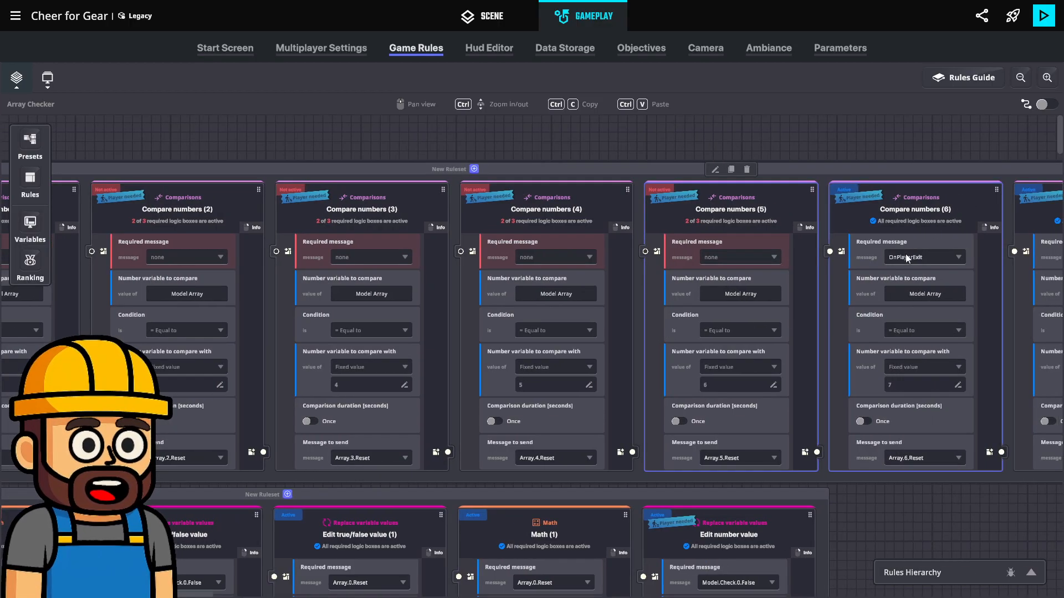
pyautogui.click(903, 255)
pyautogui.click(916, 274)
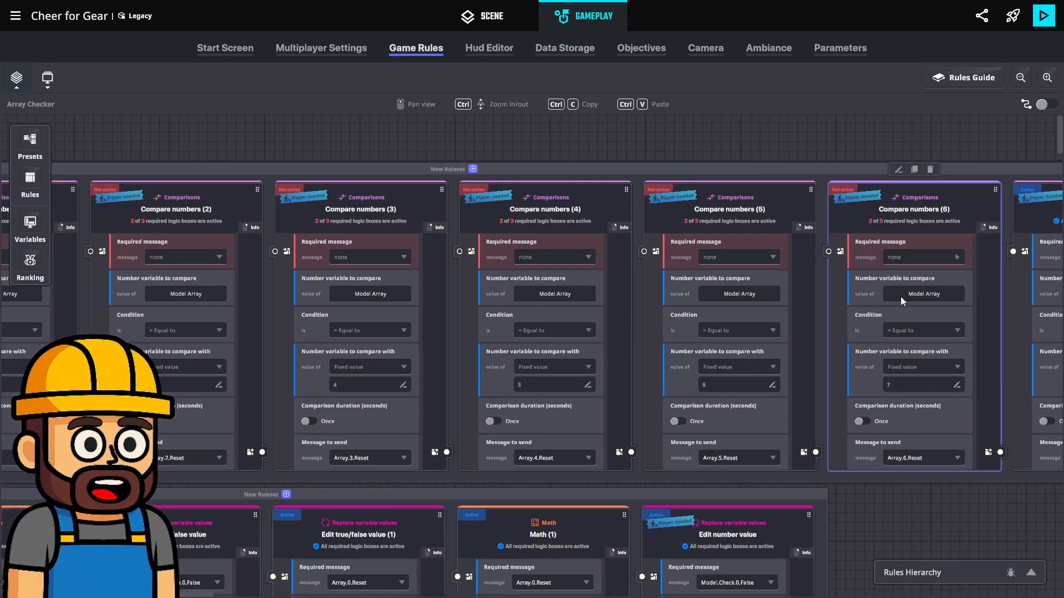
pyautogui.moveTo(885, 305); pyautogui.dragTo(764, 312, button='middle')
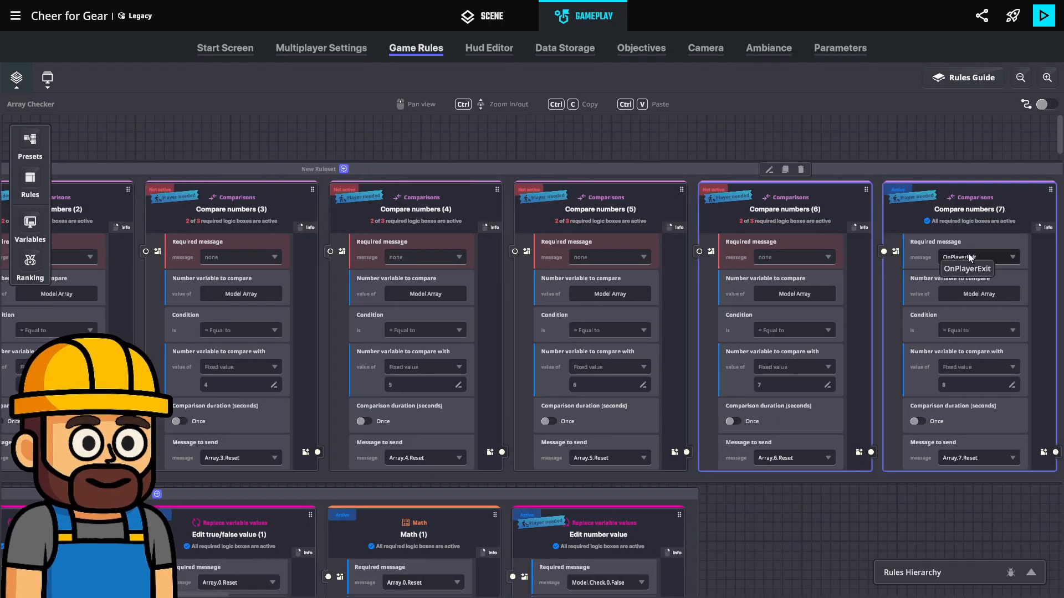
pyautogui.click(969, 254)
pyautogui.click(972, 273)
# Review the message chain of the If/else rules triggered by Model.Check and Model.Check.1 in the rulesets below
pyautogui.moveTo(942, 322); pyautogui.dragTo(908, 233, button='middle')
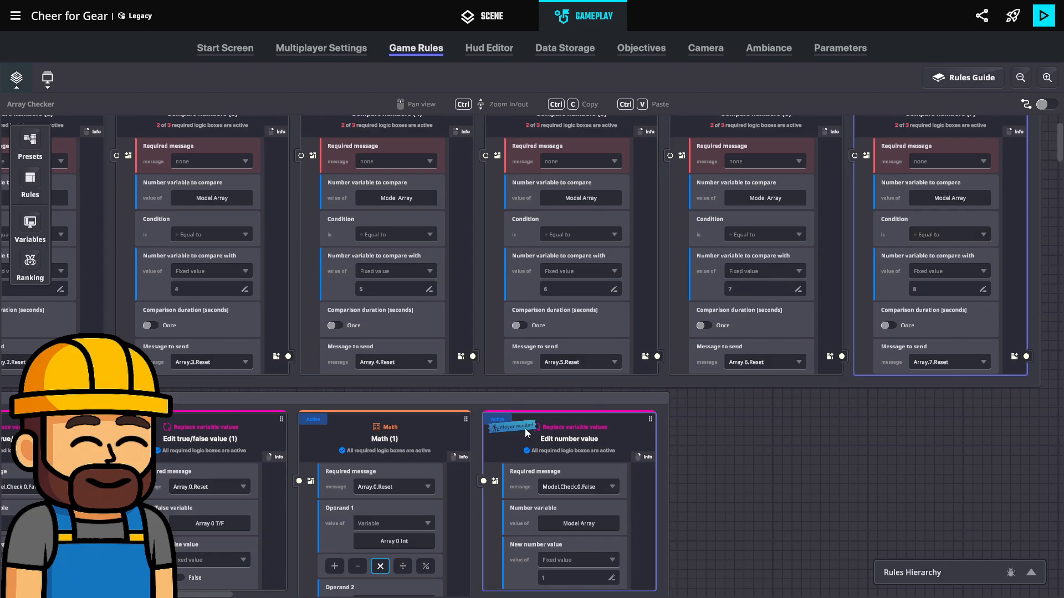
pyautogui.moveTo(521, 434); pyautogui.dragTo(914, 306, button='middle')
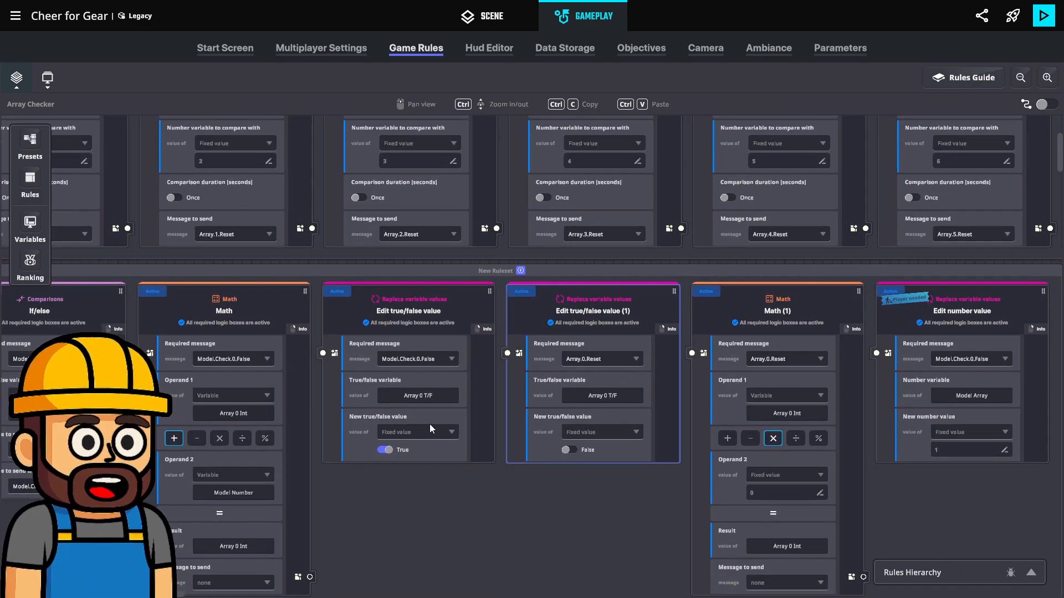
pyautogui.moveTo(437, 416); pyautogui.dragTo(676, 315, button='middle')
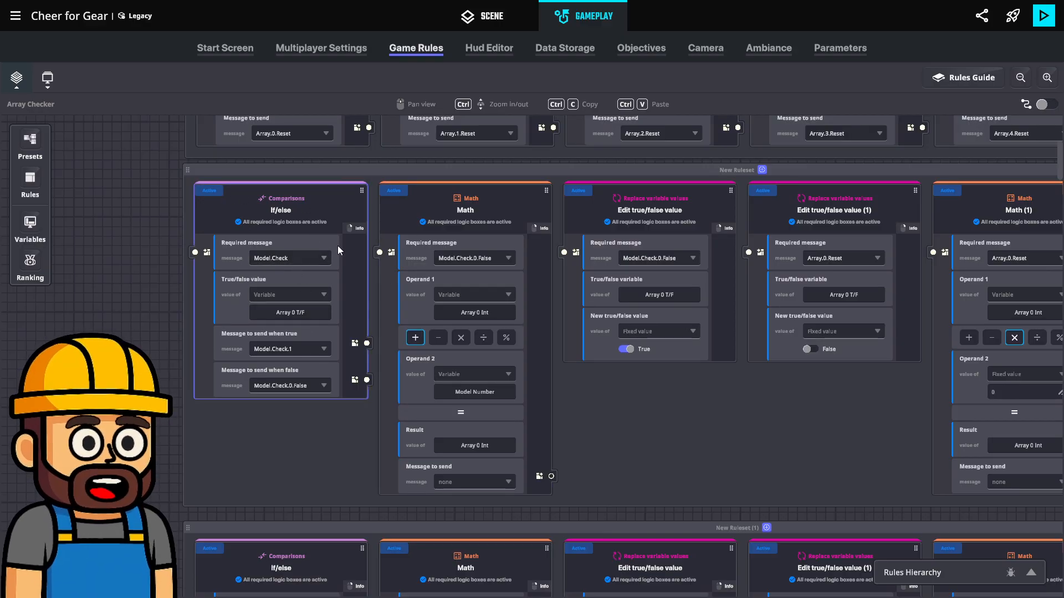
pyautogui.scroll(-5, 316, 446)
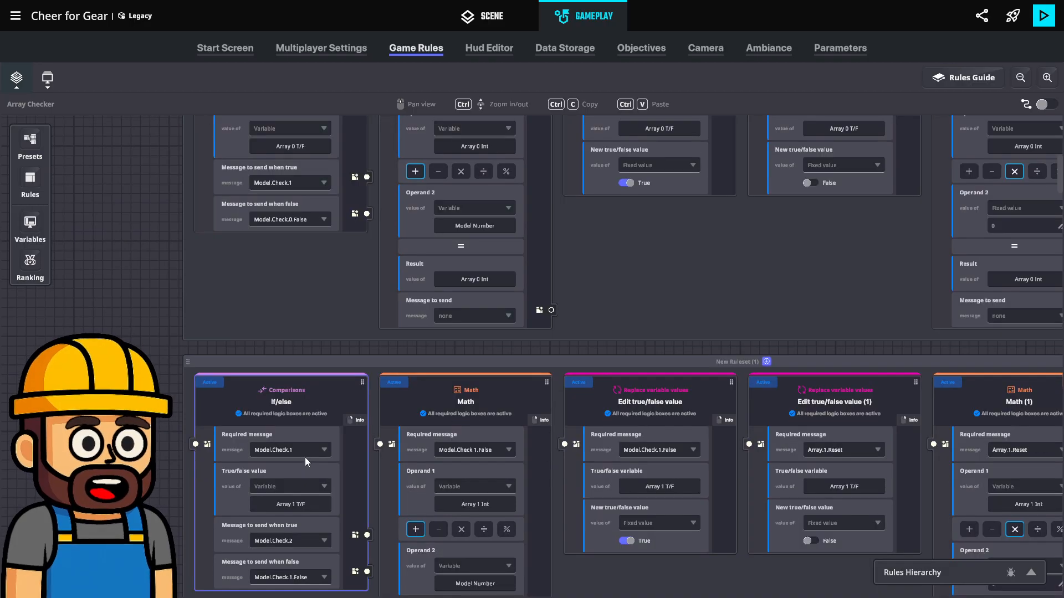
pyautogui.scroll(-2, 305, 457)
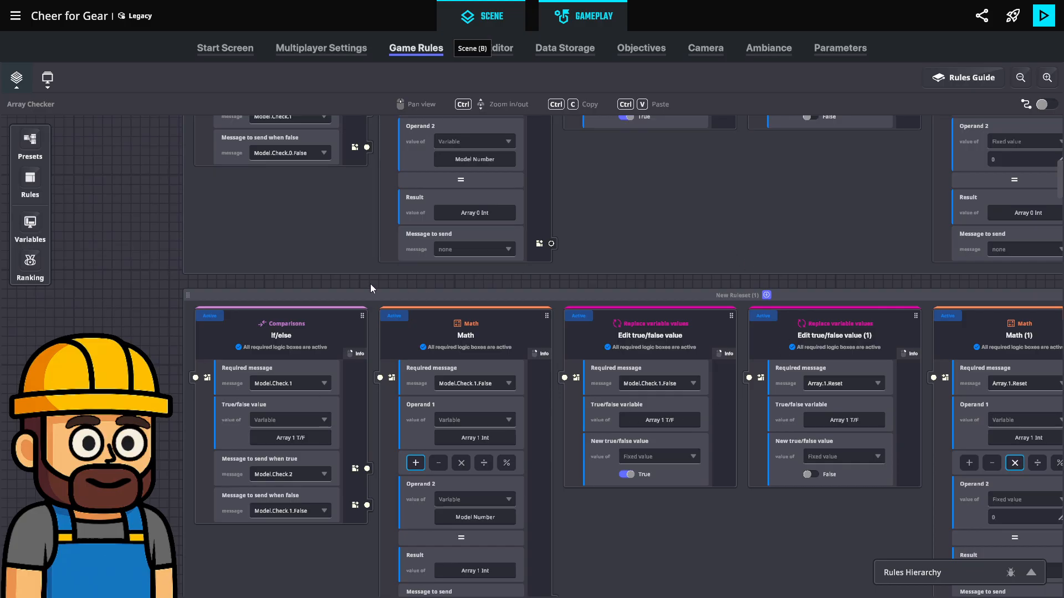
# Switch to the scene and move Spawning Point Booth Judge 2 out in front of the middle judge chair, to about Z 64.27
pyautogui.press('b')
pyautogui.press('s')
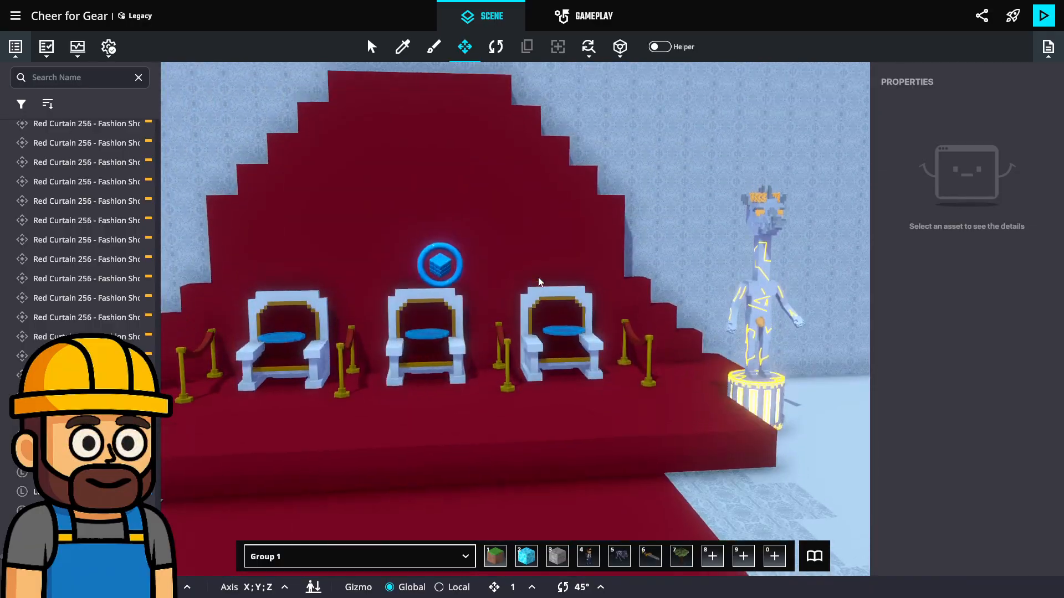
pyautogui.press('w')
pyautogui.moveTo(407, 360); pyautogui.dragTo(538, 411, button='right')
pyautogui.click(538, 410)
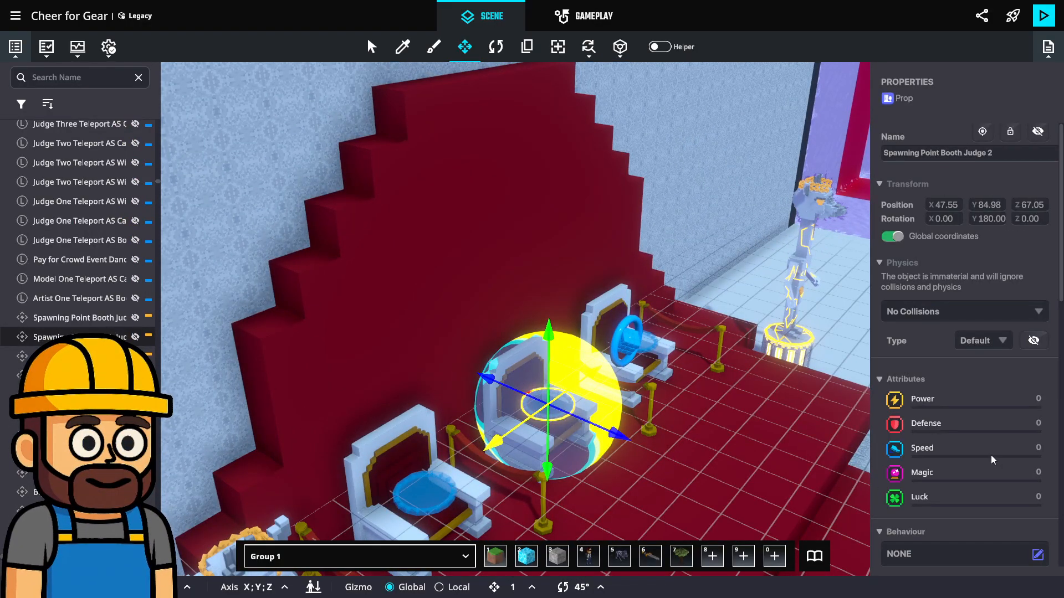
pyautogui.scroll(-10, 978, 456)
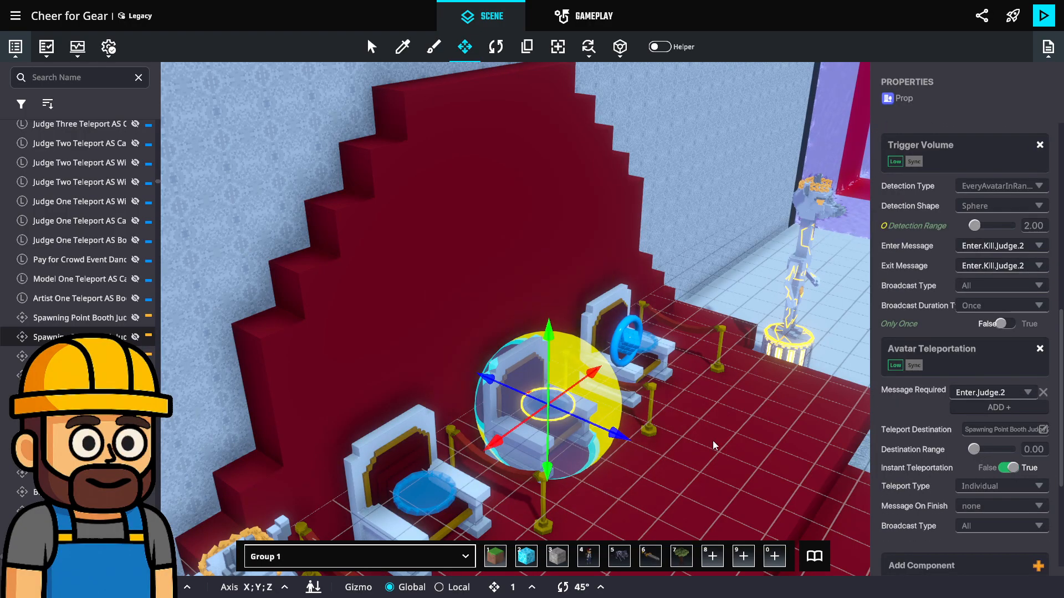
pyautogui.moveTo(674, 430)
pyautogui.mouseDown(button='right')
pyautogui.moveTo(663, 470)
pyautogui.moveTo(677, 443)
pyautogui.mouseUp(button='right')
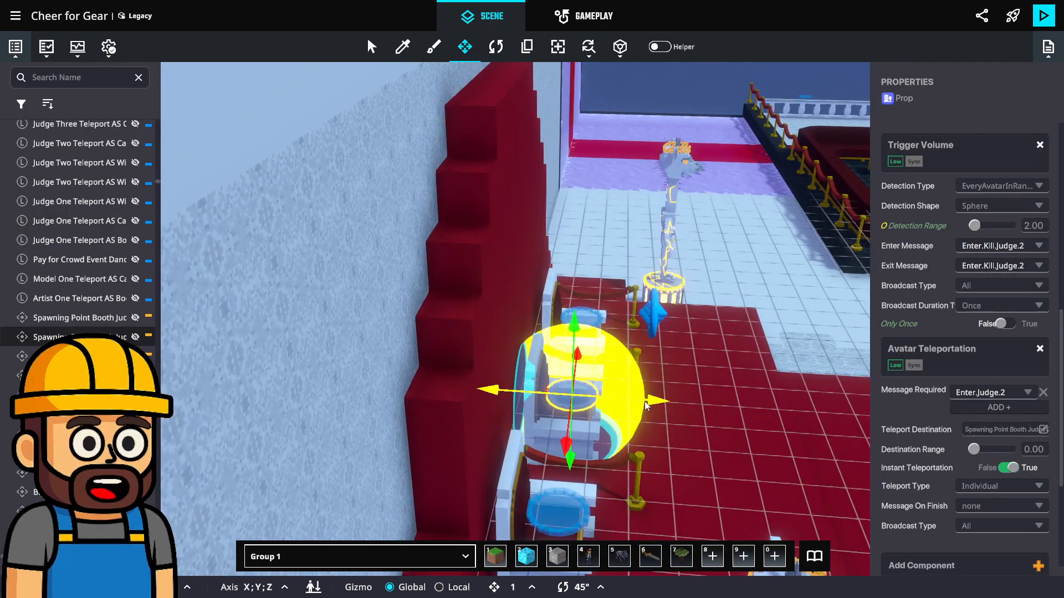
pyautogui.moveTo(647, 409); pyautogui.dragTo(749, 418)
pyautogui.moveTo(749, 418); pyautogui.dragTo(603, 410, button='right')
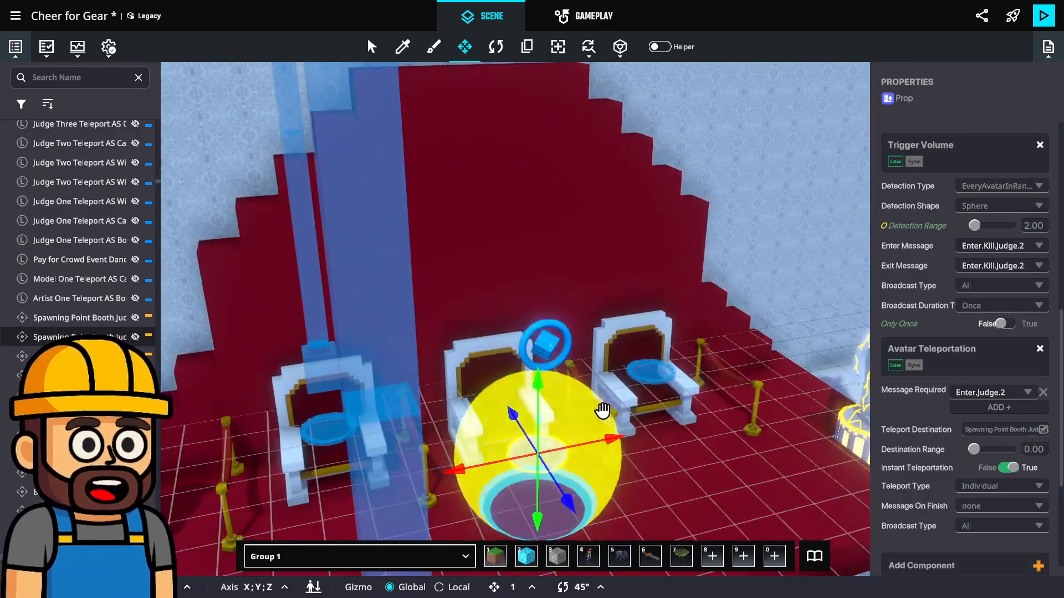
# Set both the enter and exit messages of the Judge 2 spawning point's Trigger Volume to none
pyautogui.scroll(5, 341, 448)
pyautogui.click(342, 447)
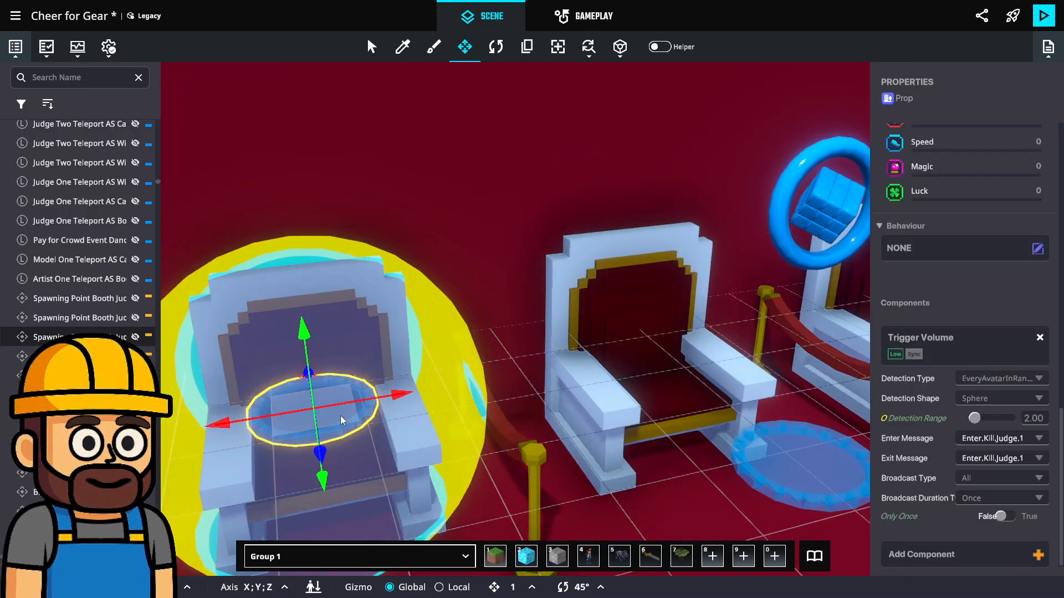
pyautogui.moveTo(632, 369); pyautogui.dragTo(596, 369, button='middle')
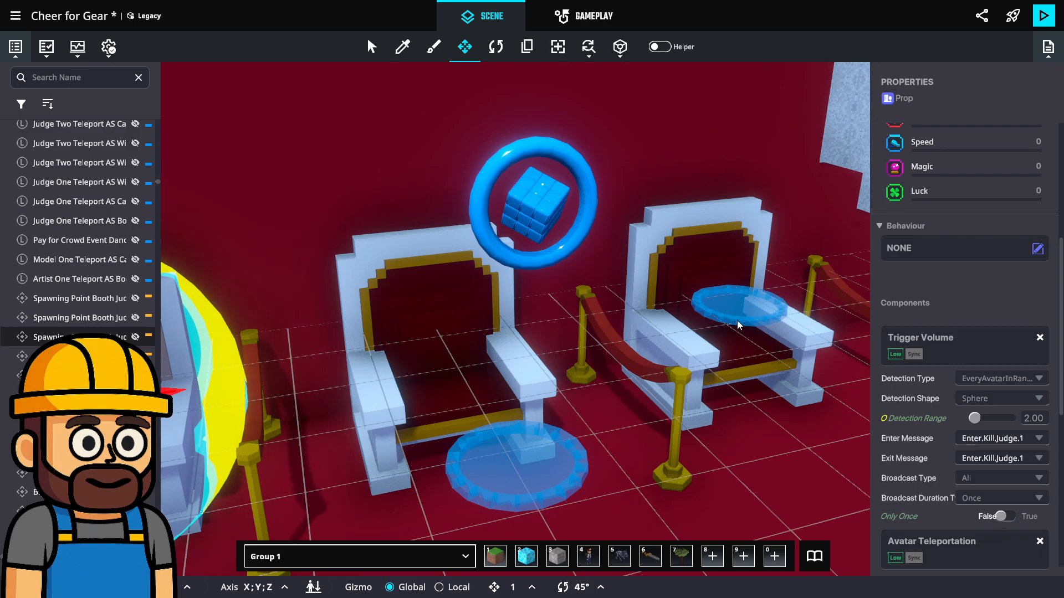
pyautogui.click(518, 463)
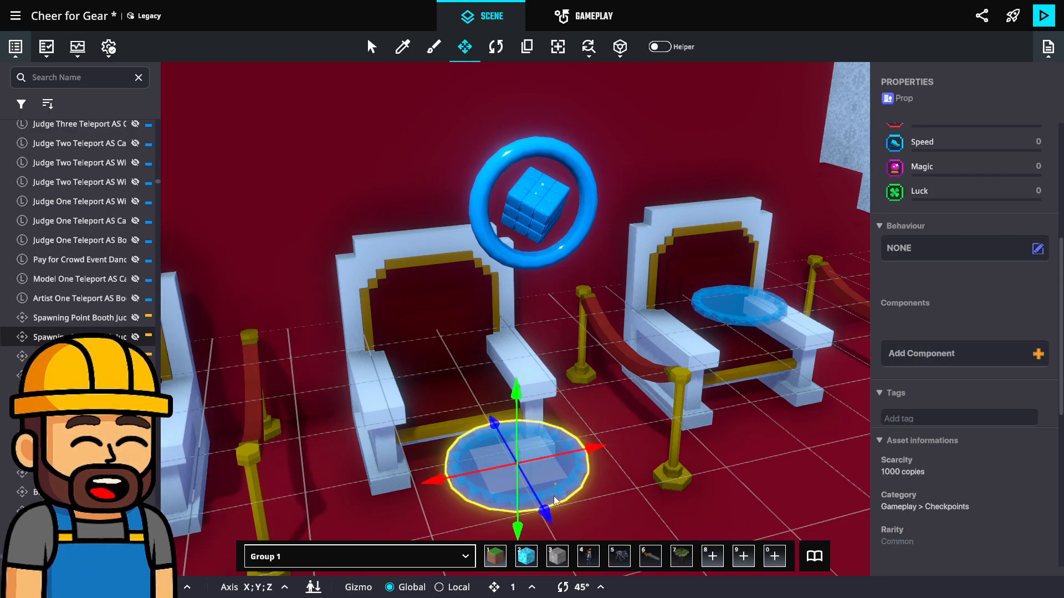
pyautogui.click(1040, 442)
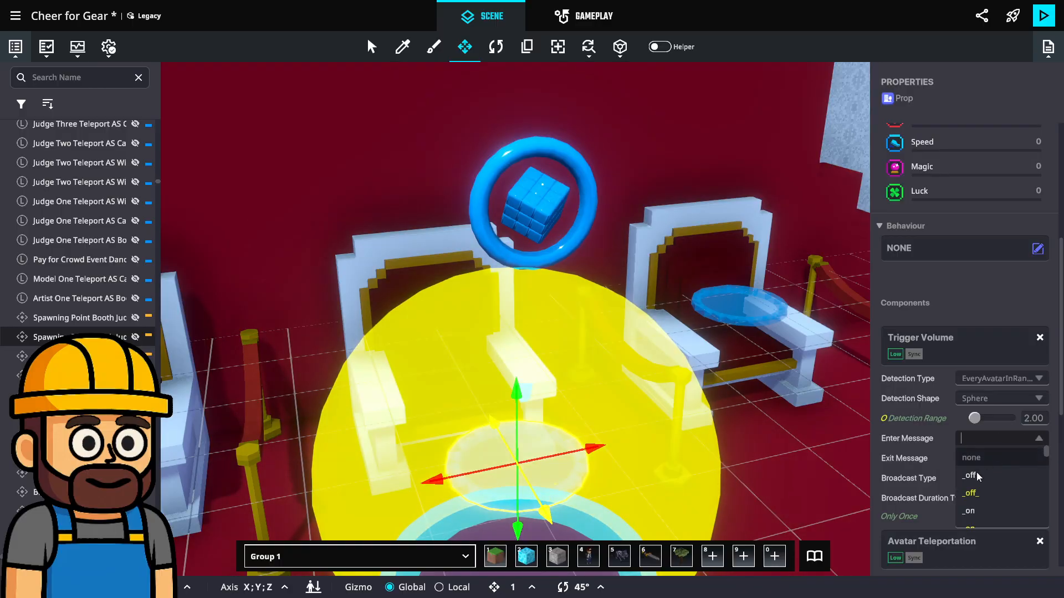
pyautogui.click(984, 462)
pyautogui.click(1039, 458)
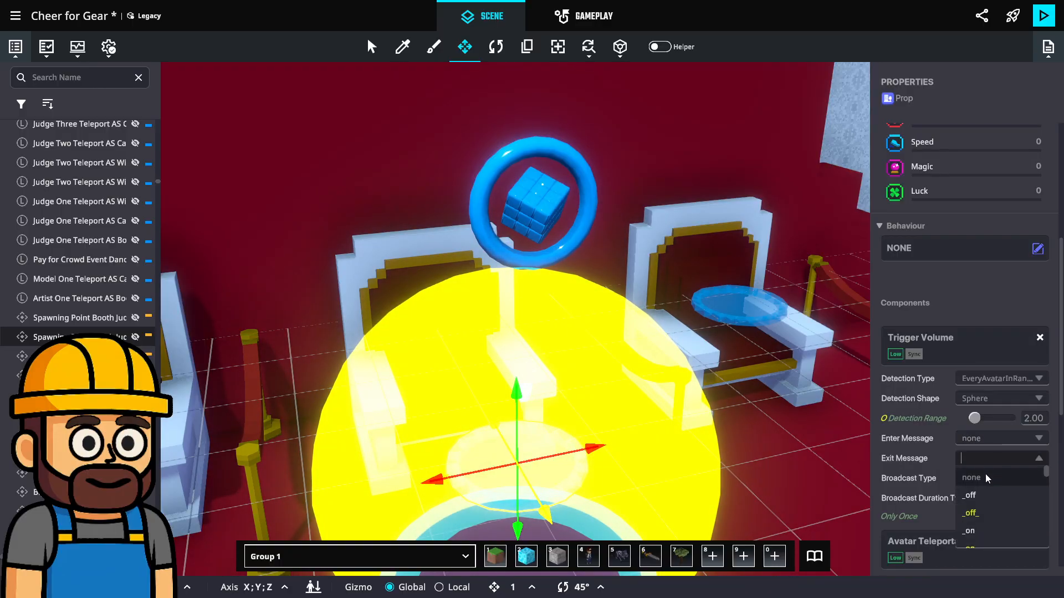
pyautogui.click(975, 478)
# Delete the Judge 3 spawning point from the far judge chair
pyautogui.scroll(-3, 559, 422)
pyautogui.moveTo(559, 423); pyautogui.dragTo(677, 419, button='right')
pyautogui.click(467, 441)
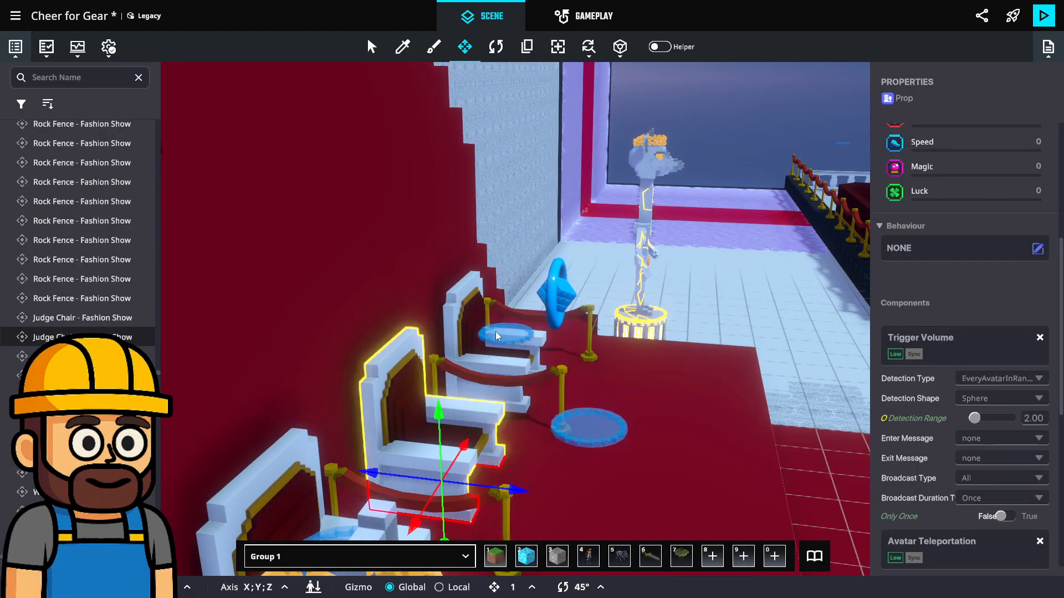
pyautogui.scroll(5, 482, 356)
pyautogui.click(492, 328)
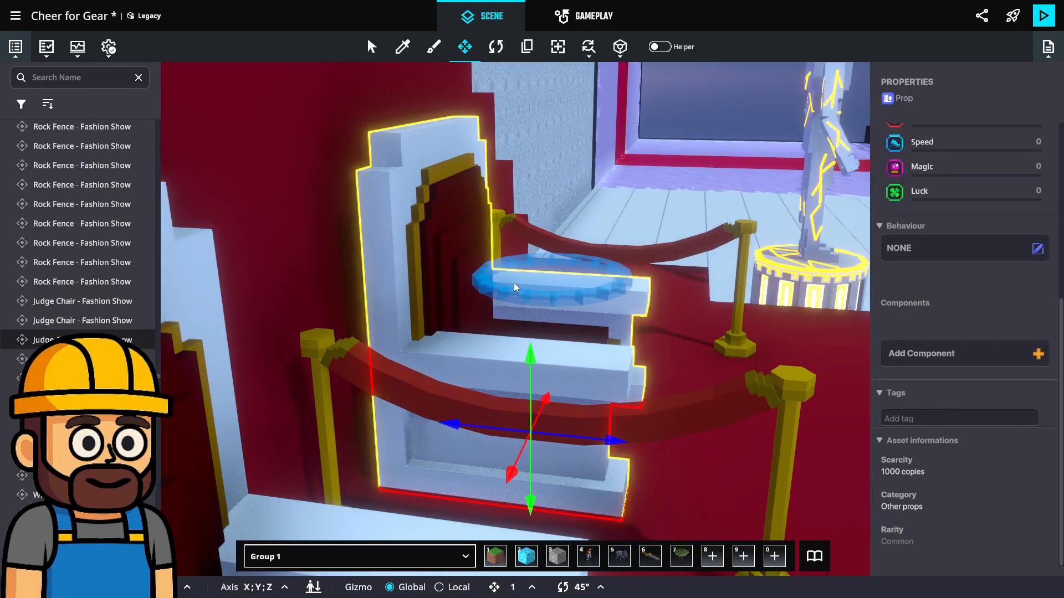
pyautogui.scroll(4, 581, 271)
pyautogui.click(583, 271)
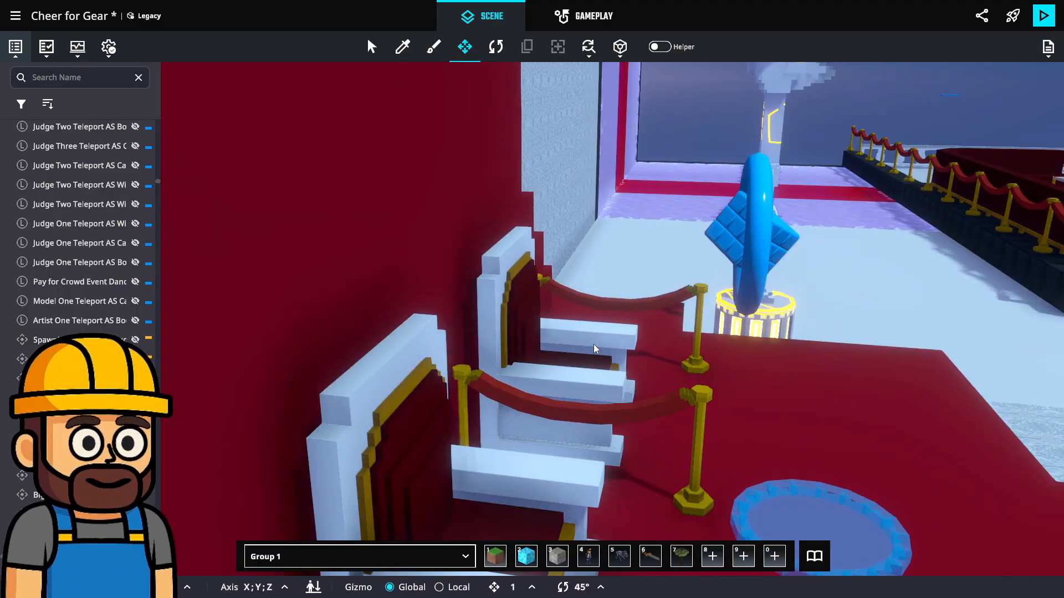
# Delete the Judge 1 spawning point from its judge chair
pyautogui.moveTo(594, 349); pyautogui.dragTo(601, 320, button='middle')
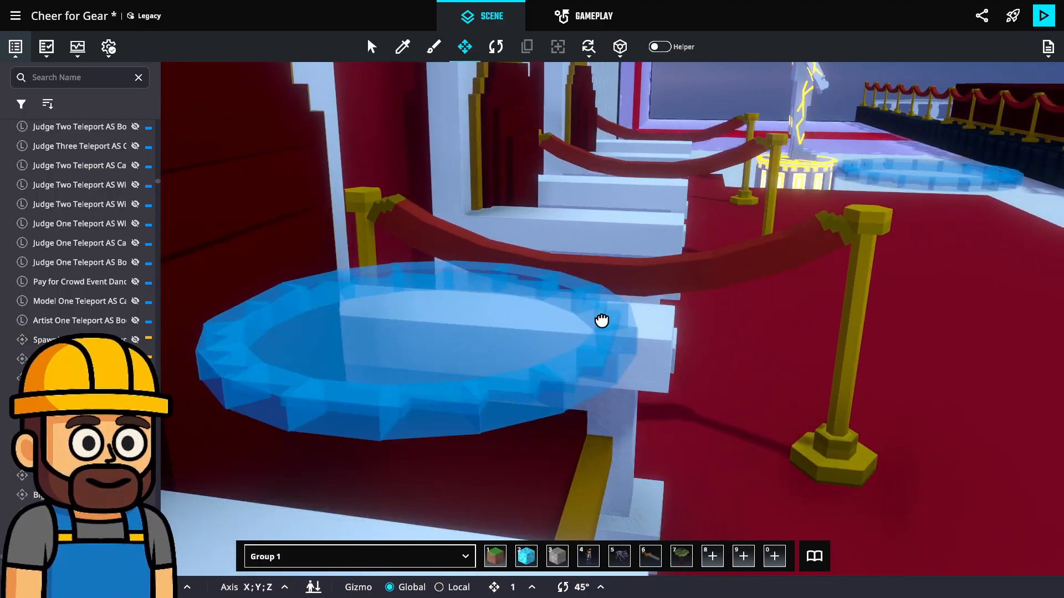
pyautogui.click(583, 366)
pyautogui.scroll(3, 583, 366)
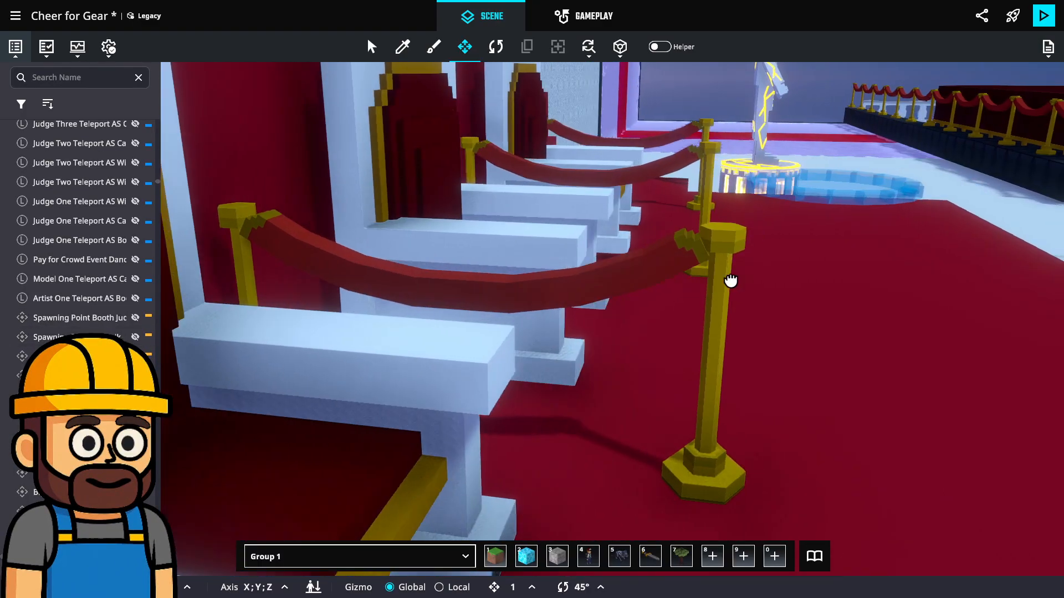
pyautogui.moveTo(729, 280); pyautogui.dragTo(720, 284, button='middle')
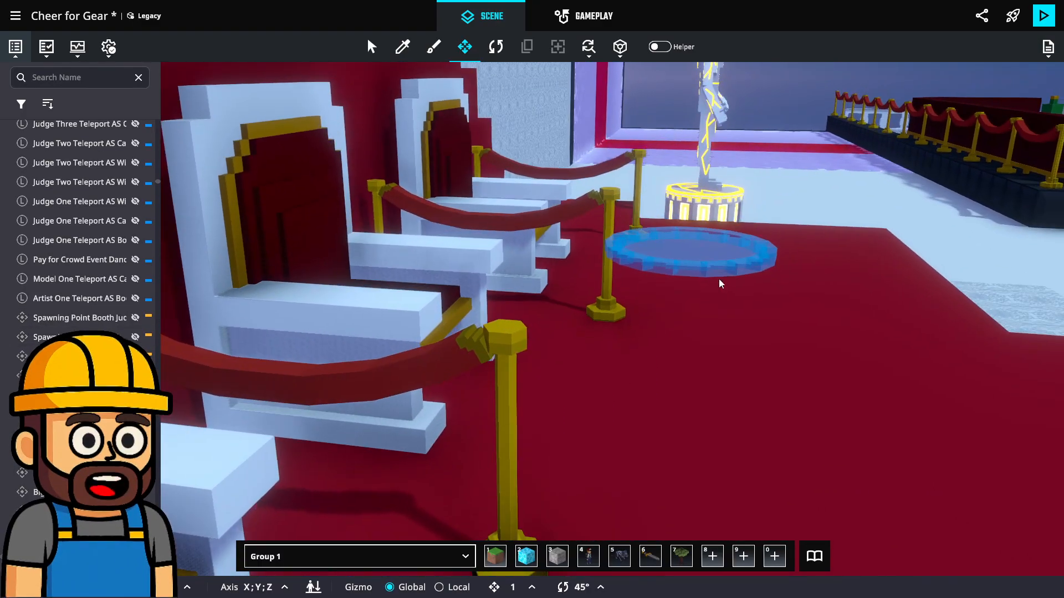
# Set the required message of the Judge 2 spawning point's Avatar Teleportation to Model.Check
pyautogui.click(724, 264)
pyautogui.scroll(-7, 955, 386)
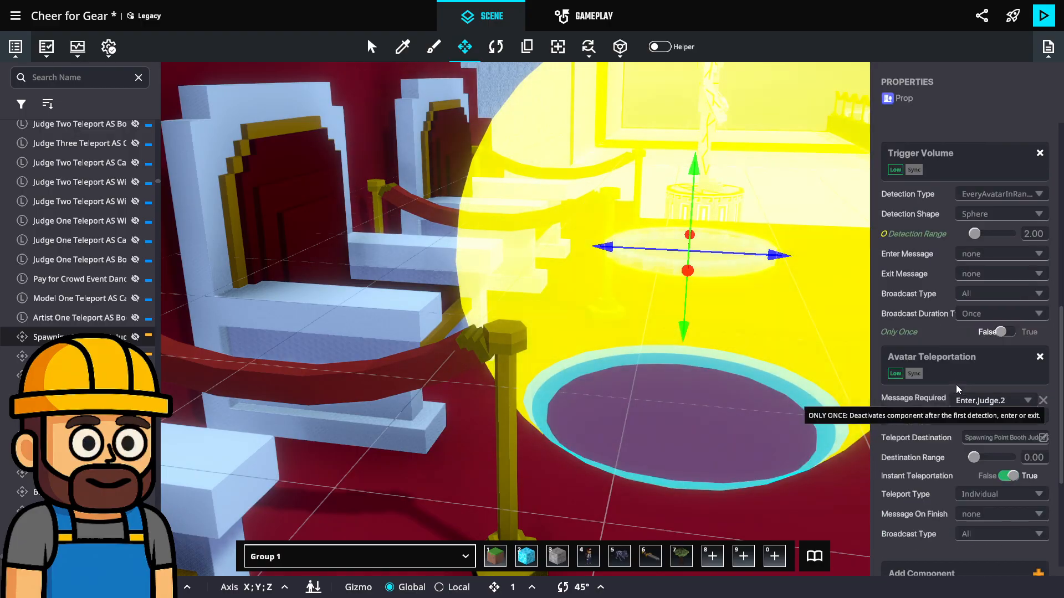
pyautogui.scroll(-2, 957, 388)
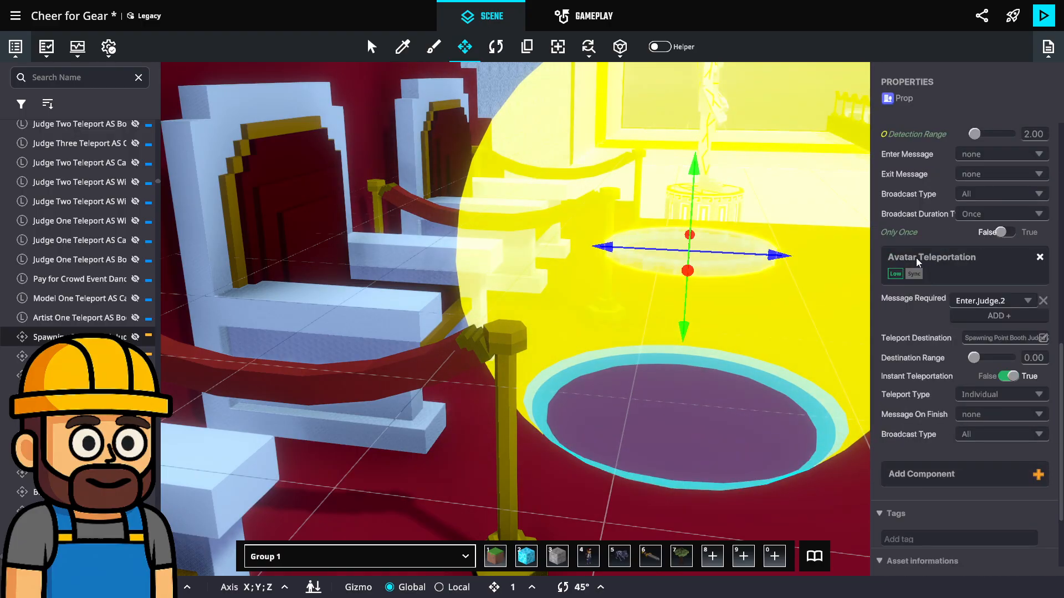
pyautogui.click(993, 302)
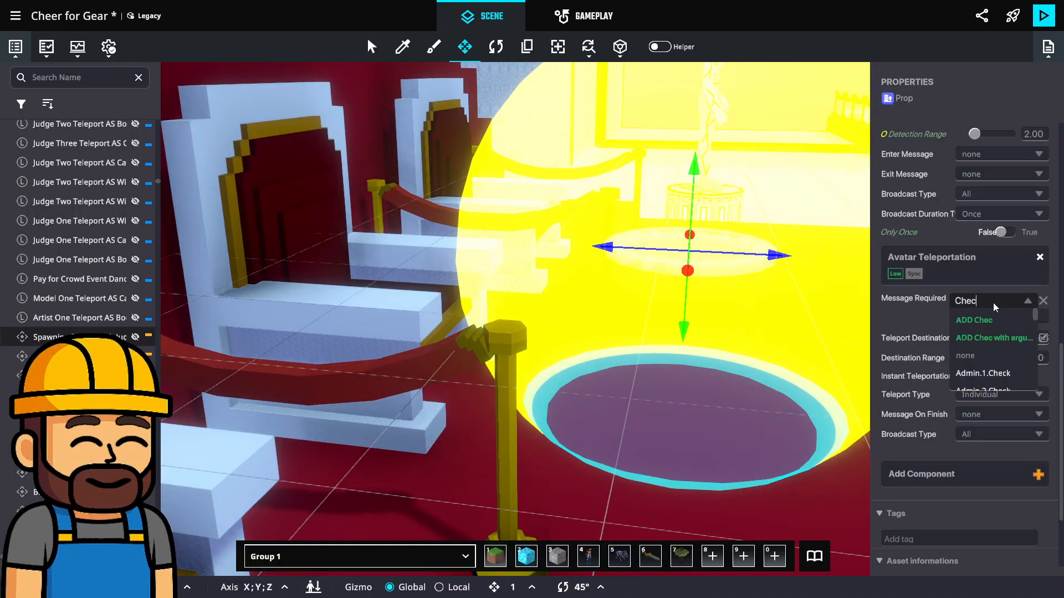
pyautogui.press('BackSpace')
pyautogui.press('BackSpace')
pyautogui.press('BackSpace')
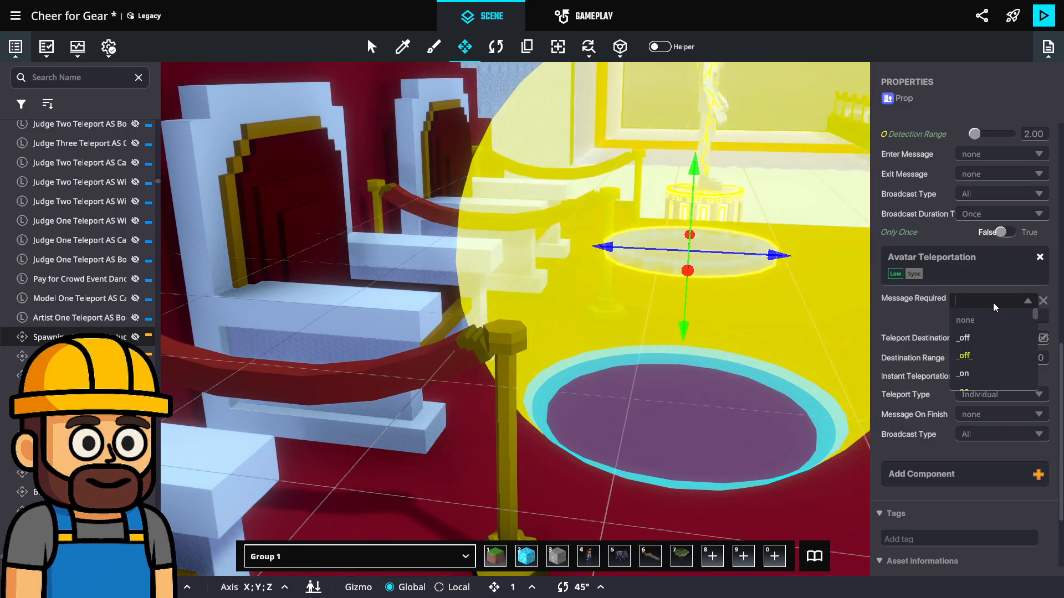
pyautogui.write('Model.c')
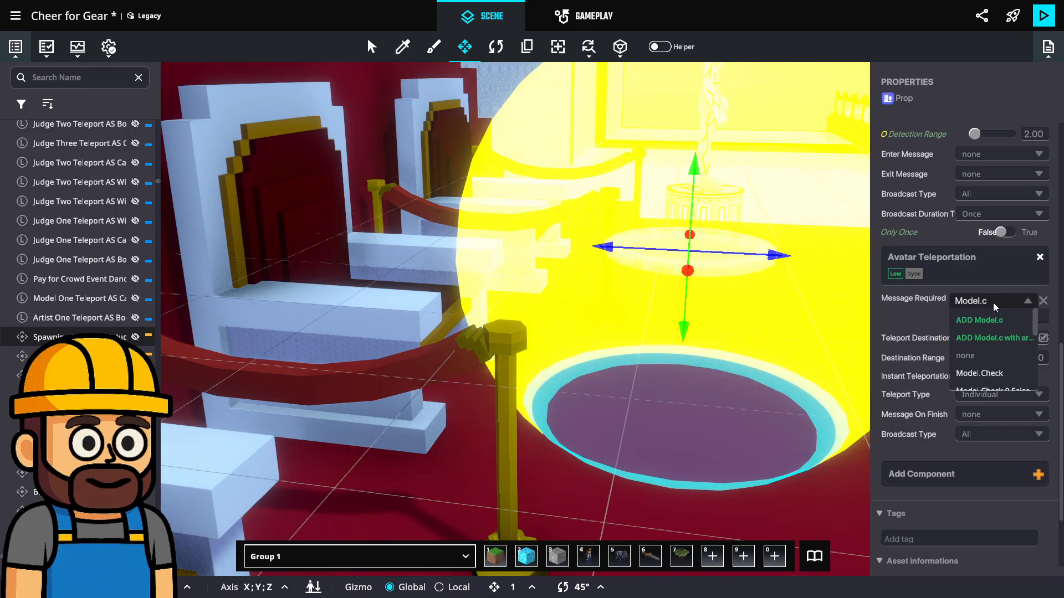
pyautogui.click(978, 372)
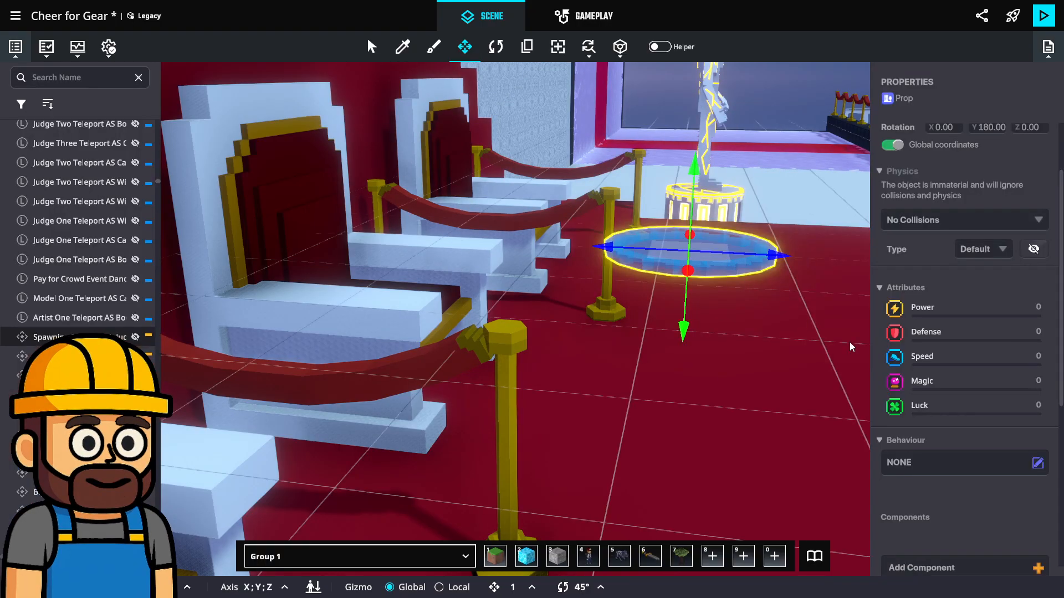
# Rename the Judge 2 spawning point "Spawning Point Booth" and reselect it to check the name
pyautogui.scroll(2, 982, 413)
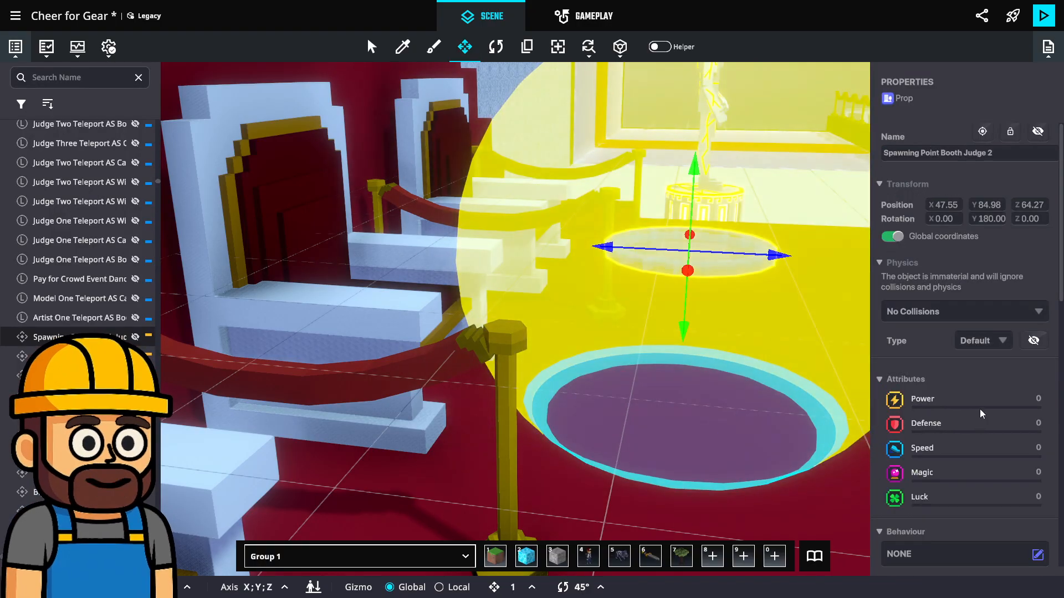
pyautogui.click(992, 156)
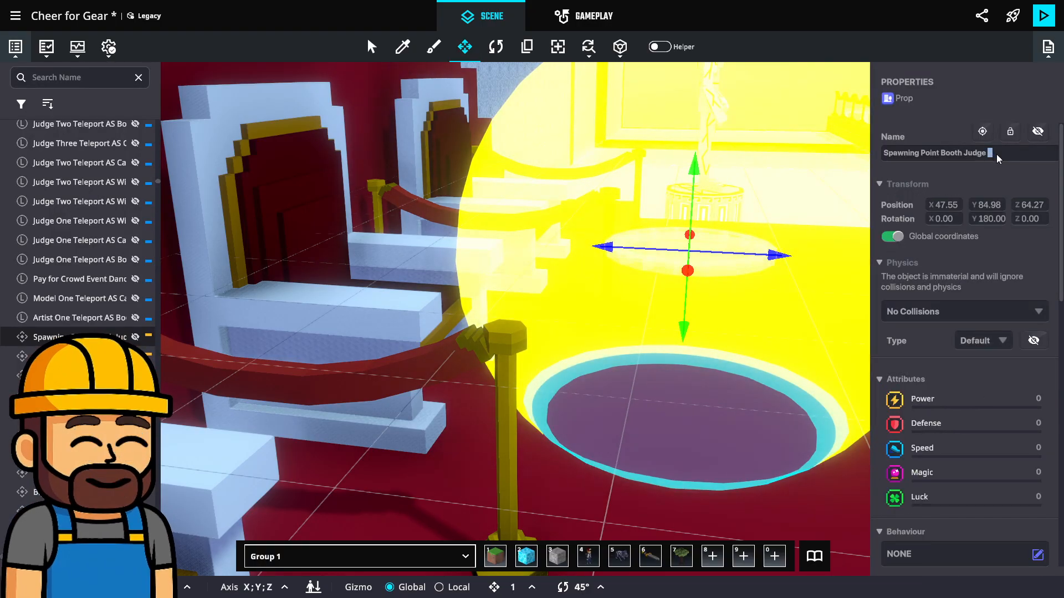
pyautogui.press('BackSpace')
pyautogui.press('BackSpace')
pyautogui.press('BackSpace')
pyautogui.press('BackSpace')
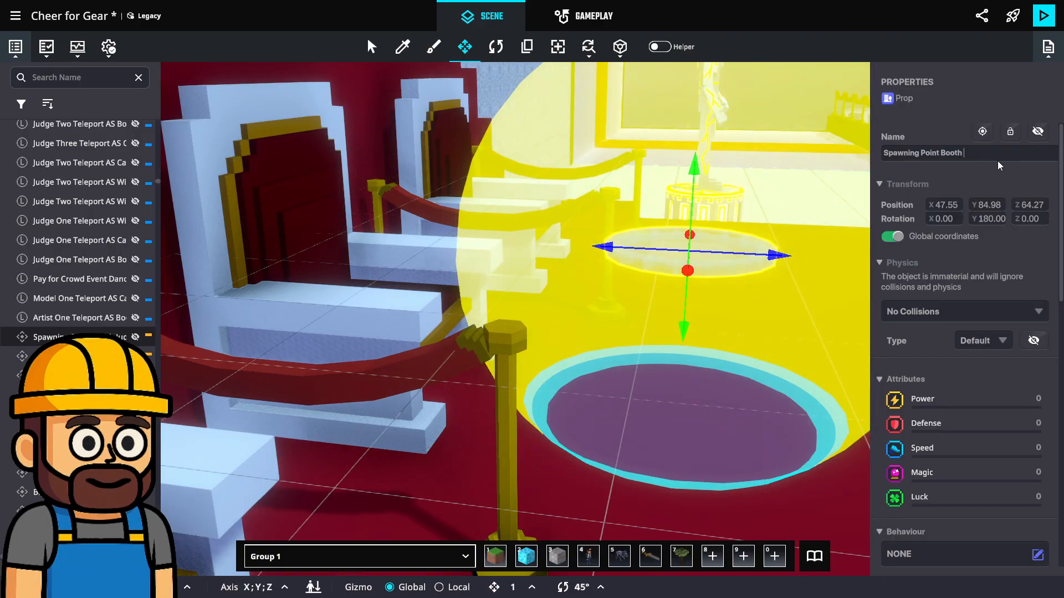
pyautogui.scroll(-4, 973, 368)
pyautogui.scroll(-8, 971, 368)
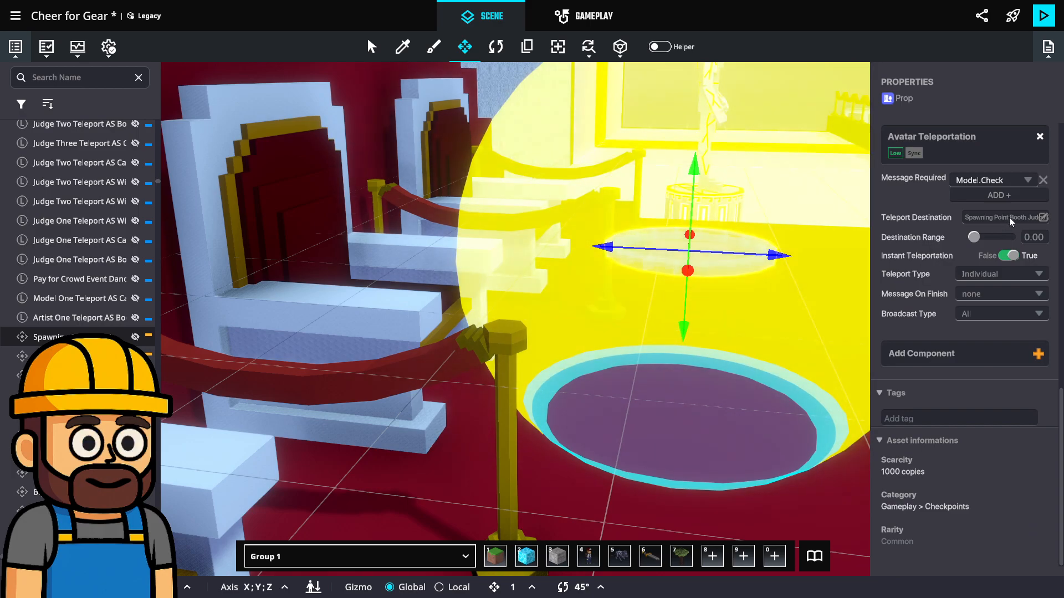
pyautogui.click(820, 362)
pyautogui.click(757, 260)
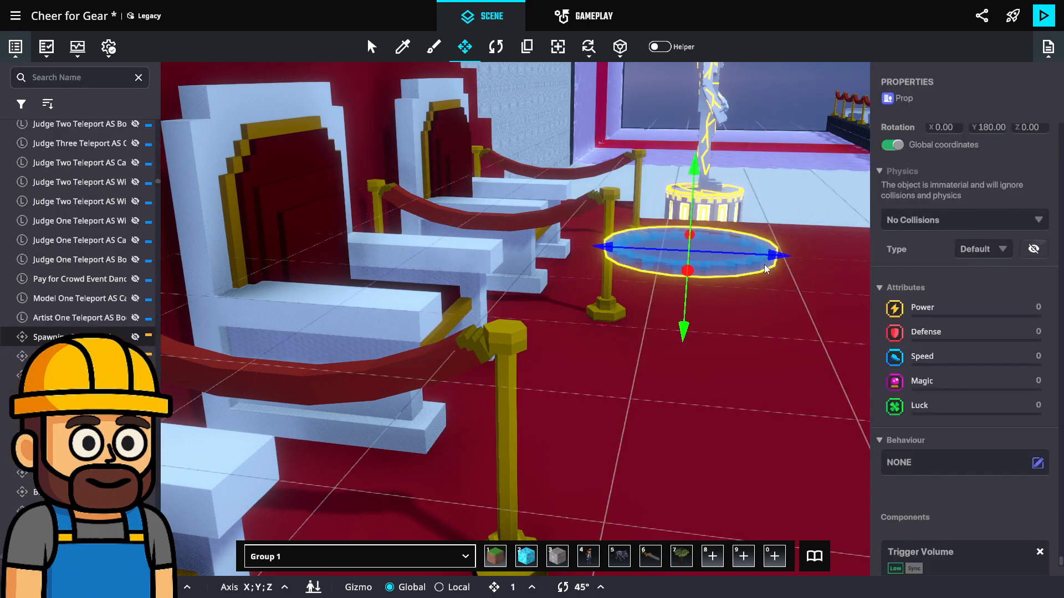
pyautogui.scroll(2, 1012, 356)
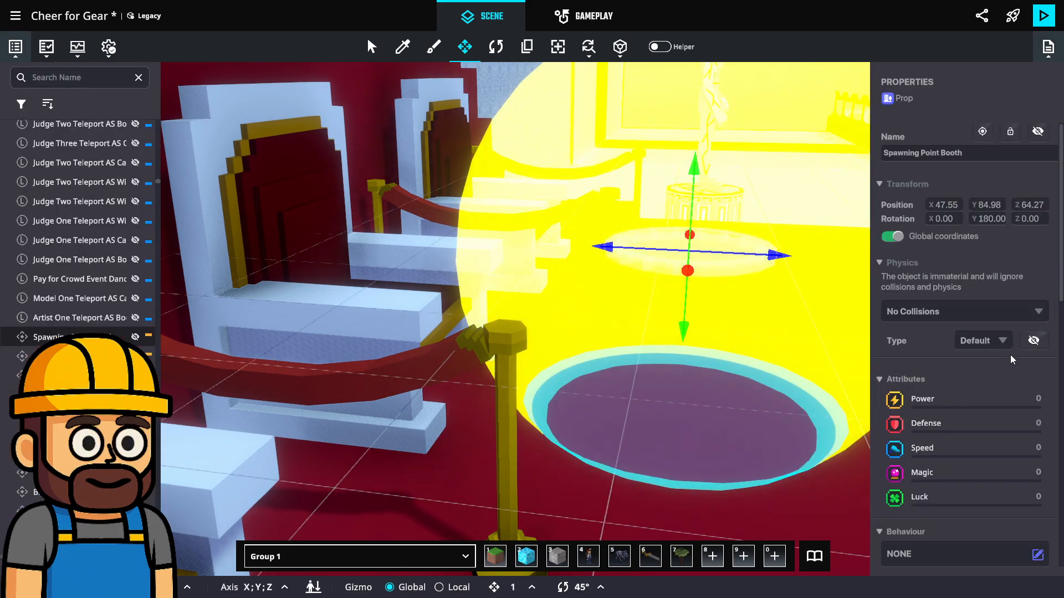
# Set the Destination Range of the booth spawning point's Avatar Teleportation to 2.75
pyautogui.scroll(-10, 992, 318)
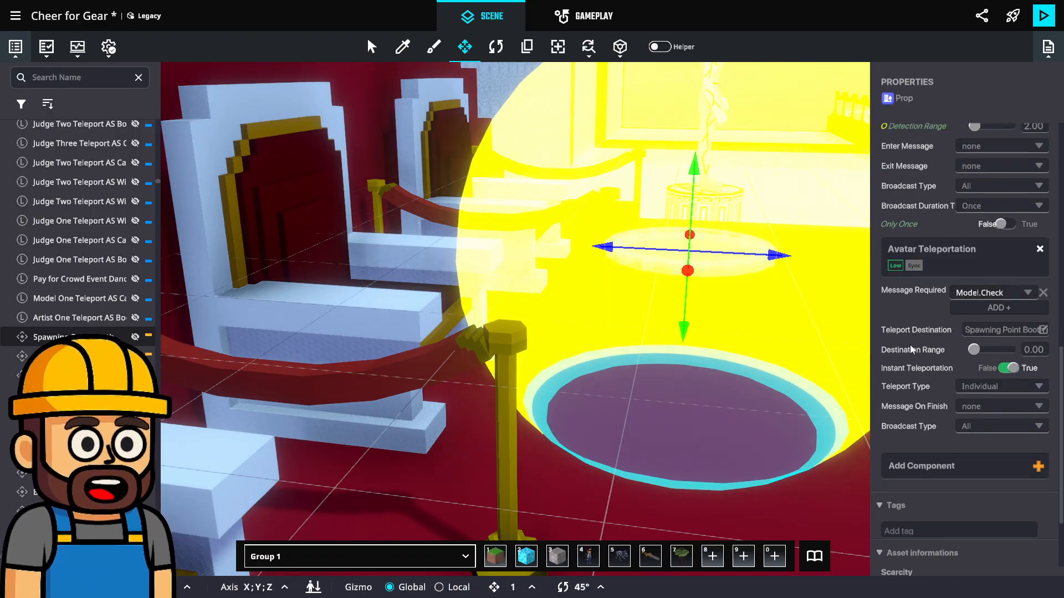
pyautogui.moveTo(841, 381); pyautogui.dragTo(504, 328, button='right')
pyautogui.scroll(-5, 822, 371)
pyautogui.moveTo(973, 350); pyautogui.dragTo(975, 354)
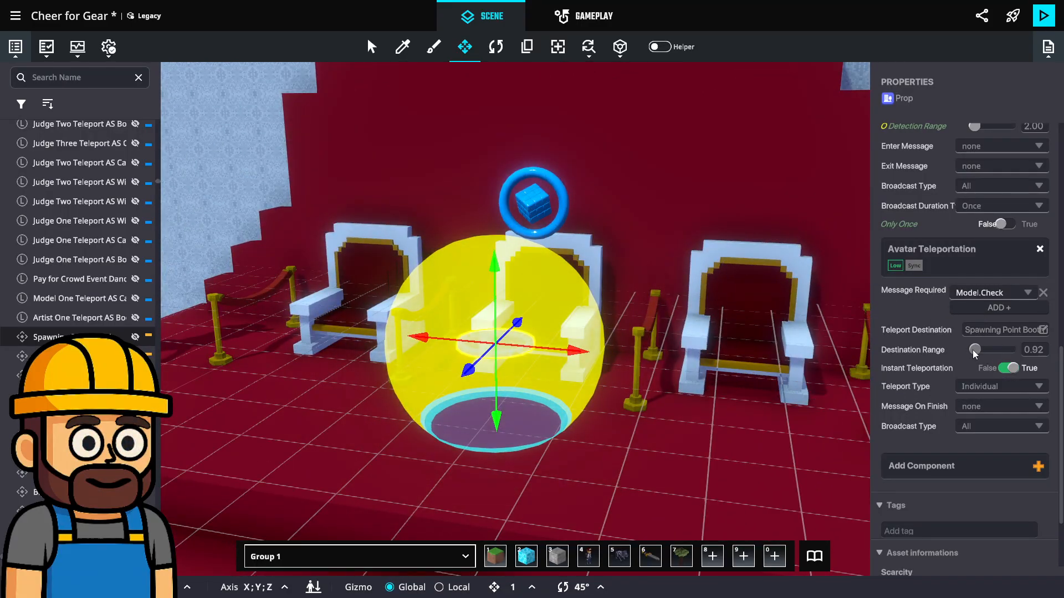
pyautogui.moveTo(811, 311); pyautogui.dragTo(750, 297, button='right')
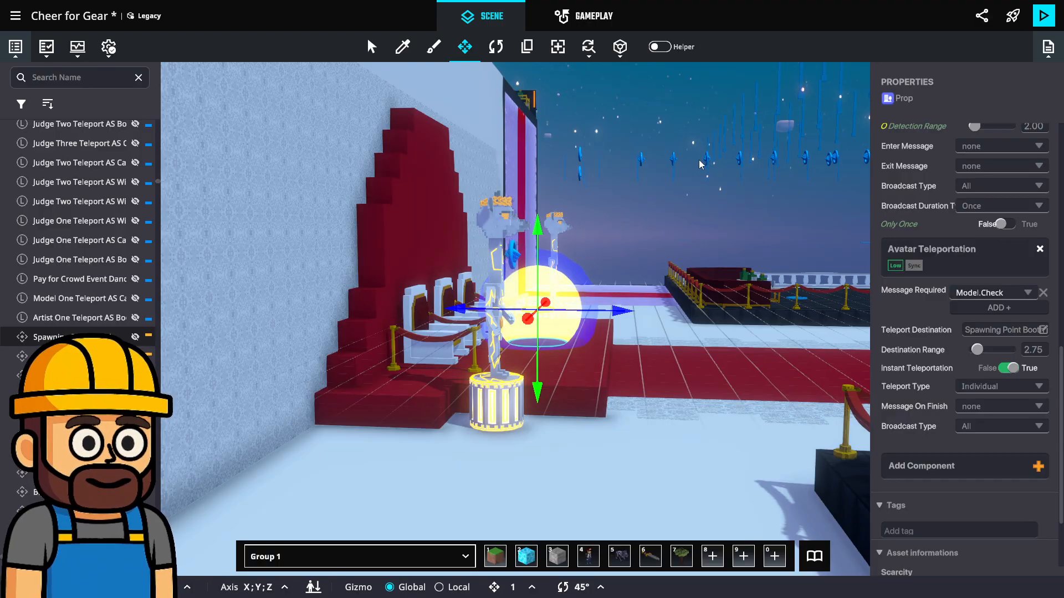
# Save the changes to the Cheer for Gear experience
pyautogui.scroll(3, 715, 277)
pyautogui.scroll(4, 715, 277)
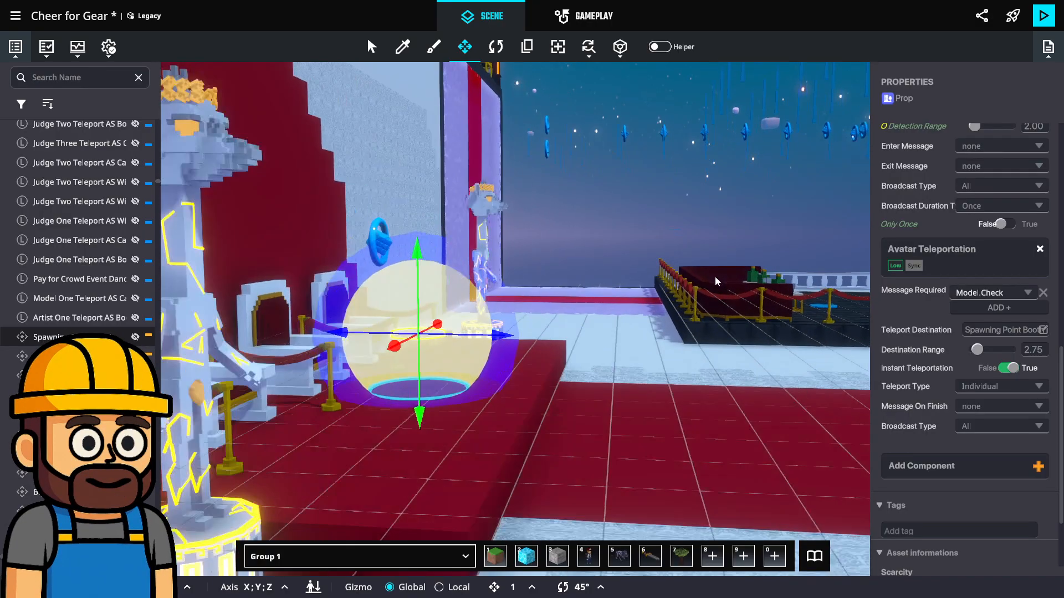
pyautogui.moveTo(717, 279); pyautogui.dragTo(897, 321, button='right')
pyautogui.scroll(8, 665, 263)
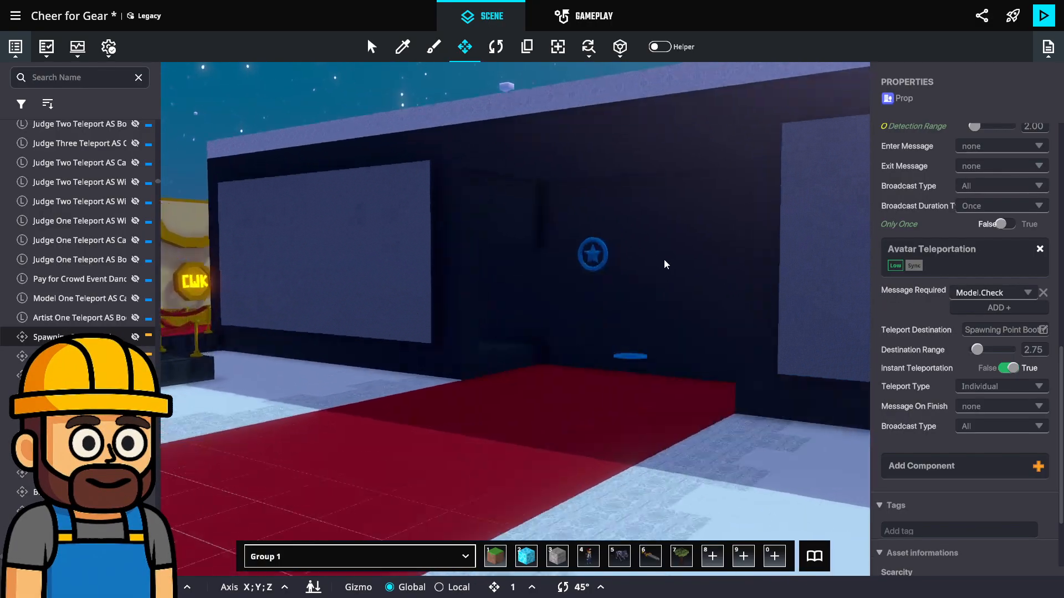
pyautogui.moveTo(588, 323); pyautogui.dragTo(614, 344, button='right')
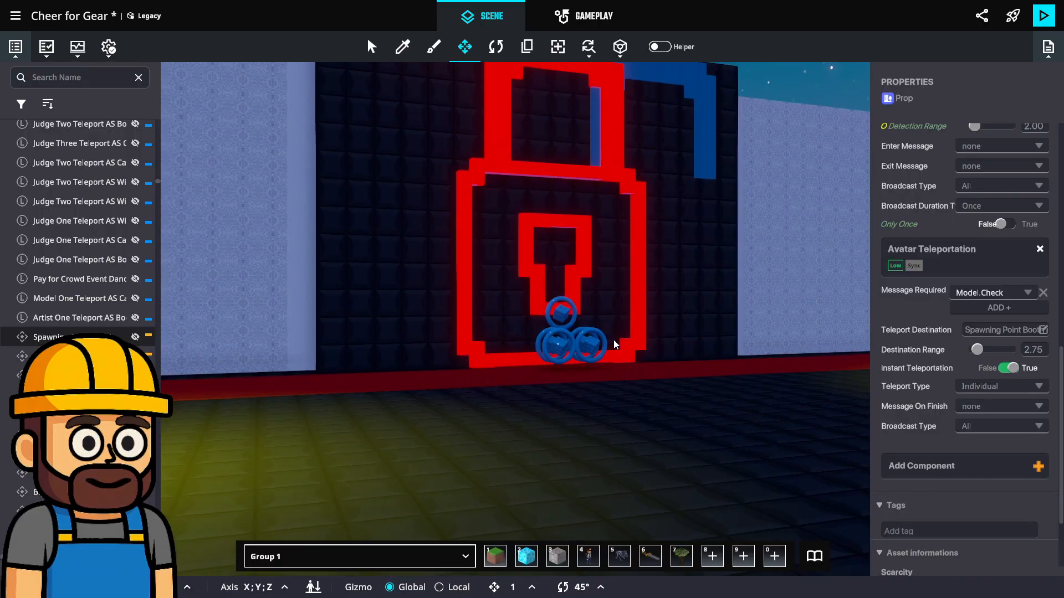
pyautogui.hotkey('ctrl', 's')
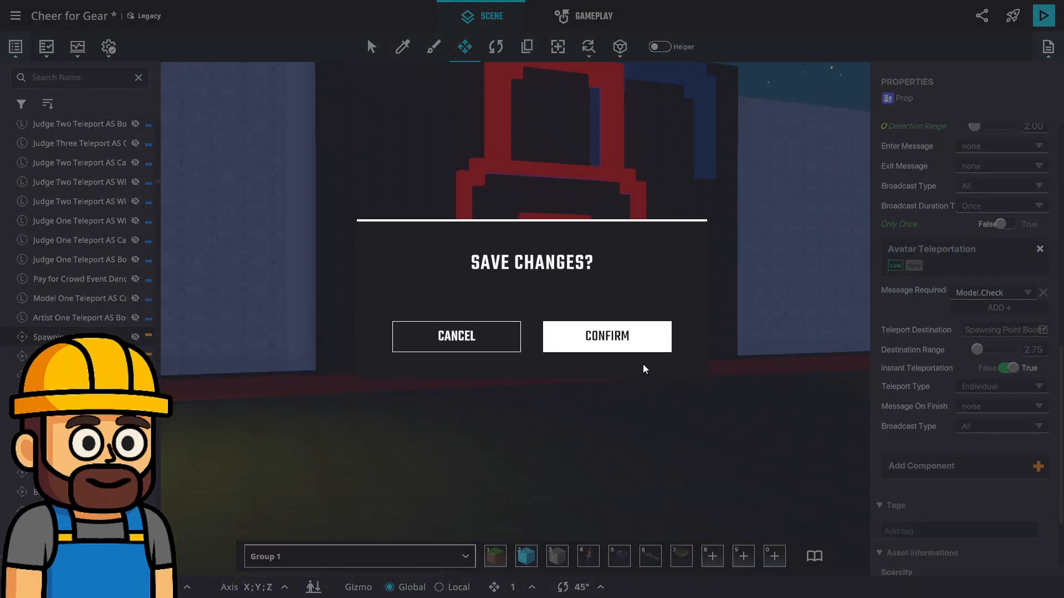
pyautogui.click(613, 344)
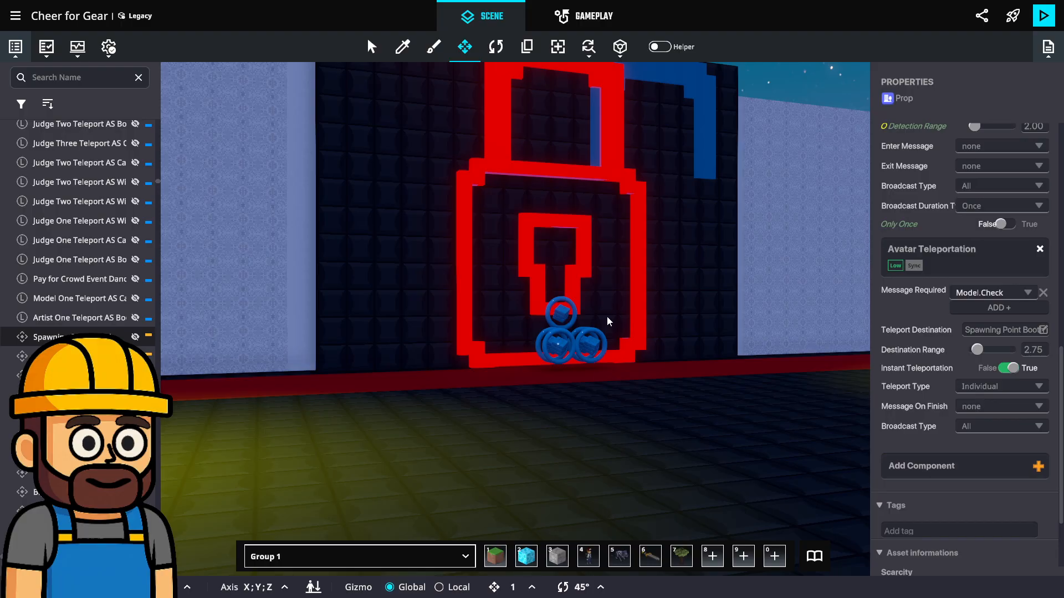
# Examine the spawning point's teleport range around the judge chairs and the red carpet runway
pyautogui.moveTo(630, 344); pyautogui.dragTo(624, 393, button='middle')
pyautogui.scroll(2, 630, 374)
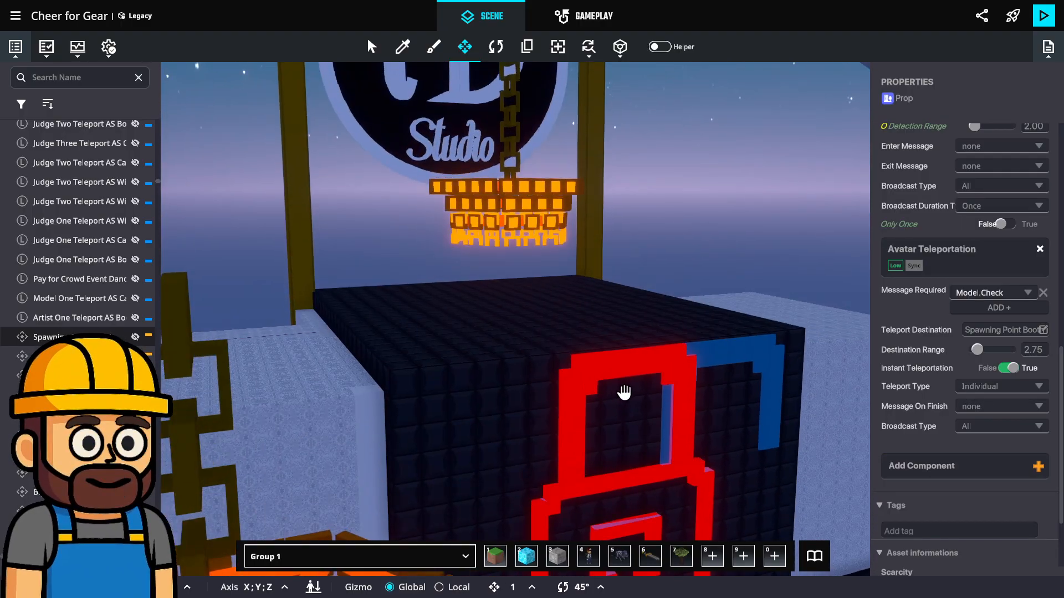
pyautogui.moveTo(624, 392); pyautogui.dragTo(798, 383, button='right')
pyautogui.moveTo(612, 230); pyautogui.dragTo(604, 400, button='middle')
pyautogui.moveTo(574, 262); pyautogui.dragTo(589, 404, button='middle')
pyautogui.moveTo(579, 236); pyautogui.dragTo(556, 434, button='middle')
pyautogui.moveTo(547, 246); pyautogui.dragTo(596, 361, button='middle')
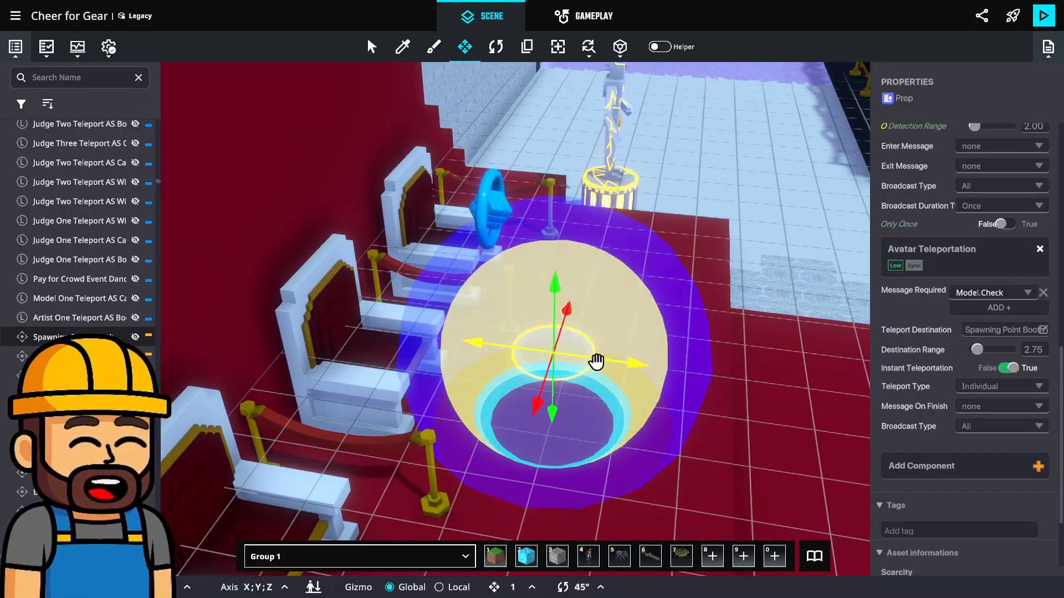
pyautogui.moveTo(596, 361); pyautogui.dragTo(765, 356, button='right')
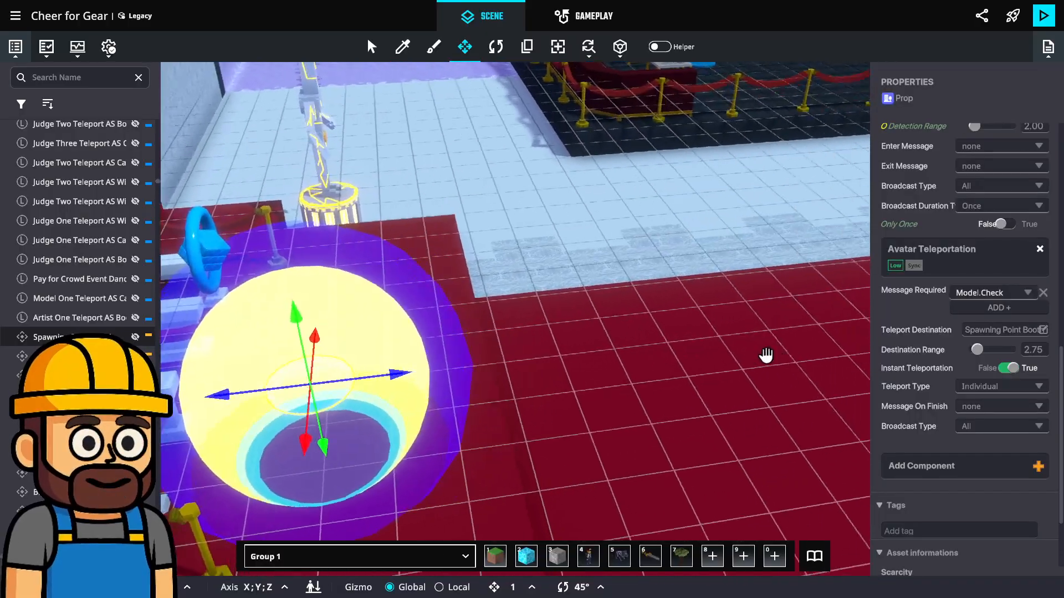
pyautogui.moveTo(637, 356); pyautogui.dragTo(760, 356, button='right')
pyautogui.moveTo(646, 377); pyautogui.dragTo(711, 325, button='right')
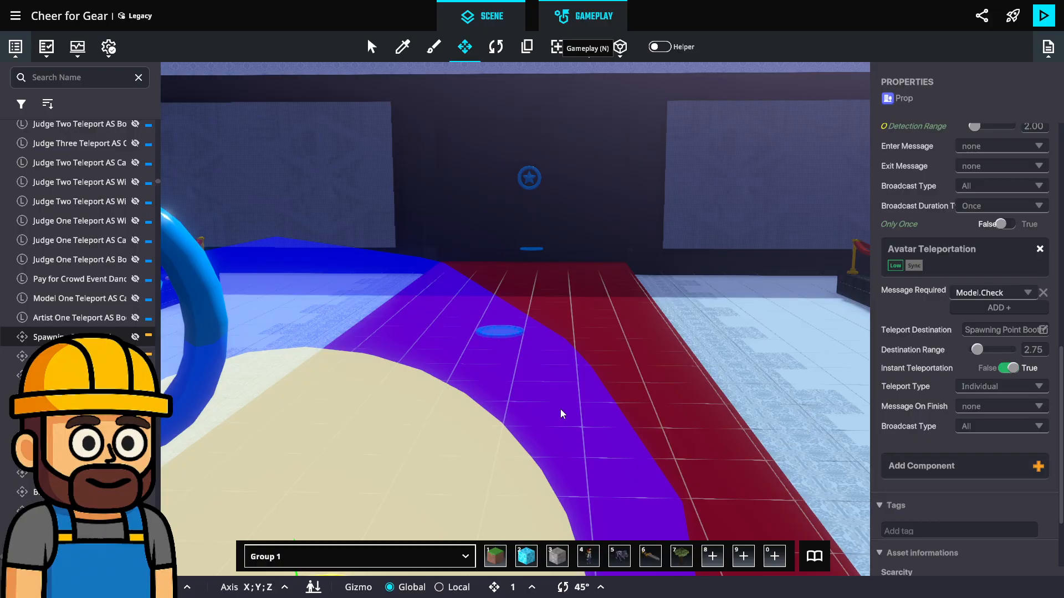
# Review the Array Checker game rules and the list of array variables
pyautogui.press('n')
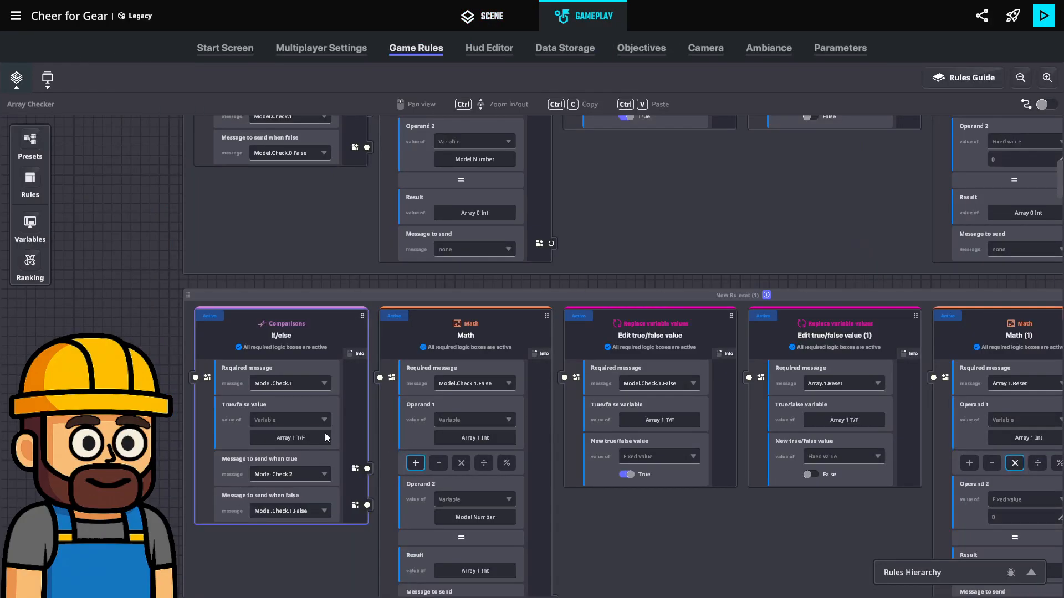
pyautogui.keyDown('ctrl'); pyautogui.scroll(-2, 331, 424); pyautogui.keyUp('ctrl')
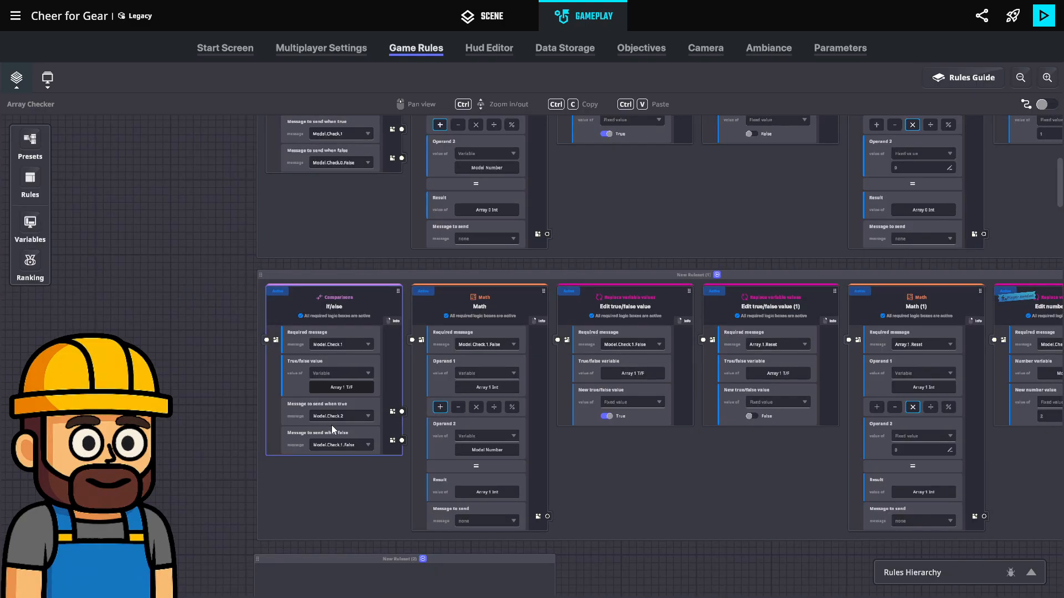
pyautogui.moveTo(720, 449); pyautogui.dragTo(712, 446)
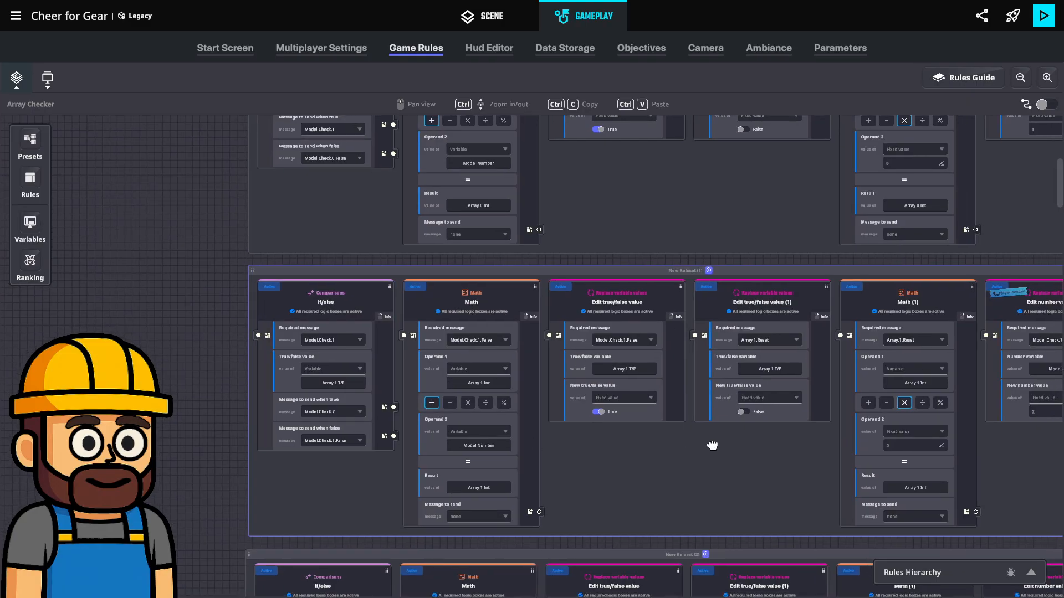
pyautogui.click(35, 222)
pyautogui.scroll(-10, 138, 411)
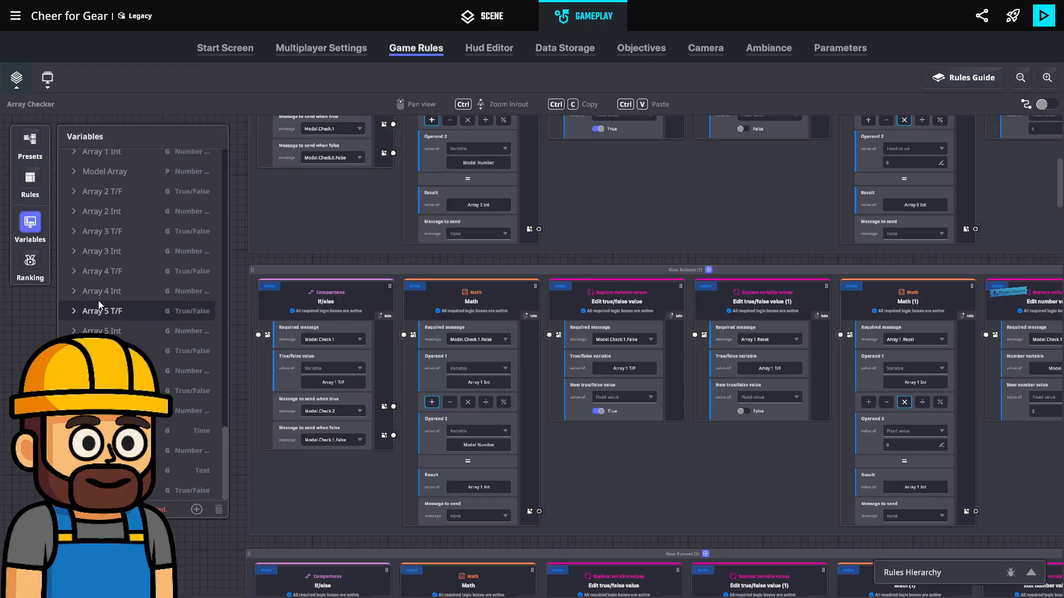
pyautogui.scroll(3, 98, 192)
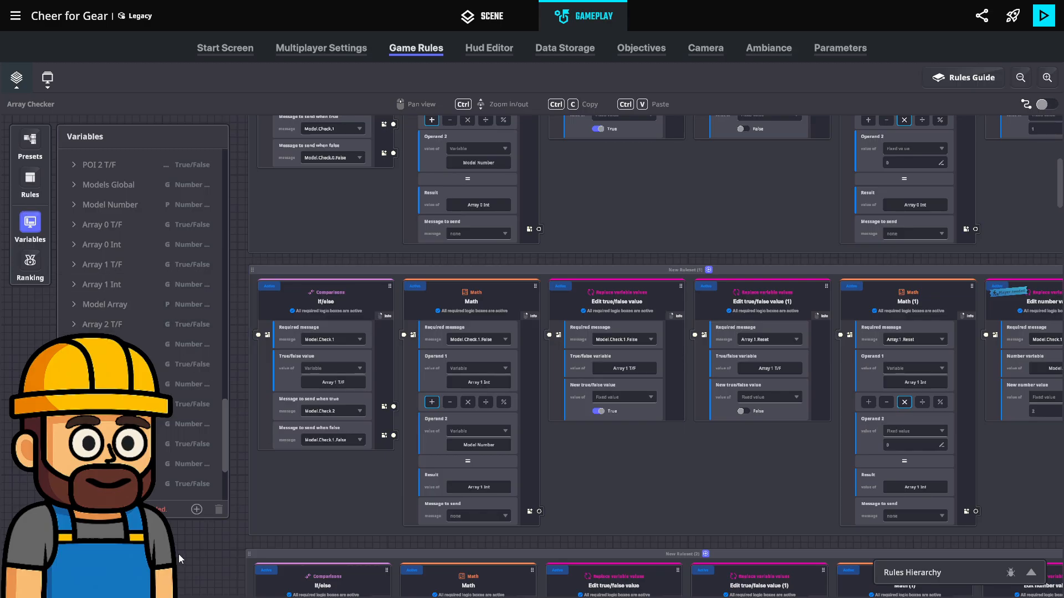
pyautogui.click(33, 227)
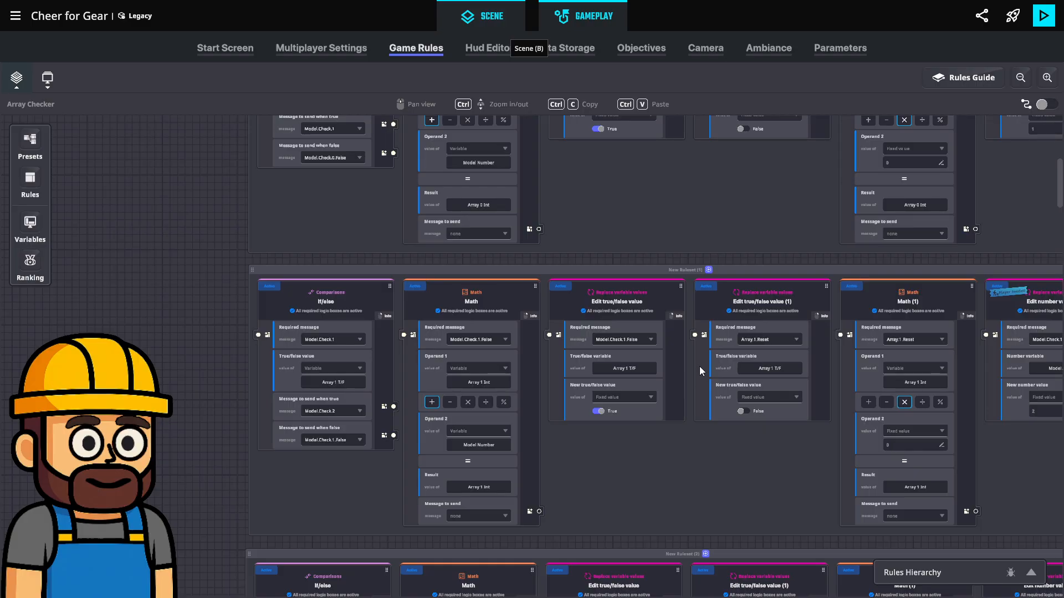
# Return to the scene editor and save the experience again
pyautogui.press('b')
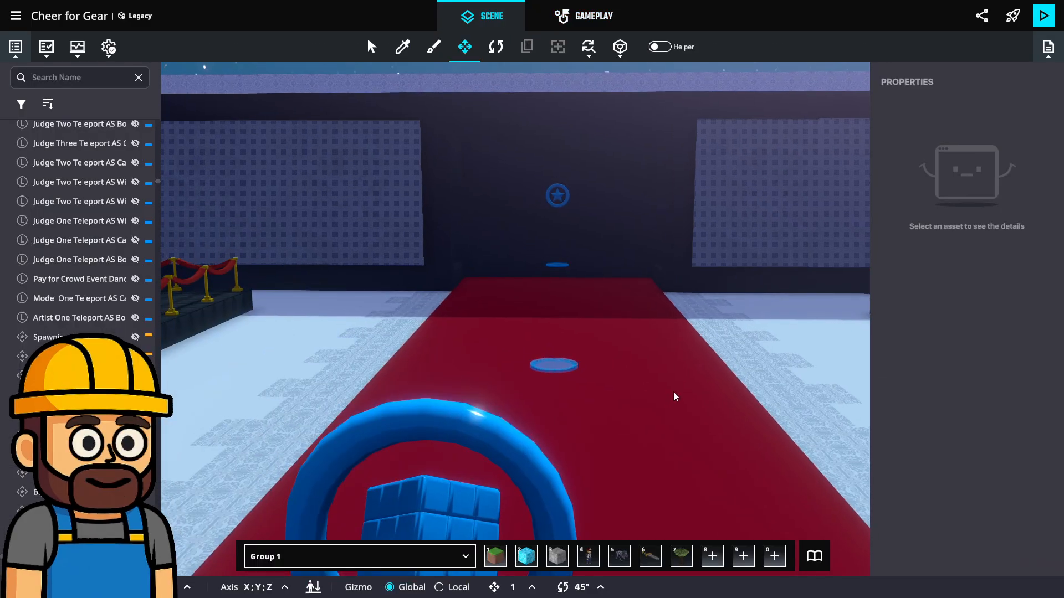
pyautogui.hotkey('ctrl', 's')
pyautogui.click(640, 347)
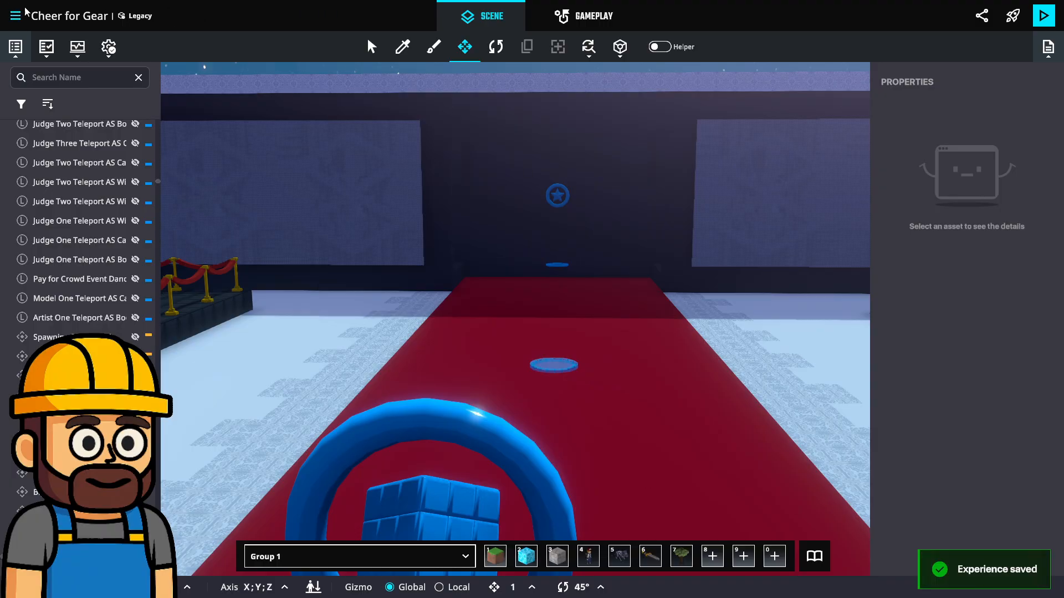
# Share the experience in the gallery as a multiplayer experience named "Cheer for GEAR" with "." as its description
pyautogui.click(1012, 15)
pyautogui.click(739, 417)
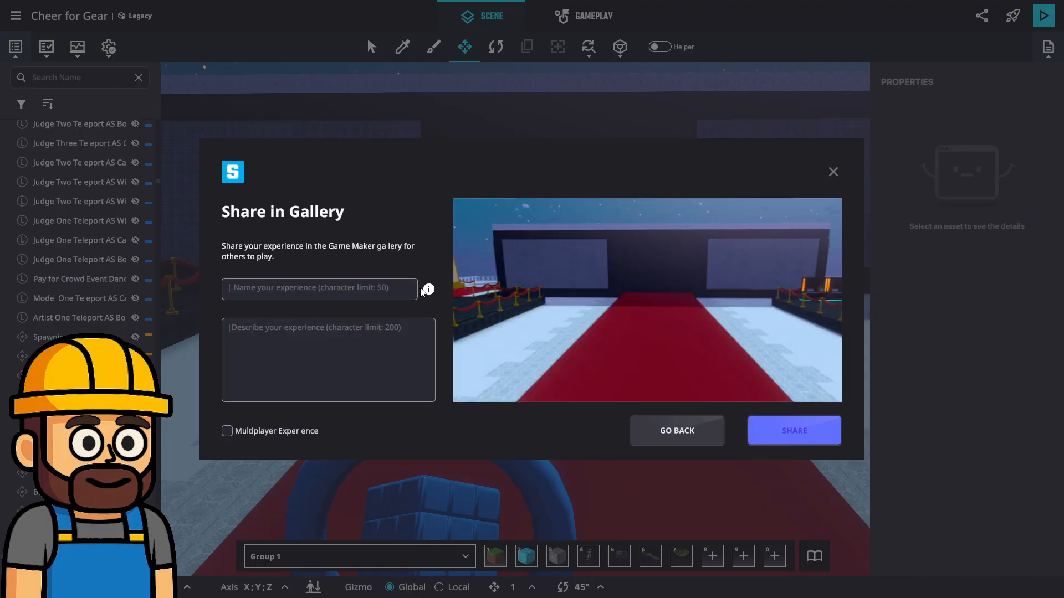
pyautogui.click(330, 290)
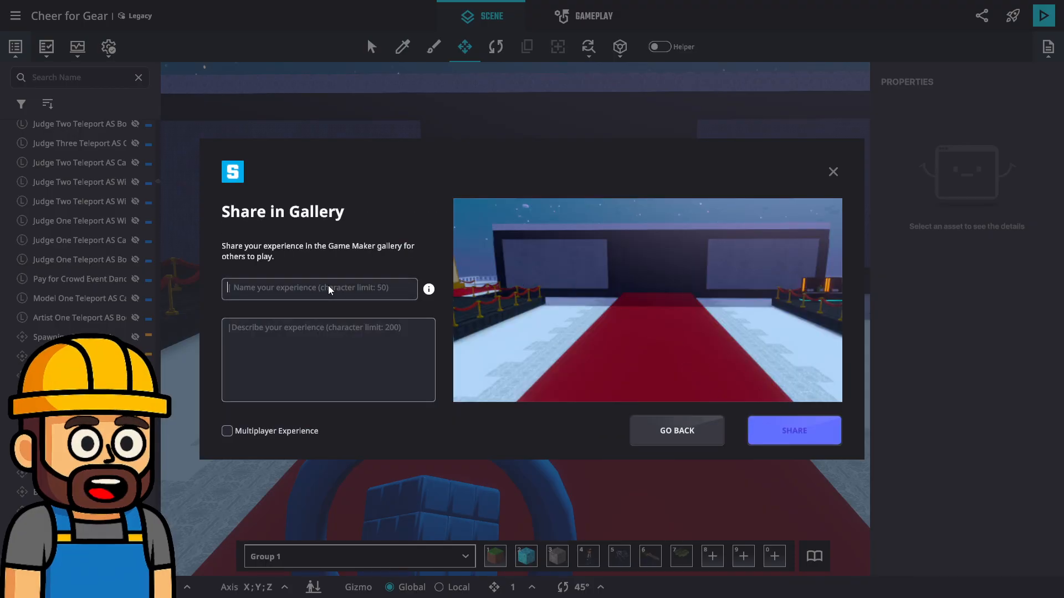
pyautogui.write('Cheer for')
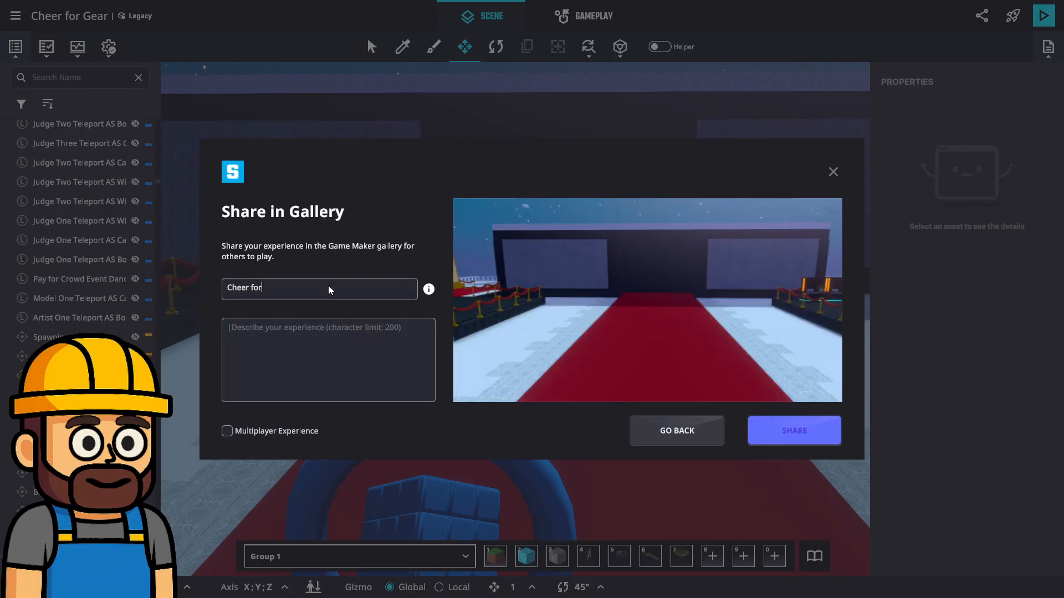
pyautogui.write(' GEAR')
pyautogui.click(256, 395)
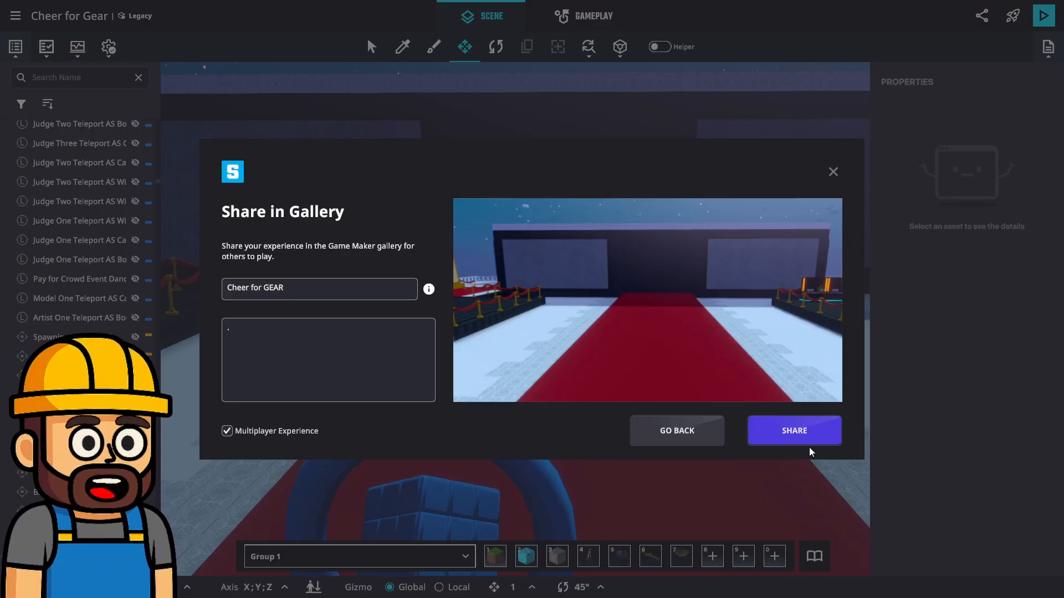
pyautogui.click(752, 441)
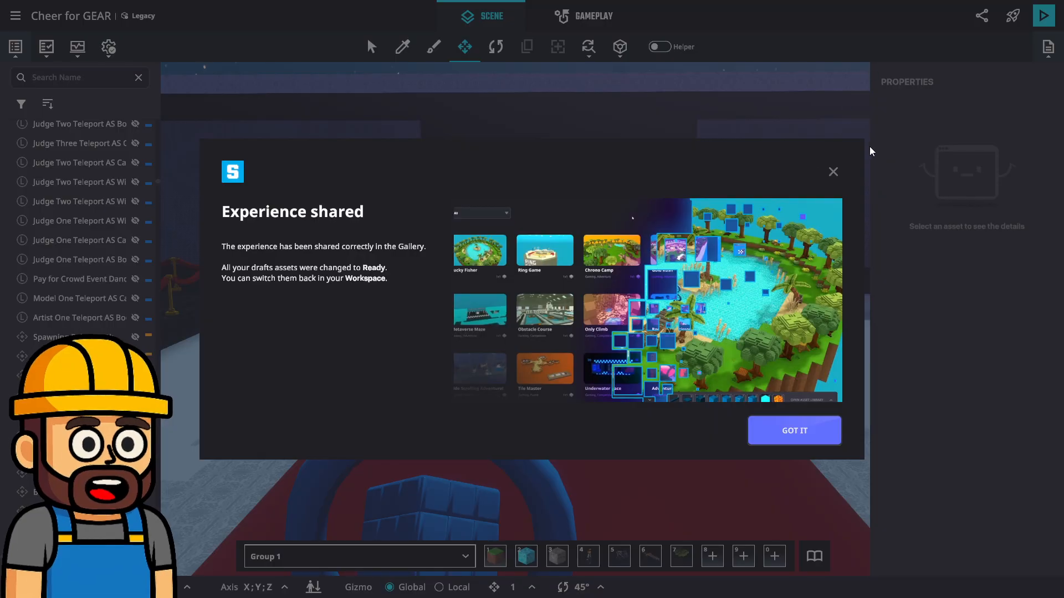
pyautogui.click(832, 172)
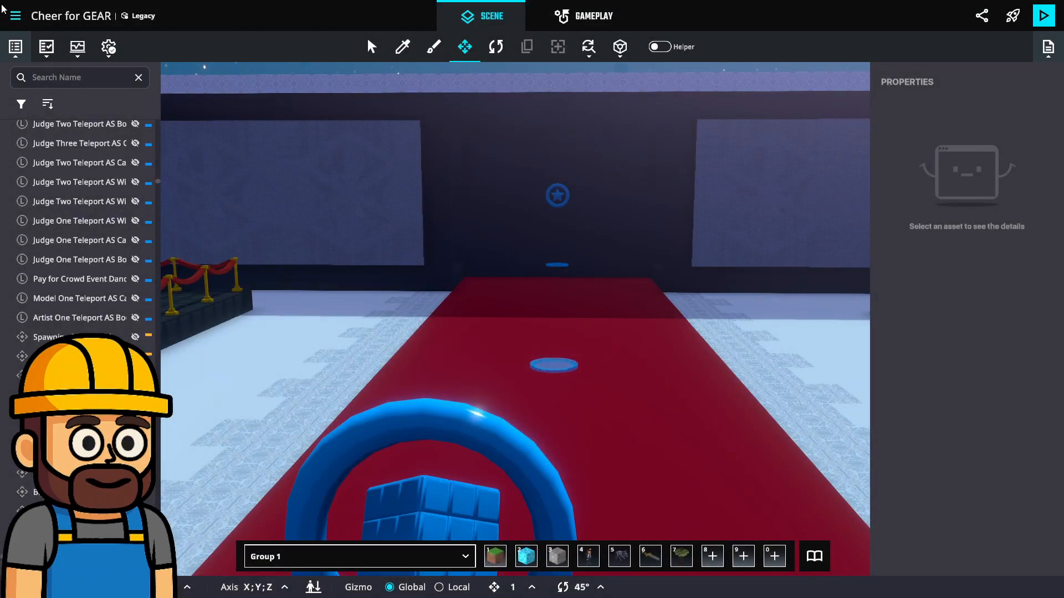
# Leave the editor and go to the main menu
pyautogui.click(15, 15)
pyautogui.click(38, 158)
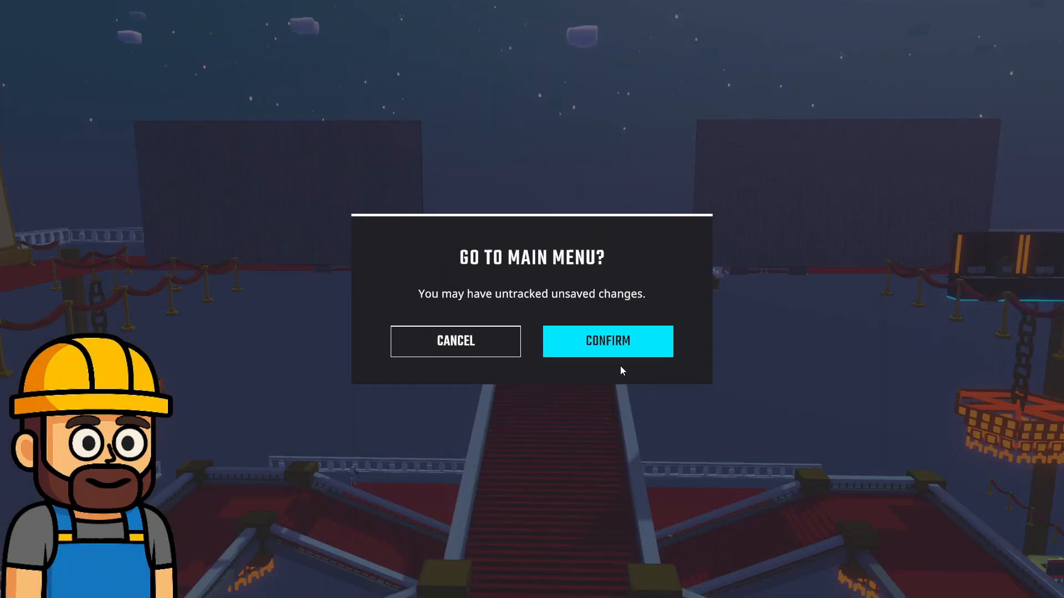
pyautogui.click(620, 354)
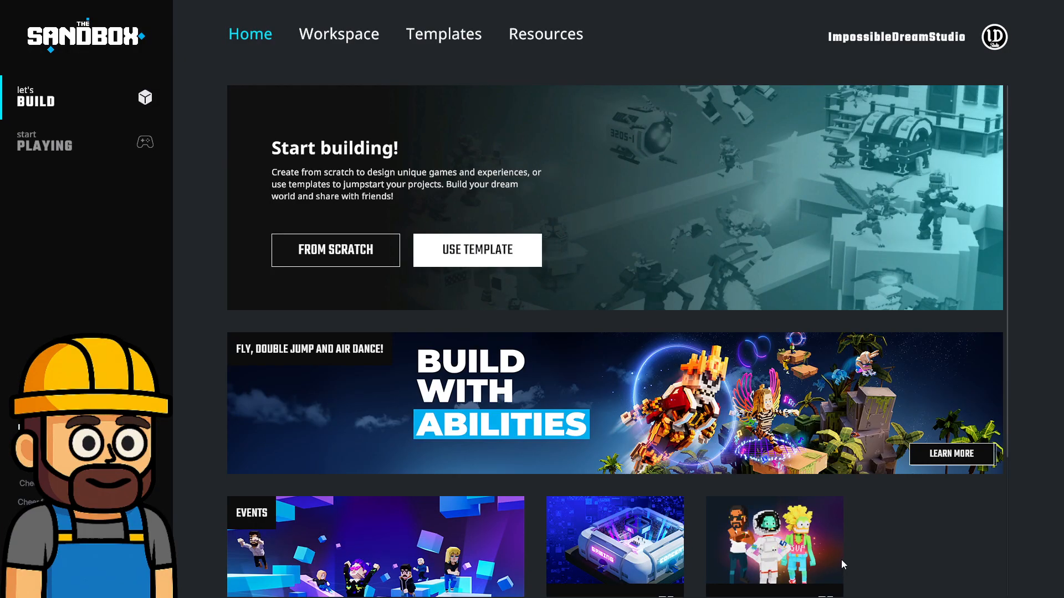
# Try to play the shared Cheer for GEAR experience from the gallery
pyautogui.click(73, 142)
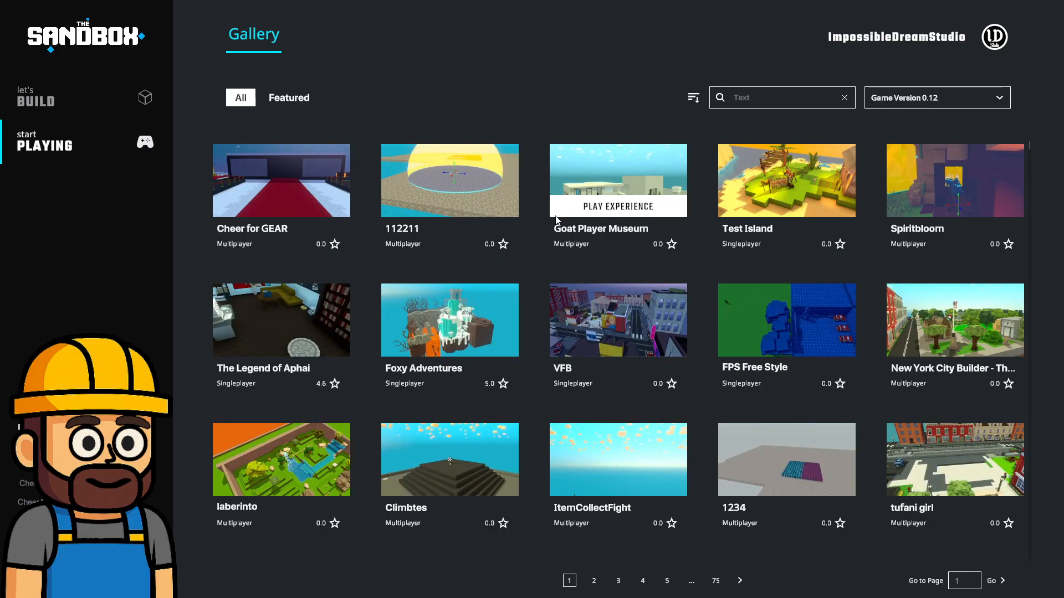
pyautogui.click(314, 190)
pyautogui.click(619, 414)
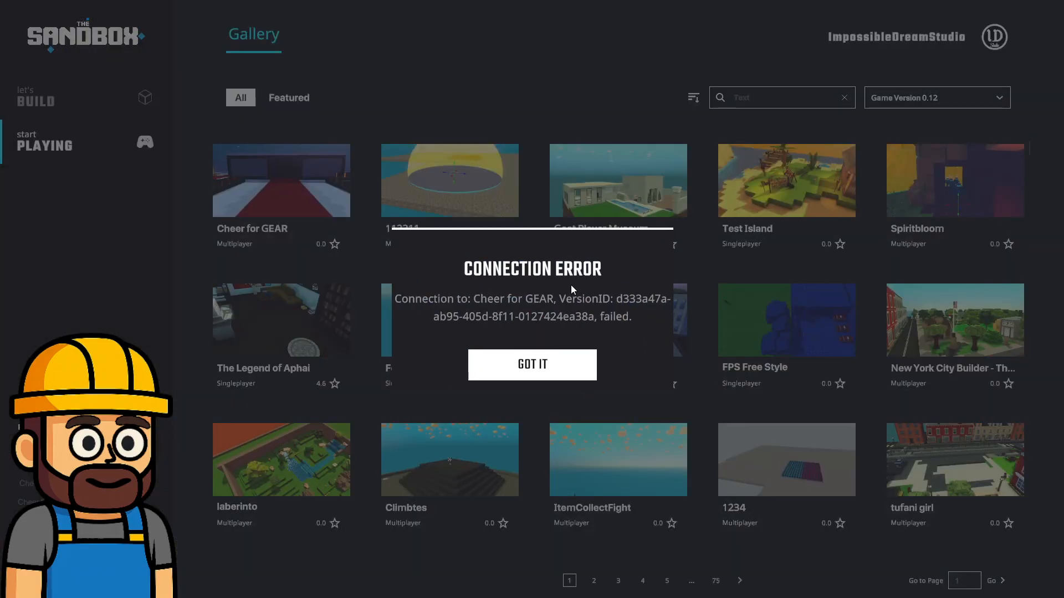
pyautogui.click(576, 378)
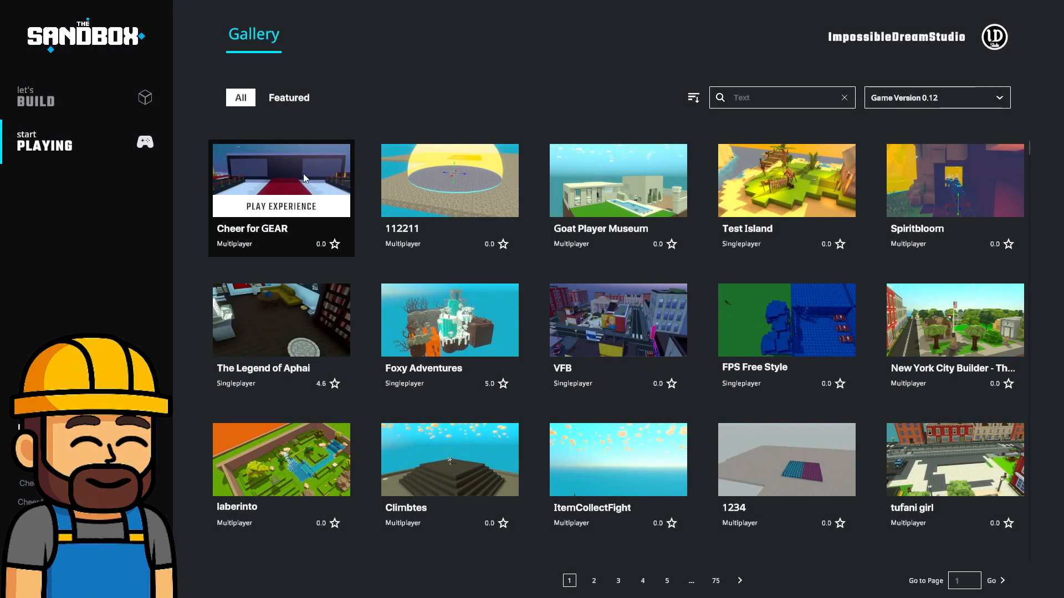
# Launch the shared Cheer for GEAR experience and run the avatar from the red carpet entrance into the main hall
pyautogui.click(338, 167)
pyautogui.click(597, 413)
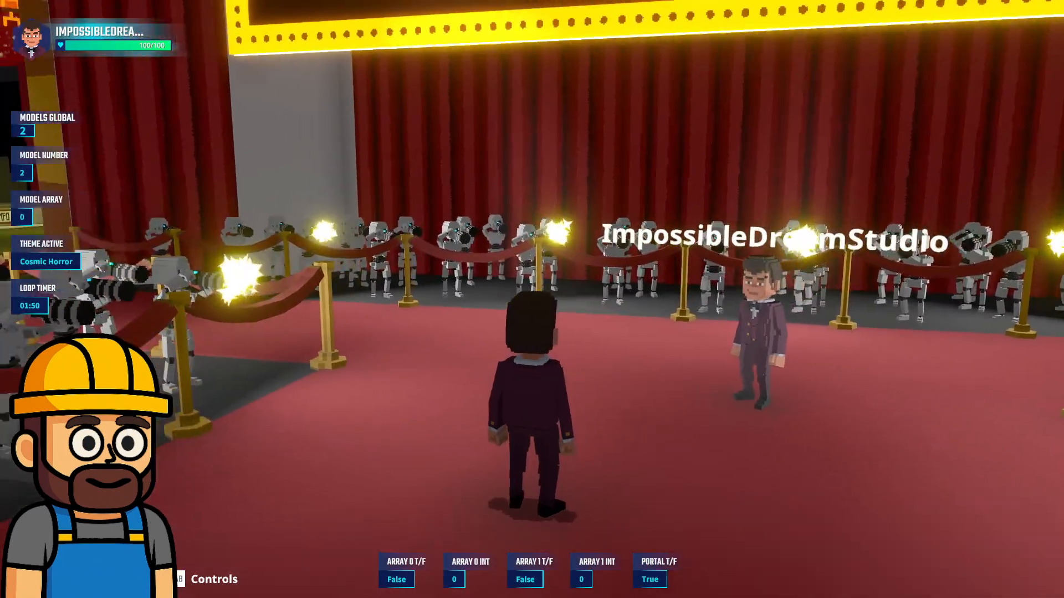
pyautogui.press('w')
pyautogui.press('w')
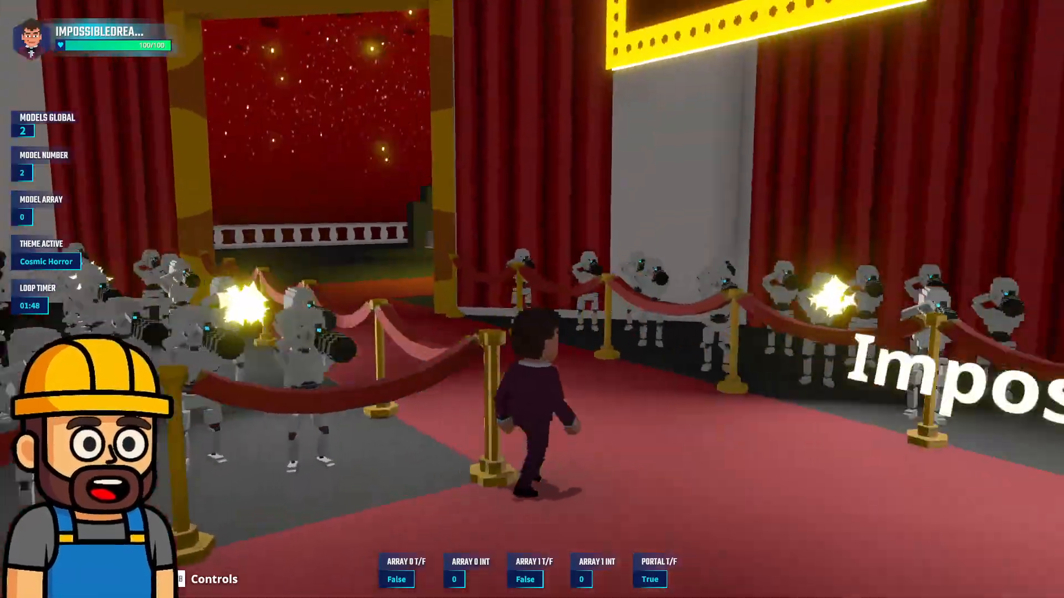
pyautogui.press('space')
pyautogui.press('w')
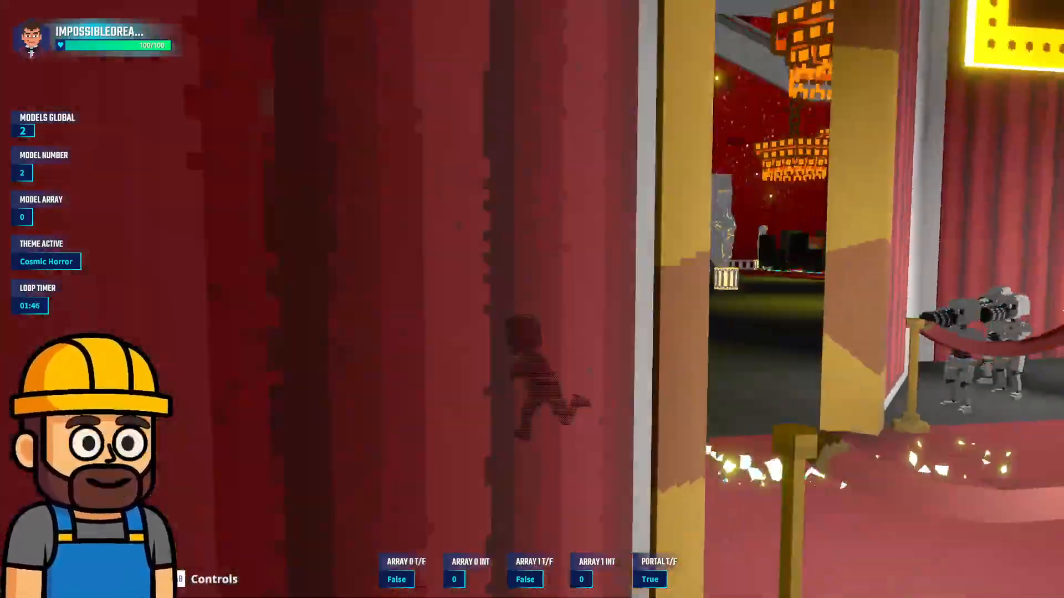
# Run across the main hall past the F.A.Q desk and the statues to check the multiplayer lobby
pyautogui.press('w')
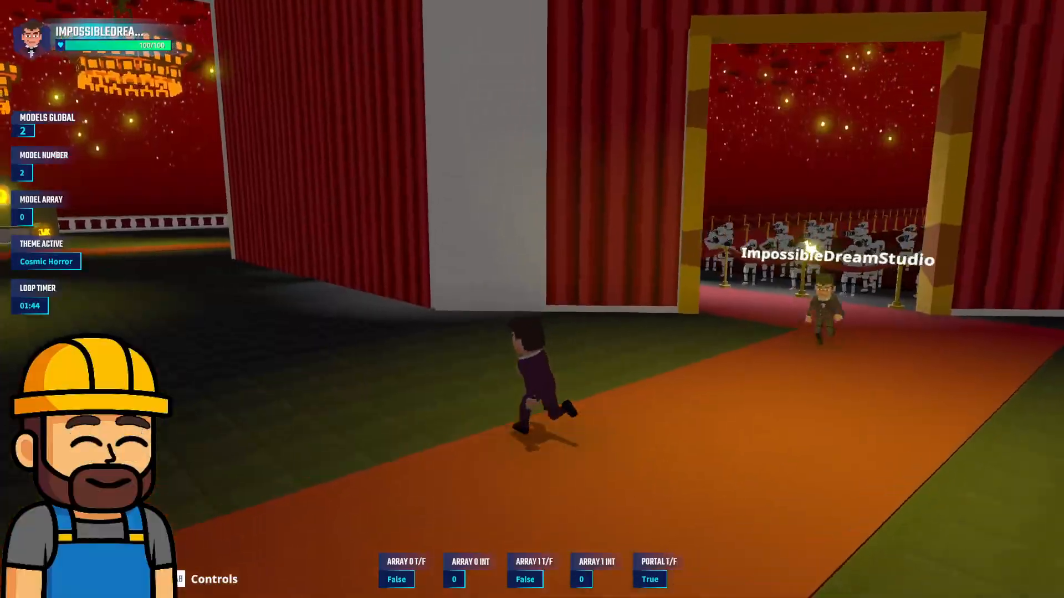
pyautogui.press('w')
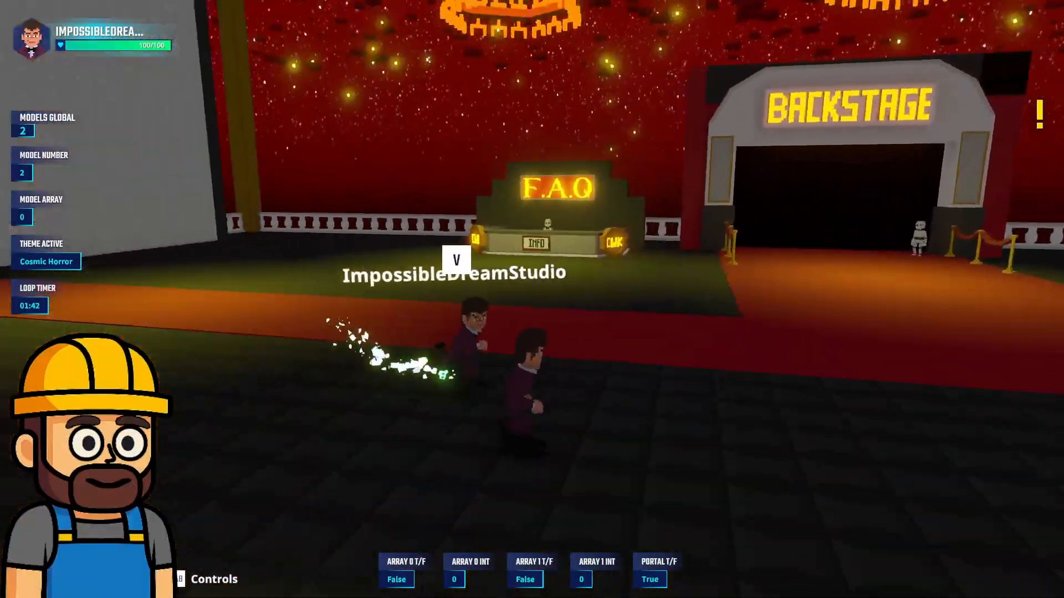
pyautogui.press('w')
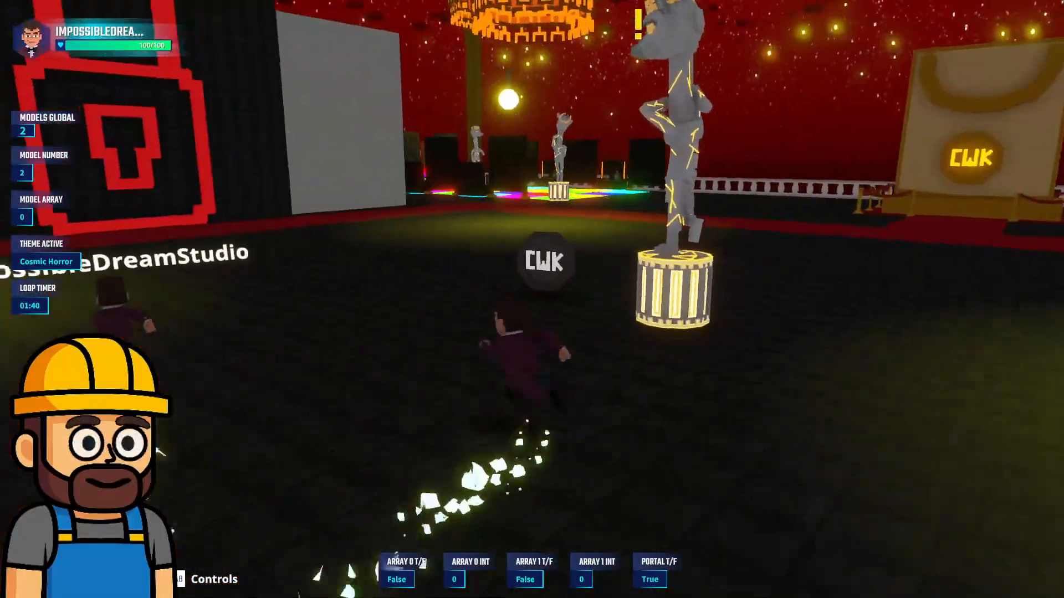
pyautogui.press('w')
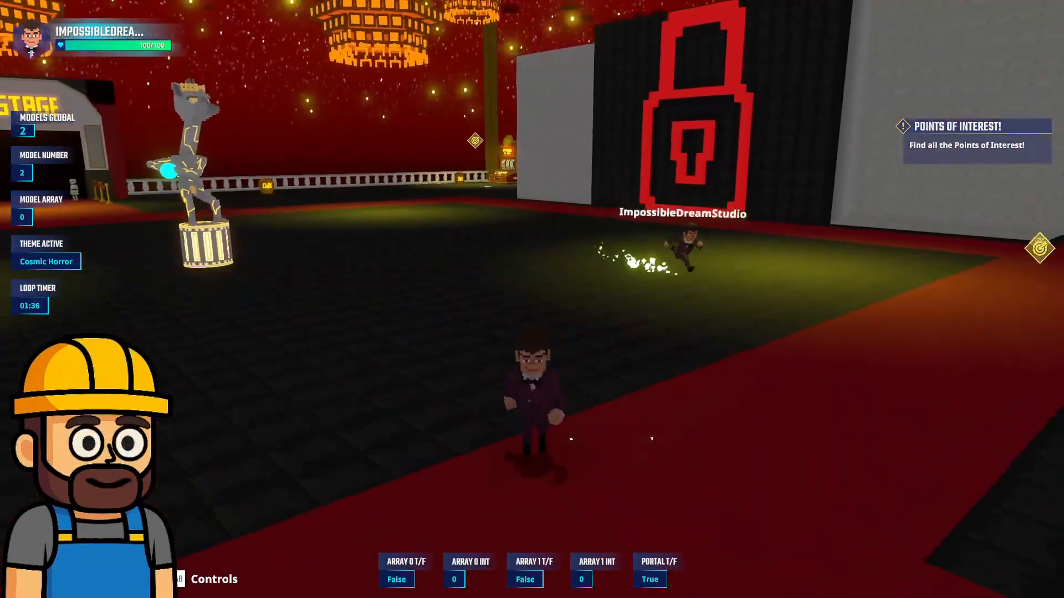
# Open the avatar inventory, try on the Mystic Warrior Fire Power head, and equip the pumpkin Spooky Mask instead
pyautogui.press('i')
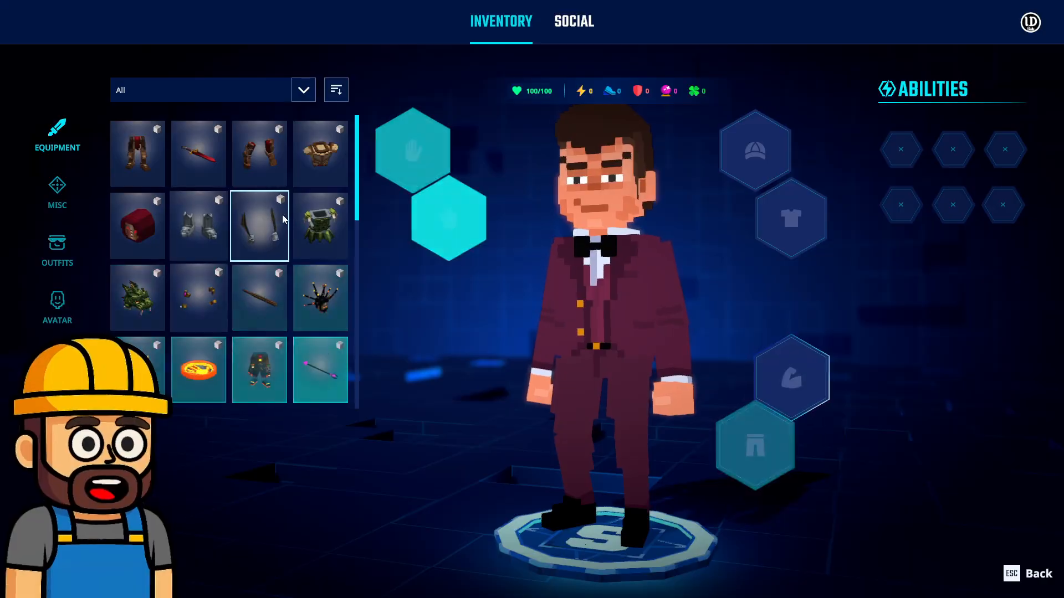
pyautogui.scroll(-2, 326, 224)
pyautogui.click(338, 185)
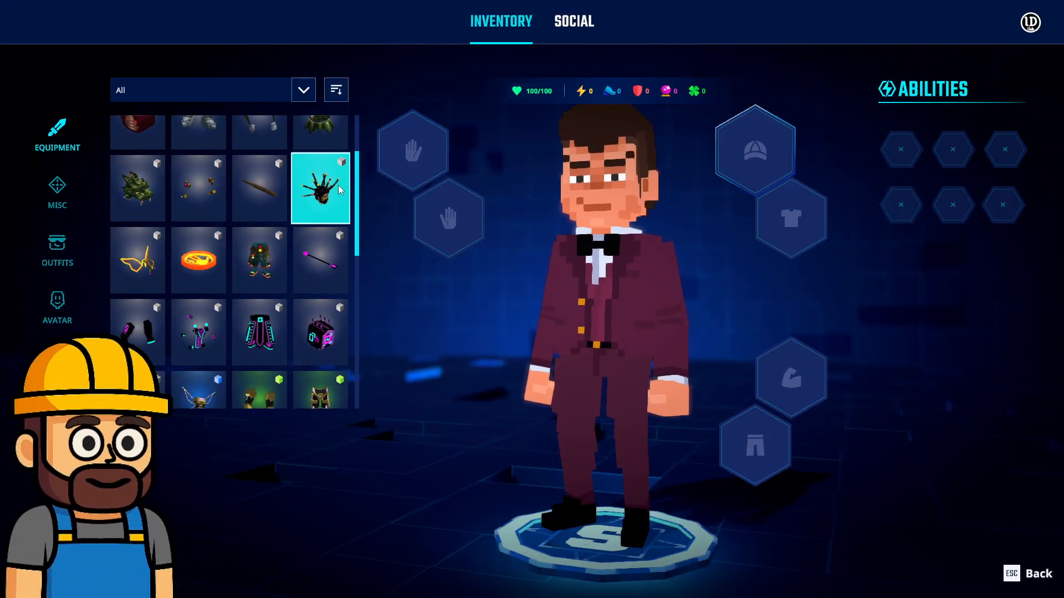
pyautogui.scroll(-1, 238, 269)
pyautogui.scroll(-6, 238, 269)
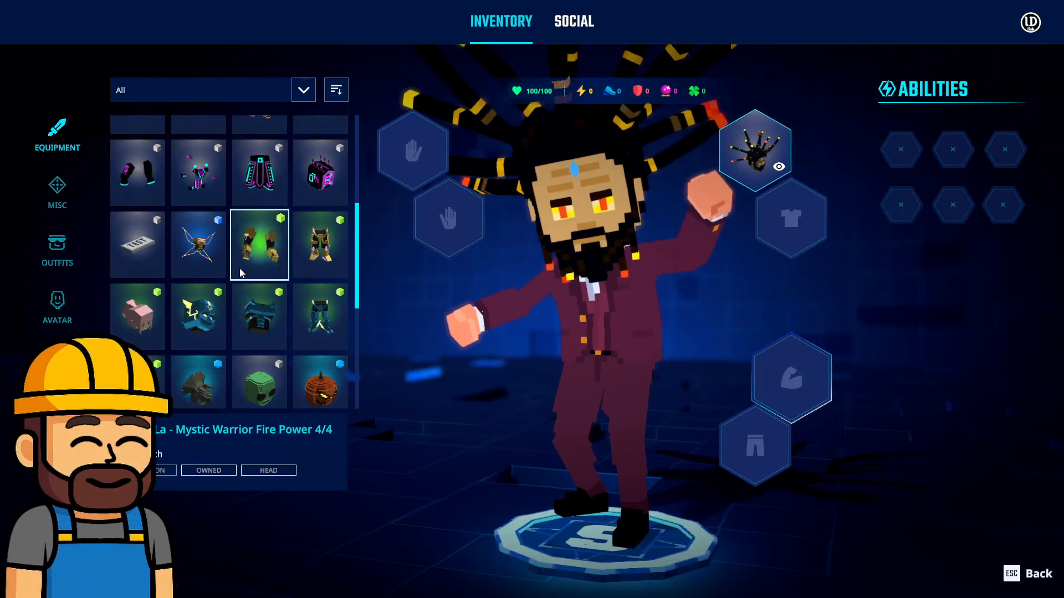
pyautogui.click(312, 291)
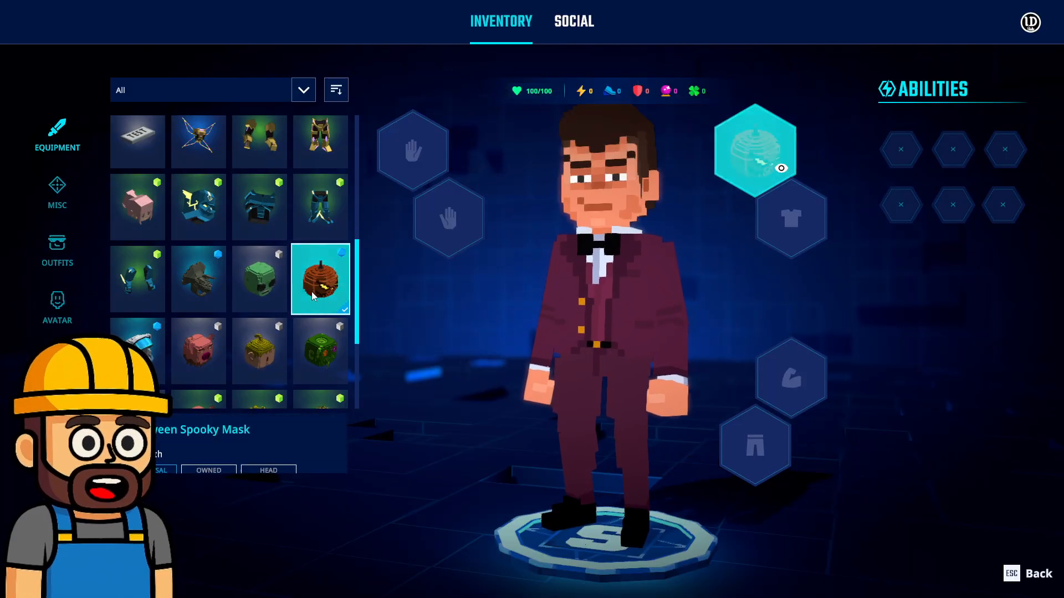
# Browse the remaining equipment and equip the Fairy Mech Chest Gear on the avatar
pyautogui.scroll(-2, 197, 338)
pyautogui.scroll(-4, 197, 338)
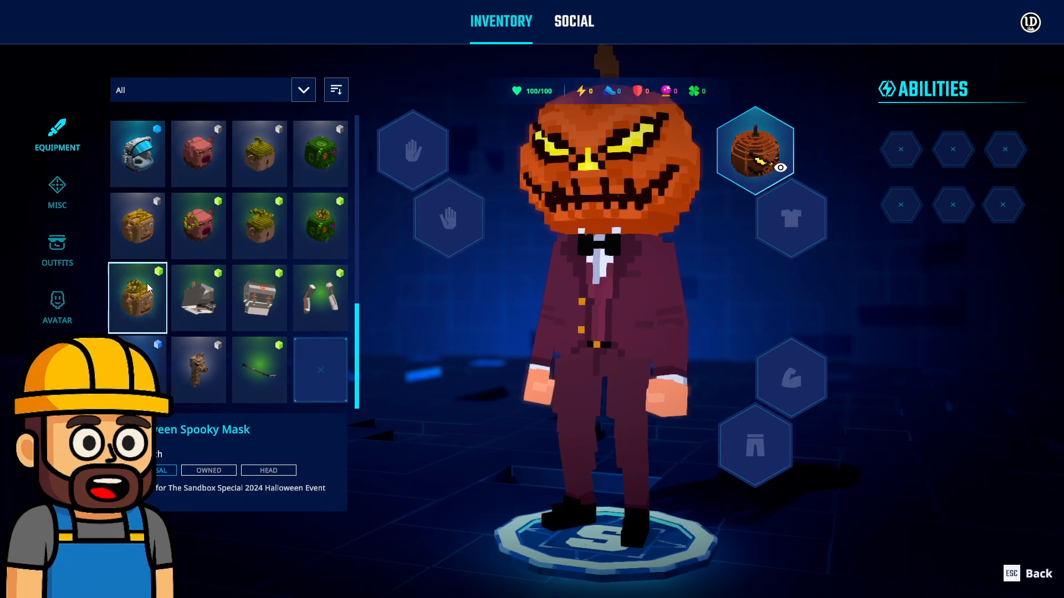
pyautogui.scroll(6, 261, 355)
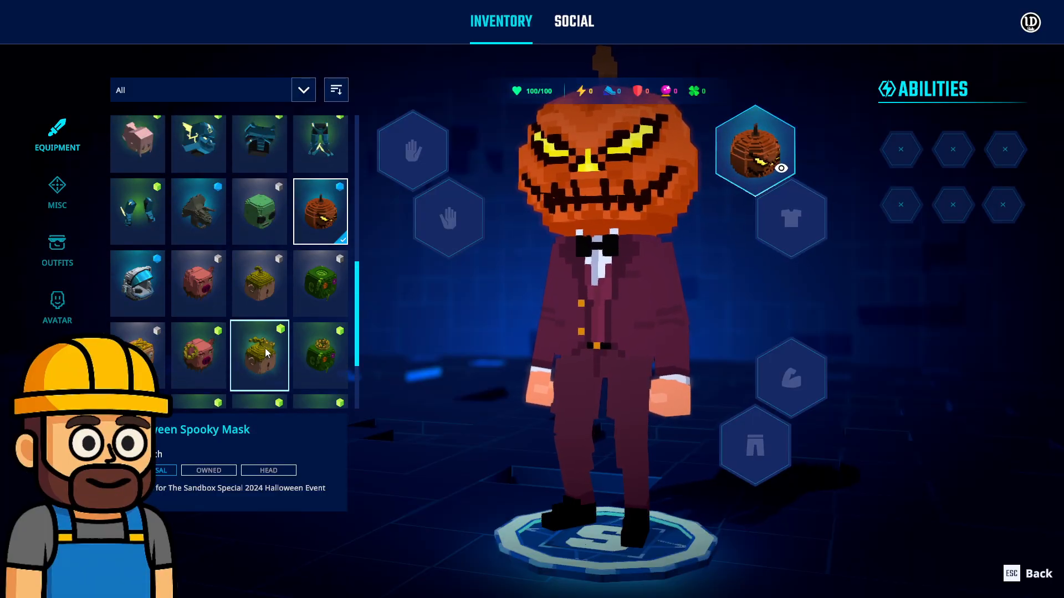
pyautogui.scroll(2, 279, 355)
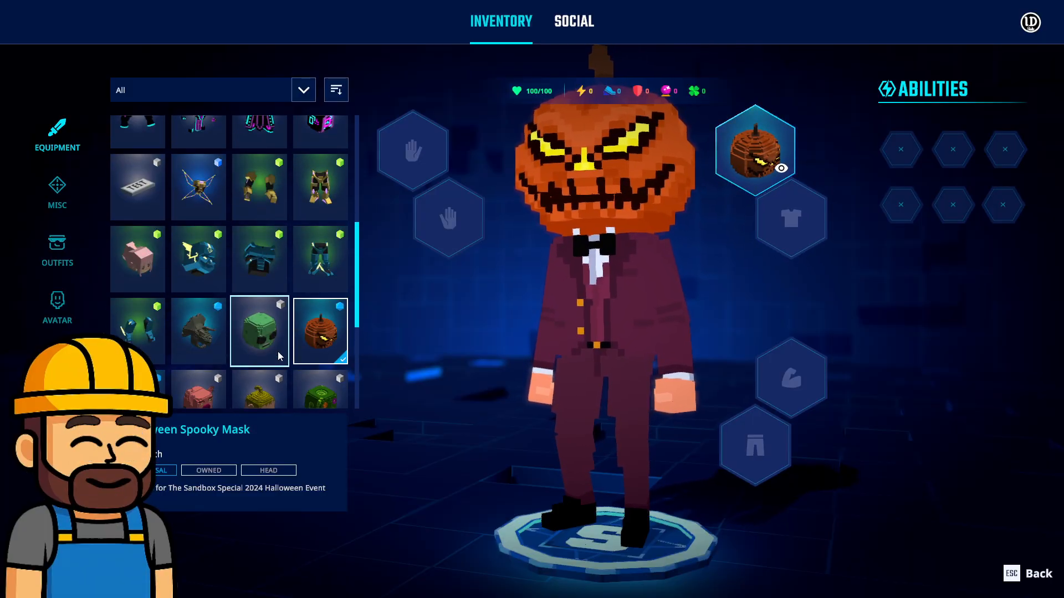
pyautogui.click(199, 237)
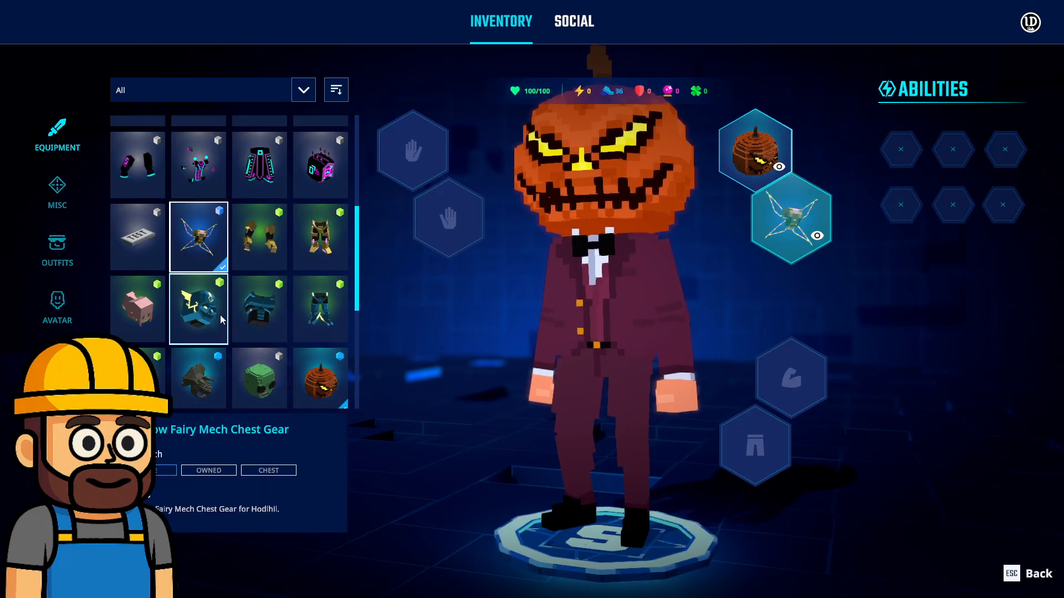
# Equip the Kitsune Tail Gear as the avatar's leg equipment
pyautogui.scroll(-1, 244, 343)
pyautogui.scroll(-6, 245, 344)
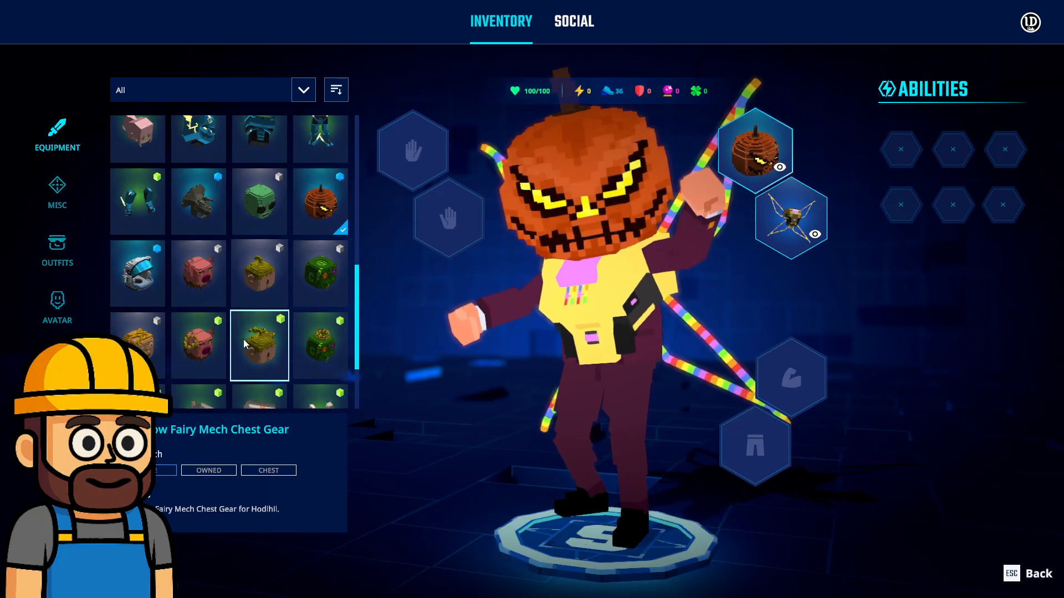
pyautogui.click(239, 328)
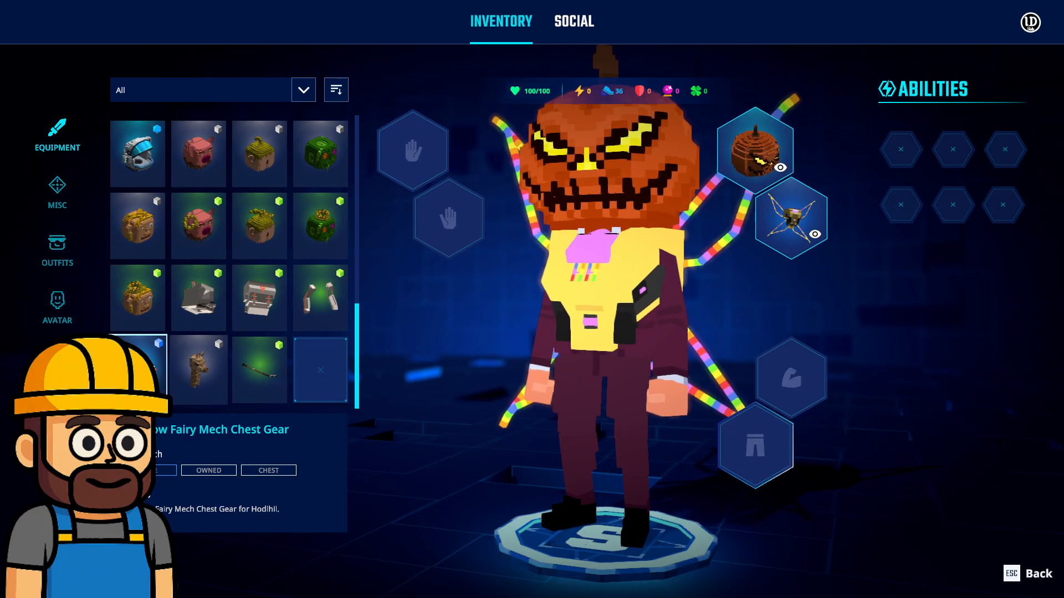
# Equip the black neon sleeves as the avatar's arm gear and return to the experience
pyautogui.scroll(3, 310, 299)
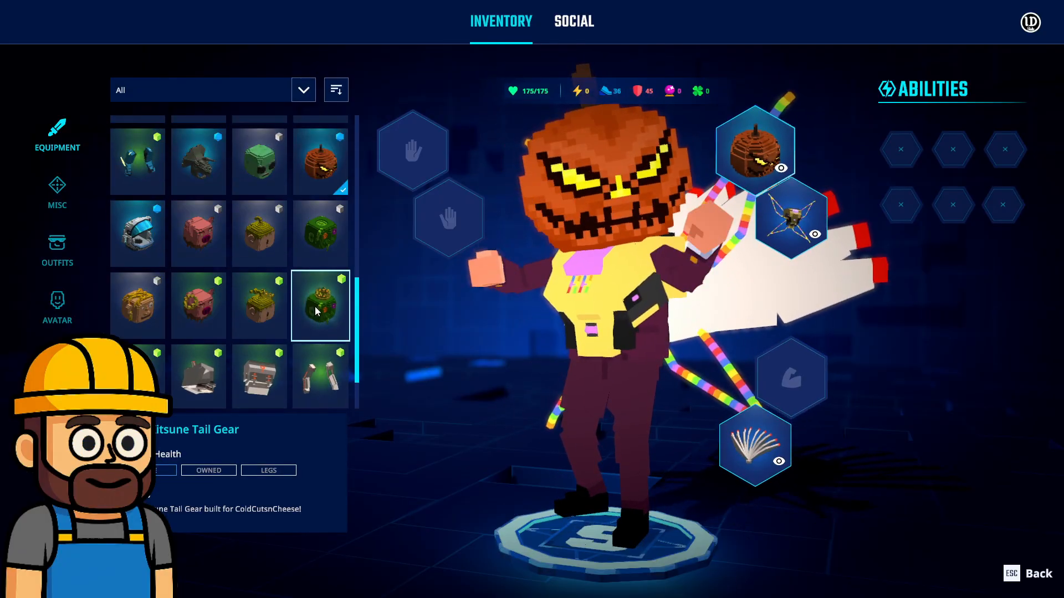
pyautogui.scroll(4, 327, 315)
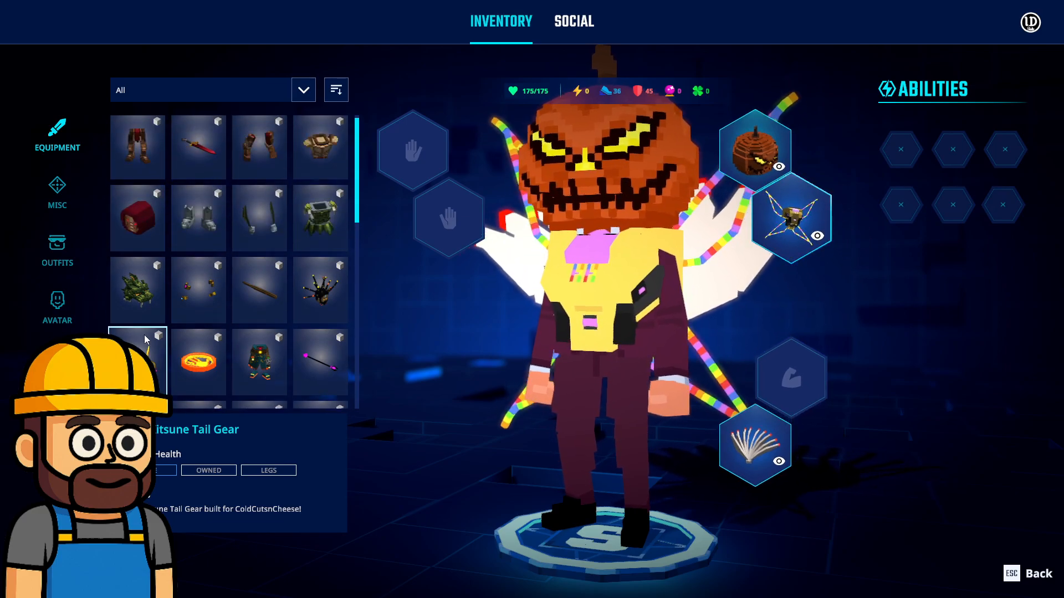
pyautogui.click(139, 373)
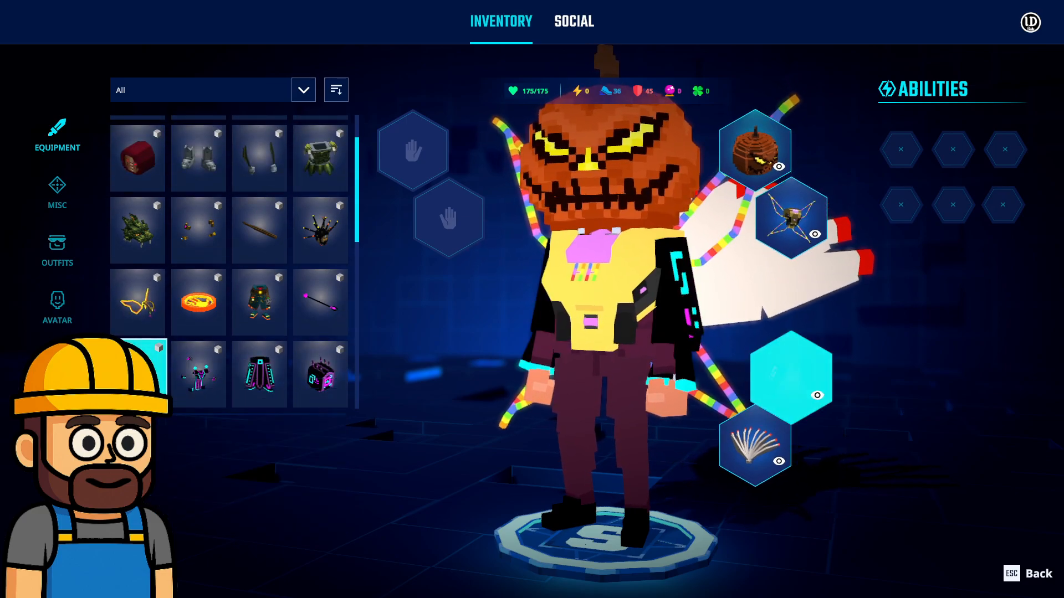
pyautogui.press('Escape')
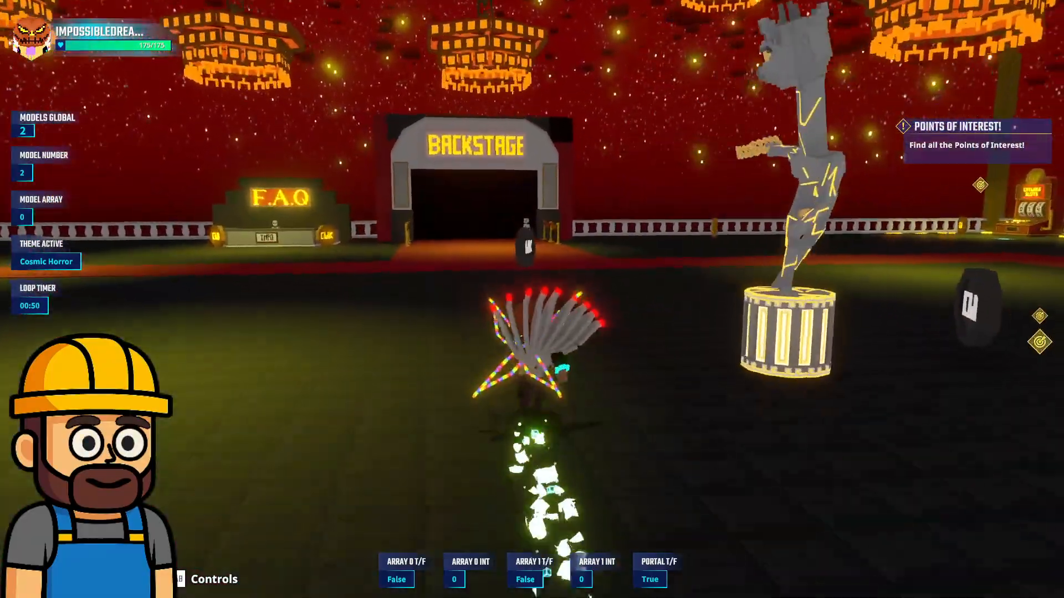
# Run and jump the costumed avatar from the Backstage area across the hall toward the giant CWK bag
pyautogui.press('w')
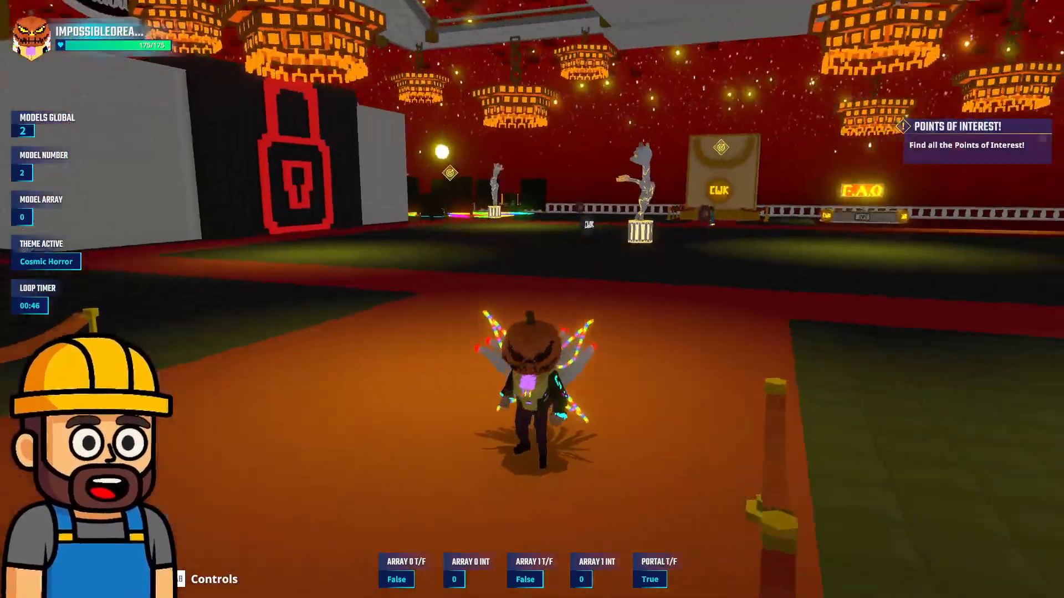
pyautogui.press('w')
pyautogui.press('space')
pyautogui.press('space')
pyautogui.press('space')
pyautogui.press('space')
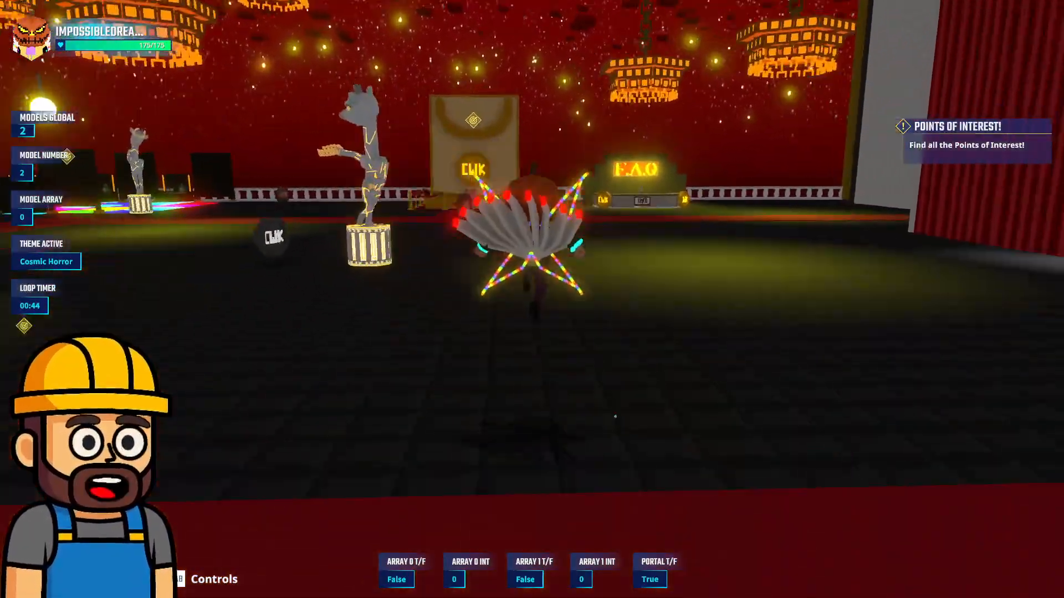
pyautogui.press('w')
# Run past the Backstage entrance toward the Catwalk Slots machine and turn back into the hall
pyautogui.press('w')
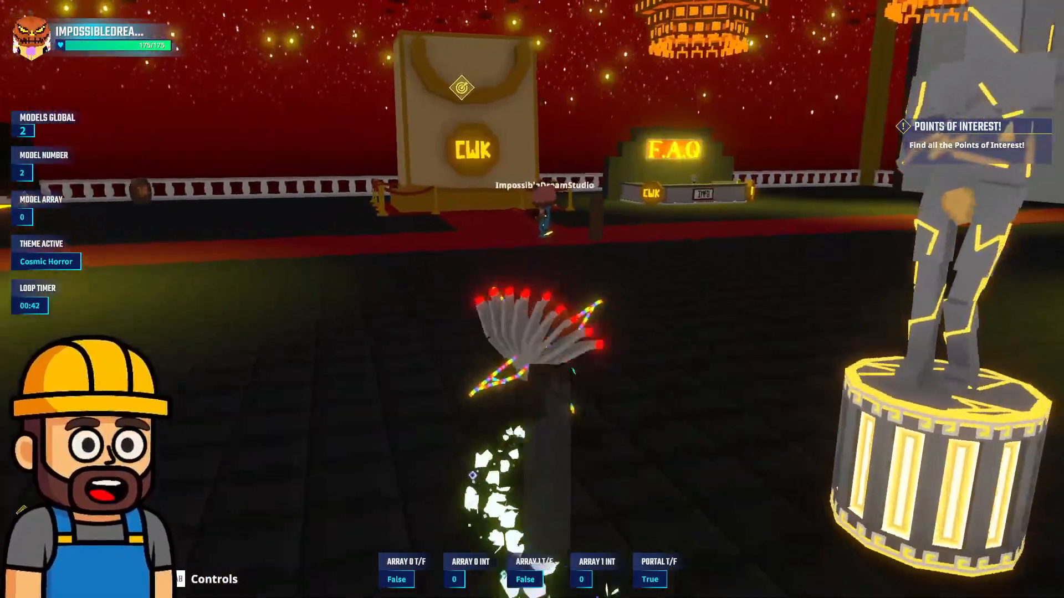
pyautogui.press('w')
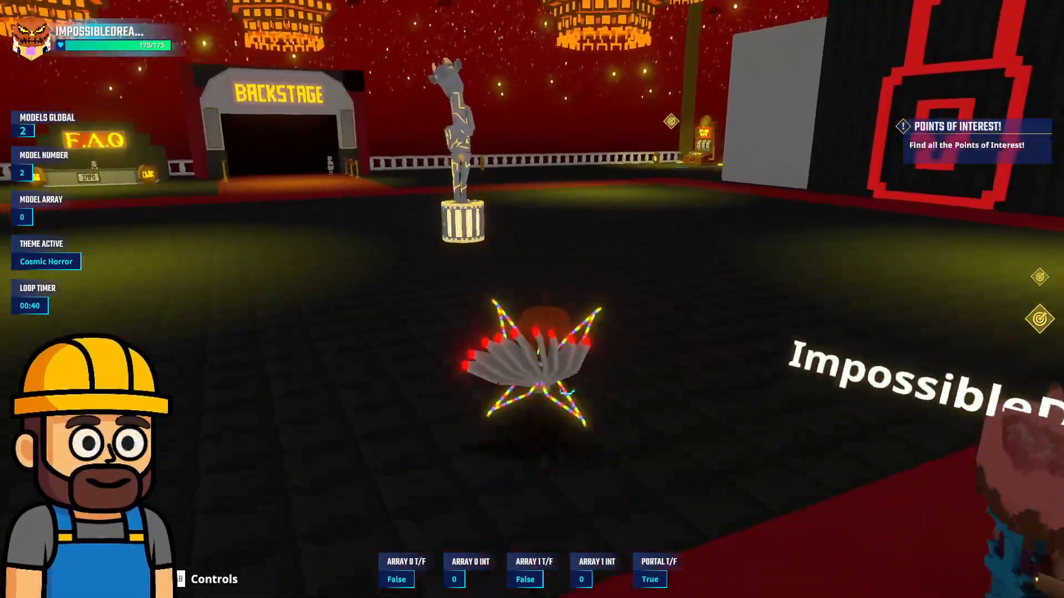
pyautogui.press('w')
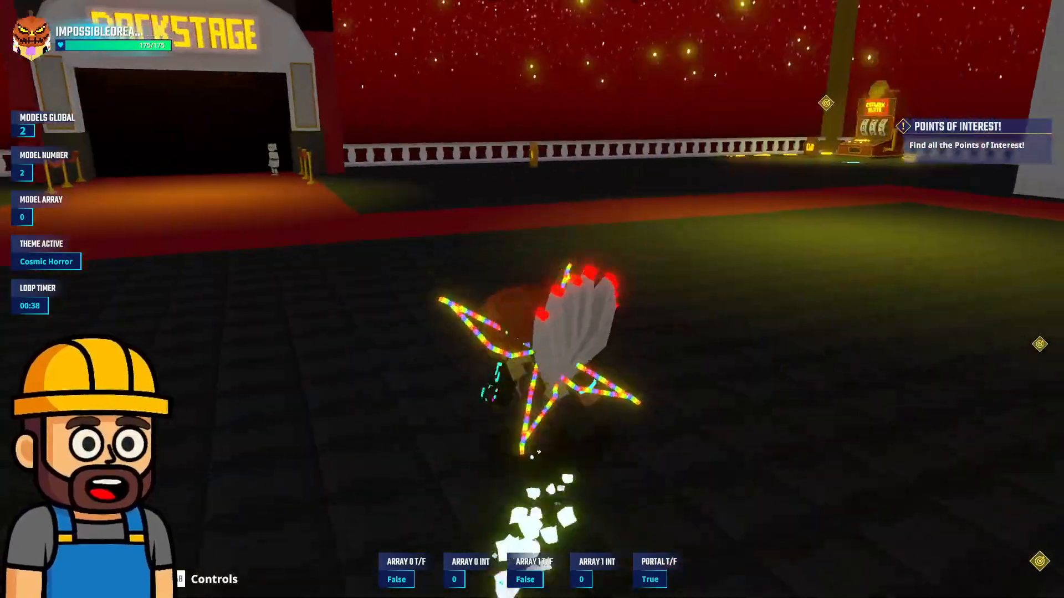
pyautogui.press('w')
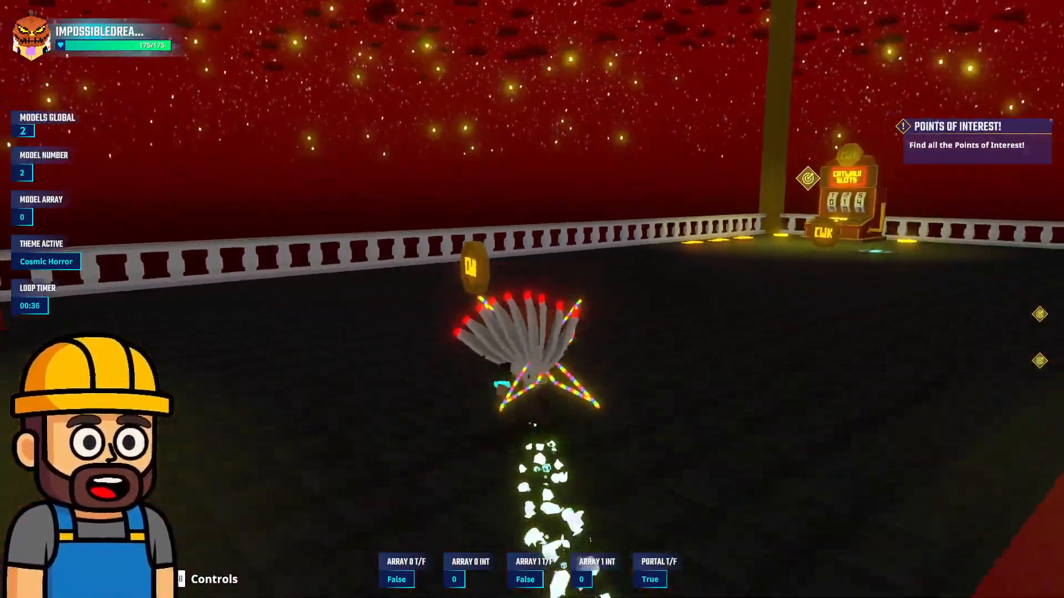
# Run and jump back across the hall to the point of interest at the giant CWK bag
pyautogui.press('w')
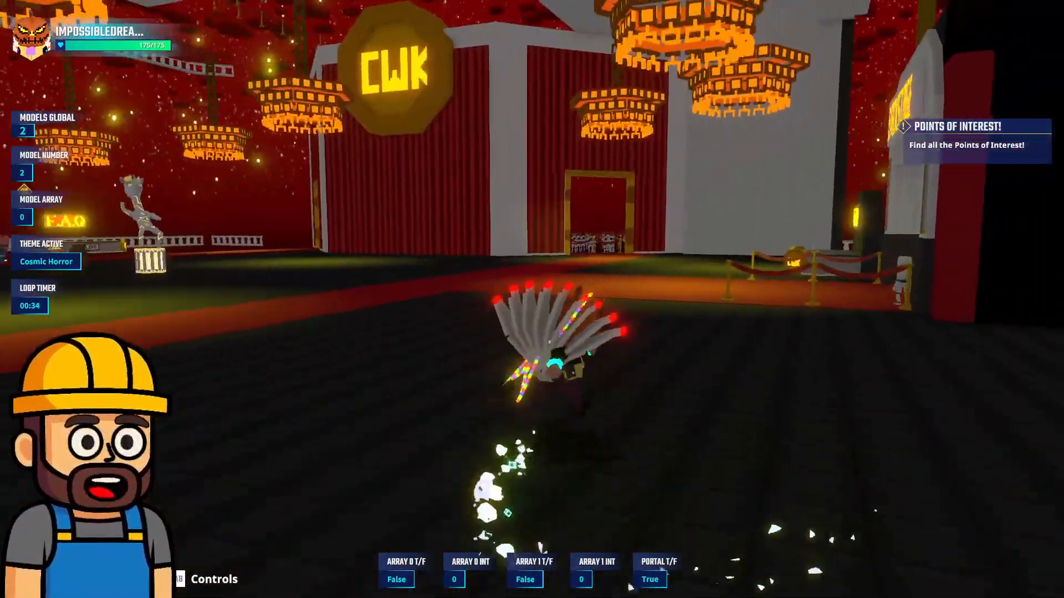
pyautogui.press('w')
pyautogui.press('space')
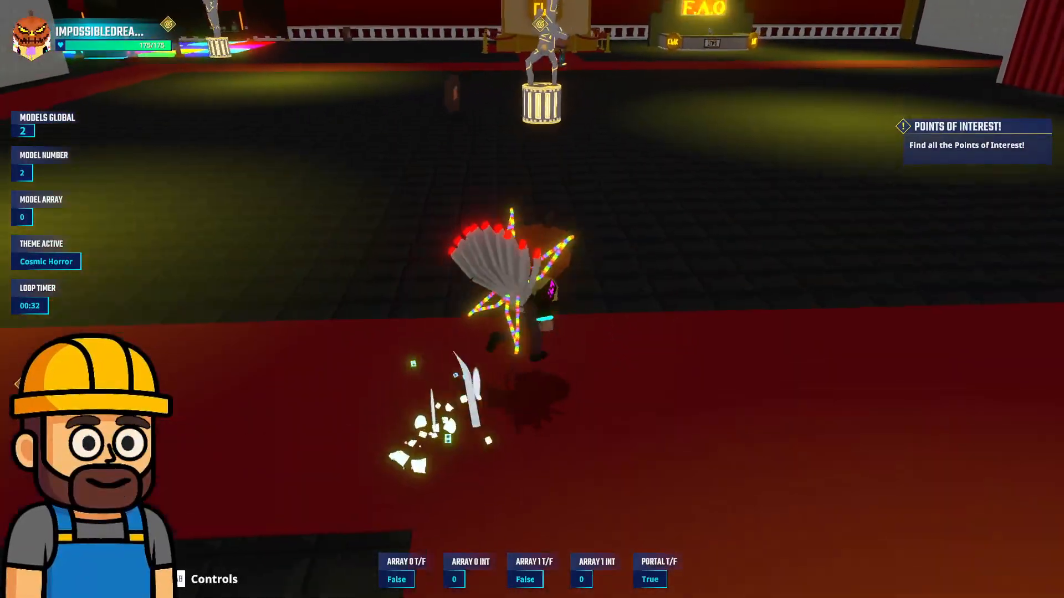
pyautogui.press('space')
pyautogui.press('w')
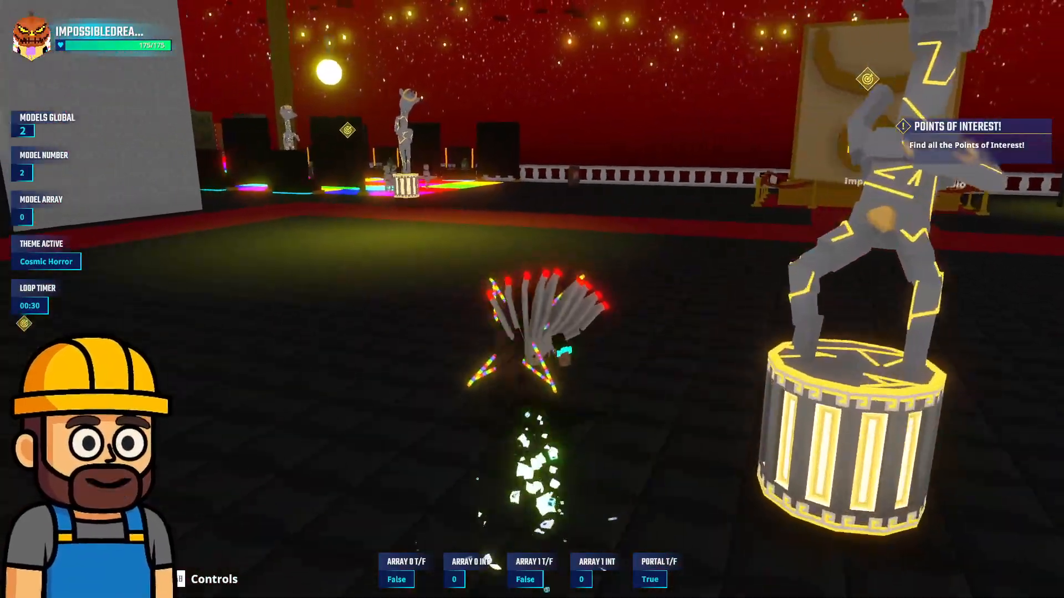
pyautogui.press('w')
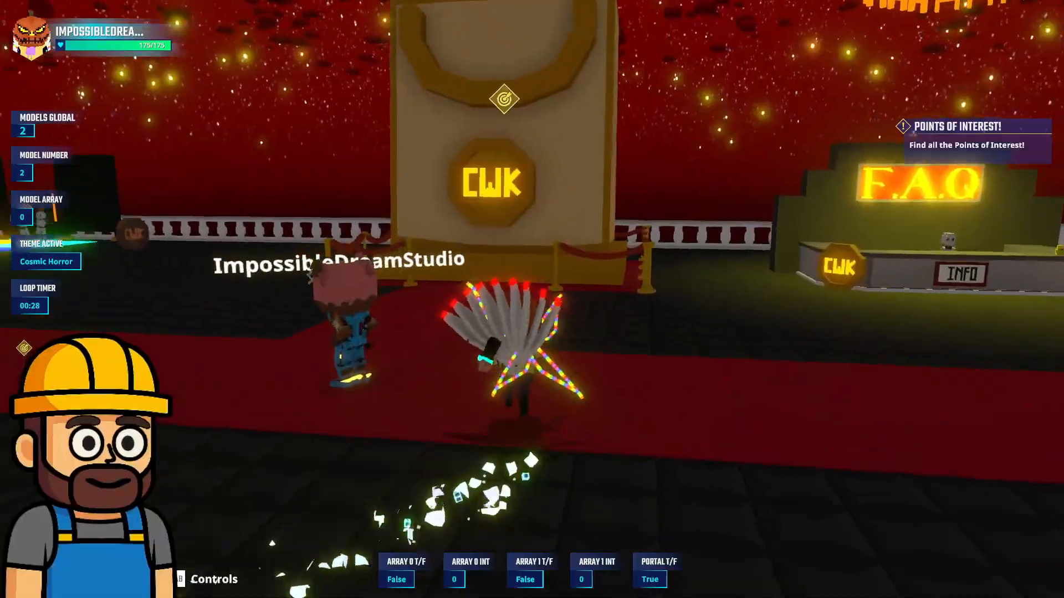
# Visit the point of interest at the dance floor and run back toward the locked doorway
pyautogui.press('w')
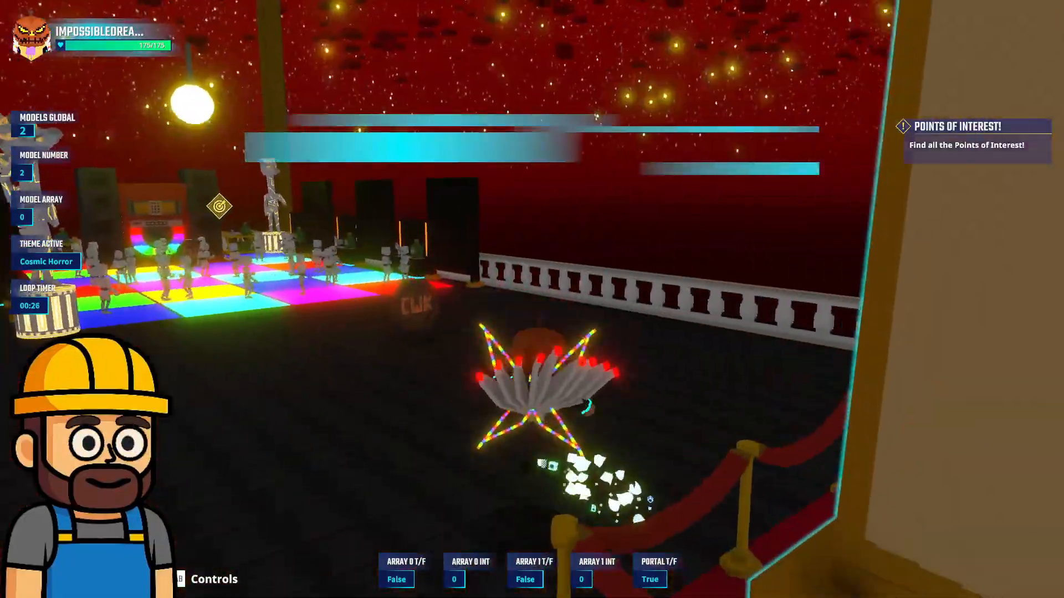
pyautogui.press('w')
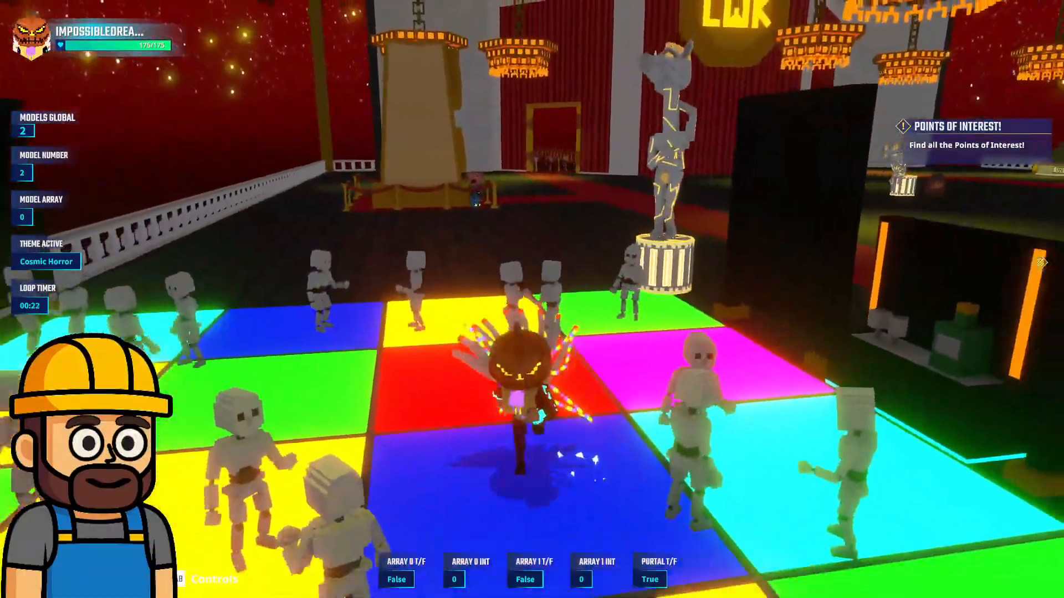
pyautogui.press('s')
pyautogui.press('w')
pyautogui.press('w')
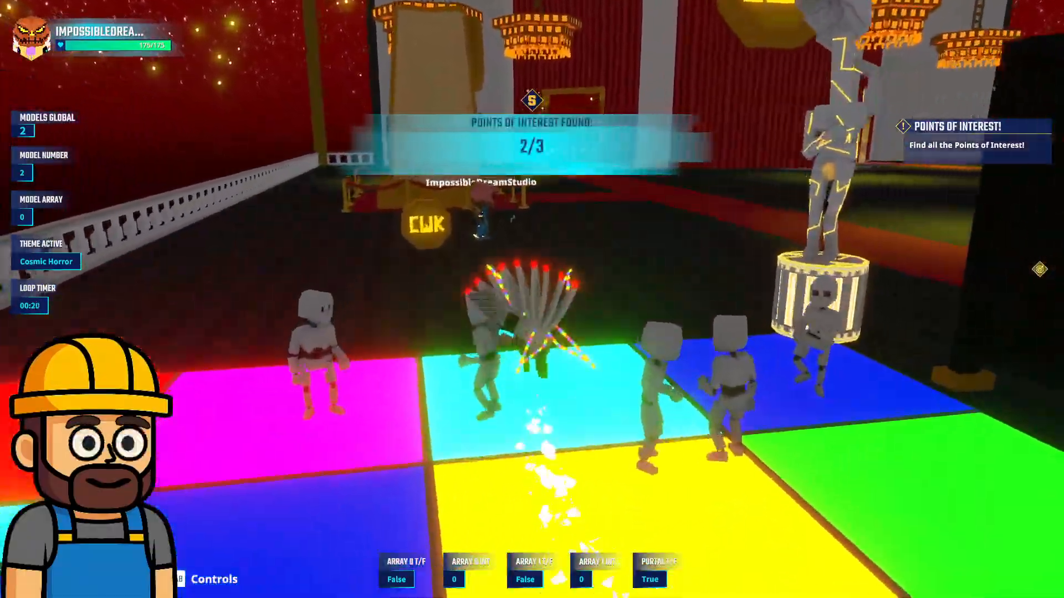
# Run from the hall's edge past the Backstage entrance and circle back by the statue facing the locked doorway
pyautogui.press('w')
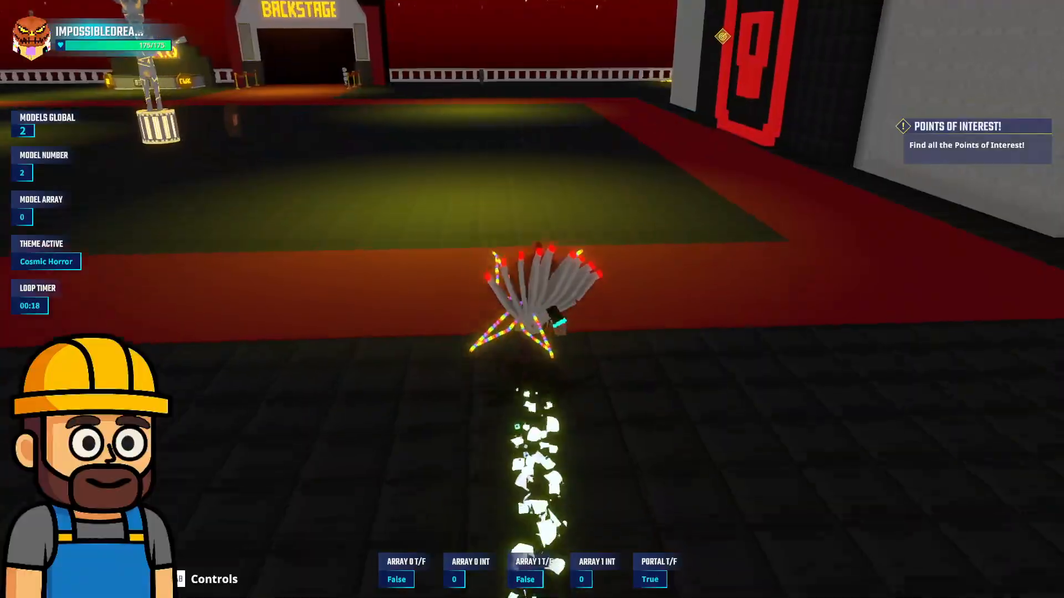
pyautogui.press('a')
pyautogui.press('w')
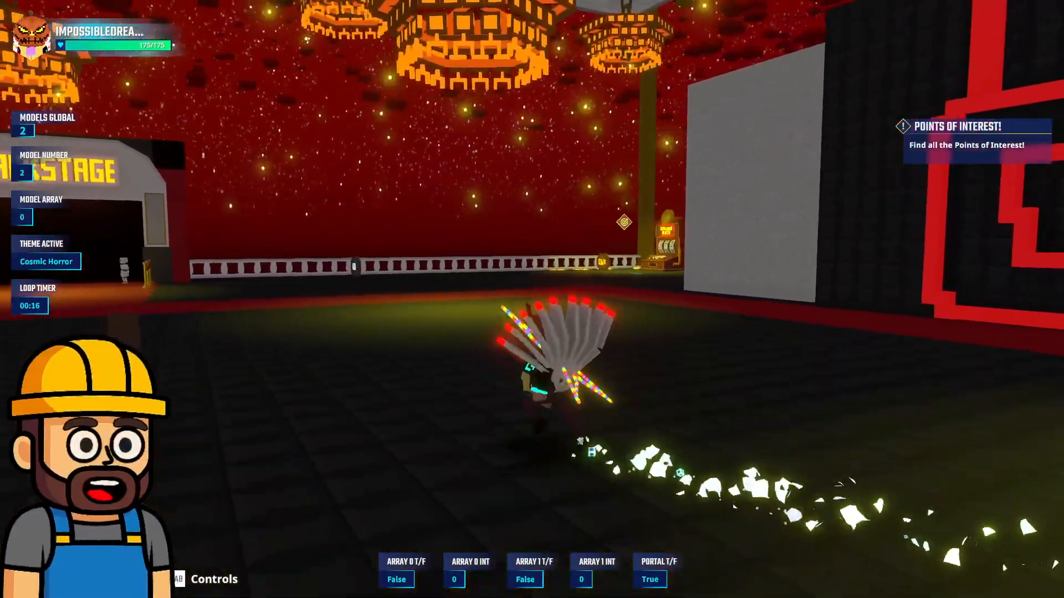
pyautogui.press('a')
pyautogui.press('s')
pyautogui.press('a')
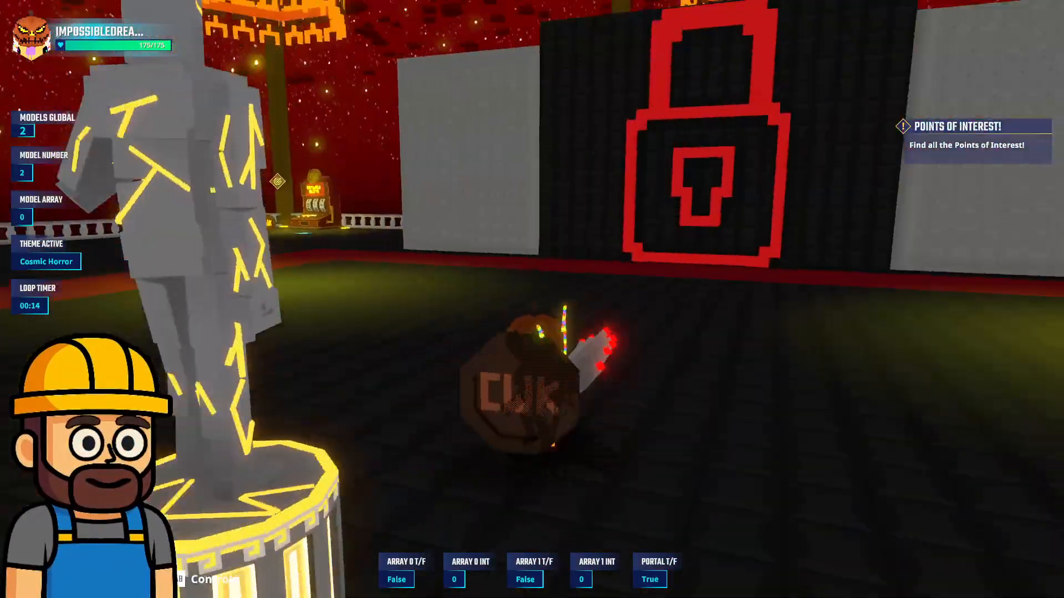
# Run toward the Backstage carpet and turn back into the hall to meet the second avatar
pyautogui.press('w')
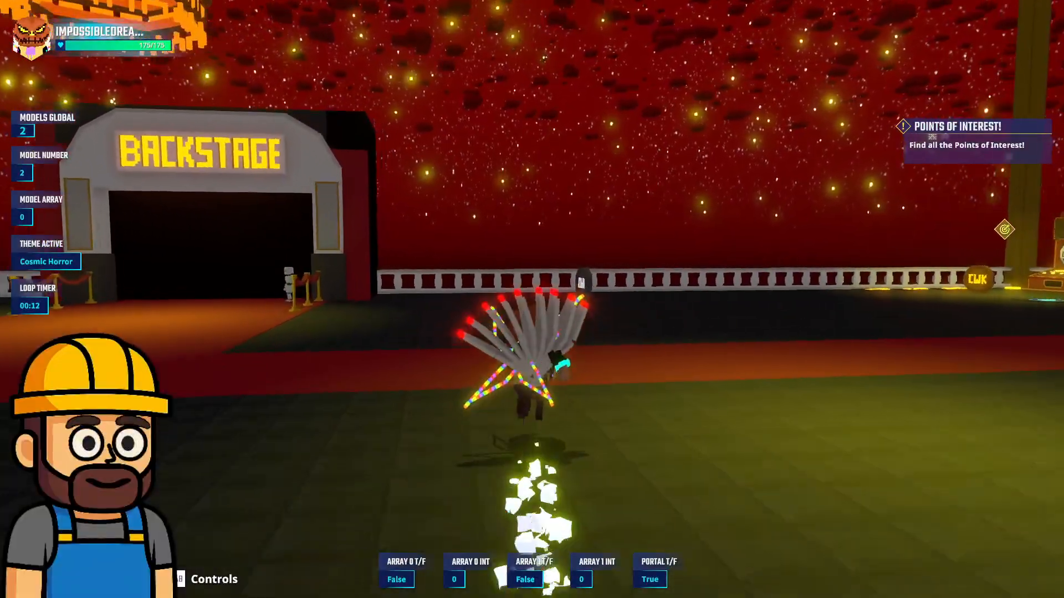
pyautogui.press('a')
pyautogui.press('w')
pyautogui.press('d')
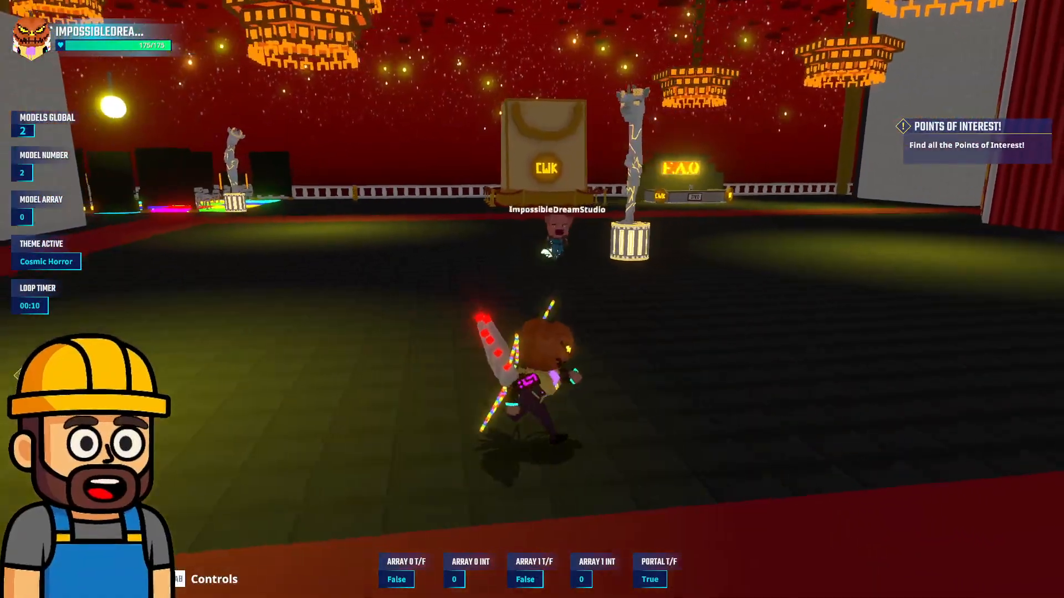
pyautogui.press('w')
pyautogui.press('d')
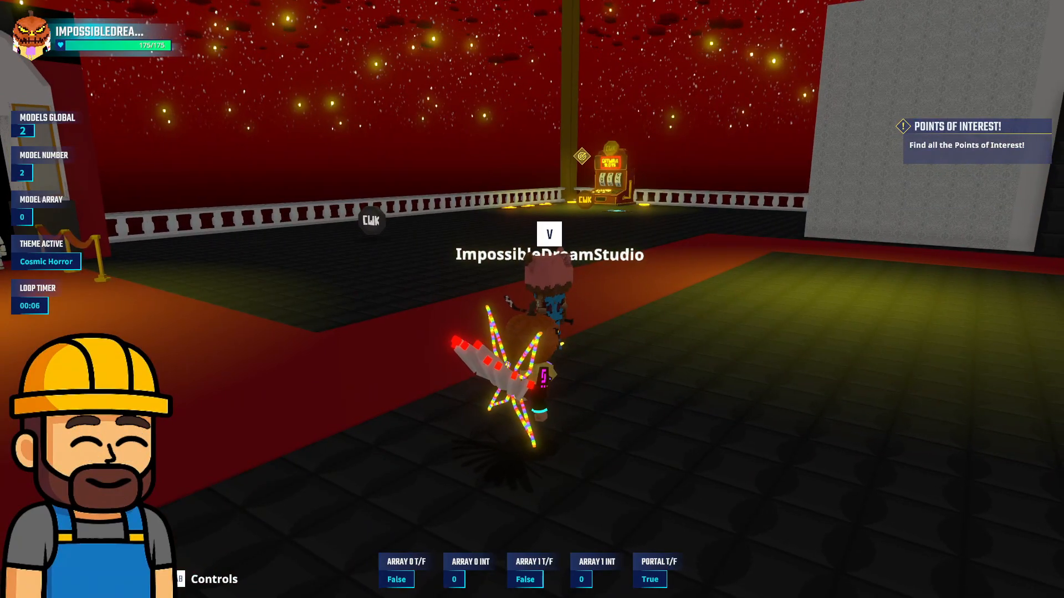
# Stand beside the second avatar on the hall floor and watch the locked doorway until the loop timer runs out
pyautogui.press('s')
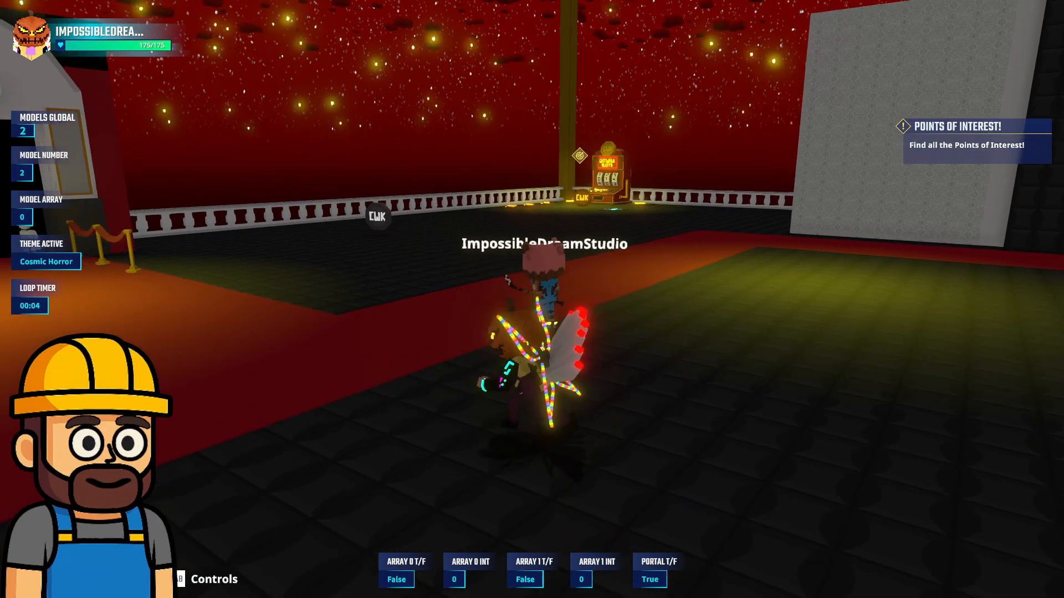
pyautogui.press('w')
pyautogui.press('a')
pyautogui.press('d')
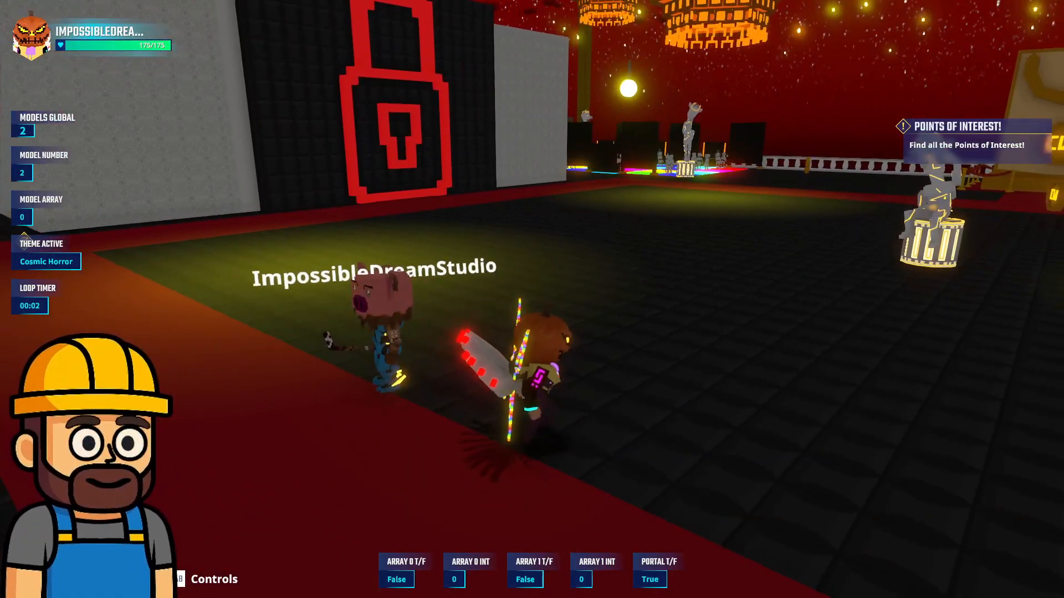
pyautogui.press('d')
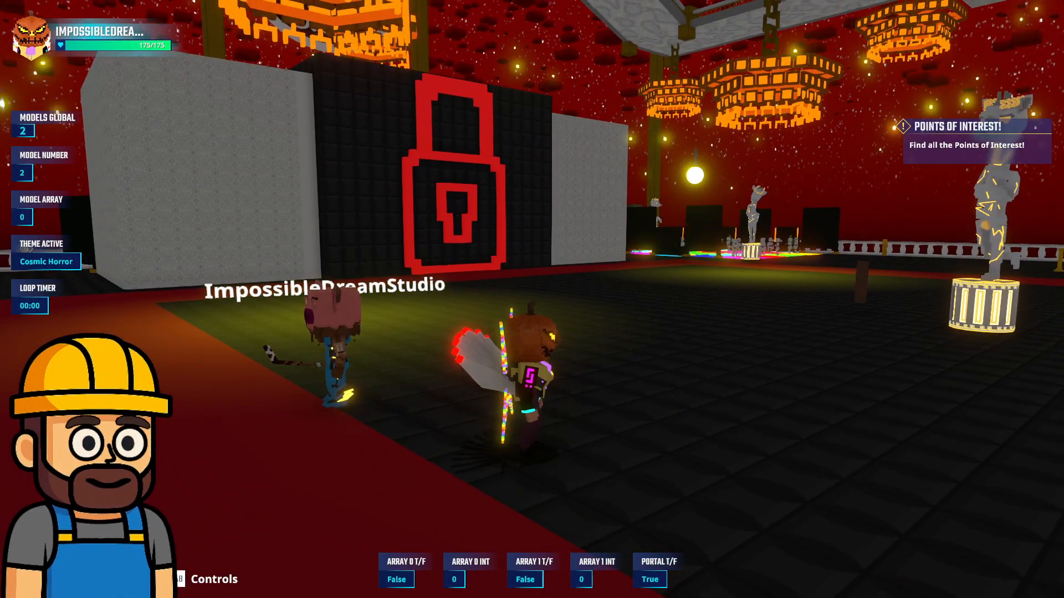
pyautogui.press('d')
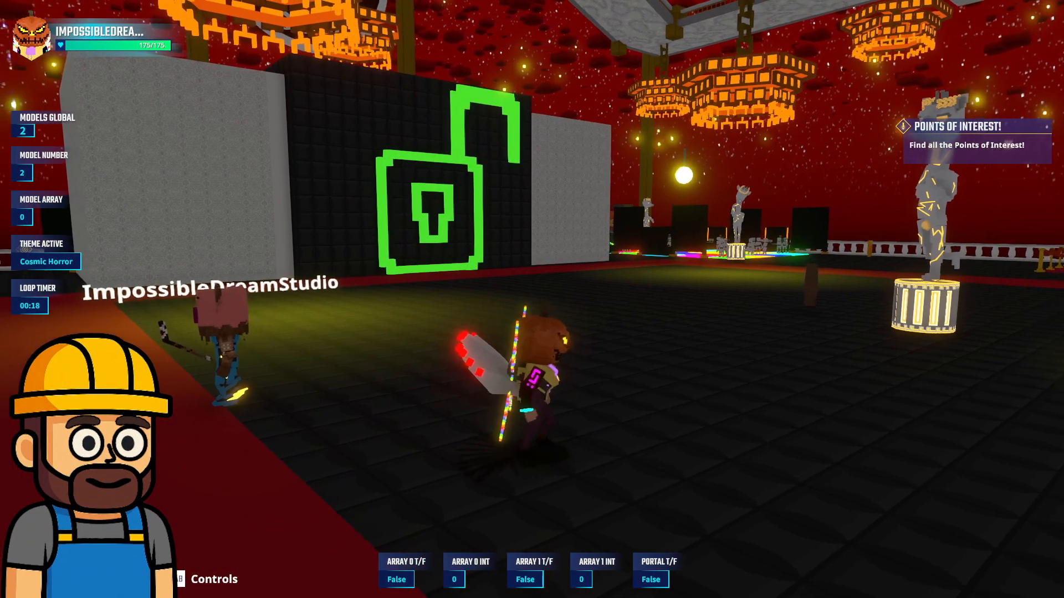
# Run across the hall to the green unlocked doorway and go through it onto the catwalk
pyautogui.press('d')
pyautogui.press('w')
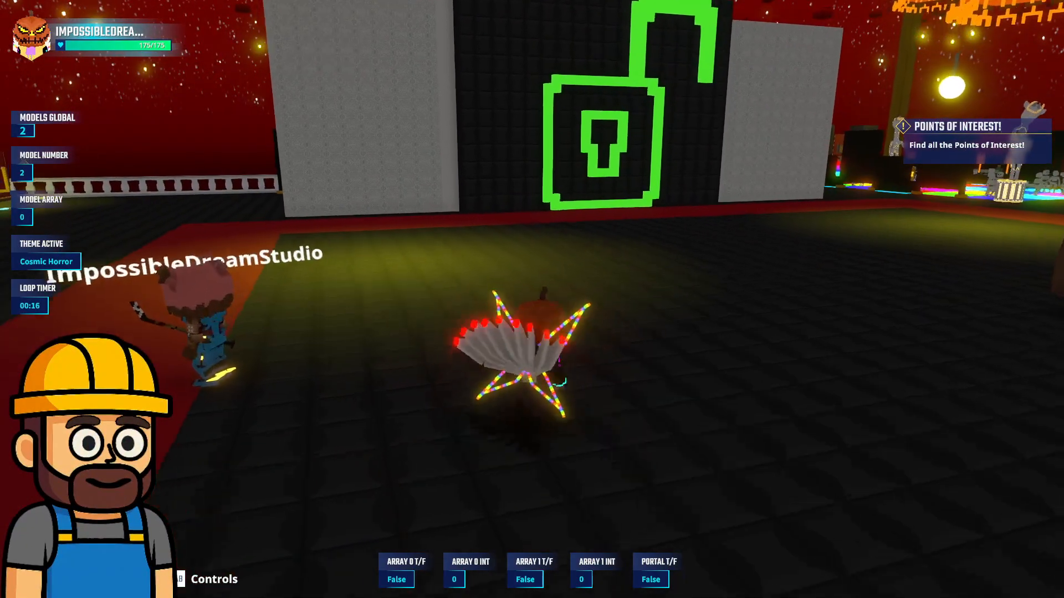
pyautogui.press('w')
pyautogui.press('d')
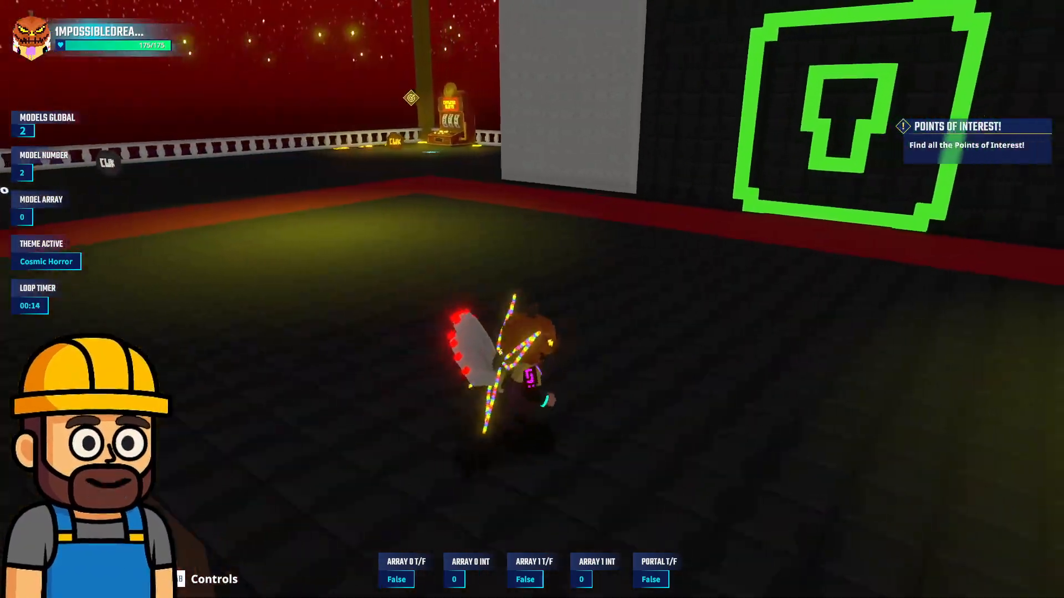
pyautogui.press('w')
pyautogui.press('d')
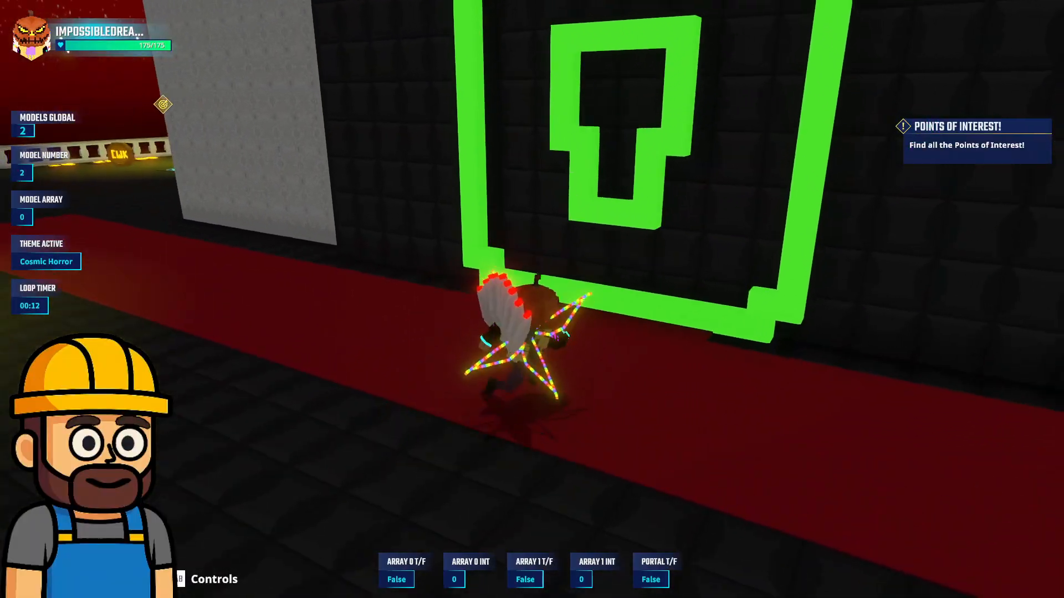
pyautogui.press('d')
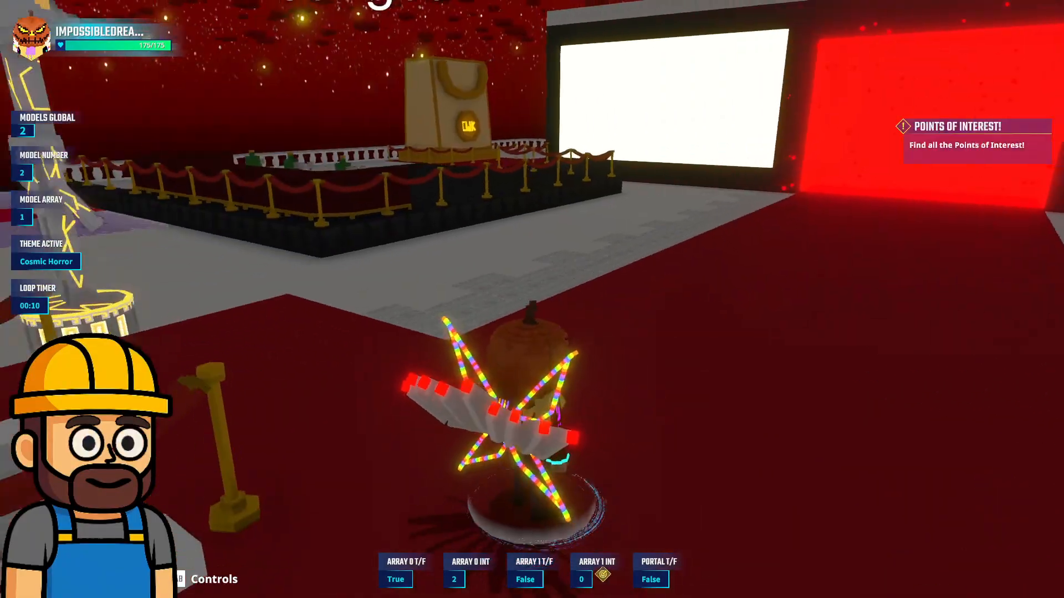
# Walk the avatar along the red catwalk carpet facing the glowing red portal between the white screens
pyautogui.press('w')
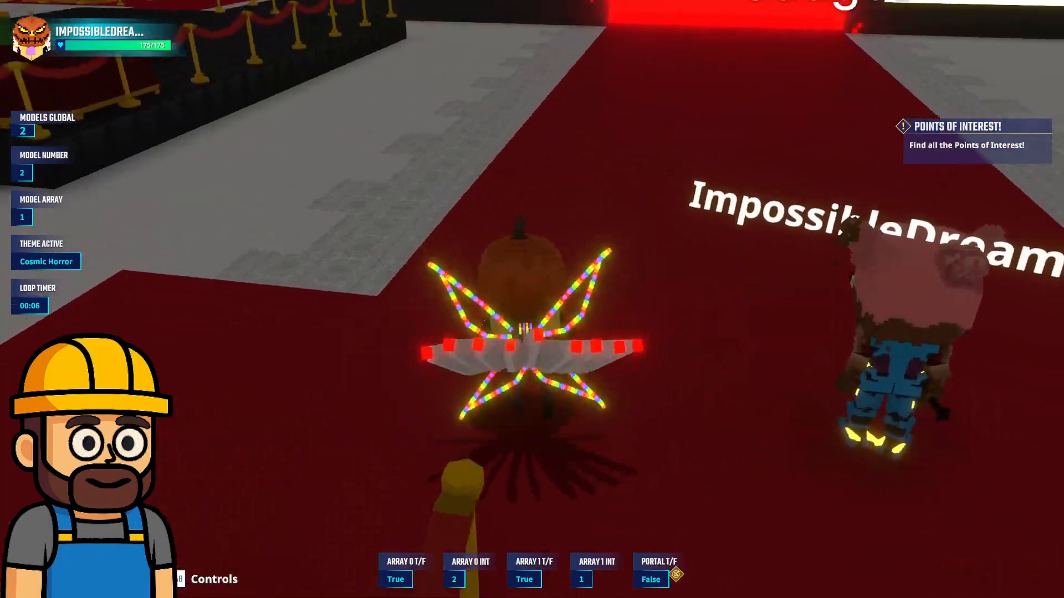
pyautogui.press('w')
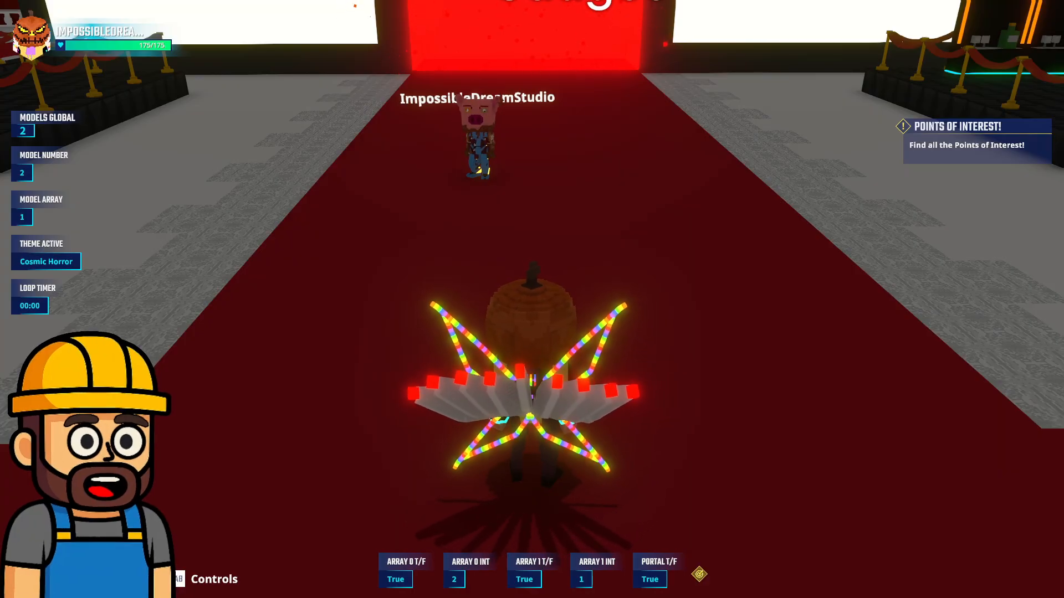
pyautogui.press('w')
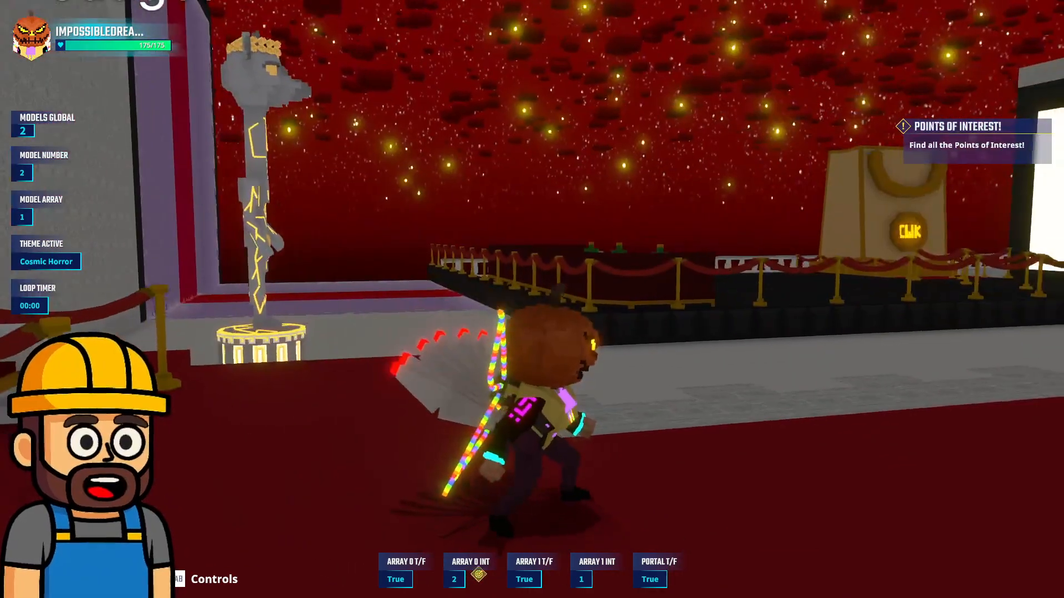
pyautogui.press('w')
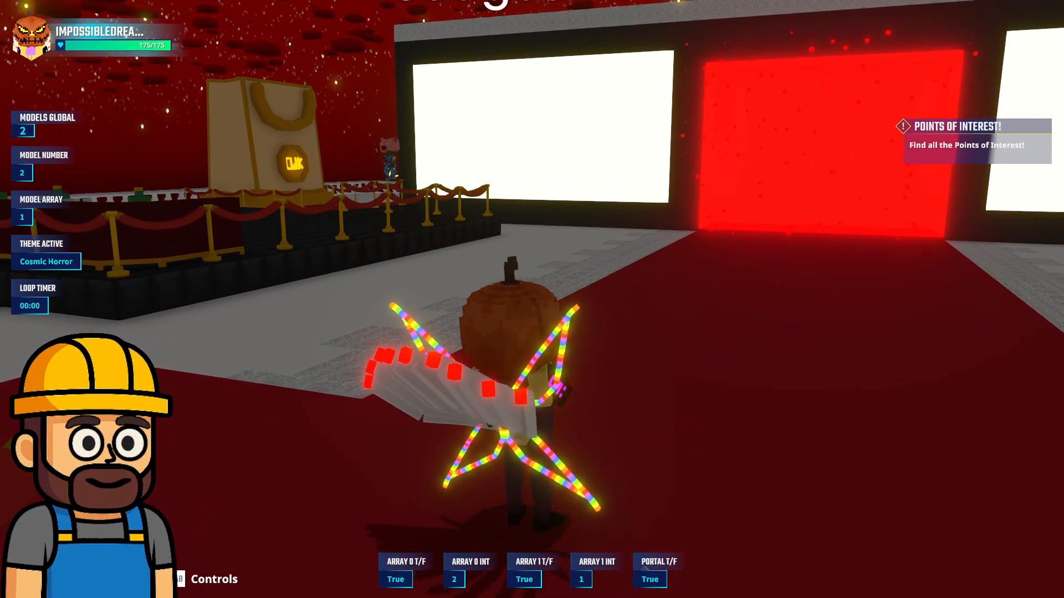
# Run and jump off the red carpet to the roped Judges platform where the second avatar stands
pyautogui.press('w')
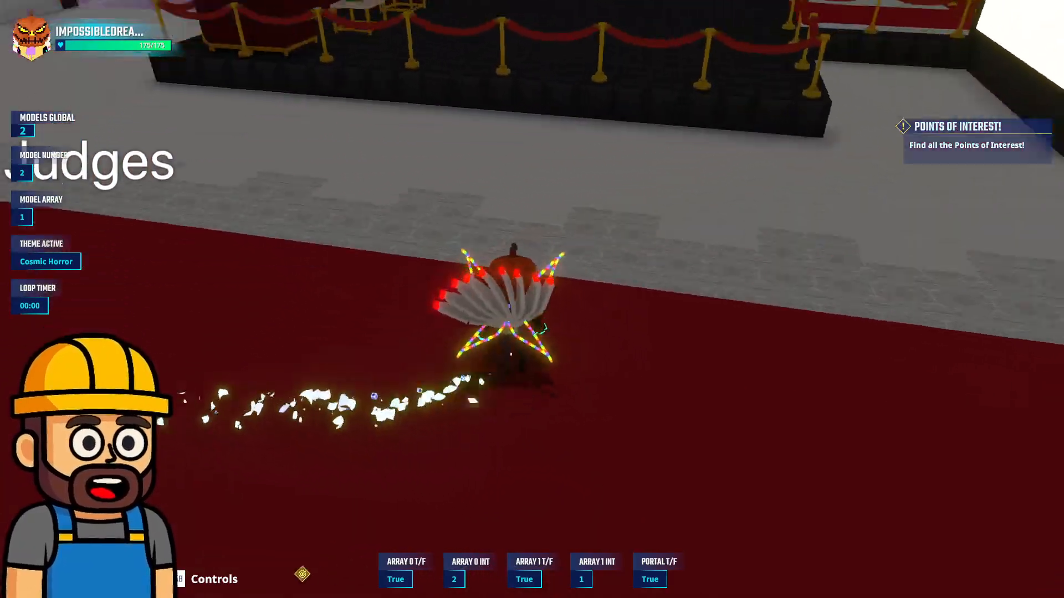
pyautogui.press('space')
pyautogui.press('w')
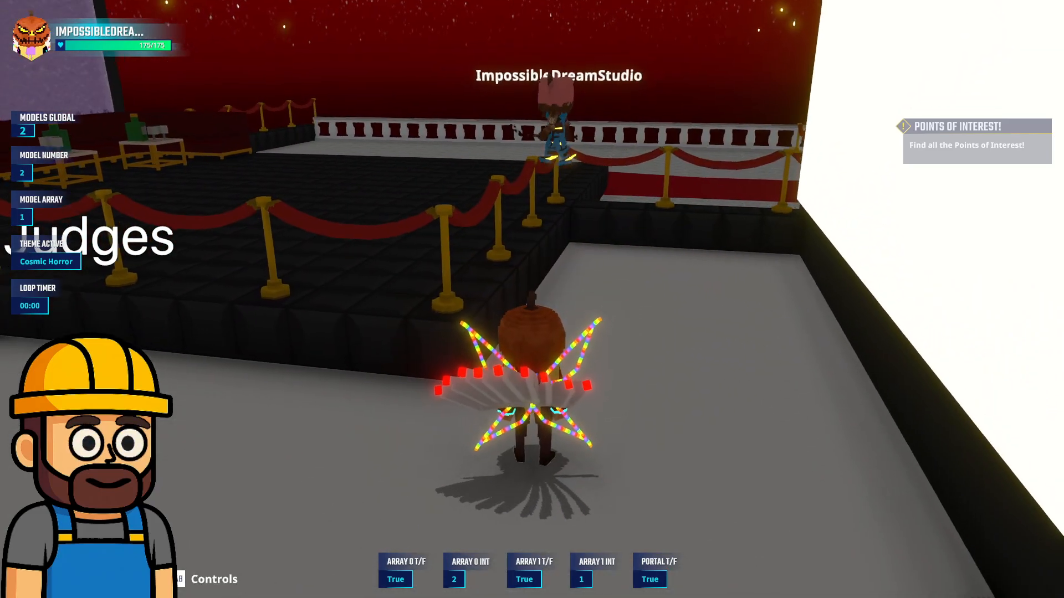
# Open and close the social chat, and run from the photographers' red carpet through the curtained entrance into the hall
pyautogui.press('Return')
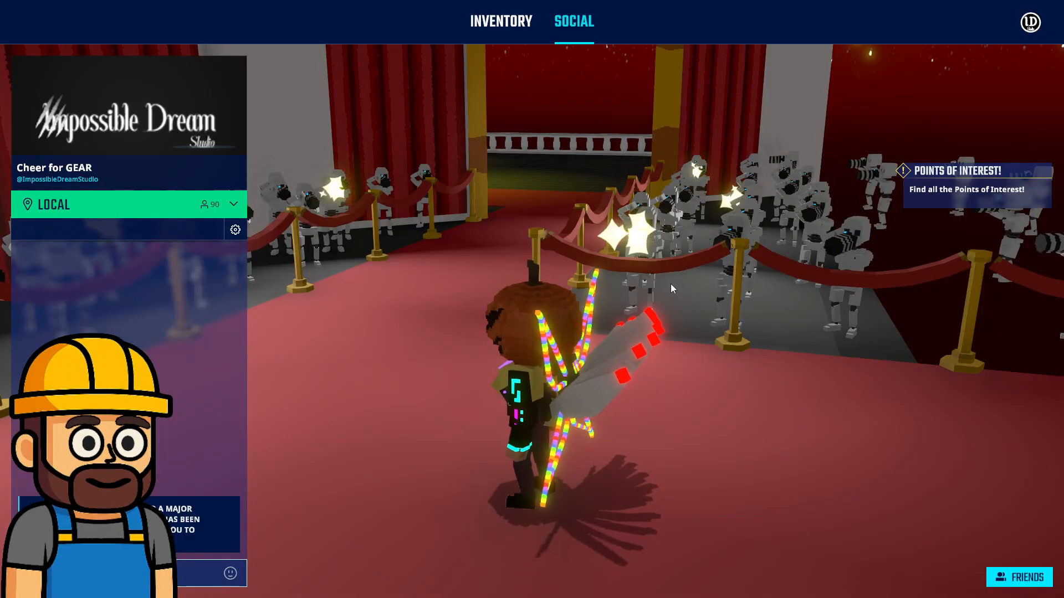
pyautogui.press('Escape')
pyautogui.press('w')
pyautogui.press('w')
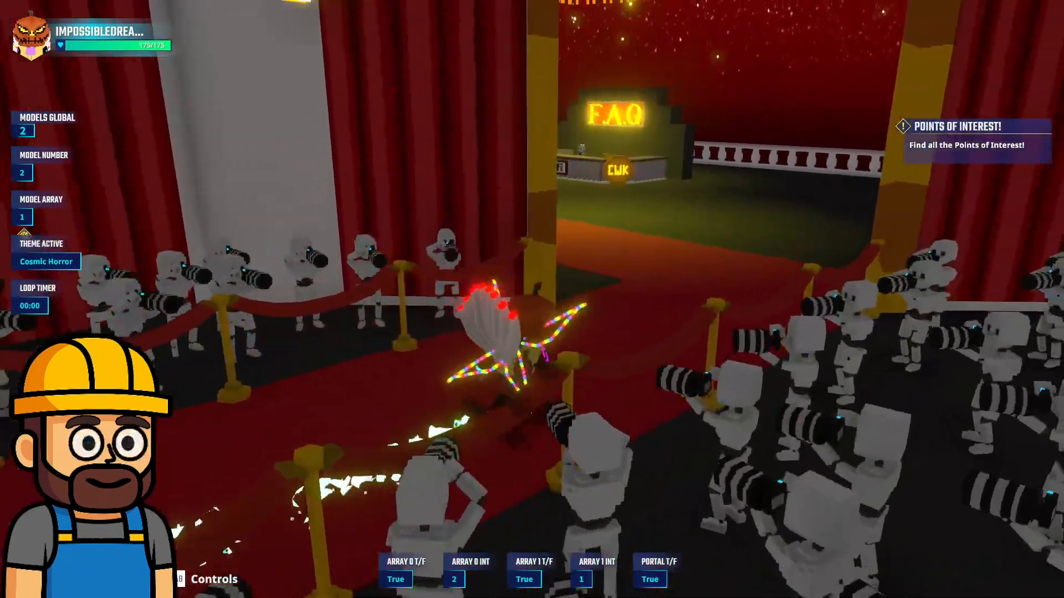
# Run and jump past the Backstage entrance to the CWK coin near Catwalk Slots, and turn back into the hall
pyautogui.press('w')
pyautogui.press('d')
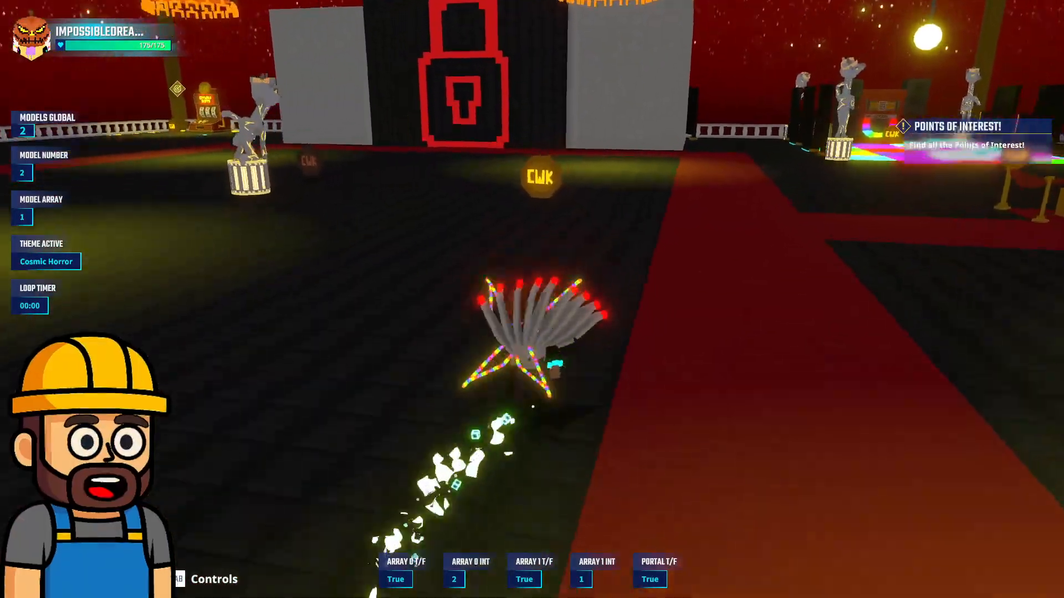
pyautogui.press('w')
pyautogui.press('a')
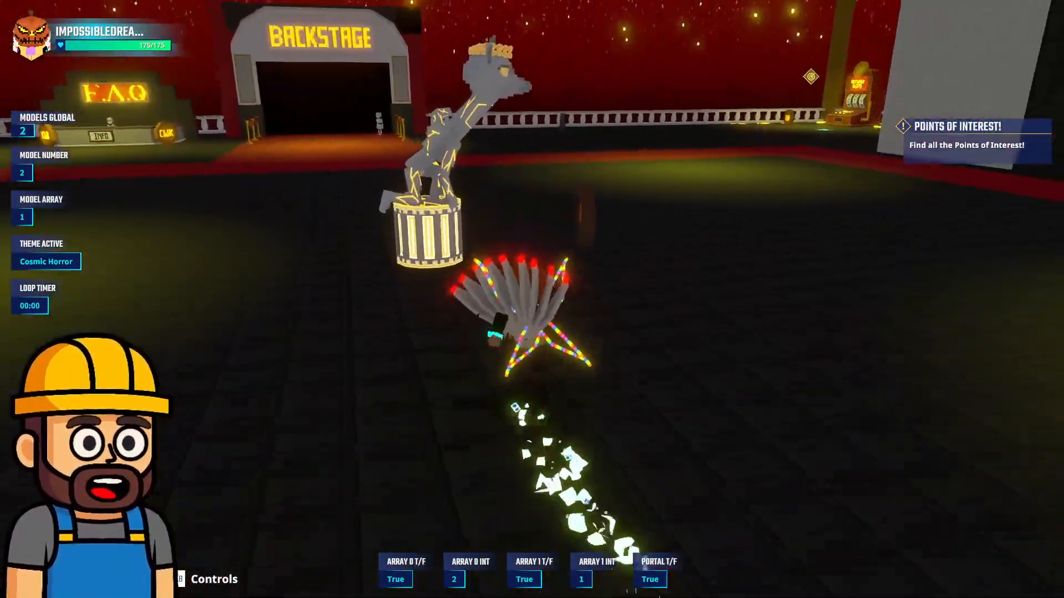
pyautogui.press('w')
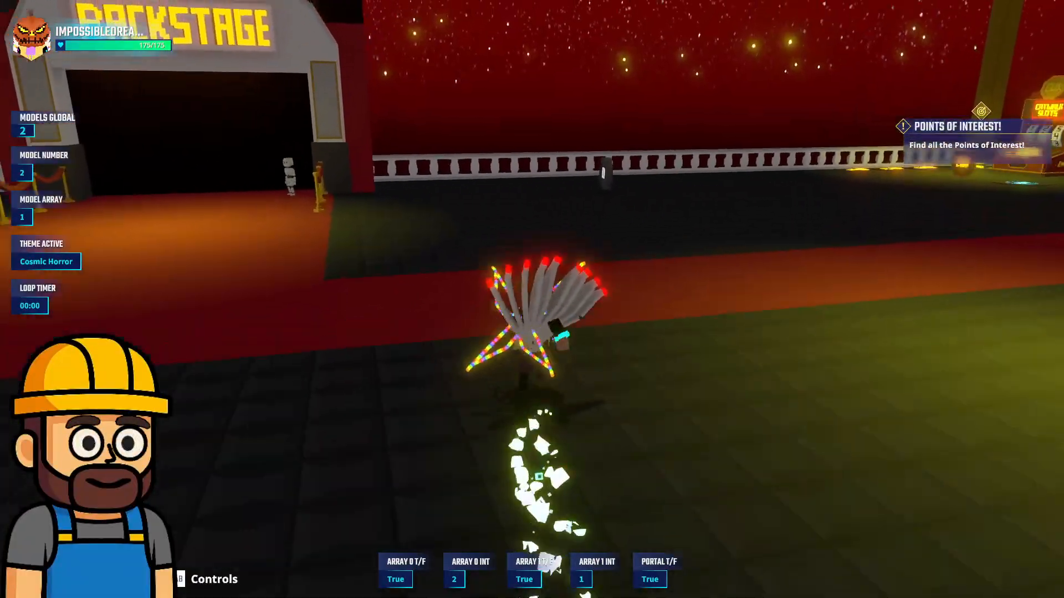
pyautogui.press('space')
pyautogui.press('w')
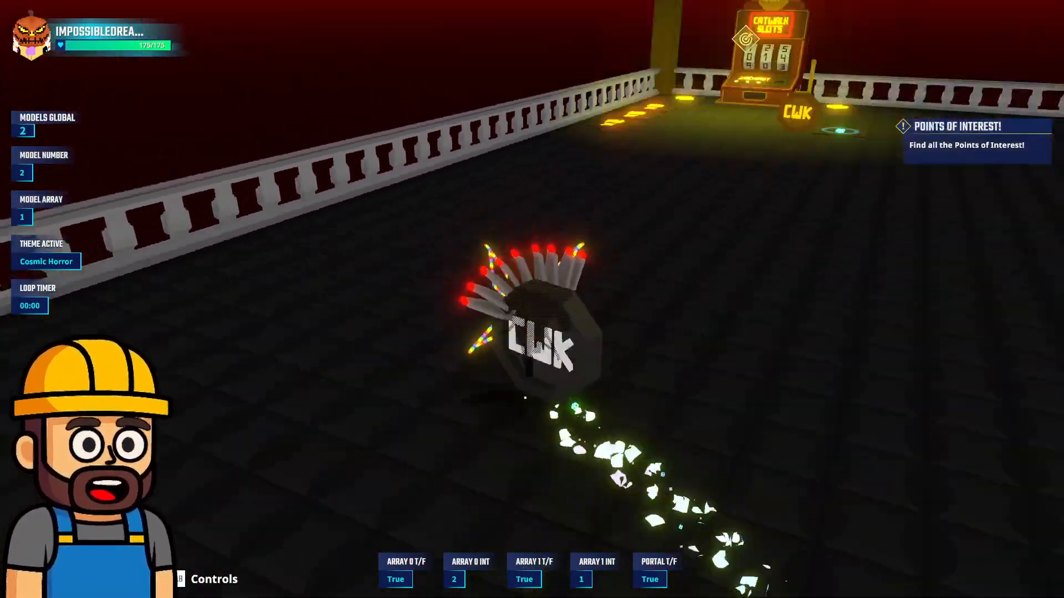
# Run and jump across the hall past the giant CWK bag onto the colored dance floor
pyautogui.press('w')
pyautogui.press('w')
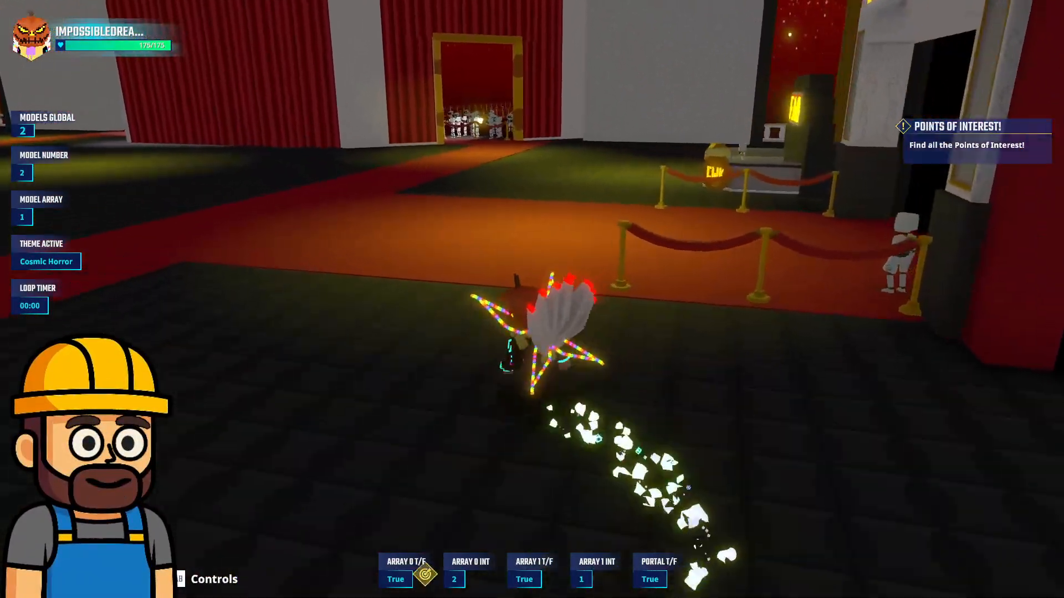
pyautogui.press('w')
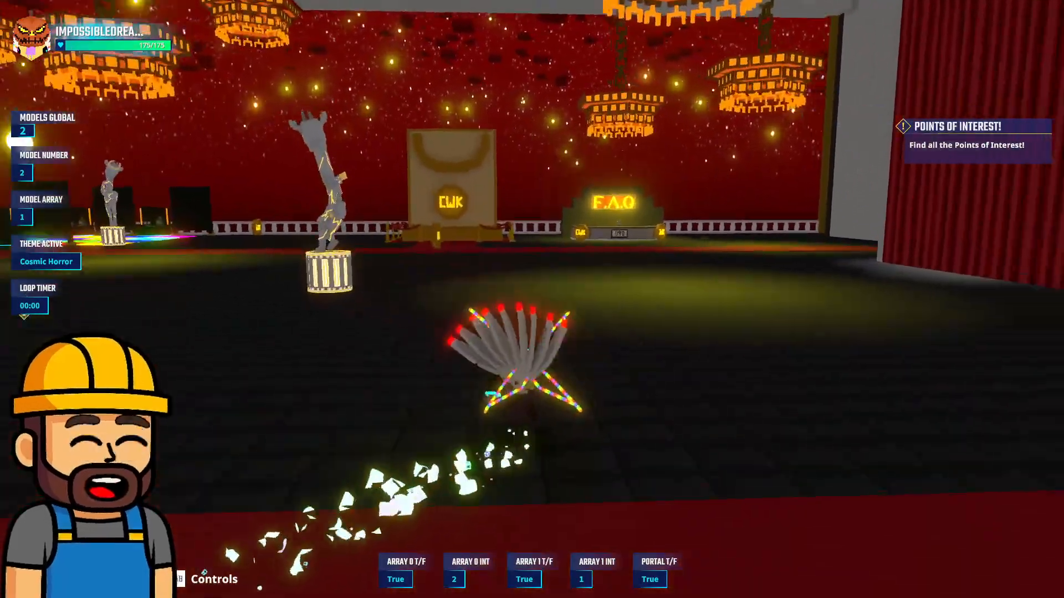
pyautogui.press('space')
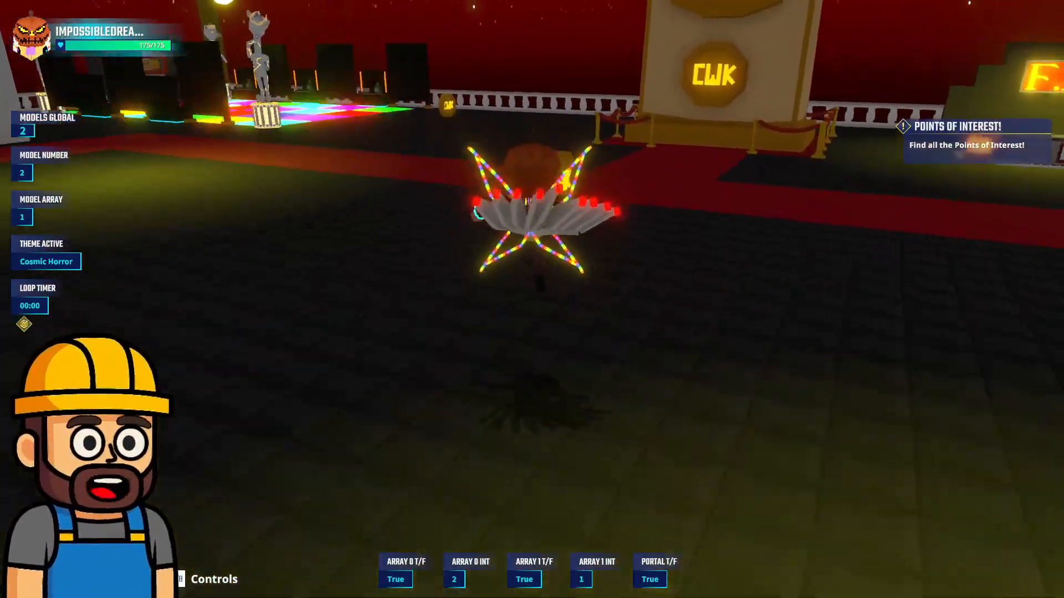
pyautogui.press('w')
pyautogui.press('space')
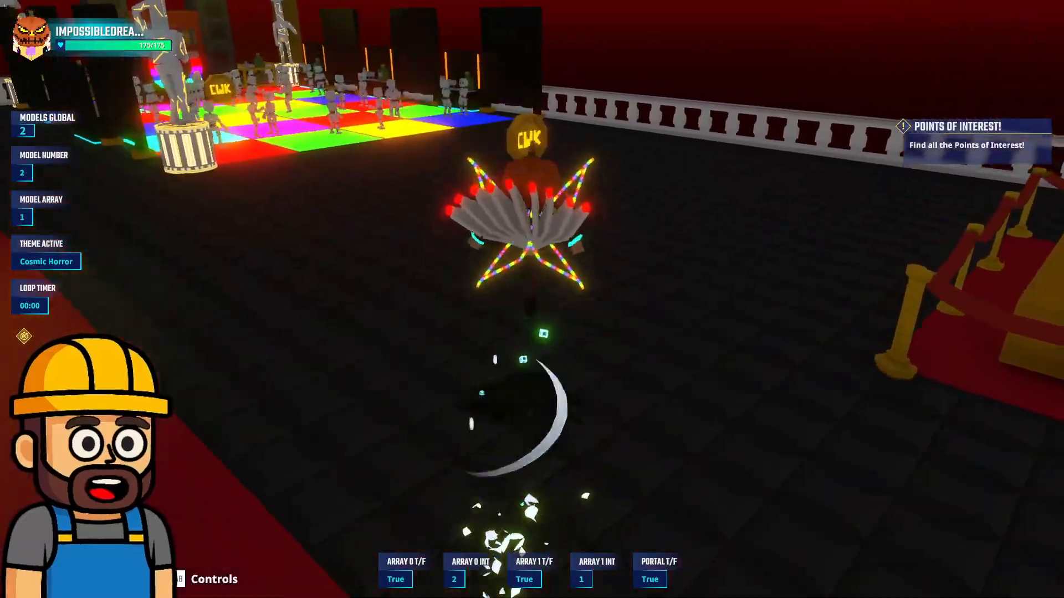
pyautogui.press('w')
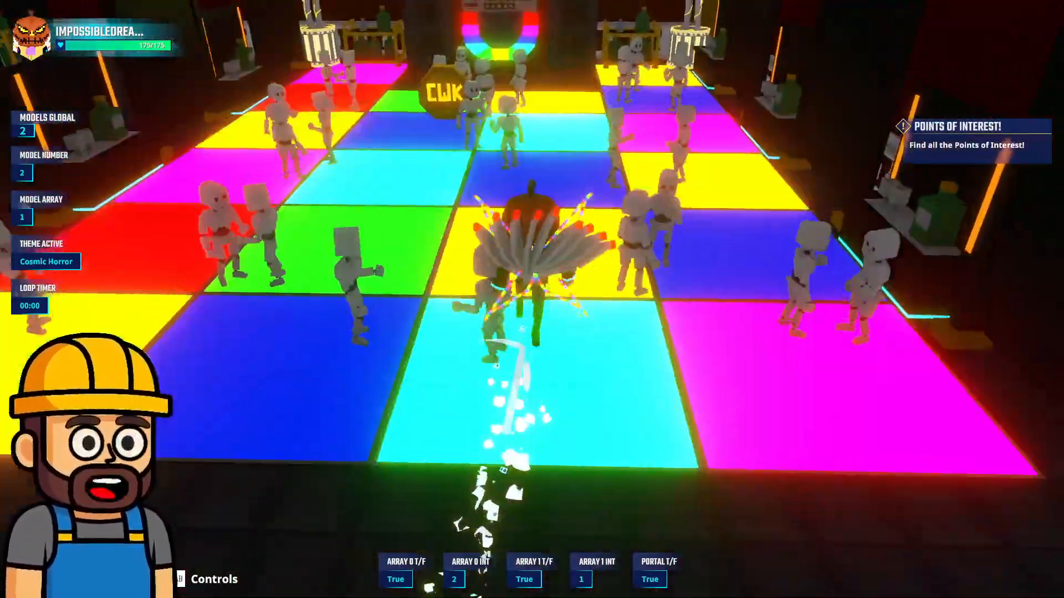
# Jump across the dance floor and past its drink bars, and run back through the hall toward the Backstage entrance
pyautogui.press('space')
pyautogui.press('w')
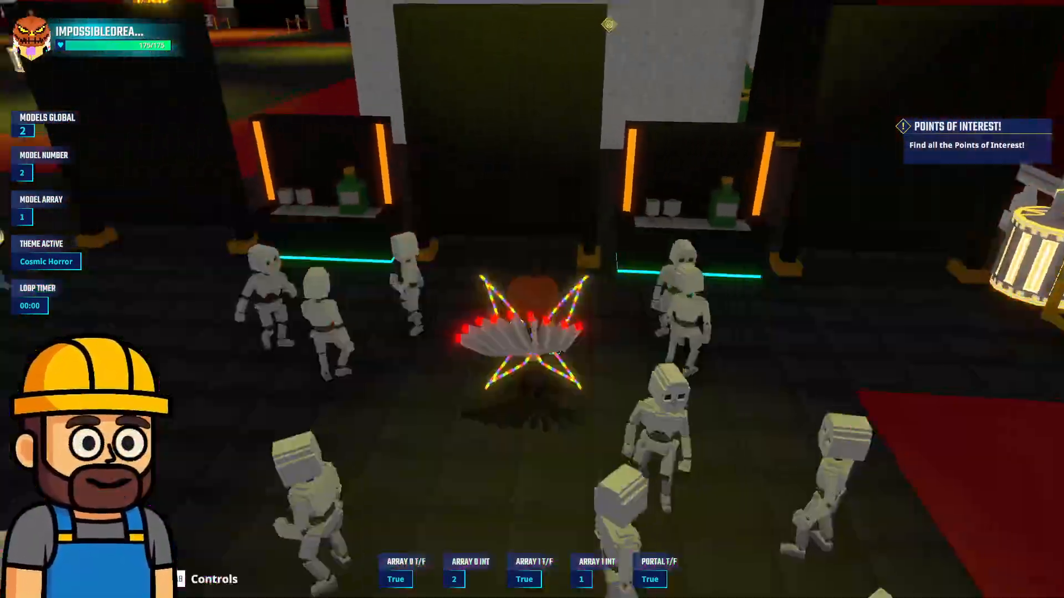
pyautogui.press('space')
pyautogui.press('space')
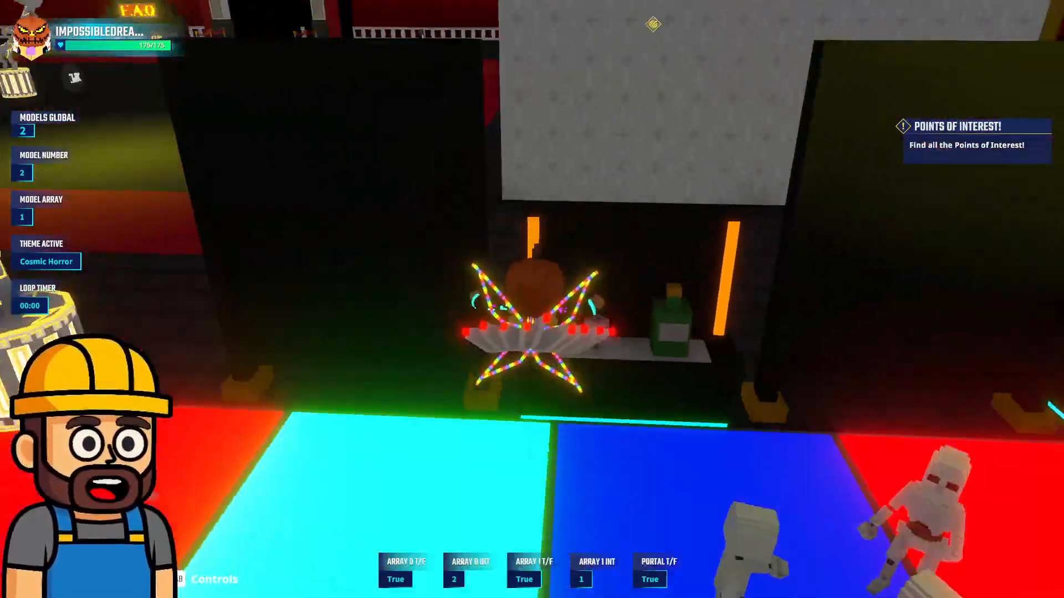
pyautogui.press('w')
pyautogui.press('space')
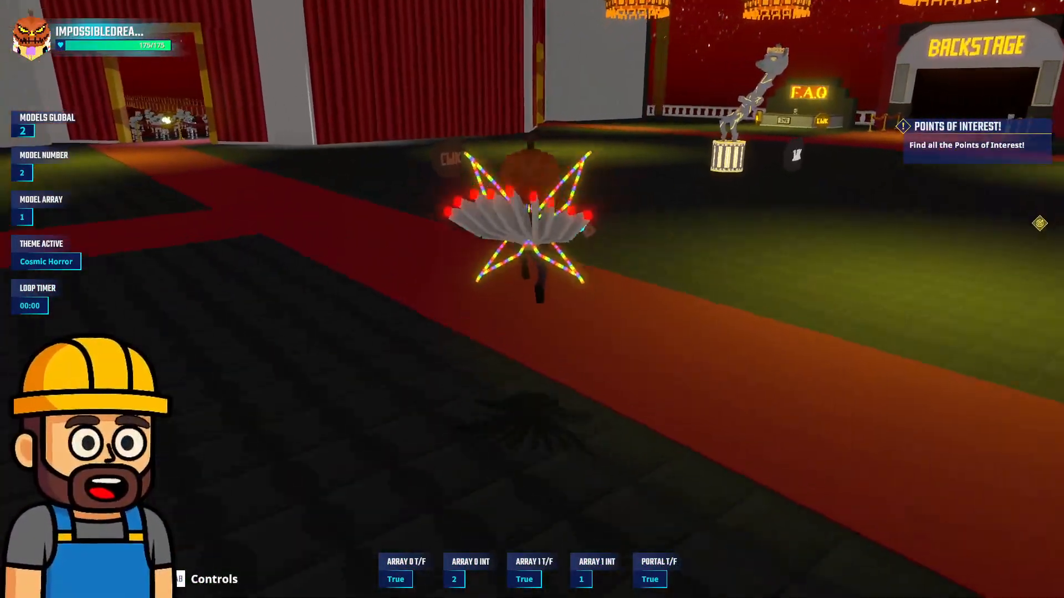
pyautogui.press('w')
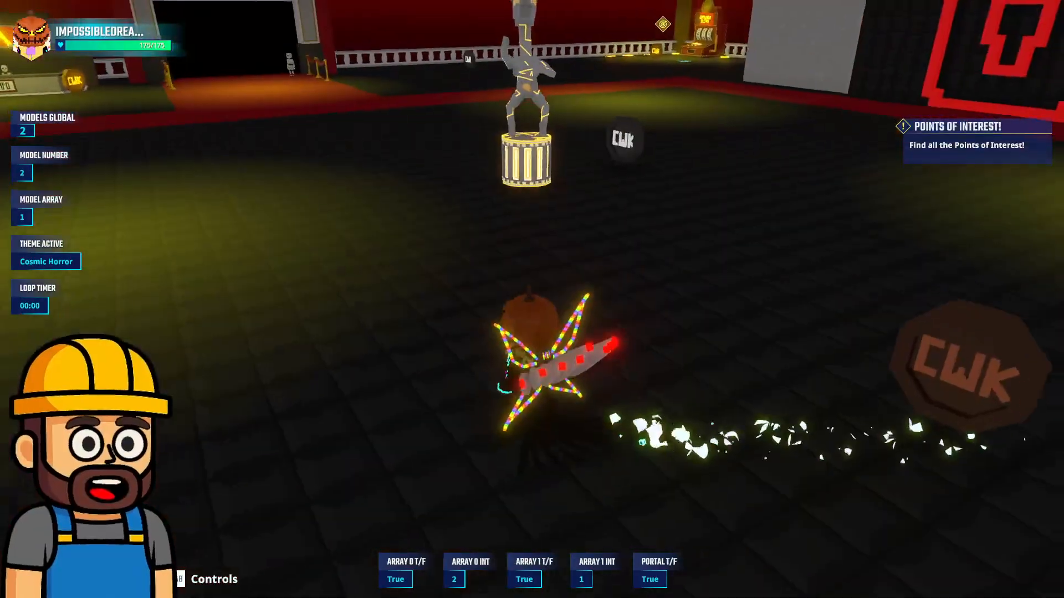
pyautogui.press('w')
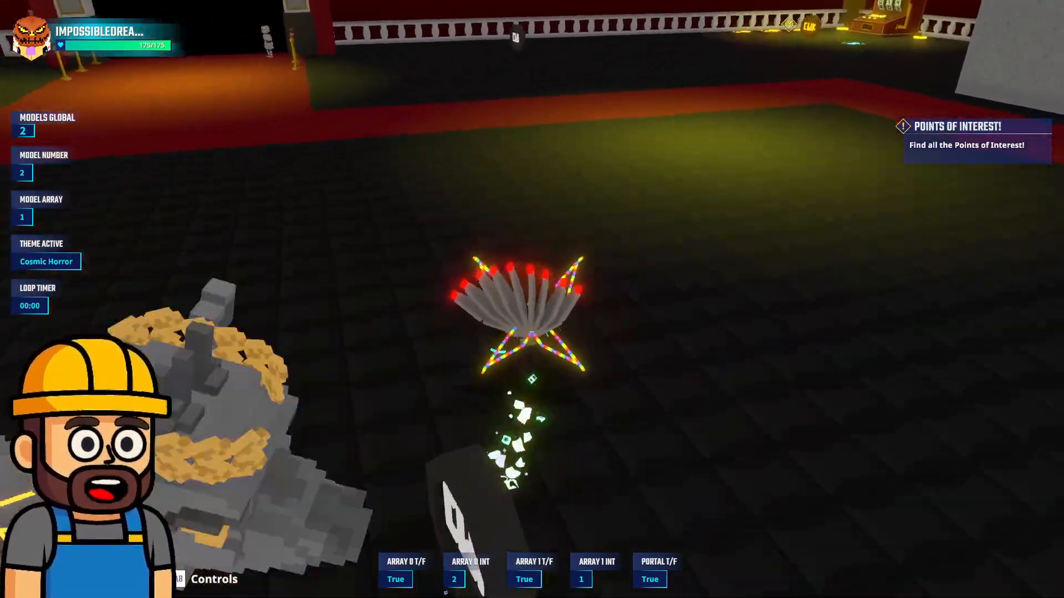
# Run past the Backstage entrance to the Catwalk Slots point of interest, collect its CWK coin, and return to the hall
pyautogui.press('w')
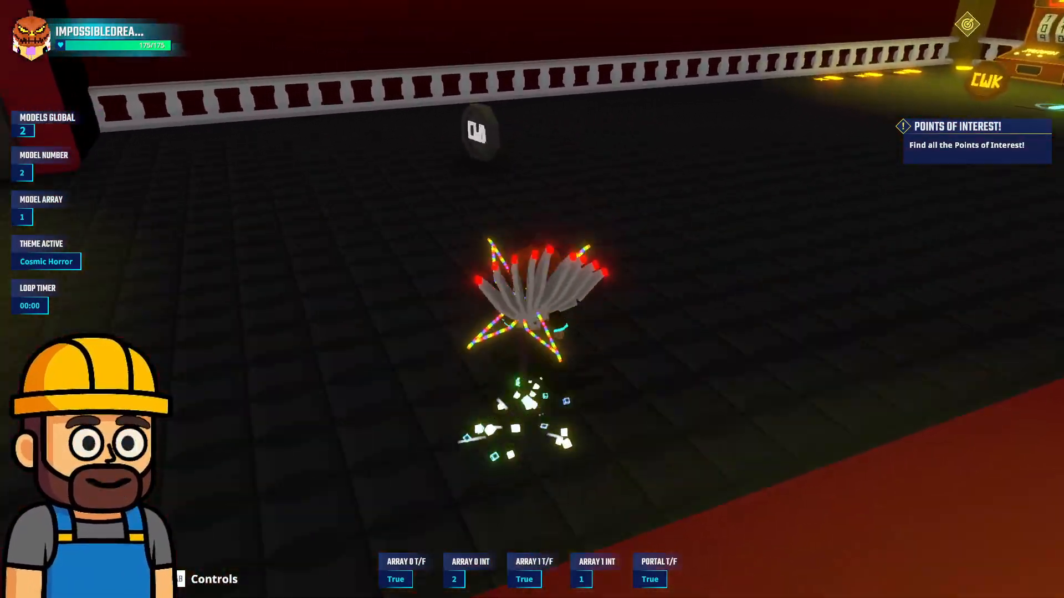
pyautogui.press('w')
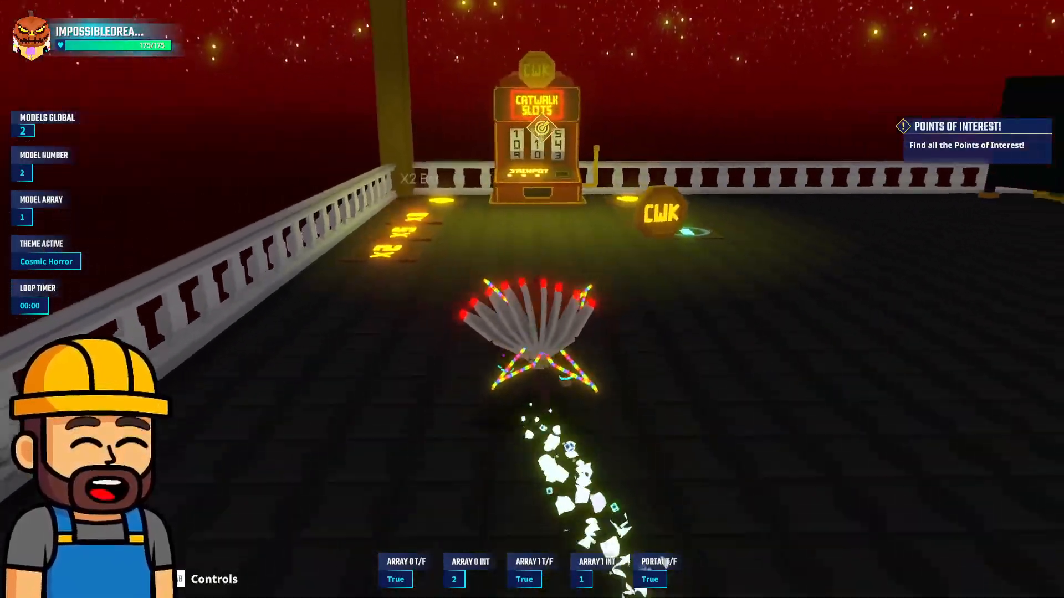
pyautogui.press('w')
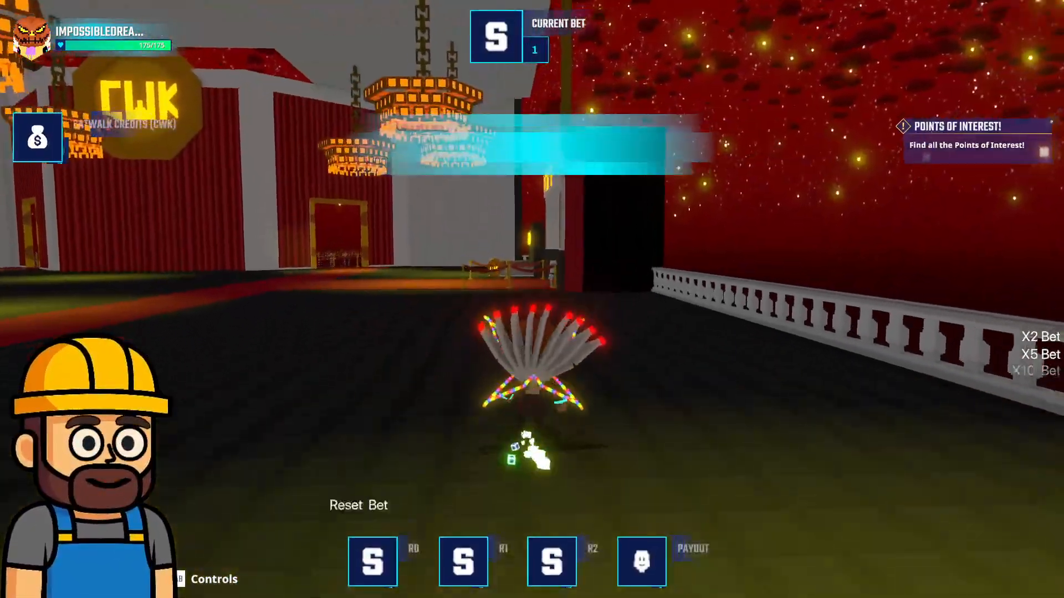
pyautogui.press('w')
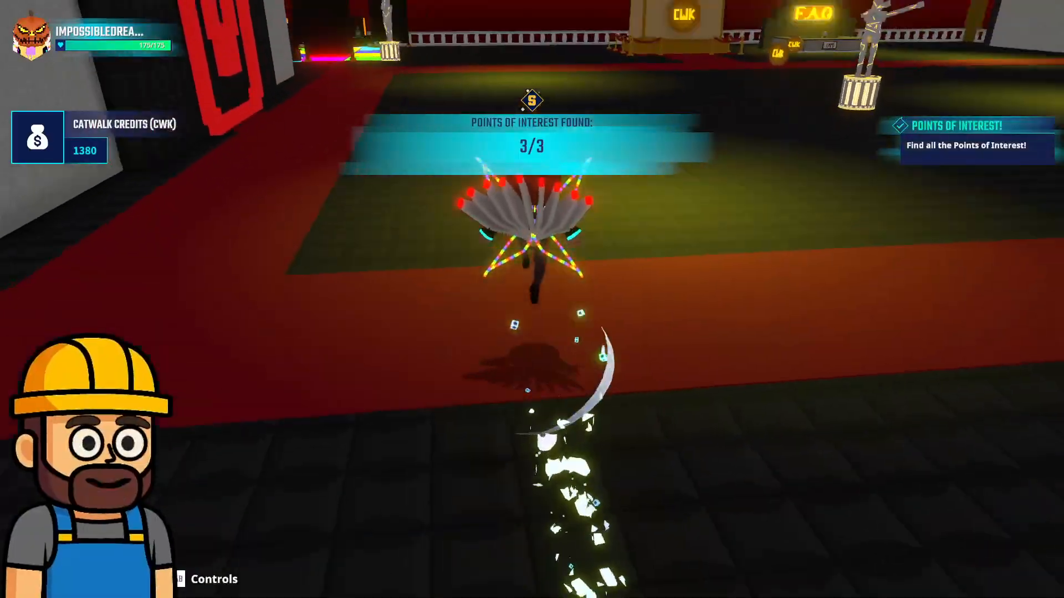
# Collect the CWK coins near the giant bag, by the hall statue and beside the Backstage entrance
pyautogui.press('w')
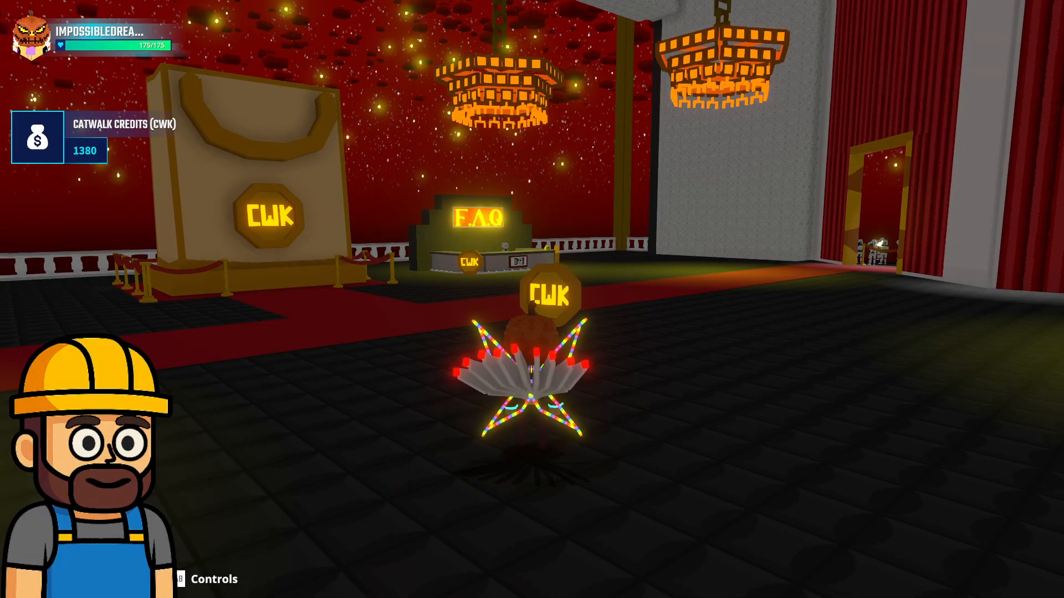
pyautogui.press('w')
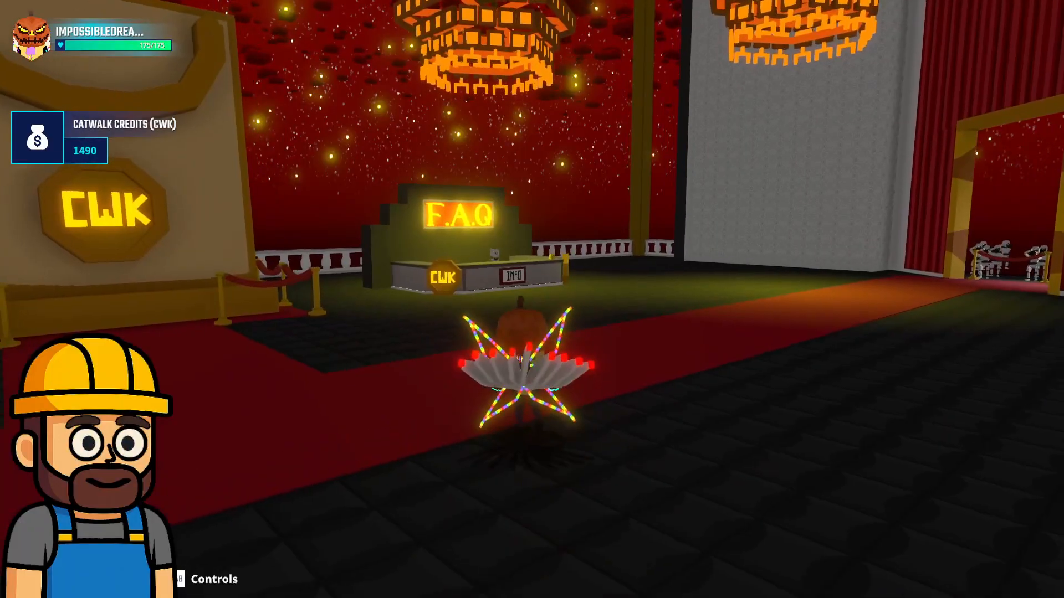
pyautogui.press('w')
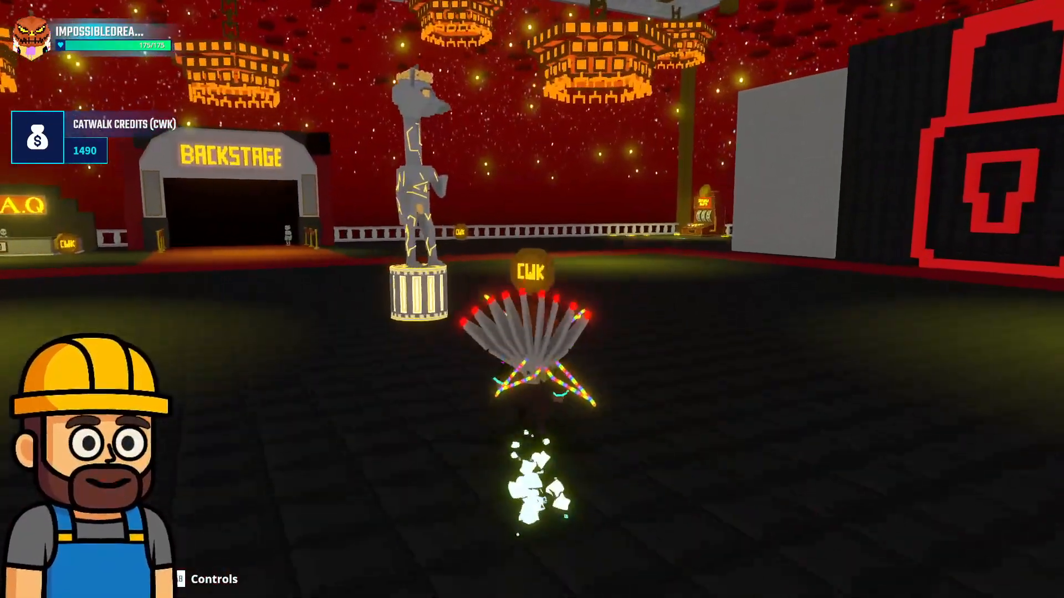
pyautogui.press('w')
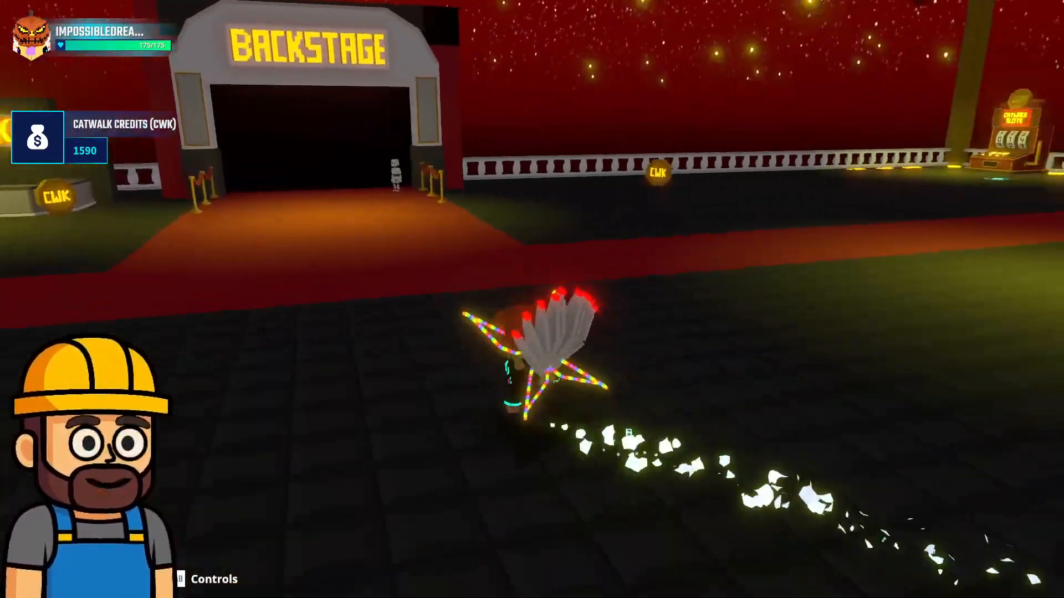
pyautogui.press('w')
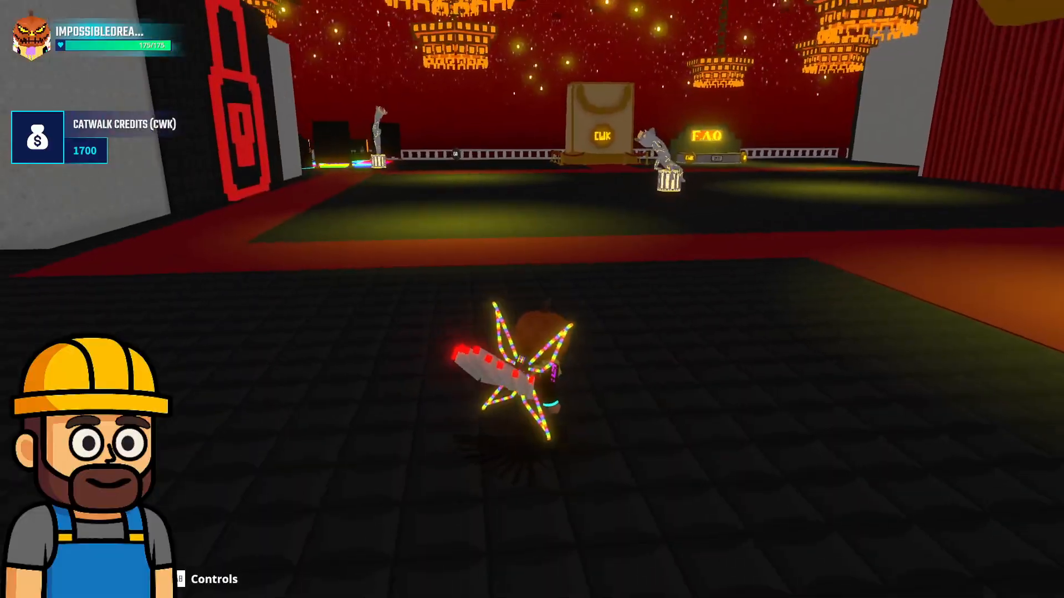
# Zoom the camera out, run to Catwalk Slots, and collect the CWK coin in front of the machine
pyautogui.press('w')
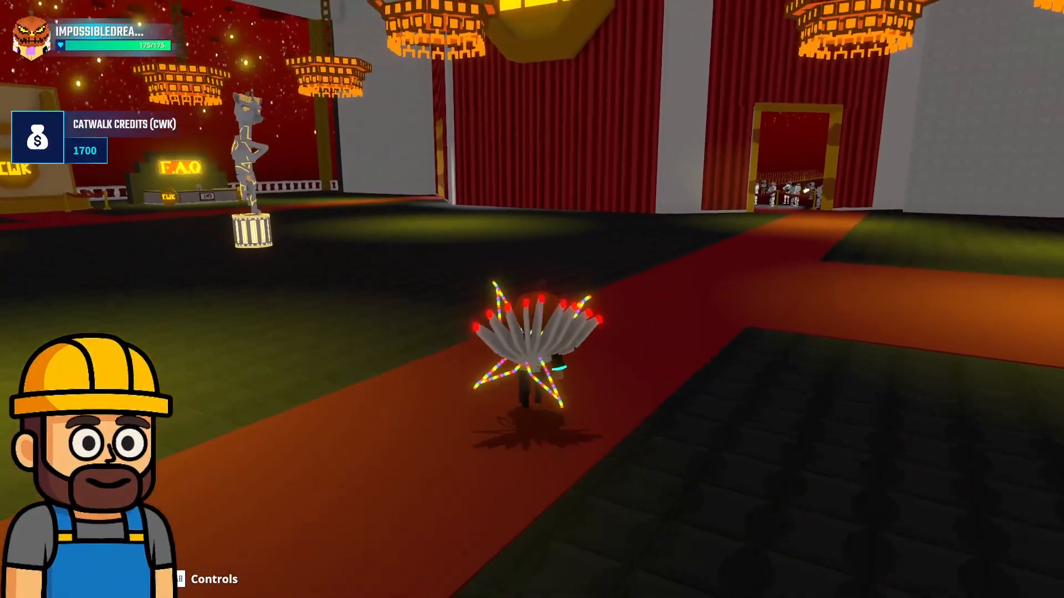
pyautogui.scroll(-5, 531, 299)
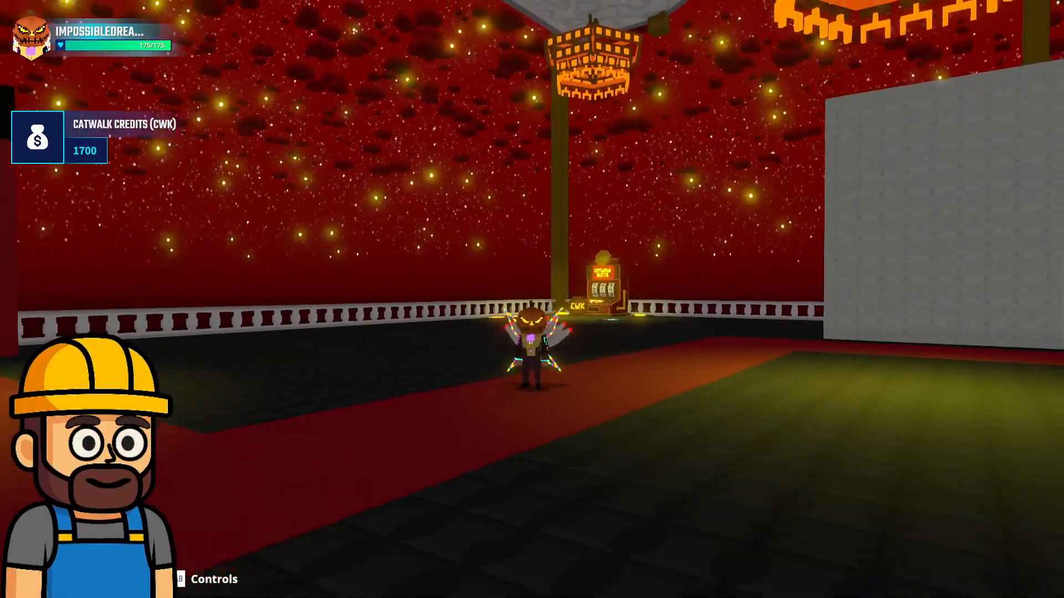
pyautogui.press('w')
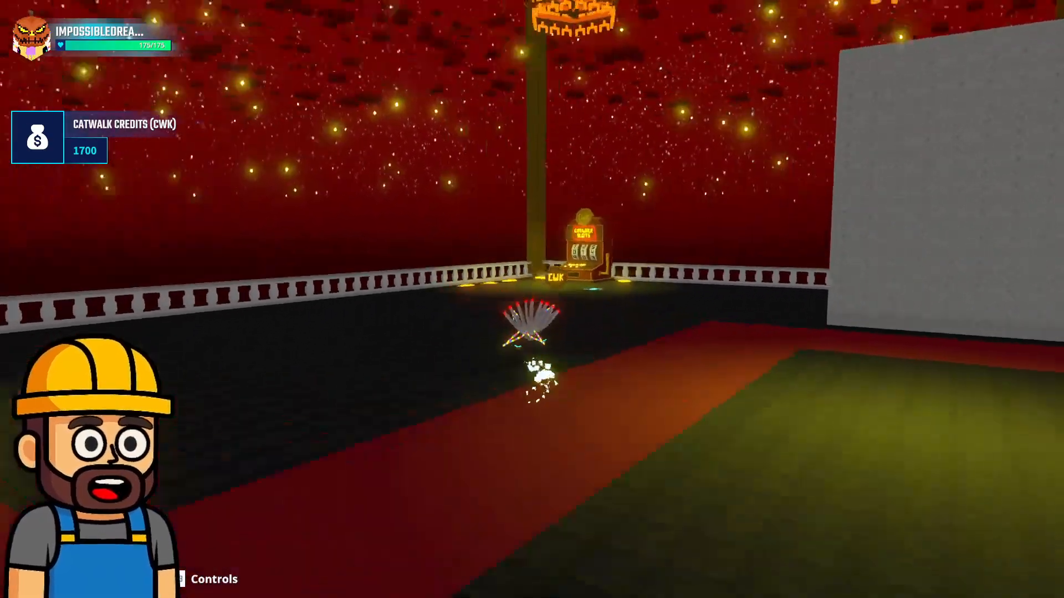
pyautogui.press('w')
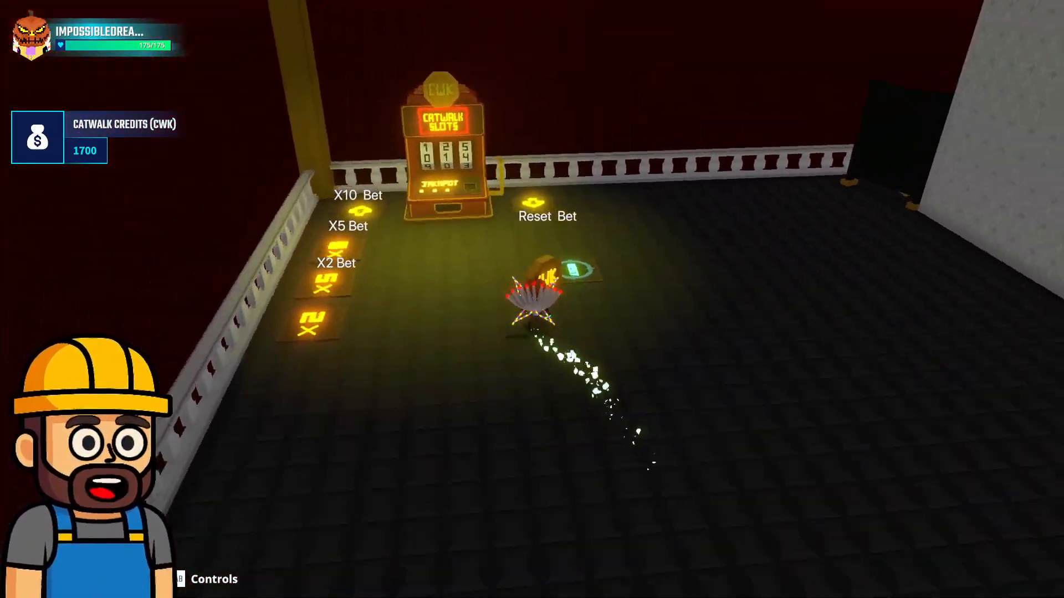
pyautogui.press('w')
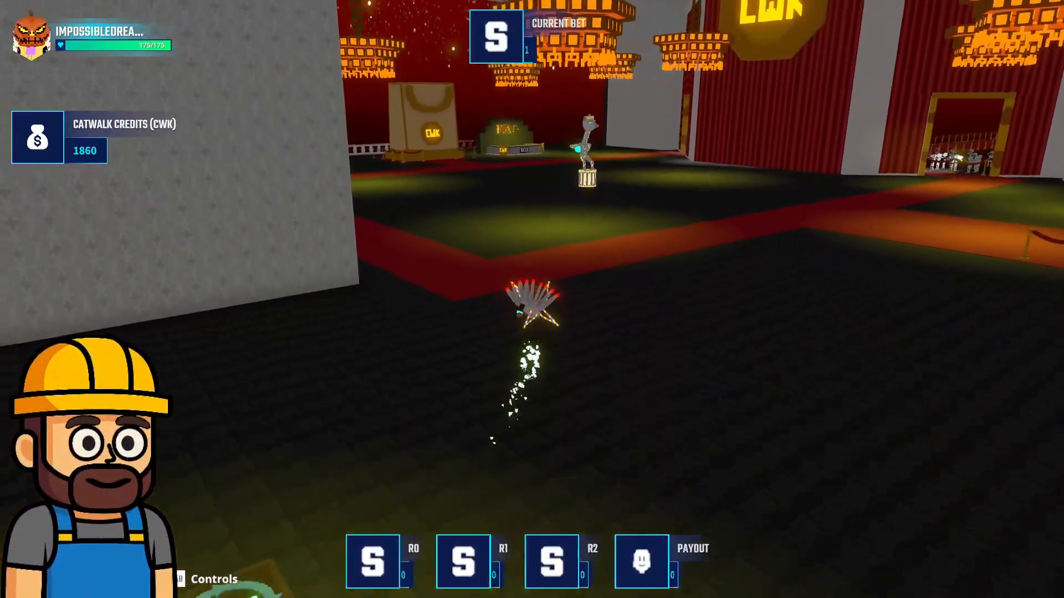
# Run across the hall past the central statue to the red carpet by the F.A.Q desk and curtained doorway
pyautogui.press('w')
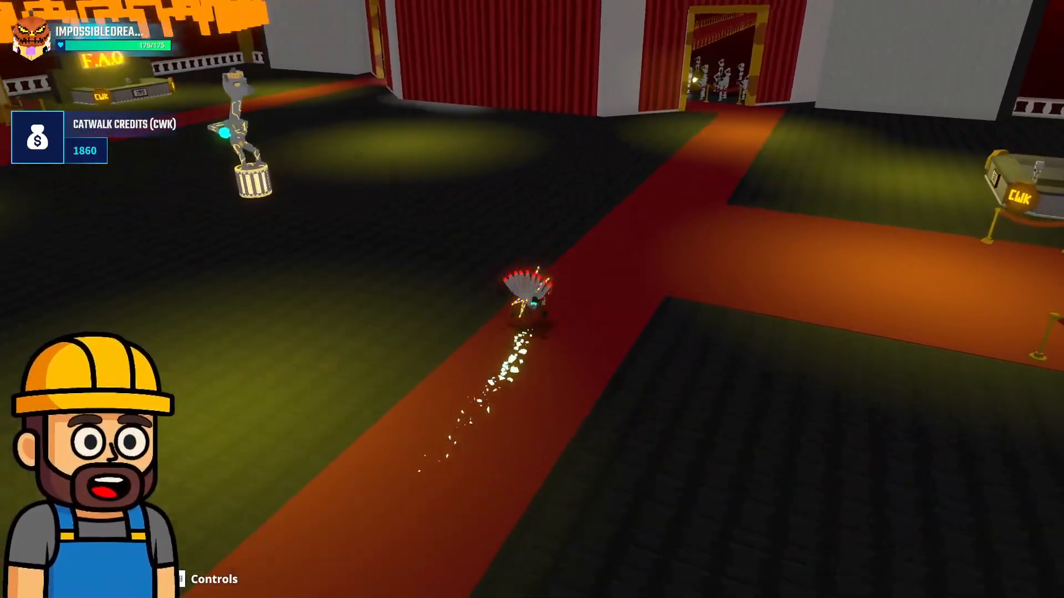
pyautogui.press('w')
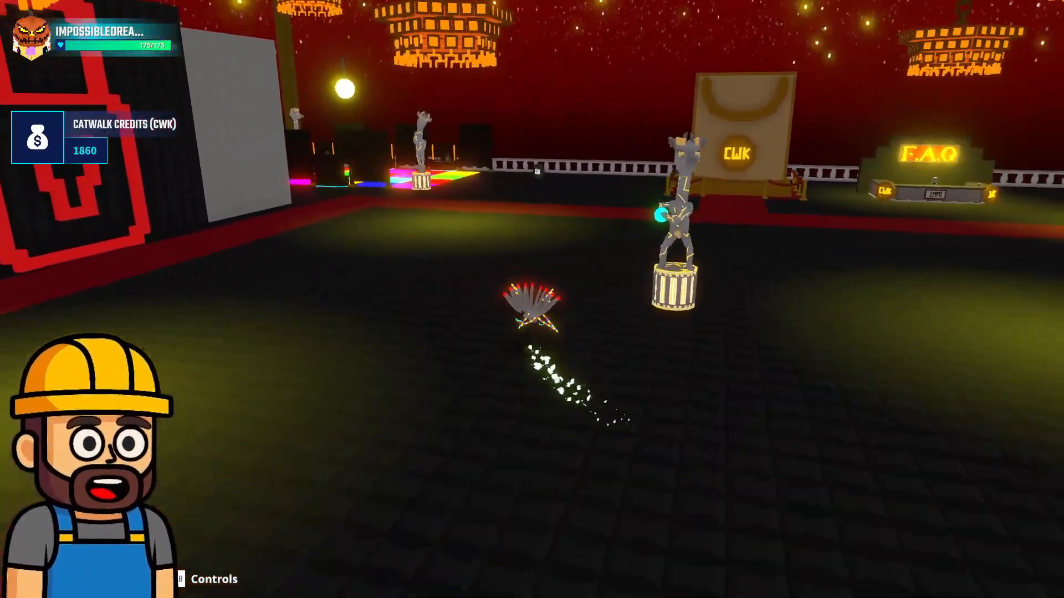
pyautogui.press('w')
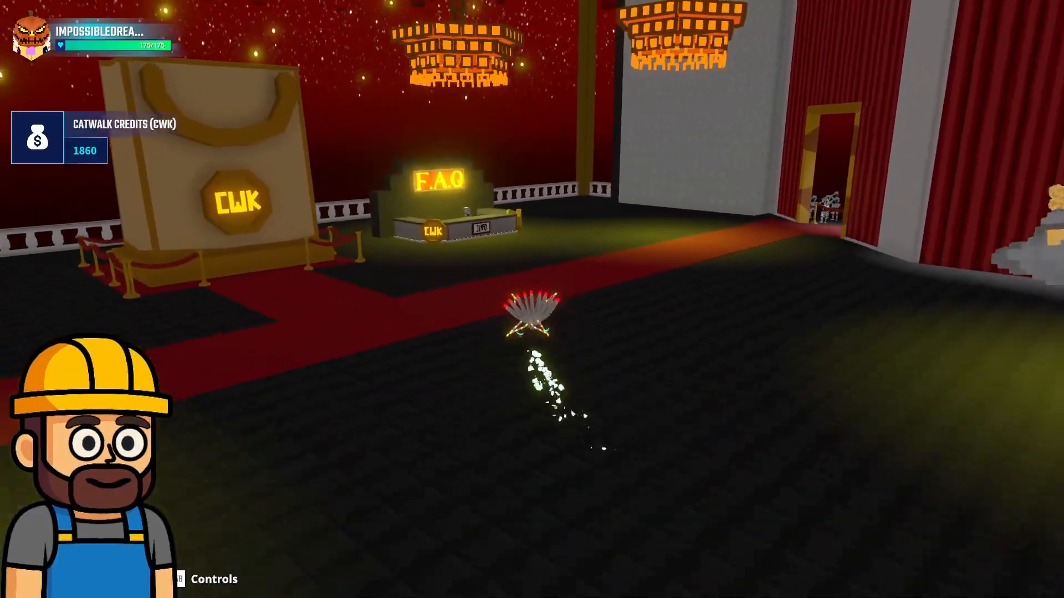
pyautogui.press('w')
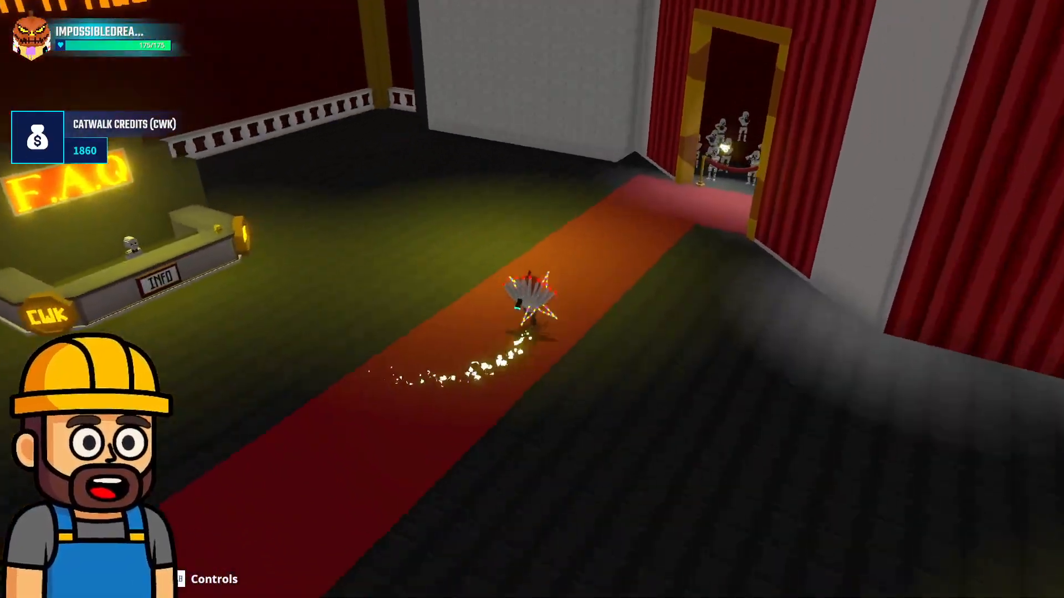
# Run past the giant CWK bag and collect the CWK coin between it and the dance floor
pyautogui.press('w')
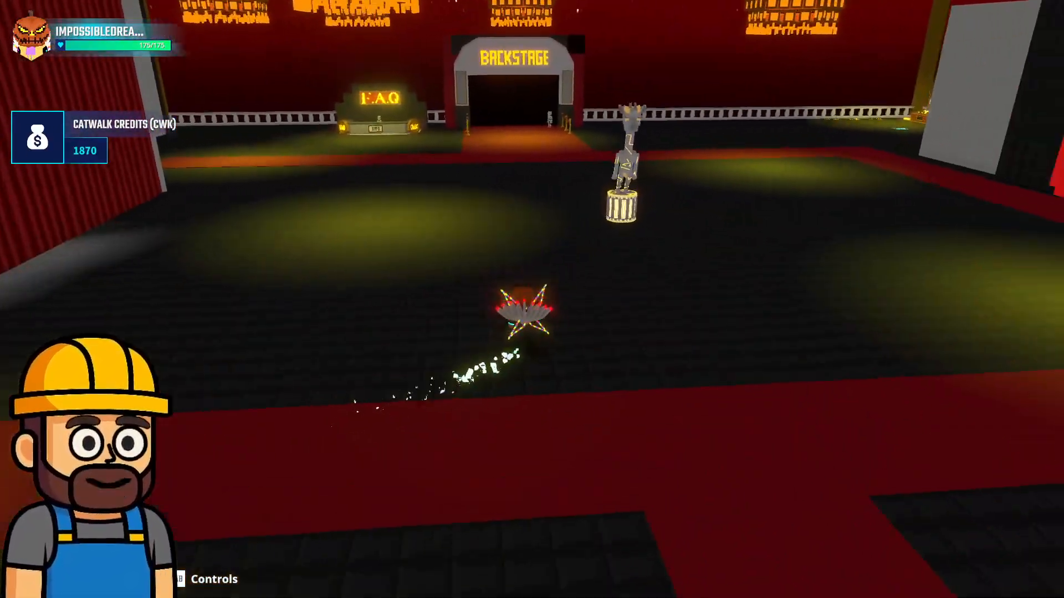
pyautogui.press('w')
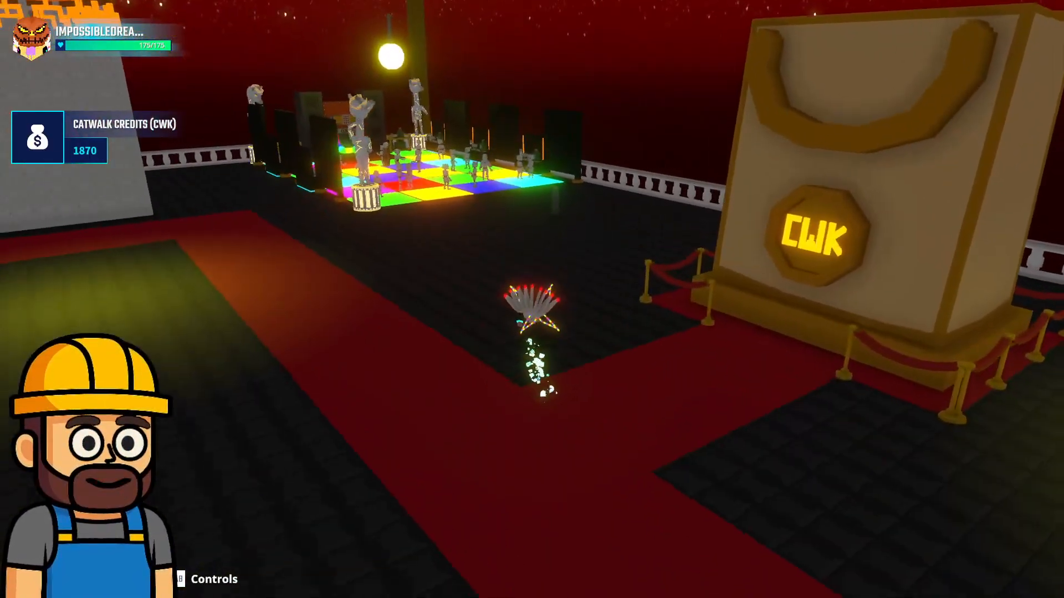
pyautogui.press('w')
# Run back across the hall past the statue and collect the CWK coin beside the Backstage entrance
pyautogui.press('w')
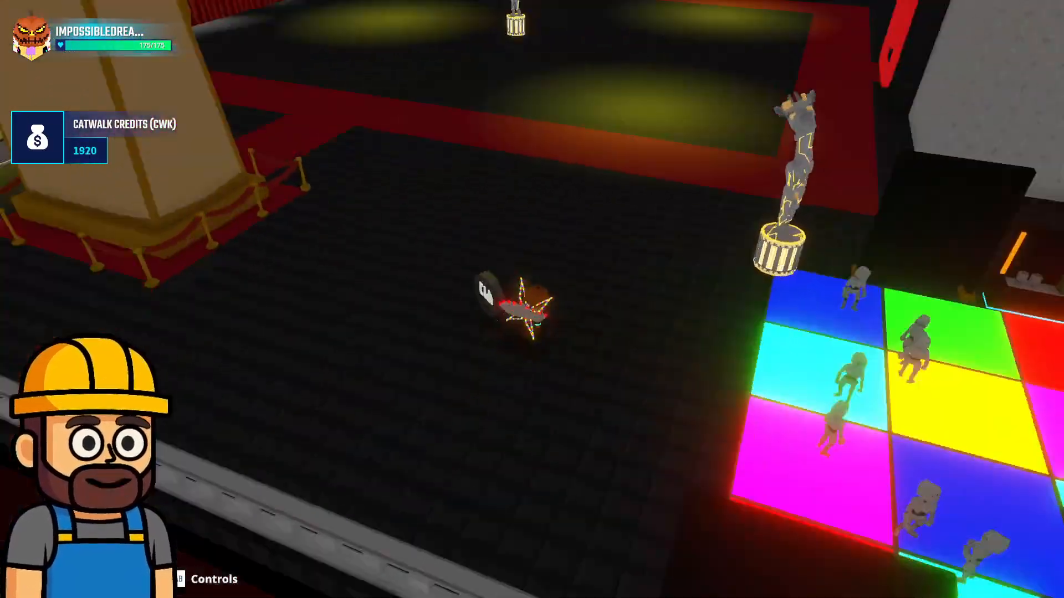
pyautogui.press('w')
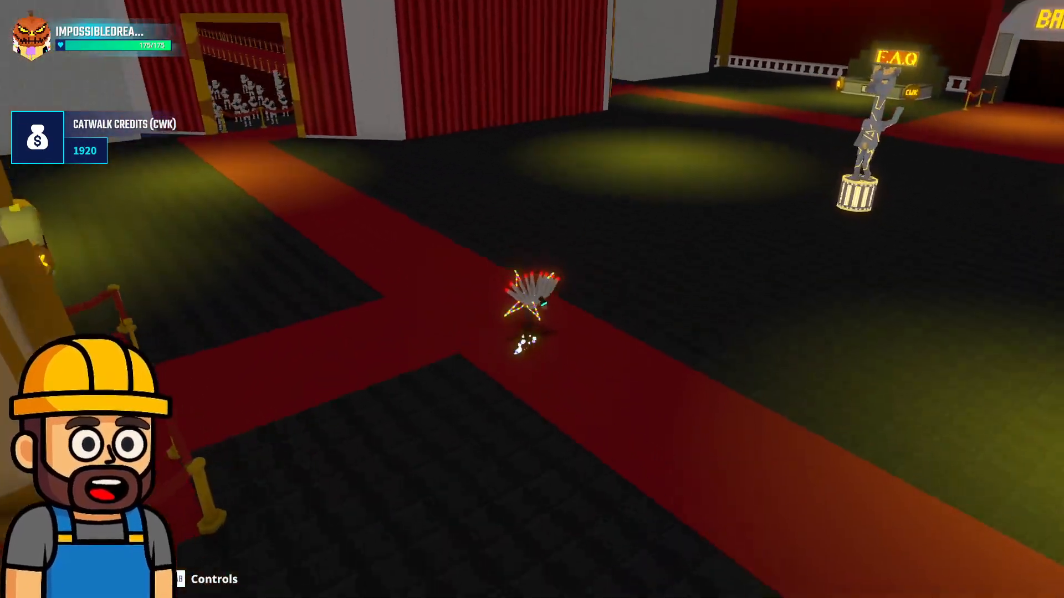
pyautogui.press('w')
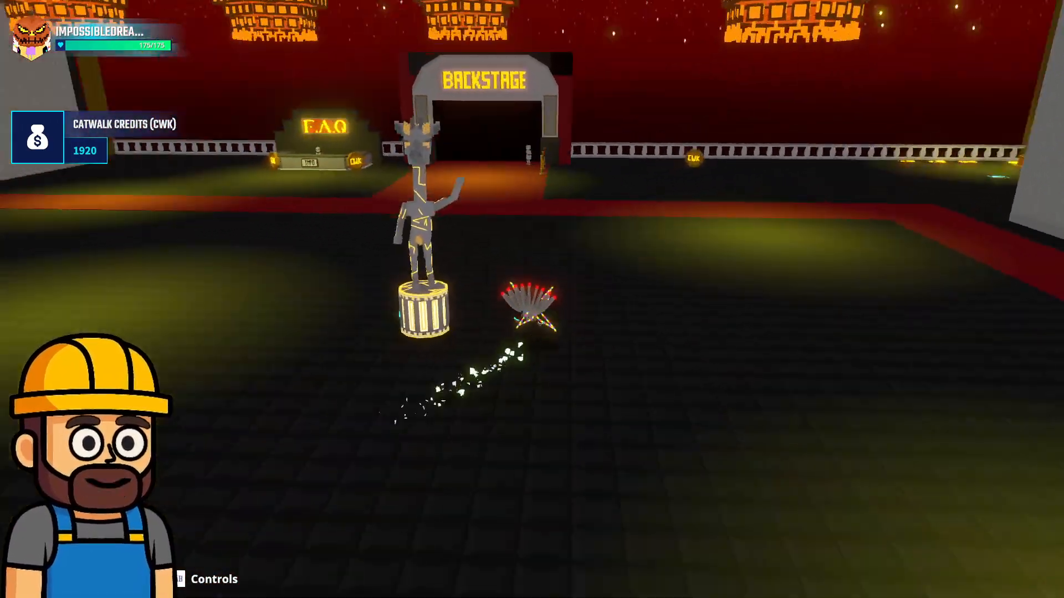
pyautogui.press('w')
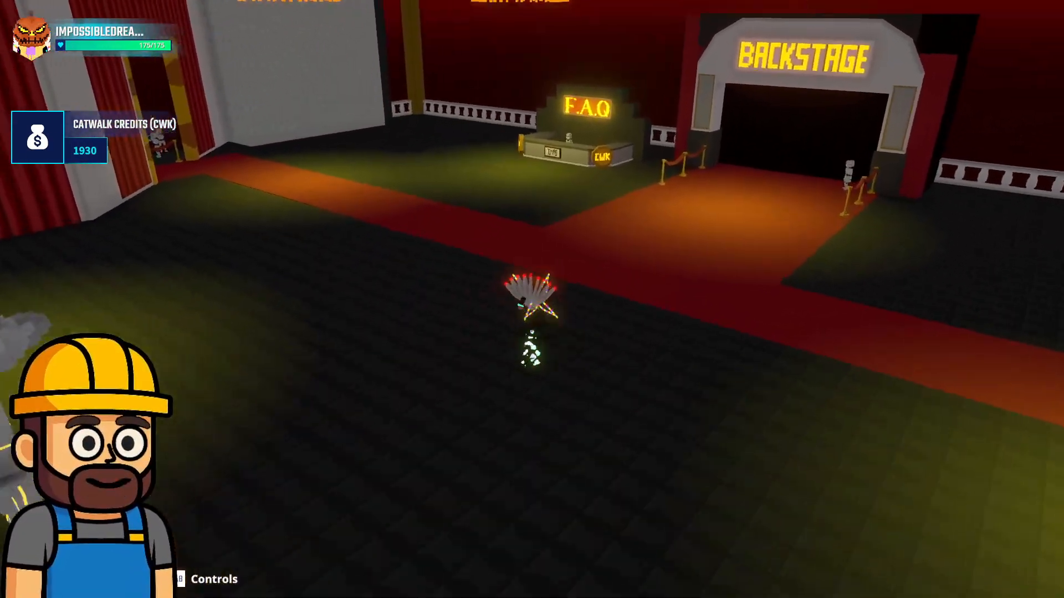
pyautogui.press('w')
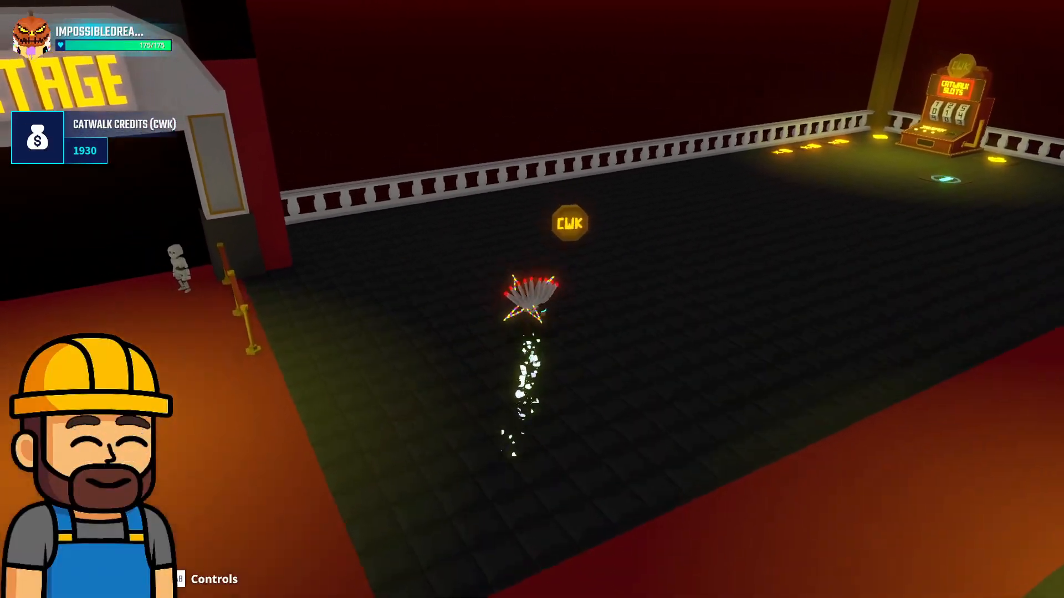
# Run from the Backstage railing across the red carpet into the hall toward the central statue
pyautogui.press('w')
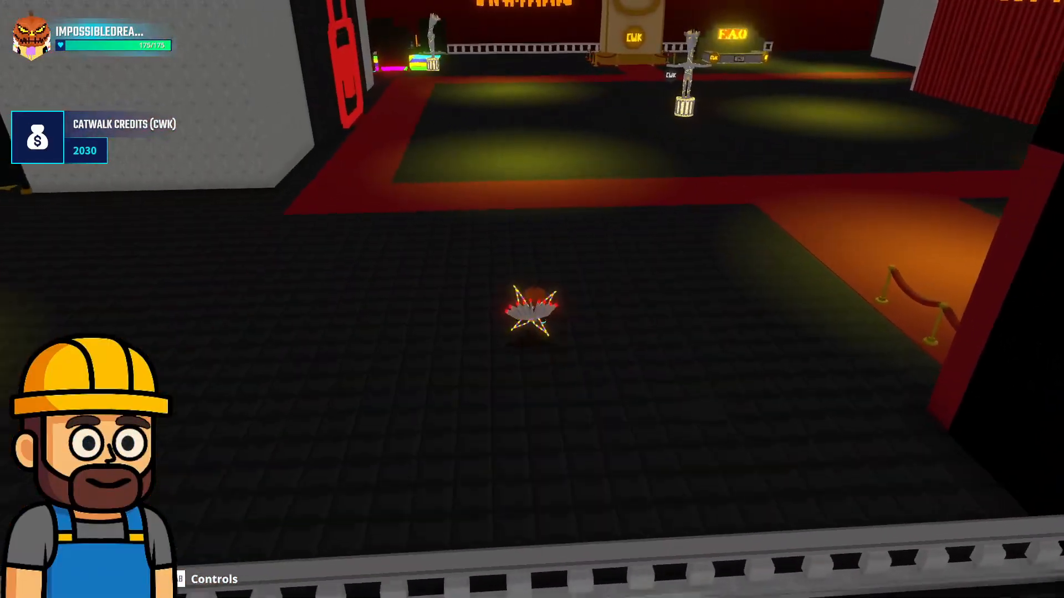
pyautogui.press('w')
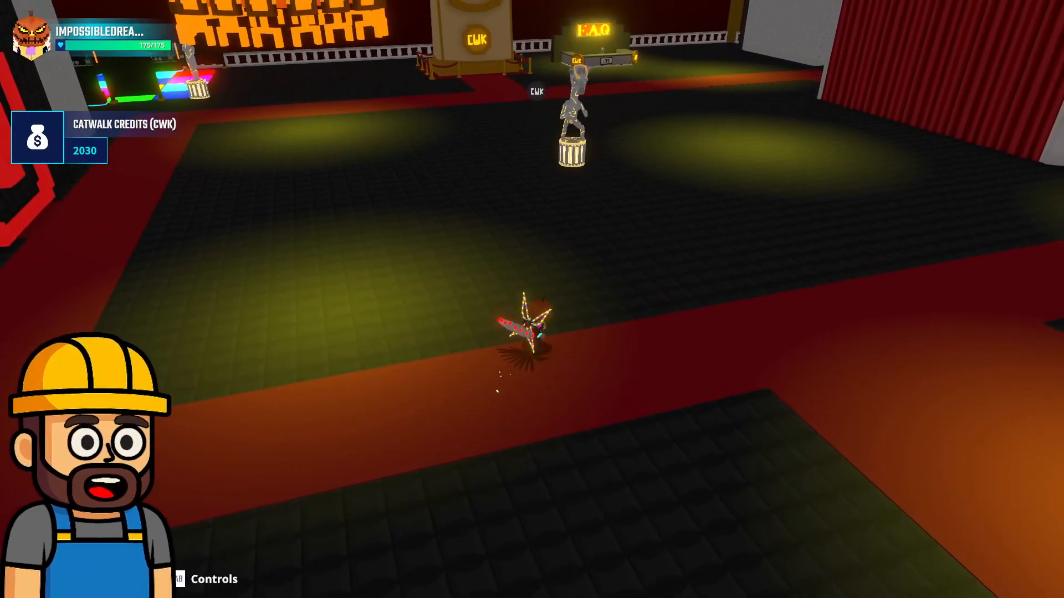
pyautogui.press('d')
pyautogui.press('w')
pyautogui.press('d')
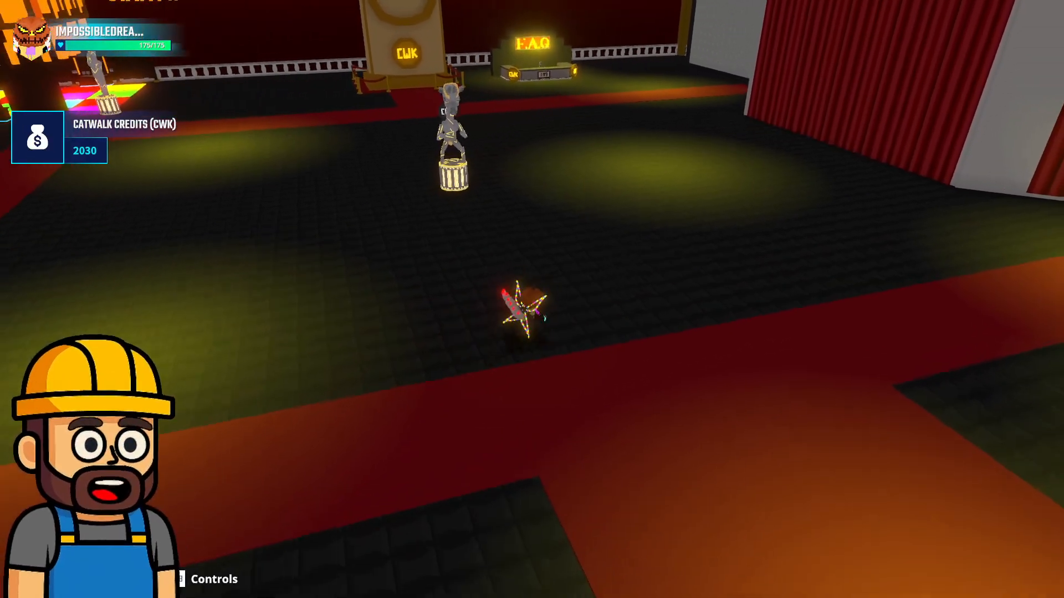